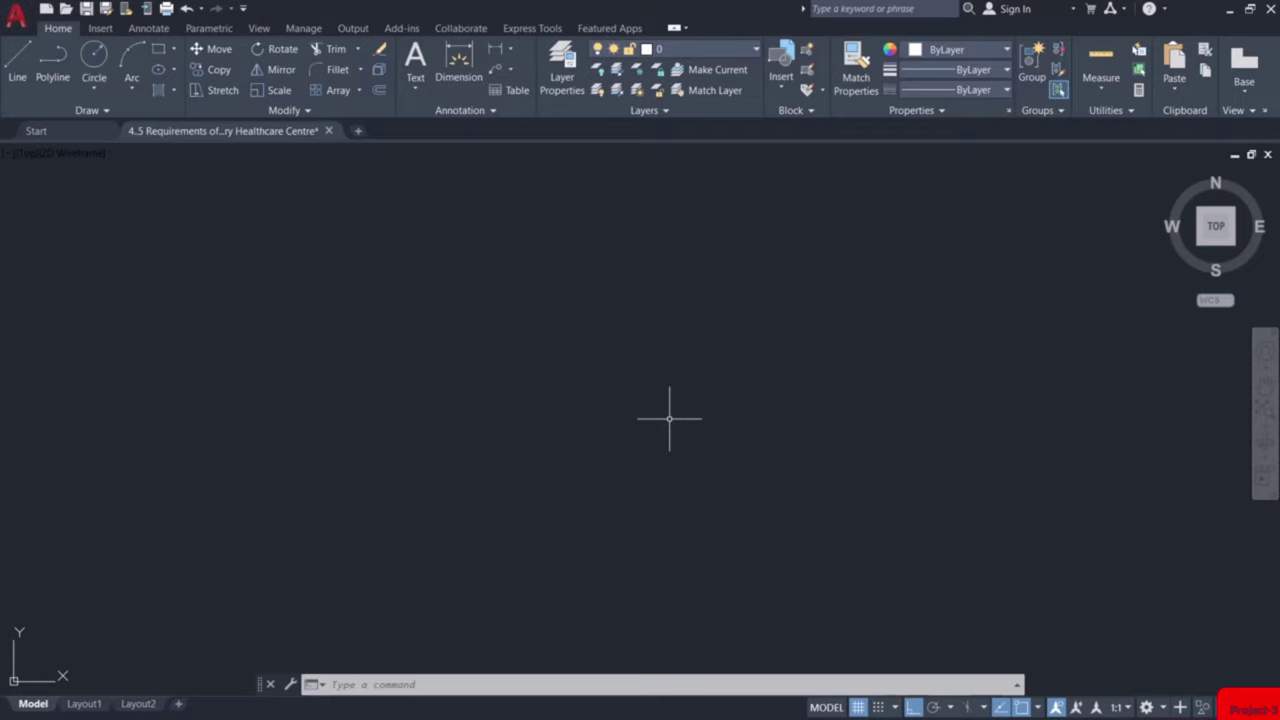
Draw a vertical line 4.5 units long in the empty drawing area
left_click(17, 62)
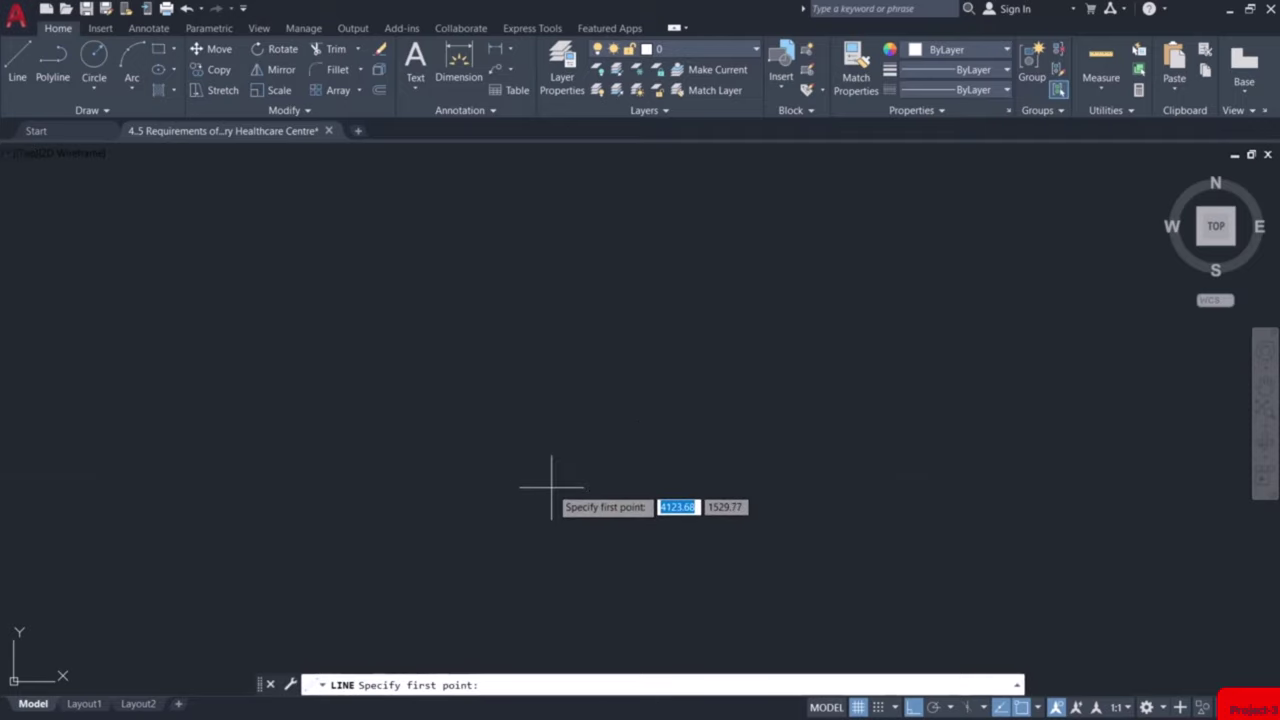
left_click(557, 505)
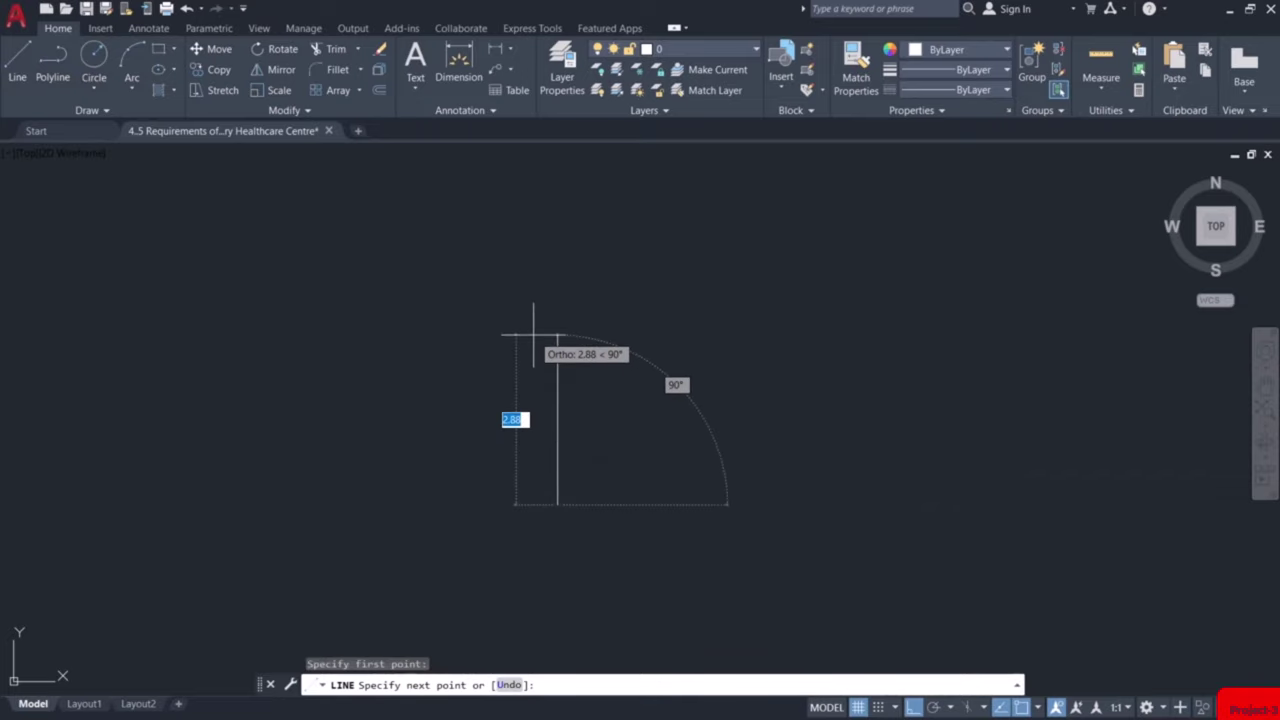
type("4.5")
key("Return")
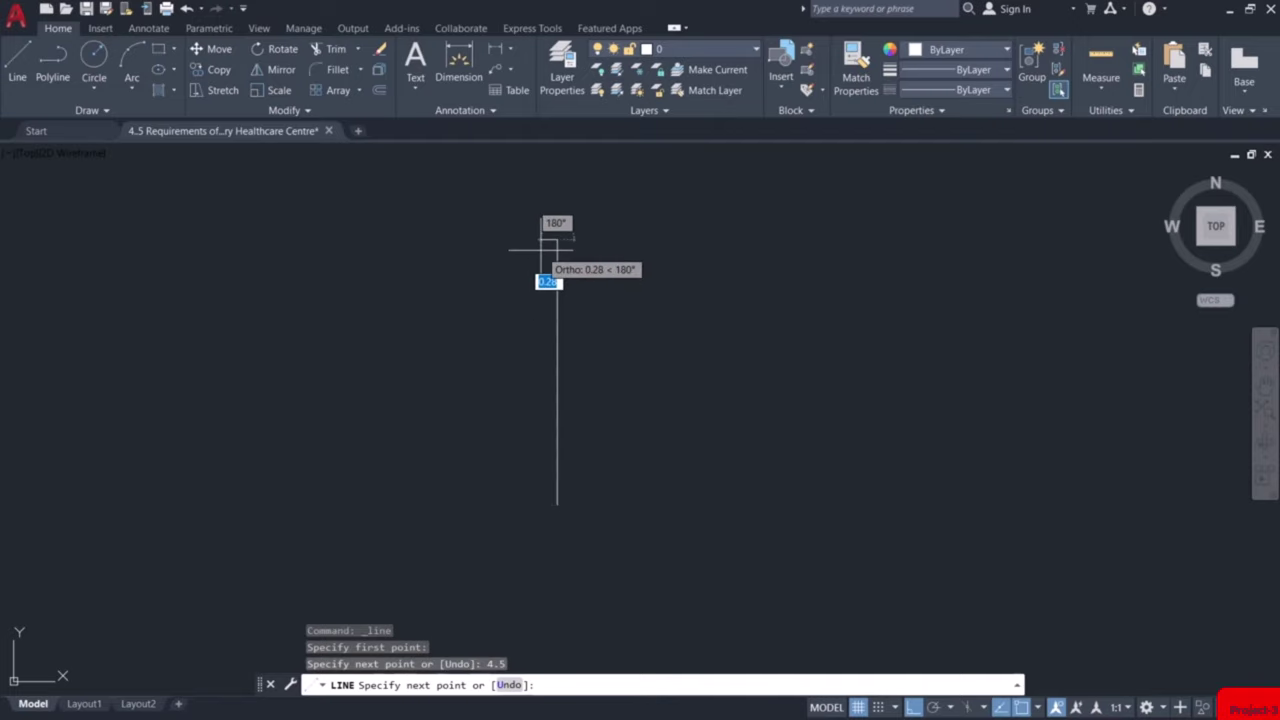
key("Escape")
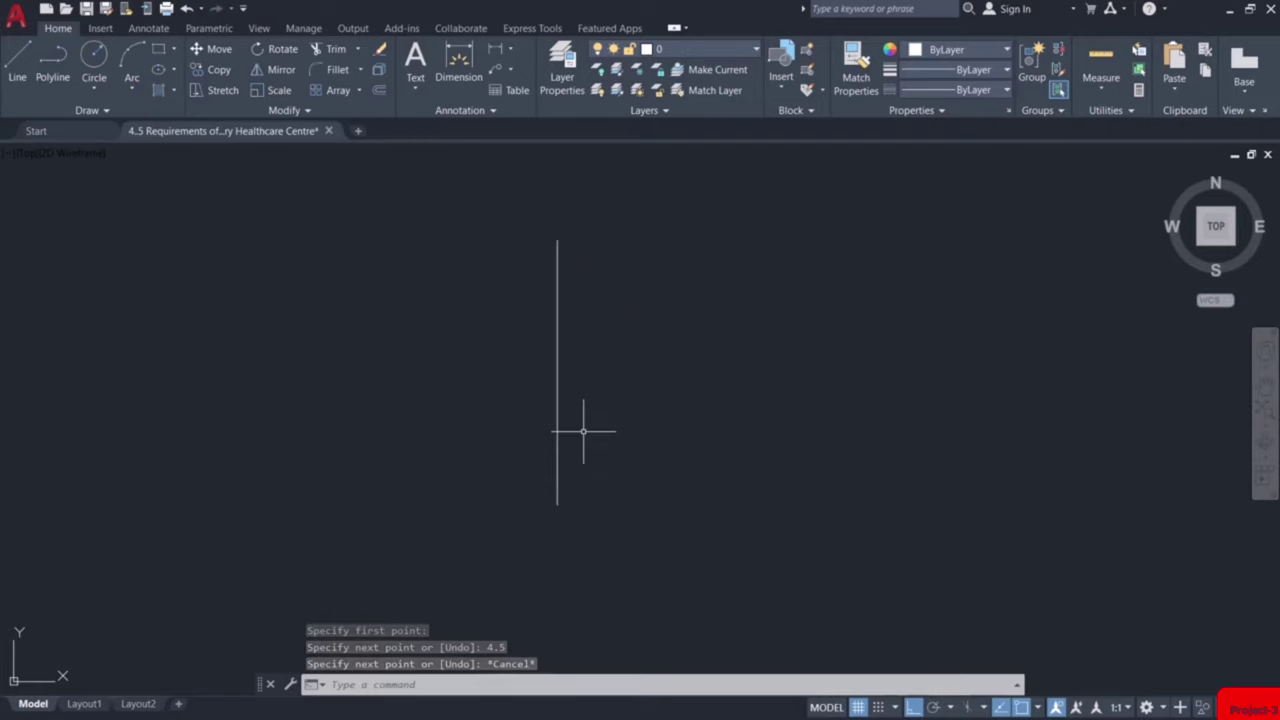
Offset the vertical line 3 units to its right
type("o")
key("Return")
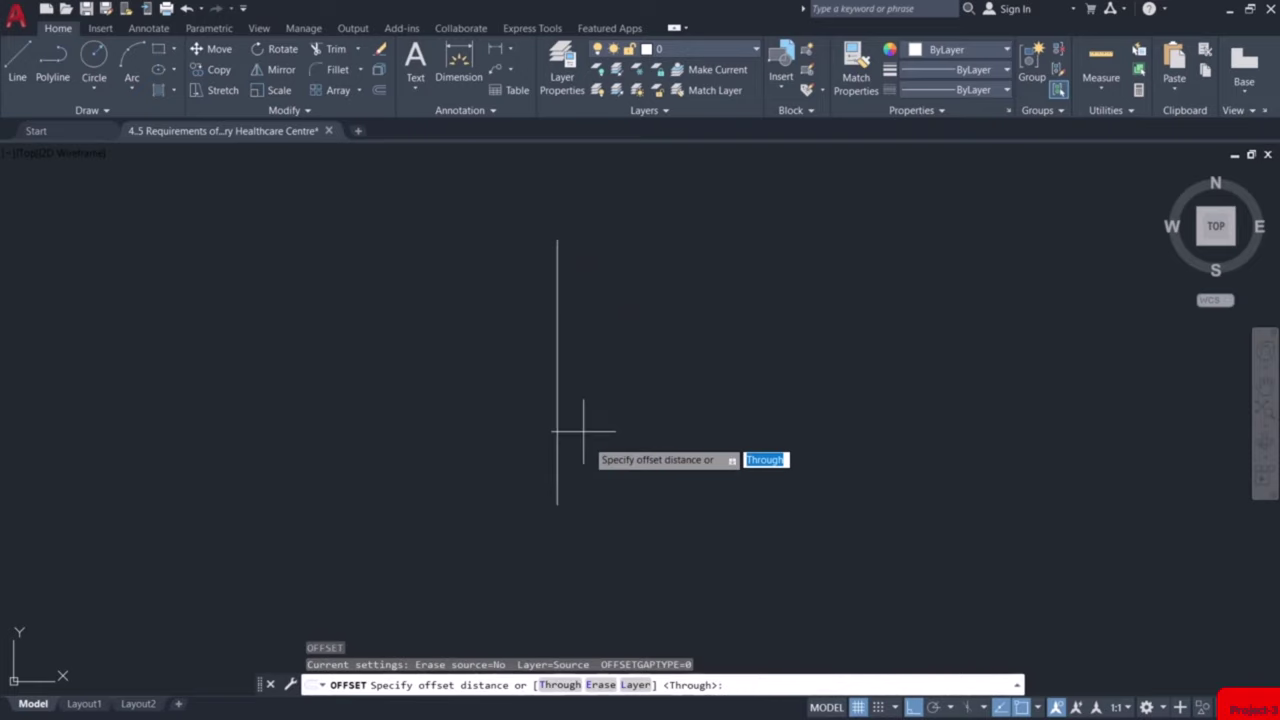
type("3")
key("Return")
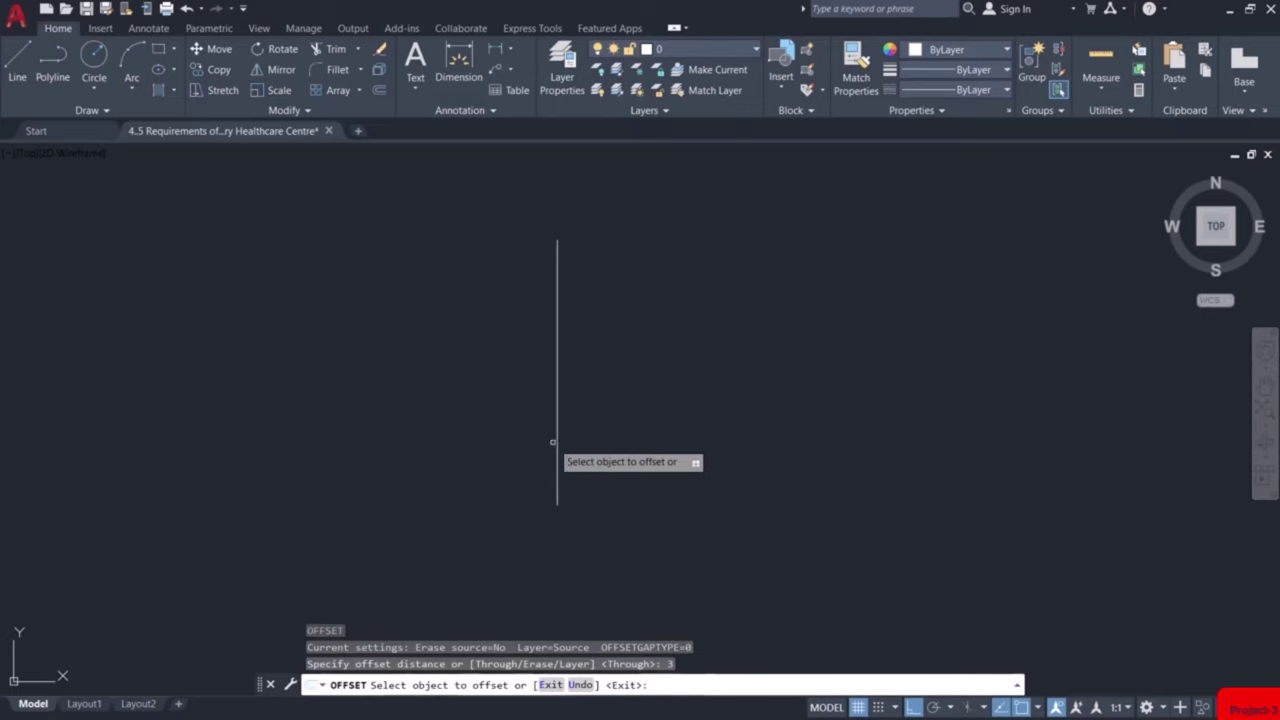
left_click(557, 439)
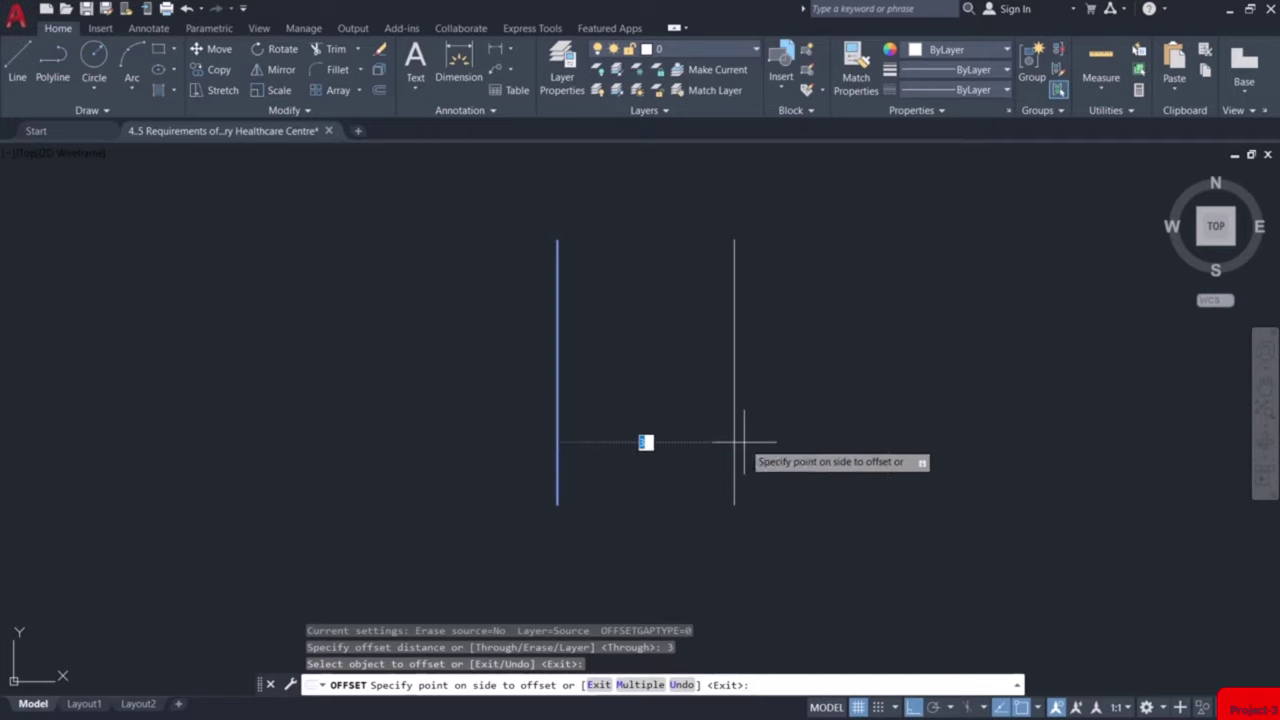
left_click(746, 451)
key("Return")
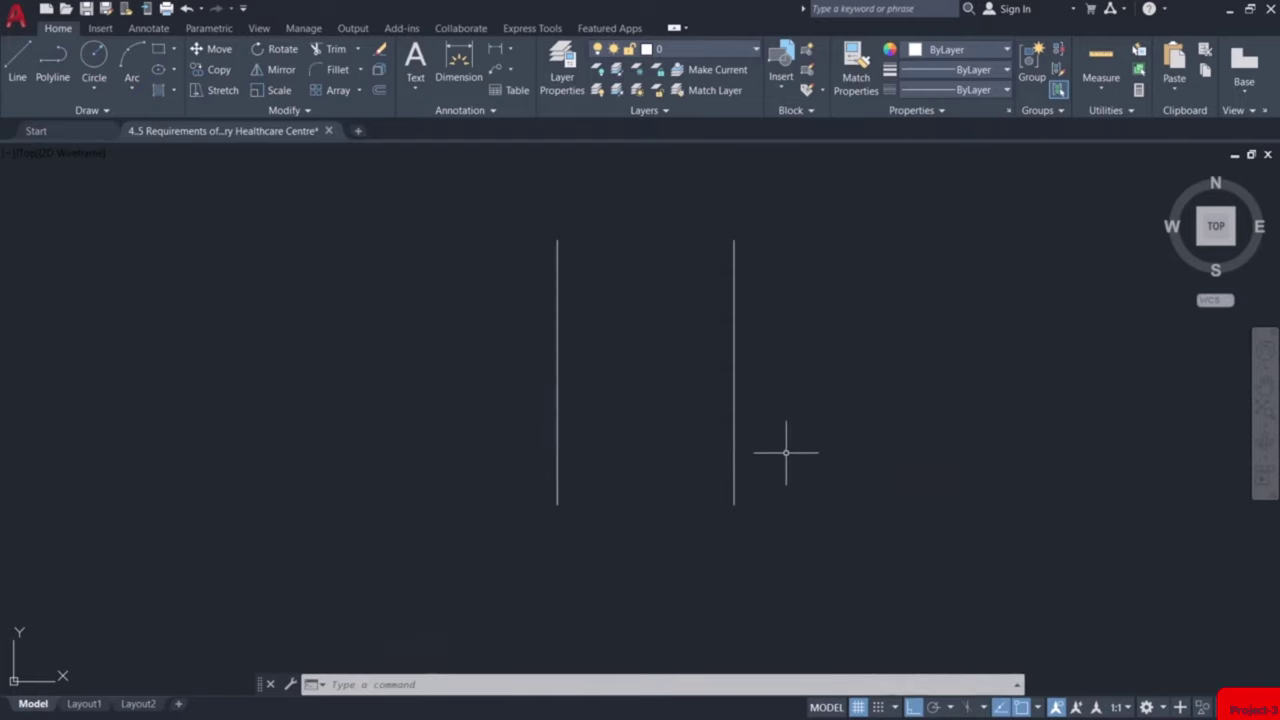
Offset both vertical lines outward by 0.23 to give each wall its thickness
type("o")
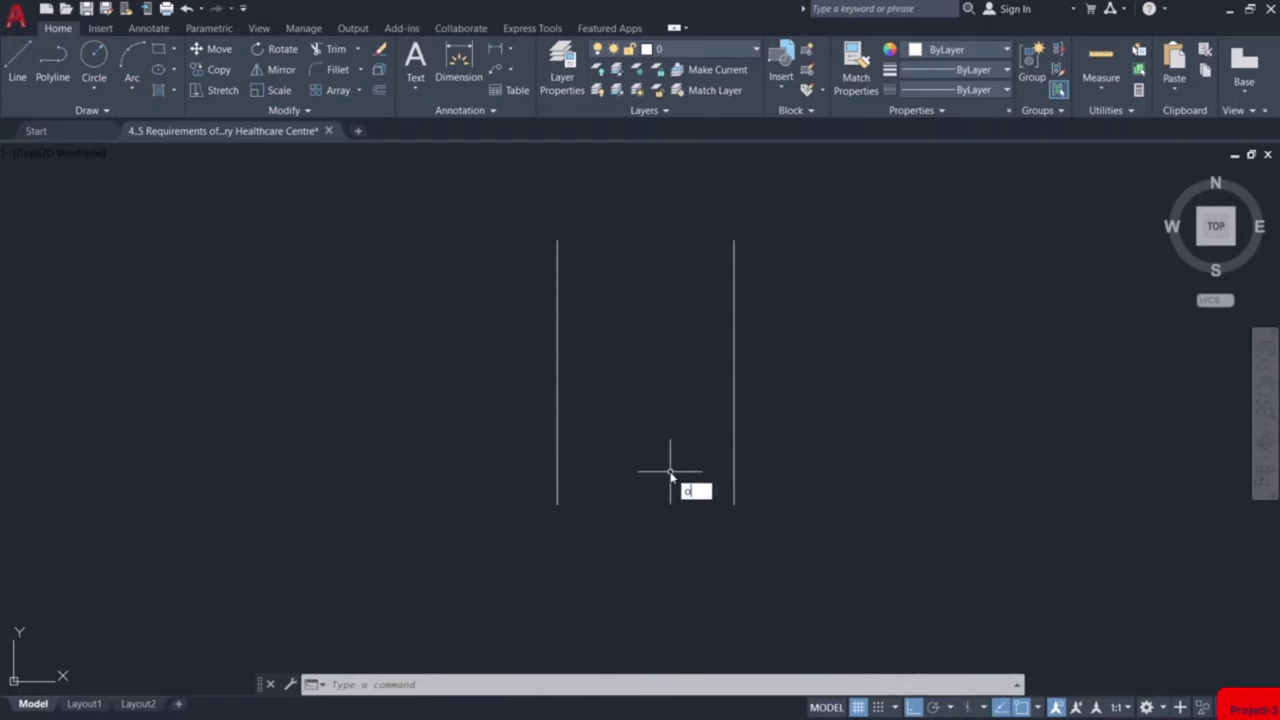
key("Return")
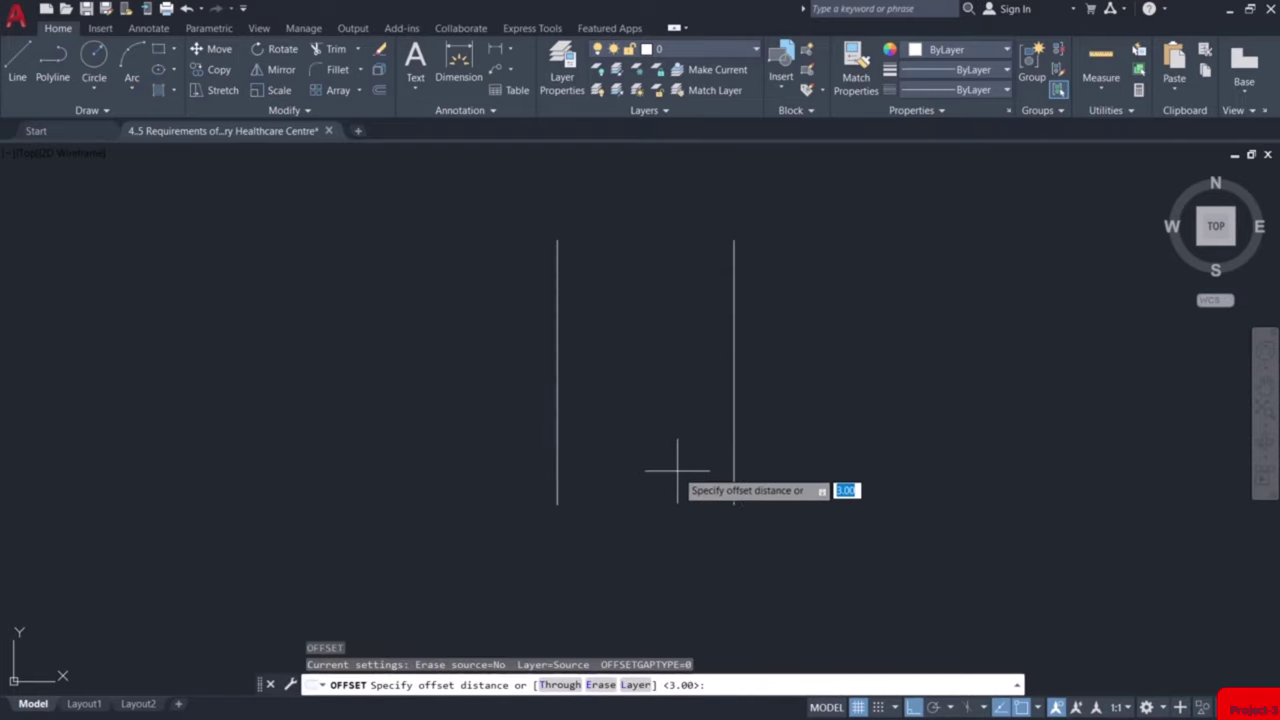
type("0.23")
key("Return")
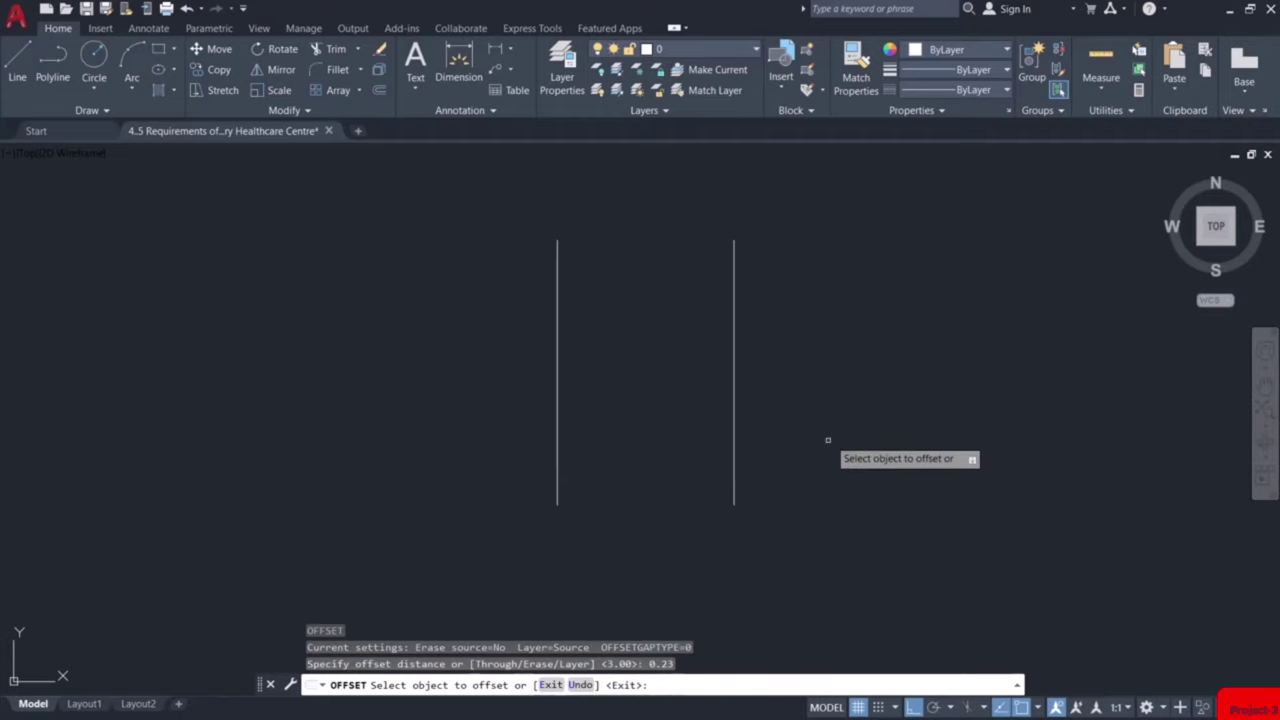
left_click(733, 415)
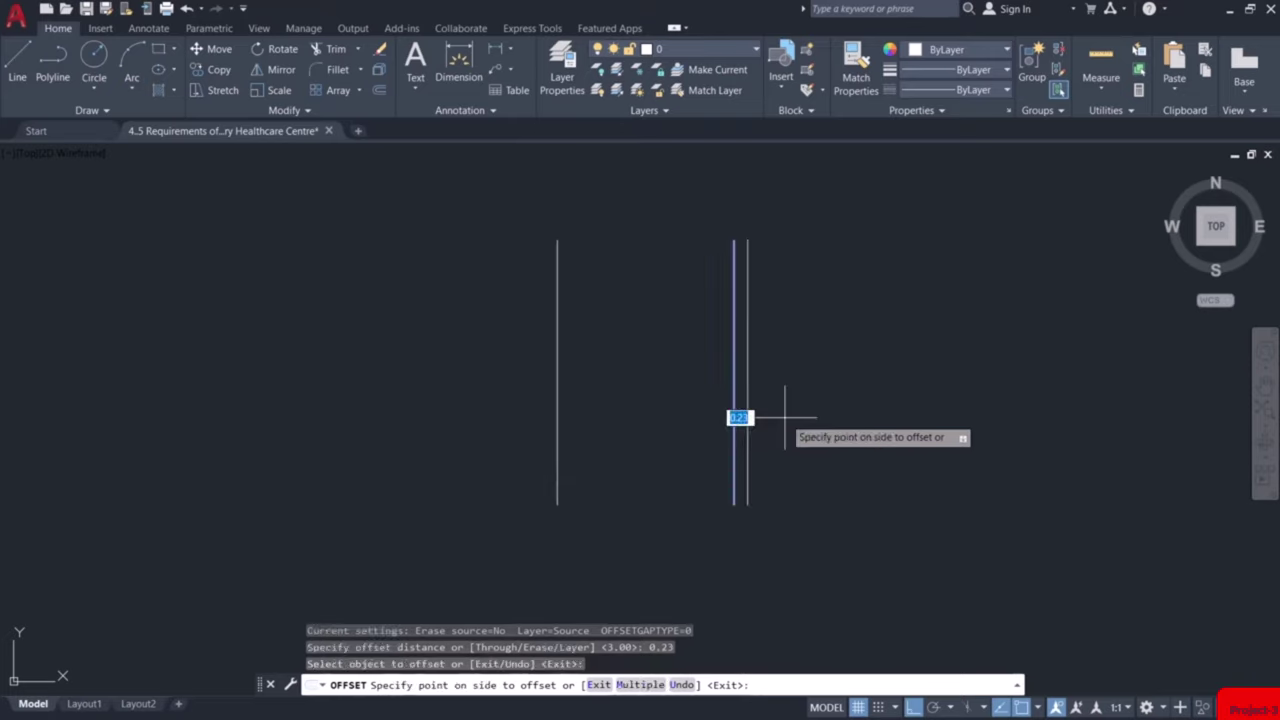
left_click(784, 416)
left_click(556, 412)
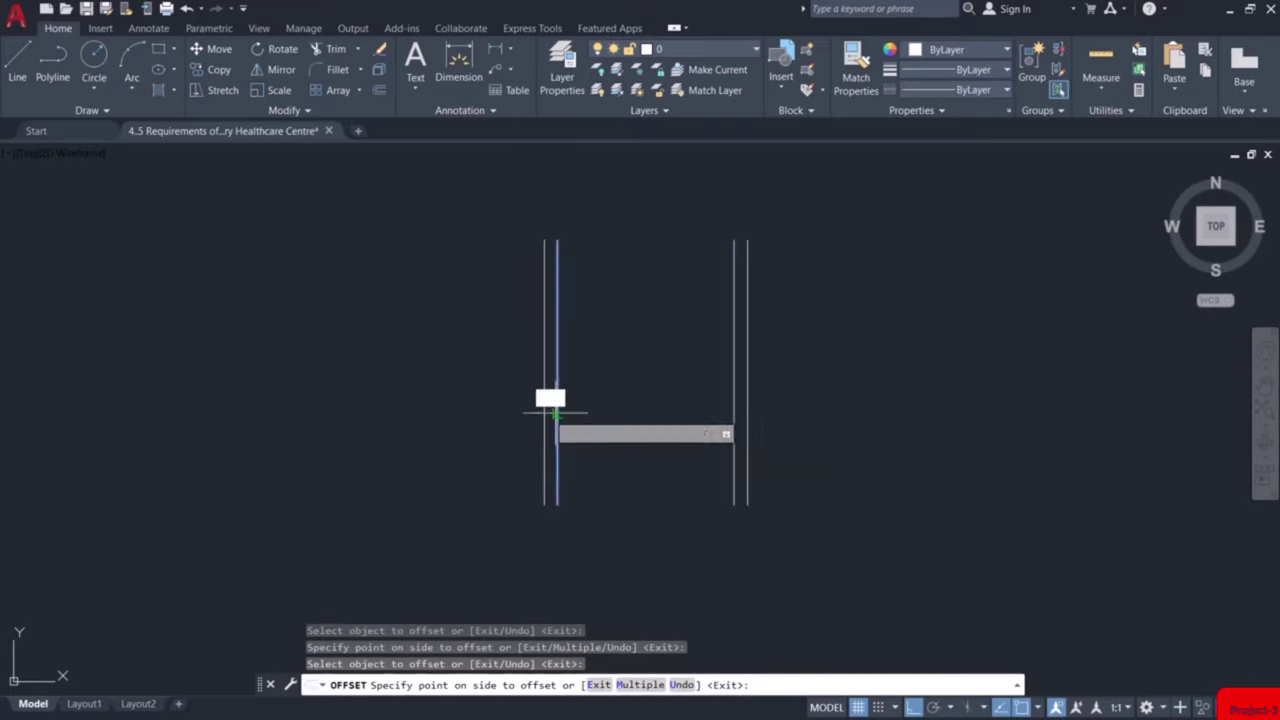
left_click(500, 417)
key("Escape")
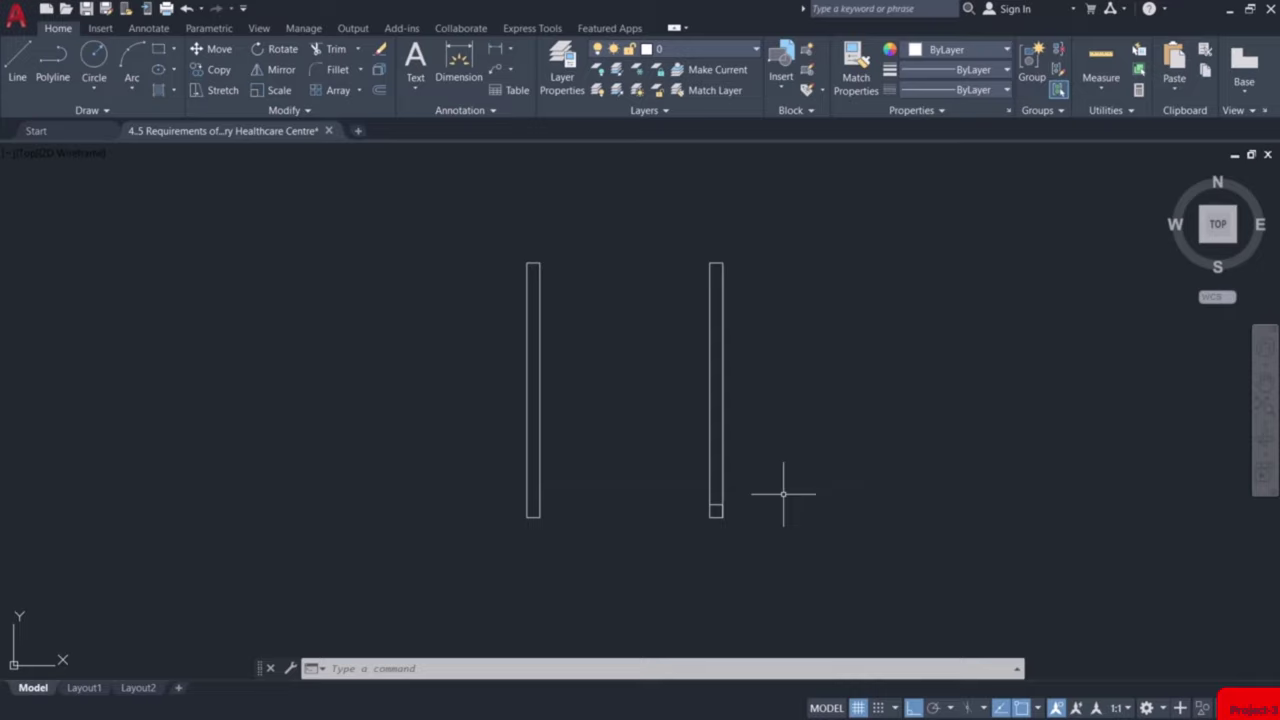
Draw a rectangle 3.5 long and 4 wide, up and right from the right wall's outer face at the top of its small end square
type("rec")
key("Return")
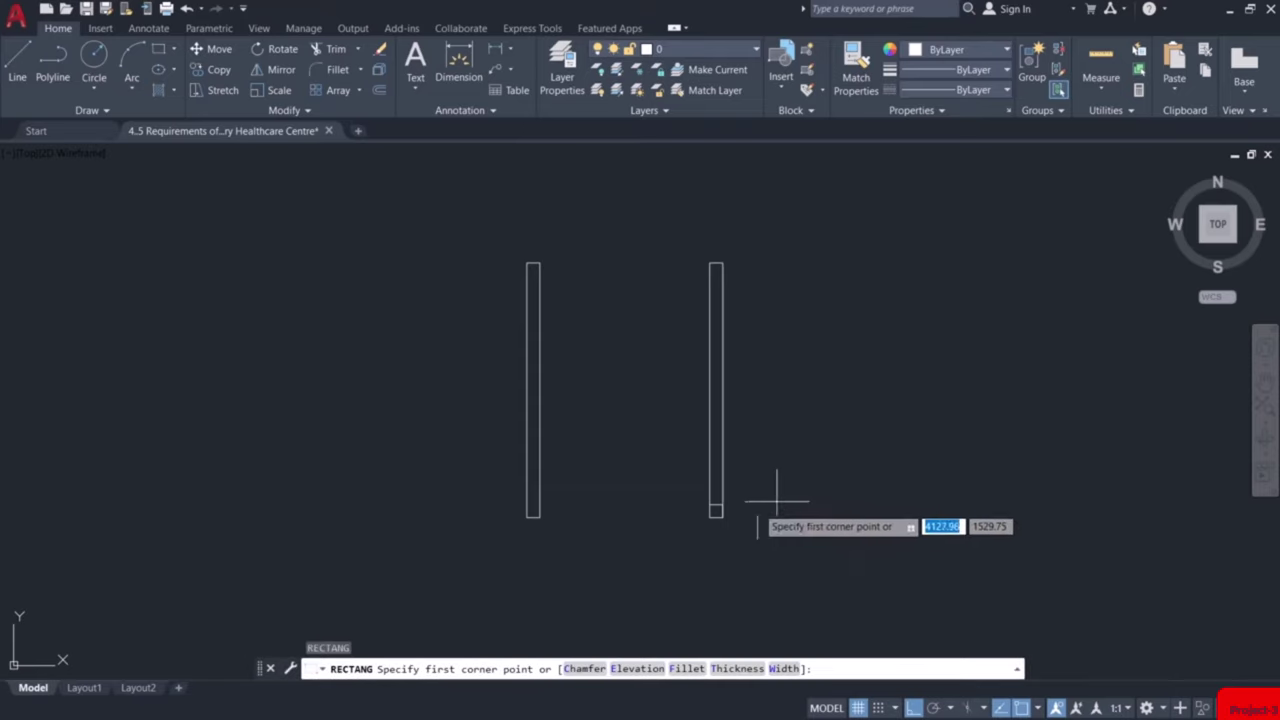
left_click(722, 504)
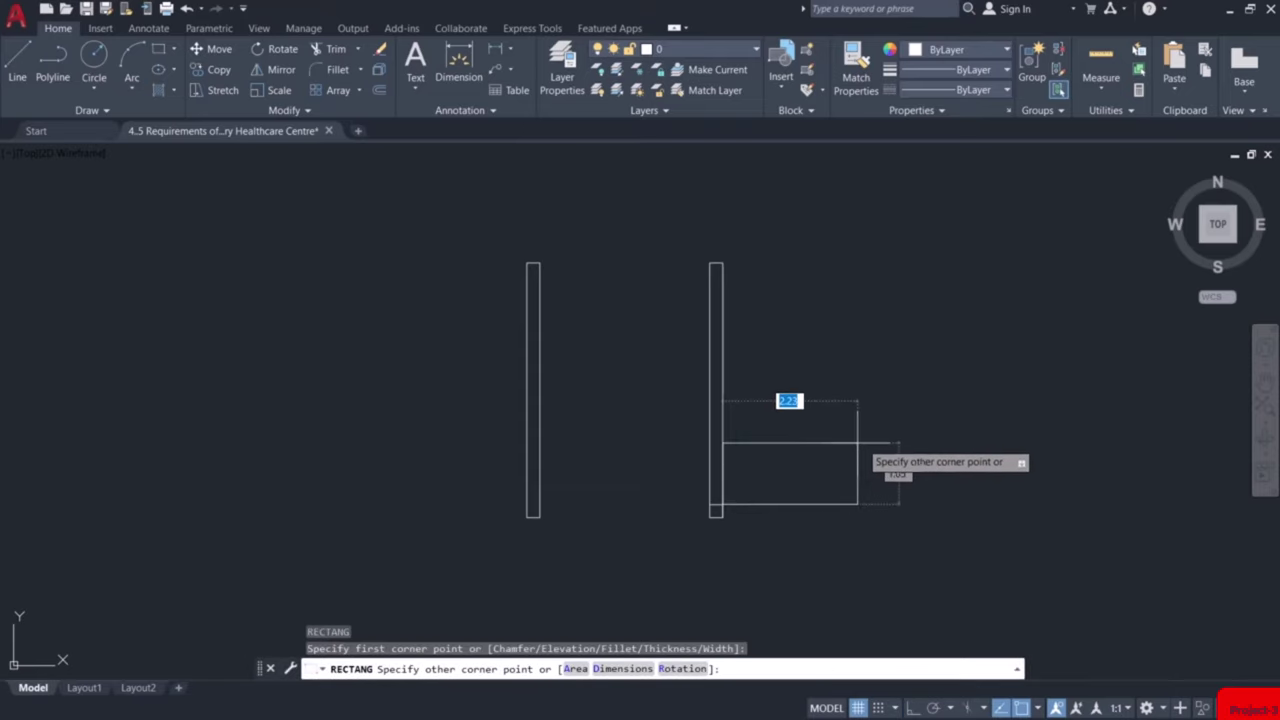
type("d")
key("Return")
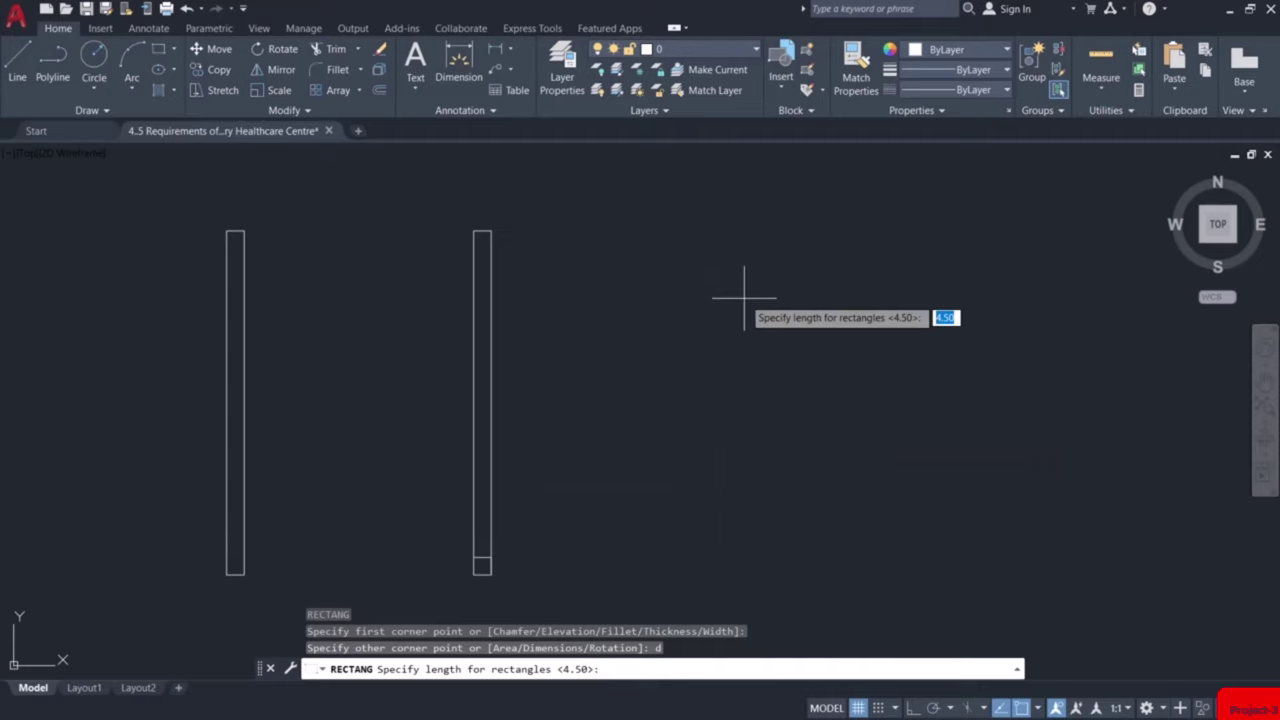
type("3.5")
key("Return")
type("4")
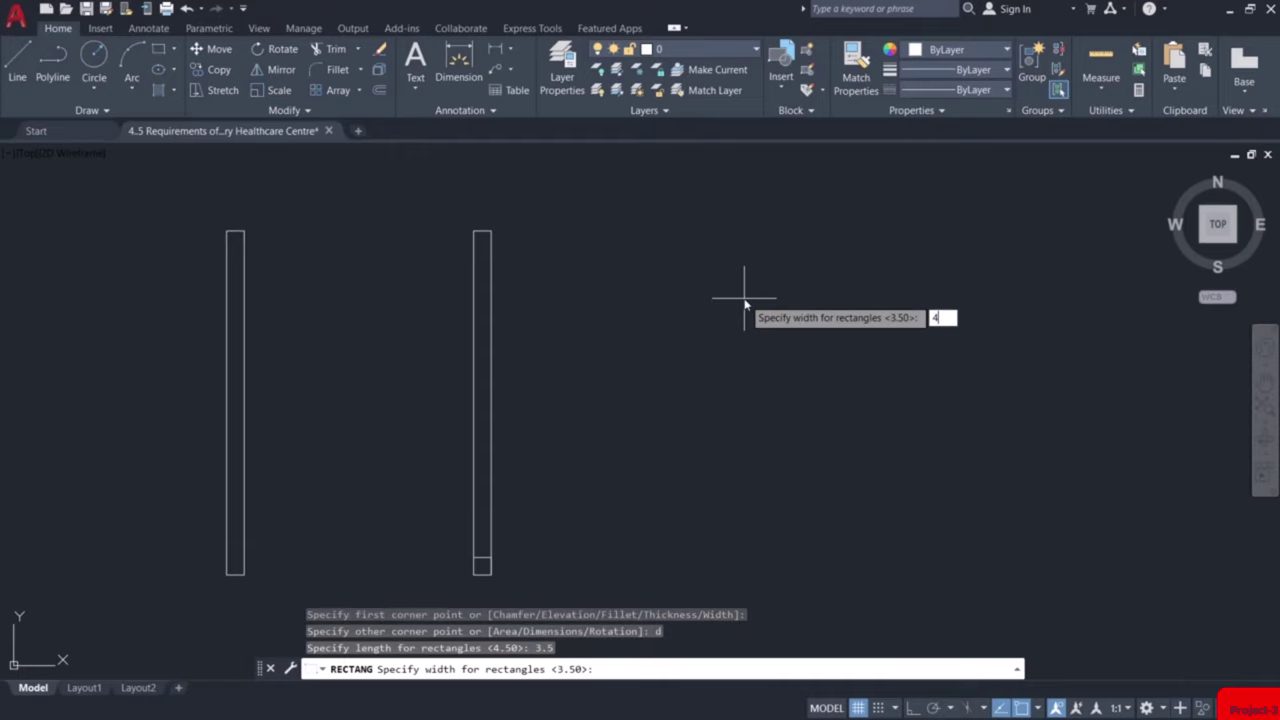
key("Return")
left_click(745, 296)
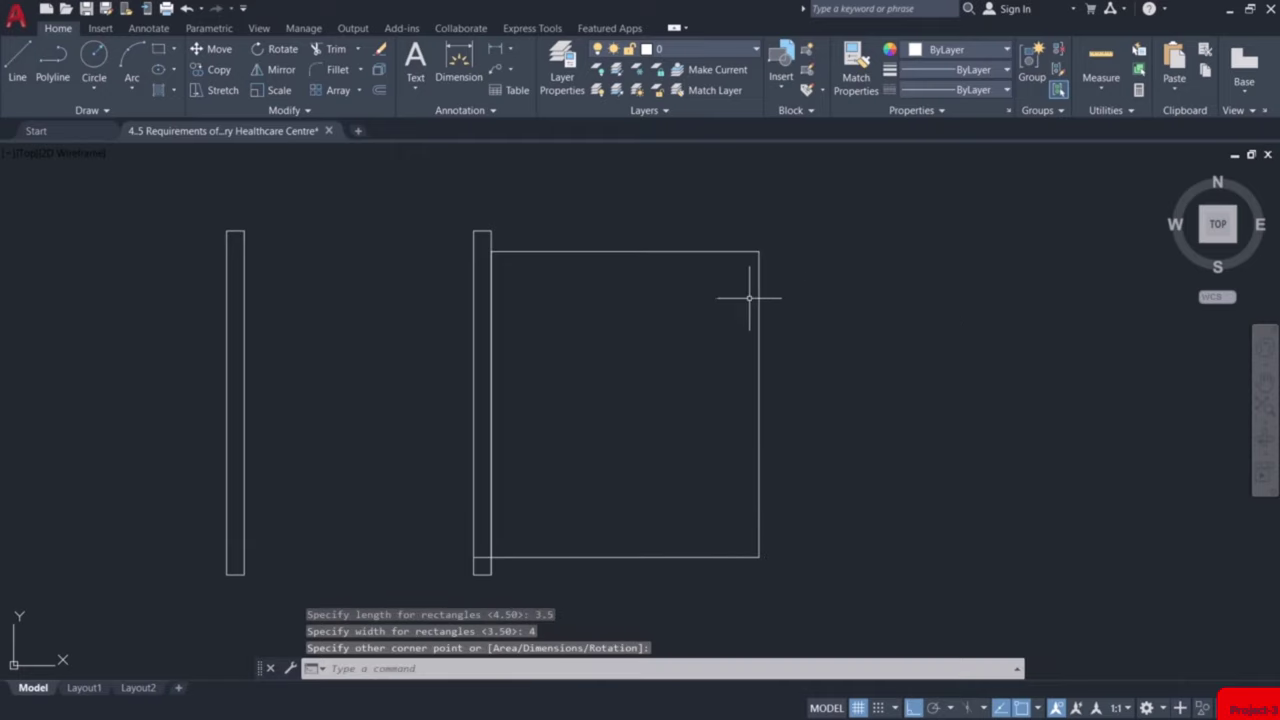
type("o")
key("Return")
key("Escape")
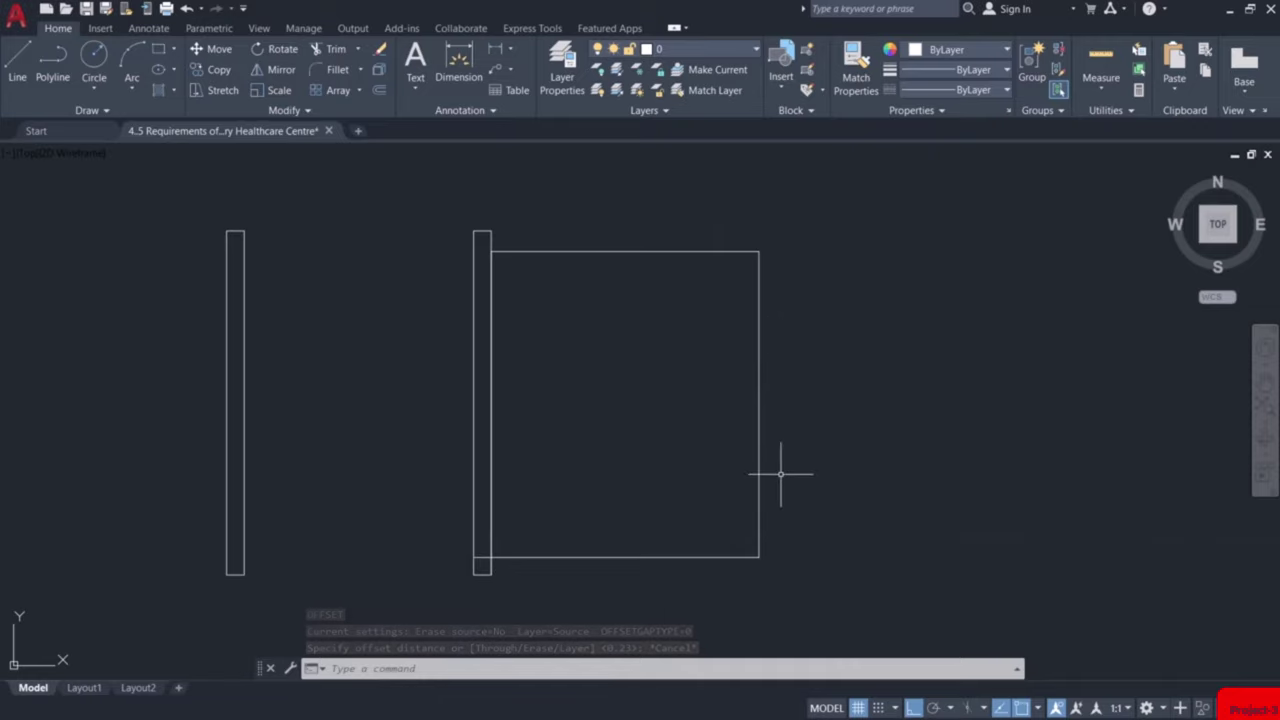
Offset the 3.5 by 4 room rectangle outward by 0.23 to form its walls
type("o")
key("Return")
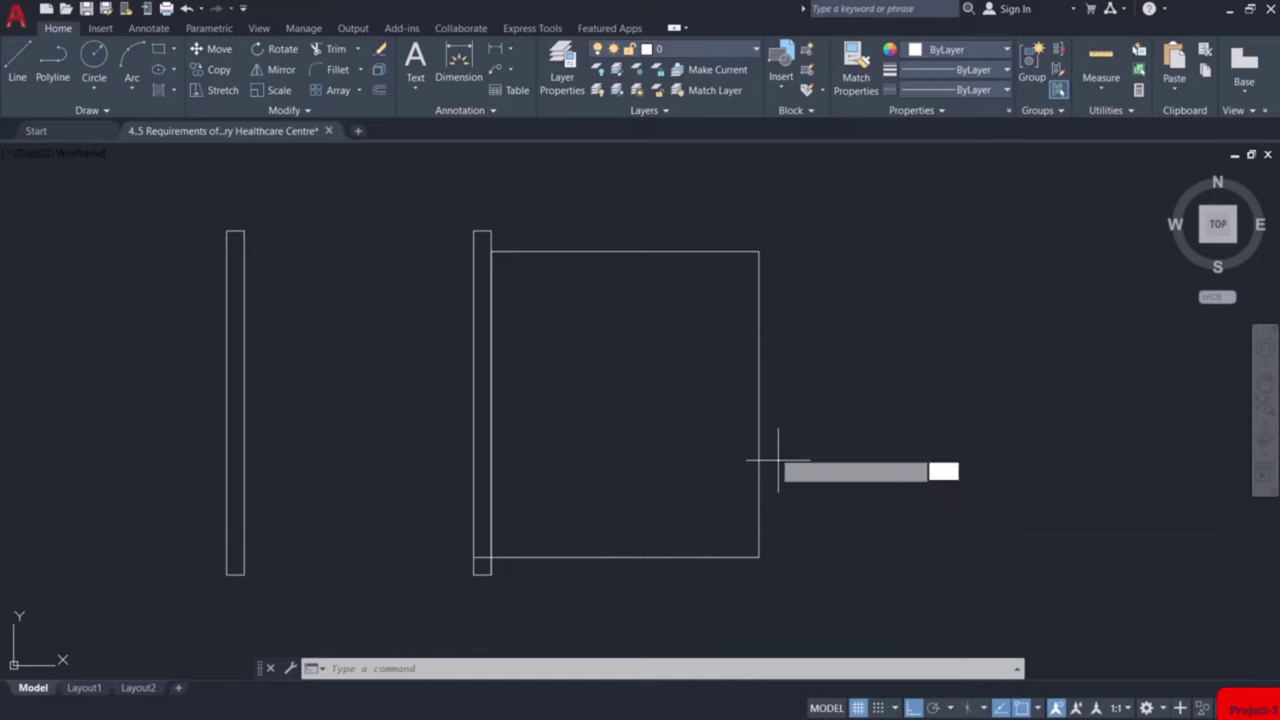
key("Return")
left_click(760, 403)
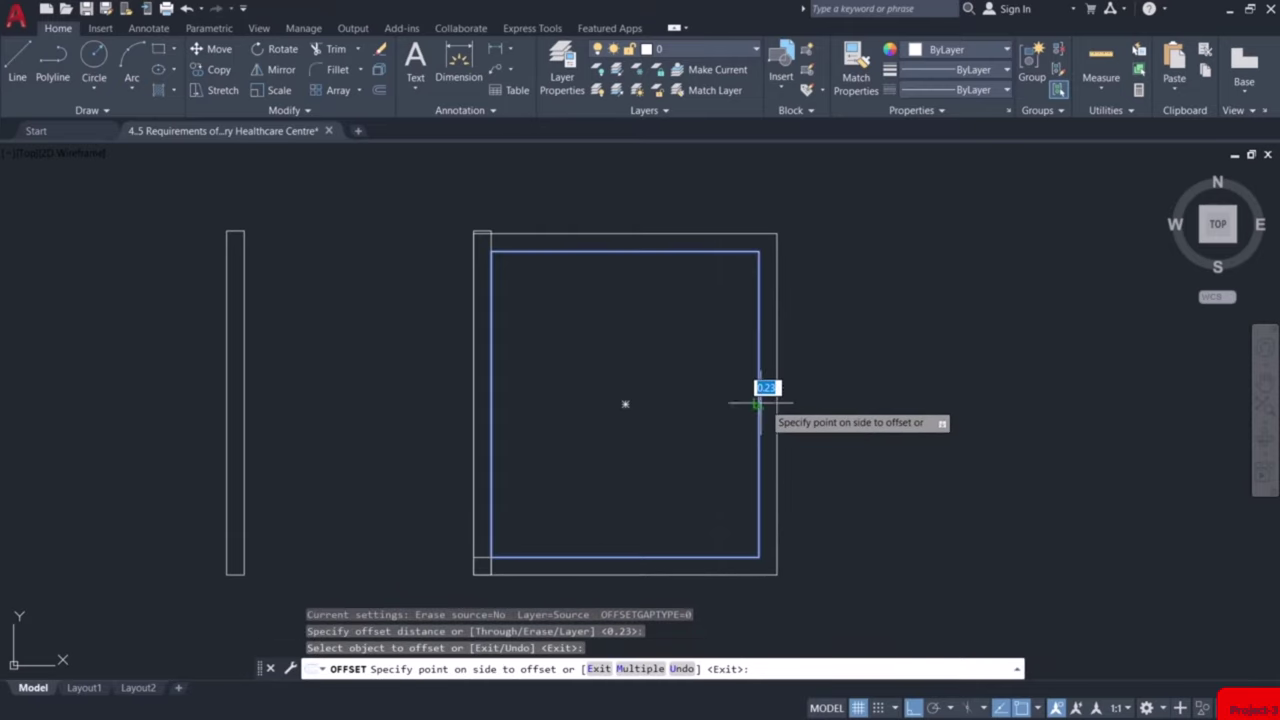
left_click(806, 406)
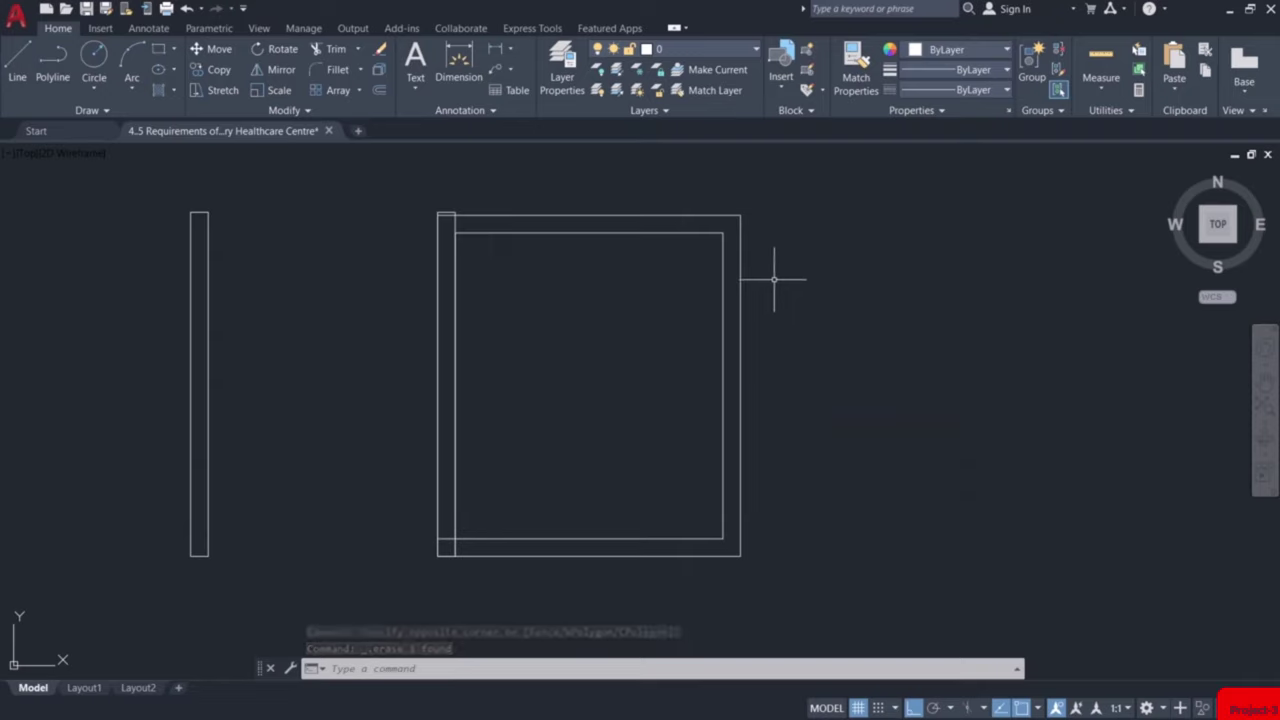
Draw a rectangle 3 long and 3.5 wide, down and right from the room's right outer wall, level with its inner top edge
type("ec")
key("Escape")
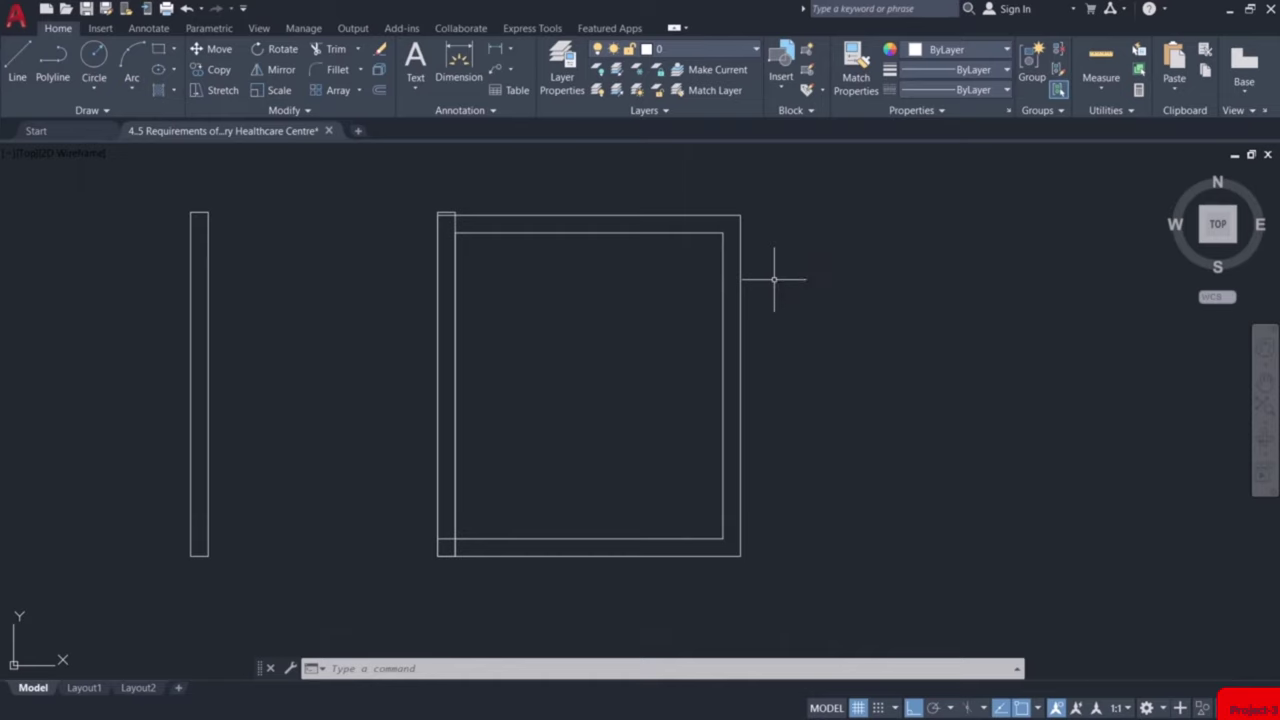
type("rec")
key("Return")
scroll(750, 262, "up", 5)
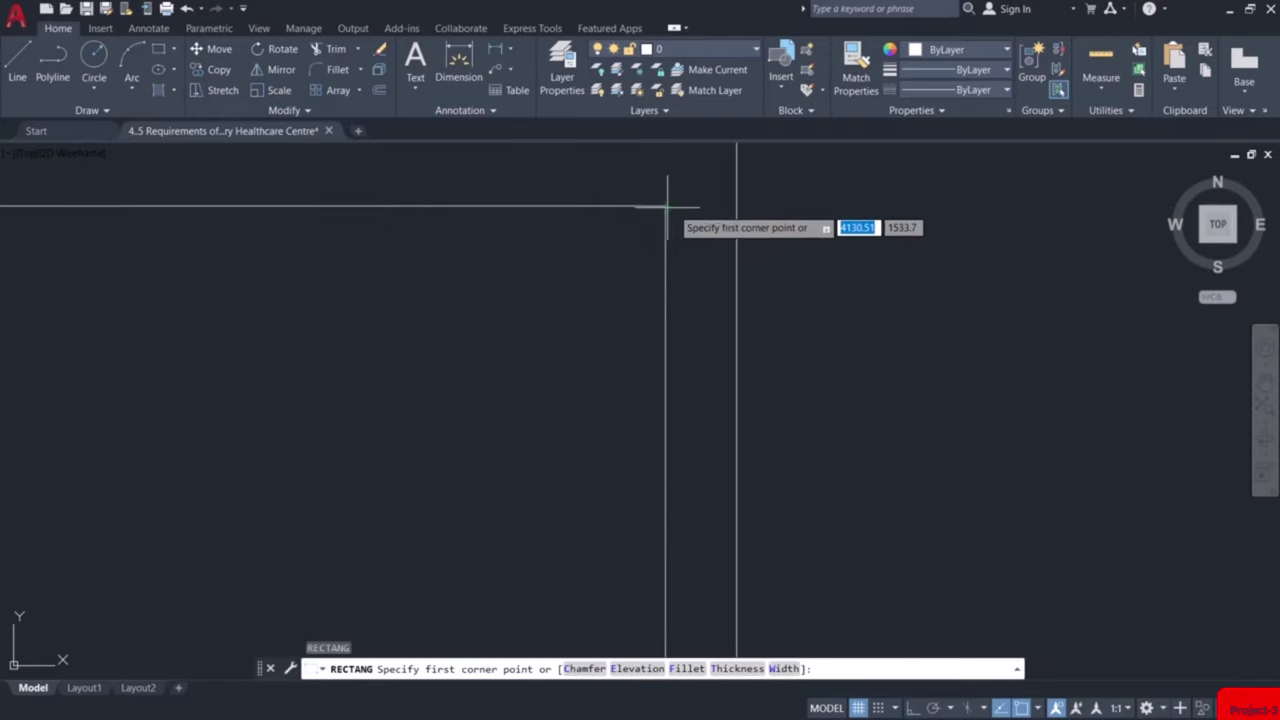
left_click(736, 205)
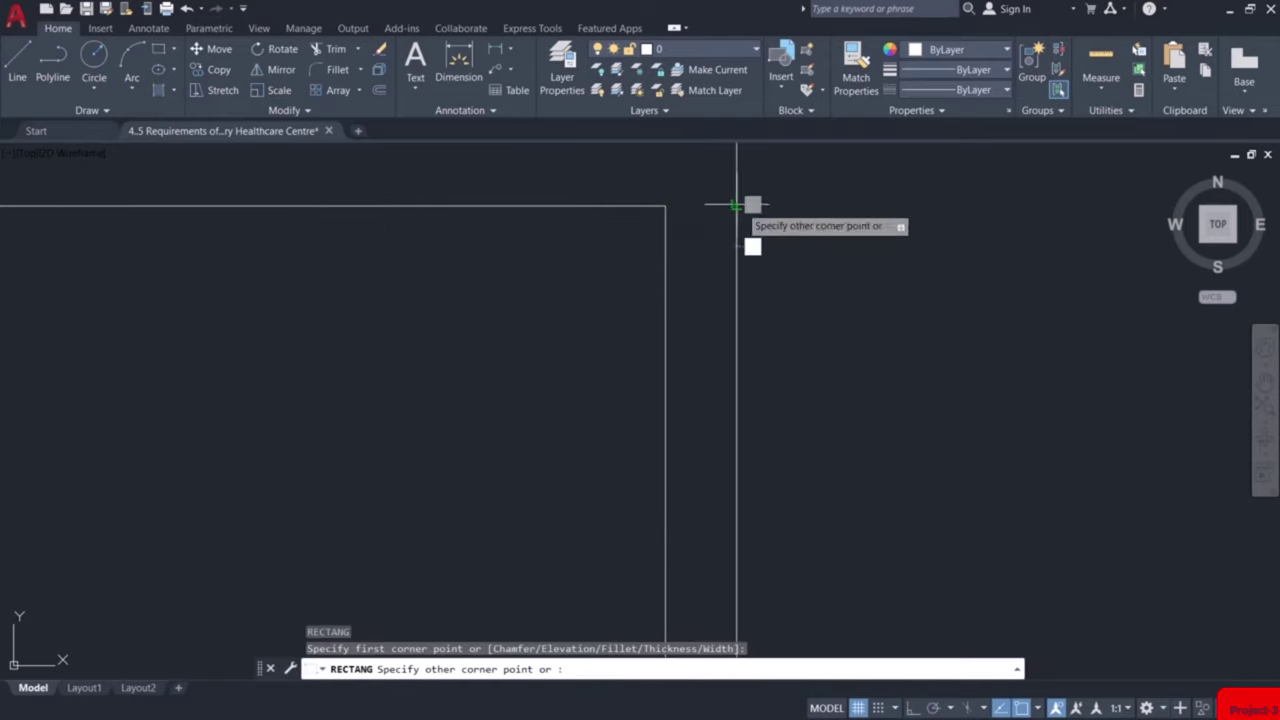
scroll(1023, 429, "down", 2)
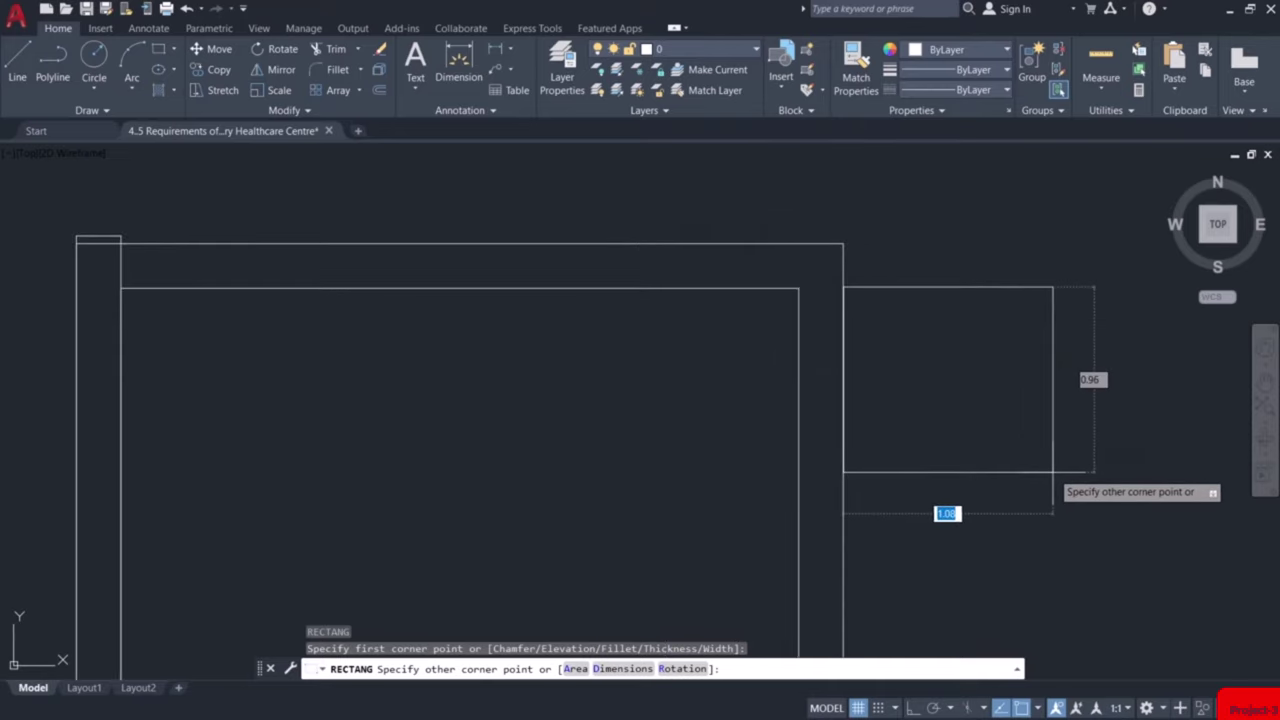
type("d")
key("Return")
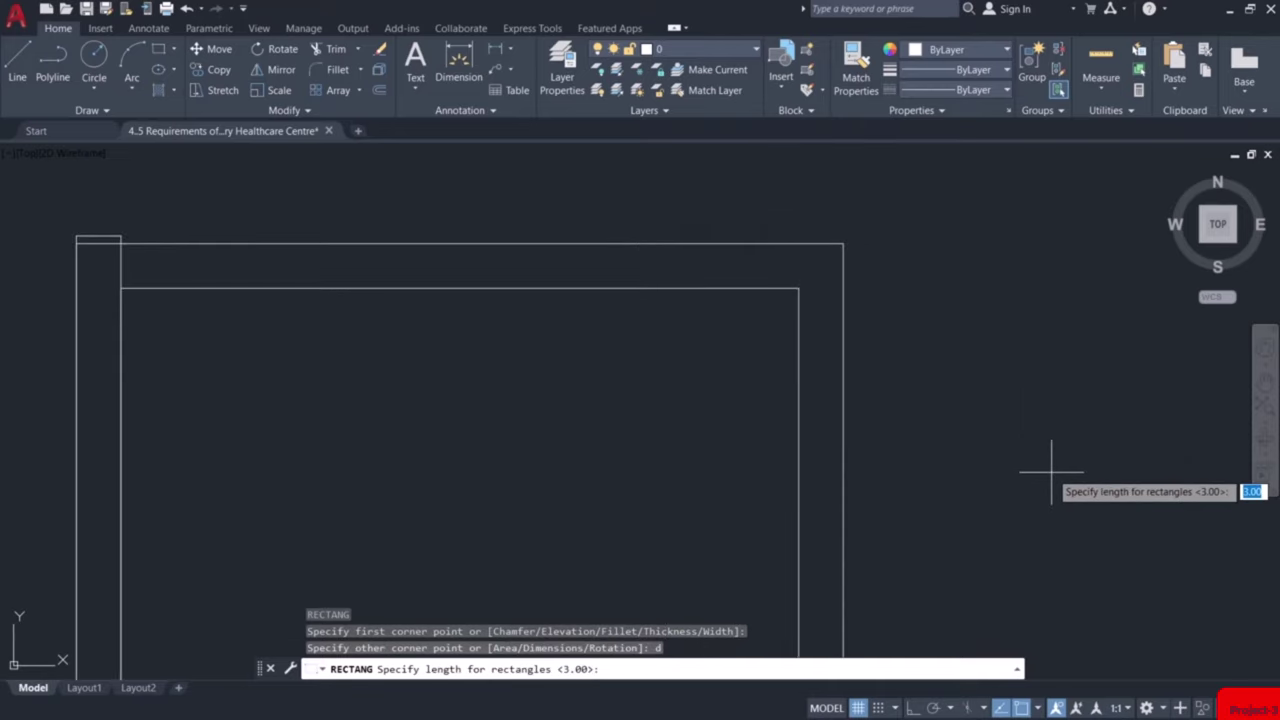
type("3")
key("Return")
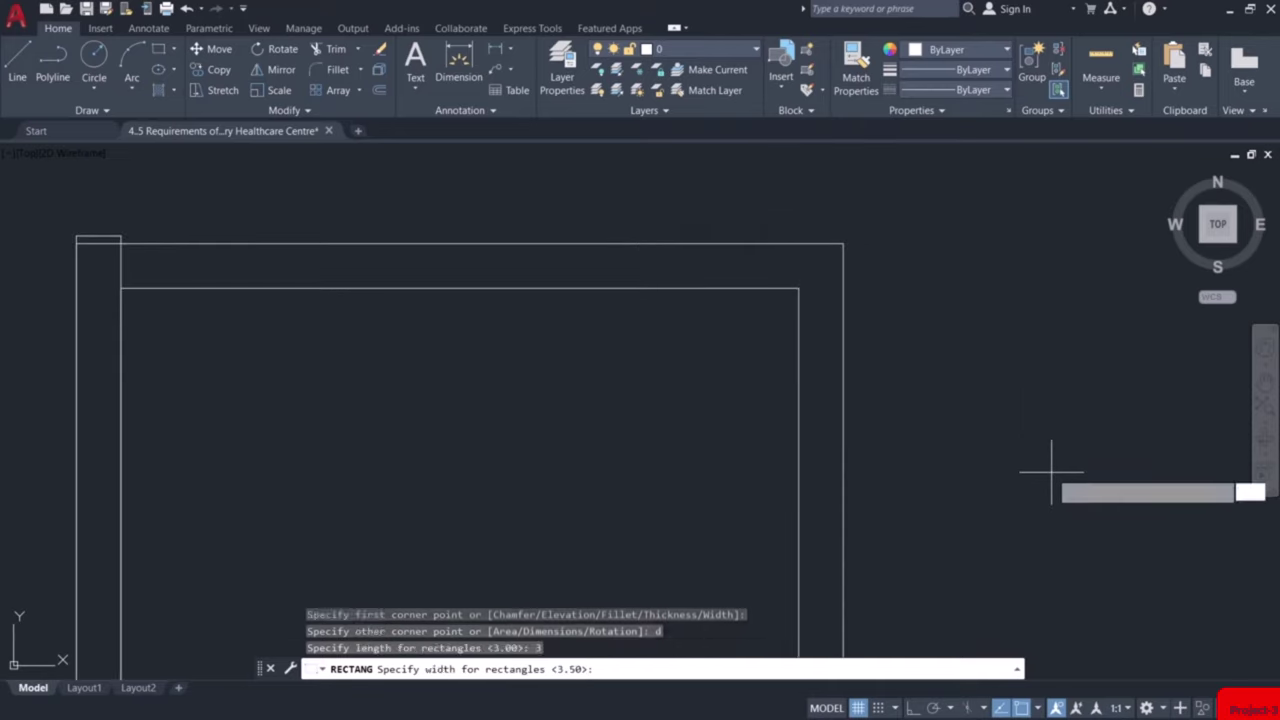
type("3.5")
key("Return")
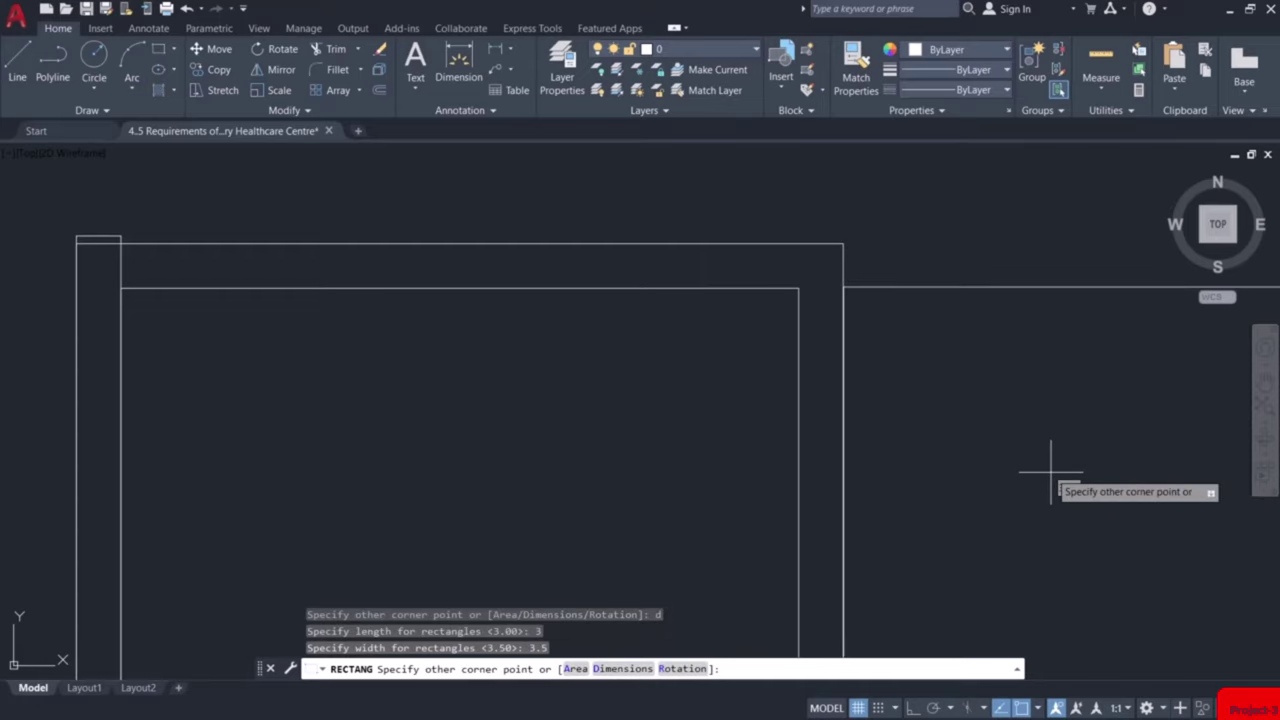
scroll(1050, 470, "down", 5)
middle_click_drag(1063, 457, 923, 423)
left_click(1106, 550)
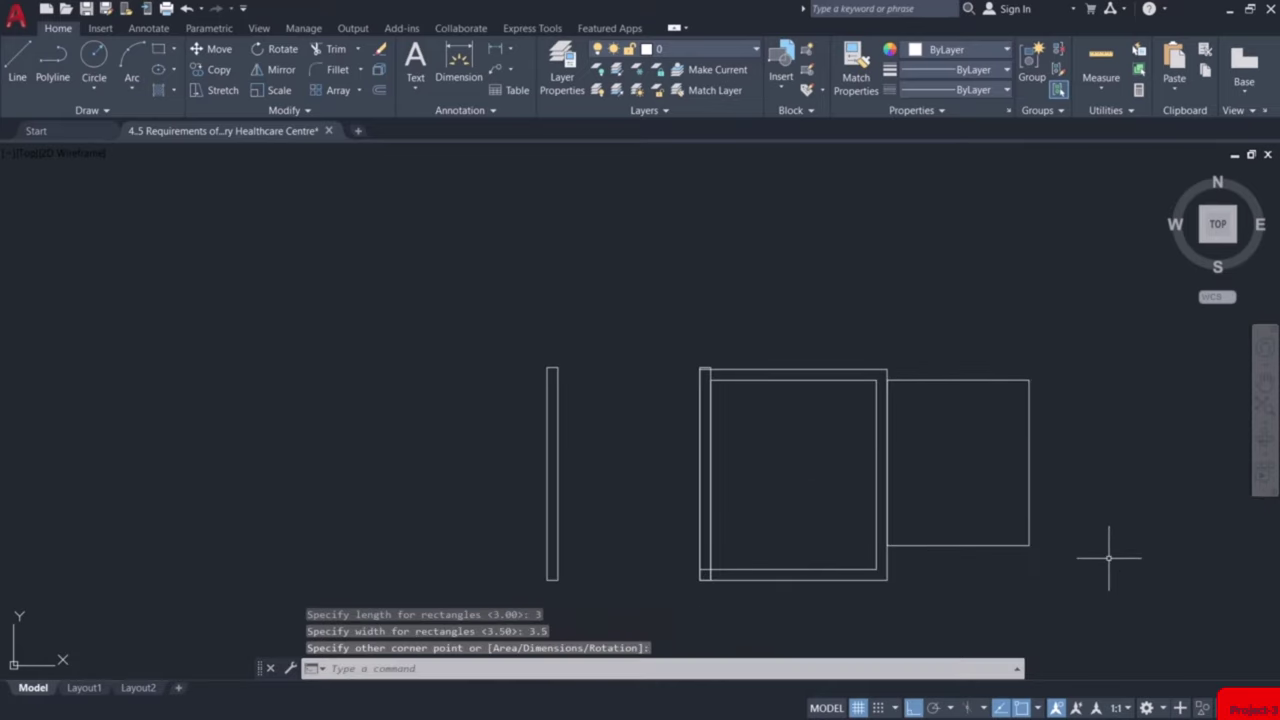
Offset the 3 by 3.5 room rectangle outward by 0.23 to form its walls
scroll(991, 525, "up", 2)
middle_click_drag(991, 528, 944, 516)
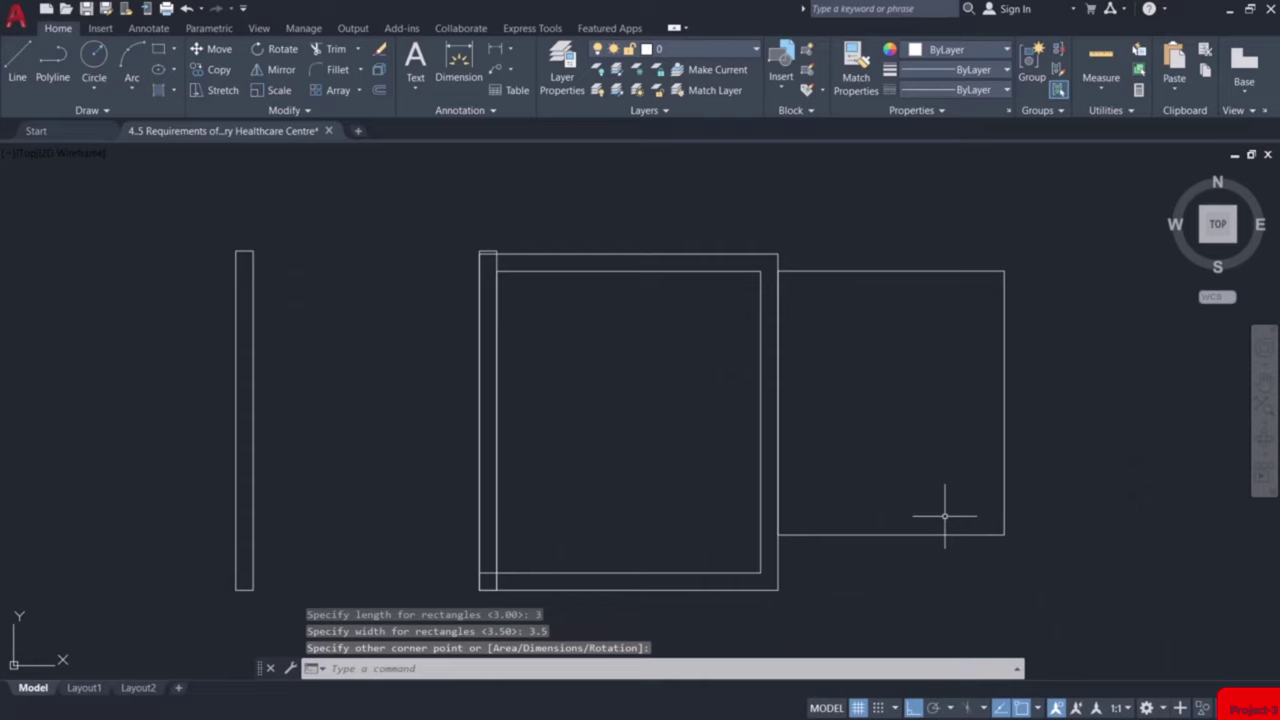
type("o")
key("Return")
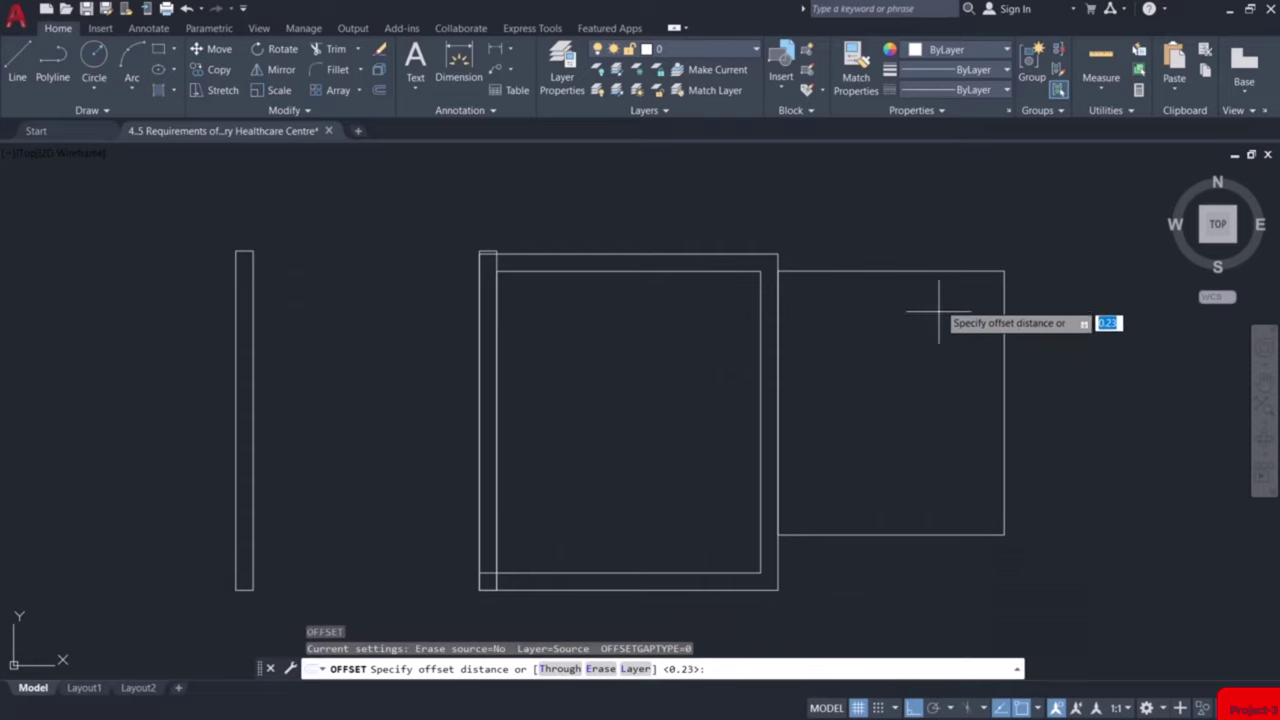
key("Return")
left_click(940, 271)
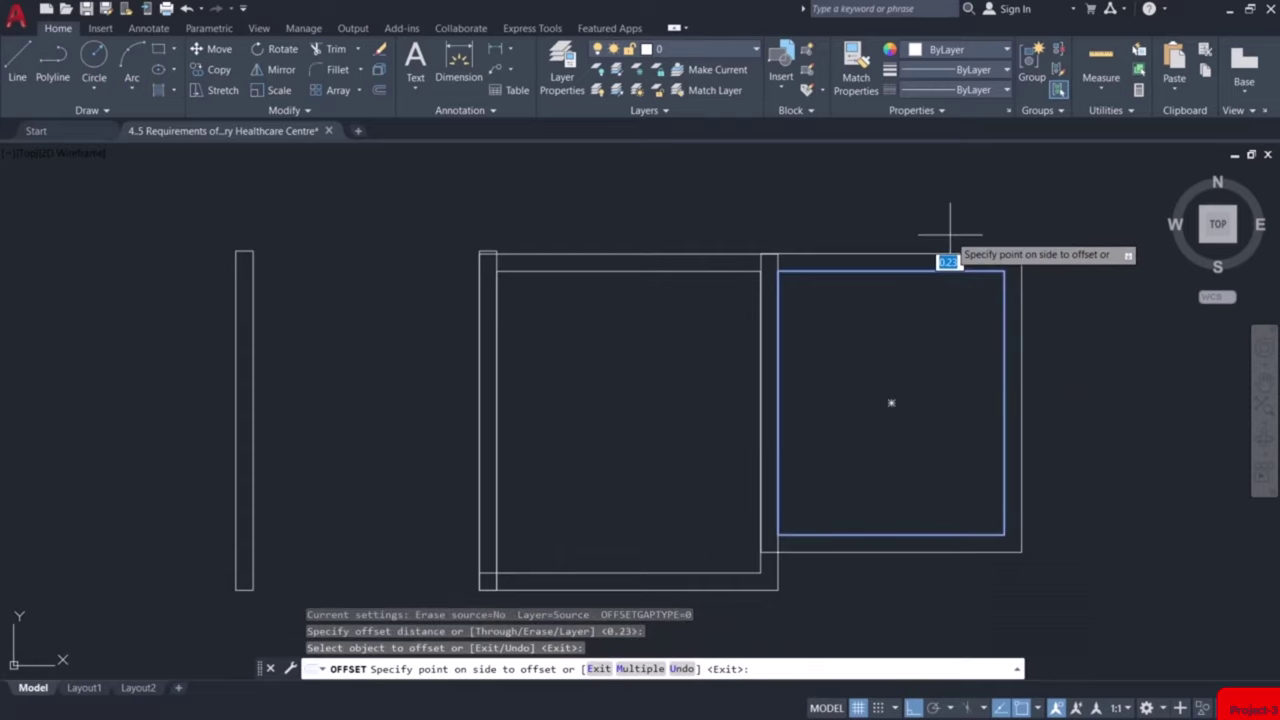
left_click(950, 235)
middle_click_drag(1114, 394, 912, 389)
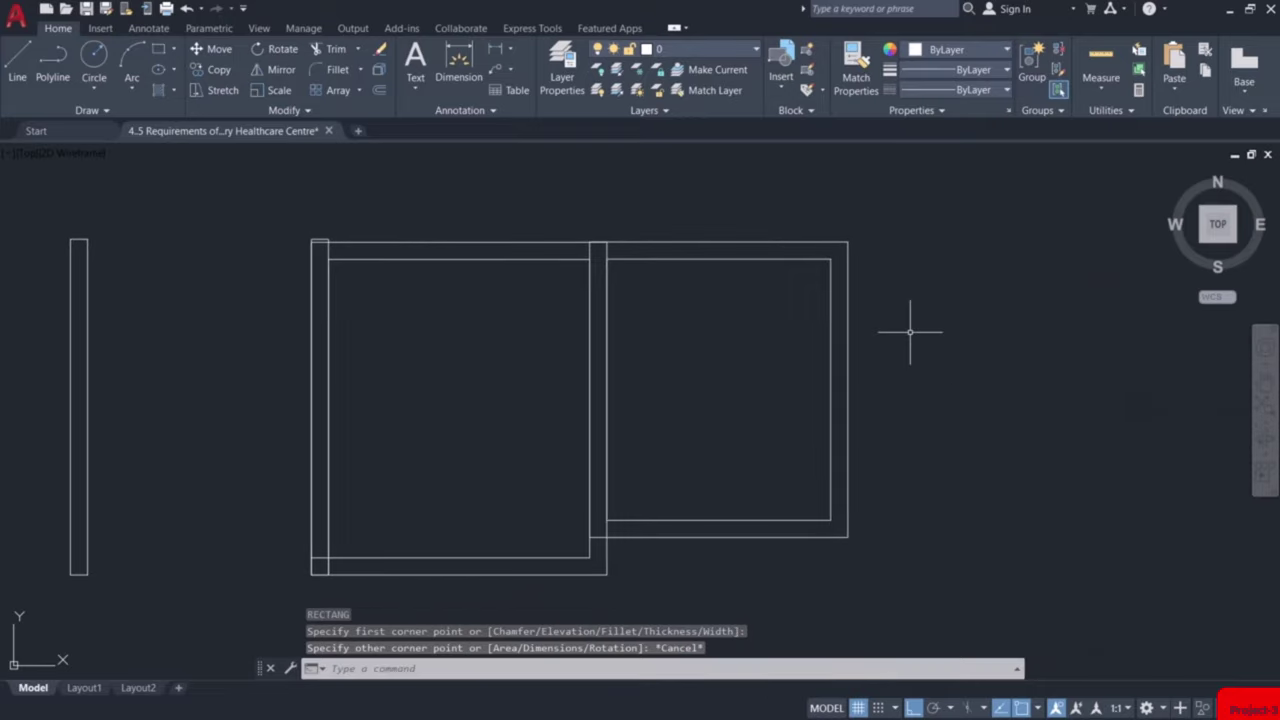
Draw another 3 by 3.5 rectangle, down and right from the last room's right outer wall, level with its inner top edge
type("rec")
key("Return")
scroll(846, 251, "up", 4)
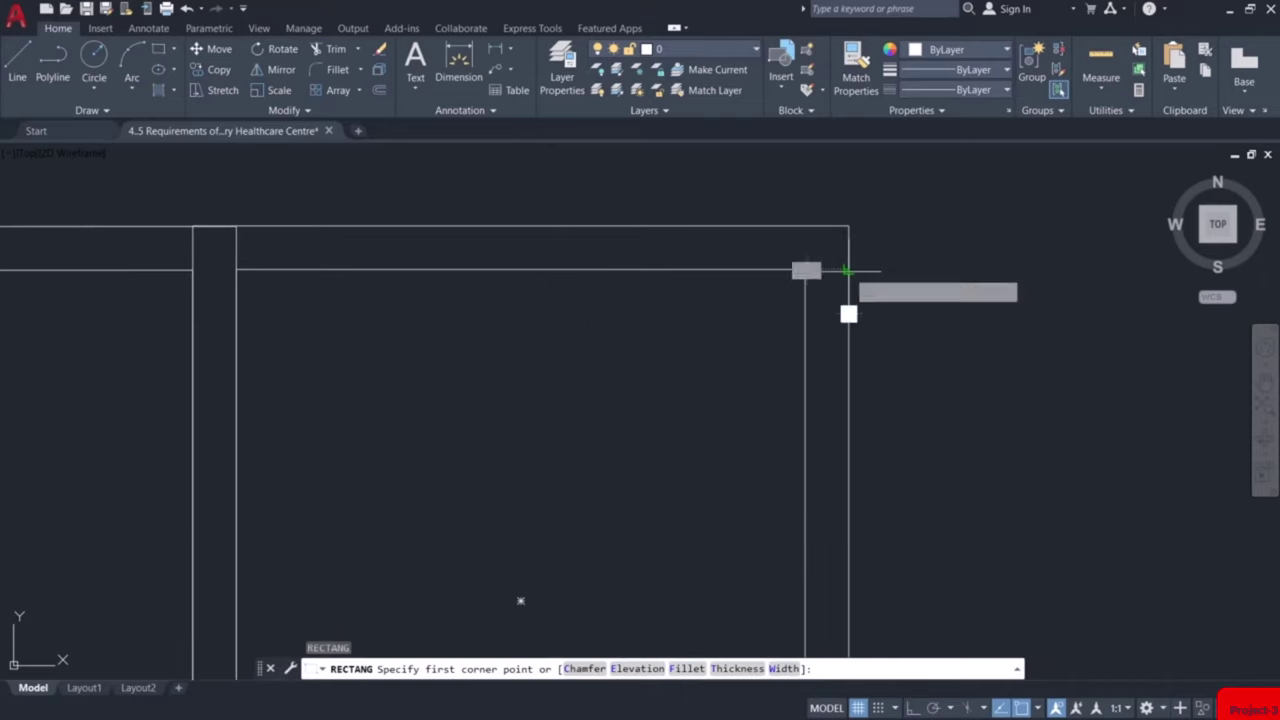
left_click(846, 271)
scroll(1006, 371, "down", 4)
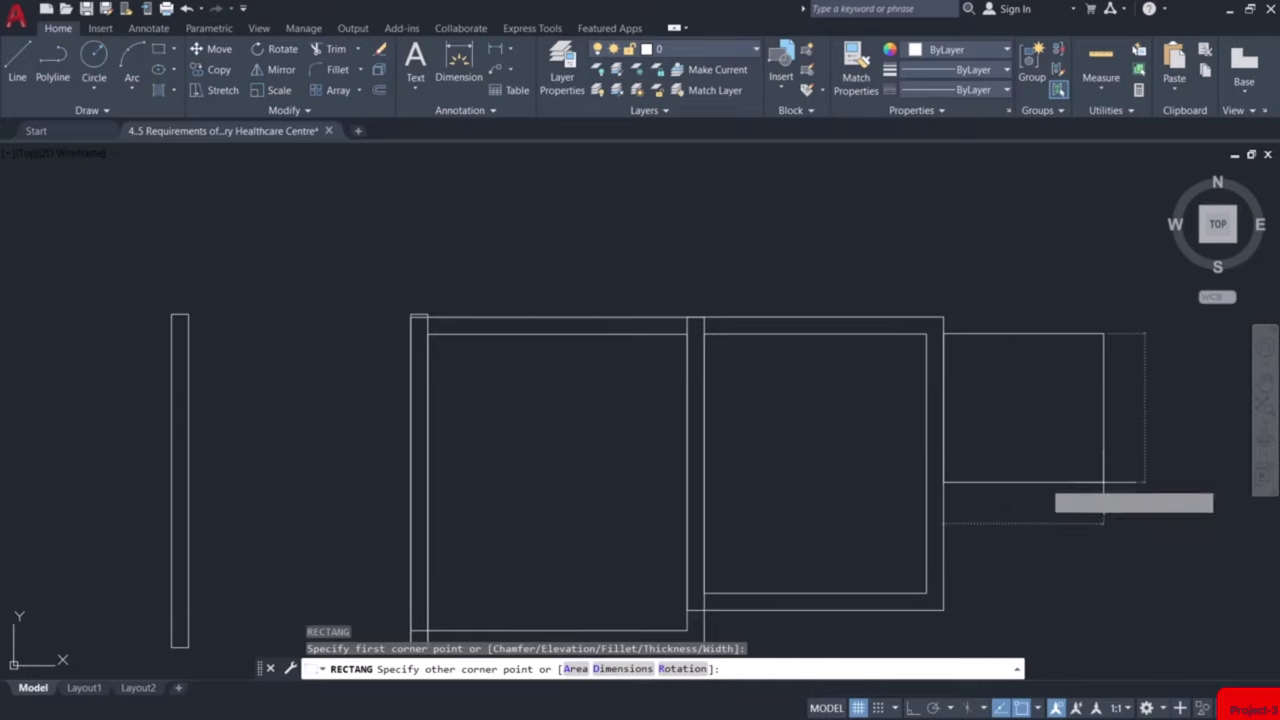
type("d")
key("Return")
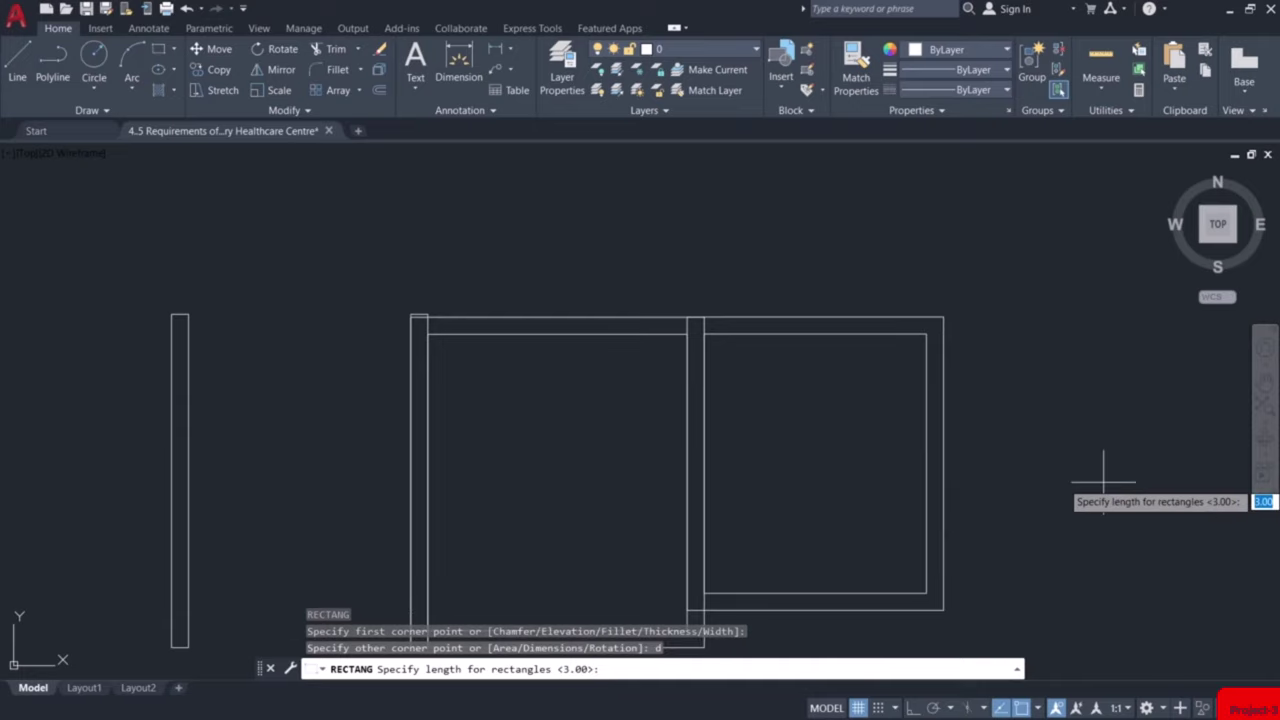
type("3")
key("Return")
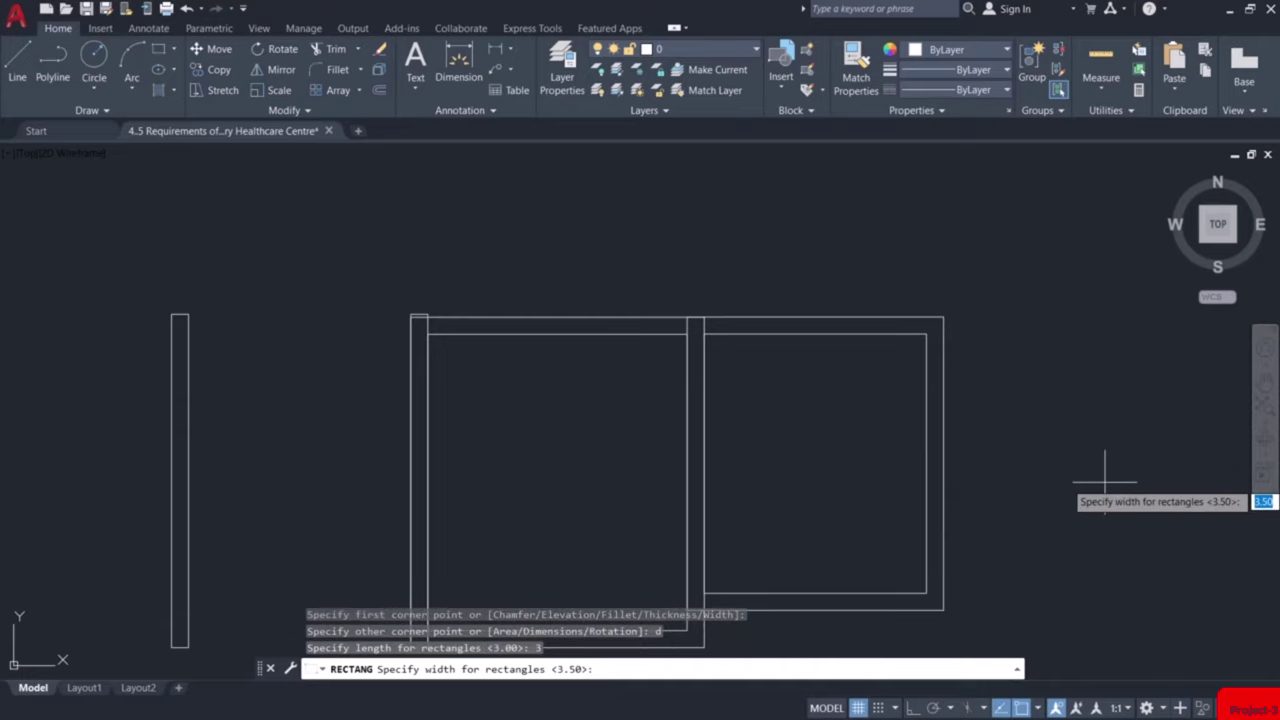
type("3.5")
key("Return")
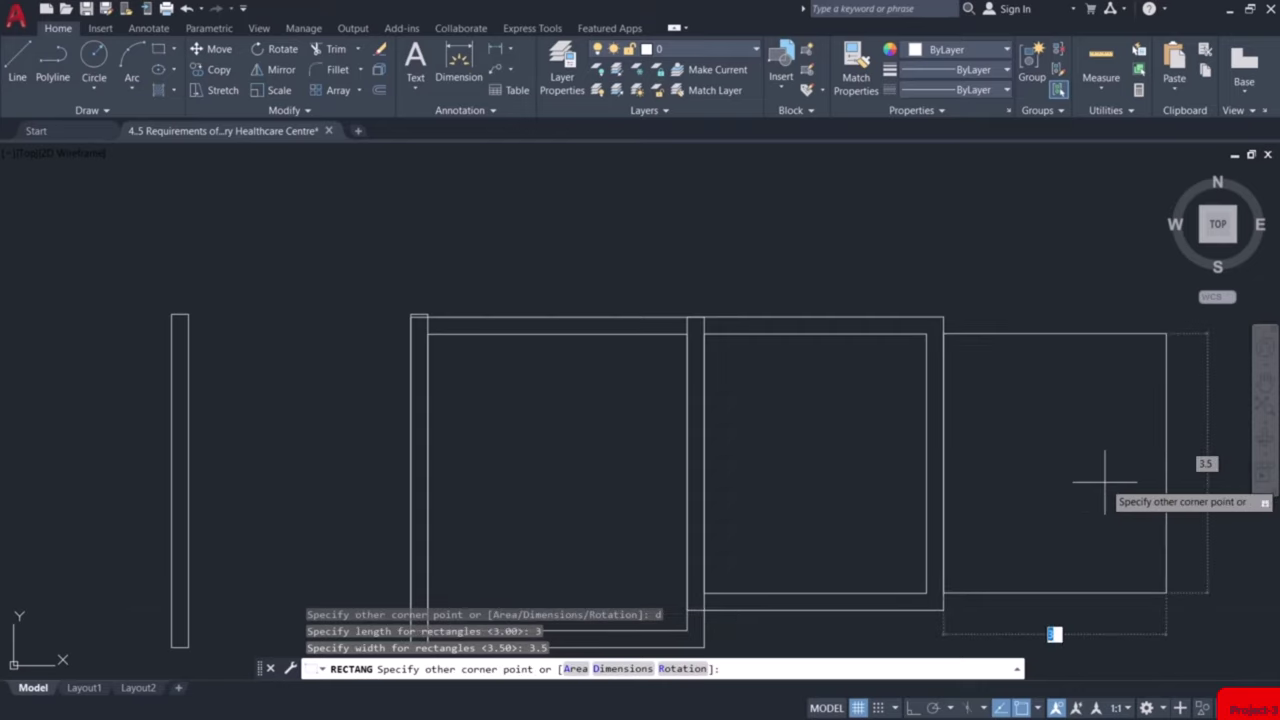
left_click(1095, 488)
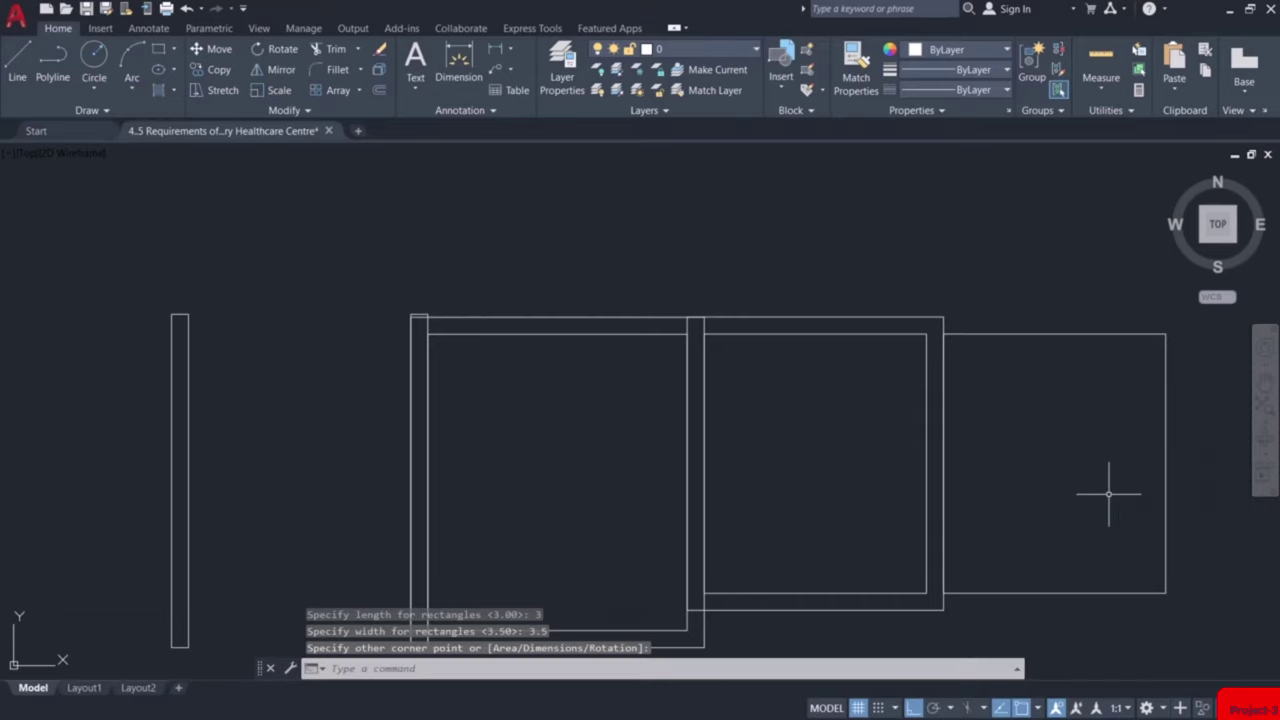
Offset the new 3 by 3.5 rectangle outward by 0.23 to form the third room's walls
type("o")
key("Return")
key("Return")
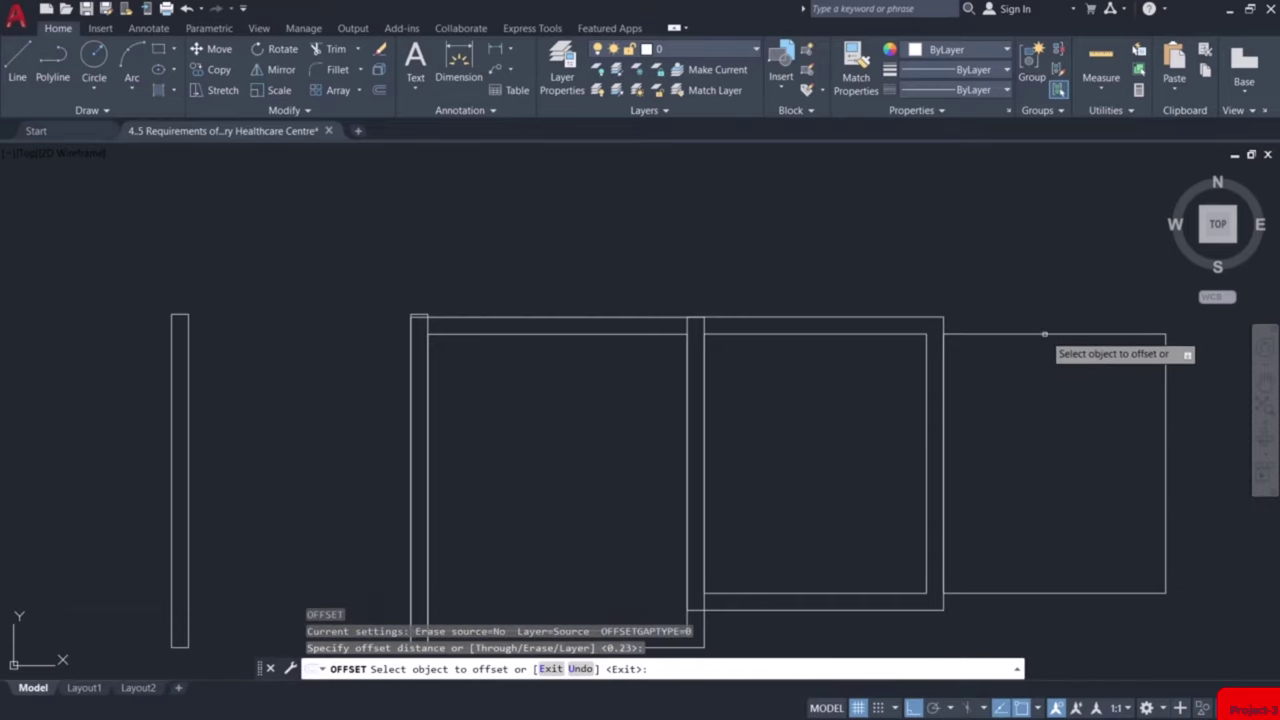
left_click(1054, 337)
left_click(1080, 345)
key("Escape")
Draw a rectangle 2 long and 3.5 wide, down and right from the third room's right outer wall, level with its inner top edge
scroll(1105, 386, "down", 3)
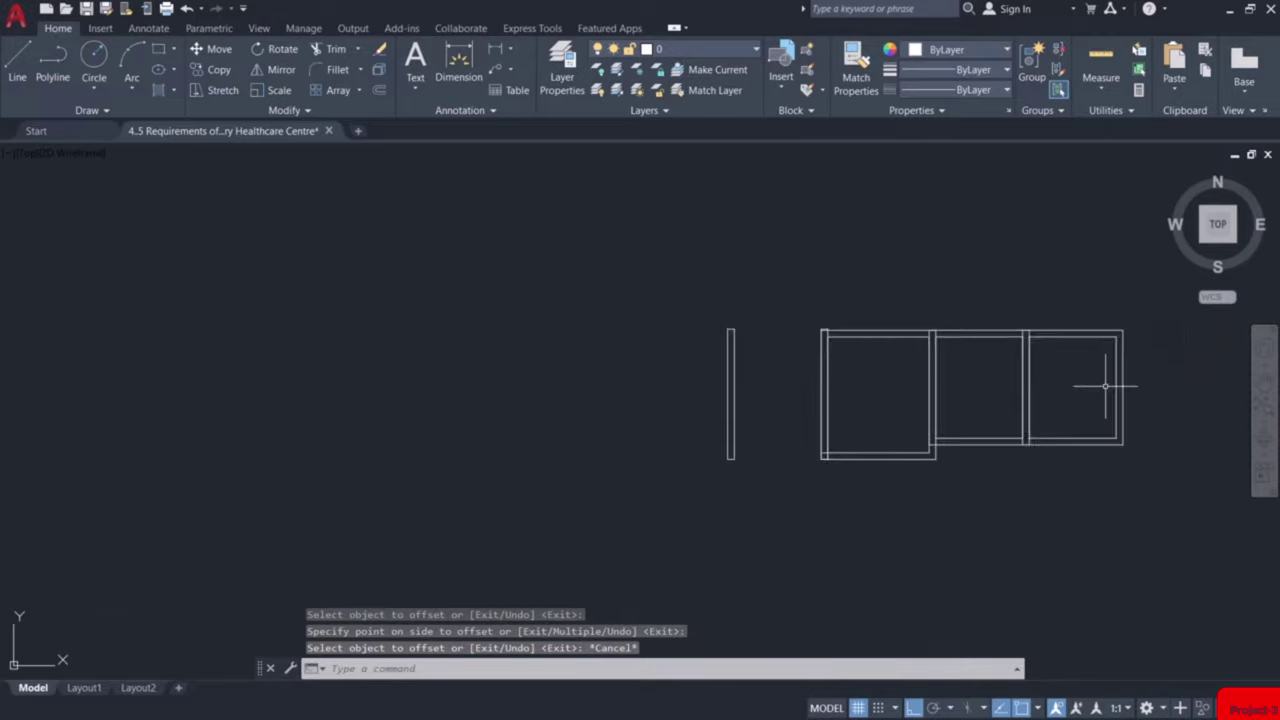
middle_click_drag(1105, 386, 909, 414)
scroll(940, 427, "up", 2)
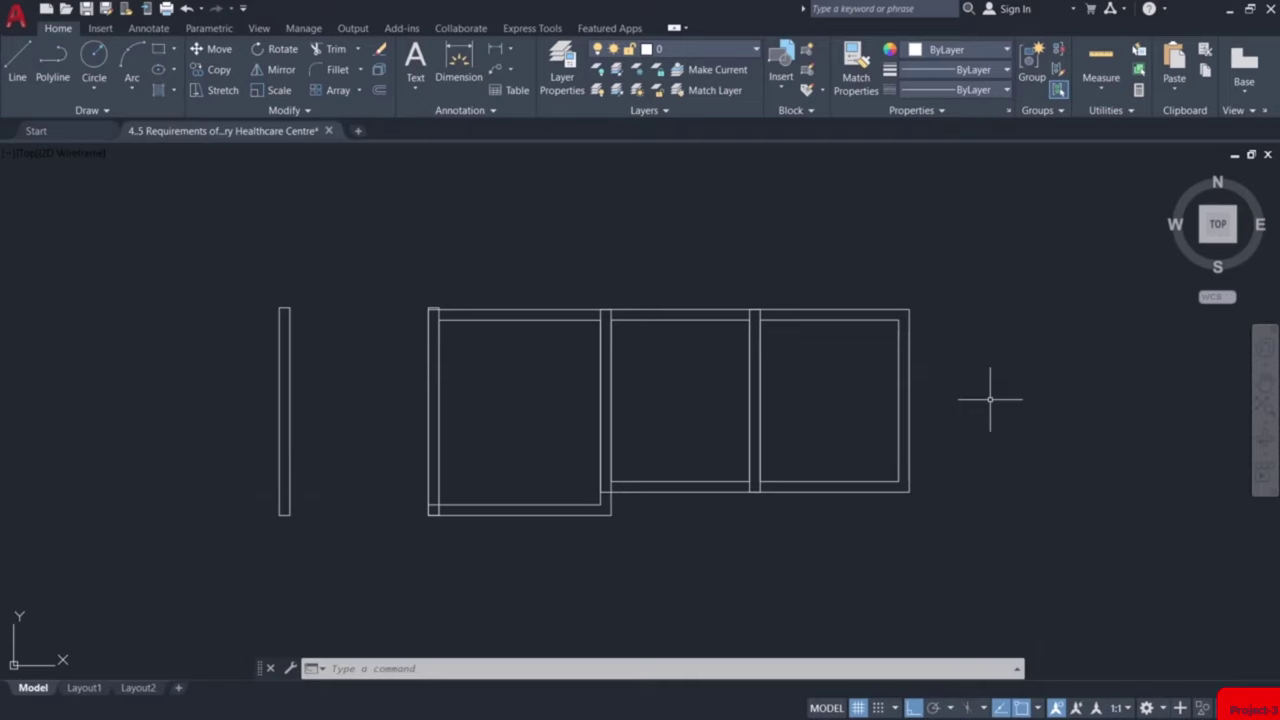
type("rec")
key("Return")
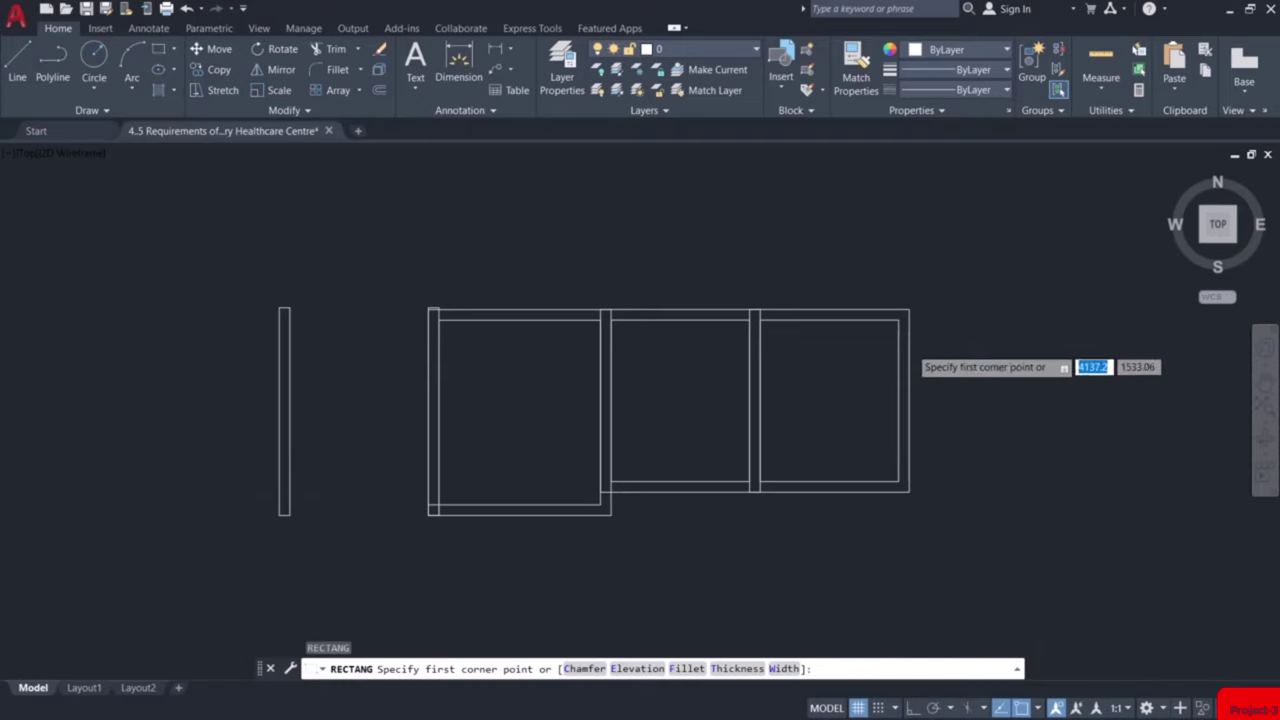
scroll(895, 322, "up", 5)
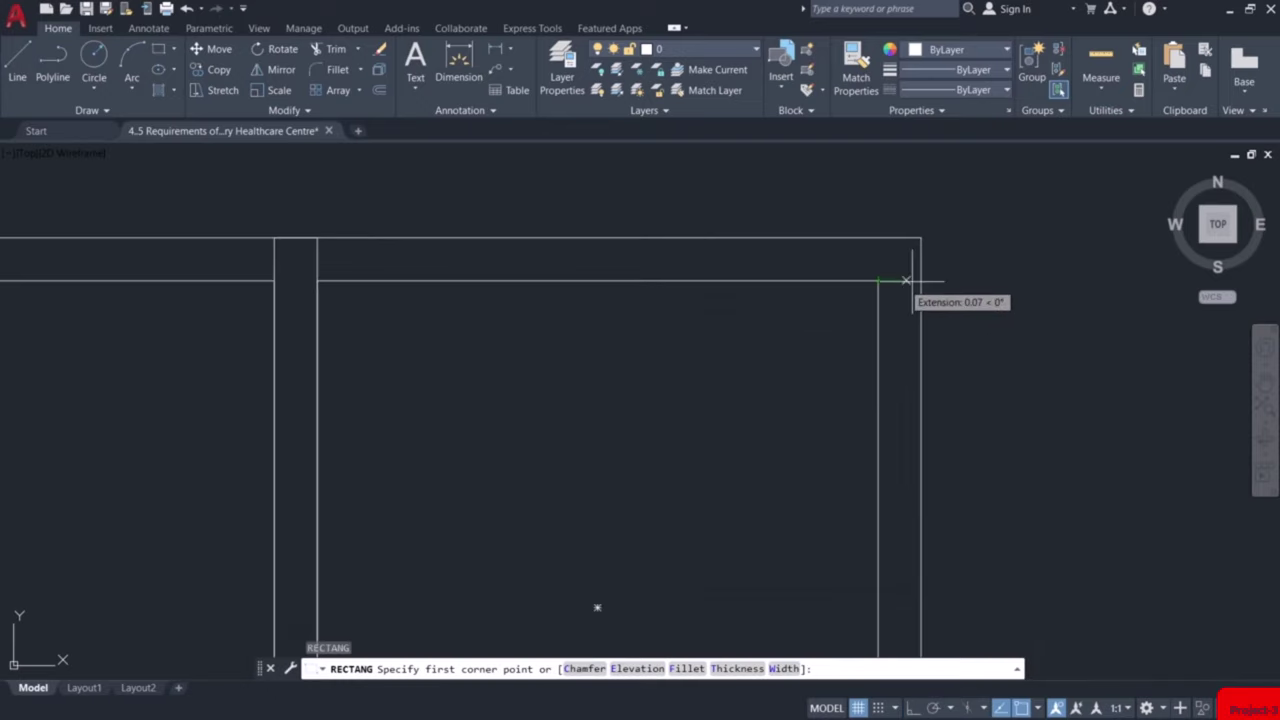
left_click(920, 281)
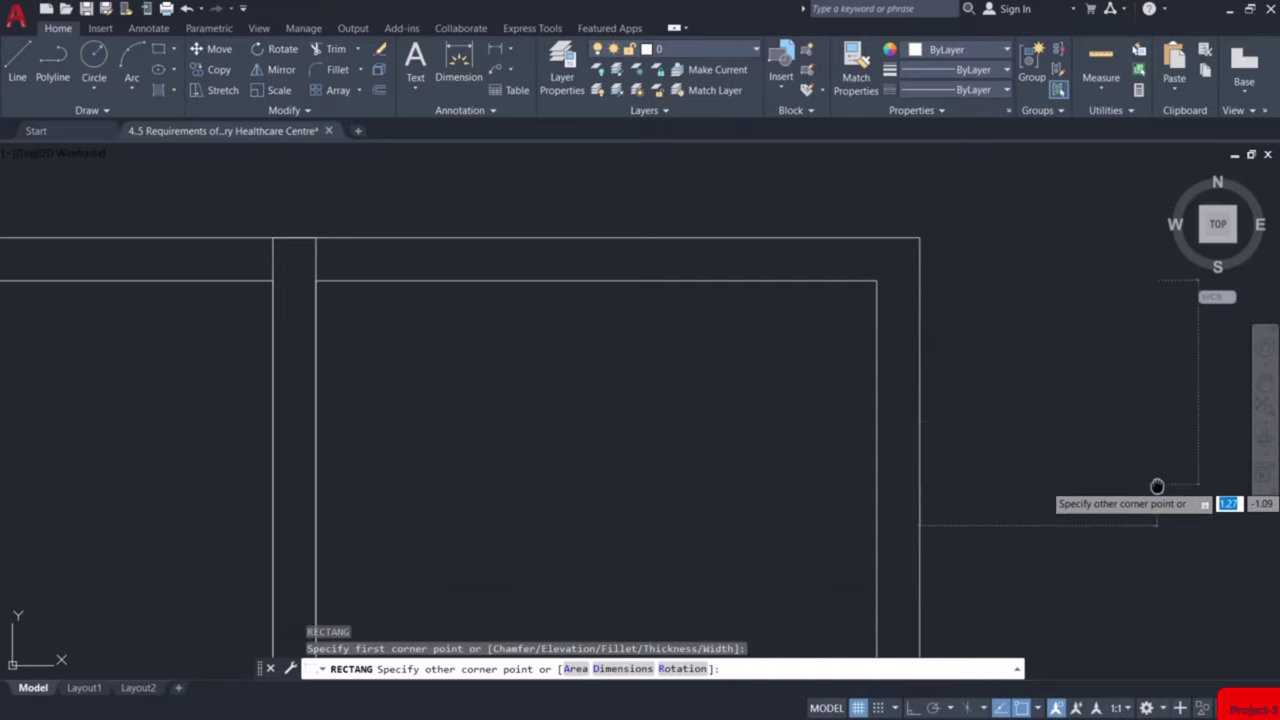
middle_click_drag(1157, 491, 803, 291)
scroll(803, 291, "down", 2)
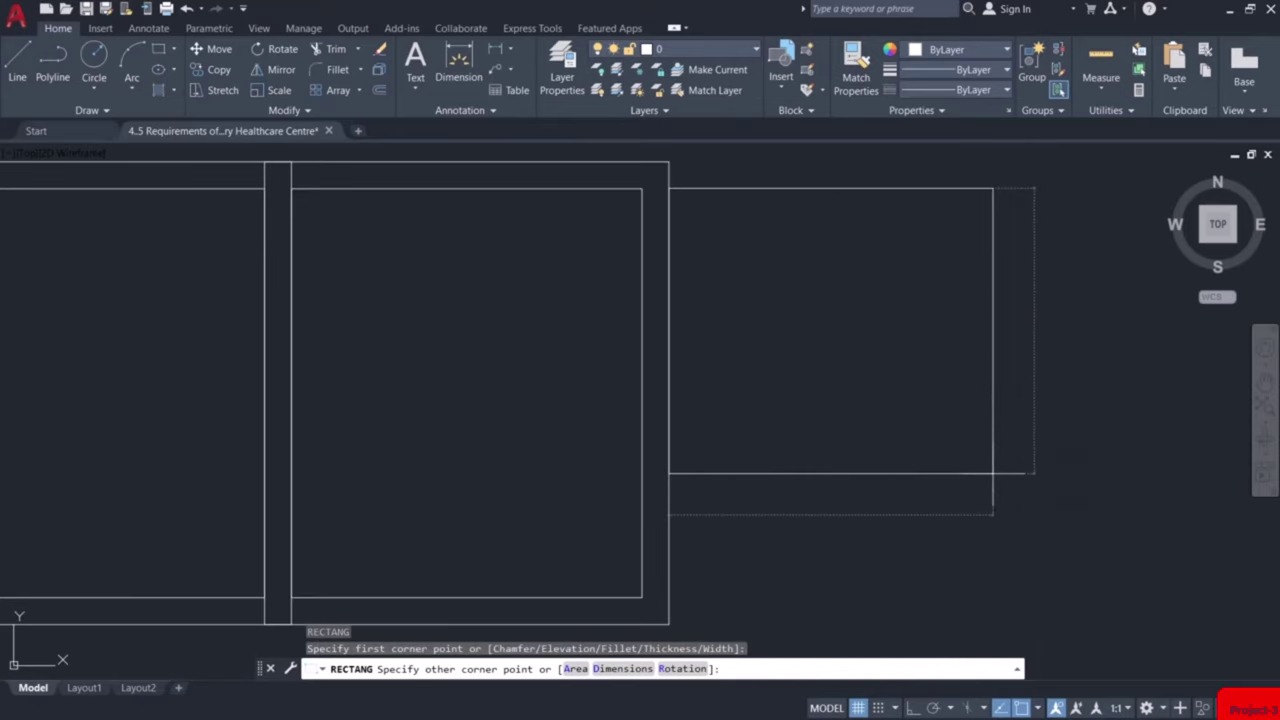
type("d")
key("Return")
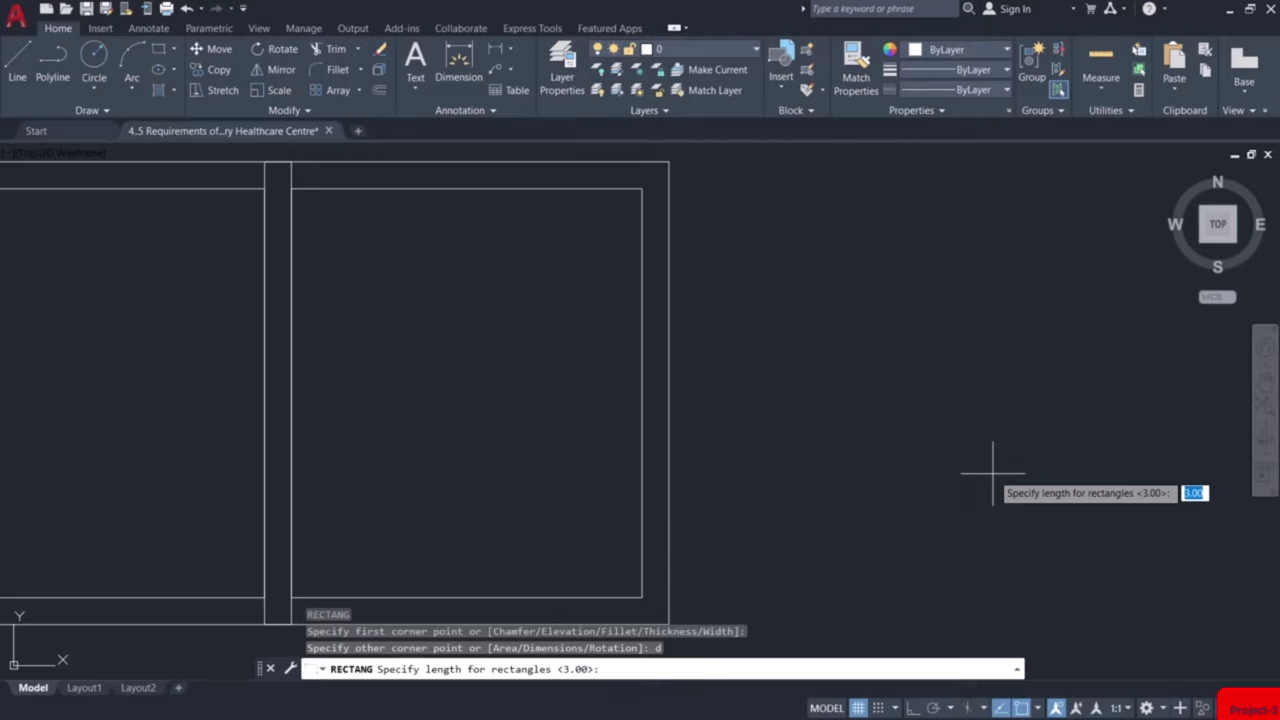
type("2.")
key("Return")
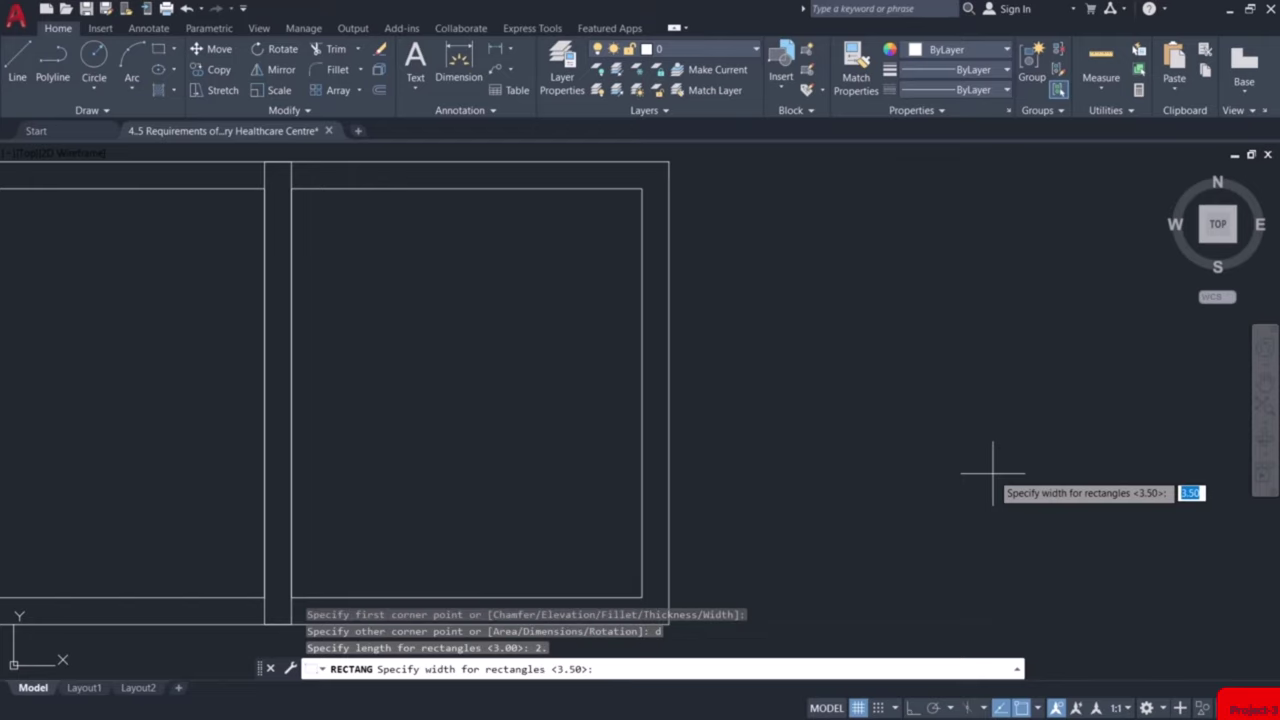
type("3.5")
key("Return")
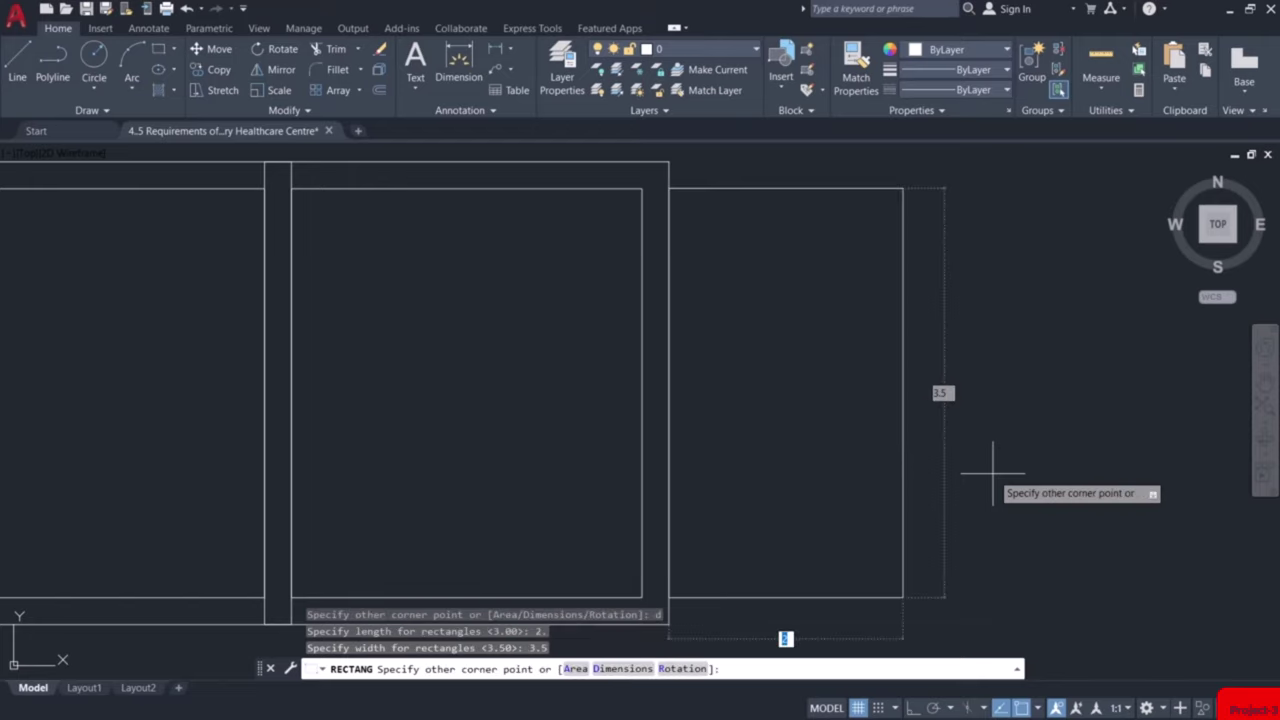
left_click(993, 473)
Offset the 2 by 3.5 room rectangle outward by 0.23 to form its walls
type("o")
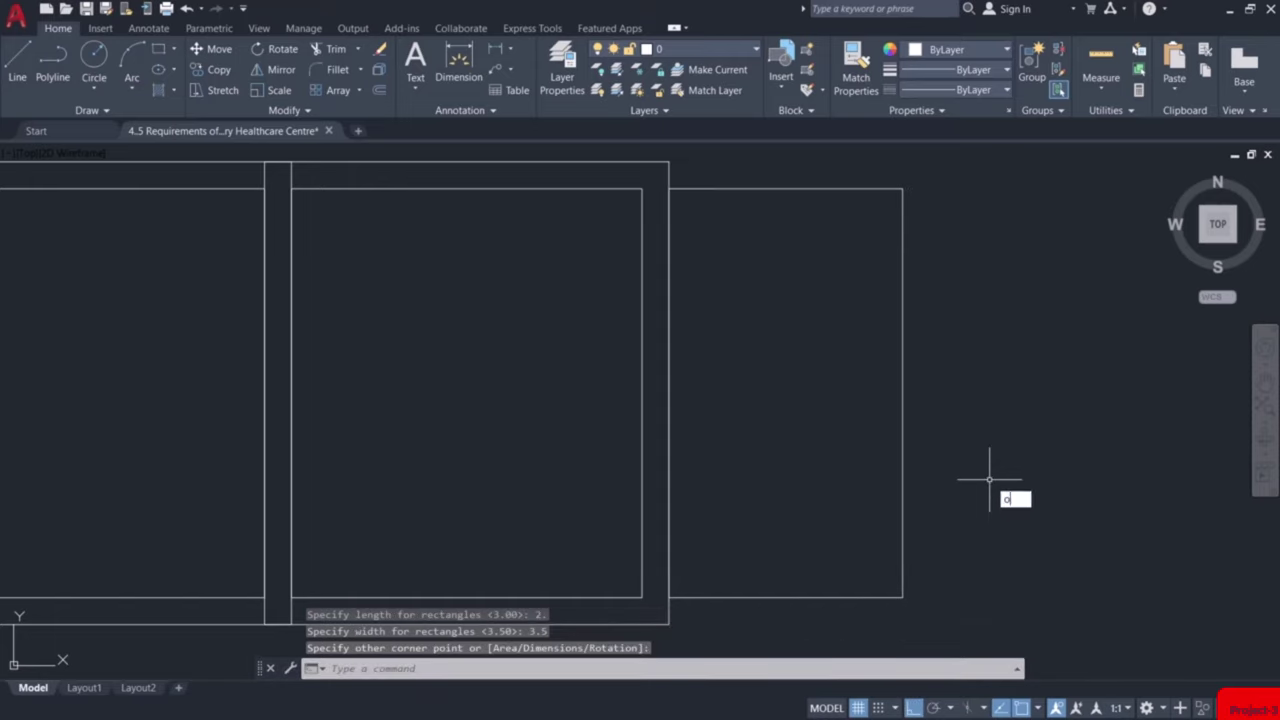
key("Return")
key("Return")
left_click(902, 405)
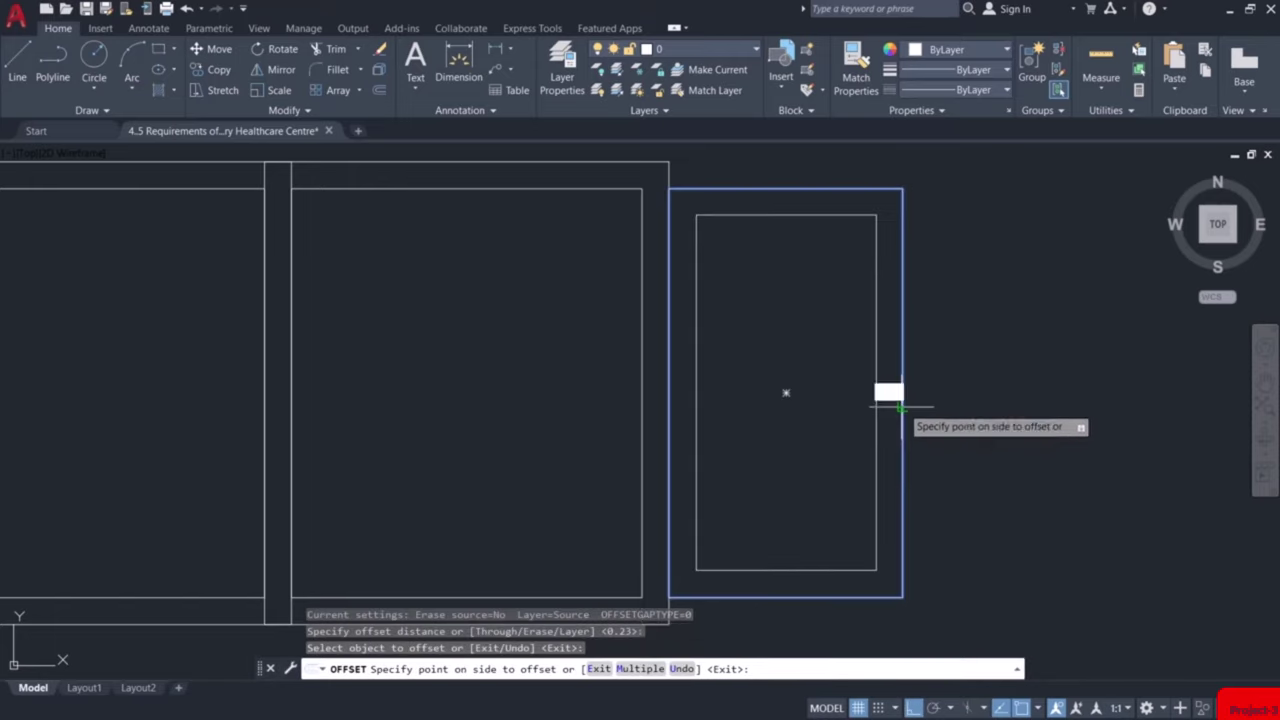
left_click(975, 410)
key("Escape")
Draw a rectangle 2.2 long and 3.5 wide, down and right from the 2-long room's right outer wall, level with its inner top edge
scroll(976, 411, "down", 2)
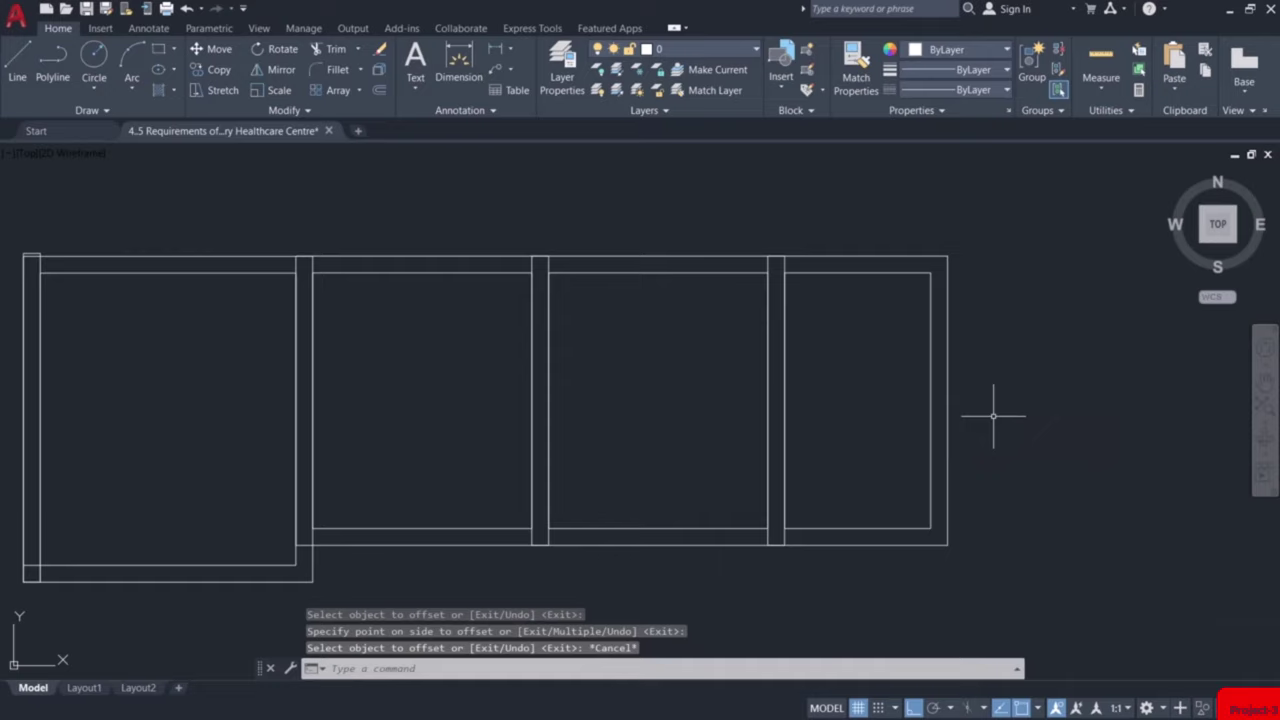
middle_click_drag(1000, 420, 843, 443)
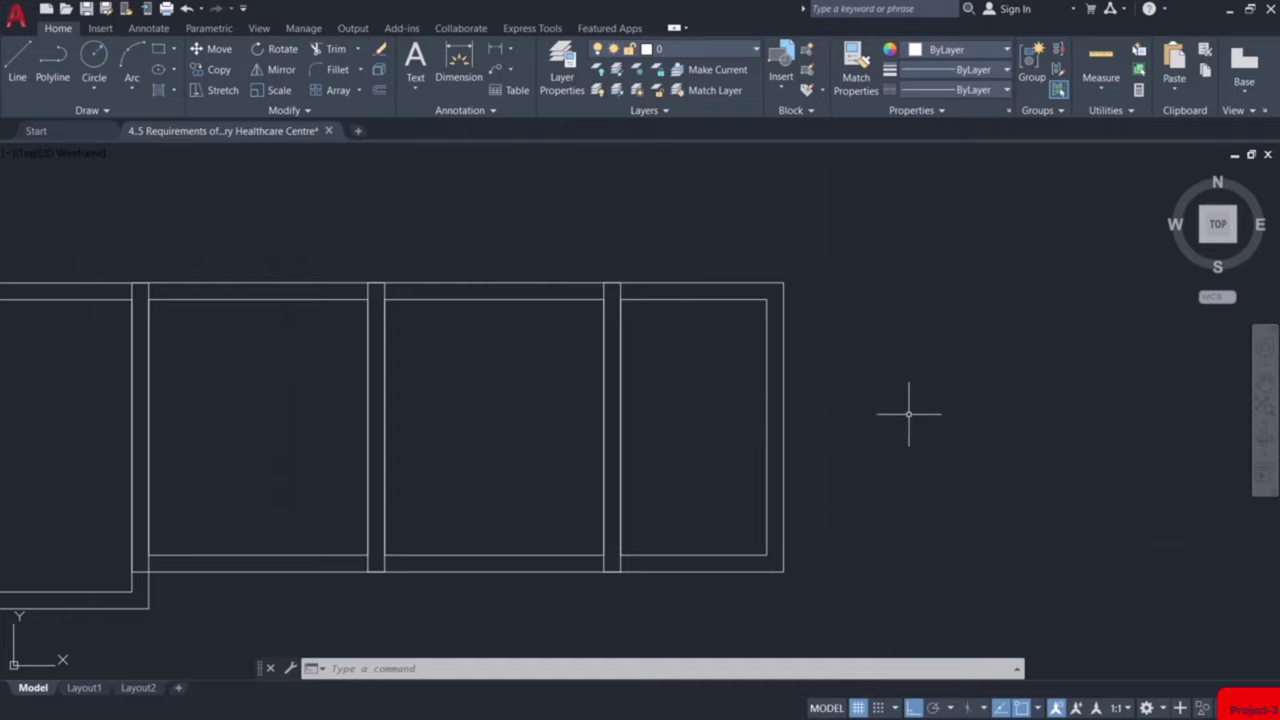
type("rec")
key("Return")
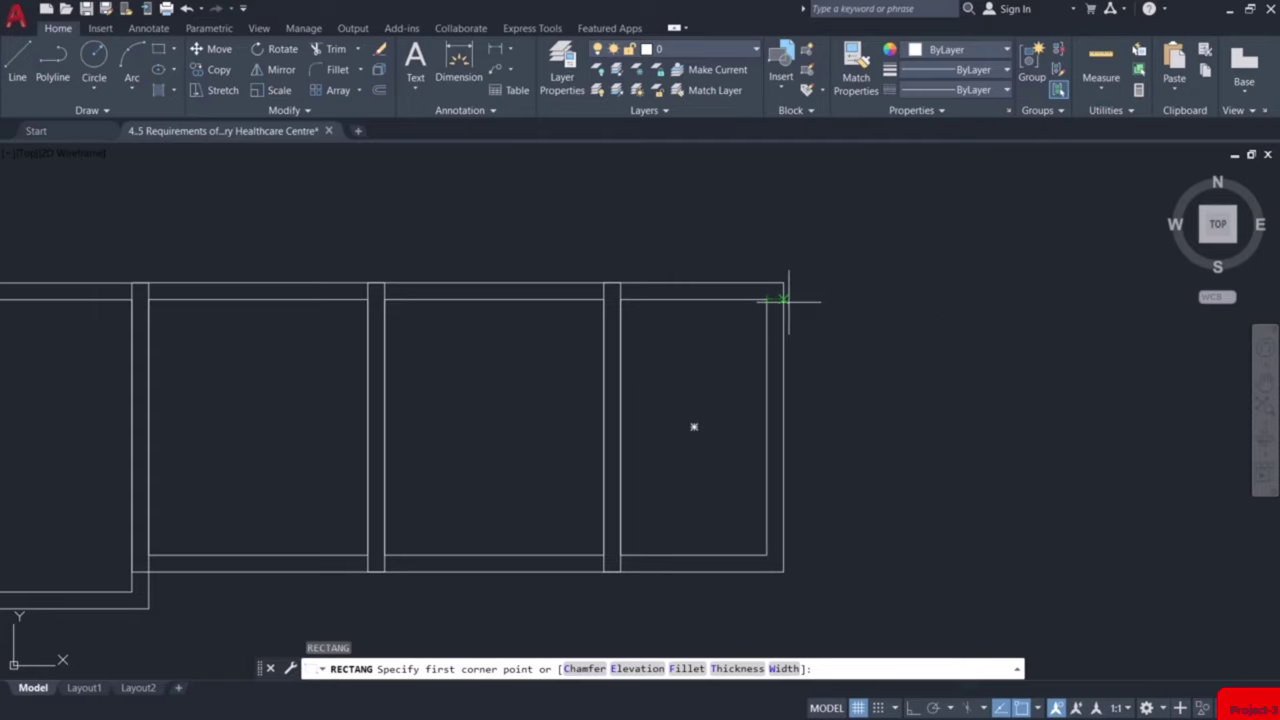
left_click(784, 298)
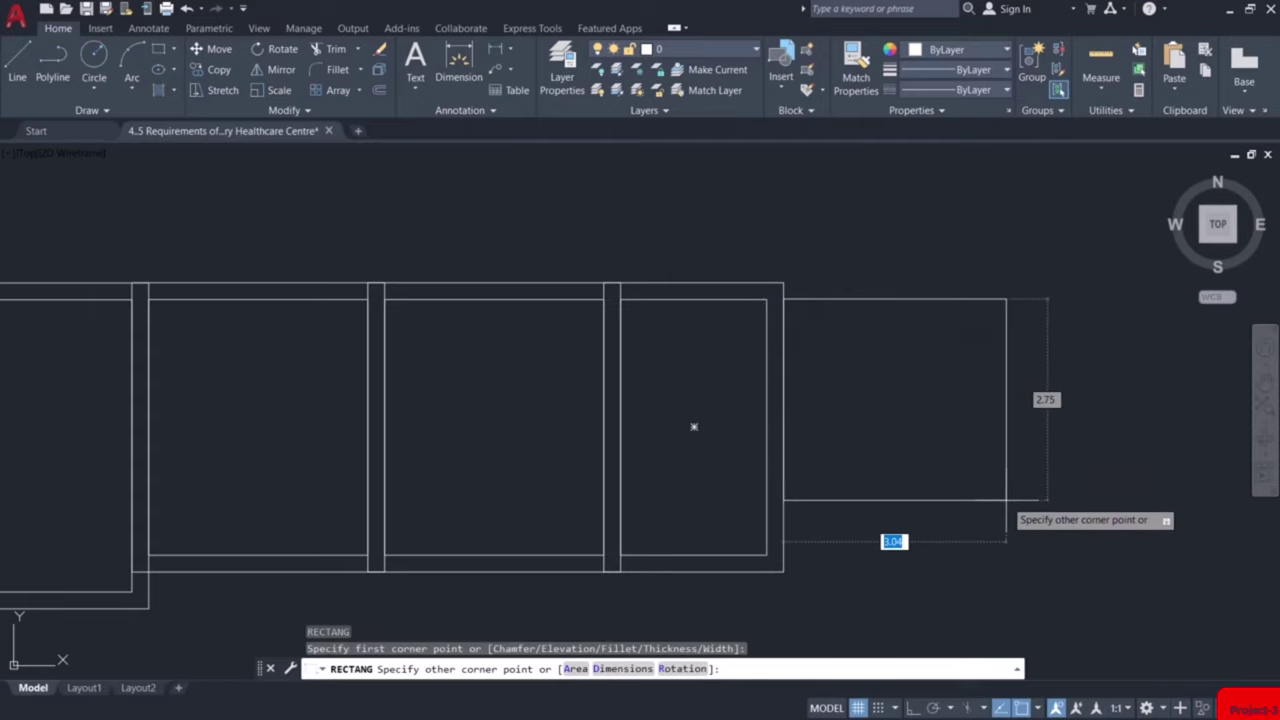
type("d")
key("Return")
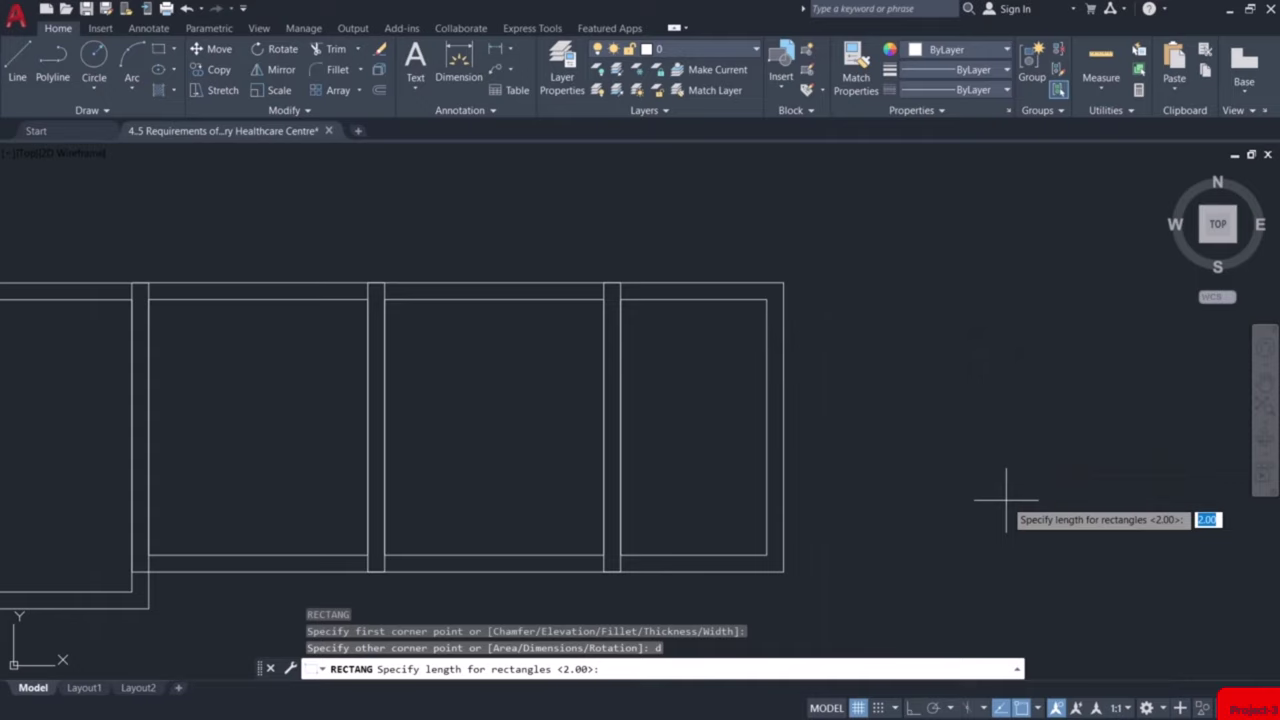
type("2.2")
key("Return")
type("3.5")
key("Return")
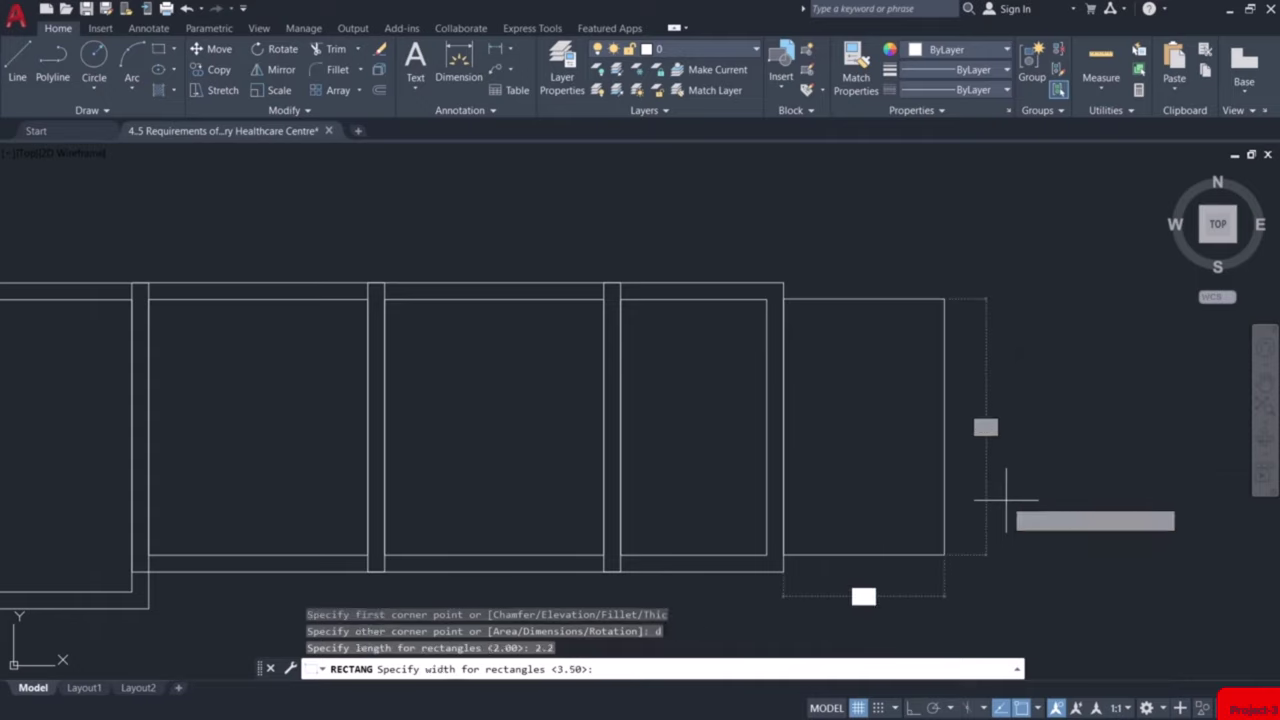
left_click(980, 503)
Offset the 2.2 by 3.5 room rectangle outward by 0.23 to form its walls
type("o")
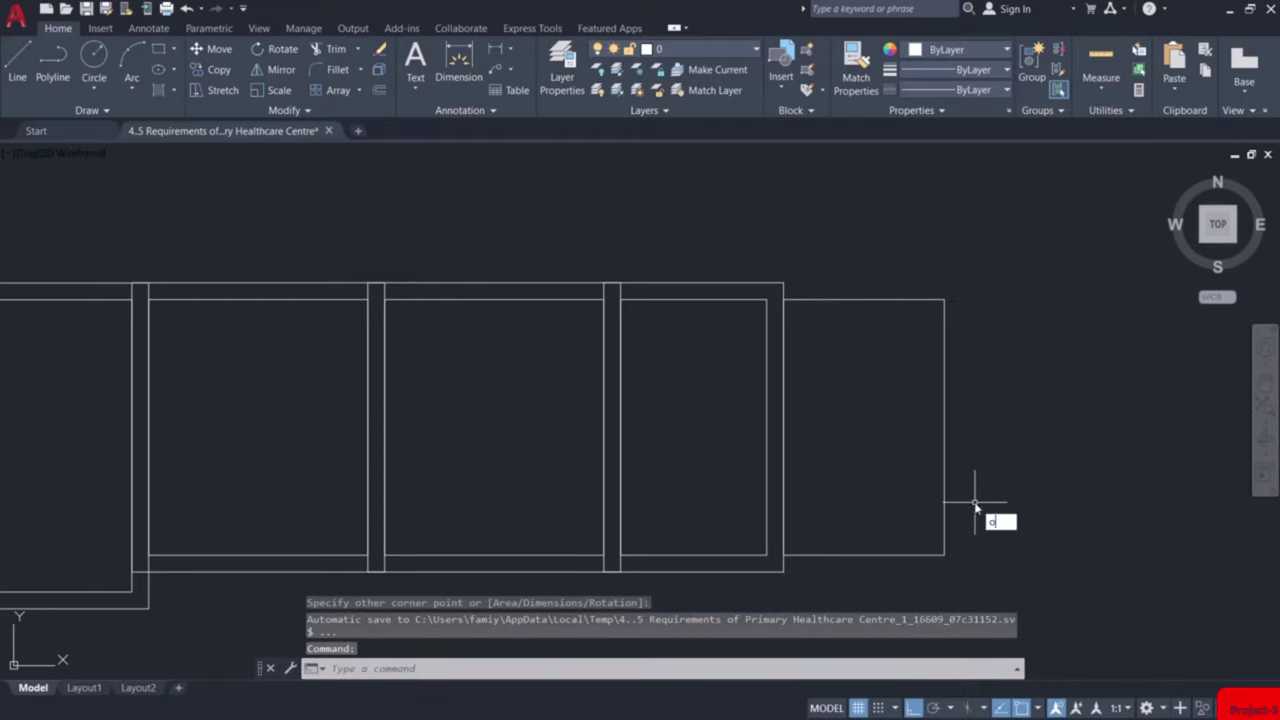
key("Return")
key("Return")
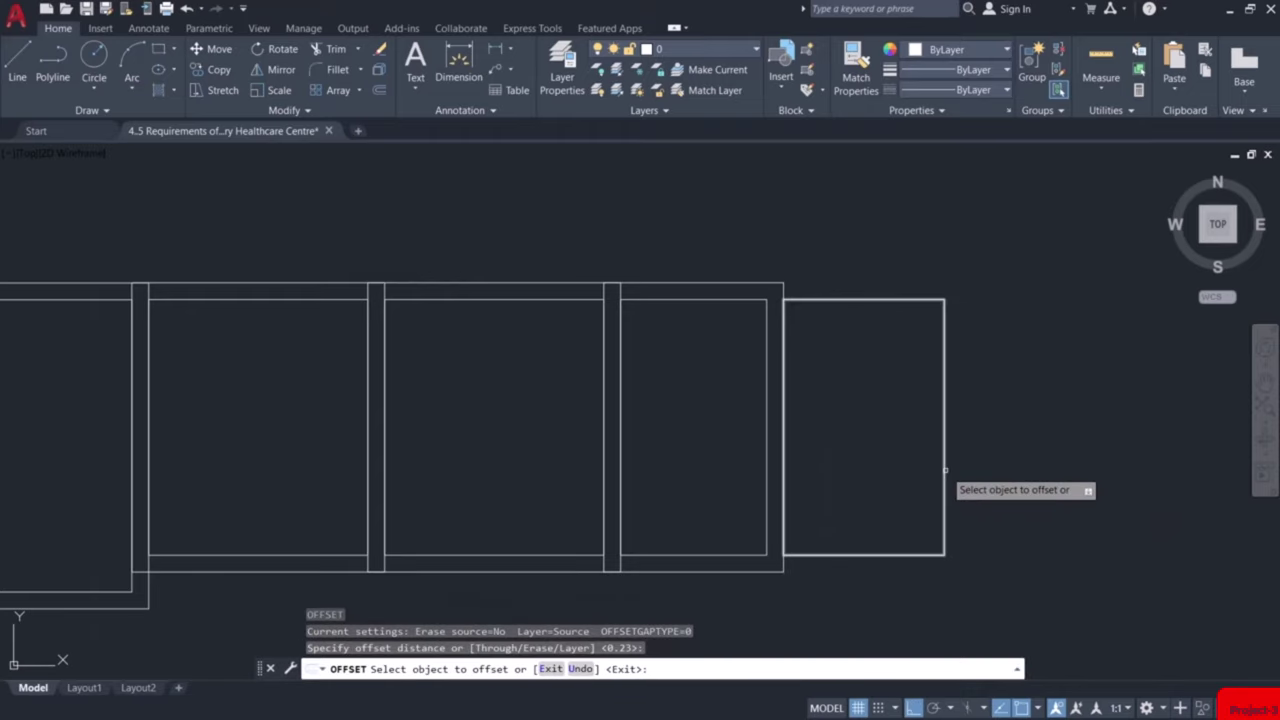
left_click(946, 500)
left_click(972, 518)
key("Escape")
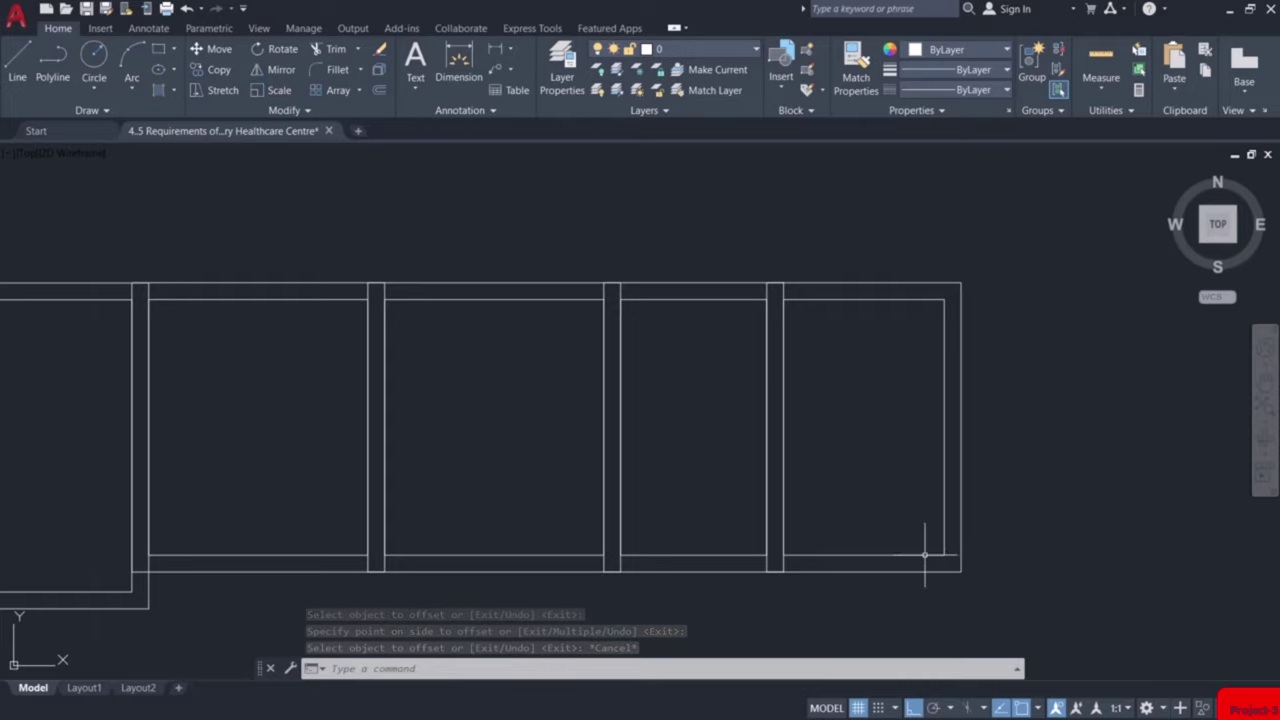
Draw a vertical line 1.5 long upward from the midpoint of the 2.2-long room's inner bottom edge
scroll(869, 557, "up", 3)
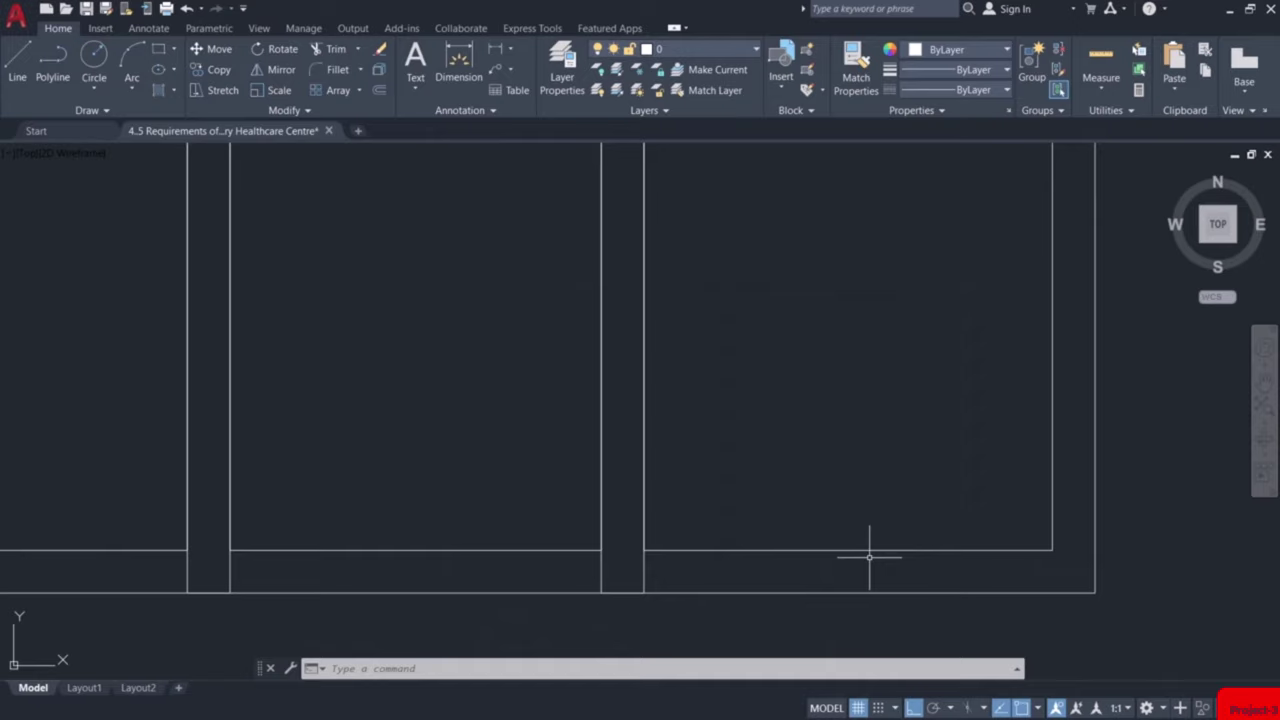
type("l")
key("Return")
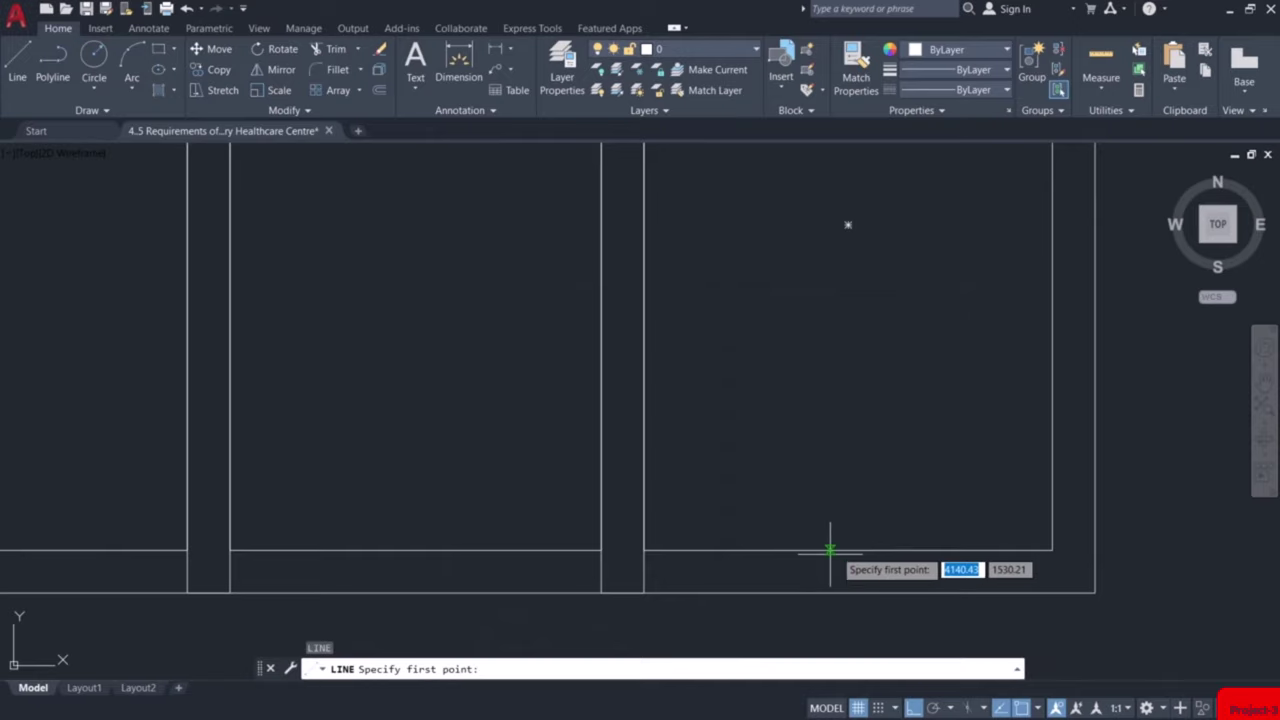
left_click(849, 550)
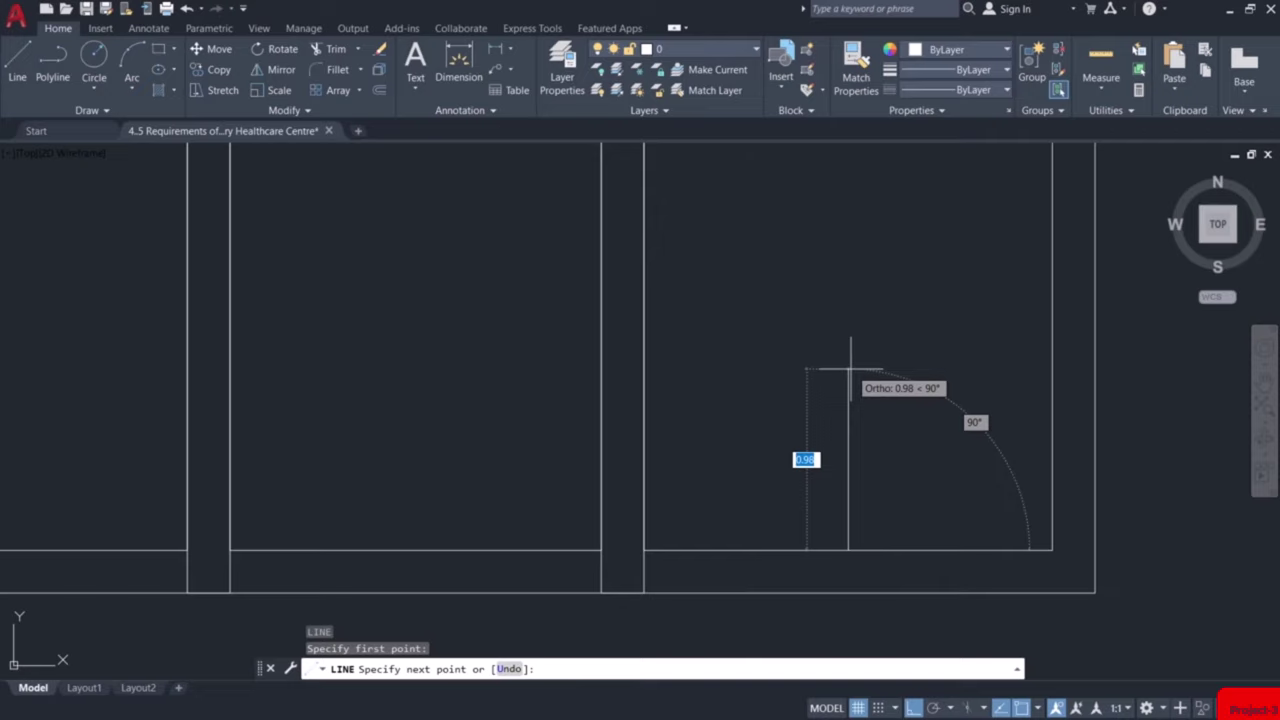
type("1.5")
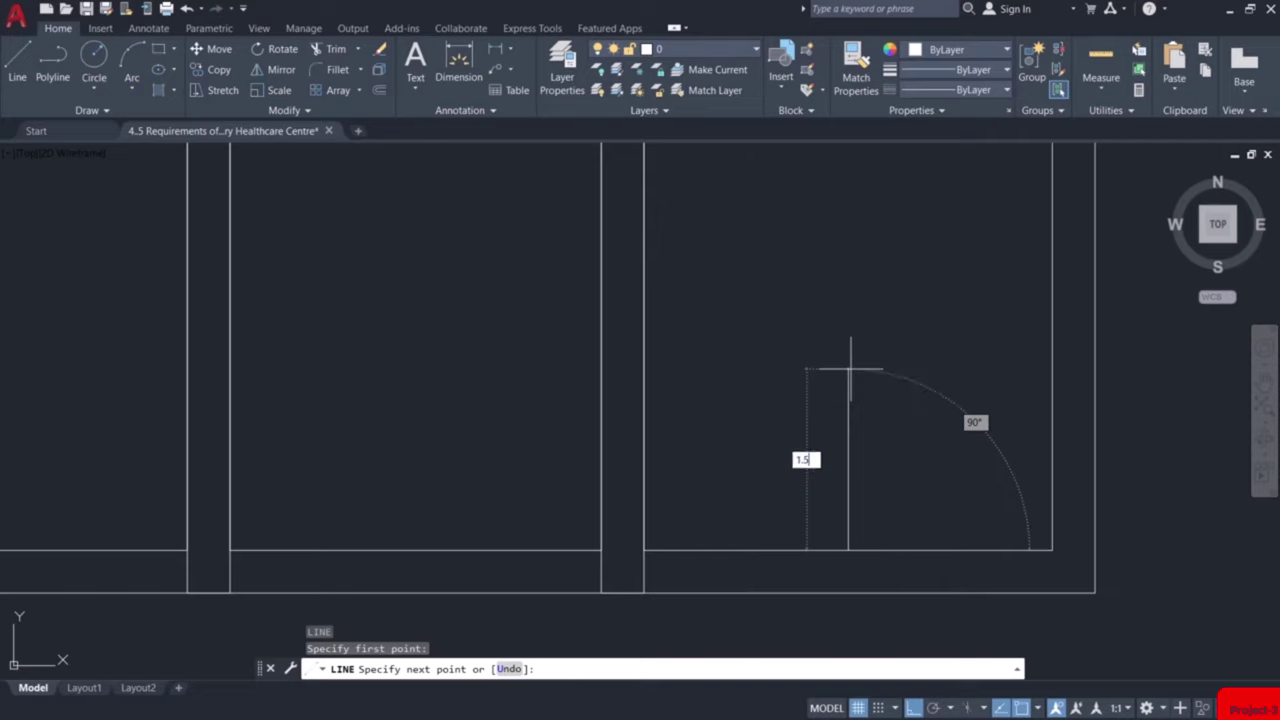
key("Return")
scroll(849, 370, "down", 2)
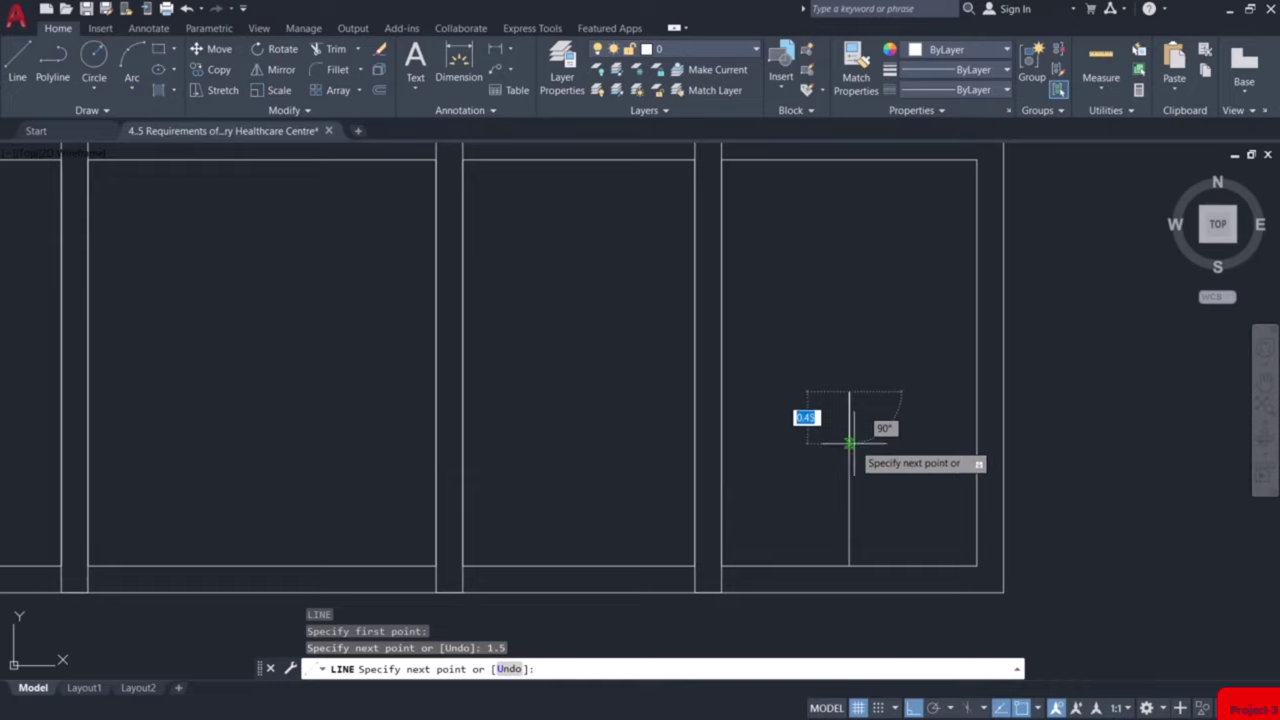
key("Return")
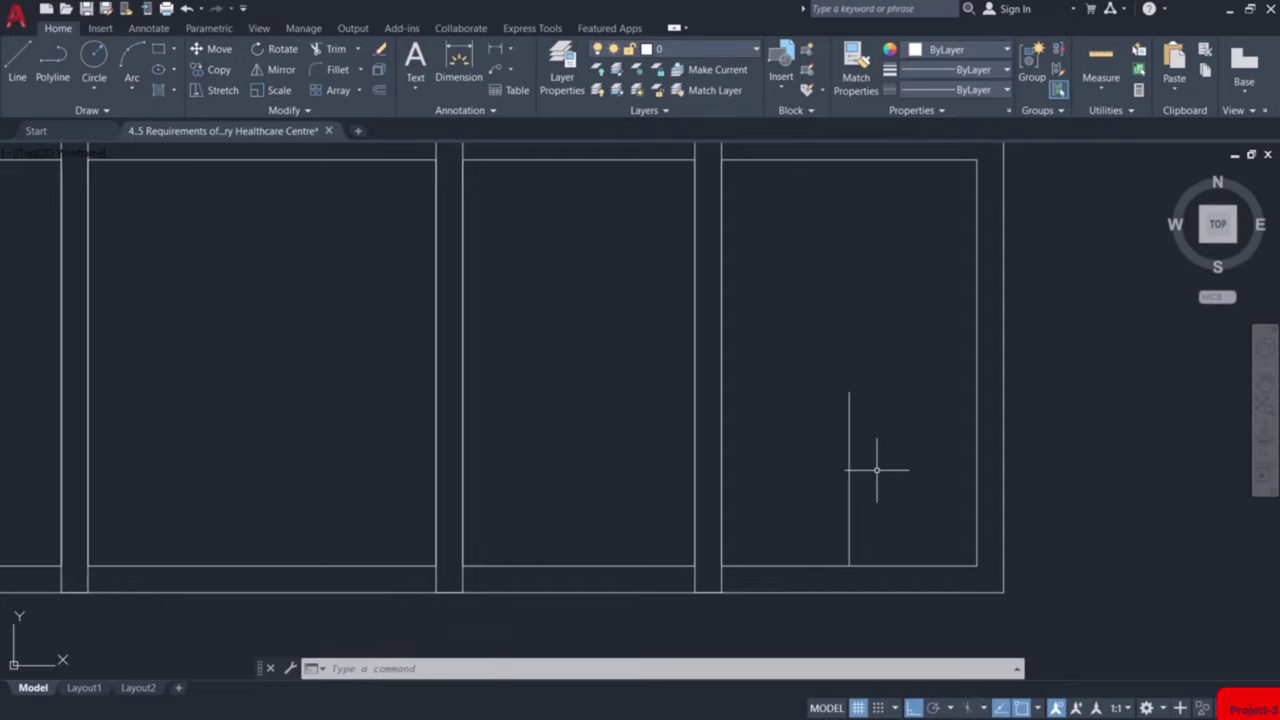
Offset the 1.5-long vertical line in the last room by 0.075 to both its left and right sides
key("Return")
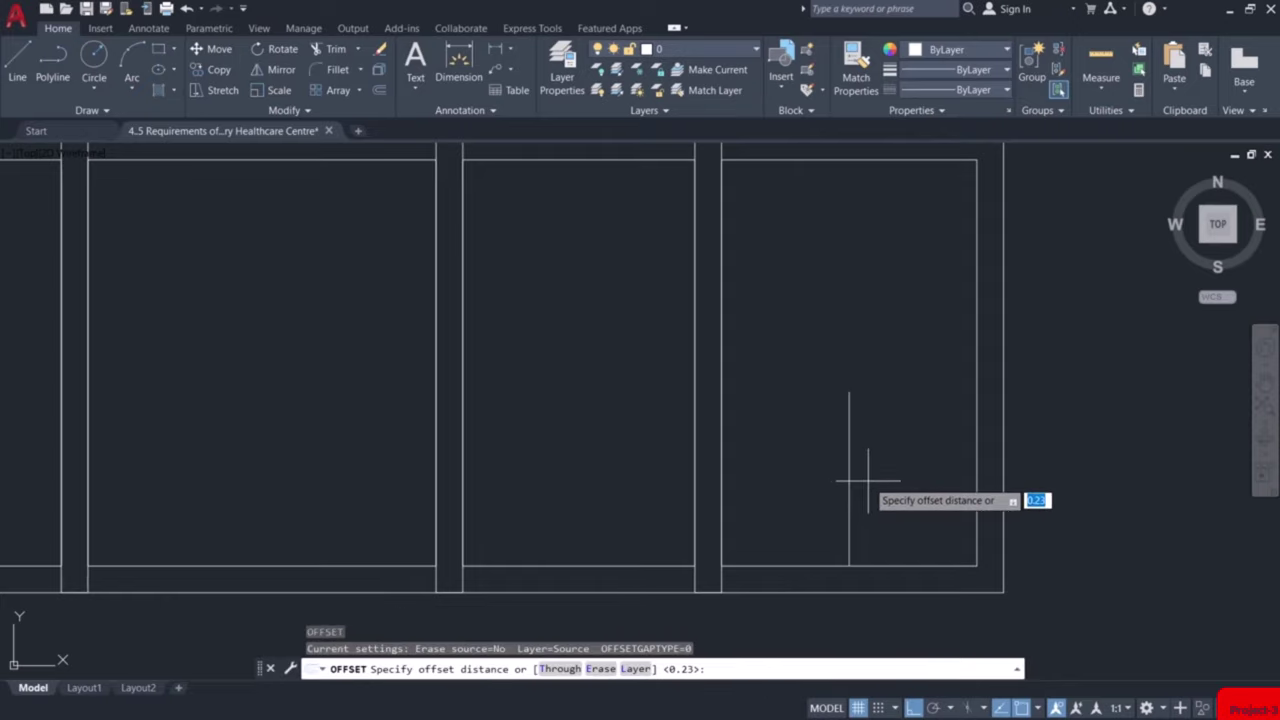
type("0.075")
key("Return")
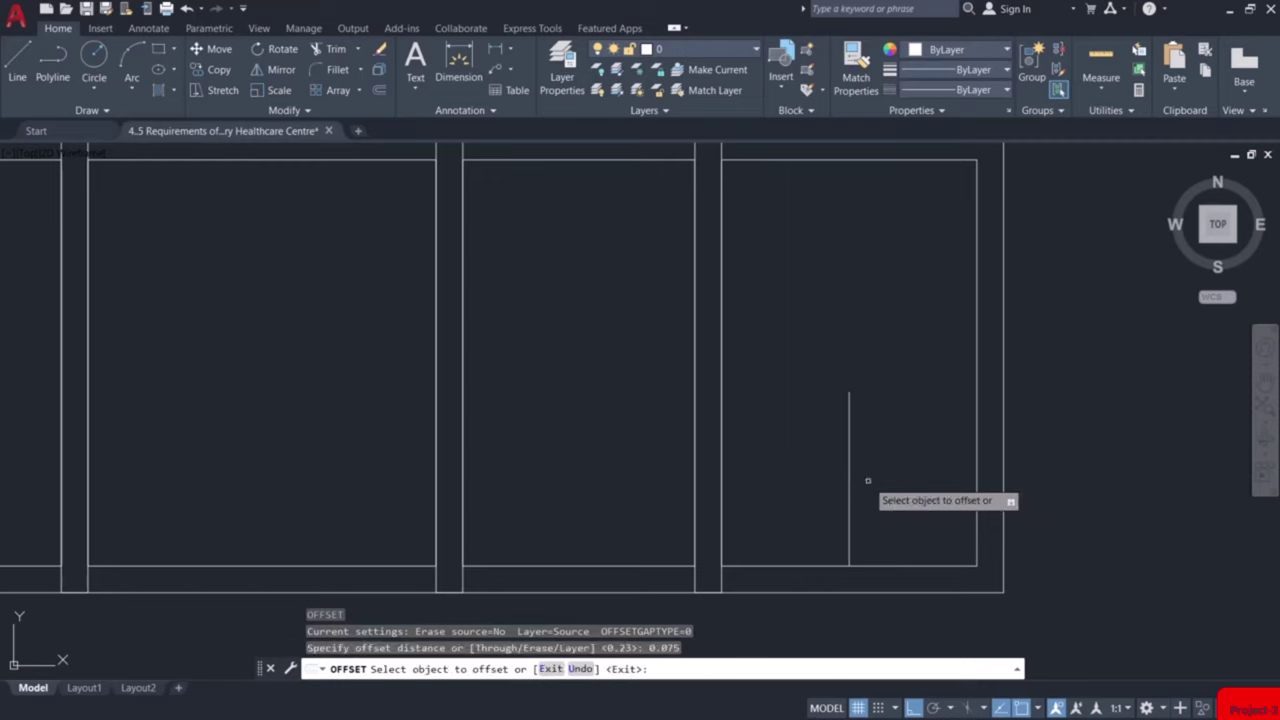
left_click(849, 480)
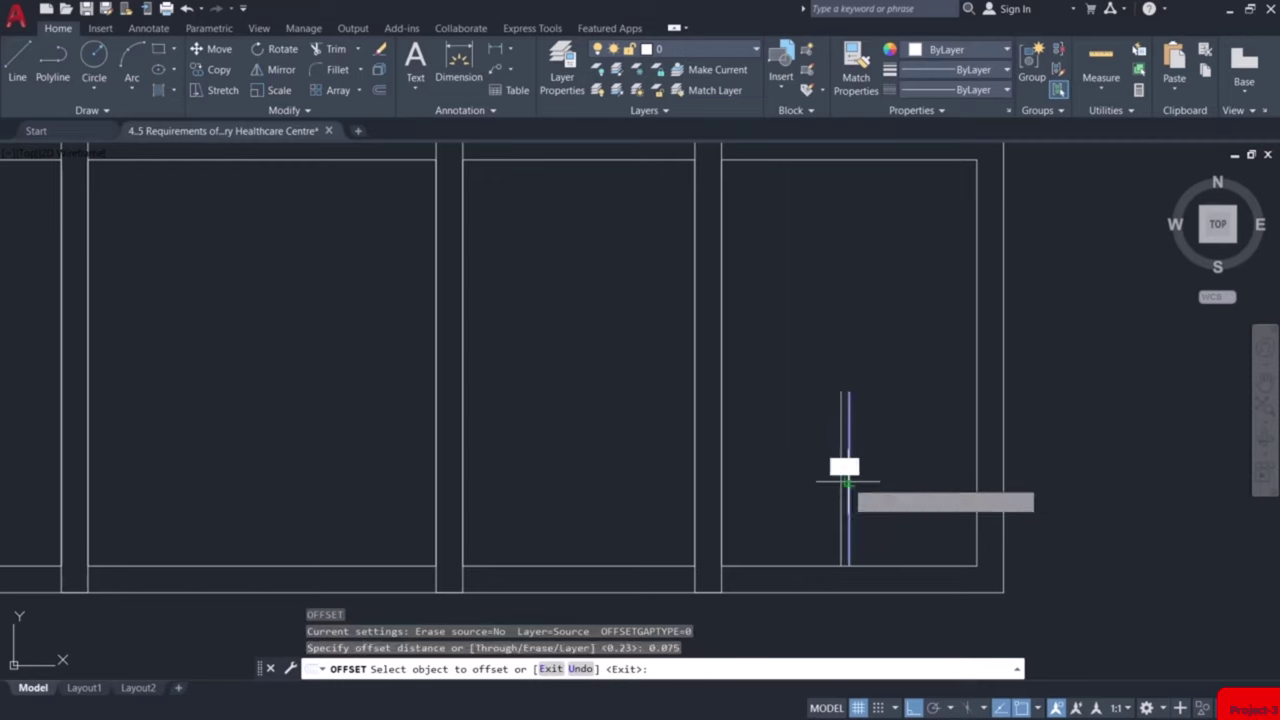
left_click(843, 468)
left_click(849, 485)
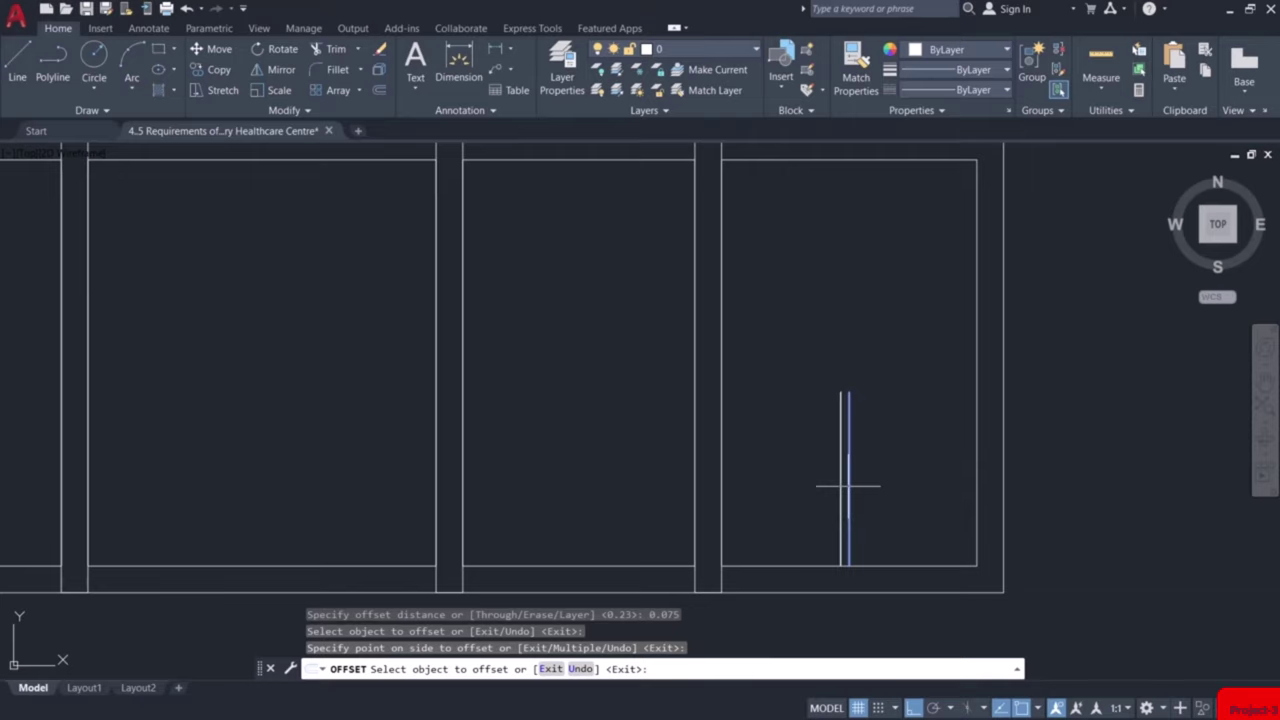
left_click(905, 485)
key("Escape")
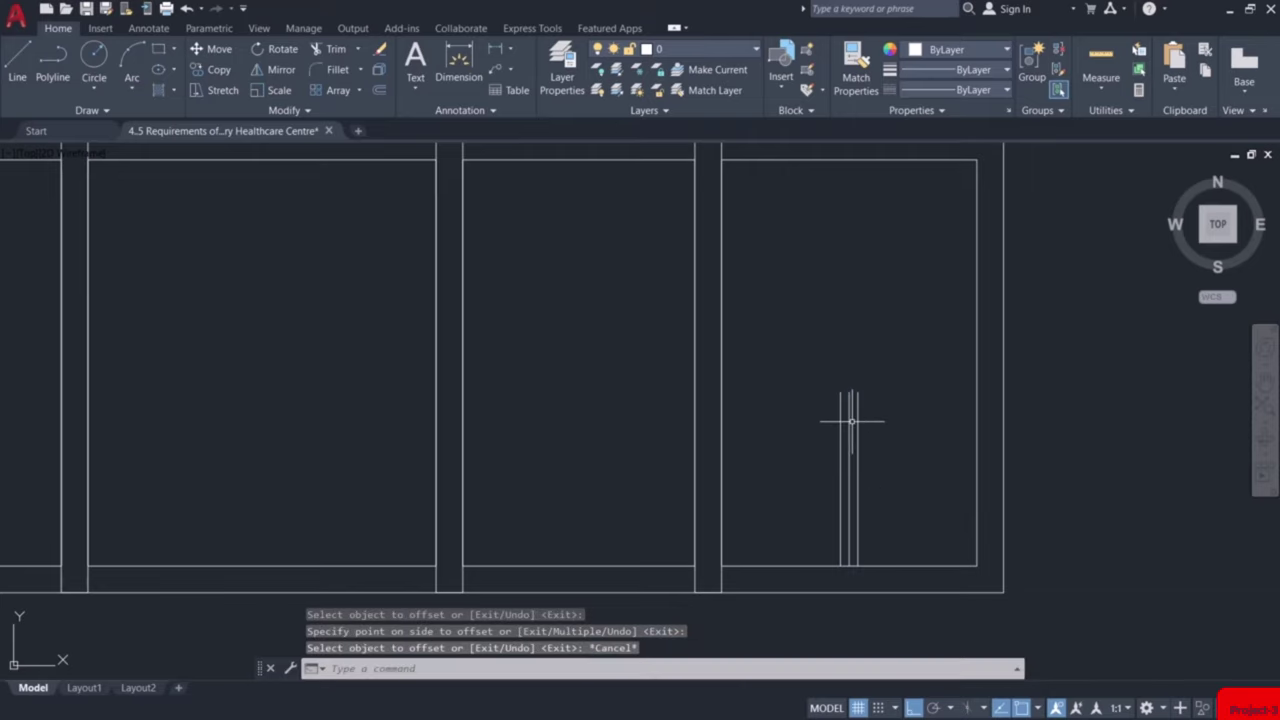
Close the partition's upper end with a line joining the tops of the two offset lines
type("l")
key("Return")
scroll(850, 425, "up", 4)
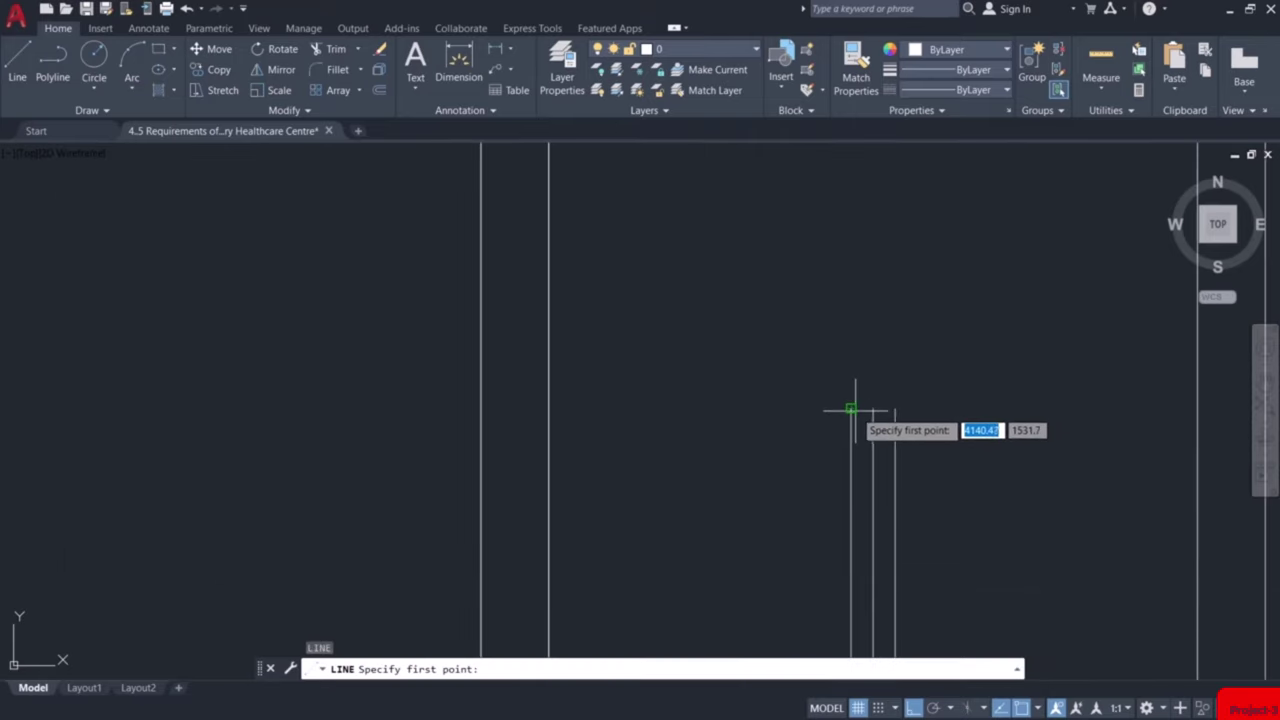
left_click(851, 410)
left_click(894, 409)
key("Return")
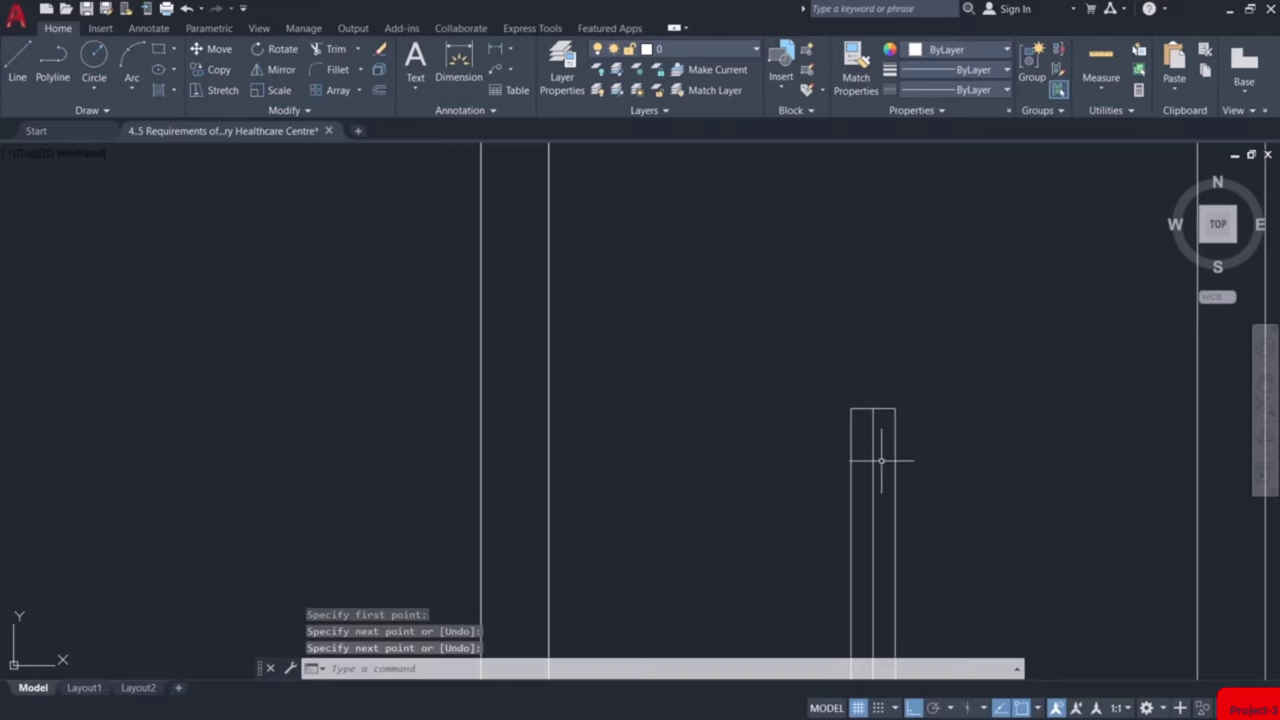
Delete the centre line between the partition's two faces
left_click(871, 463)
left_click(870, 466)
key("Delete")
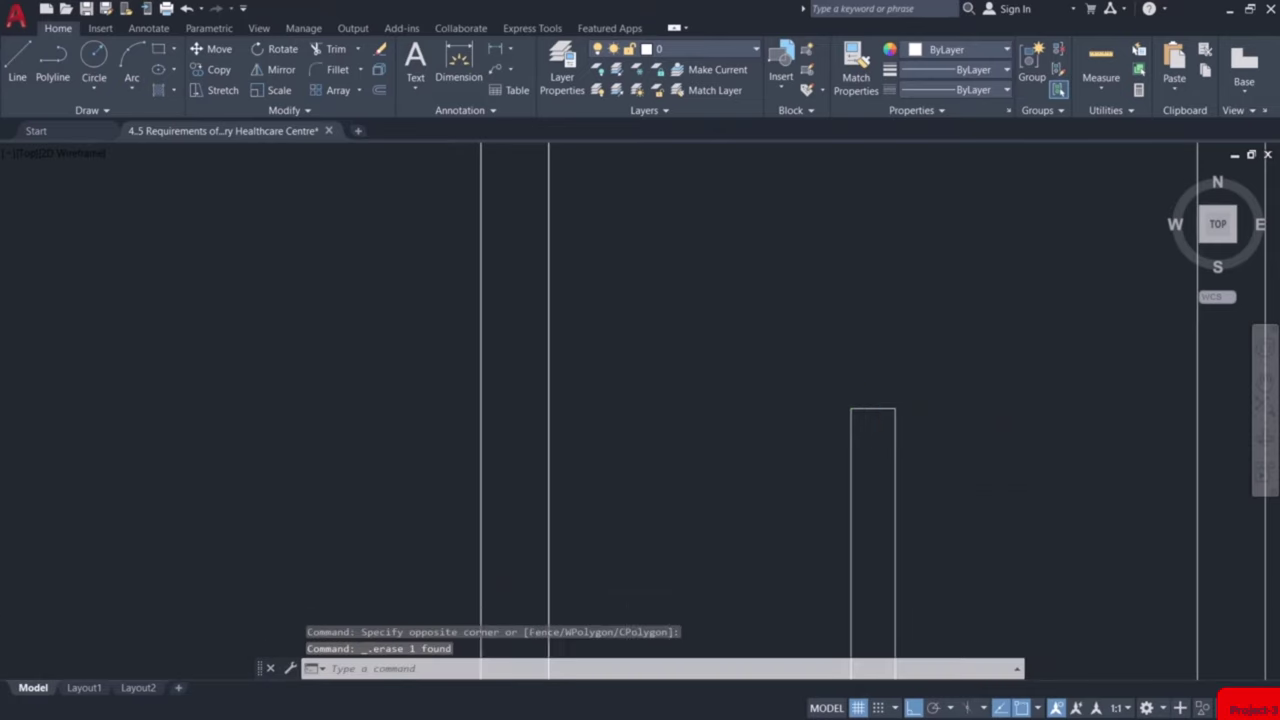
scroll(880, 480, "down", 4)
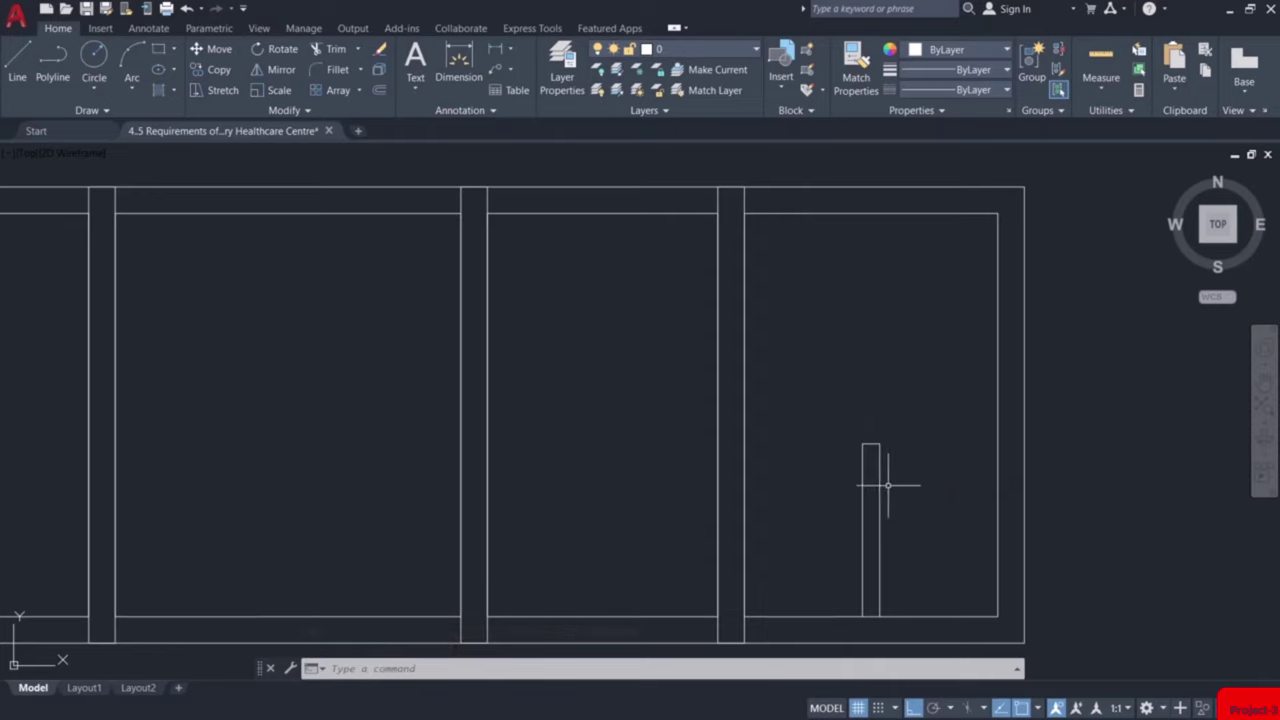
Draw a horizontal line across the last room between its inner side walls, level with the top of the partition
type("l")
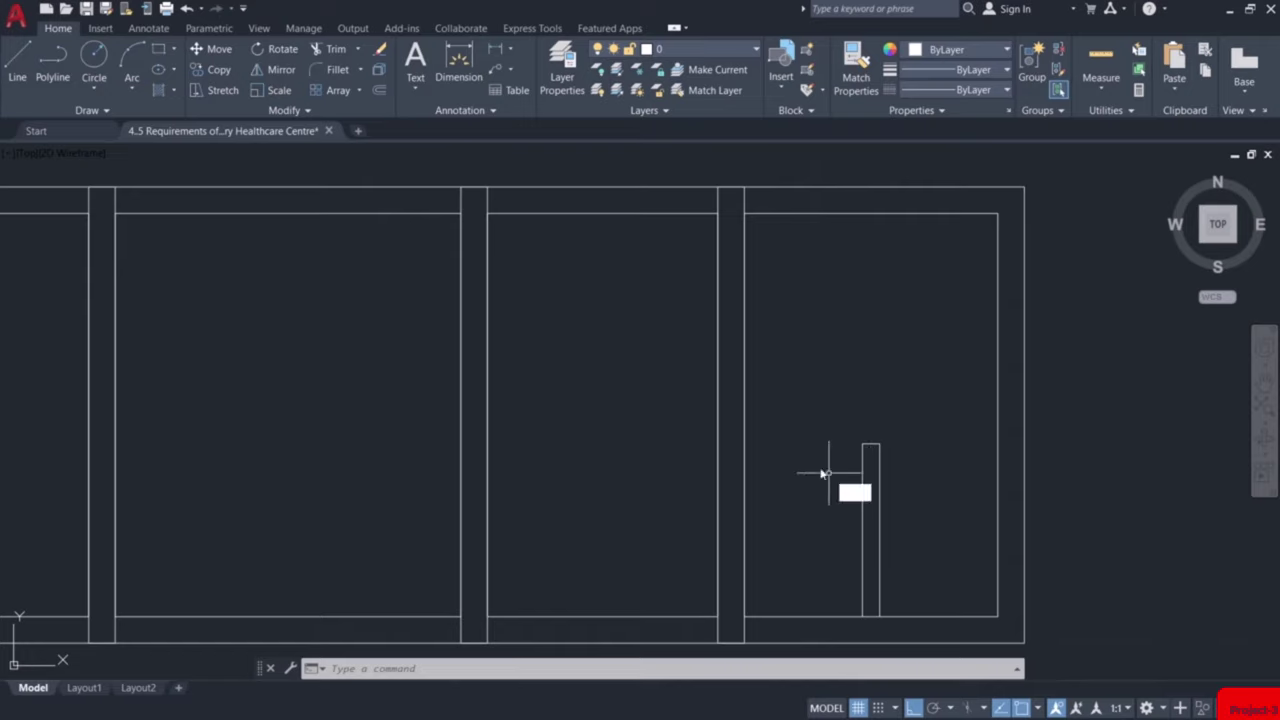
key("Return")
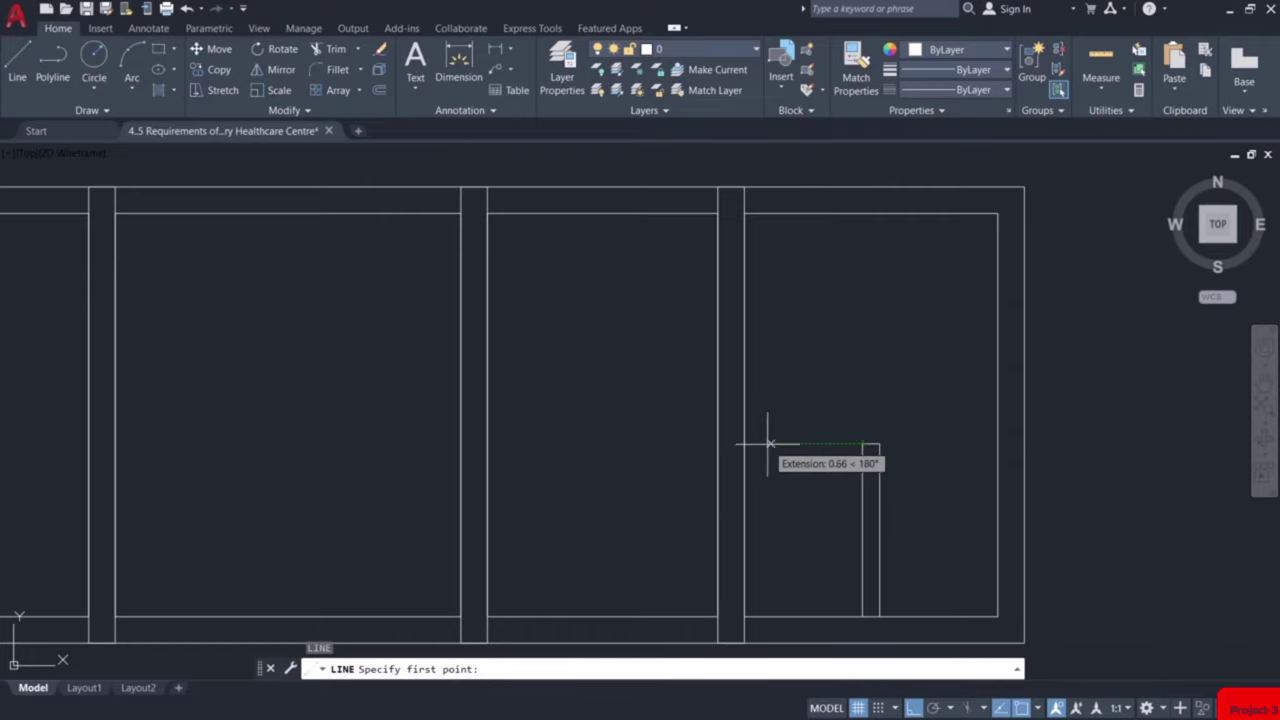
left_click(745, 443)
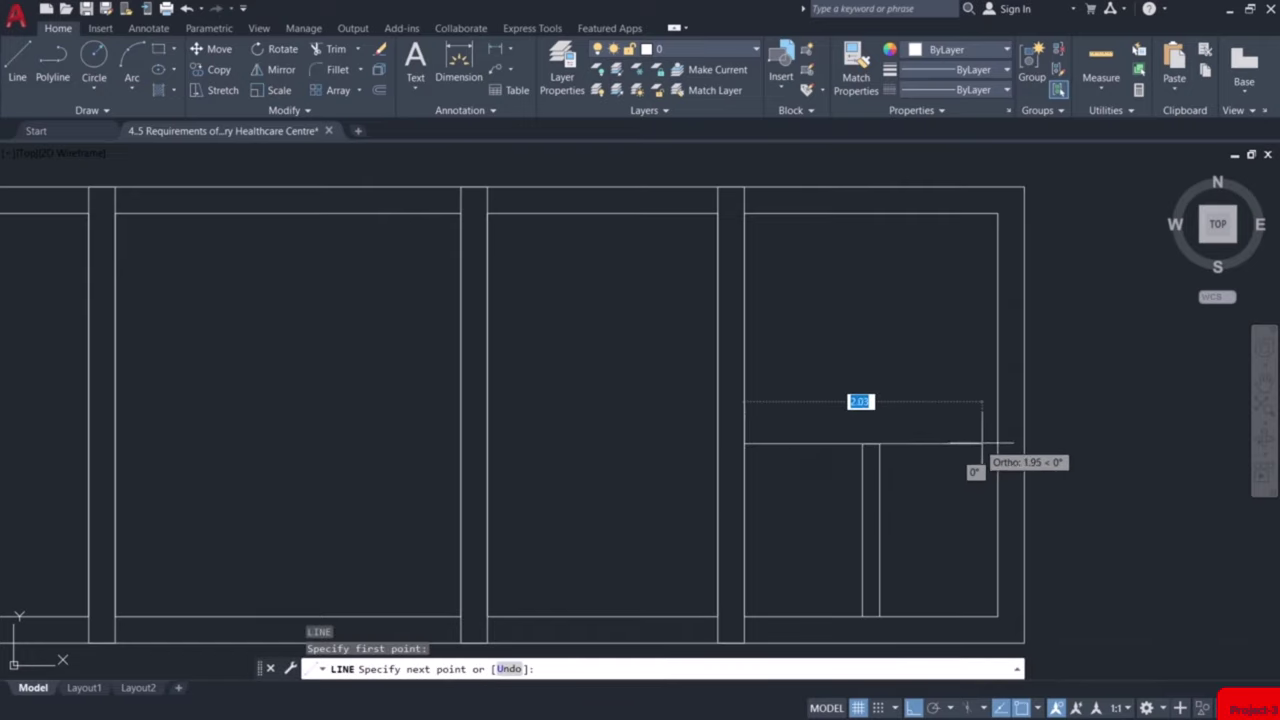
left_click(998, 443)
key("Return")
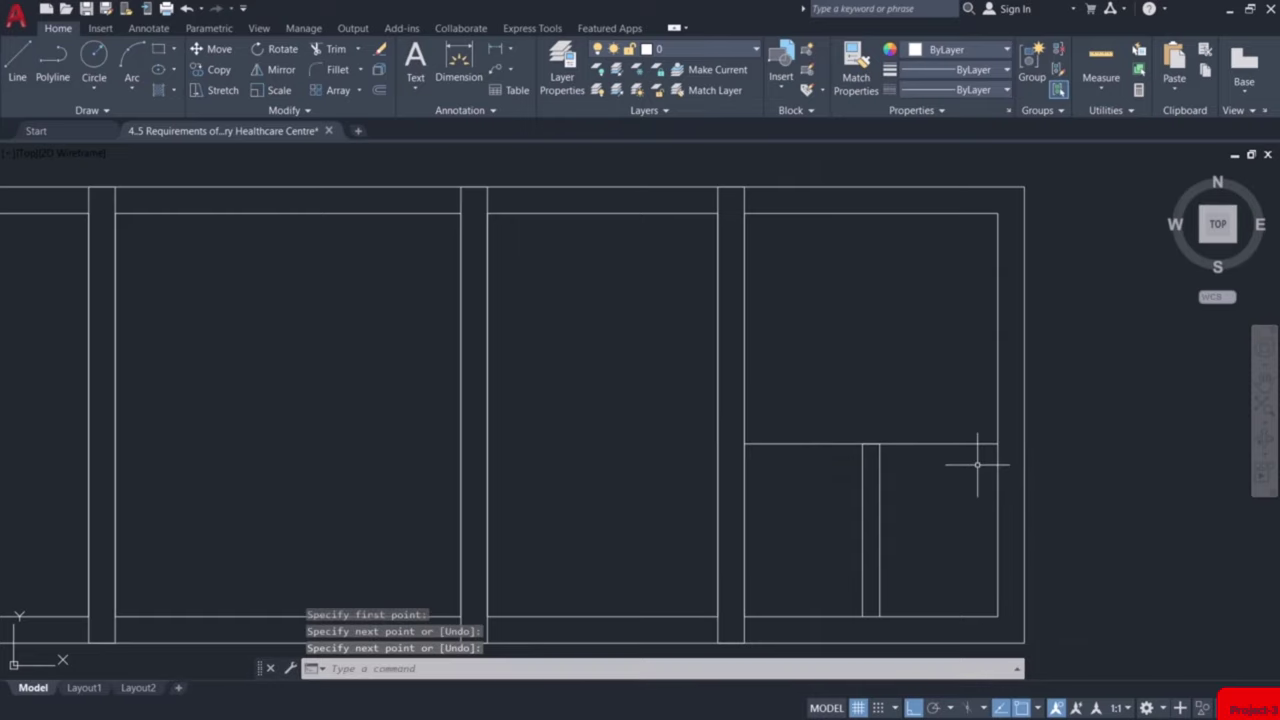
Offset the horizontal line across the last room downward by 0.15 to form the cross wall
type("o")
key("Return")
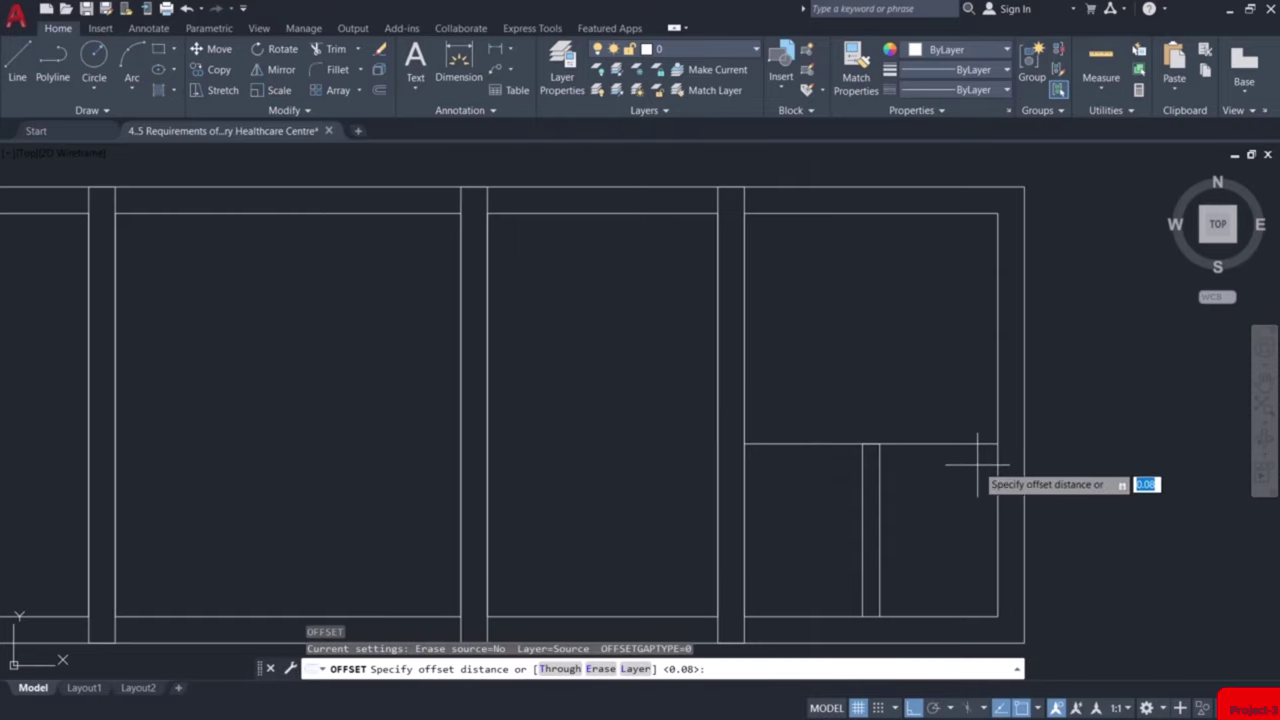
type("0.1")
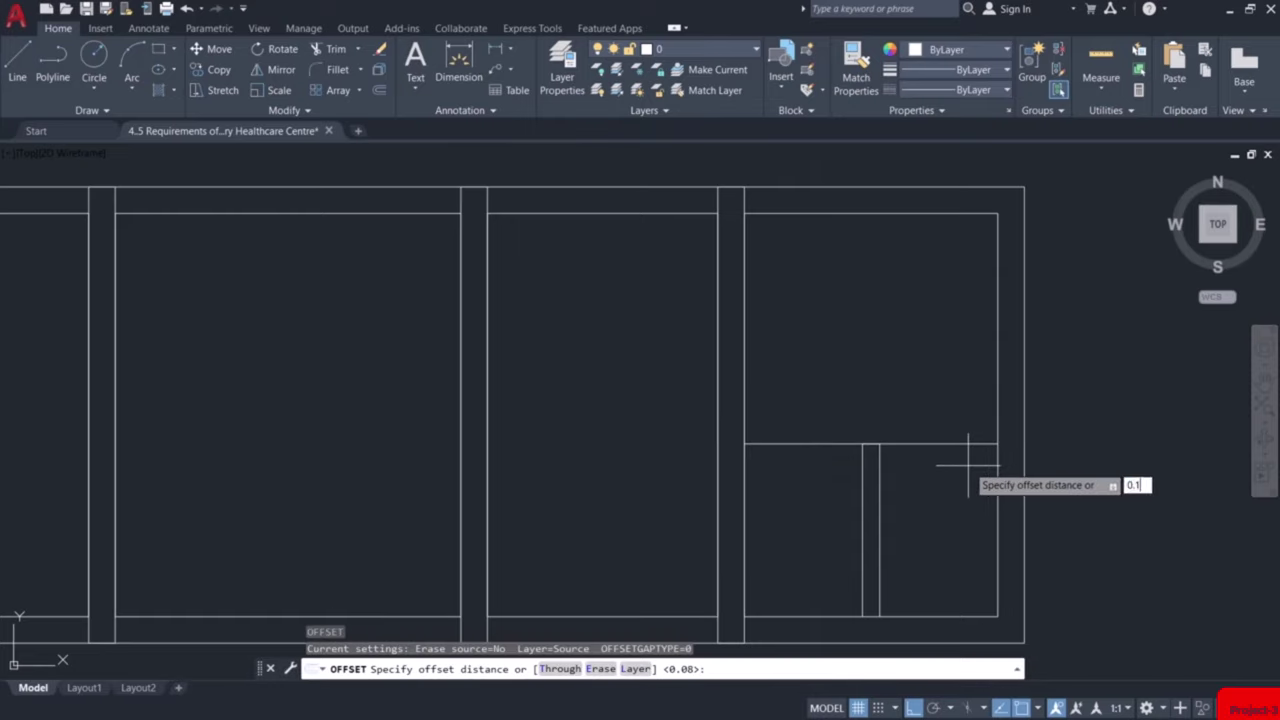
type("5")
key("Return")
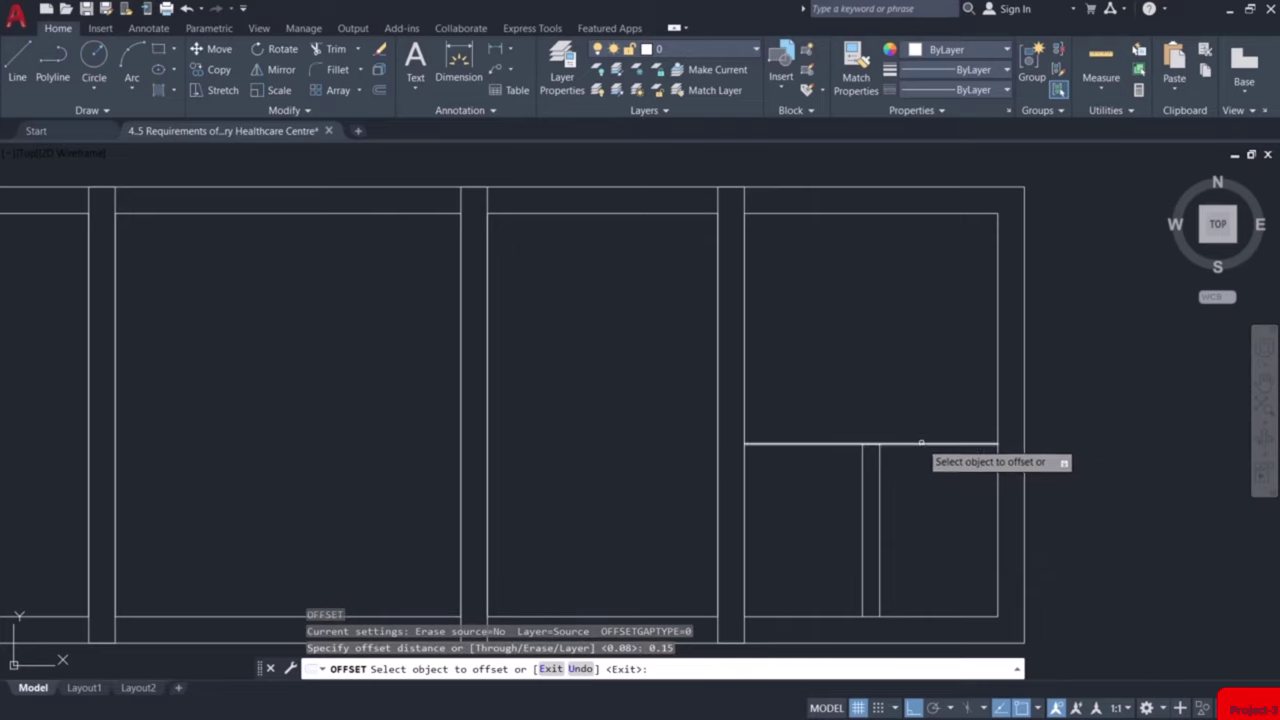
left_click(921, 443)
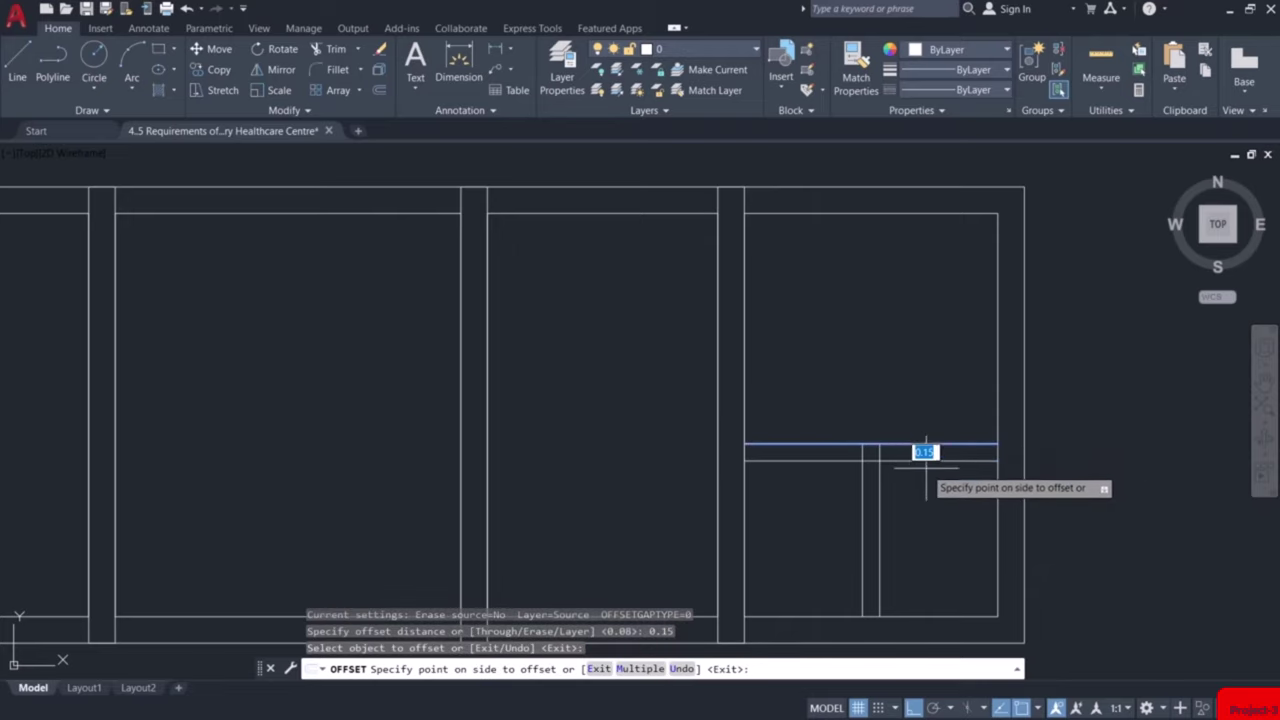
left_click(923, 462)
key("Escape")
Draw a vertical line 1.8 long upward from the last room's upper right outer corner
scroll(928, 467, "down", 2)
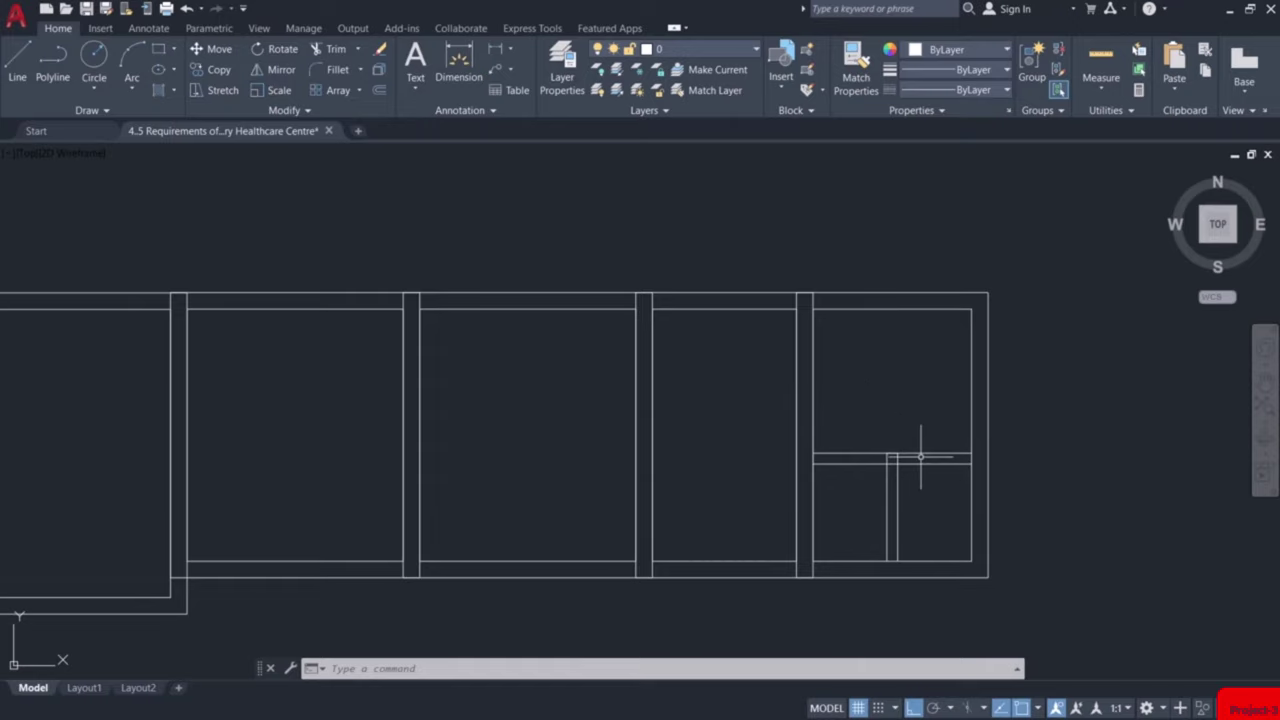
scroll(920, 457, "down", 1)
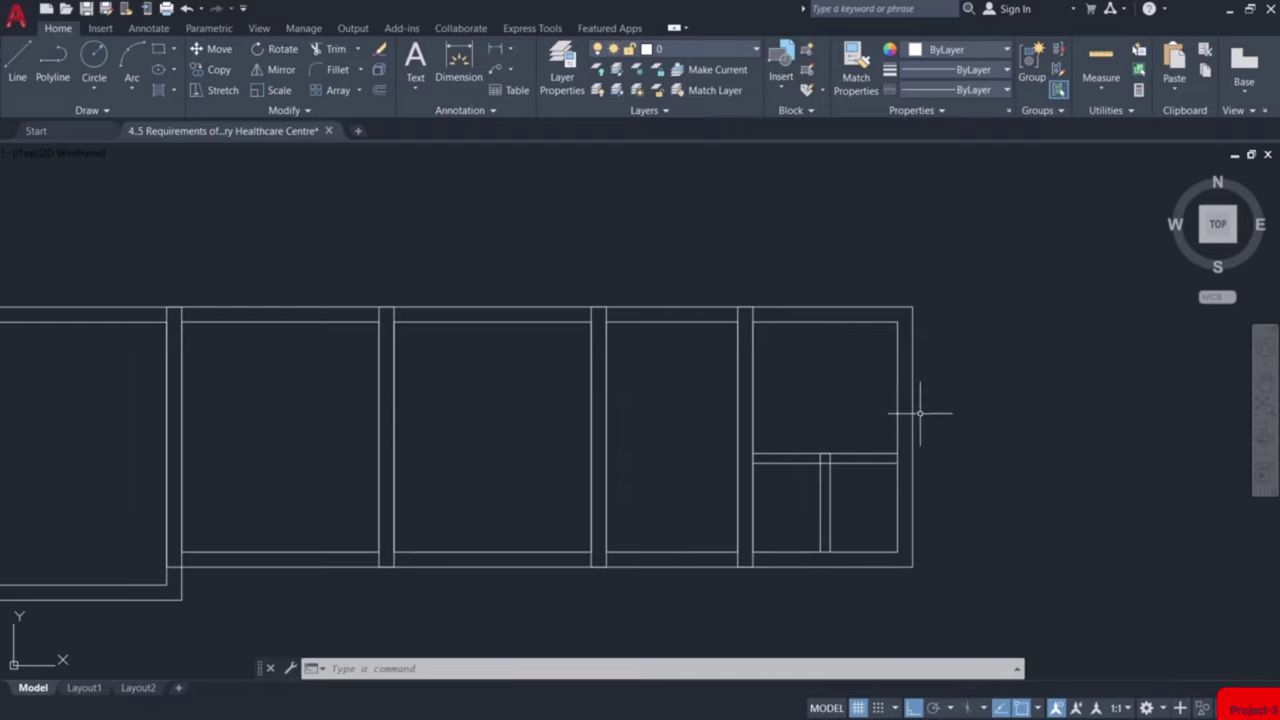
scroll(920, 380, "up", 2)
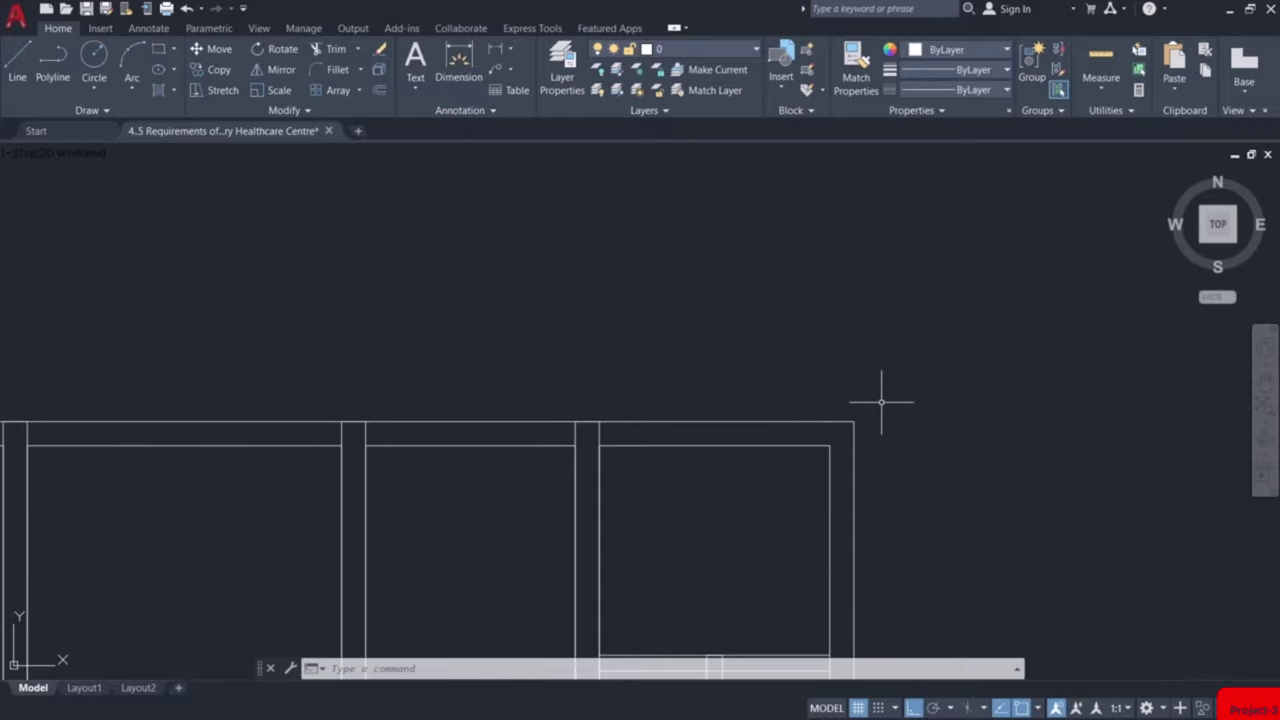
type("l")
key("Return")
left_click(853, 422)
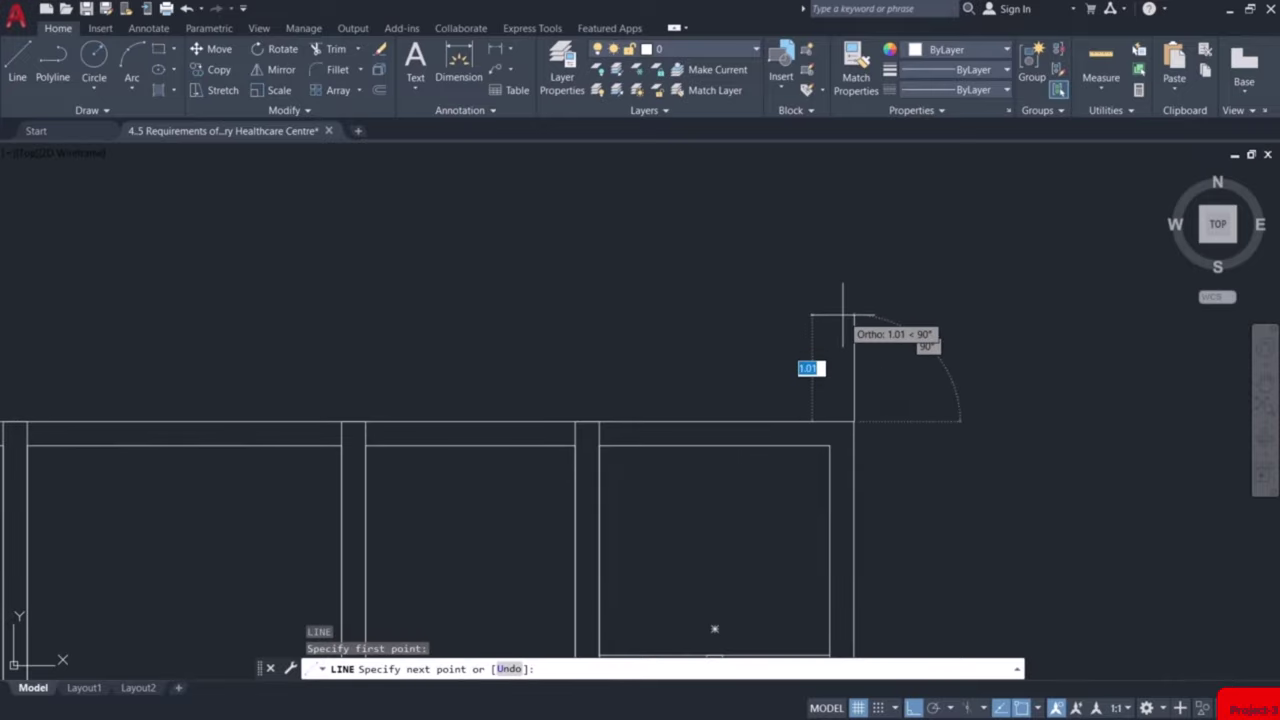
type("1.8")
key("Return")
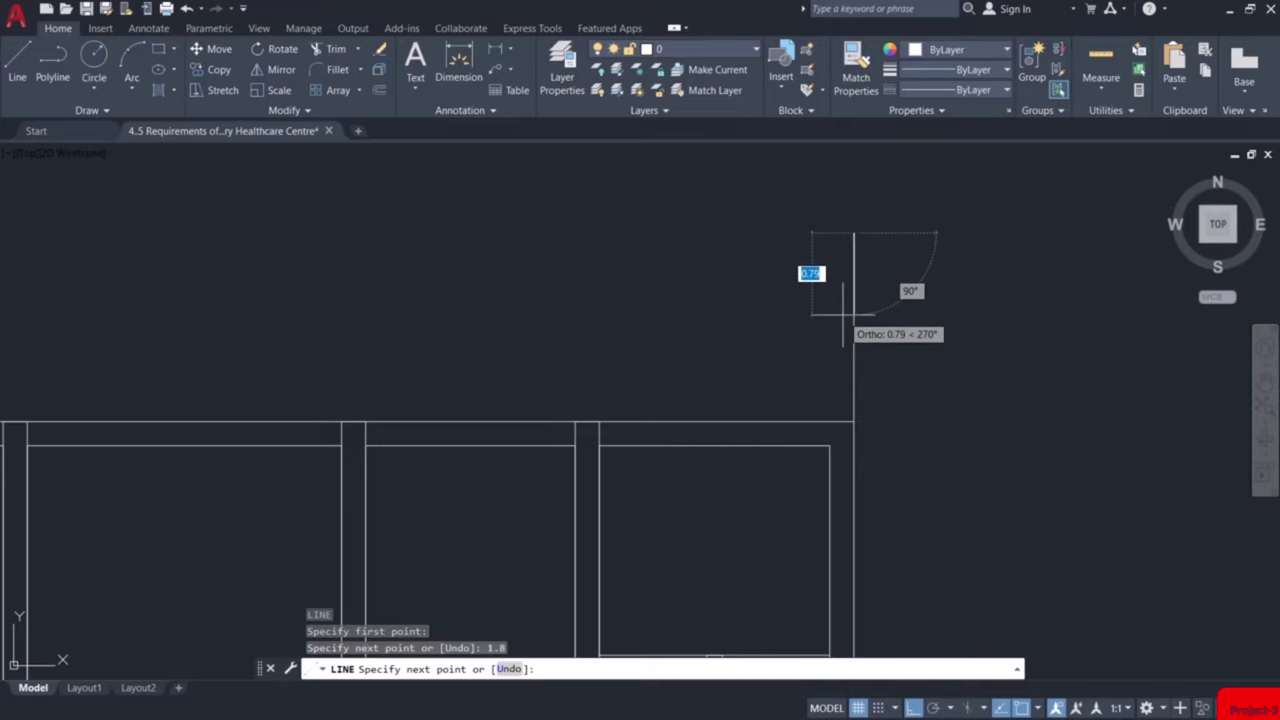
key("Escape")
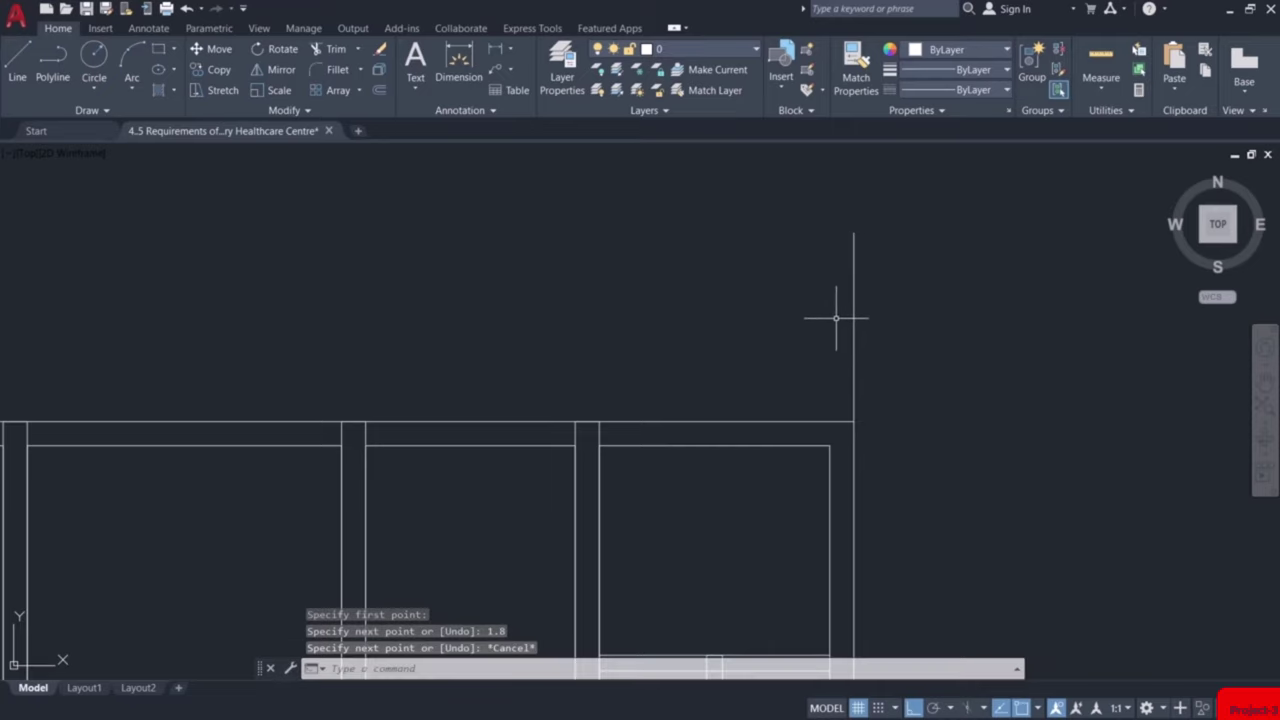
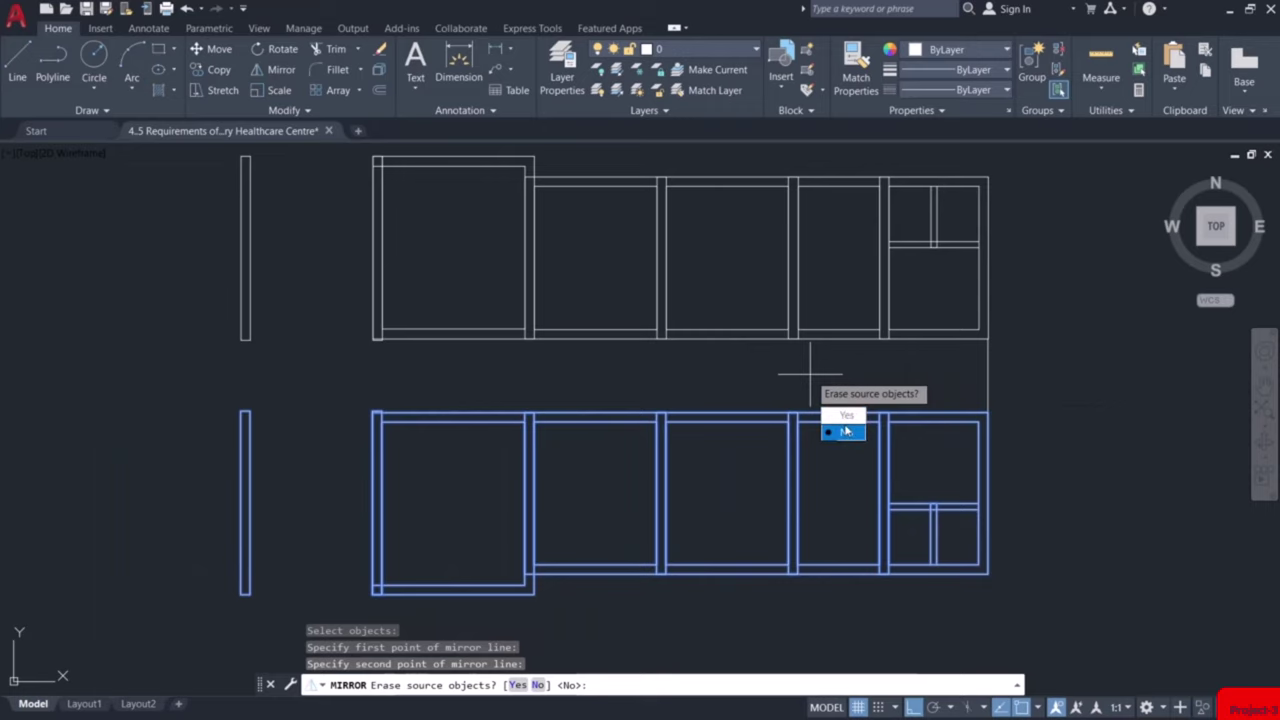
Finish mirroring the row of rooms to the other side of the corridor, keeping the source objects
left_click(845, 433)
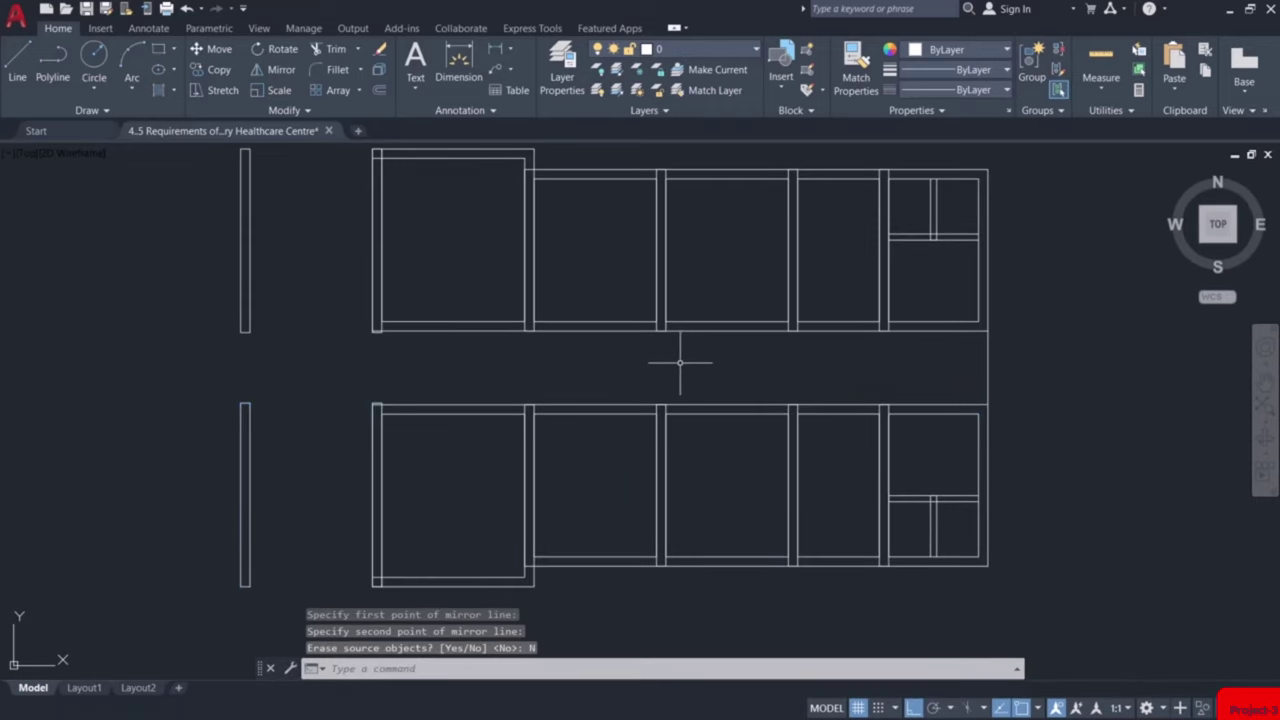
mouse_move(680, 363)
middle_mouse_down()
mouse_move(860, 369)
mouse_move(920, 397)
middle_mouse_up()
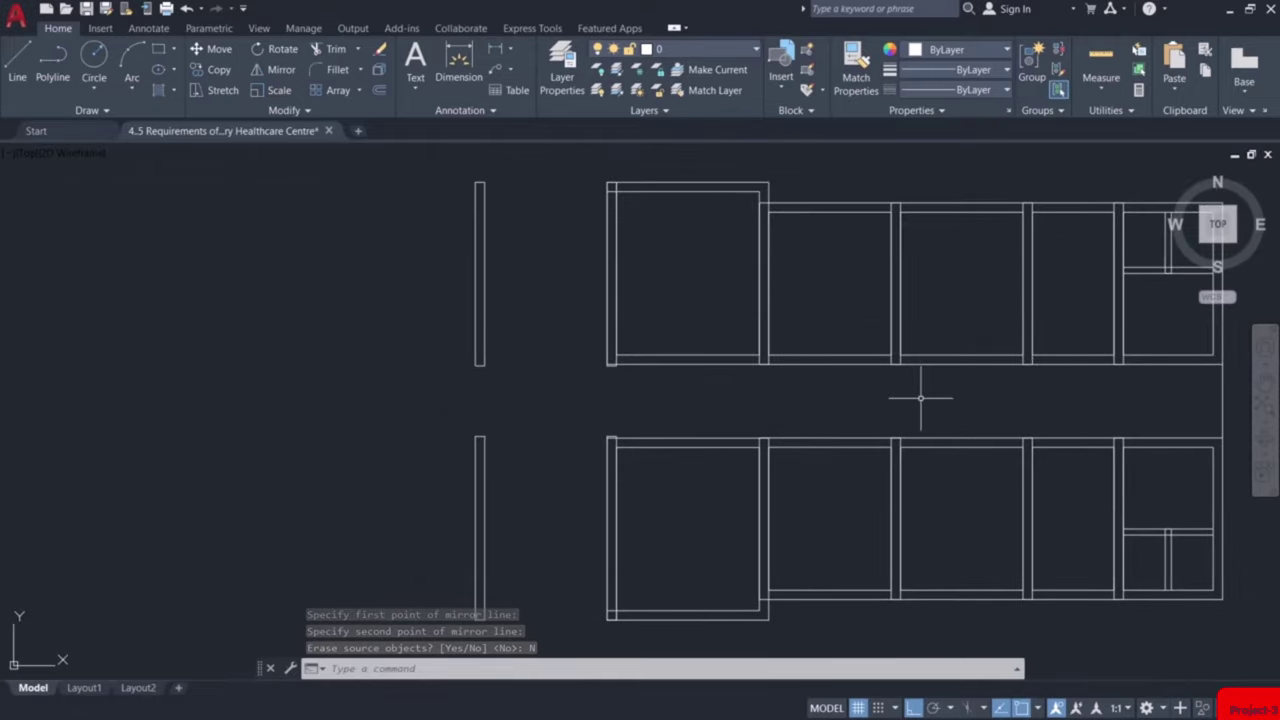
scroll(950, 410, "down", 2)
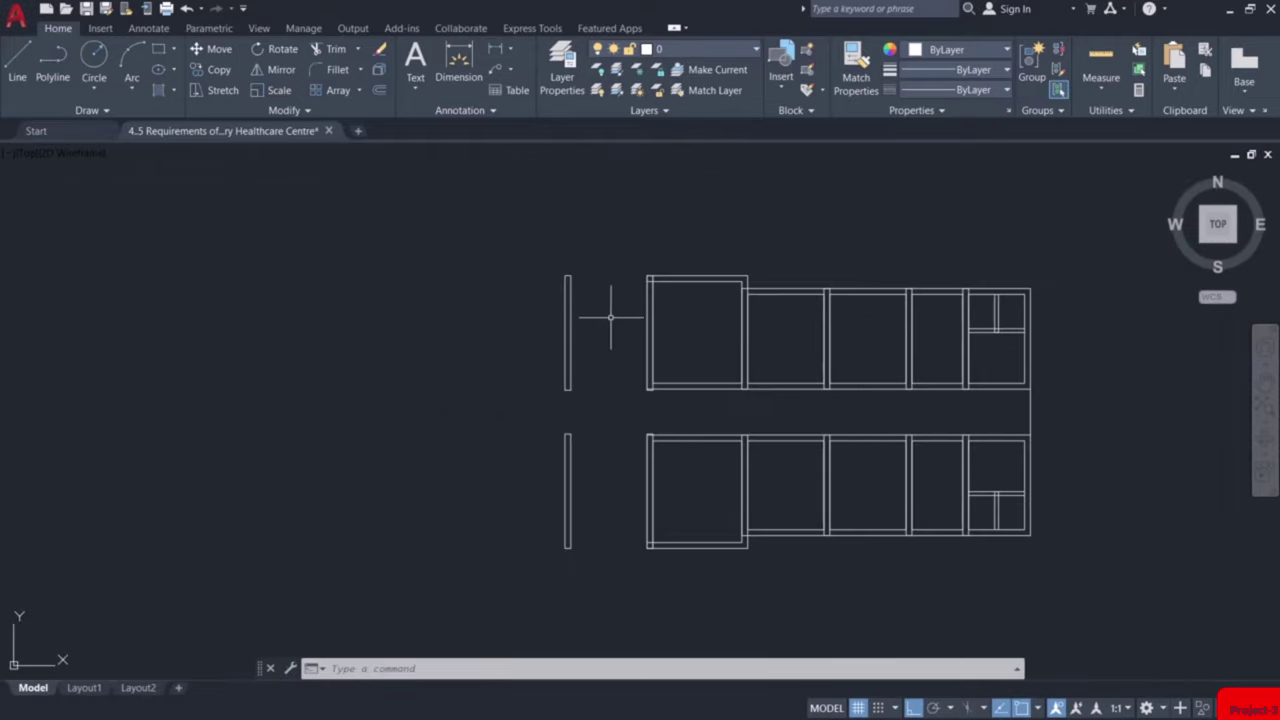
Draw a rectangle 3 long and 3 wide, down and right from the inner top left corner of the upper row's leftmost room
scroll(590, 265, "up", 4)
scroll(655, 440, "down", 2)
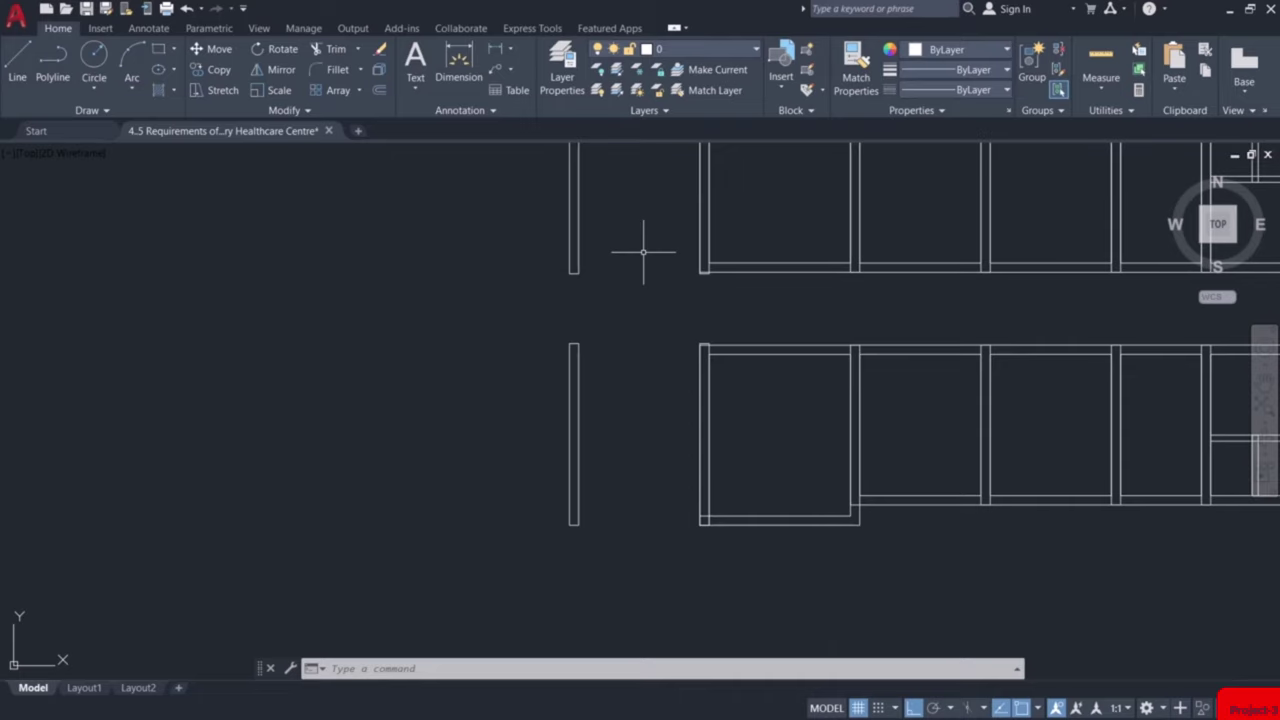
middle_click_drag(643, 252, 663, 333)
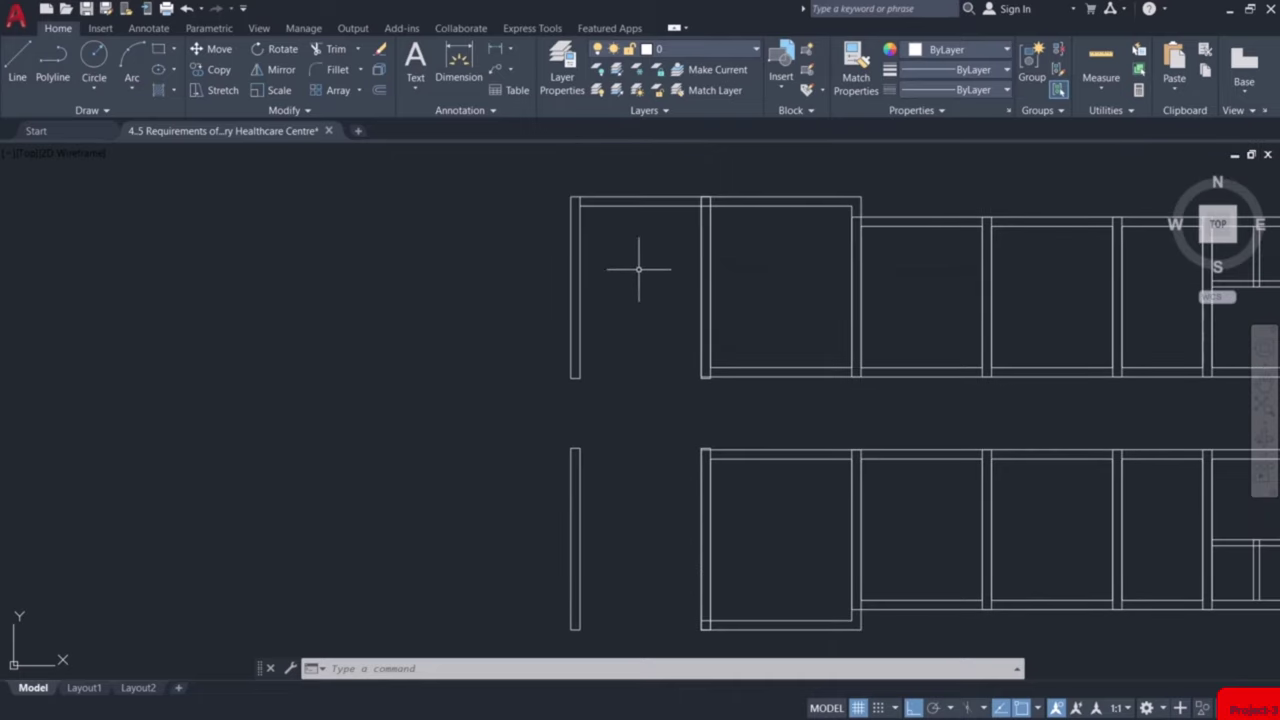
scroll(591, 237, "up", 2)
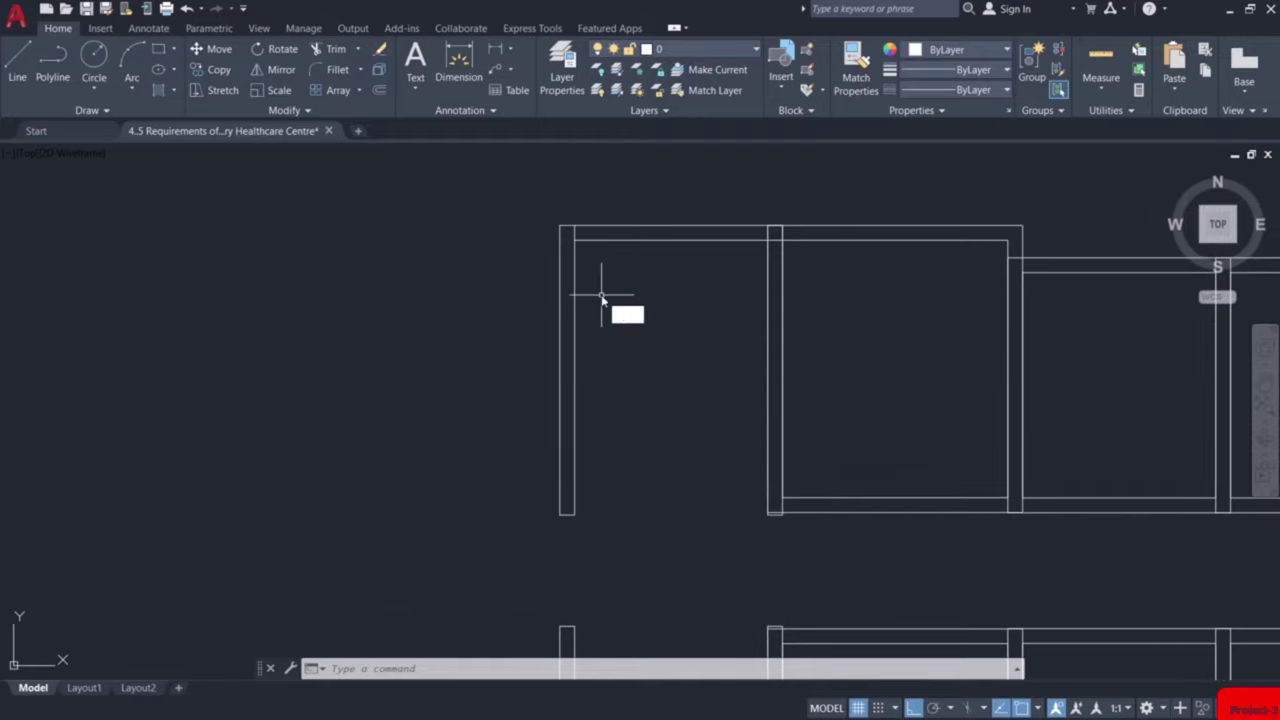
key("Return")
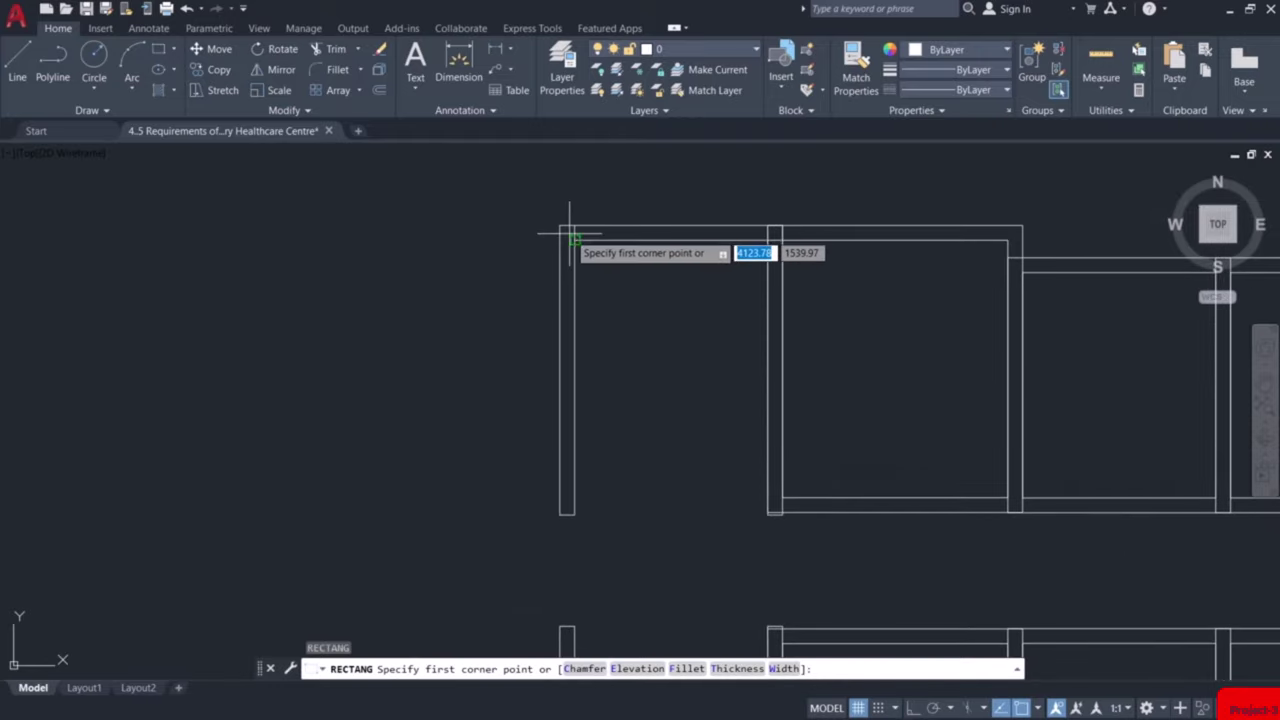
left_click(574, 241)
type("d")
key("Return")
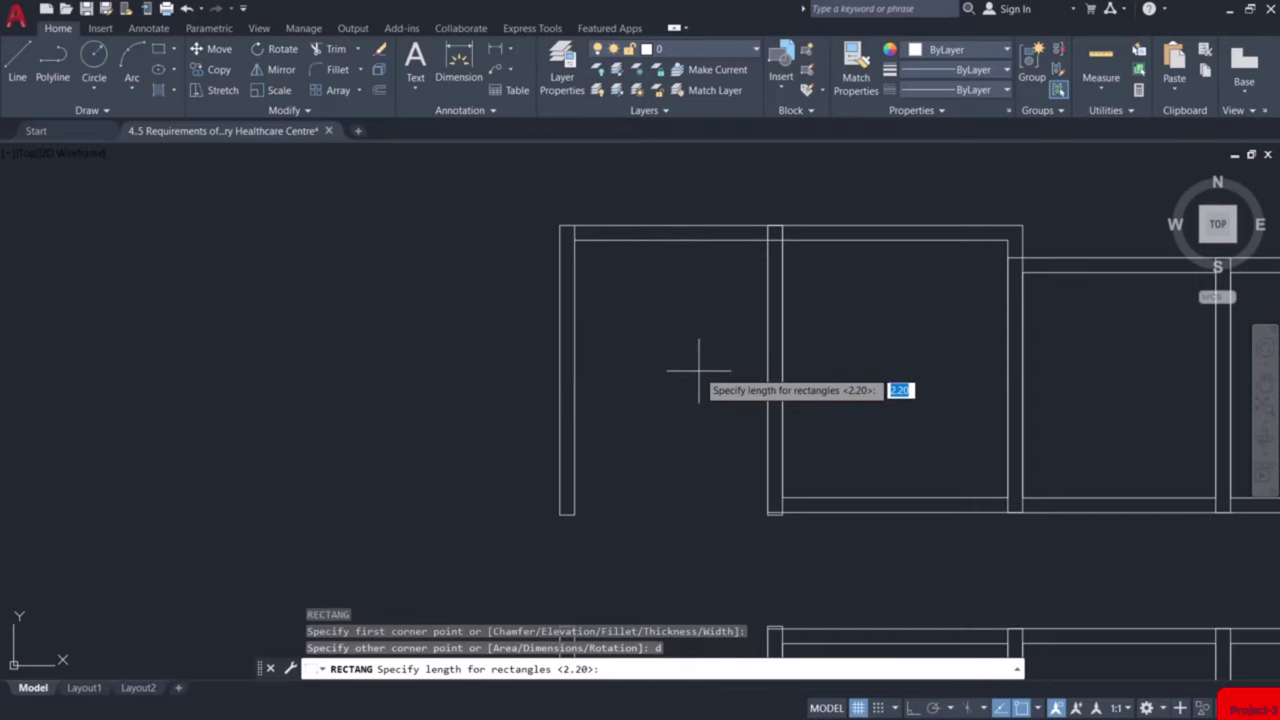
type("3")
key("Return")
type("3")
key("Return")
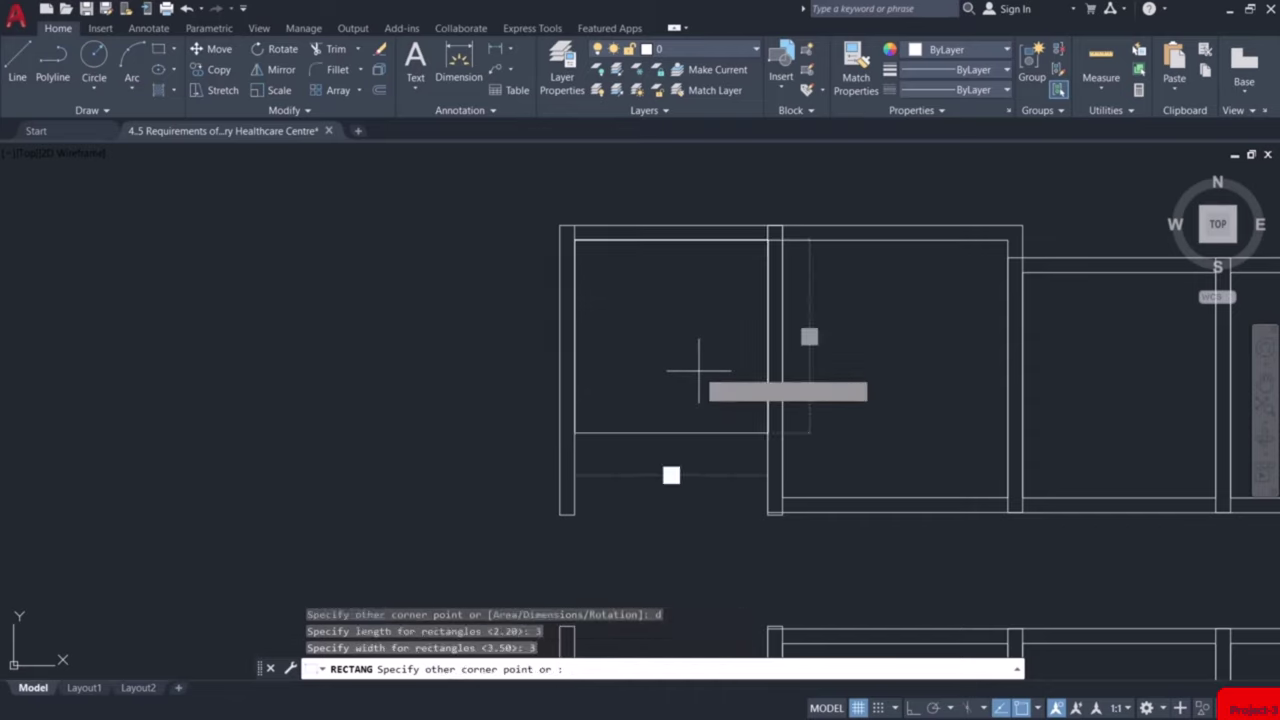
left_click(719, 480)
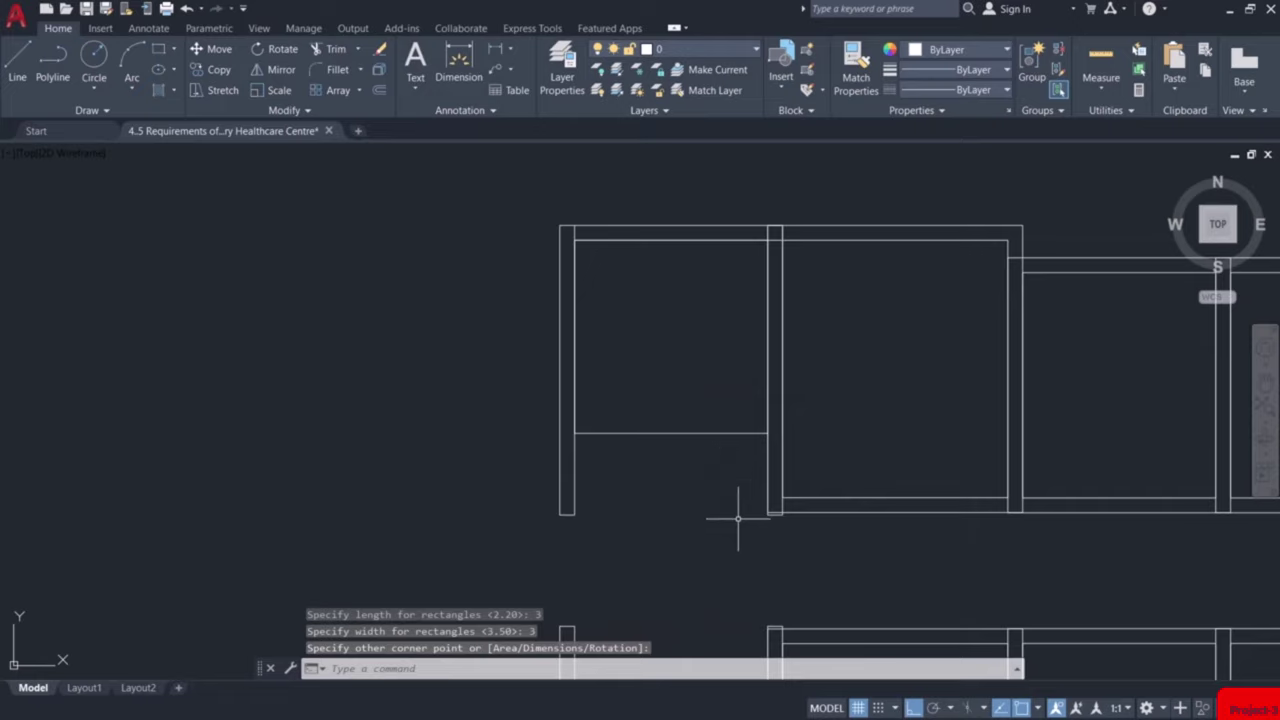
Draw a line 0.15 down from the lower left corner of the 3 by 3 rectangle, continuing horizontally to the opposite wall
type("l")
key("Return")
scroll(592, 452, "up", 4)
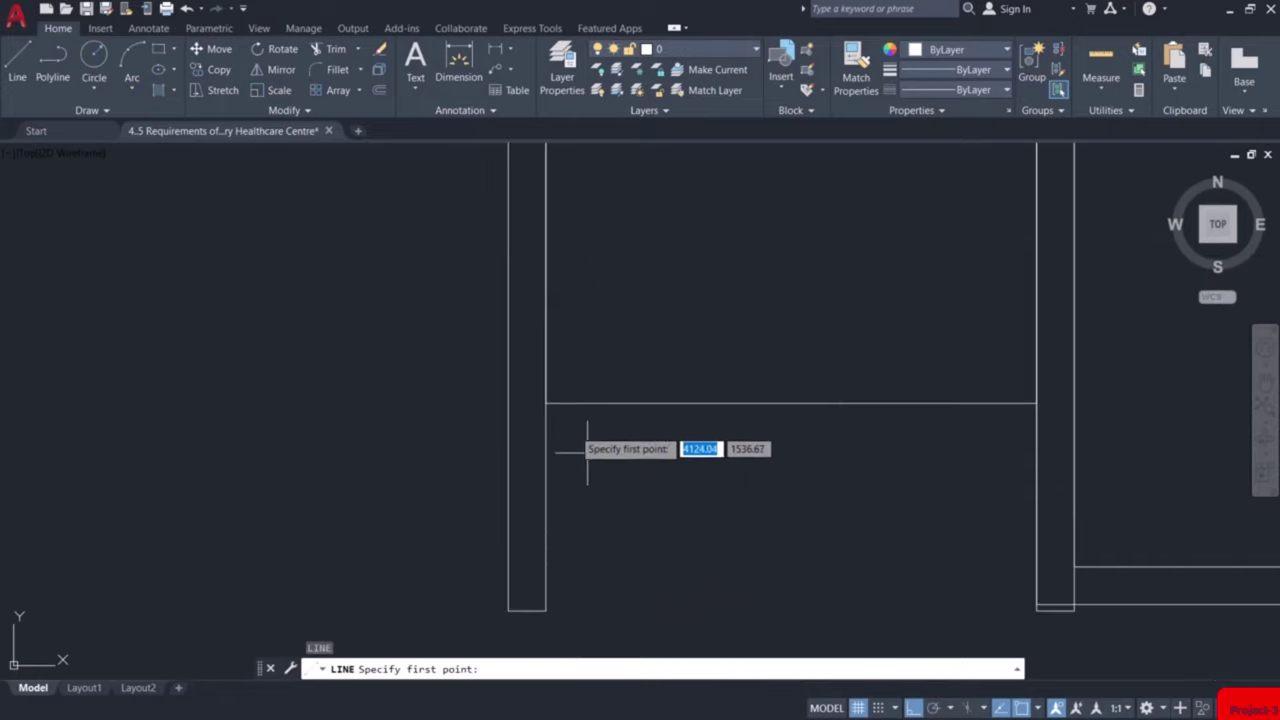
left_click(546, 404)
key("BackSpace")
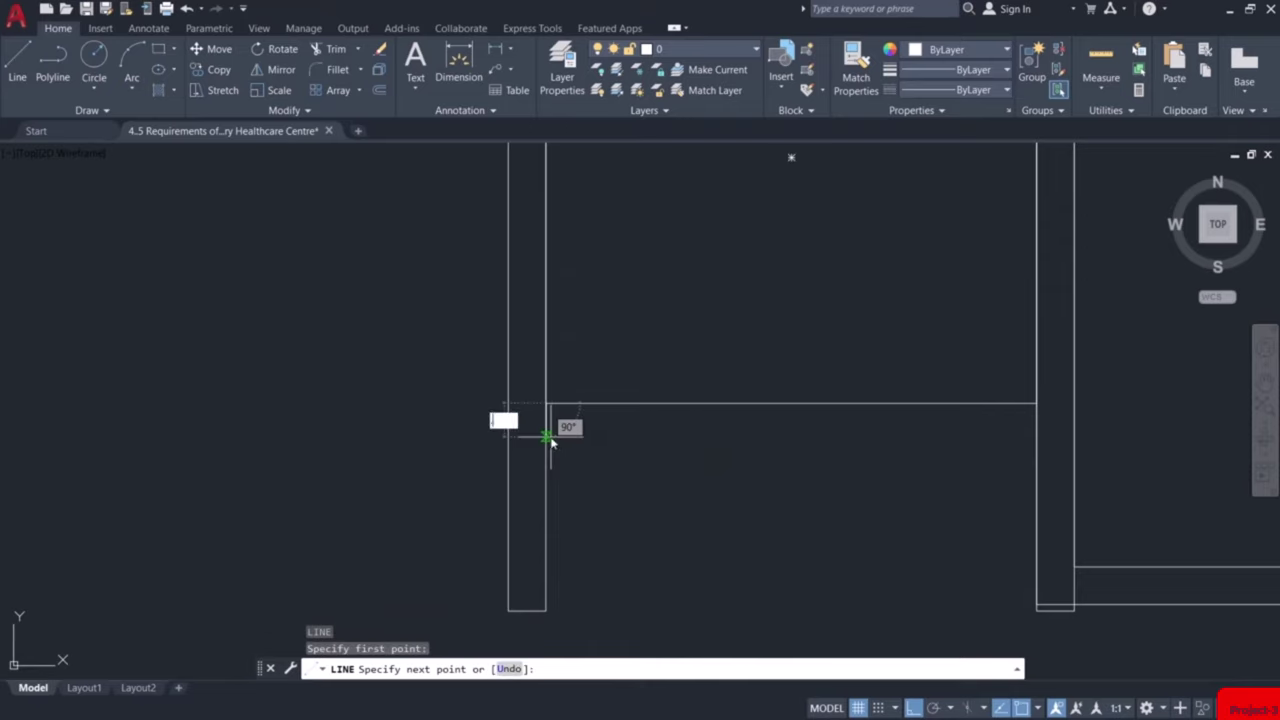
type("0.15")
key("Return")
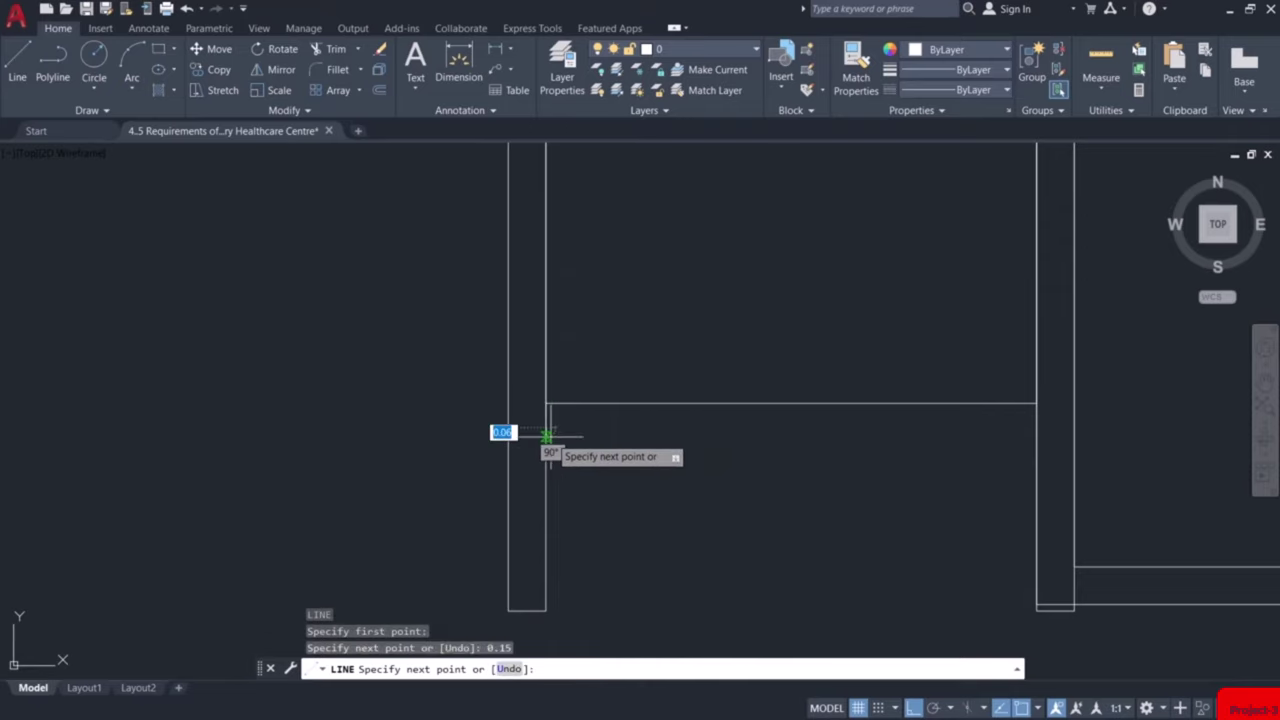
left_click(1036, 428)
key("Escape")
Draw a rectangle 3 long and 3.5 wide, down and left from the small square atop the lower row's free-standing leftmost wall
scroll(1030, 424, "down", 5)
scroll(1028, 424, "down", 3)
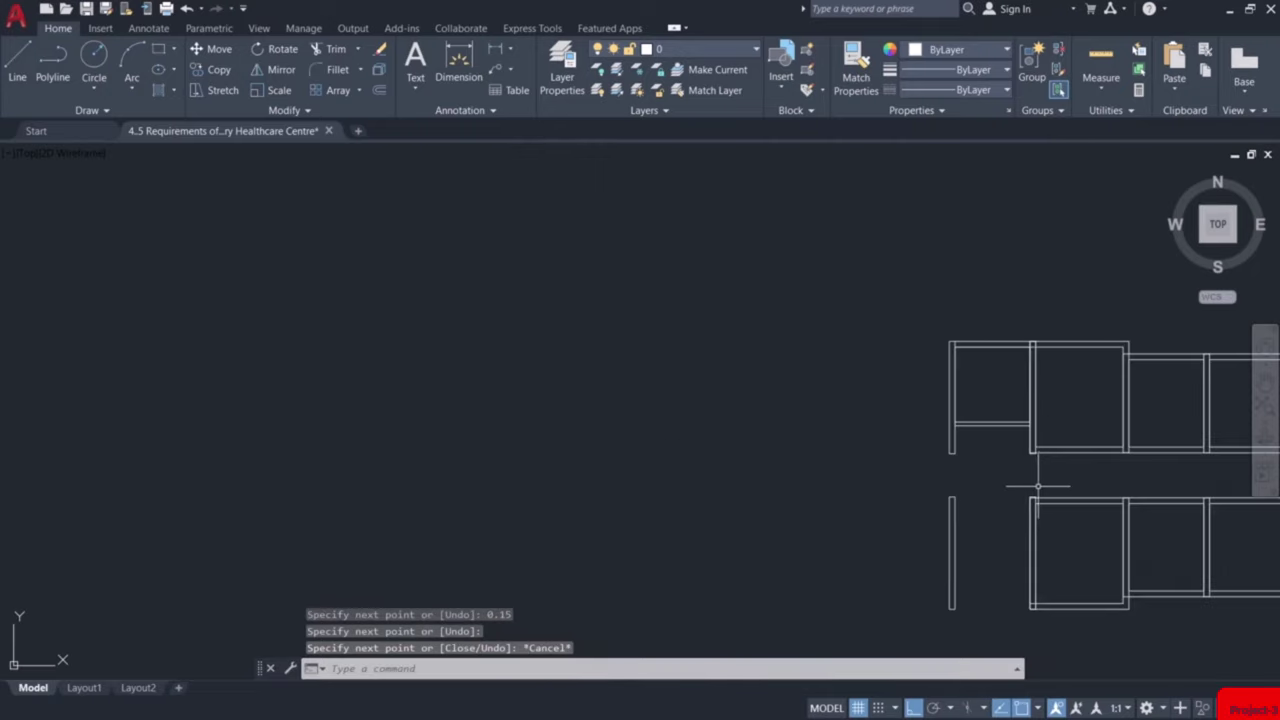
middle_click_drag(1039, 487, 798, 393)
scroll(757, 475, "up", 5)
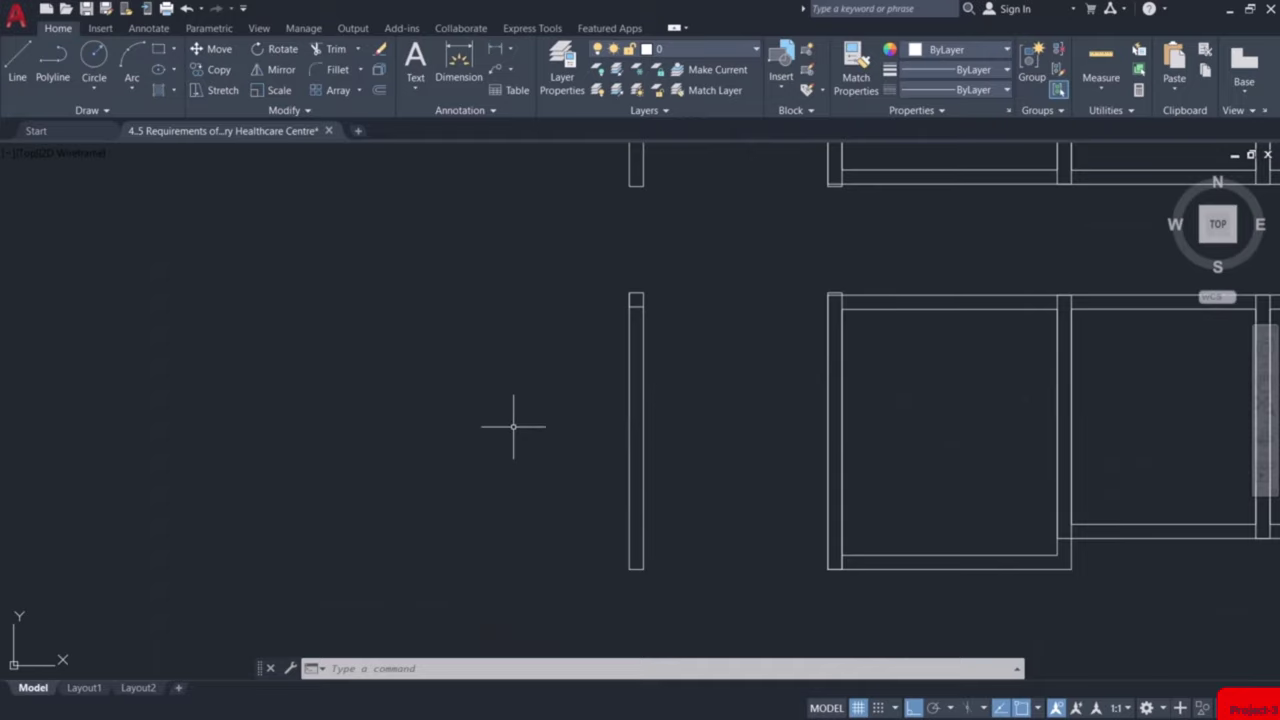
type("re")
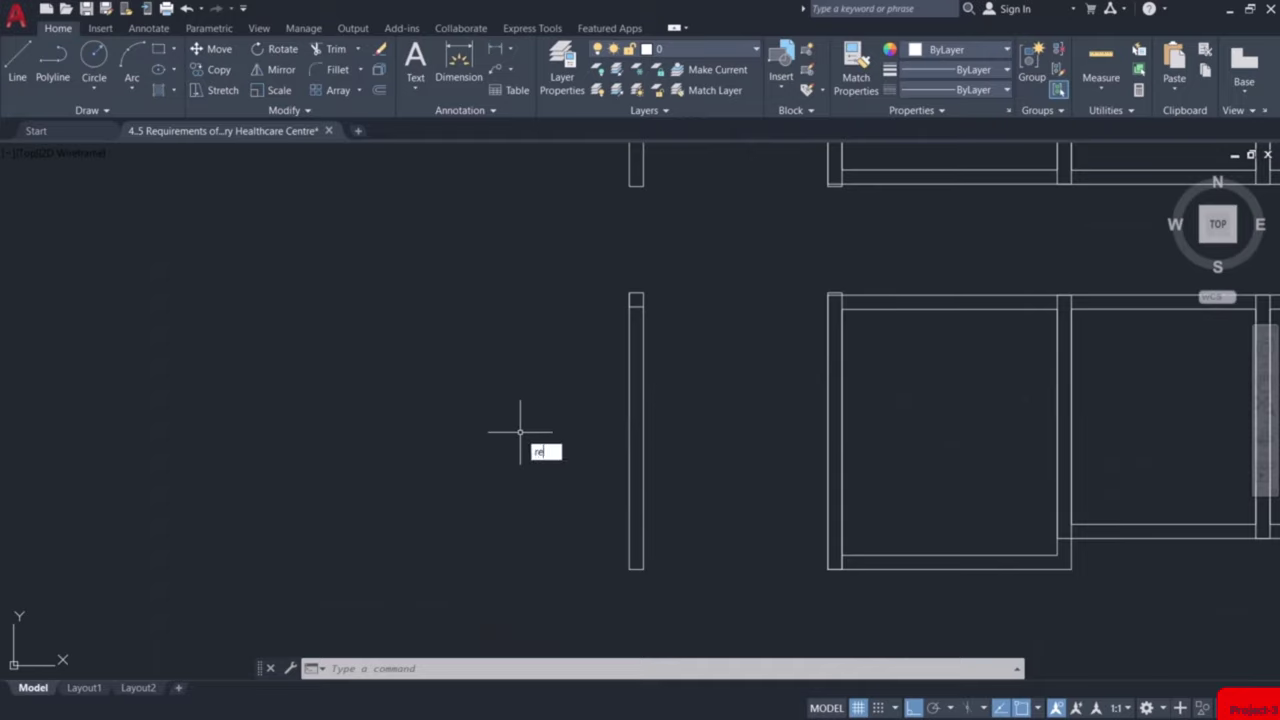
type("c")
key("Return")
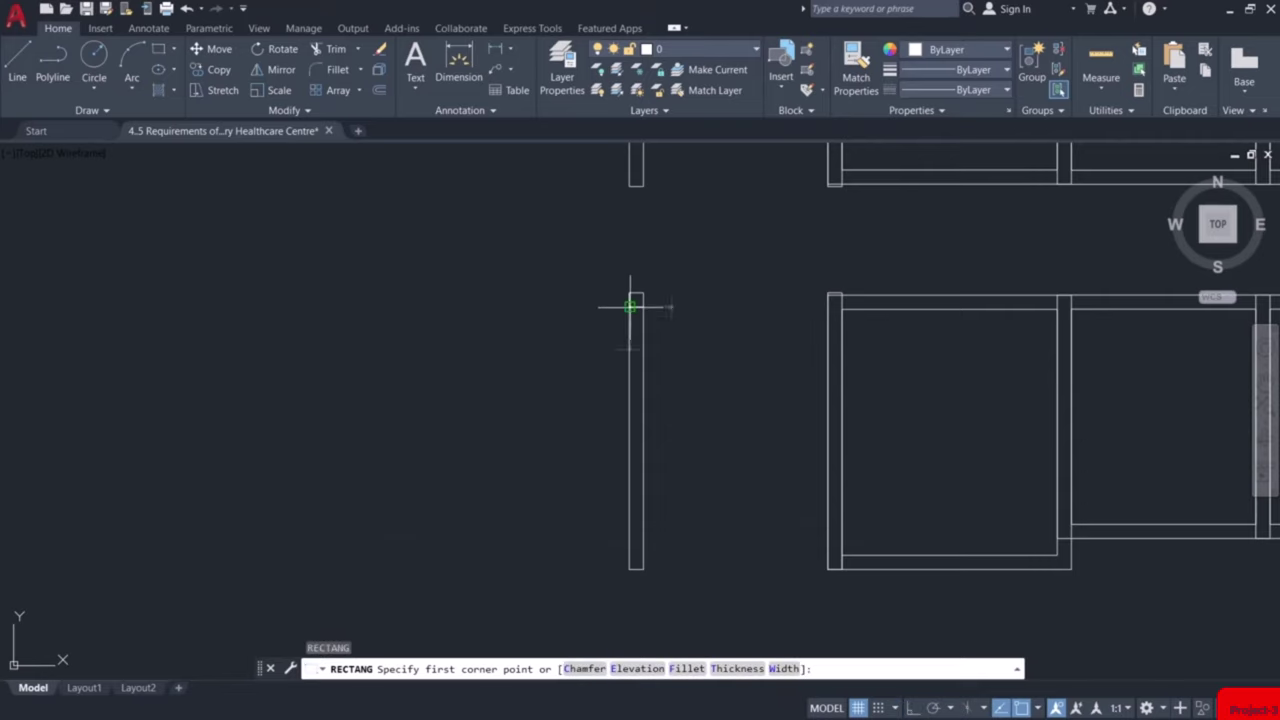
left_click(630, 306)
type("d")
key("Return")
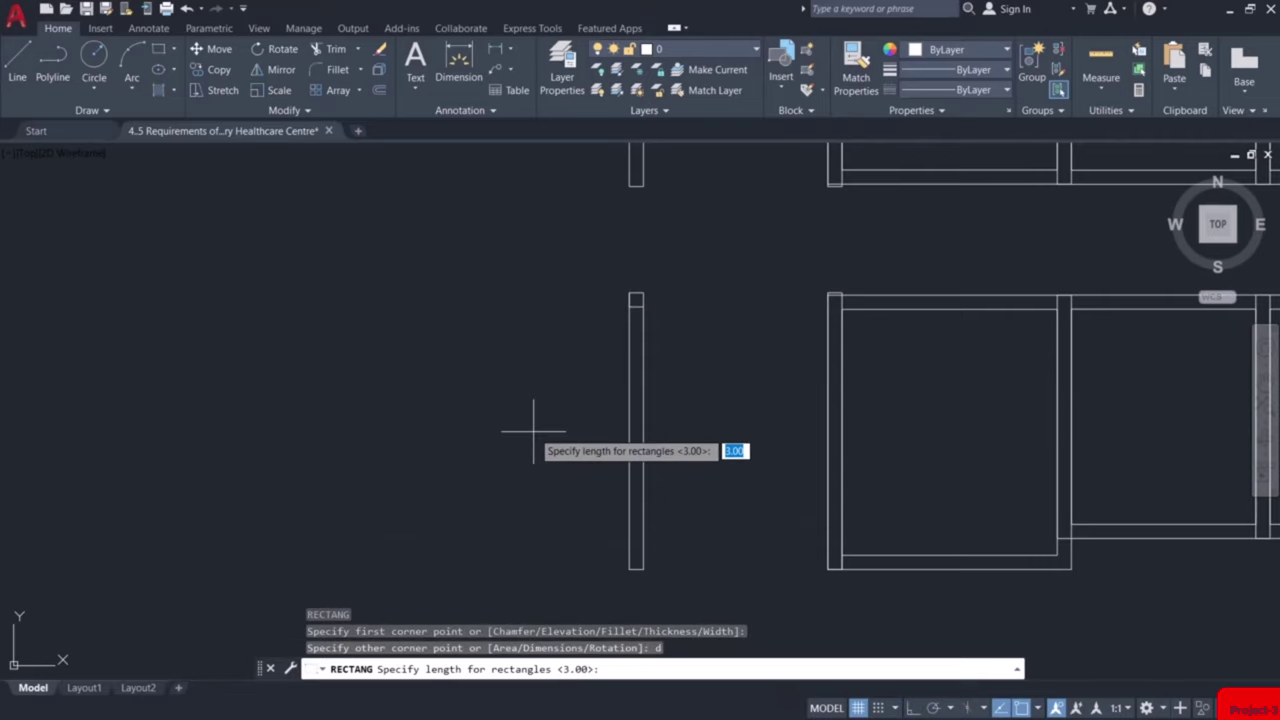
type("3")
key("Return")
type("3")
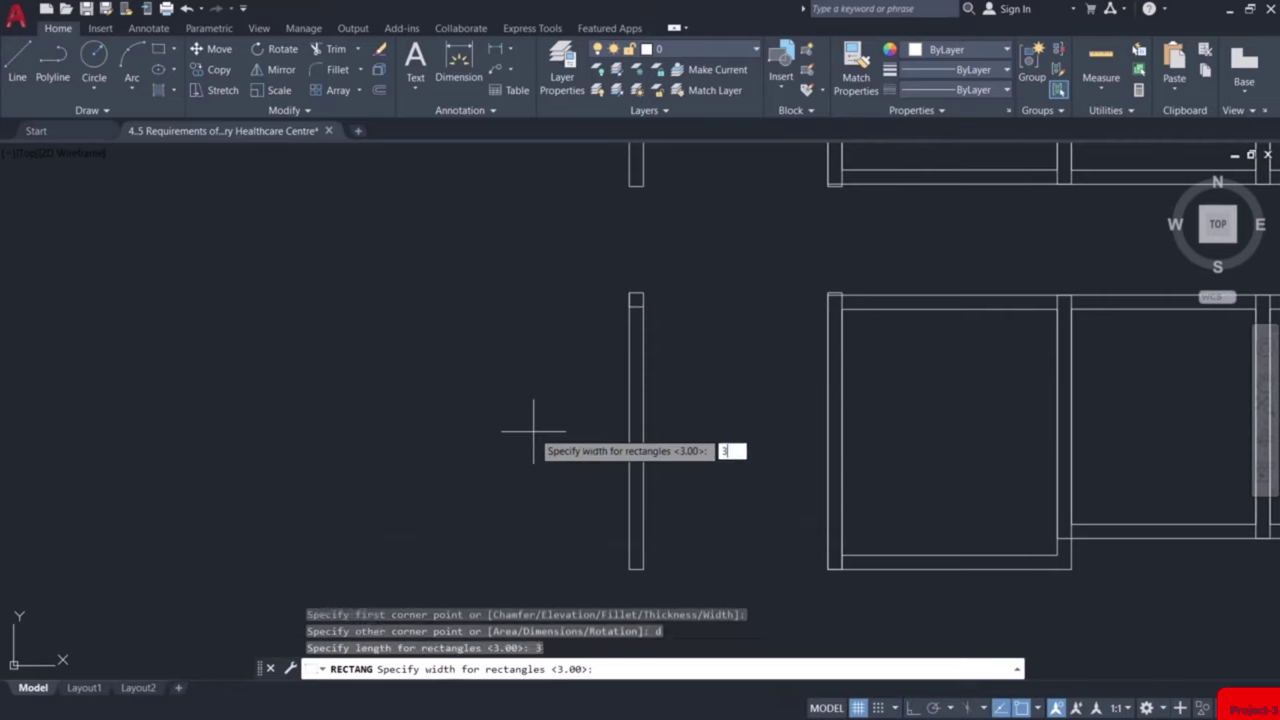
type(".5")
key("Return")
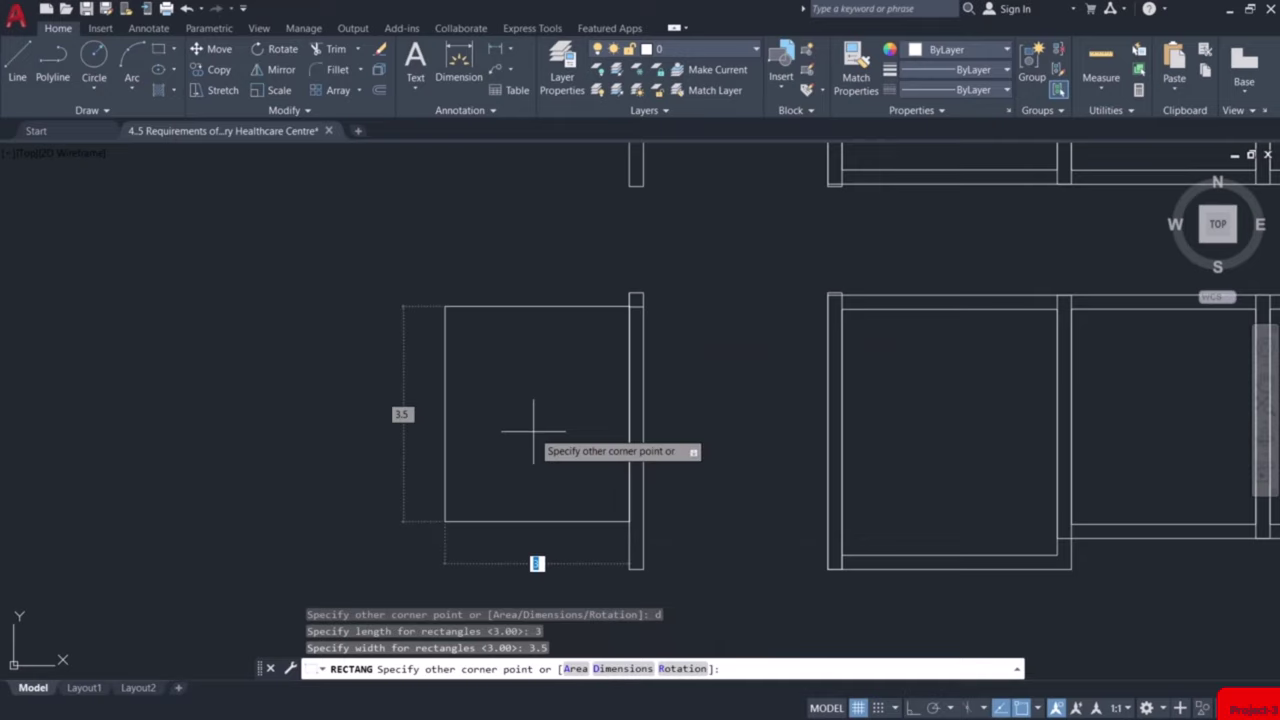
left_click(512, 425)
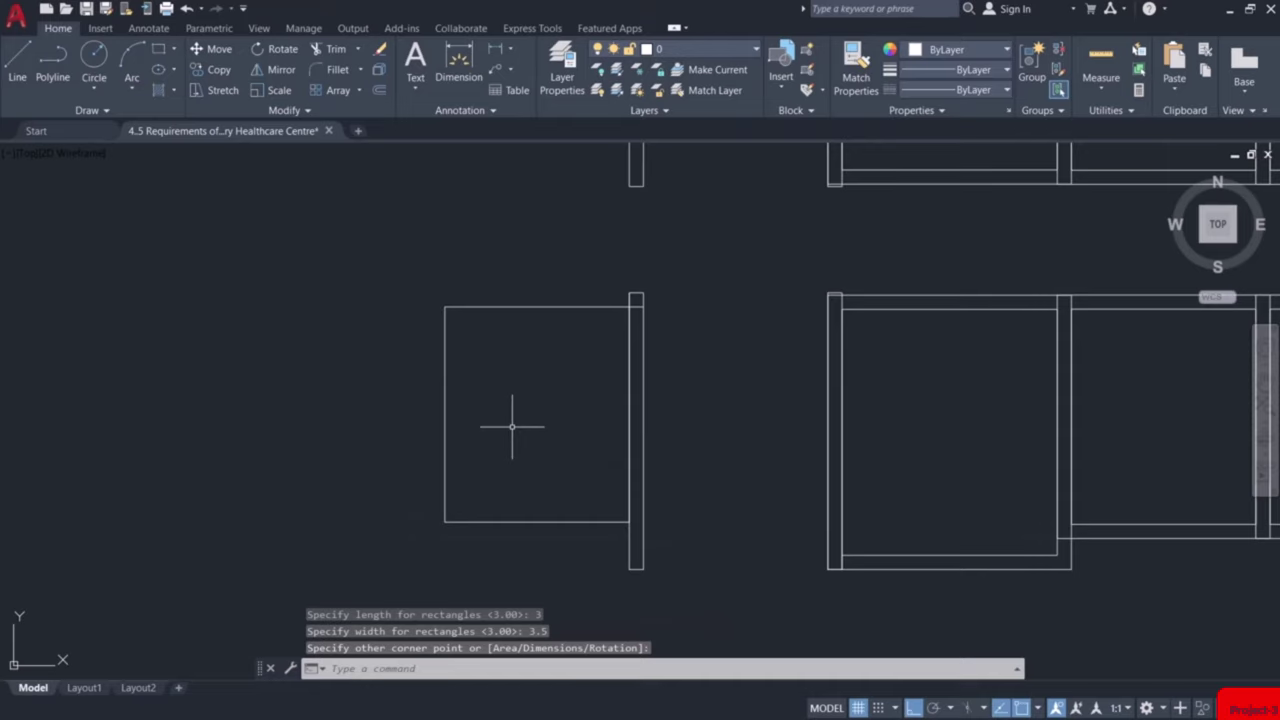
Offset the 3 by 3.5 rectangle outward by 0.23 to form the room's walls
type("O")
key("Return")
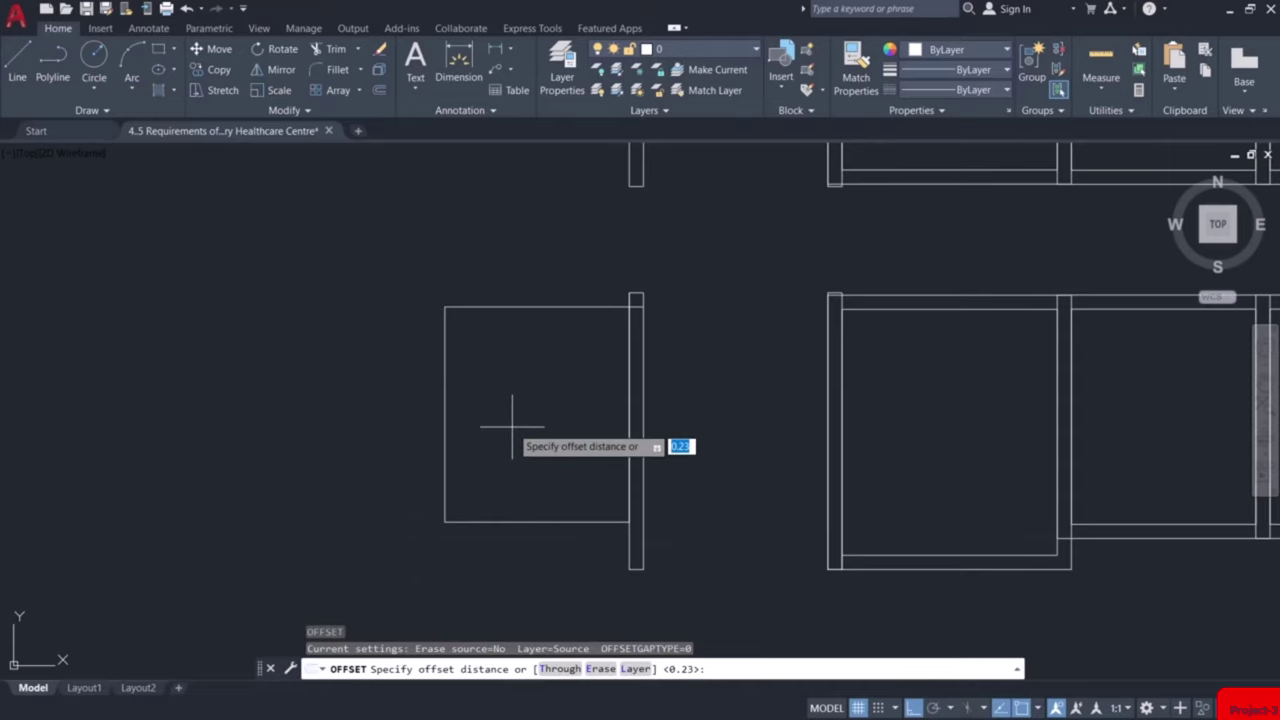
key("Return")
left_click(526, 307)
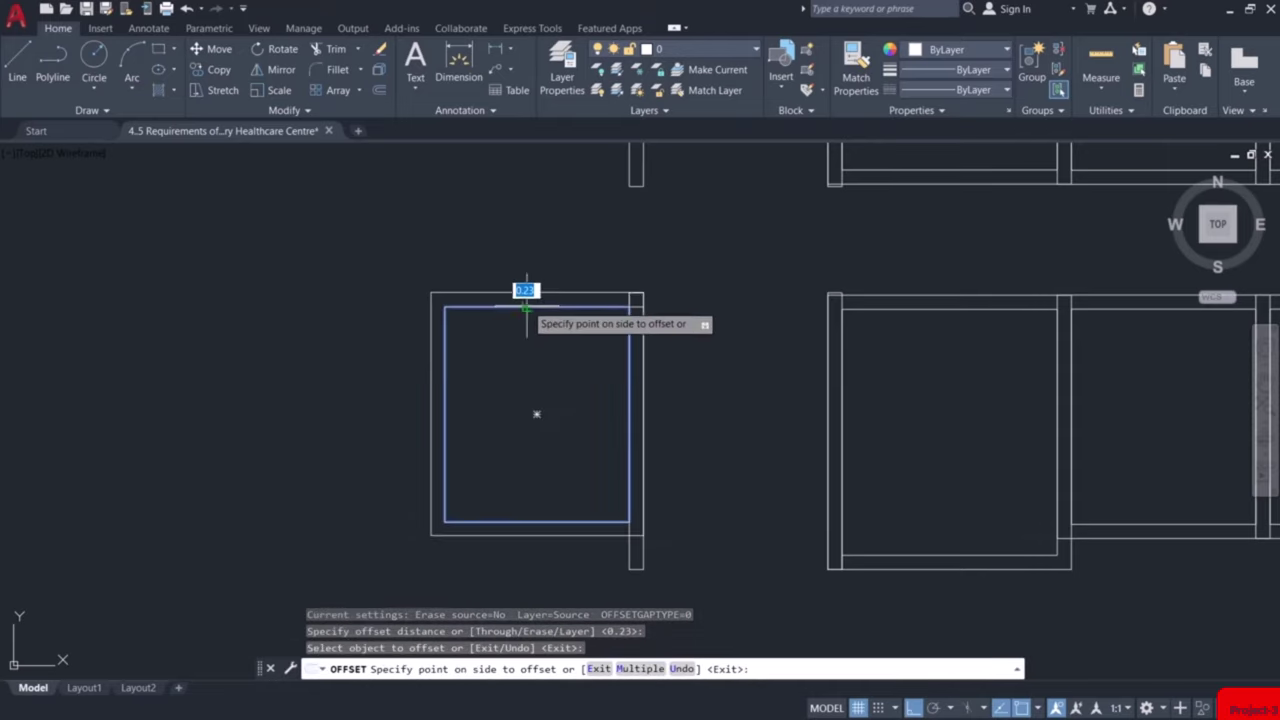
left_click(522, 264)
key("Escape")
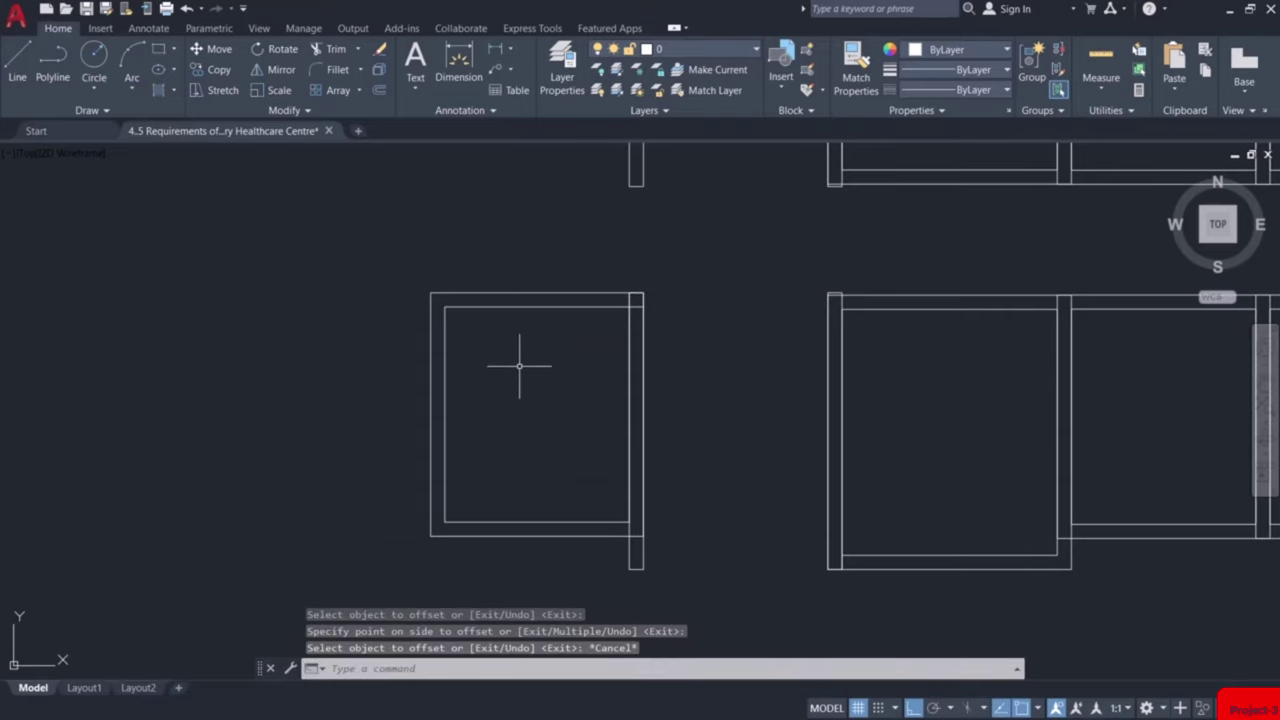
Draw a rectangle 3.1 long and 3.5 wide leftward from the new room's outer left wall, level with its inner top edge
middle_click_drag(518, 367, 734, 369)
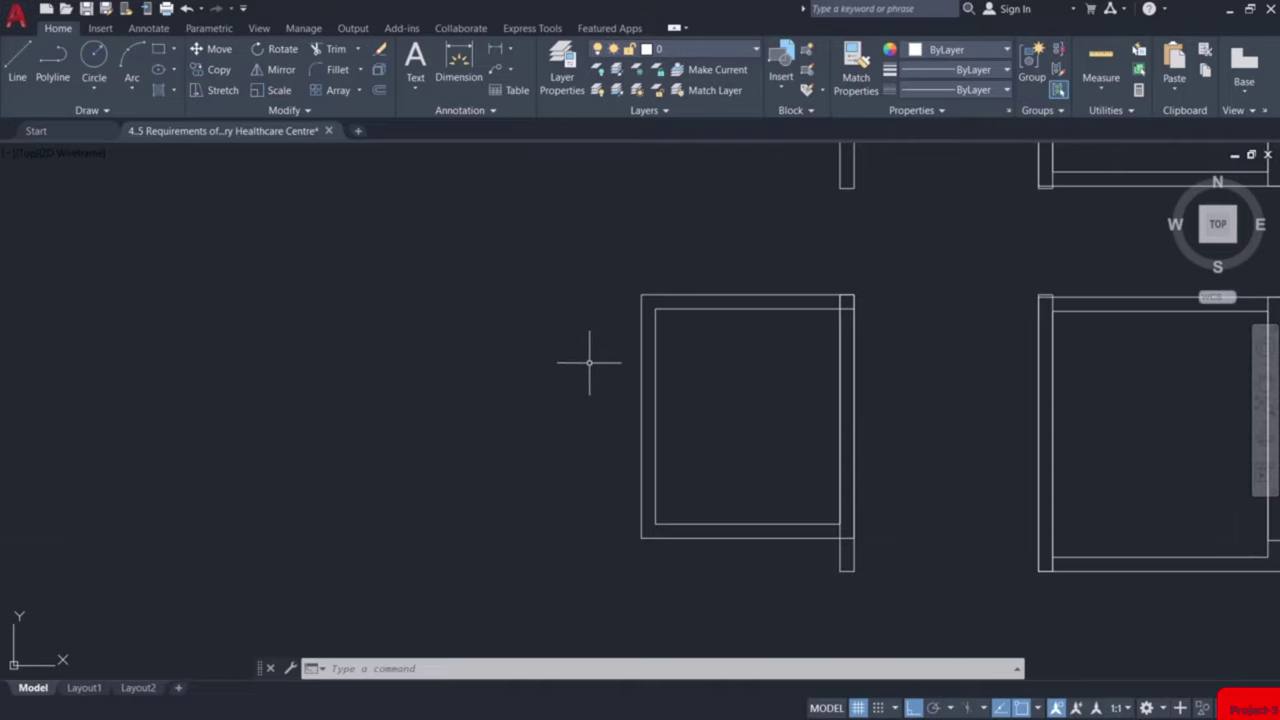
type("c")
key("Return")
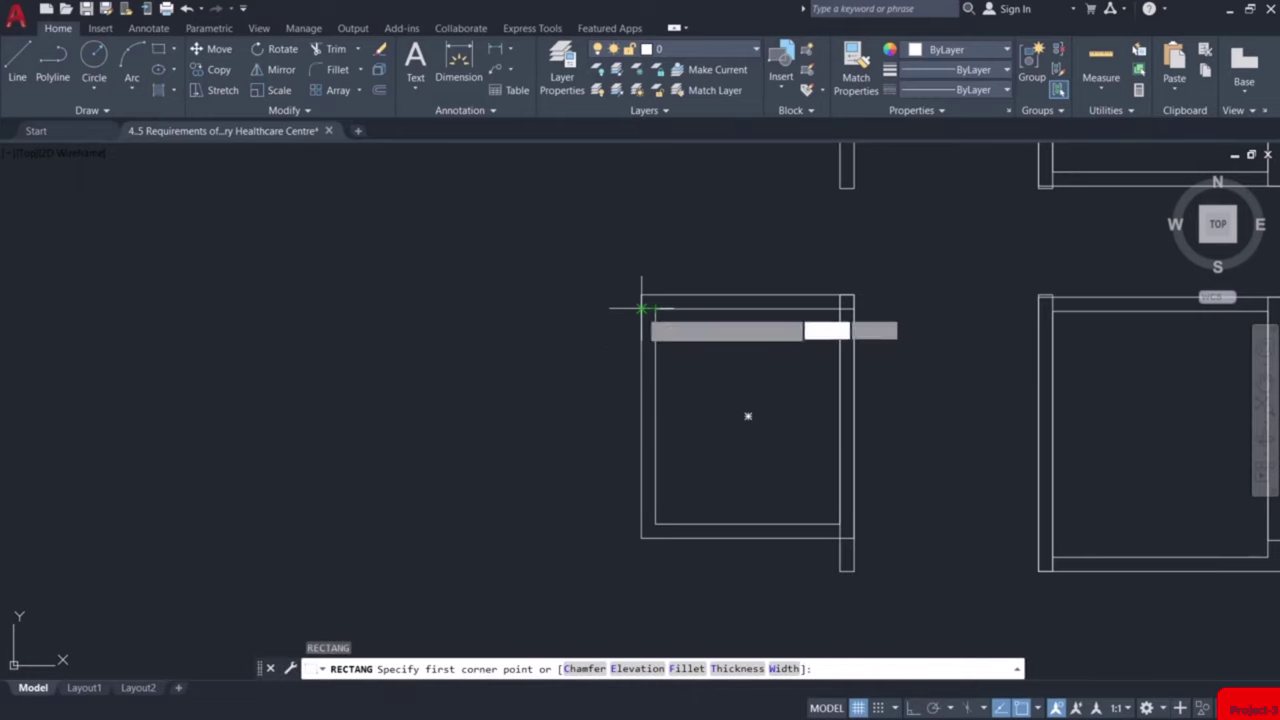
left_click(641, 310)
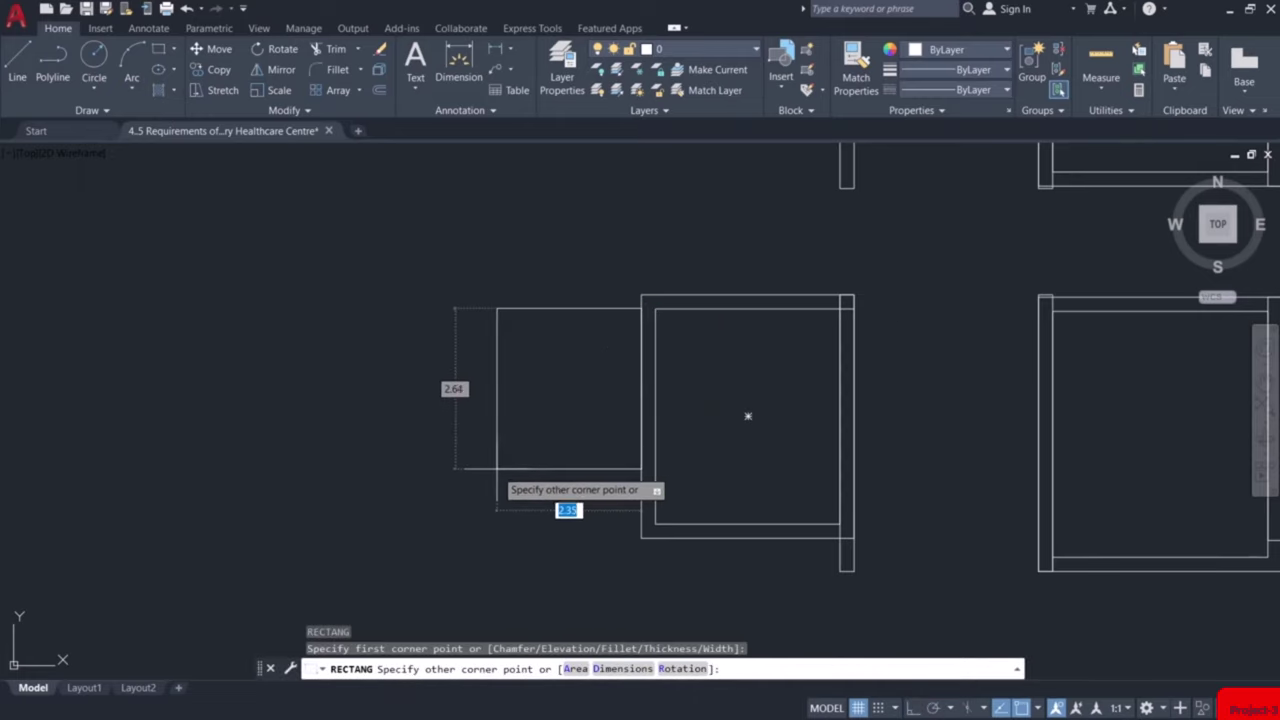
type("d")
key("Return")
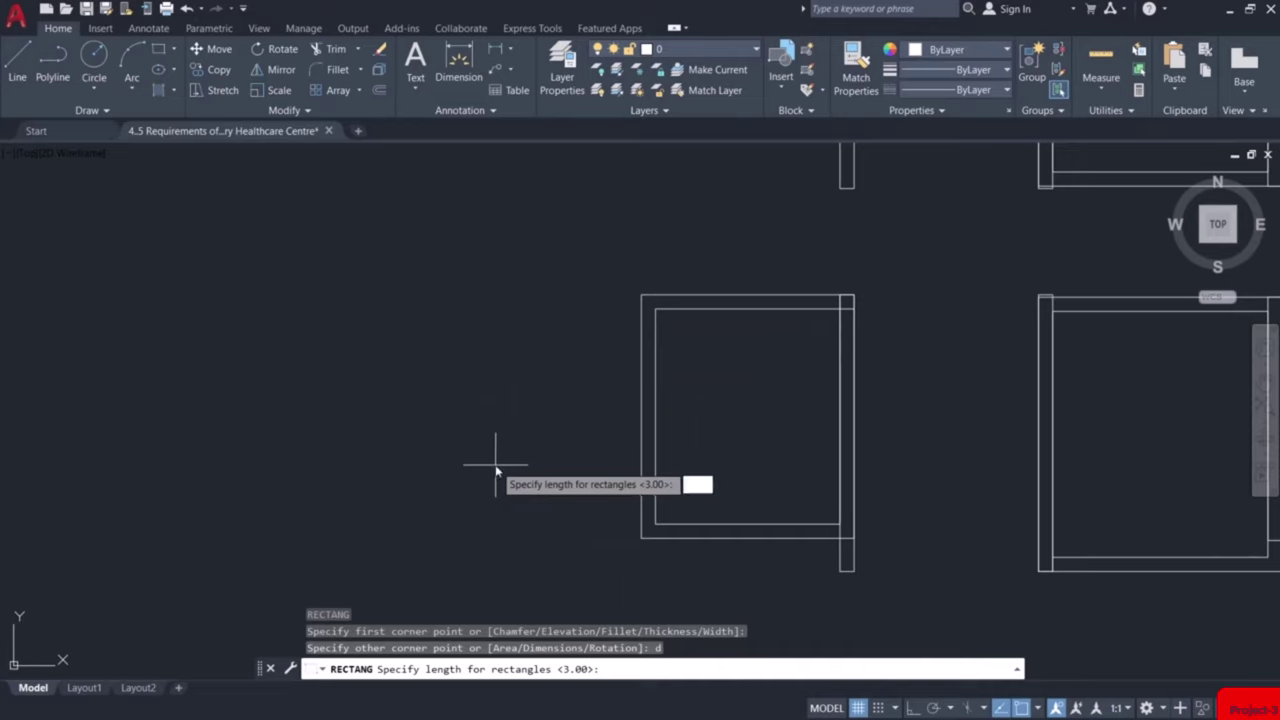
type("3.1")
key("Return")
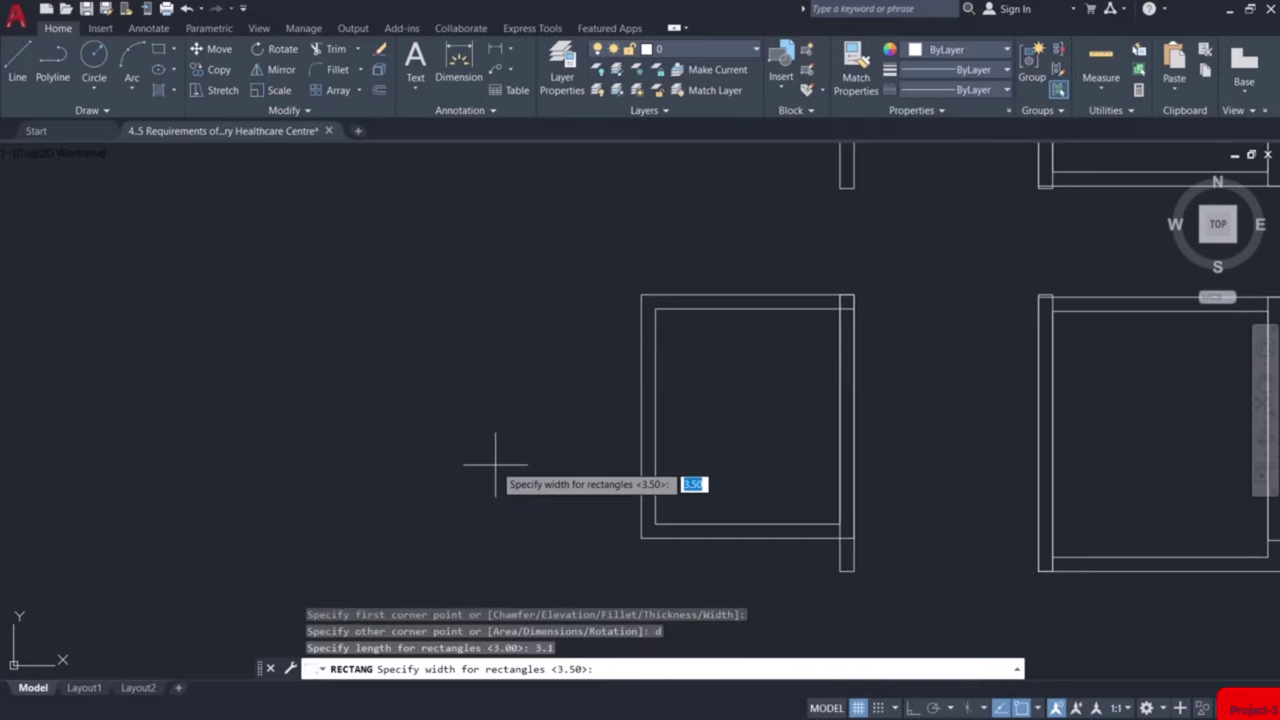
key("Return")
left_click(495, 464)
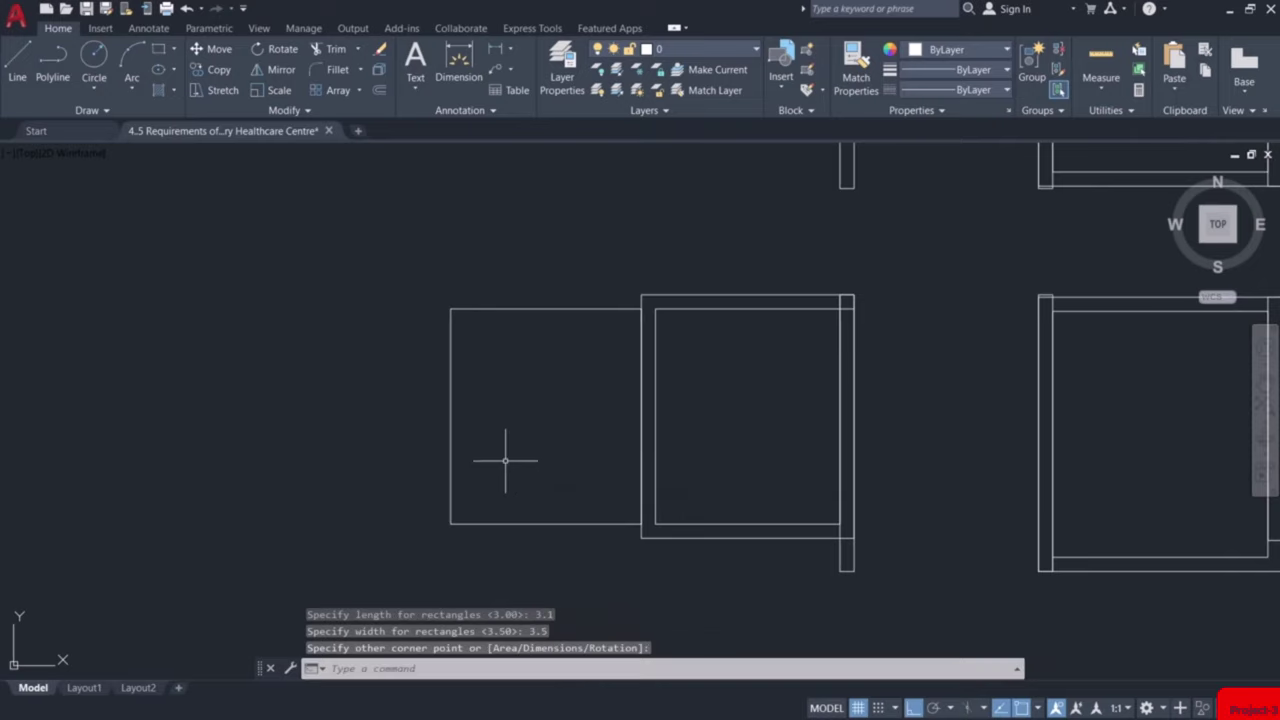
Offset the 3.1 by 3.5 rectangle outward by 0.23 to form its walls
type("o")
key("Return")
key("Return")
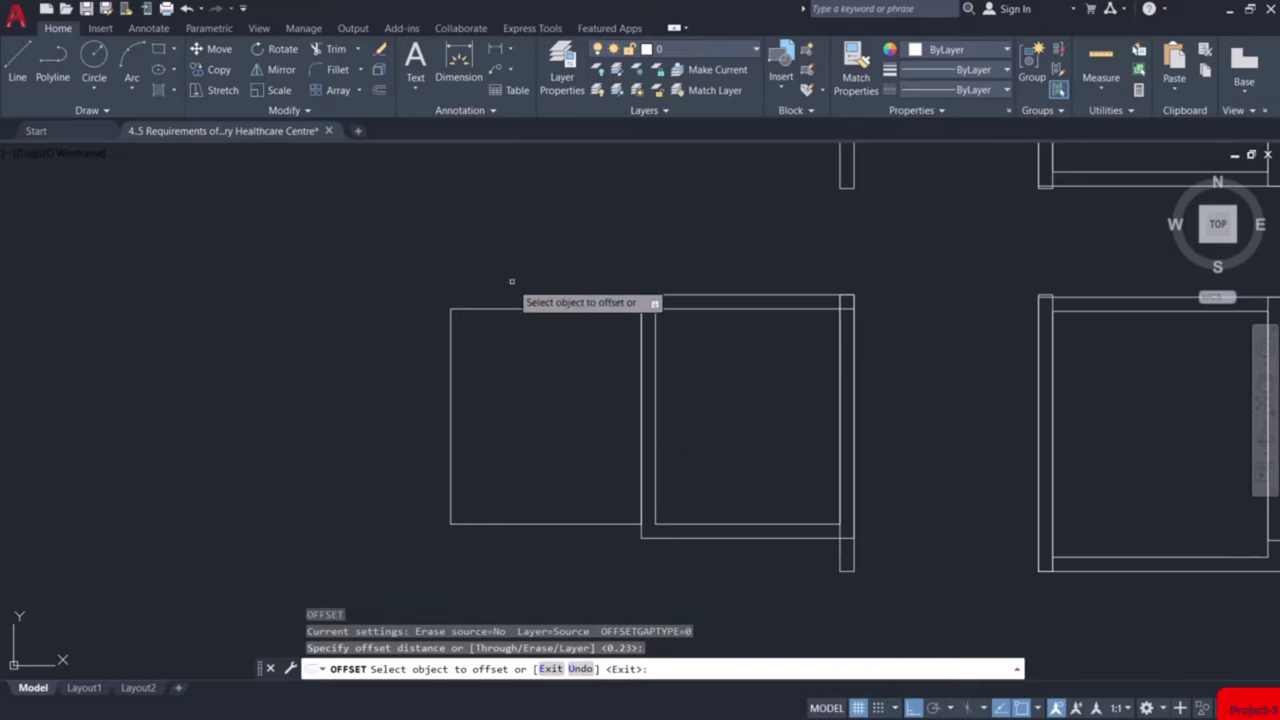
left_click(515, 310)
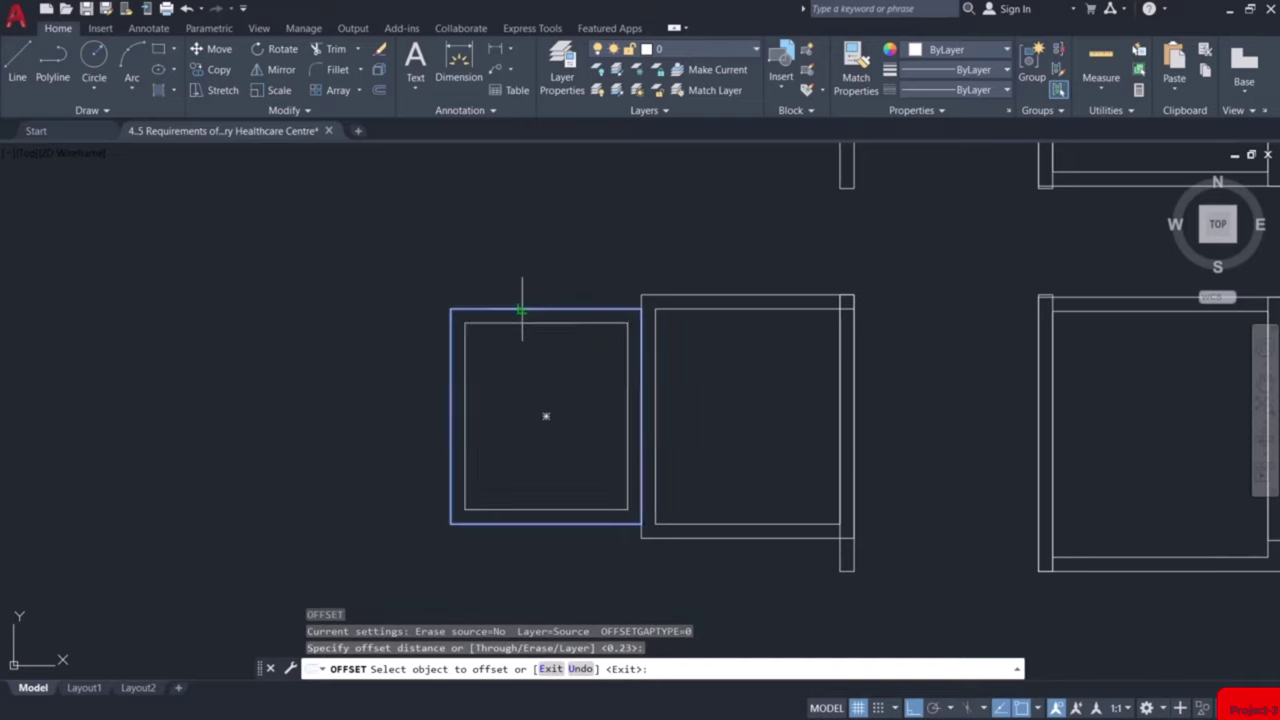
left_click(530, 265)
mouse_move(520, 337)
middle_mouse_down()
mouse_move(610, 330)
mouse_move(577, 356)
mouse_move(769, 405)
middle_mouse_up()
key("Escape")
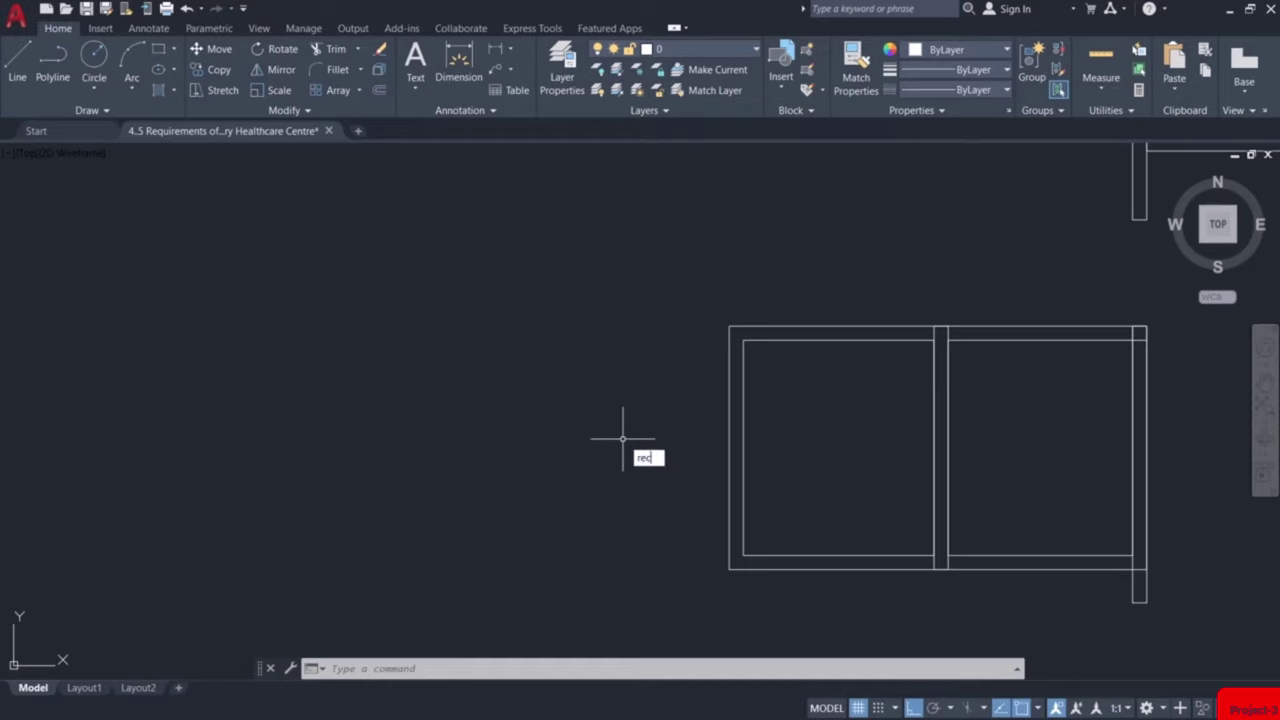
Draw a rectangle 5.5 long and 3.5 wide leftward from the 3.1-long room's outer left wall, level with its inner top edge
key("Return")
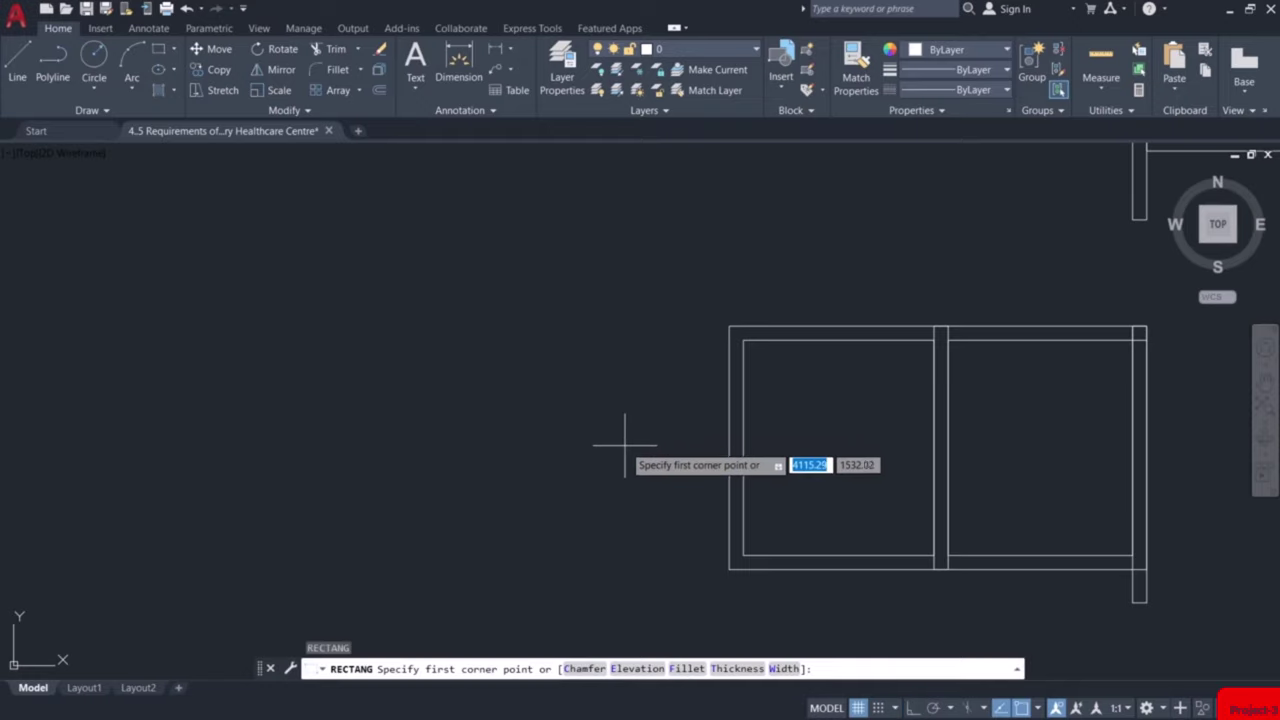
left_click(738, 340)
scroll(738, 340, "down", 2)
type("d")
key("Return")
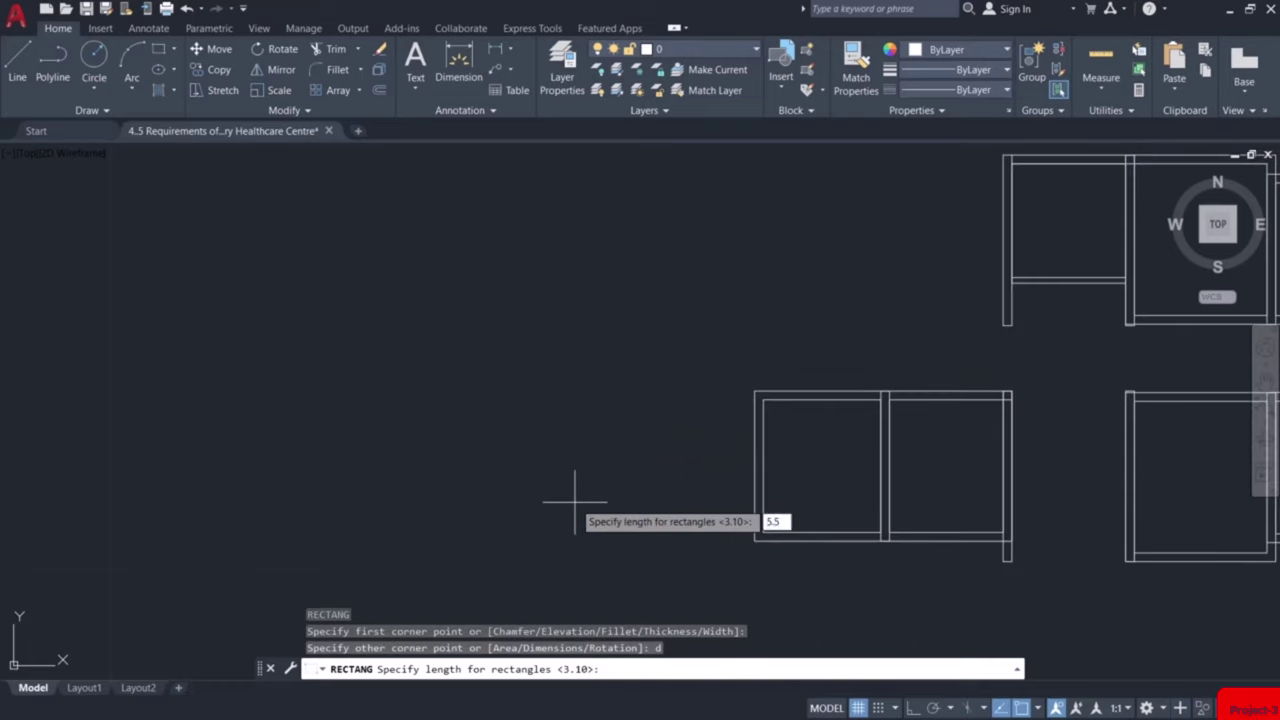
type("5.5")
key("Return")
type("3.5")
key("Return")
left_click(575, 503)
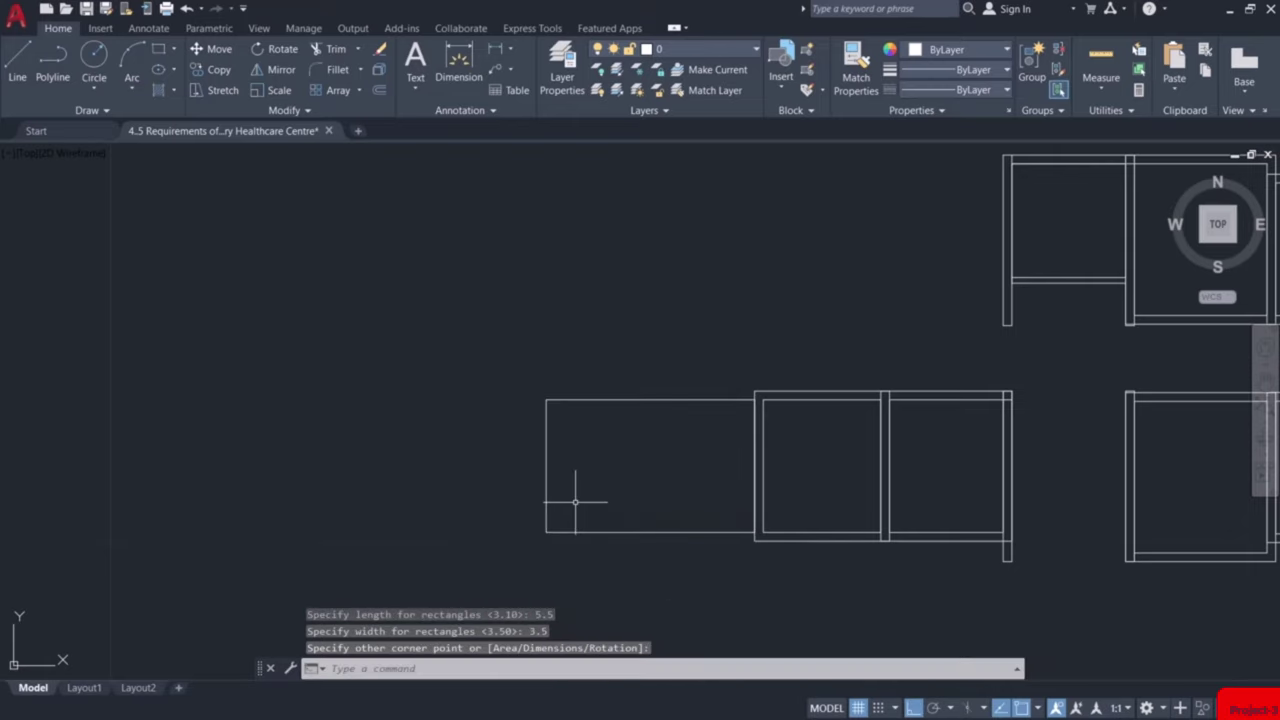
Offset the 5.5 by 3.5 rectangle outward by 0.23 to form its walls
type("o")
key("Return")
key("Return")
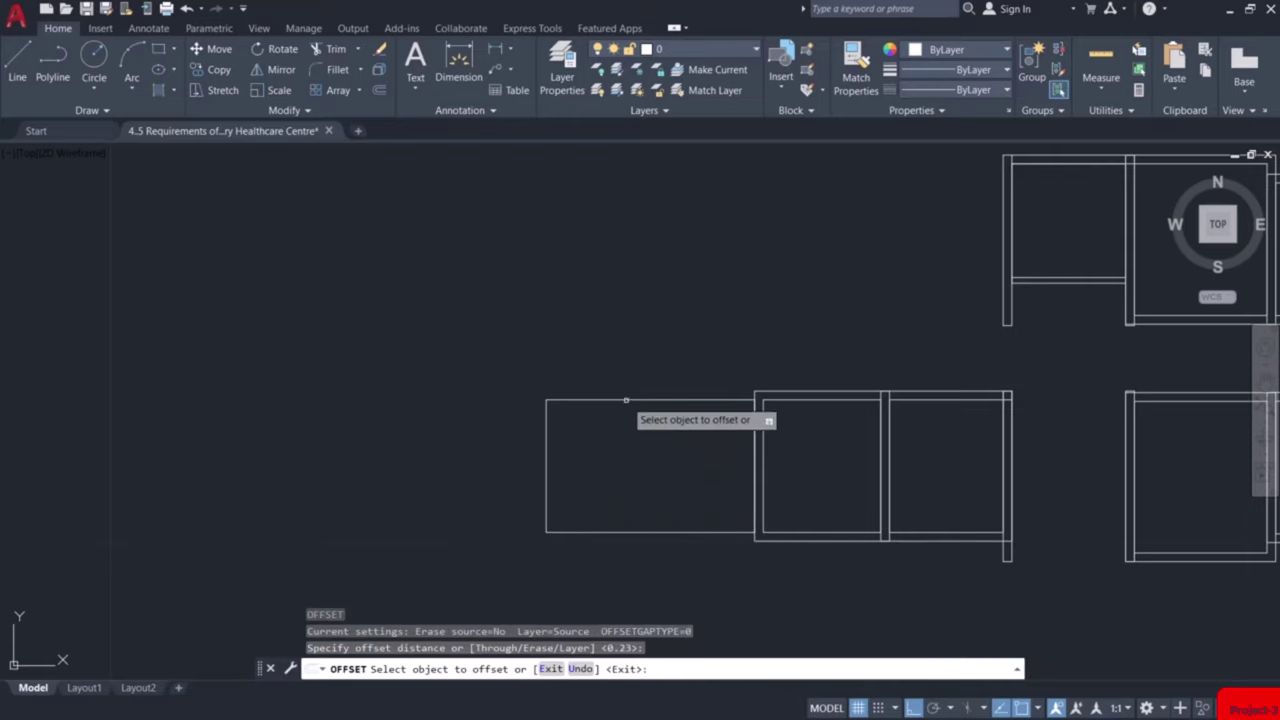
left_click(623, 400)
left_click(628, 388)
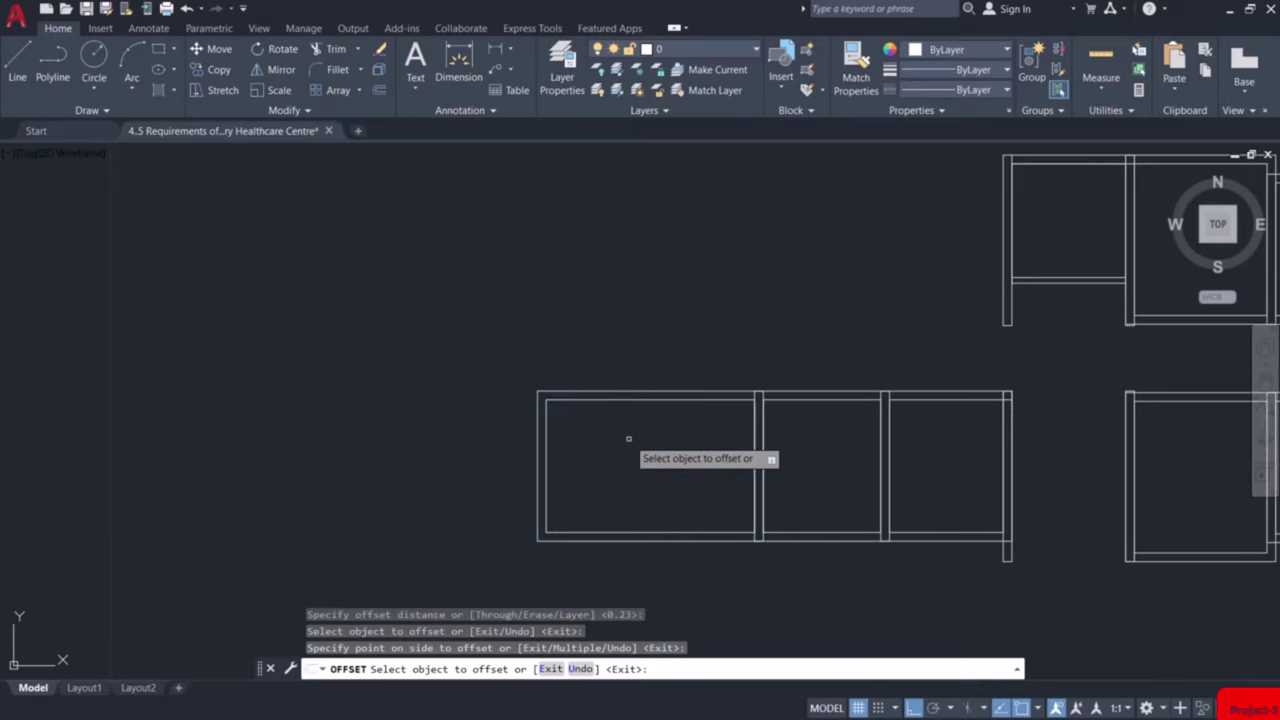
key("Escape")
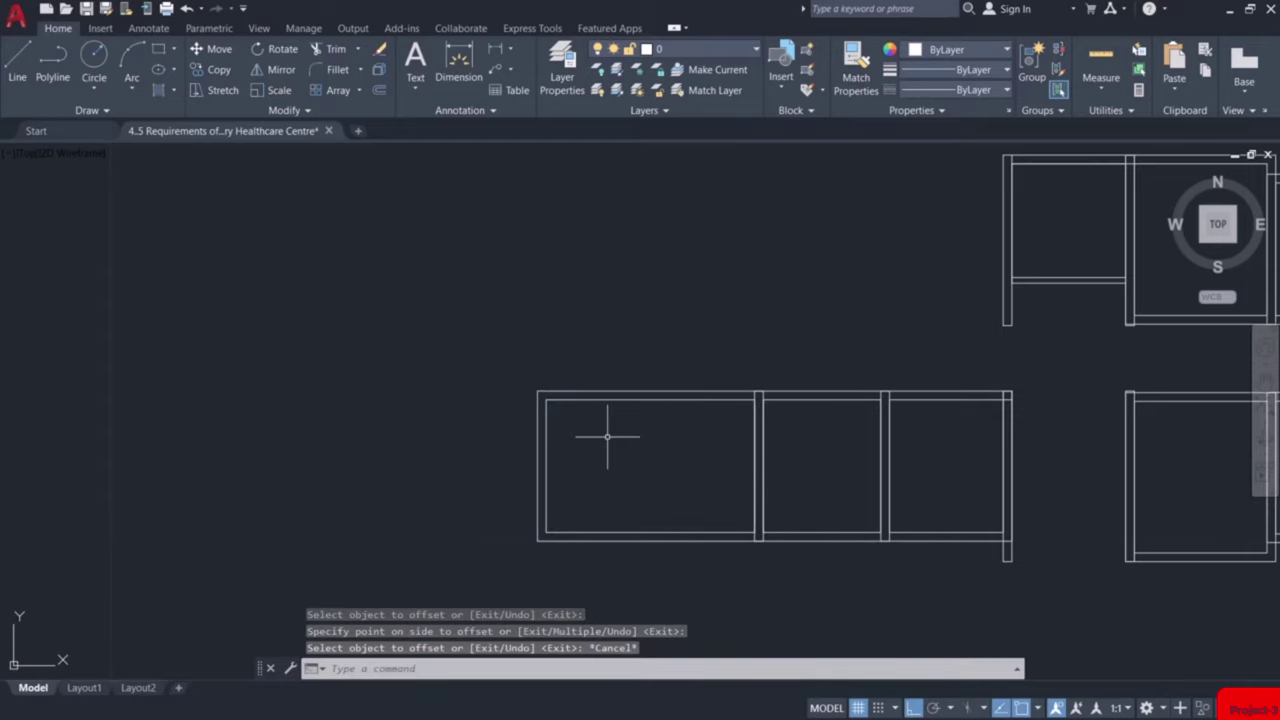
Draw a rectangle 1.5 long and 1.8 wide upward from the 5.5-long room's outer top wall line, aligned with its inner left wall
scroll(610, 440, "up", 2)
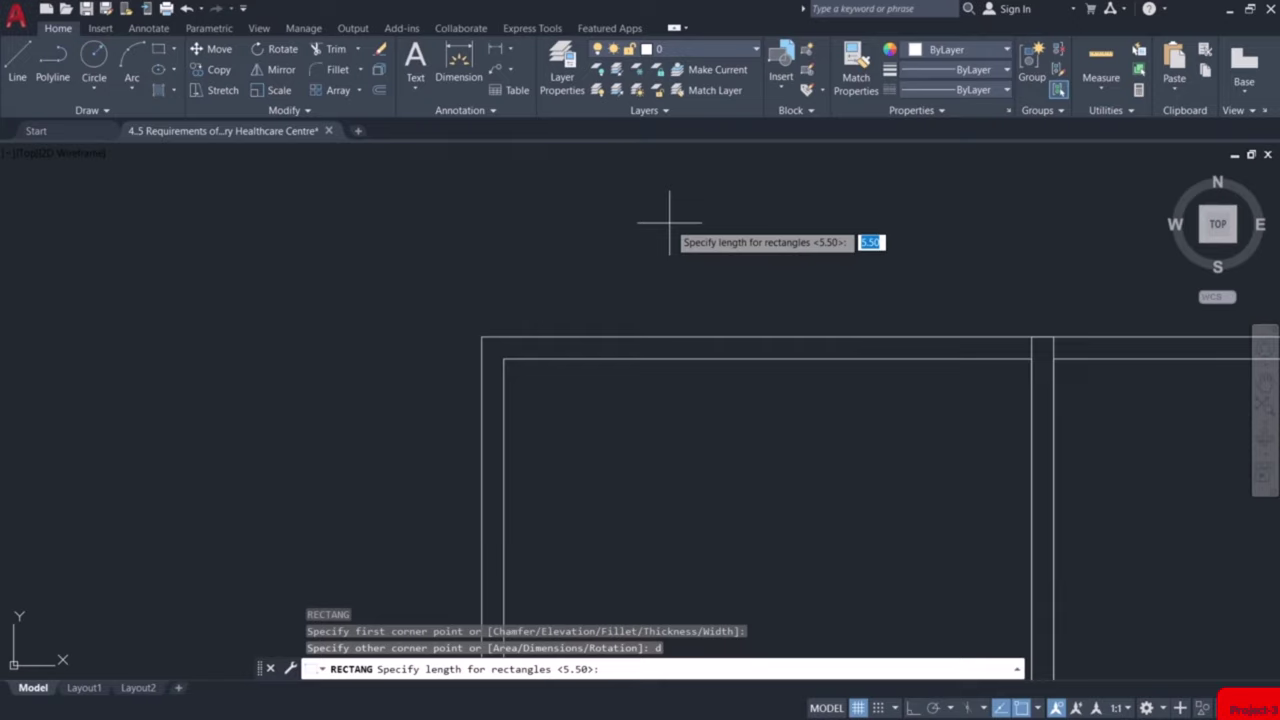
key("Return")
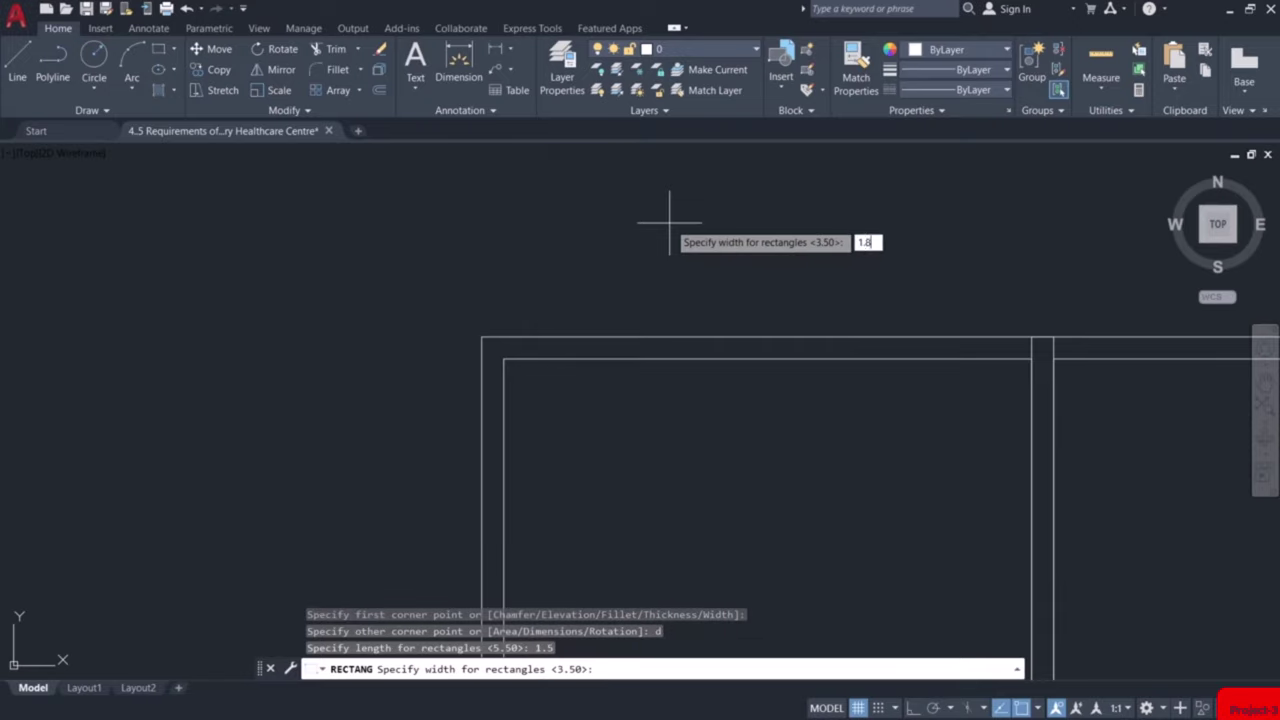
type("1.8")
key("Return")
left_click(679, 223)
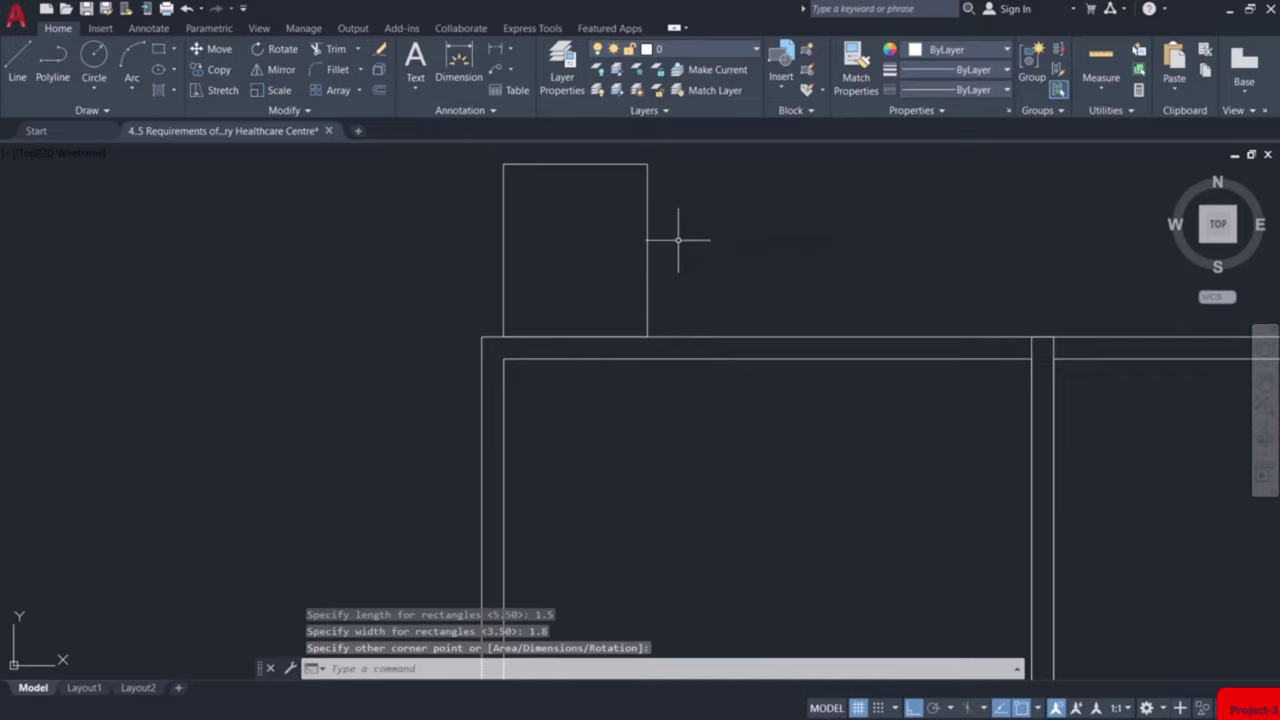
Offset the 1.5 by 1.8 rectangle outward by 0.23 to form the small room's walls
type("o")
key("Return")
key("Return")
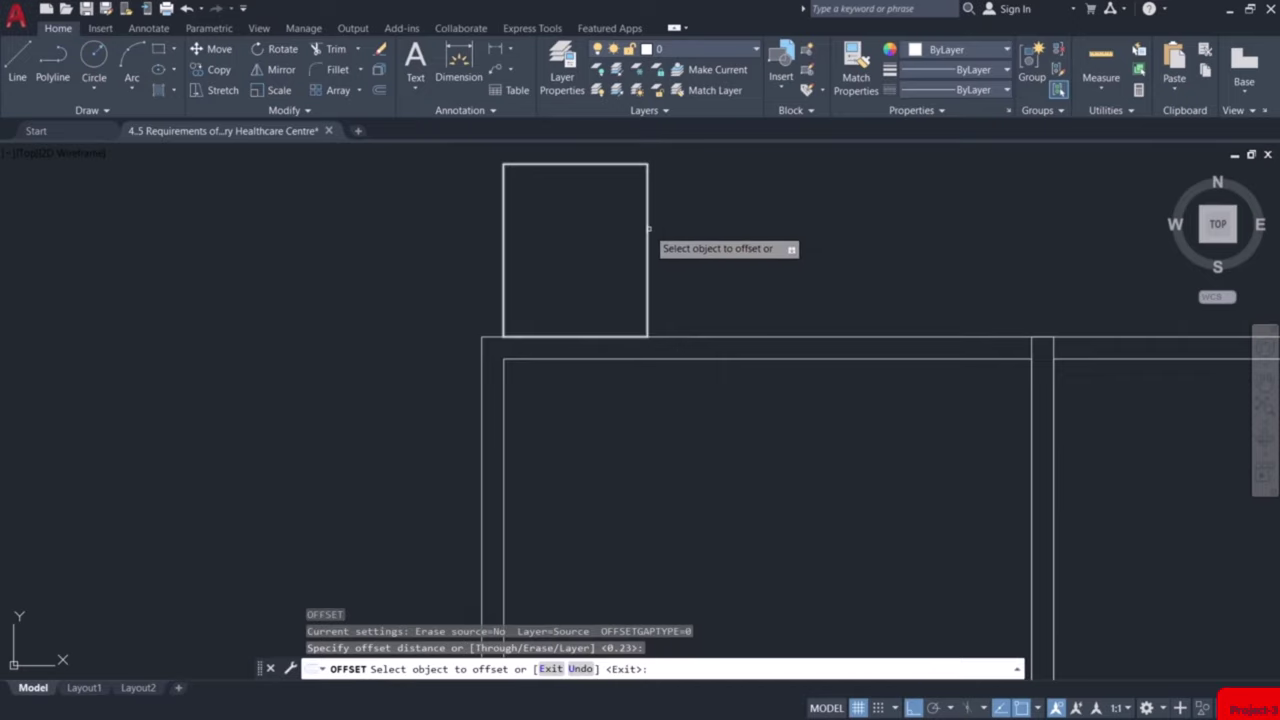
left_click(647, 230)
left_click(700, 236)
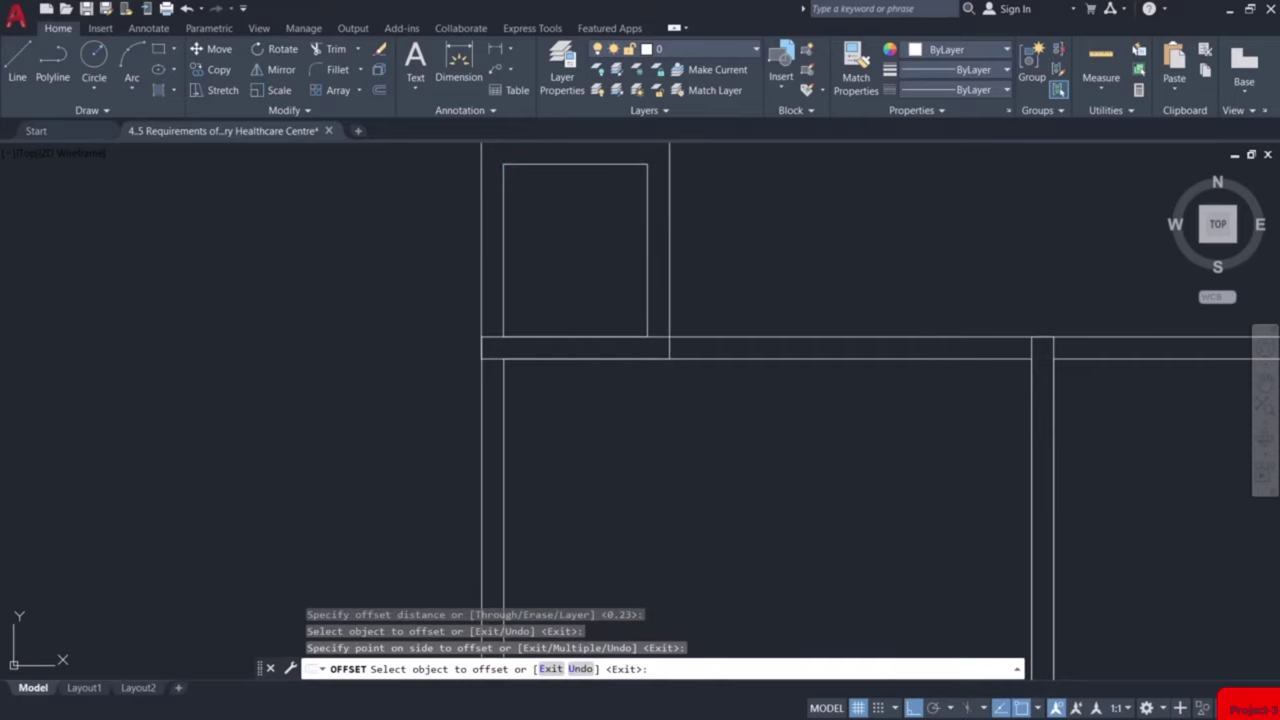
key("Escape")
scroll(725, 246, "down", 2)
mouse_move(733, 247)
middle_mouse_down()
mouse_move(666, 274)
mouse_move(533, 246)
middle_mouse_up()
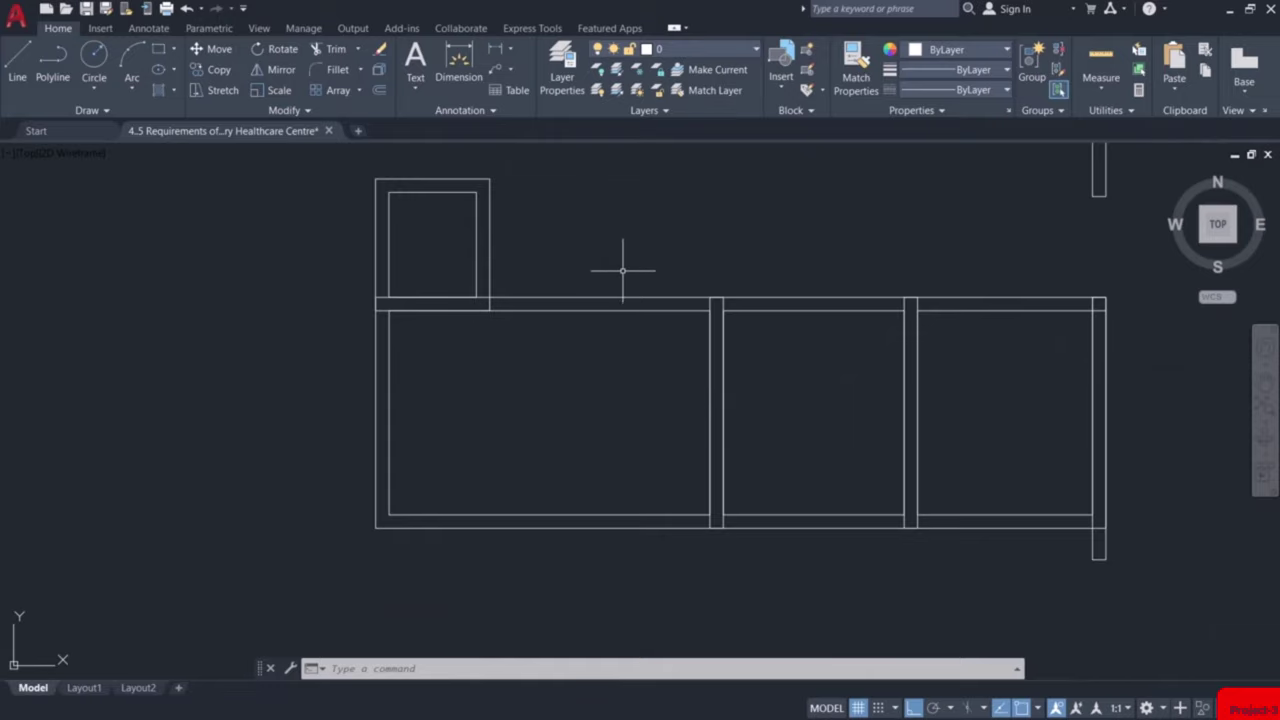
Copy the 5.5-long room with its attached small room straight upward so the copy's outer bottom-left corner meets the small room's outer top-left corner
middle_click_drag(660, 195, 660, 231)
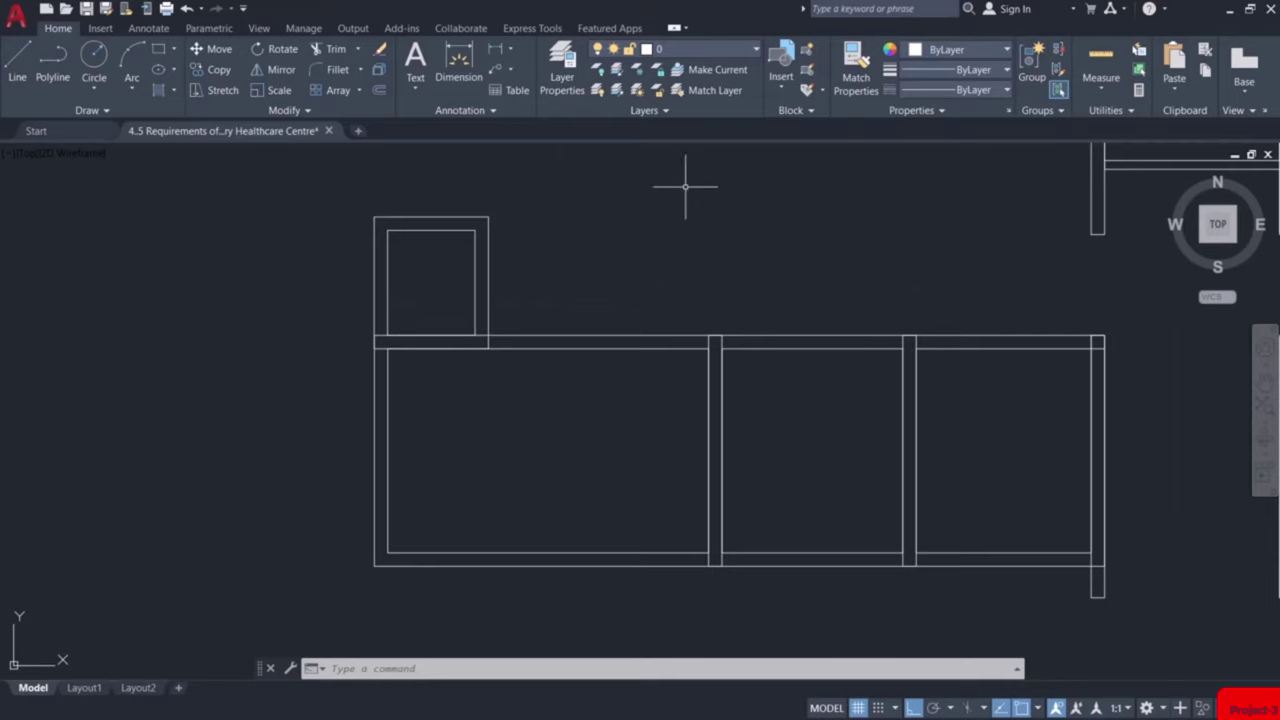
left_click(679, 187)
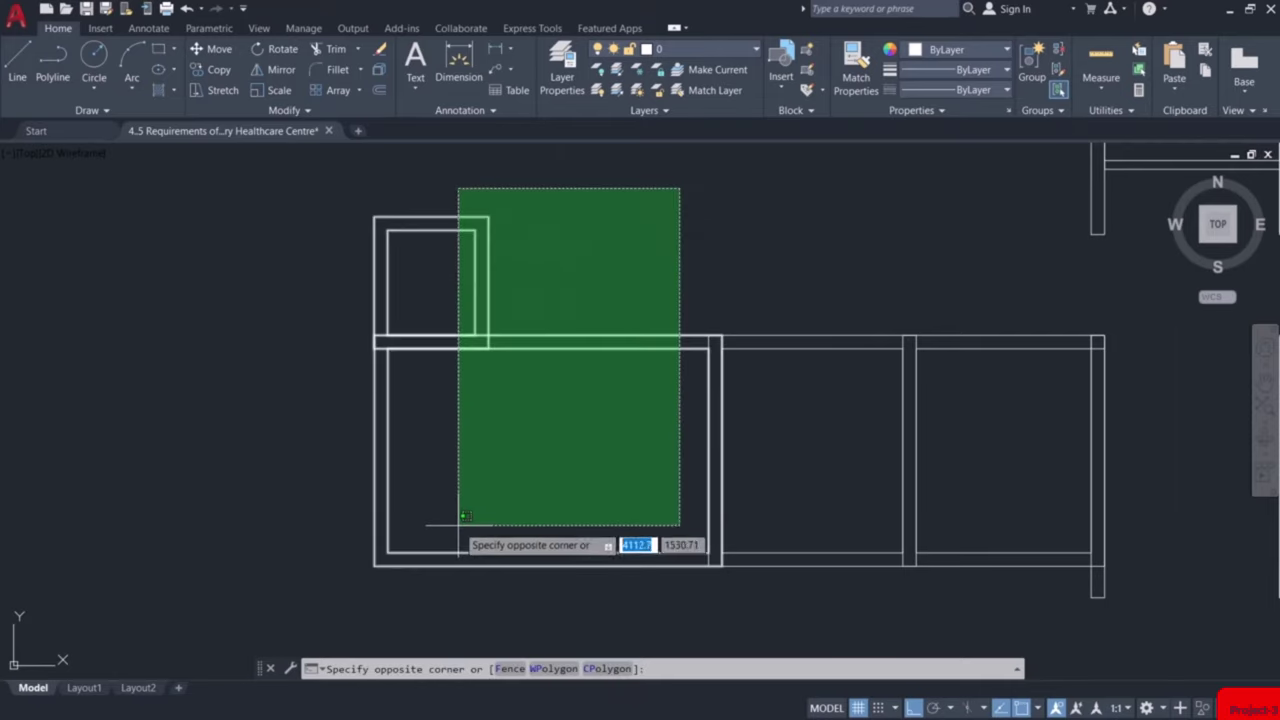
left_click(328, 596)
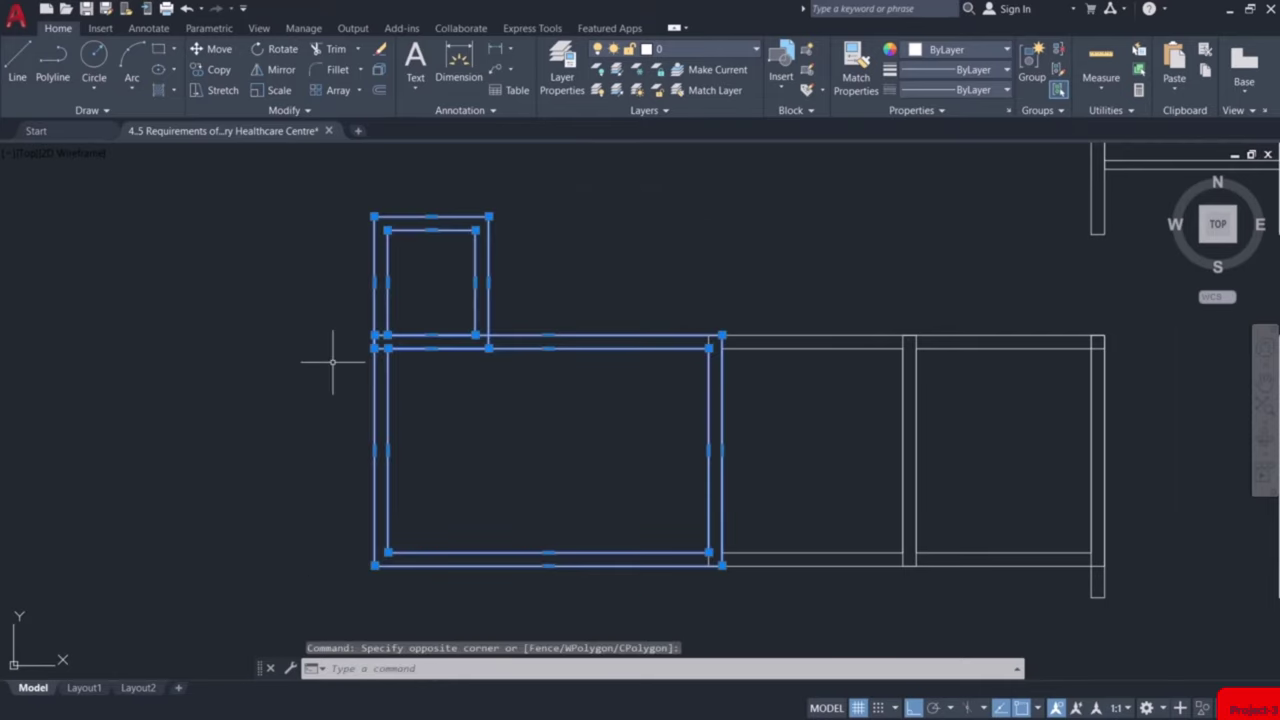
left_click(221, 70)
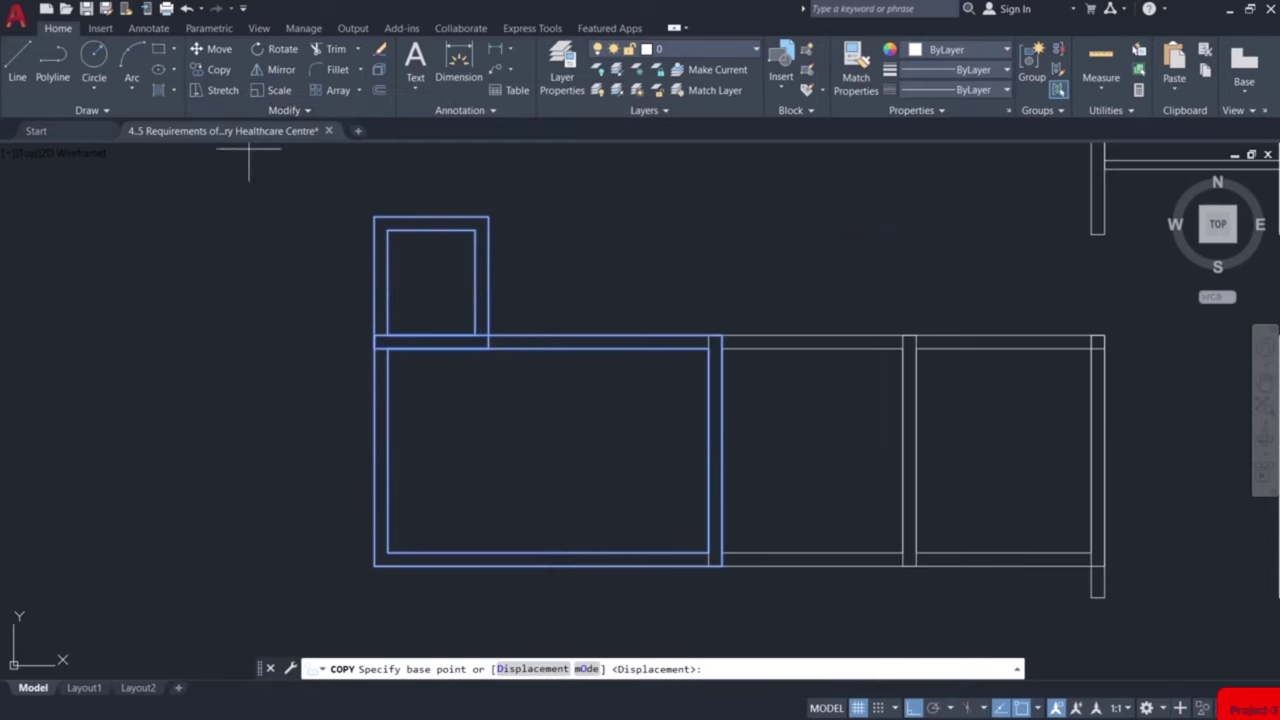
scroll(357, 590, "up", 4)
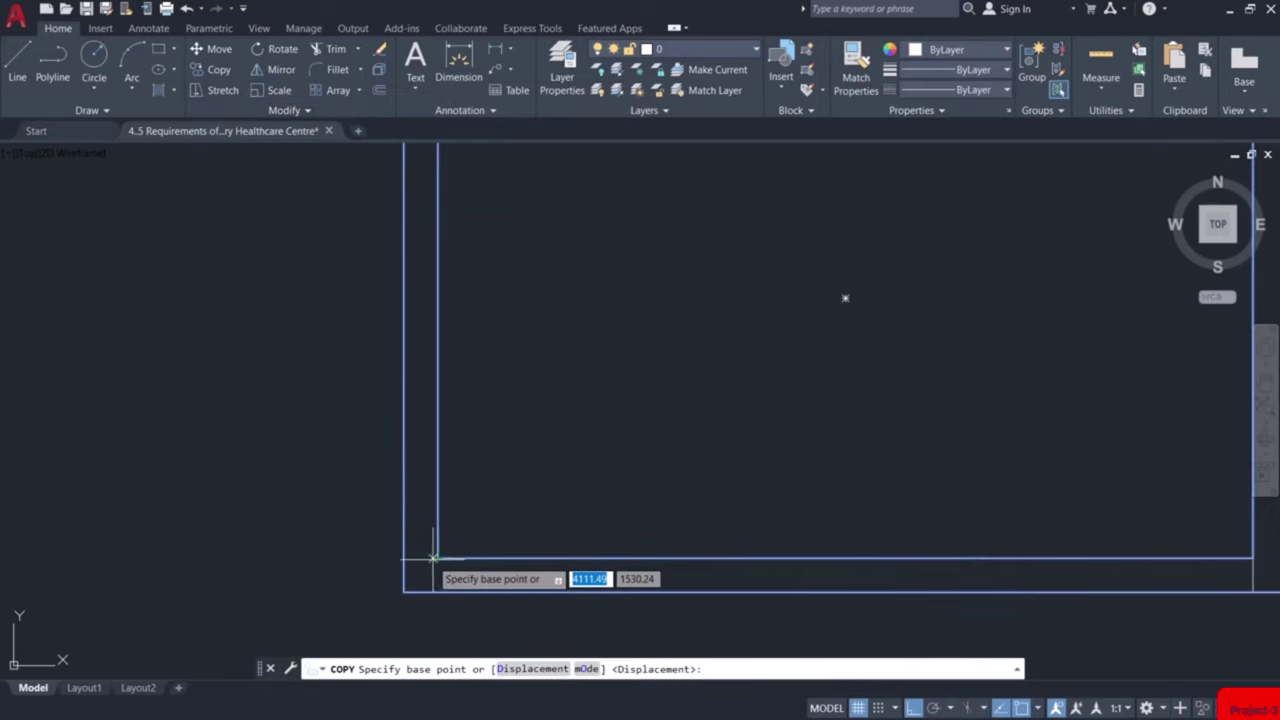
left_click(403, 560)
scroll(403, 560, "down", 3)
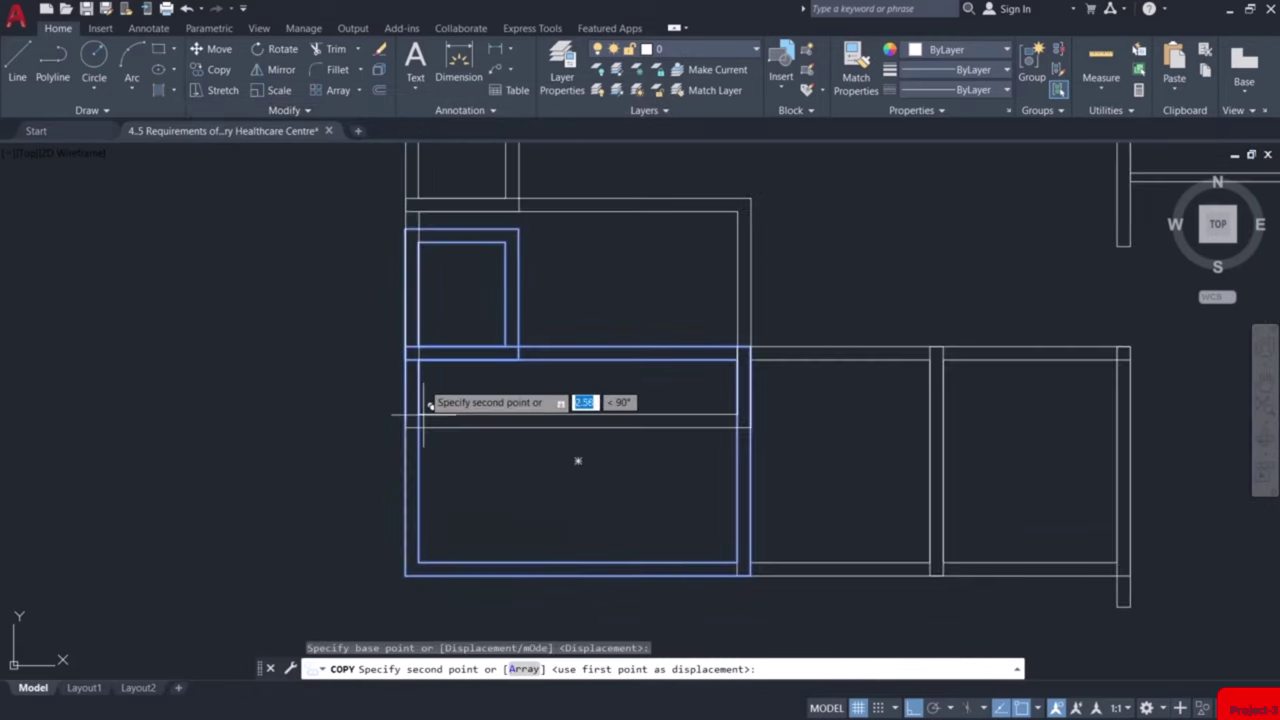
scroll(406, 224, "up", 4)
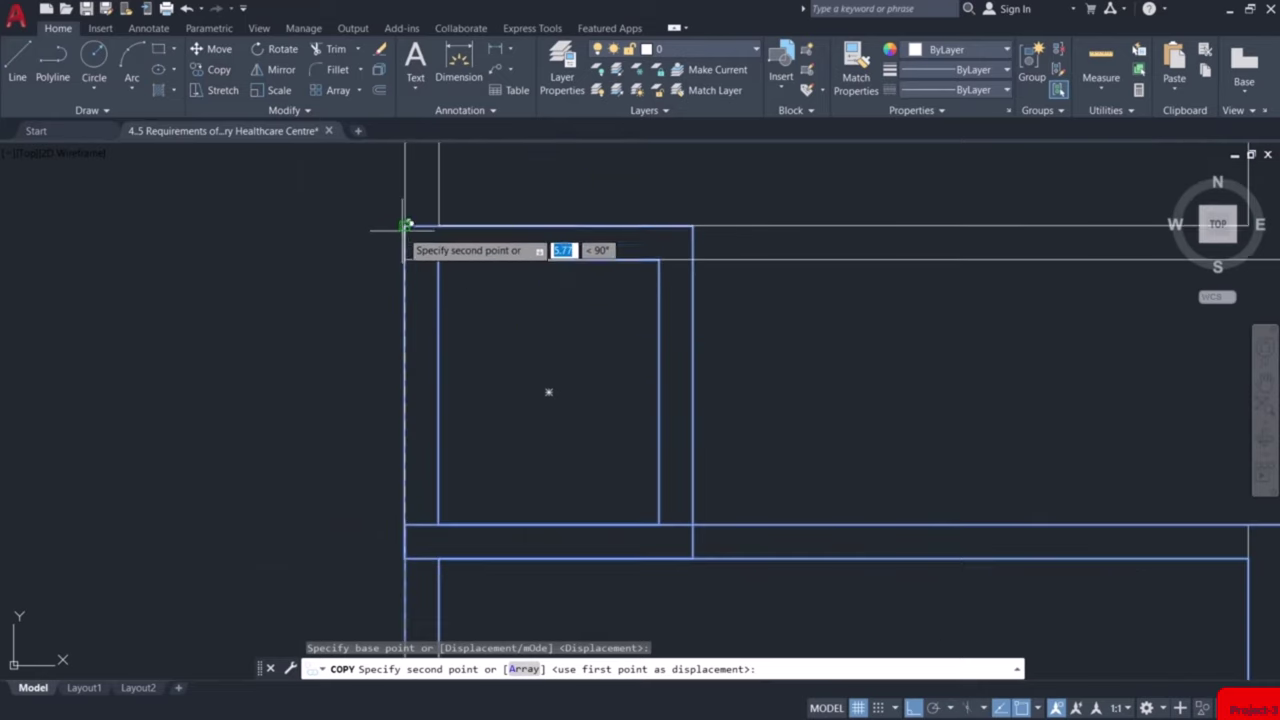
left_click(405, 225)
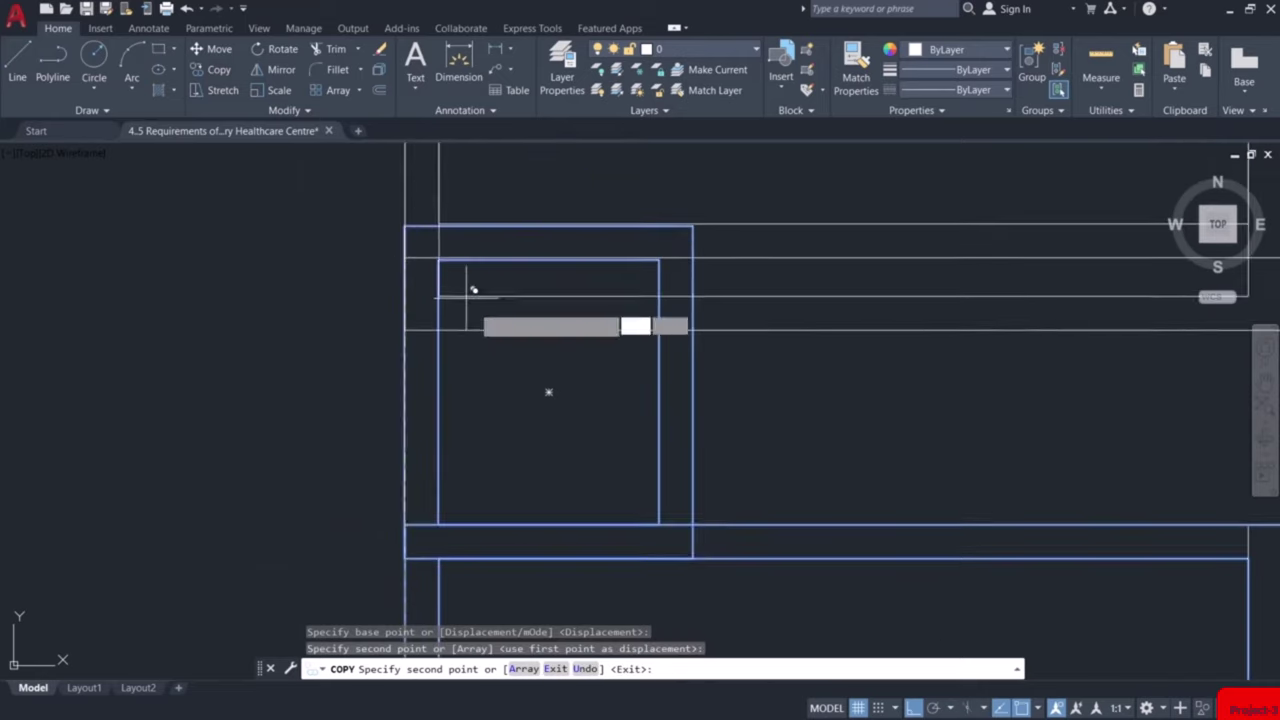
scroll(471, 286, "down", 3)
key("Escape")
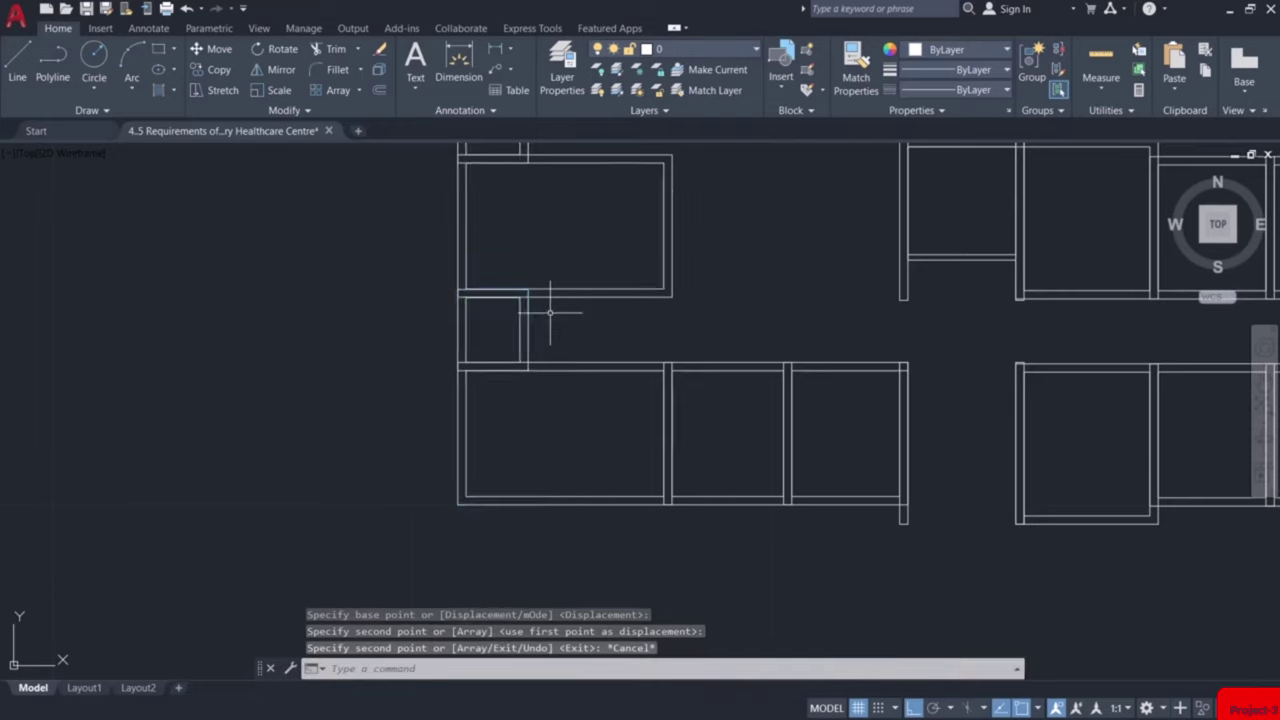
Draw a rectangle from the upper 5.5-long room's outer top-right corner to the outer top-right corner of the small room above it
scroll(533, 433, "up", 4)
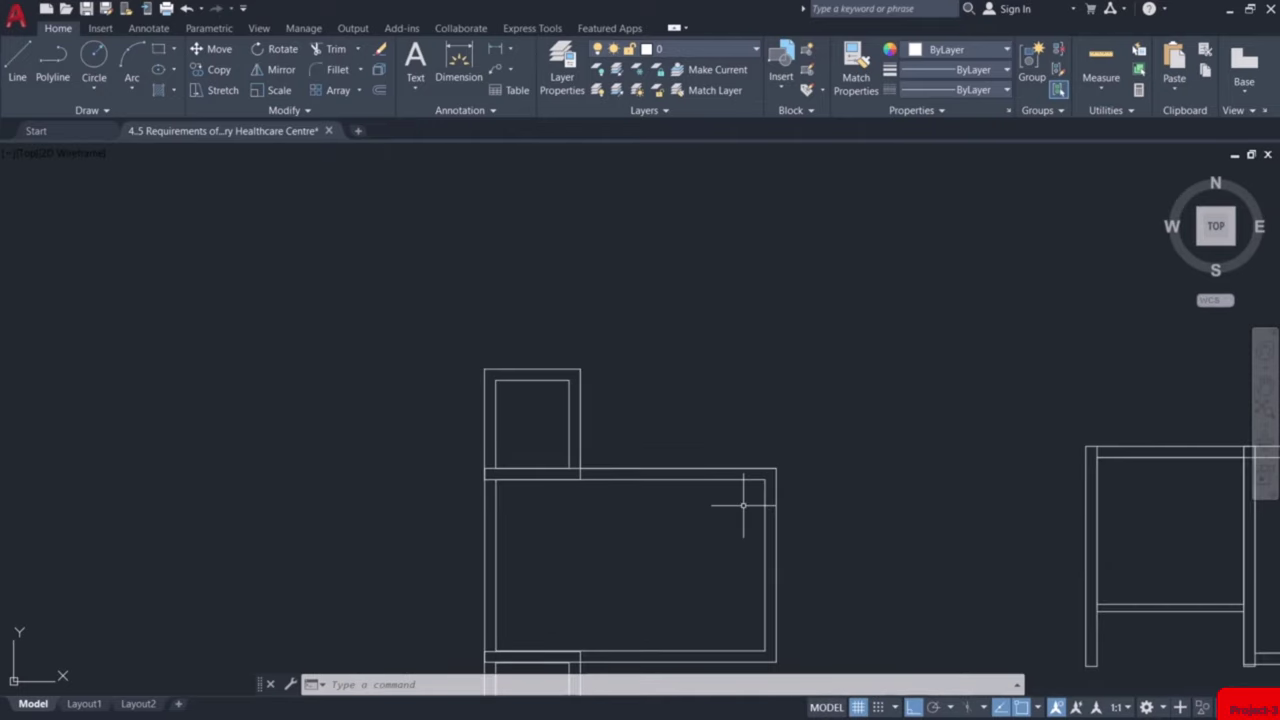
type("rec")
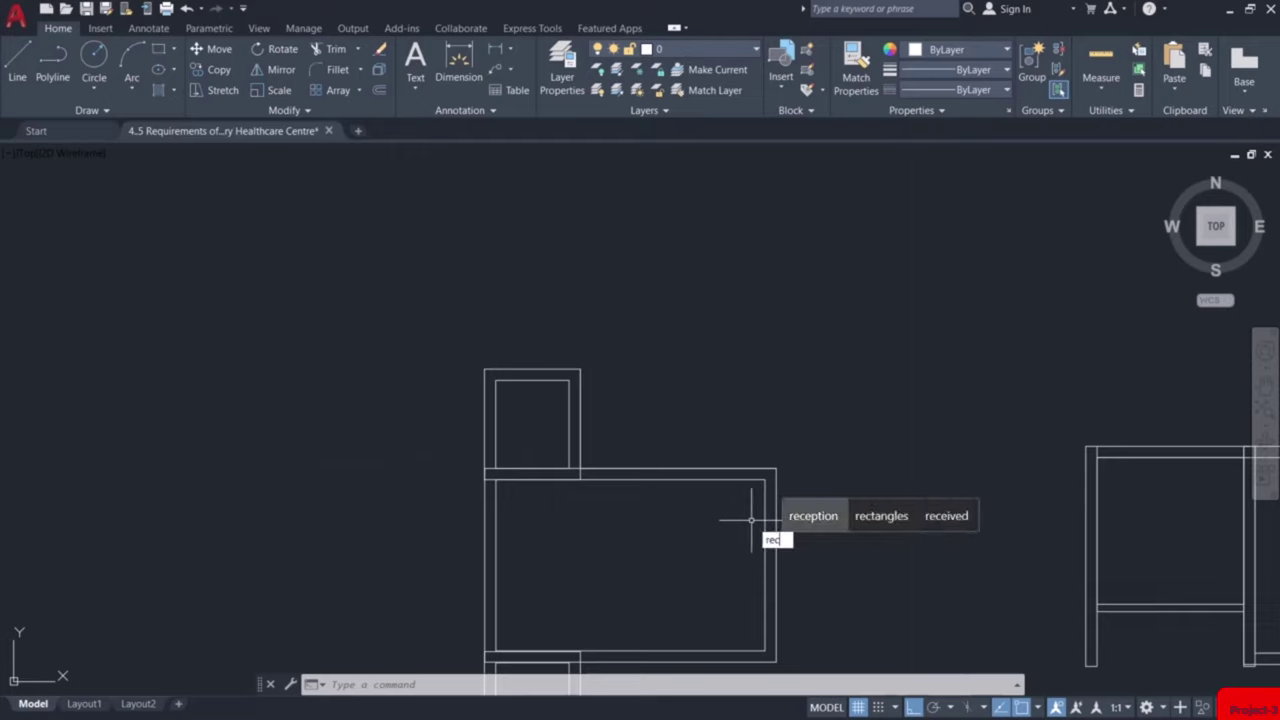
key("Return")
left_click(776, 468)
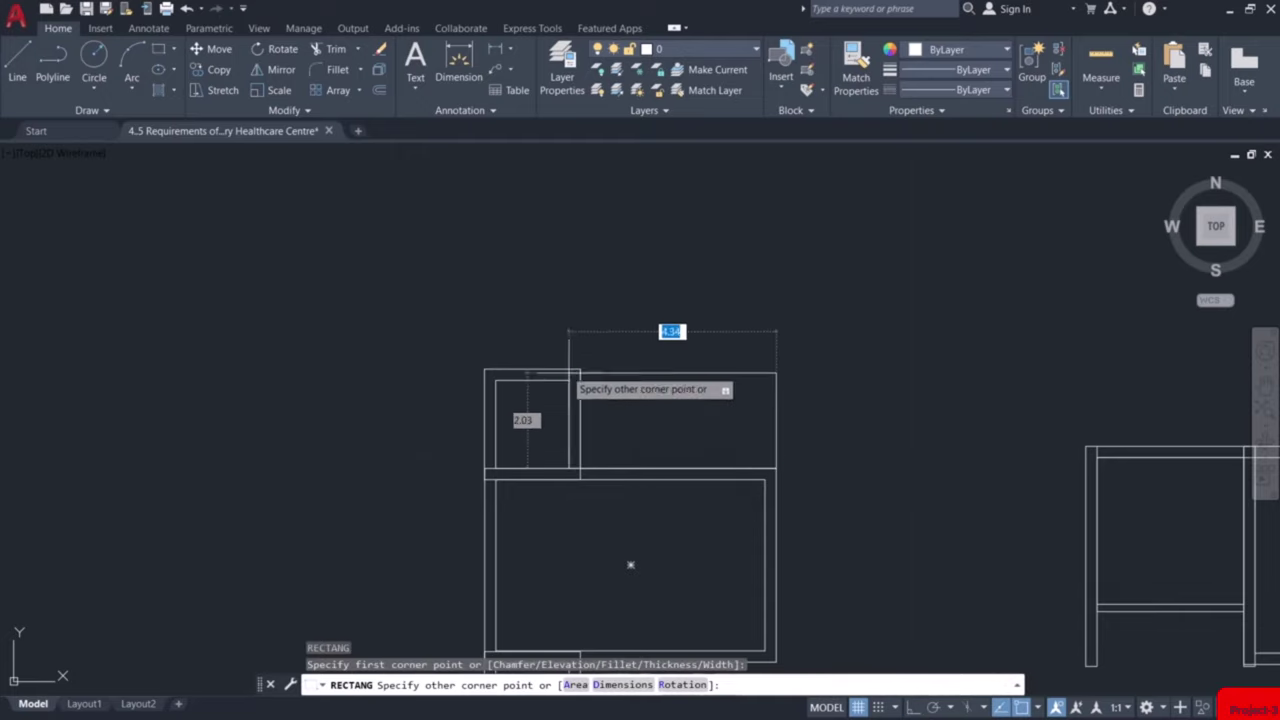
left_click(581, 369)
key("F8")
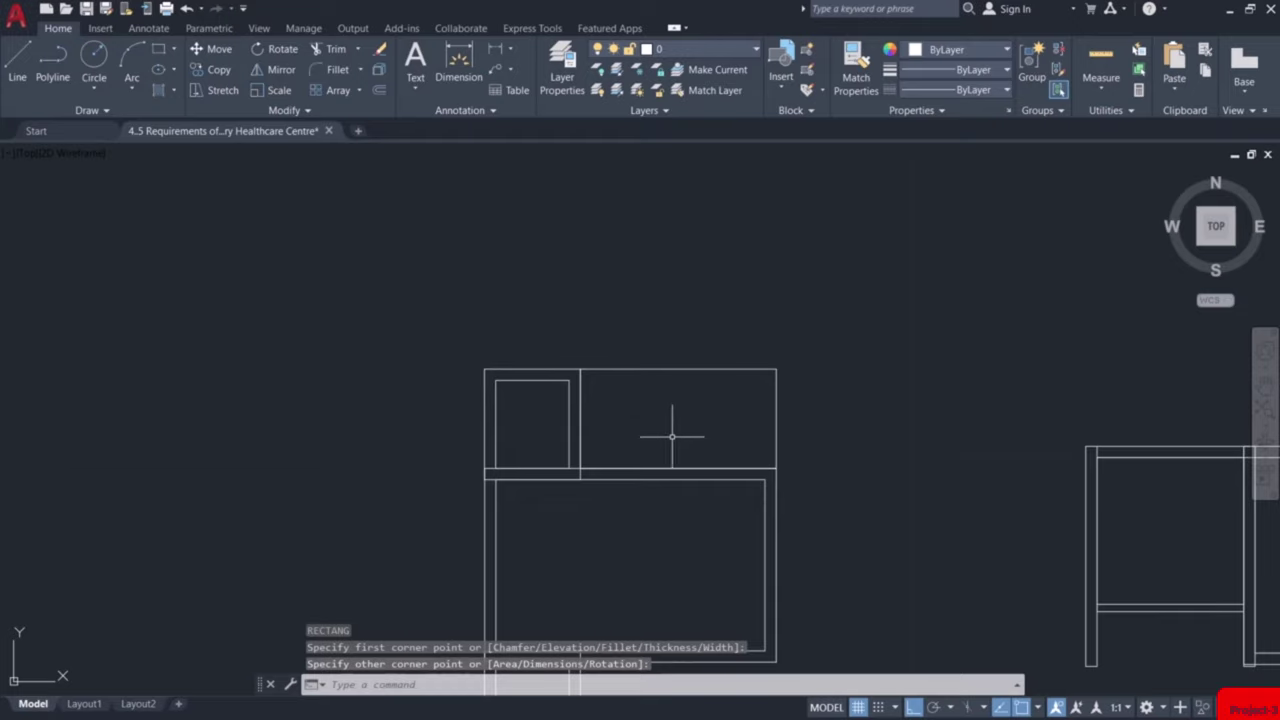
Explode the rectangle beside the upper small room into separate lines
left_click(740, 337)
left_click(716, 388)
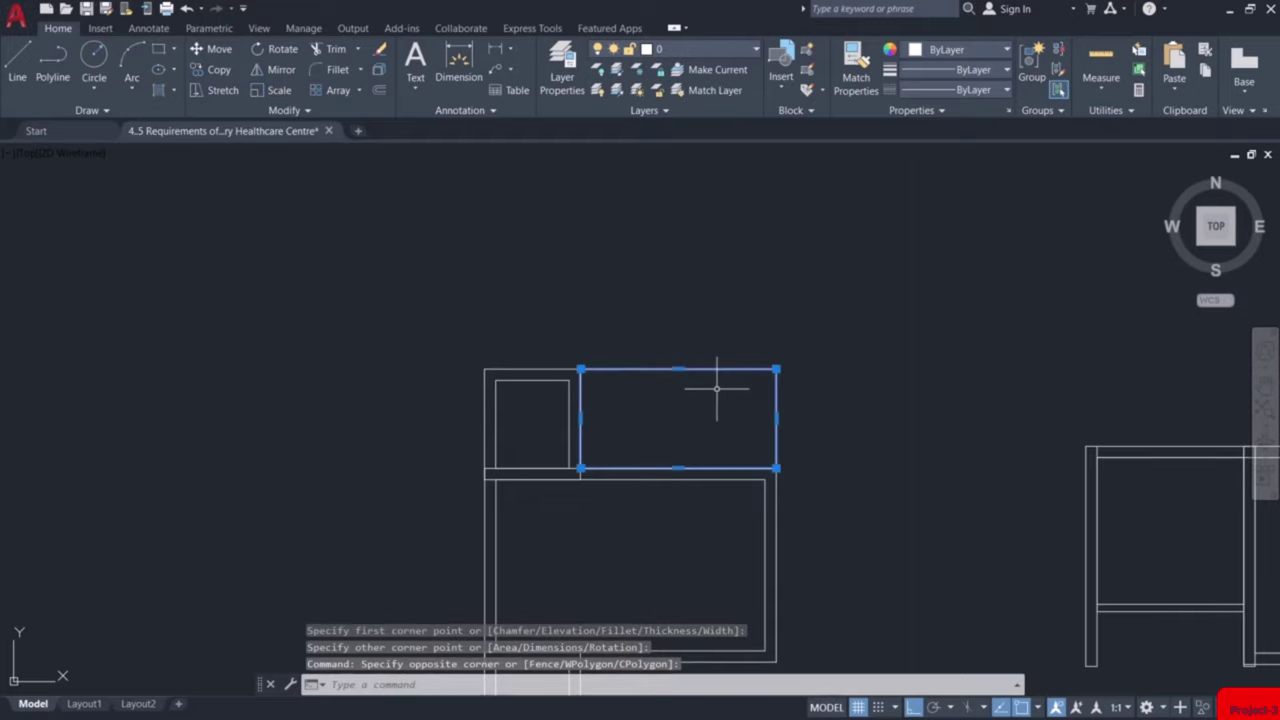
type("x")
key("Return")
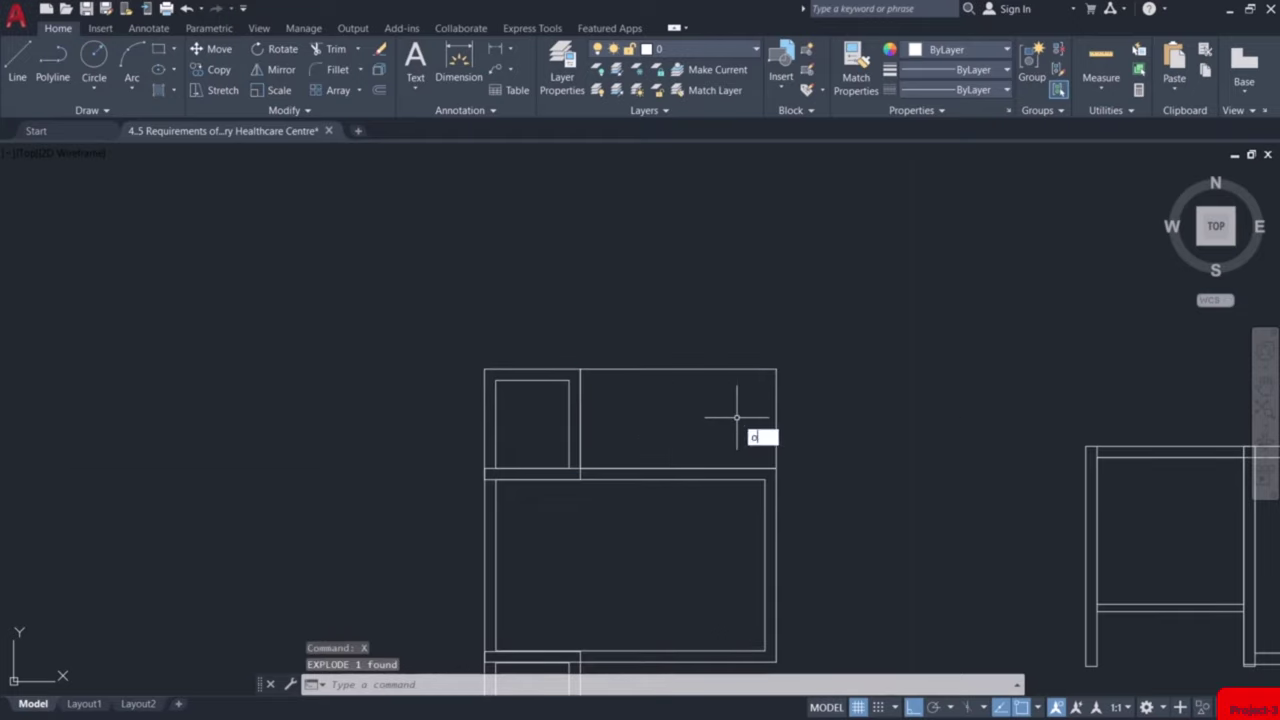
Offset the exploded rectangle's top and right edges inward by 0.23 to form its walls
type("o")
key("Return")
key("Return")
scroll(723, 372, "up", 3)
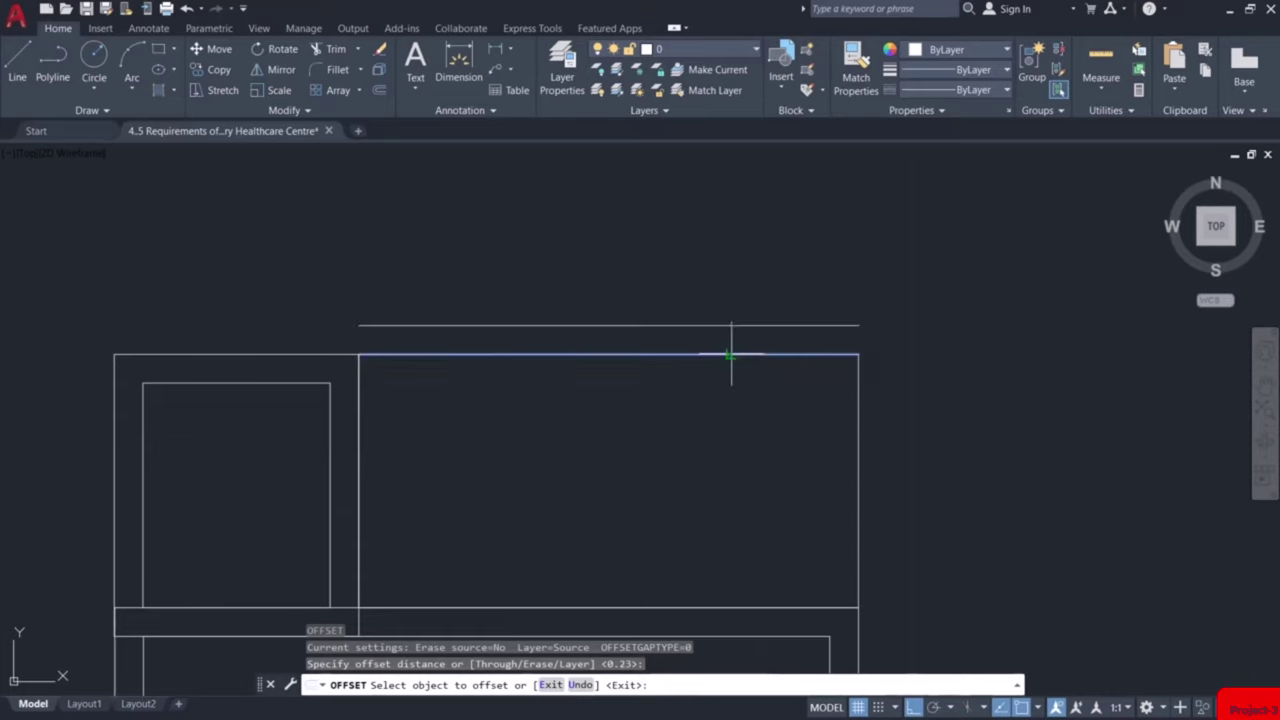
left_click(731, 354)
left_click(769, 406)
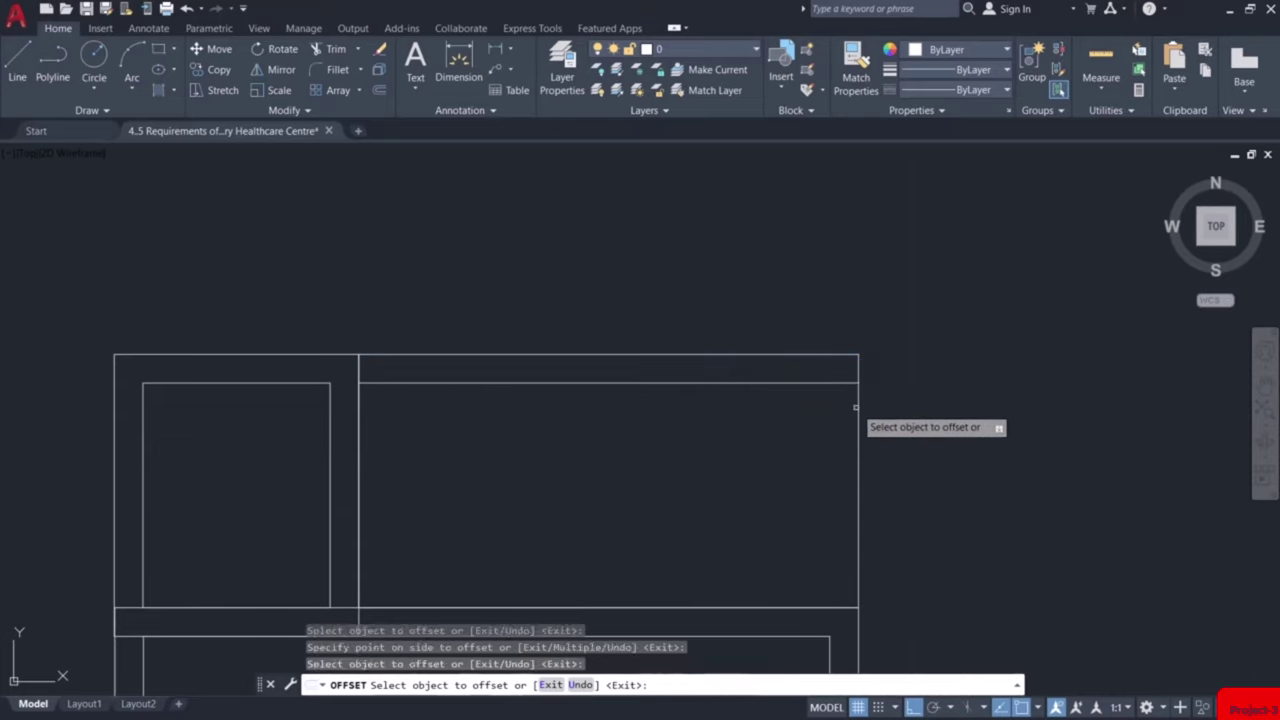
key("Escape")
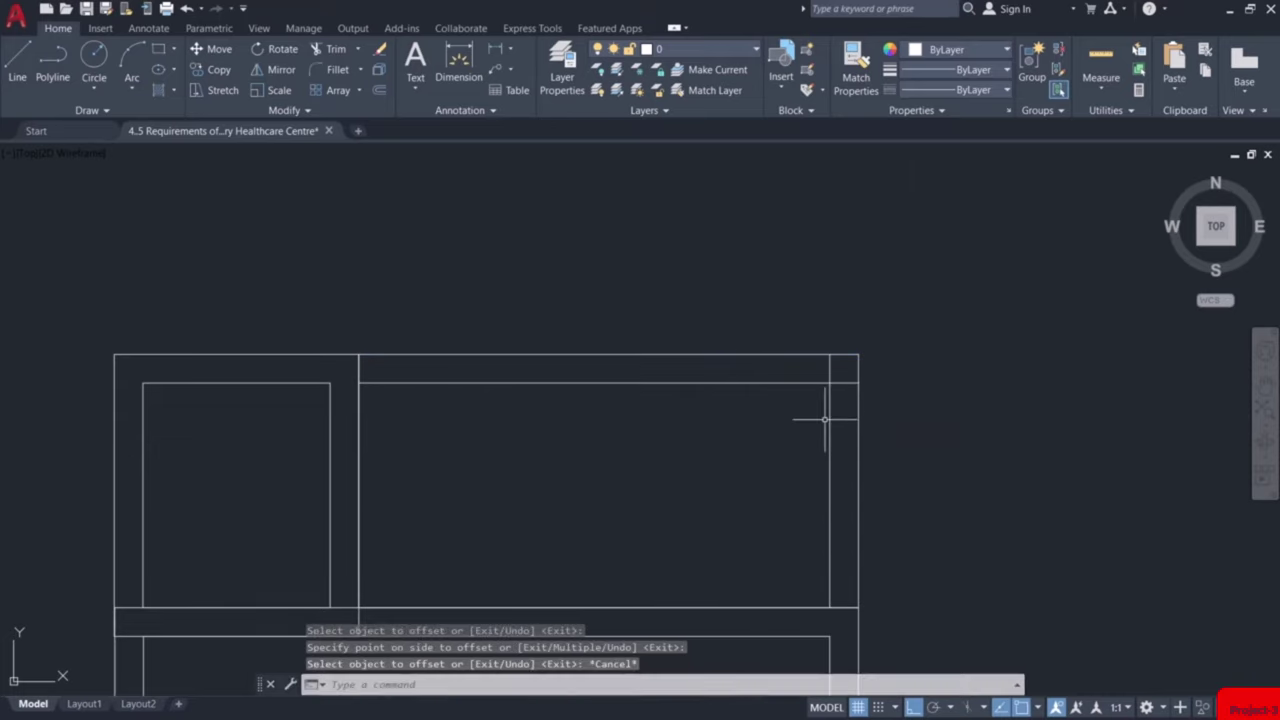
Draw a rectangle 3.8 long and 4.2 wide up and leftward from the outer top wall line, starting at the right wall's inner face
scroll(825, 420, "down", 4)
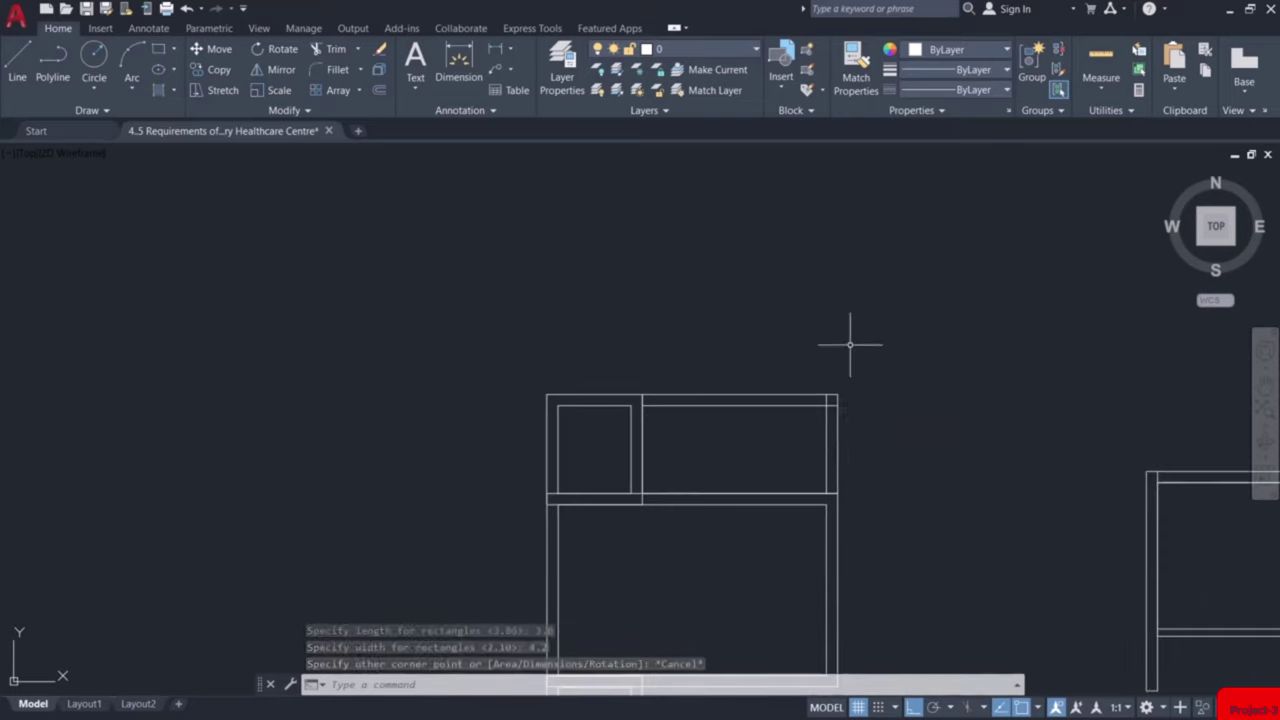
type("rec")
key("Return")
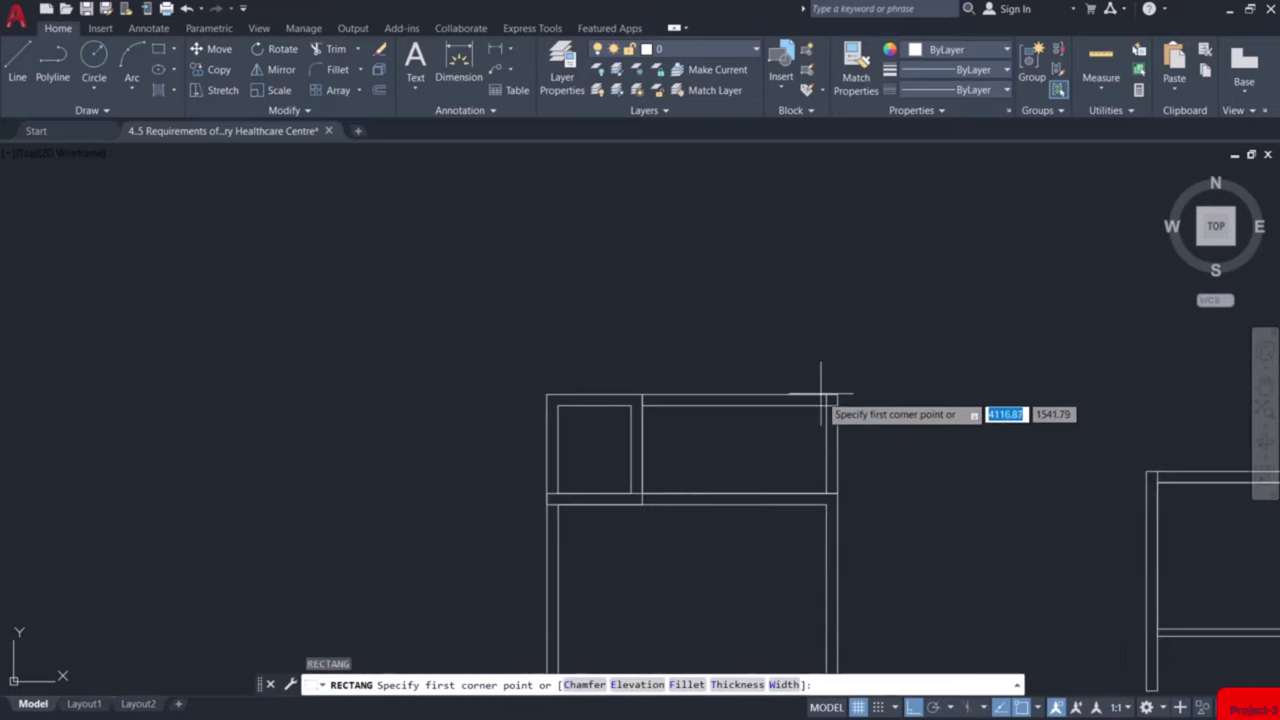
left_click(826, 396)
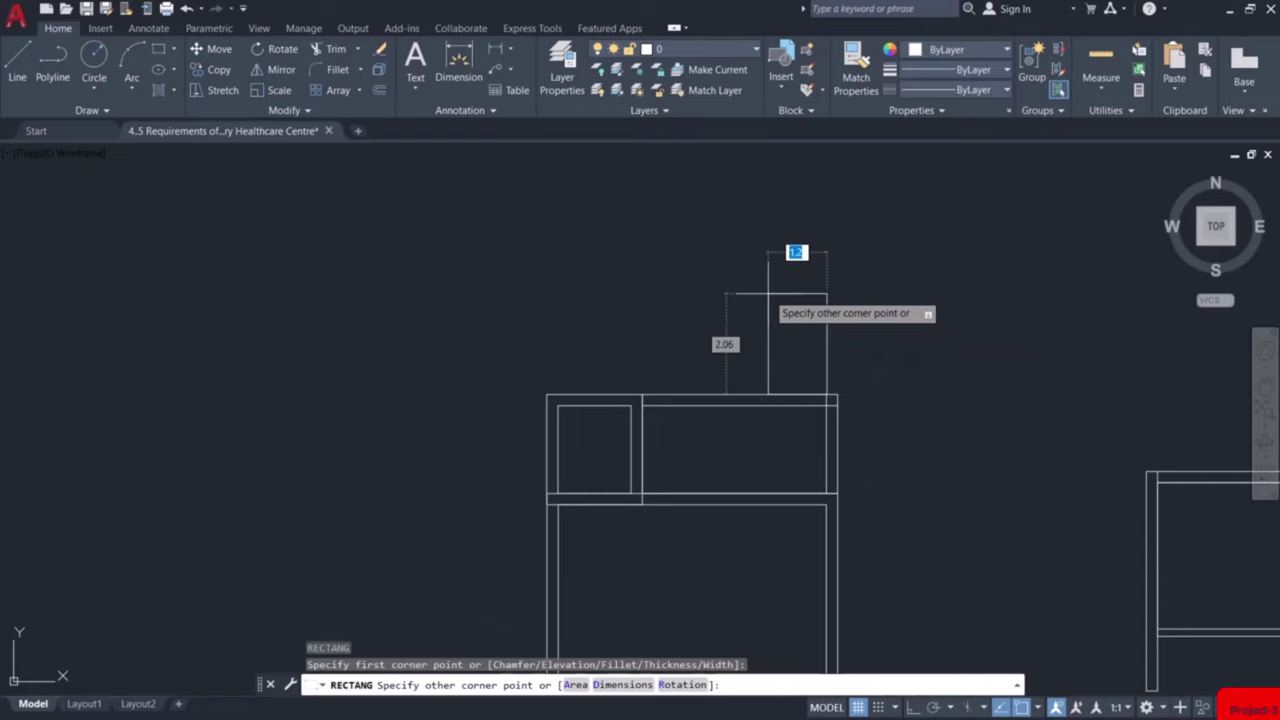
type("d")
key("Return")
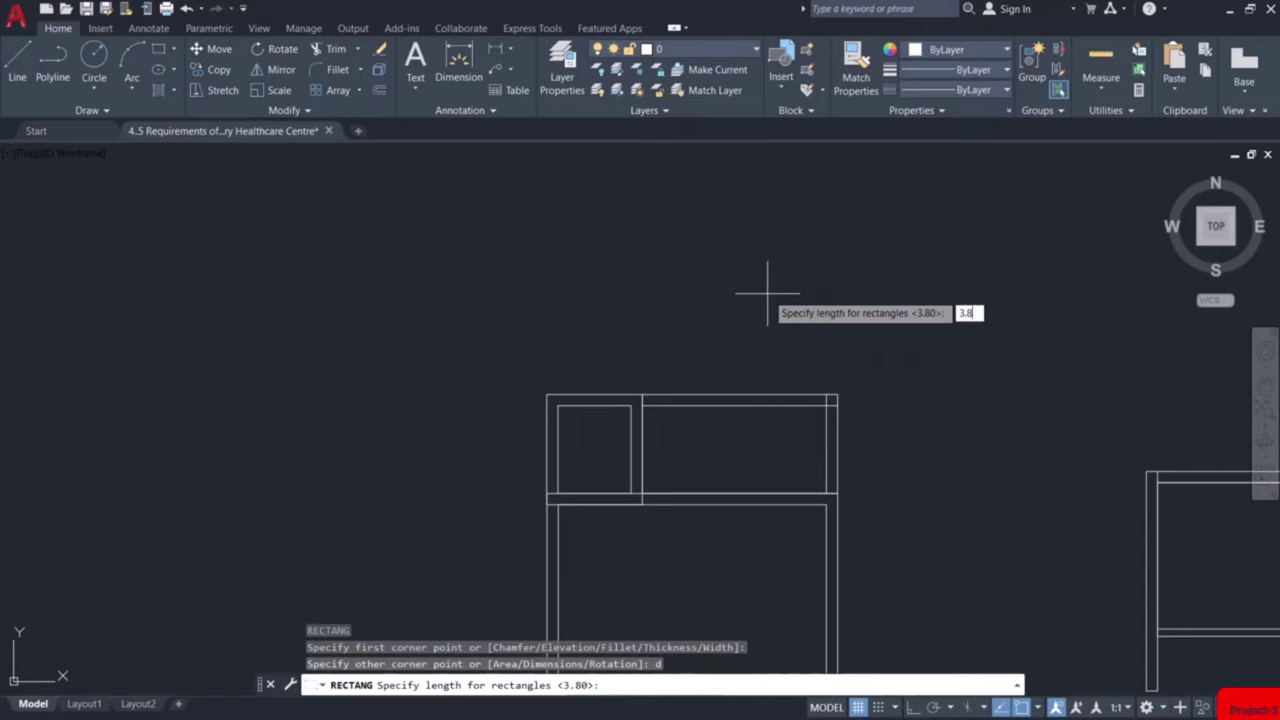
type("3.8")
key("Return")
type("4.2")
key("Return")
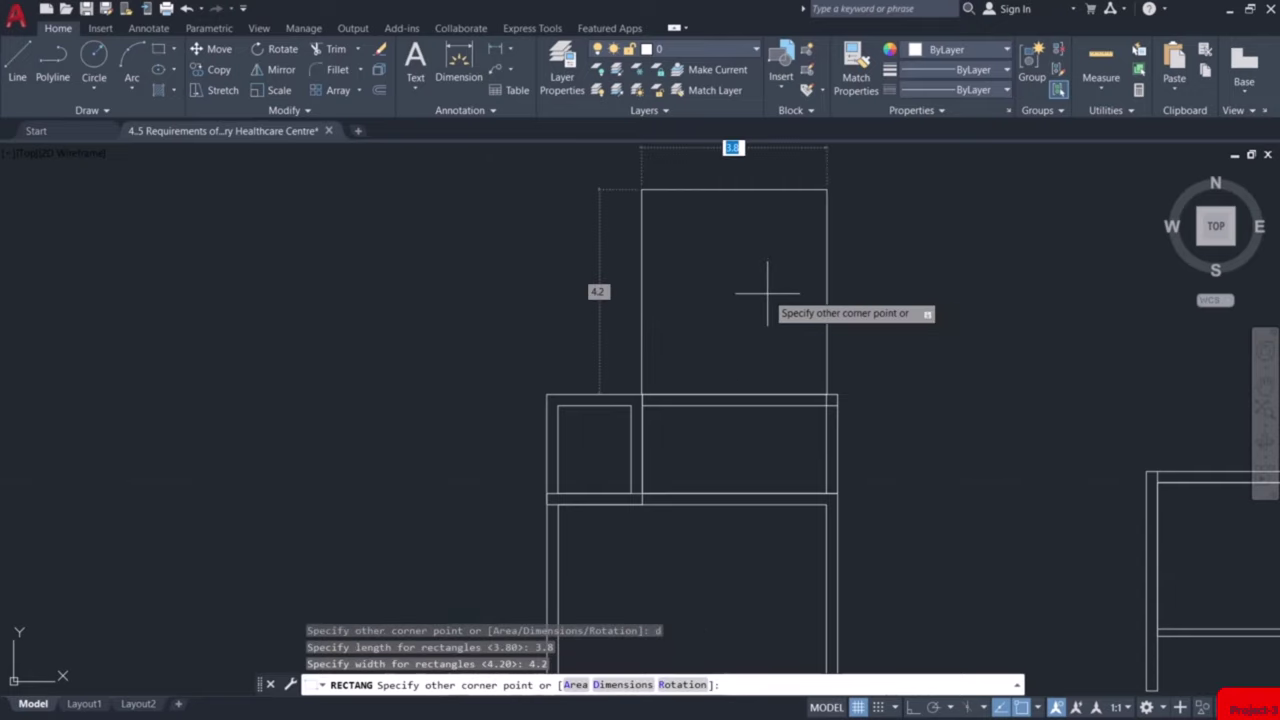
left_click(763, 290)
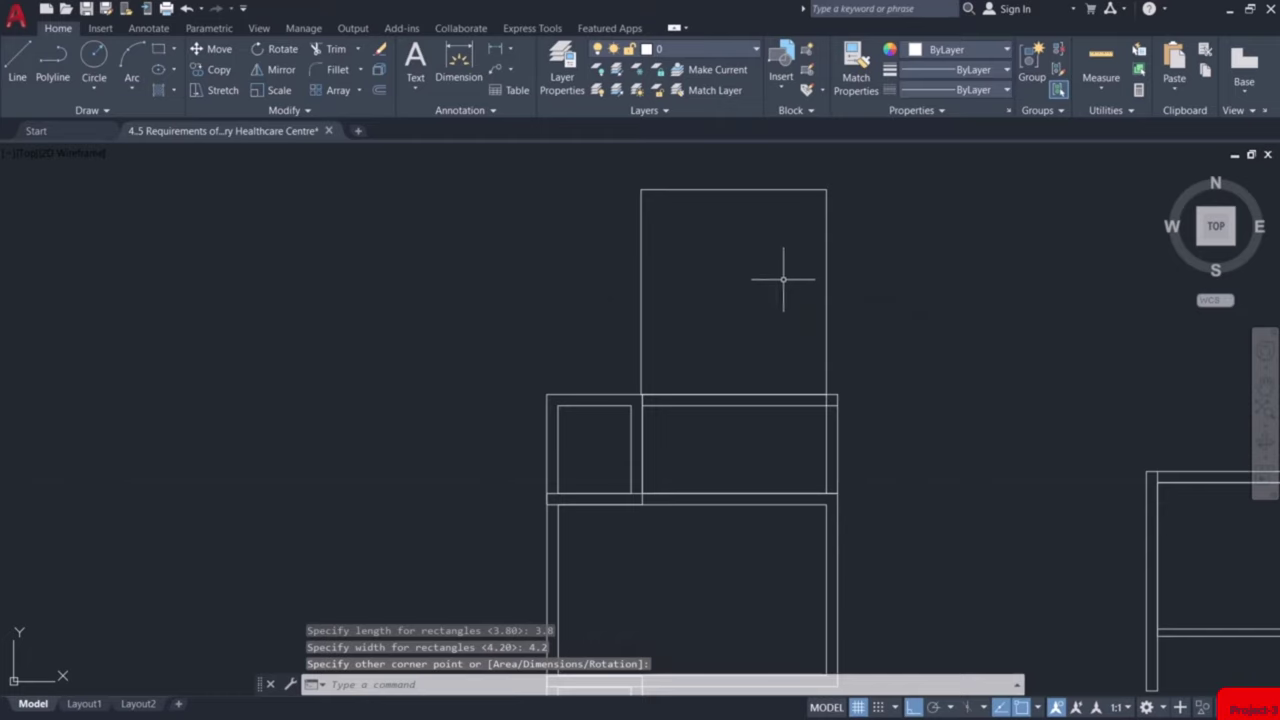
Offset the 3.8 by 4.2 rectangle outward by 0.23 to form the room's walls
type("o")
key("Return")
key("Return")
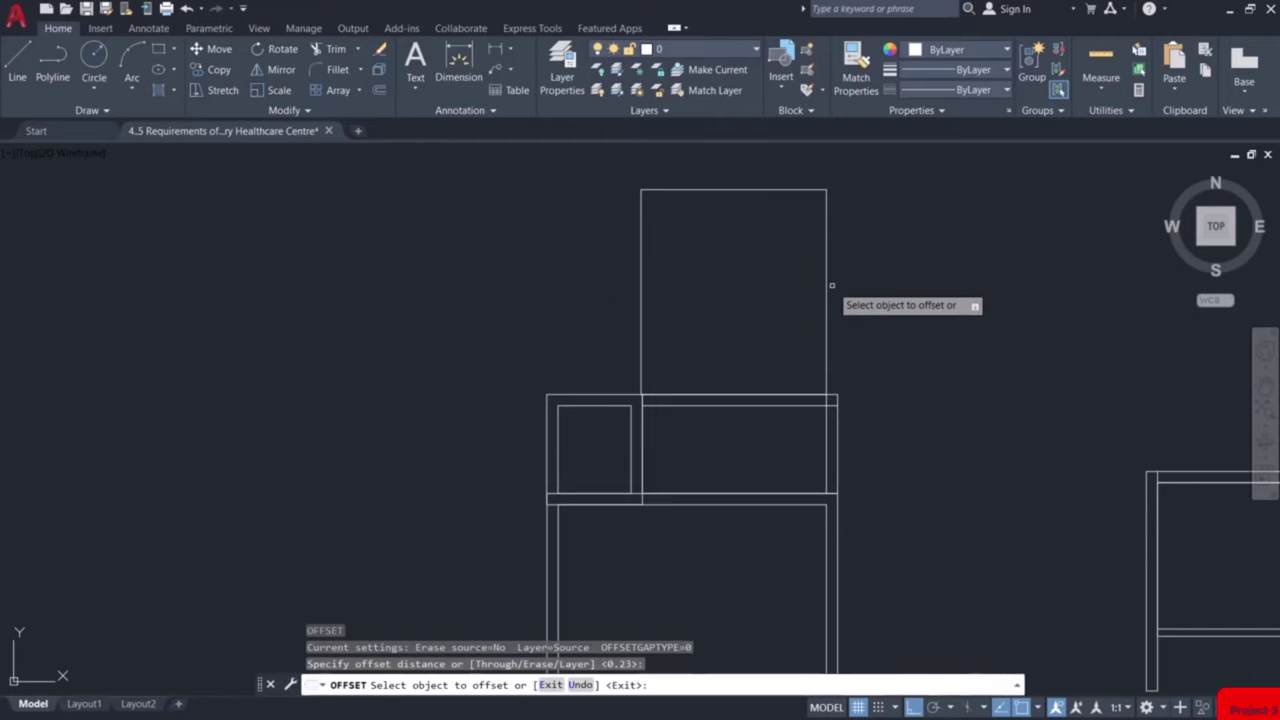
left_click(827, 291)
left_click(844, 300)
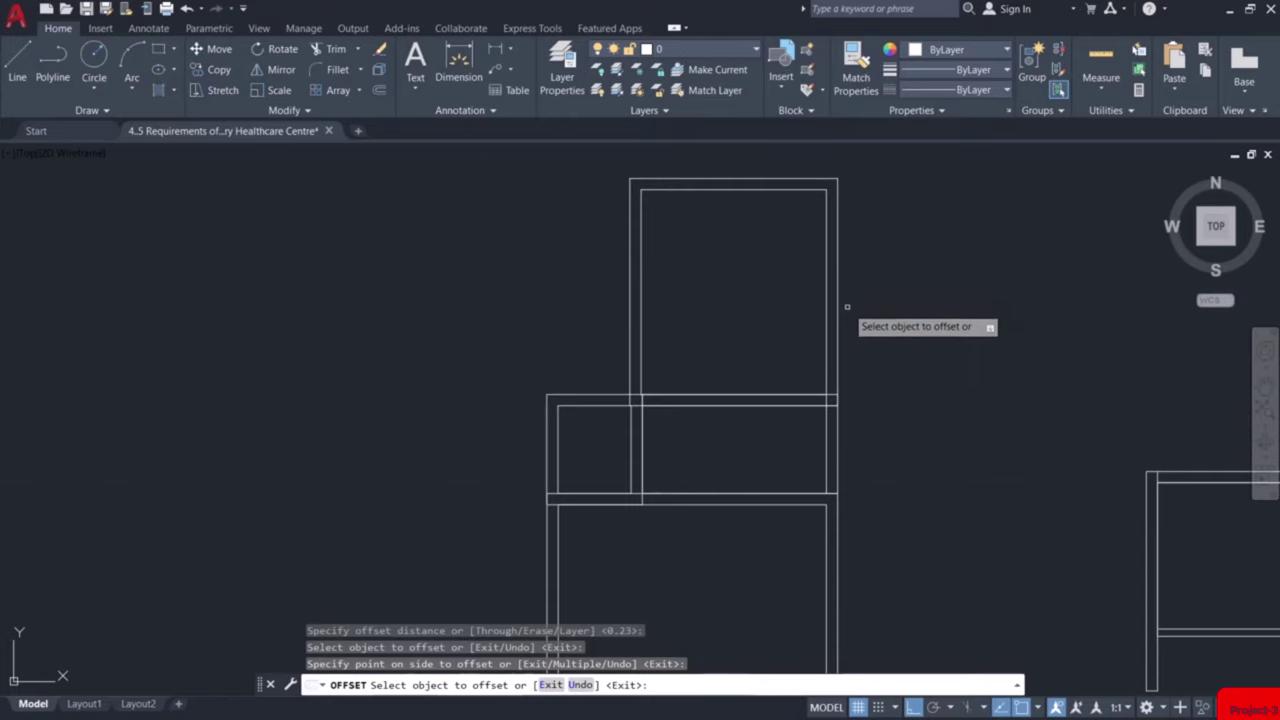
mouse_move(891, 306)
middle_mouse_down()
mouse_move(911, 409)
mouse_move(887, 426)
middle_mouse_up()
key("Escape")
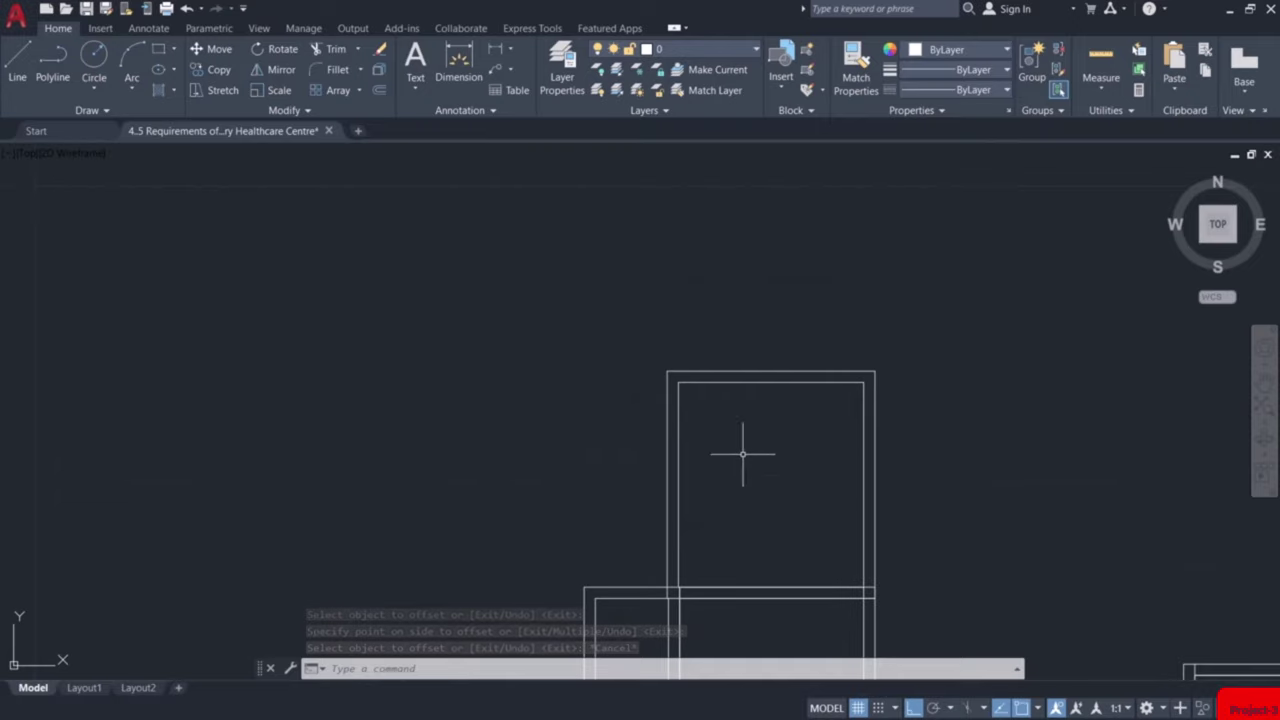
type("re")
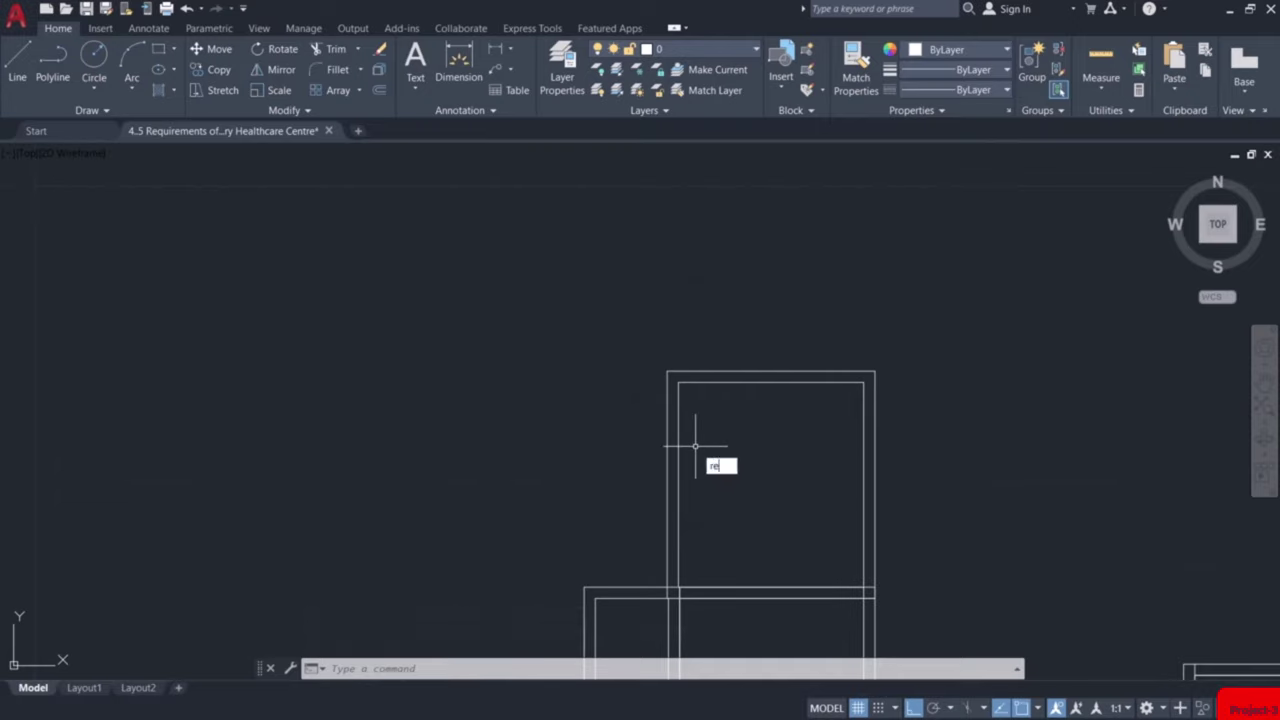
type("c")
key("Return")
scroll(677, 371, "up", 3)
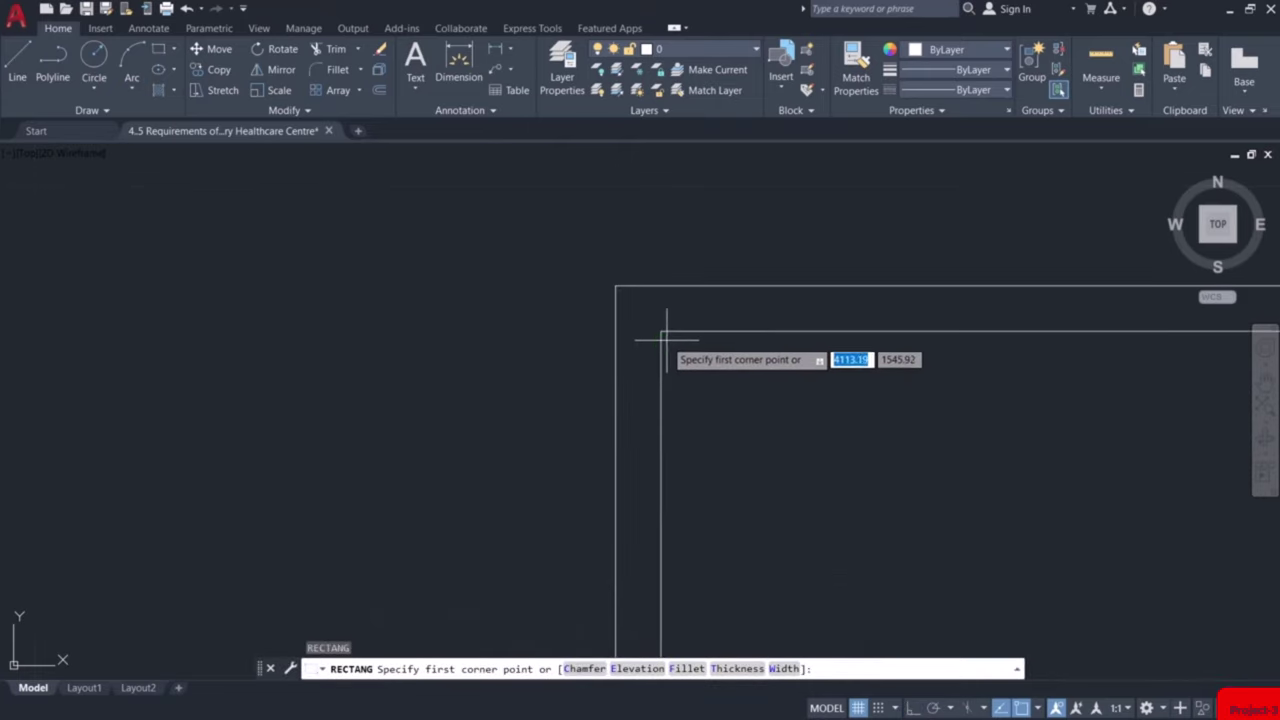
left_click(660, 287)
key("Escape")
Draw a 1.5 by 1.5 rectangle upward from the 3.8-long room's outer top wall line, aligned with its inner left wall
middle_click_drag(680, 194, 737, 509)
type("rec")
key("Return")
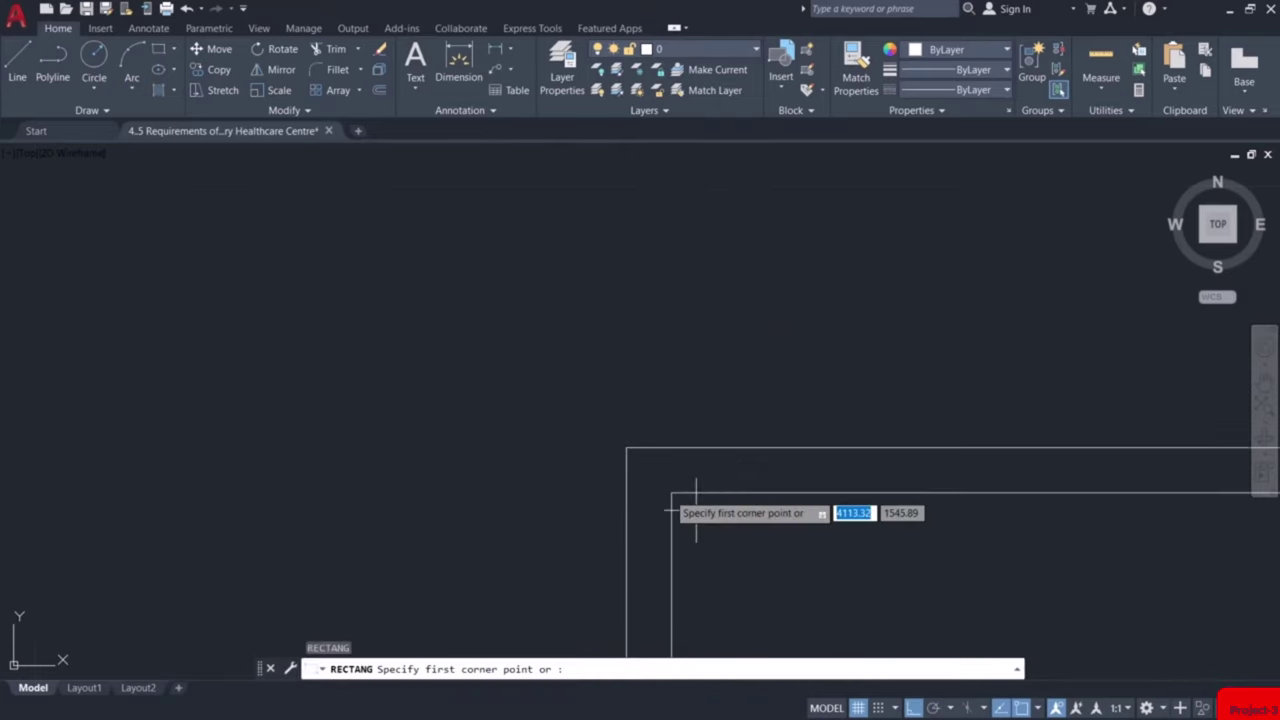
left_click(670, 448)
scroll(797, 330, "down", 4)
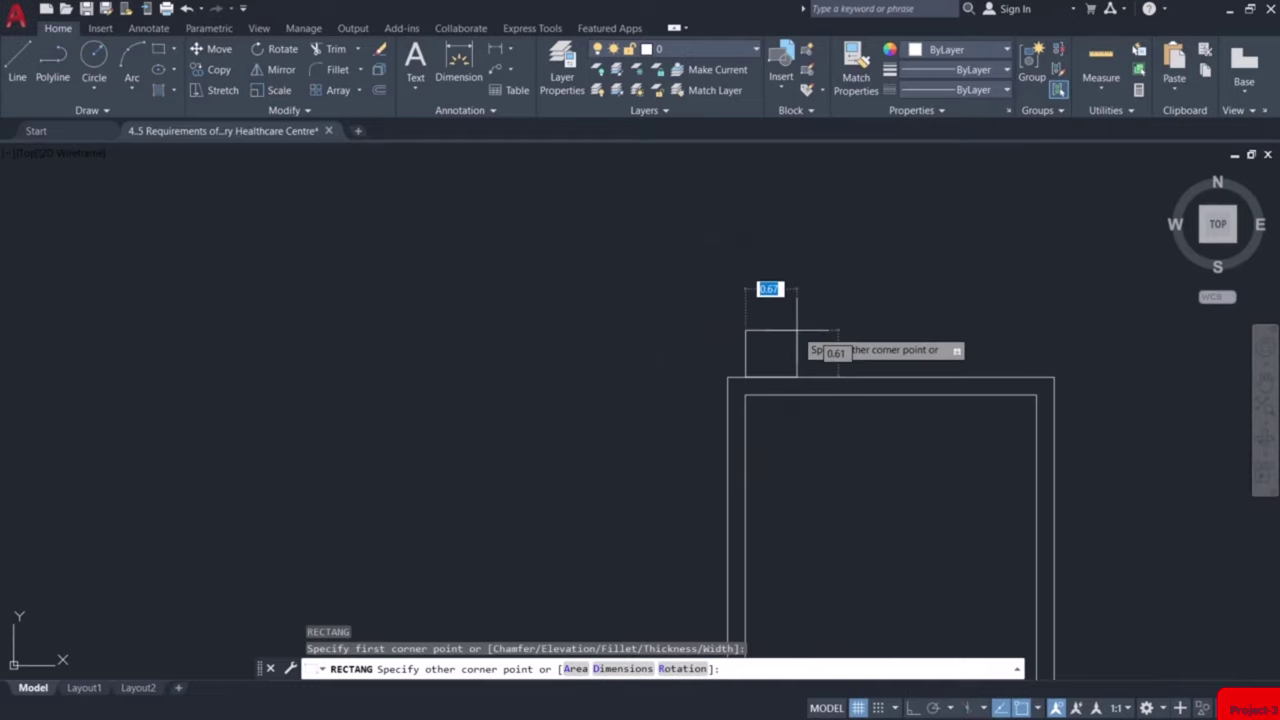
type("d")
key("Return")
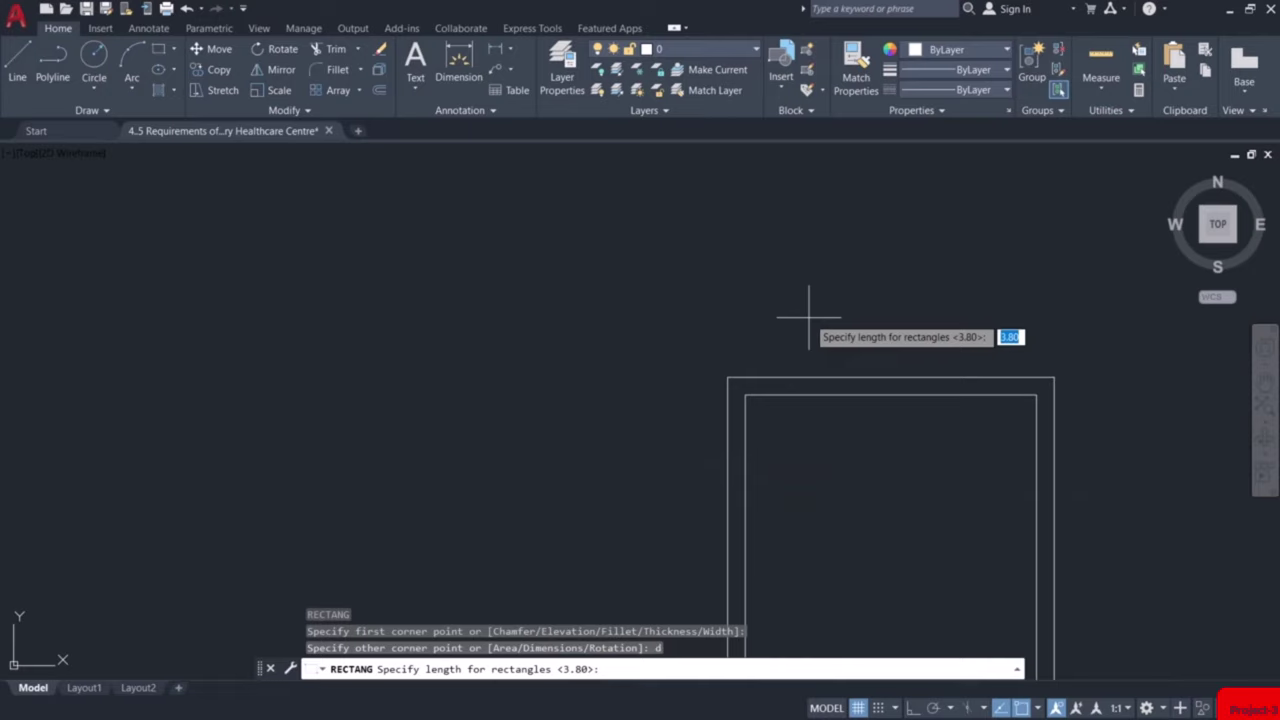
type("1.5")
key("Return")
type("1")
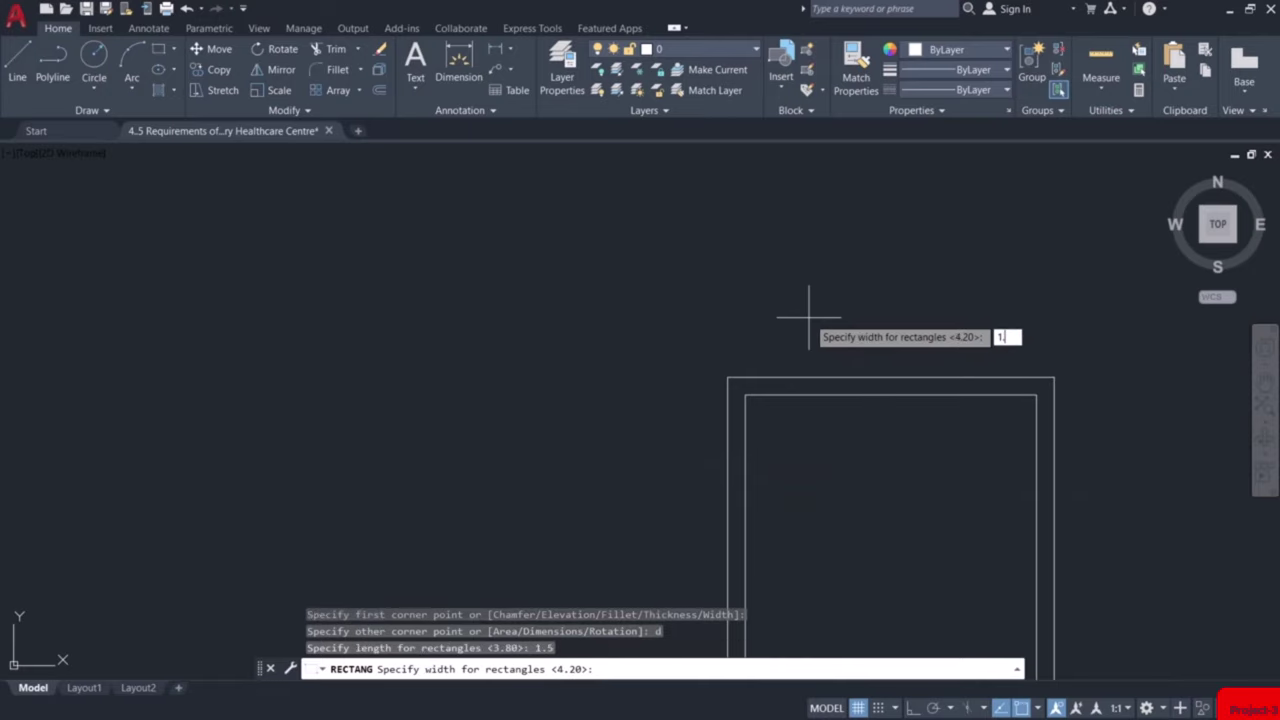
type(".5")
key("Return")
left_click(880, 267)
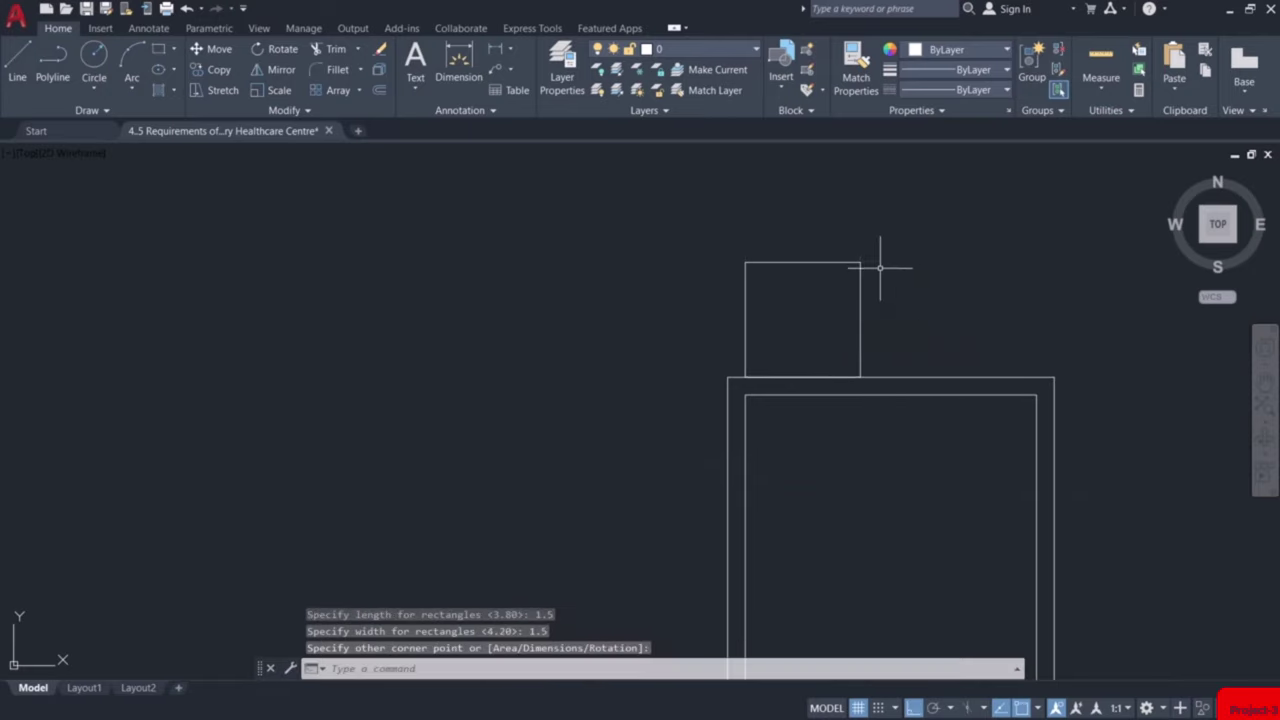
Offset the 1.5 by 1.5 rectangle outward by 0.23 to form the small room's walls
type("o")
key("Return")
key("Return")
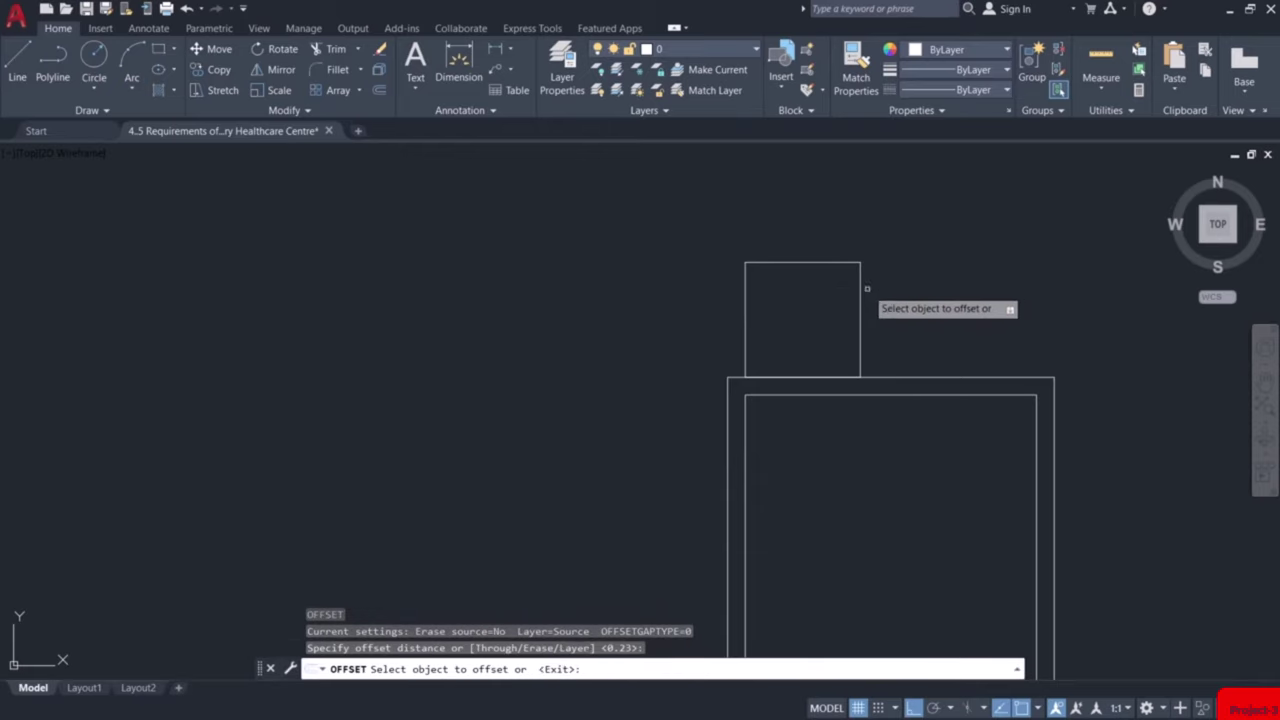
left_click(823, 262)
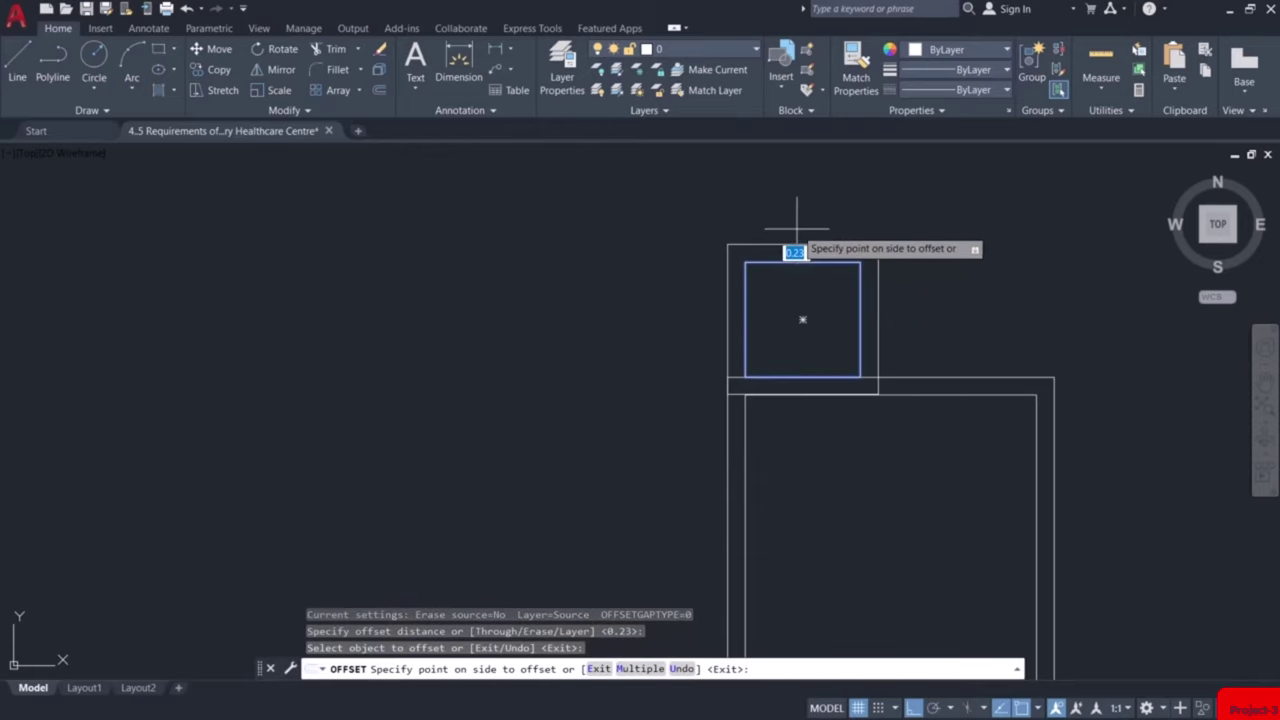
left_click(795, 240)
middle_click_drag(964, 287, 733, 352)
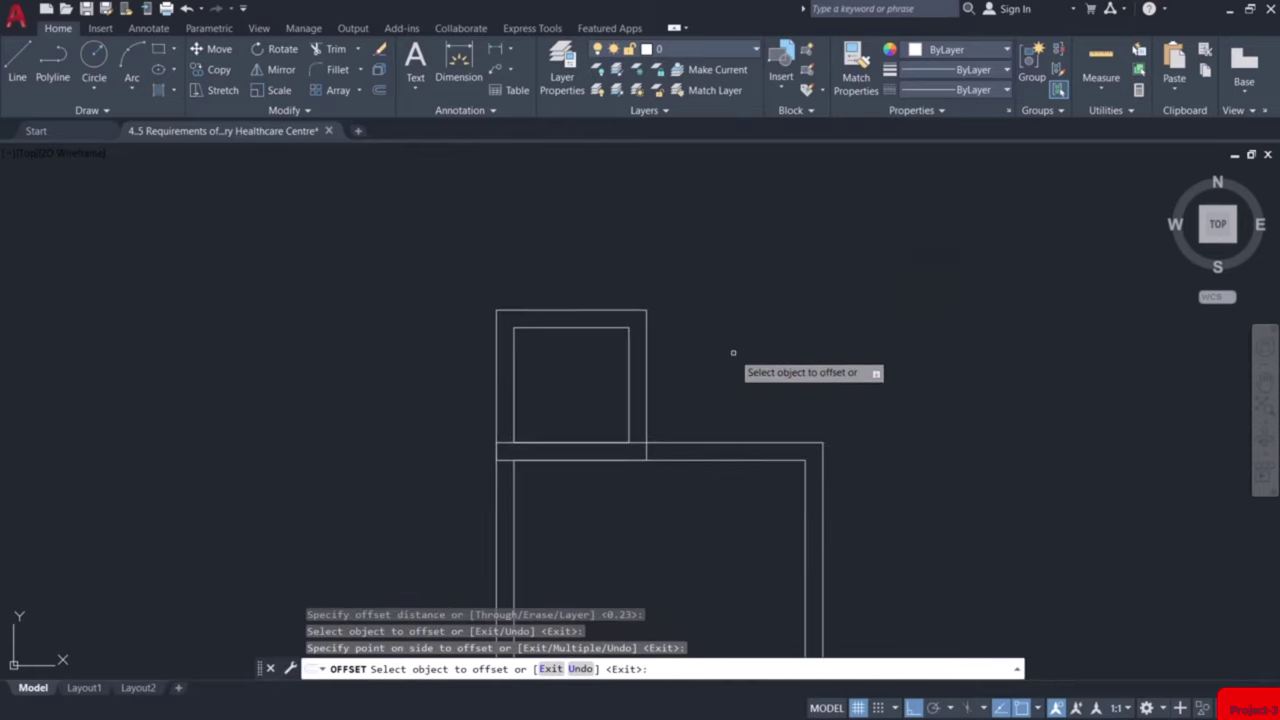
key("Escape")
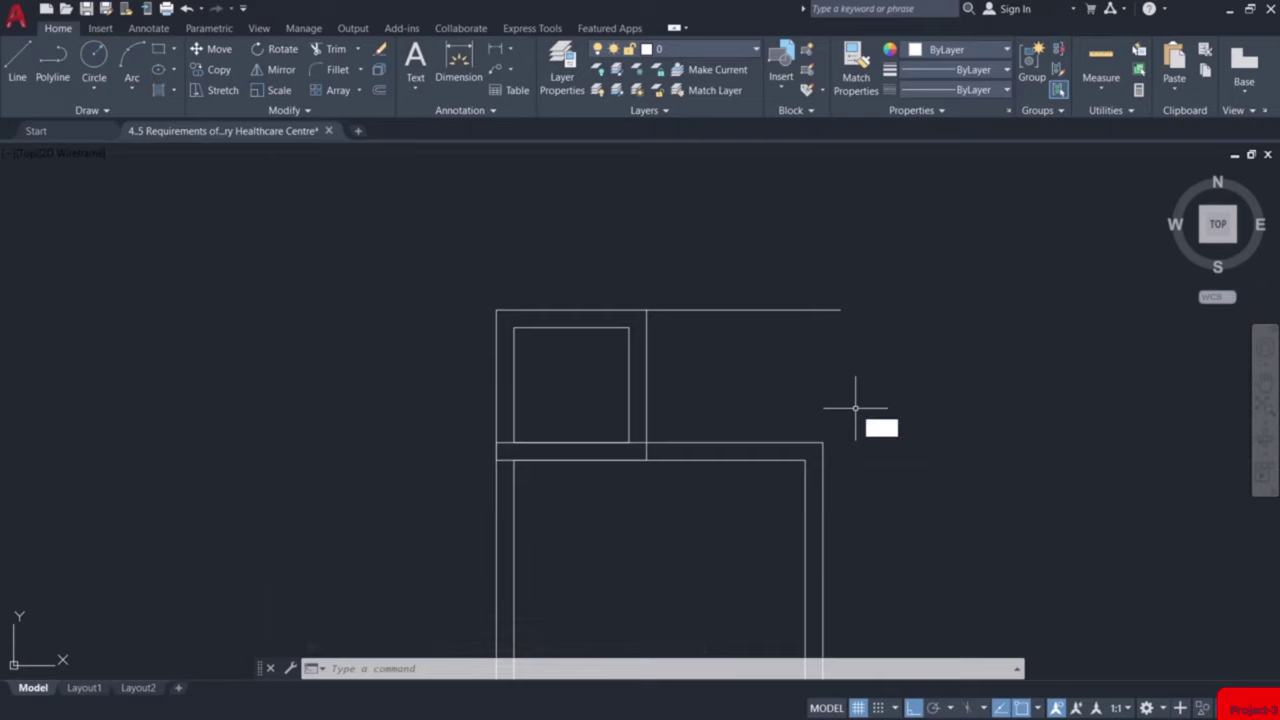
Draw a rectangle 1.8 long and 1.5 wide up and rightward from the 3.8-long room's outer top-right corner
type("rec")
key("Return")
left_click(823, 441)
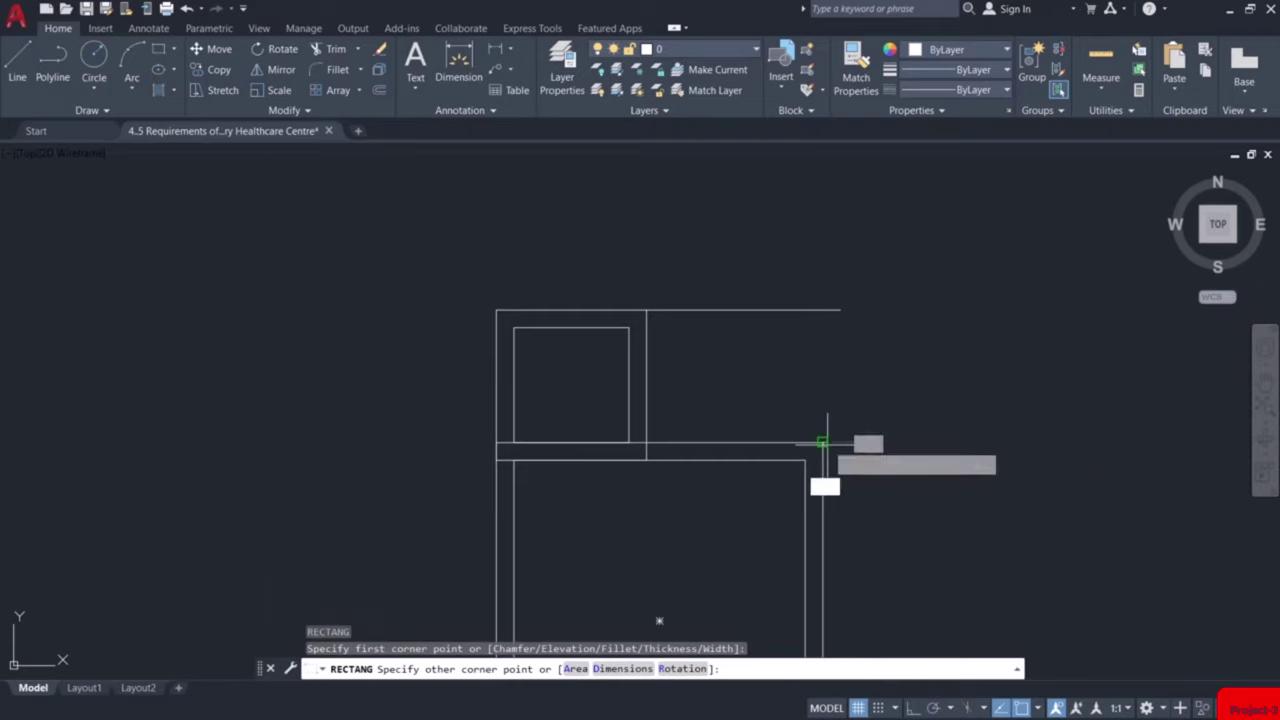
type("d")
key("Return")
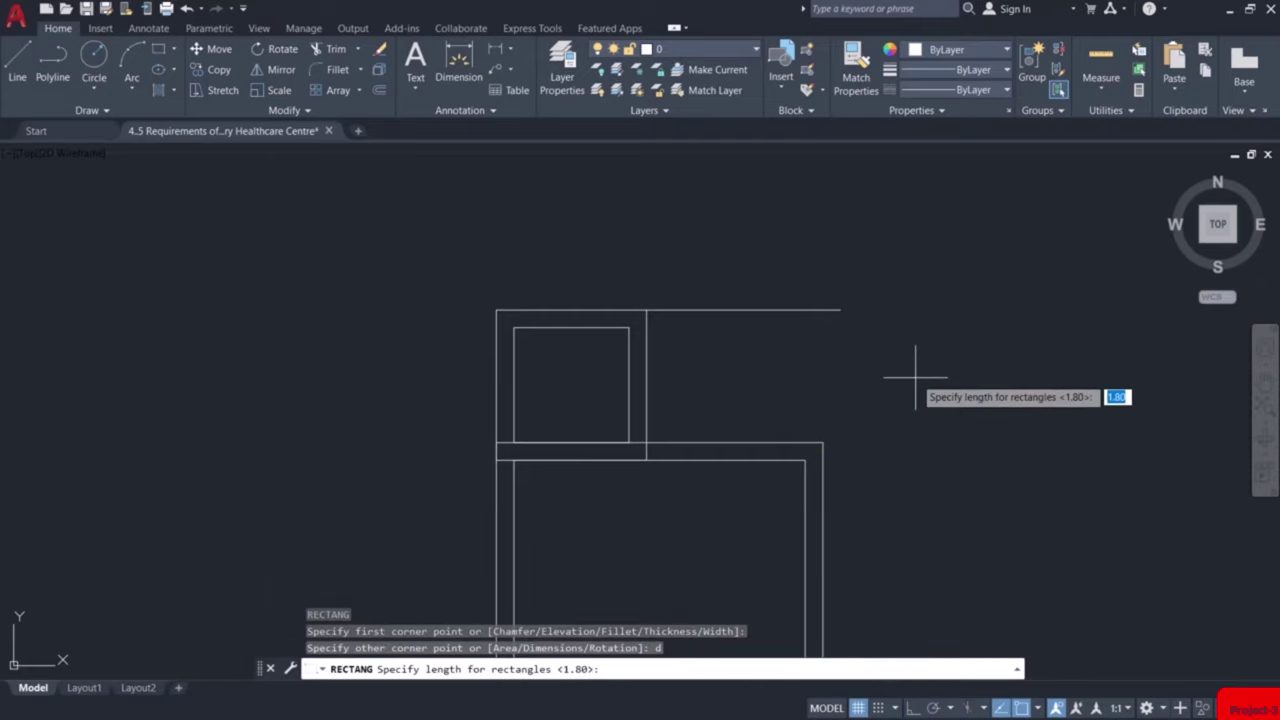
type("1.8")
key("Return")
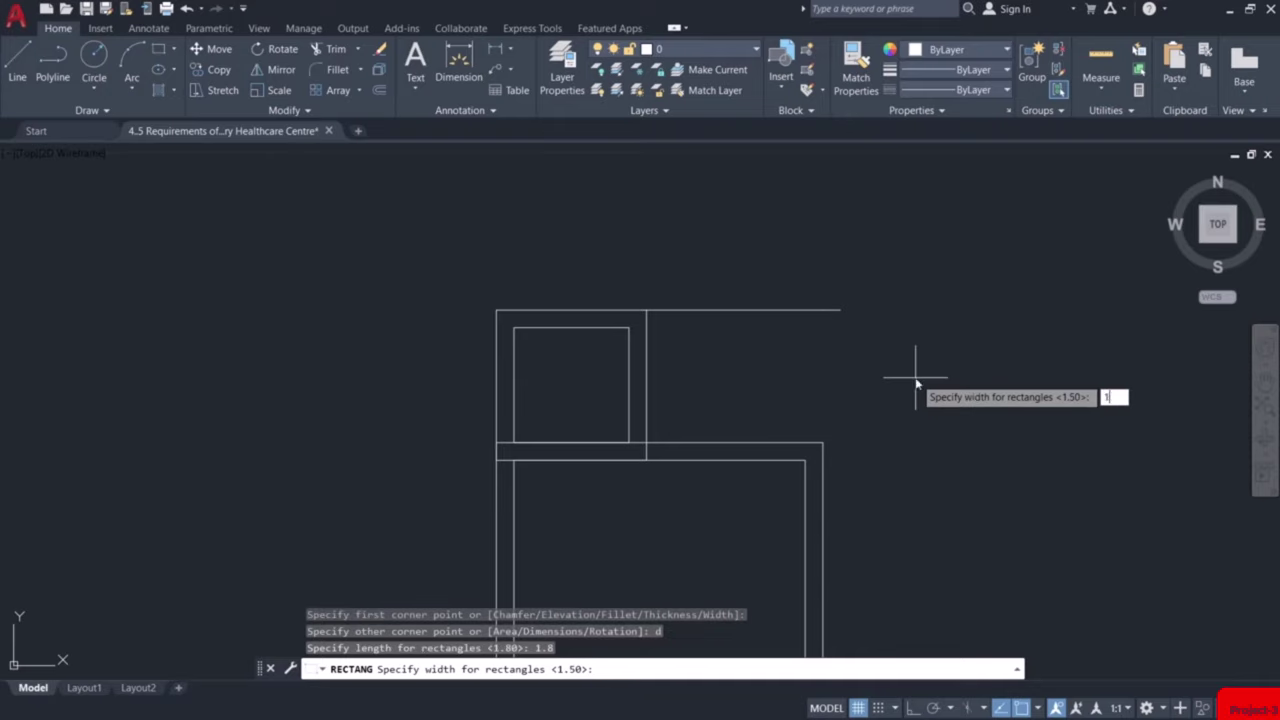
type("1.5")
key("Return")
left_click(917, 377)
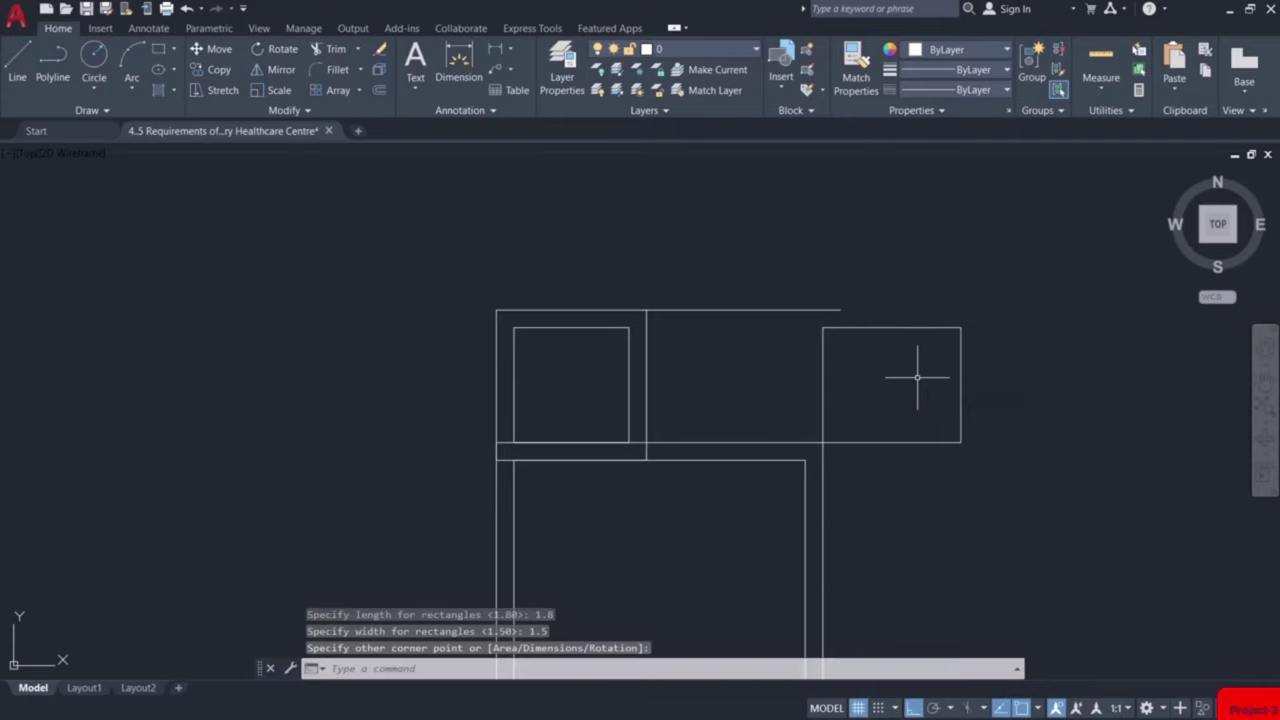
Offset the 1.8 by 1.5 rectangle outward by 0.23 to form its walls
key("Return")
key("Return")
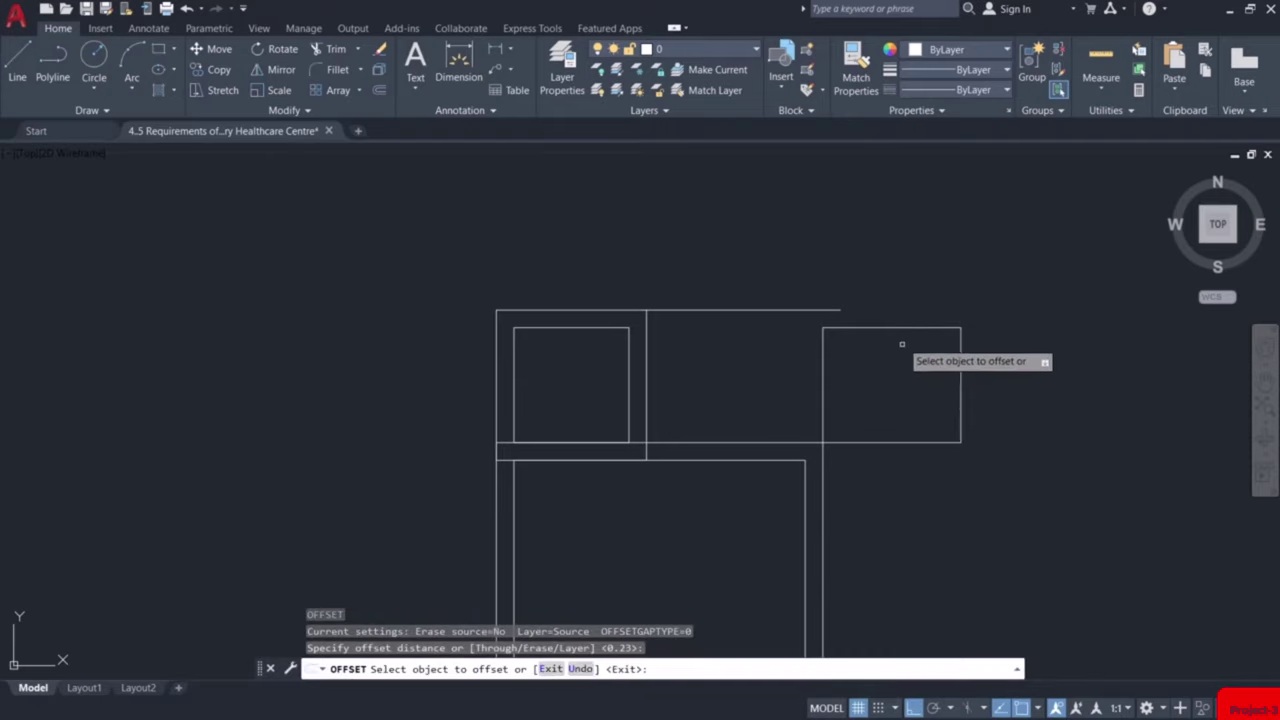
left_click(905, 329)
left_click(909, 295)
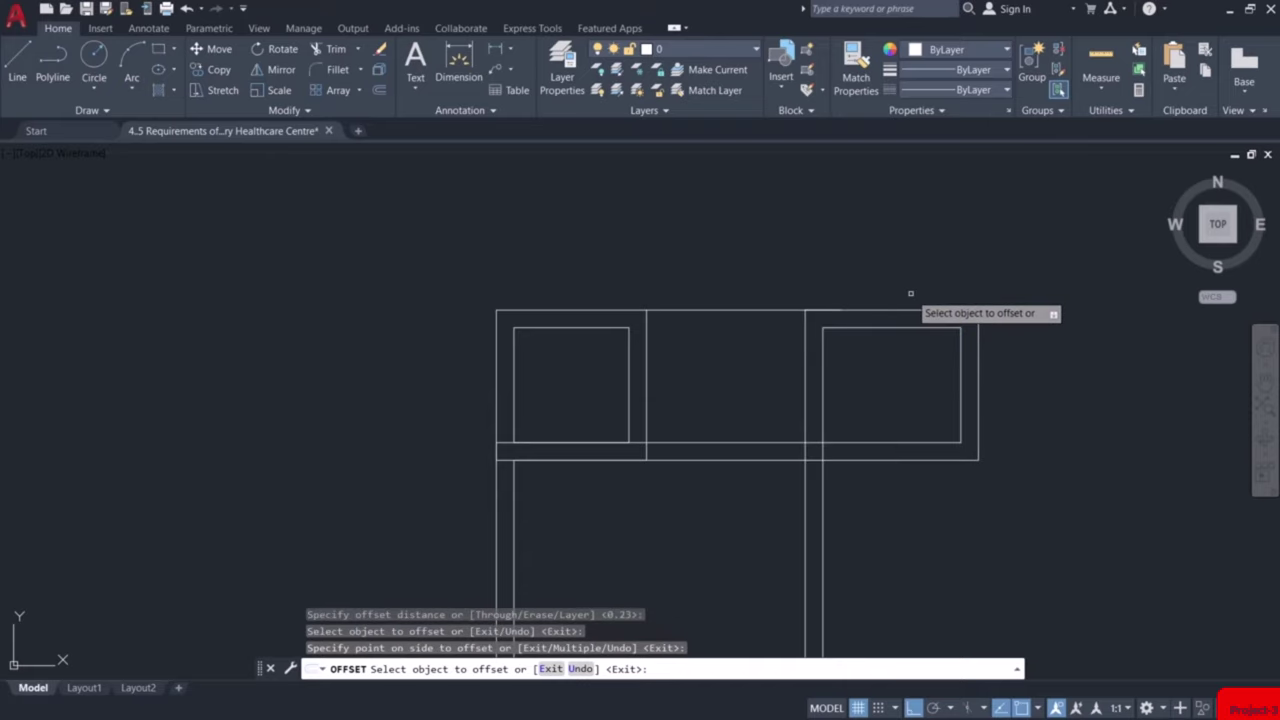
key("Escape")
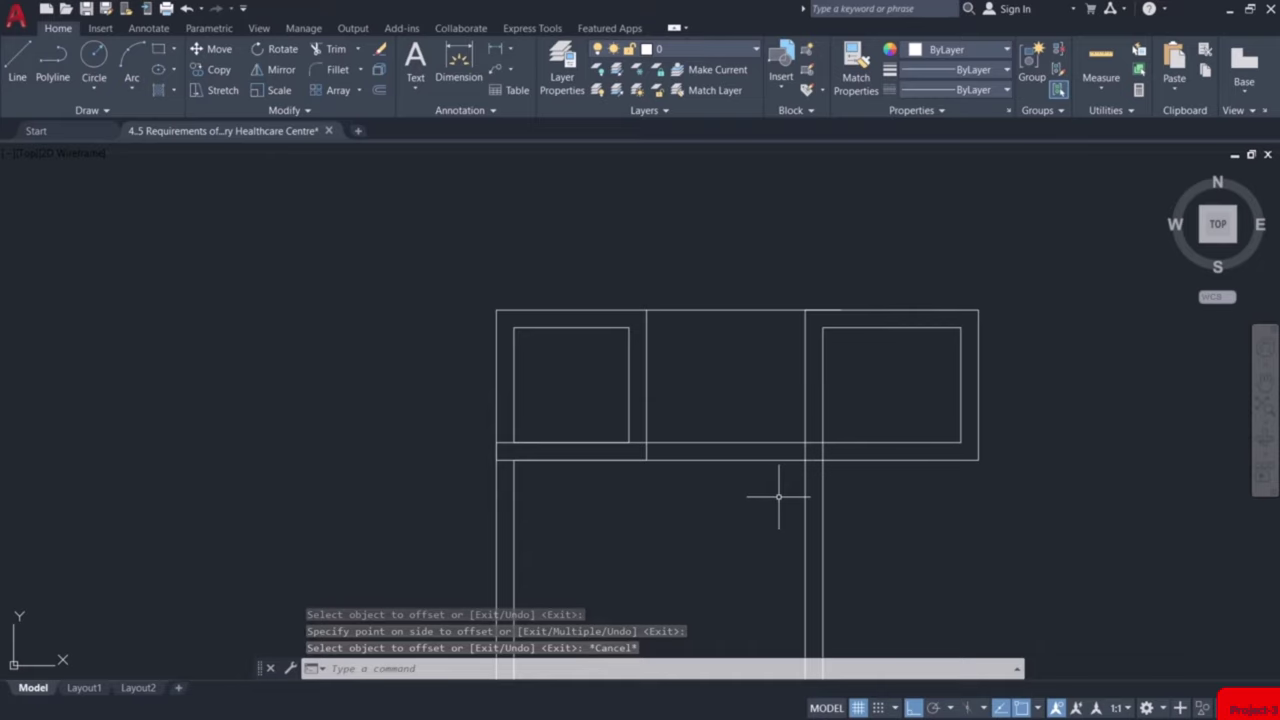
Trim away the two horizontal wall lines spanning the gap between the two small top rooms
left_click_drag(780, 505, 744, 390)
key("Escape")
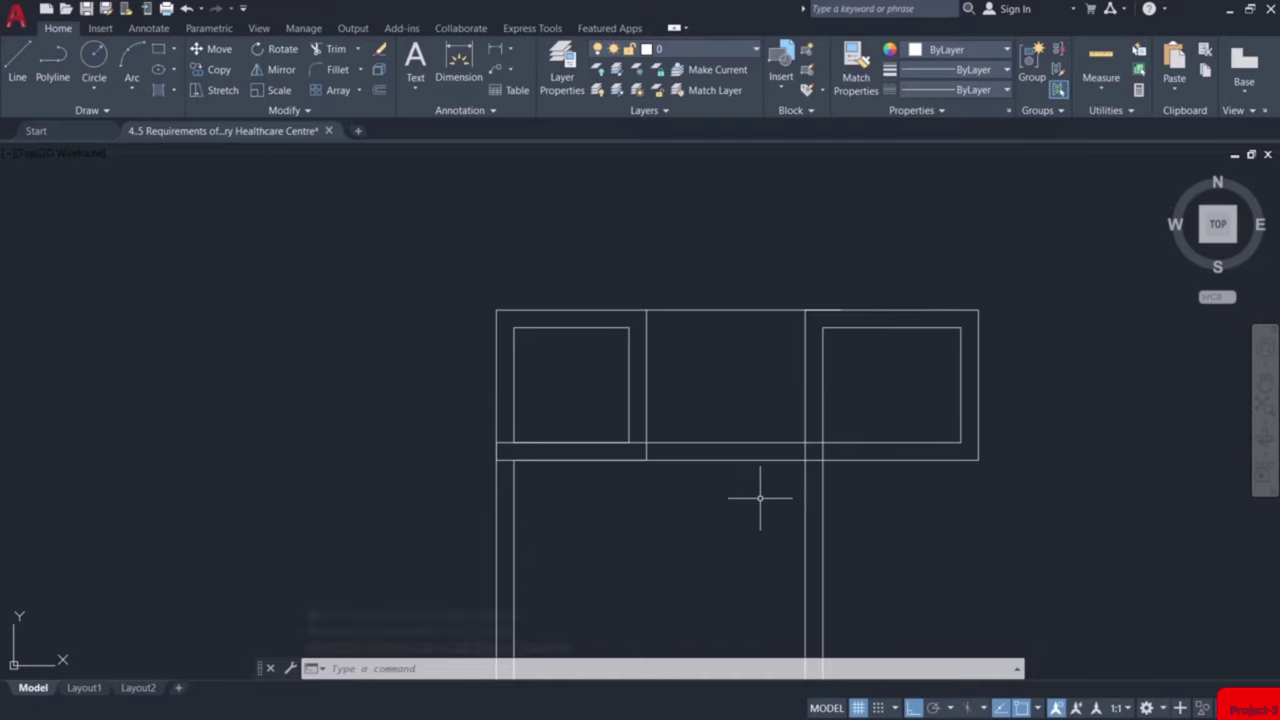
type("t")
key("BackSpace")
key("space")
mouse_move(737, 395)
left_mouse_down()
mouse_move(694, 529)
mouse_move(723, 531)
left_mouse_up()
key("Escape")
middle_click_drag(737, 525, 557, 397)
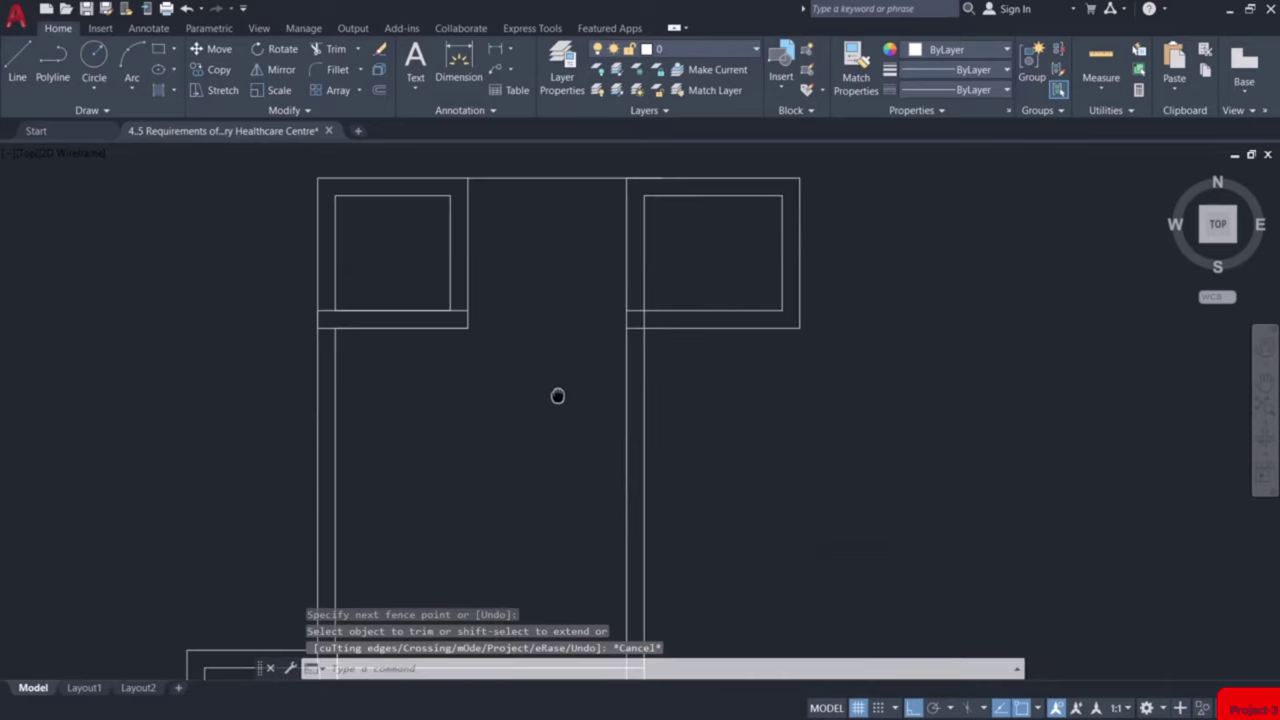
Draw a rectangle 1.8 long and 2.7 wide down and rightward from the 1.8 by 1.5 room's outer right wall, level with its inner top edge
scroll(560, 398, "down", 1)
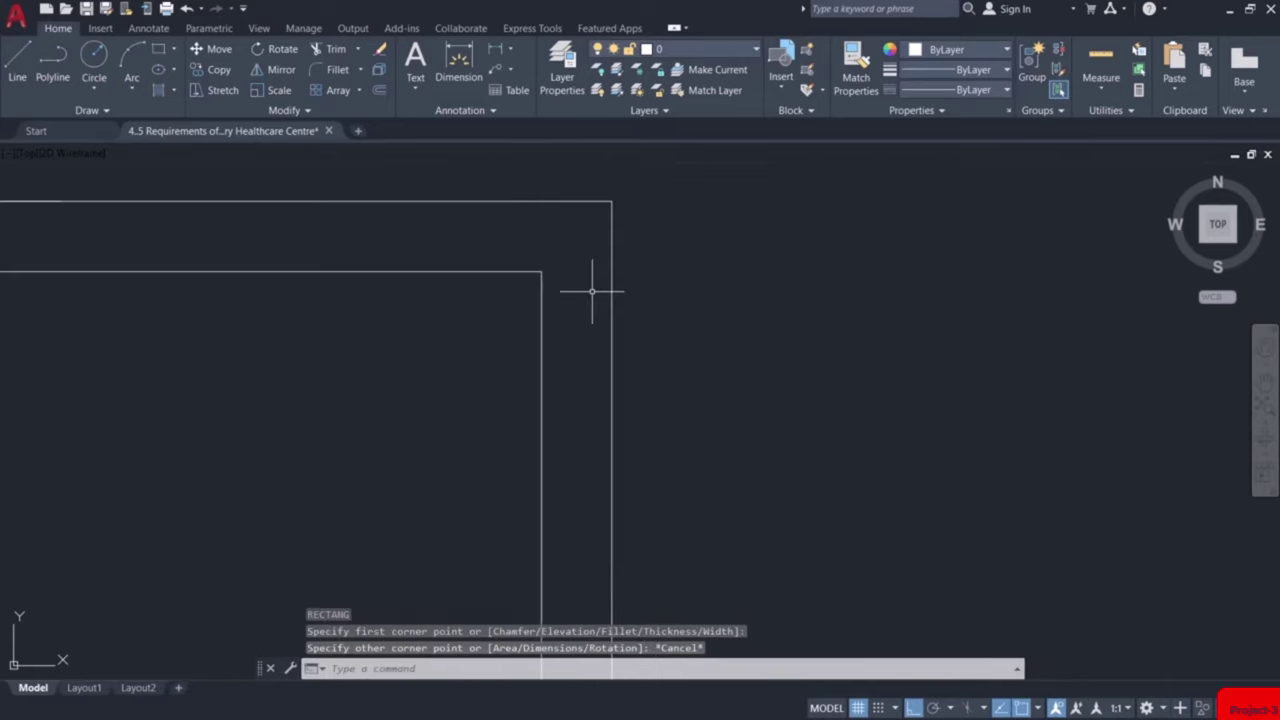
type("c")
key("Return")
left_click(612, 271)
scroll(787, 348, "down", 6)
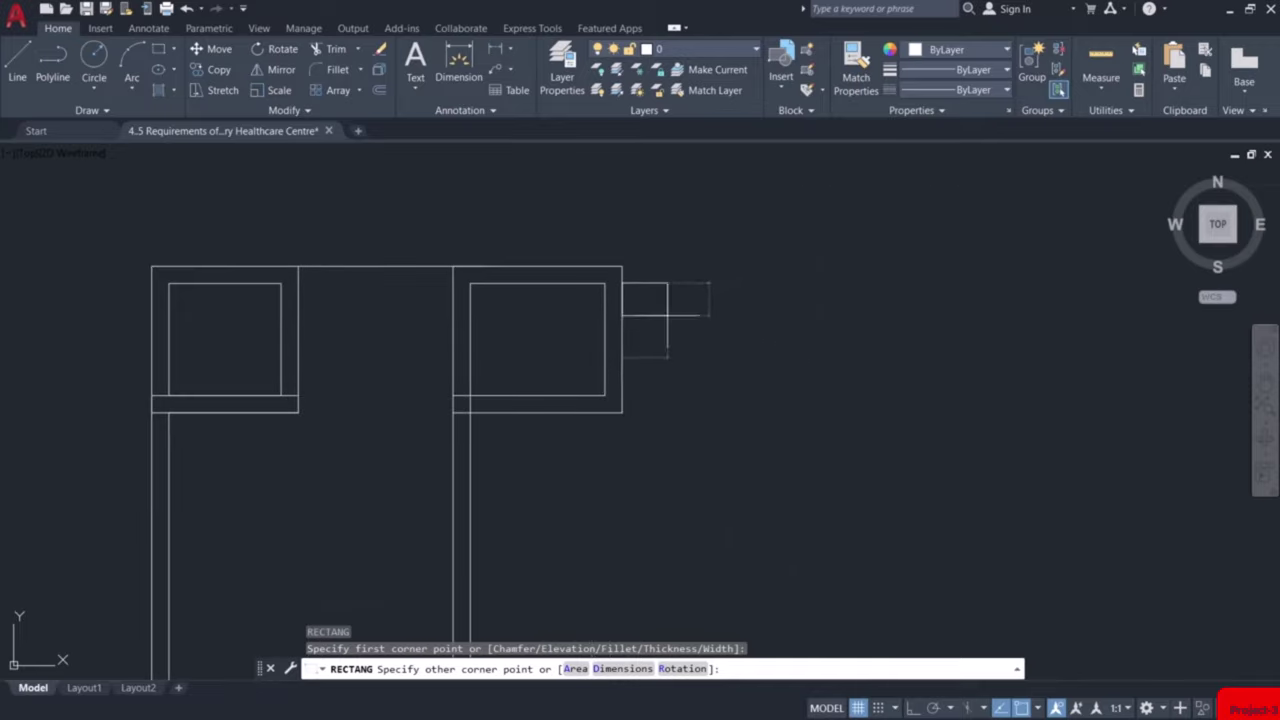
type("d")
key("Return")
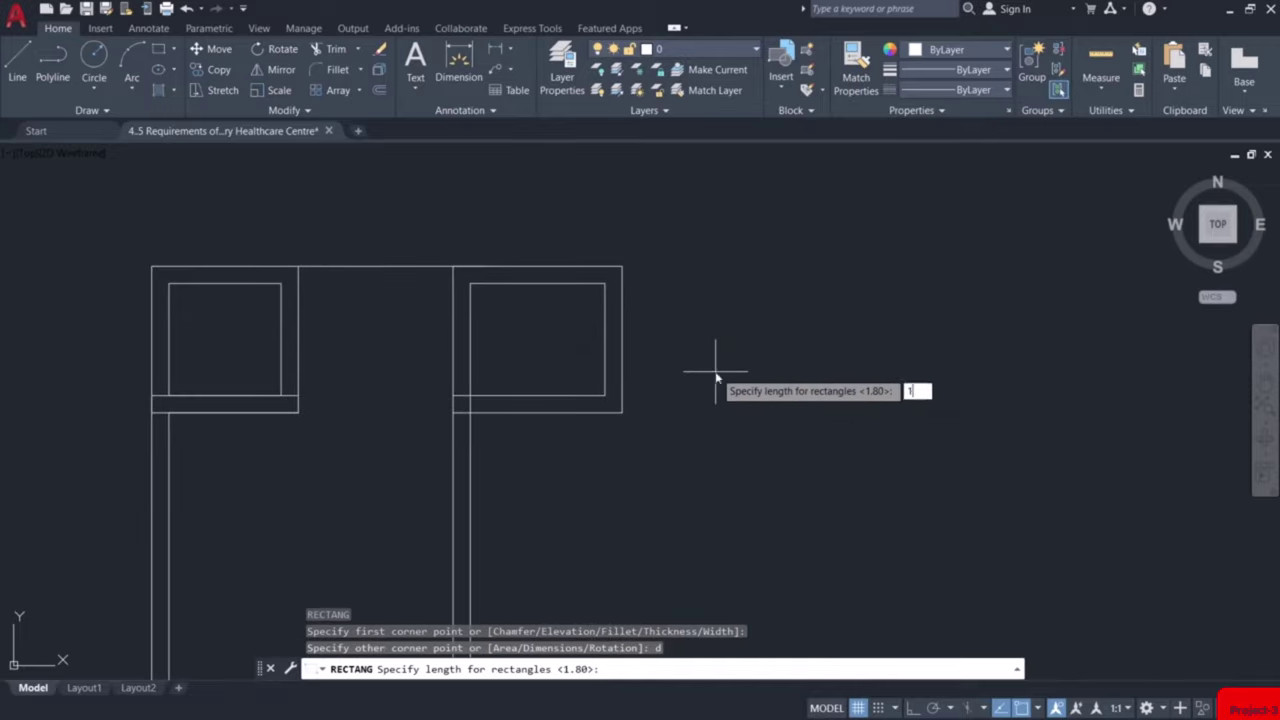
type("1.8")
key("Return")
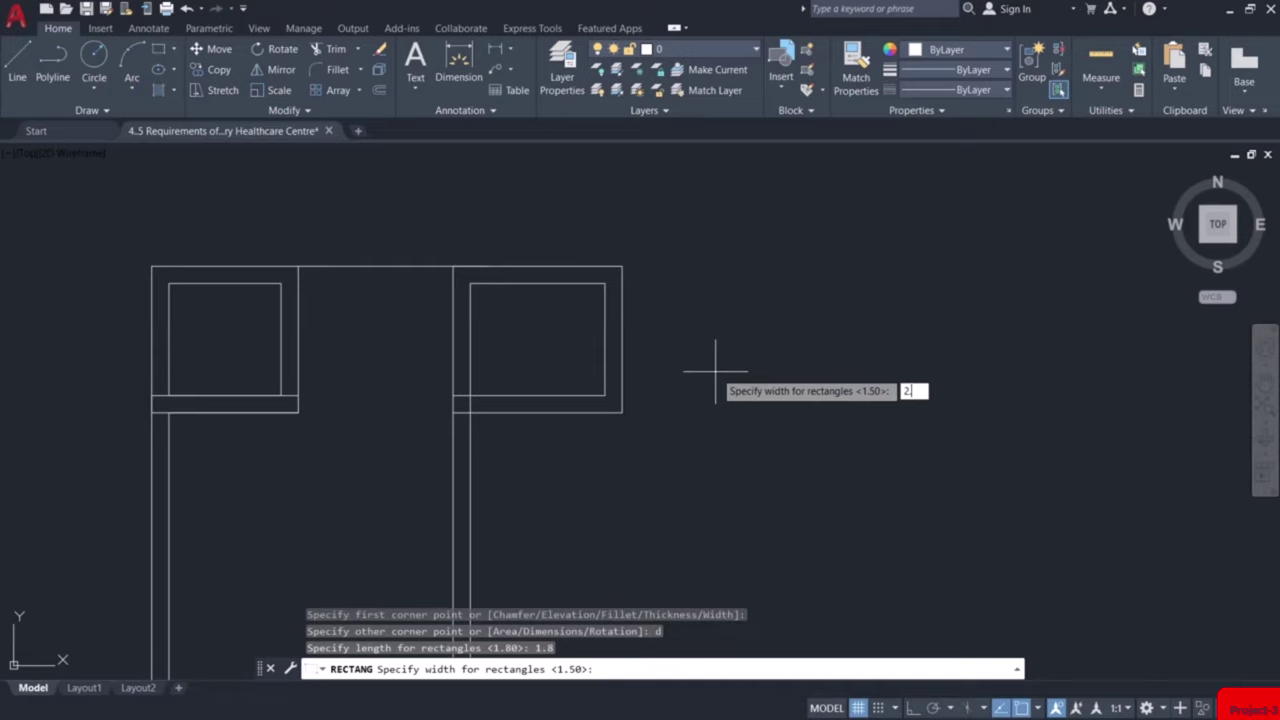
type("2.7")
key("Return")
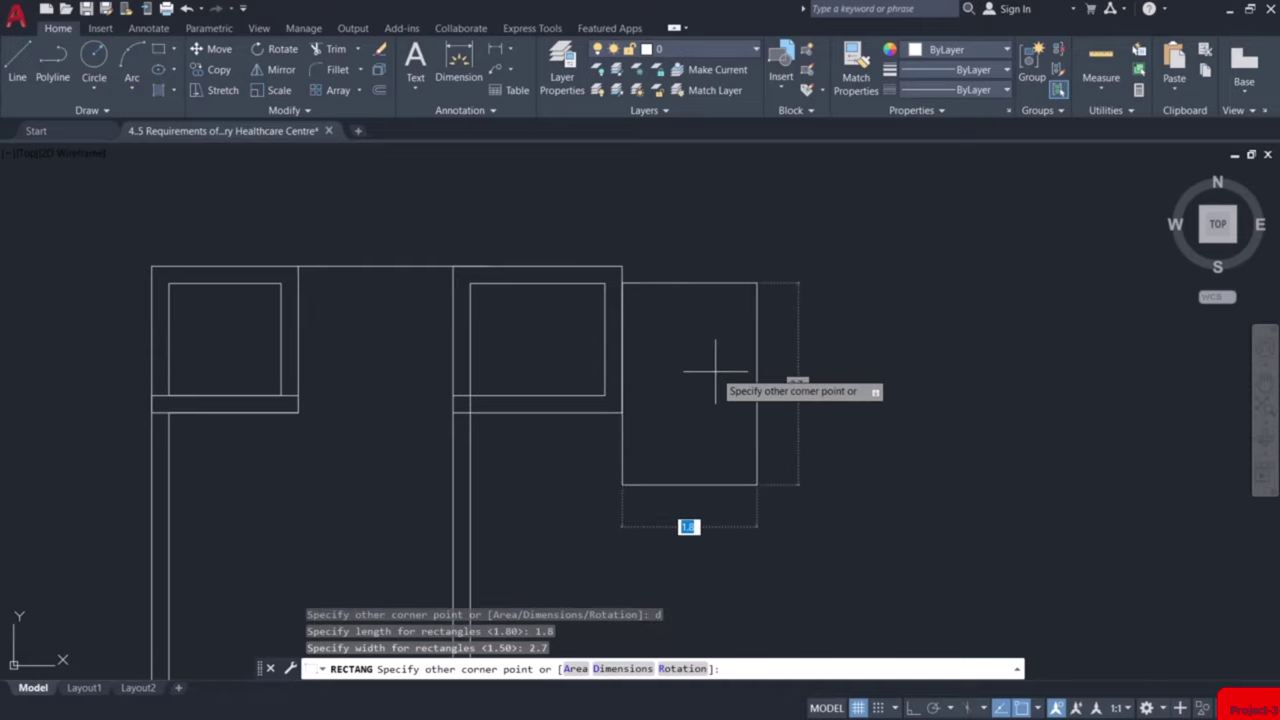
left_click(715, 371)
Offset the 1.8 by 2.7 rectangle outward by 0.23 to form the room's walls
type("o")
key("Return")
key("Return")
left_click(757, 359)
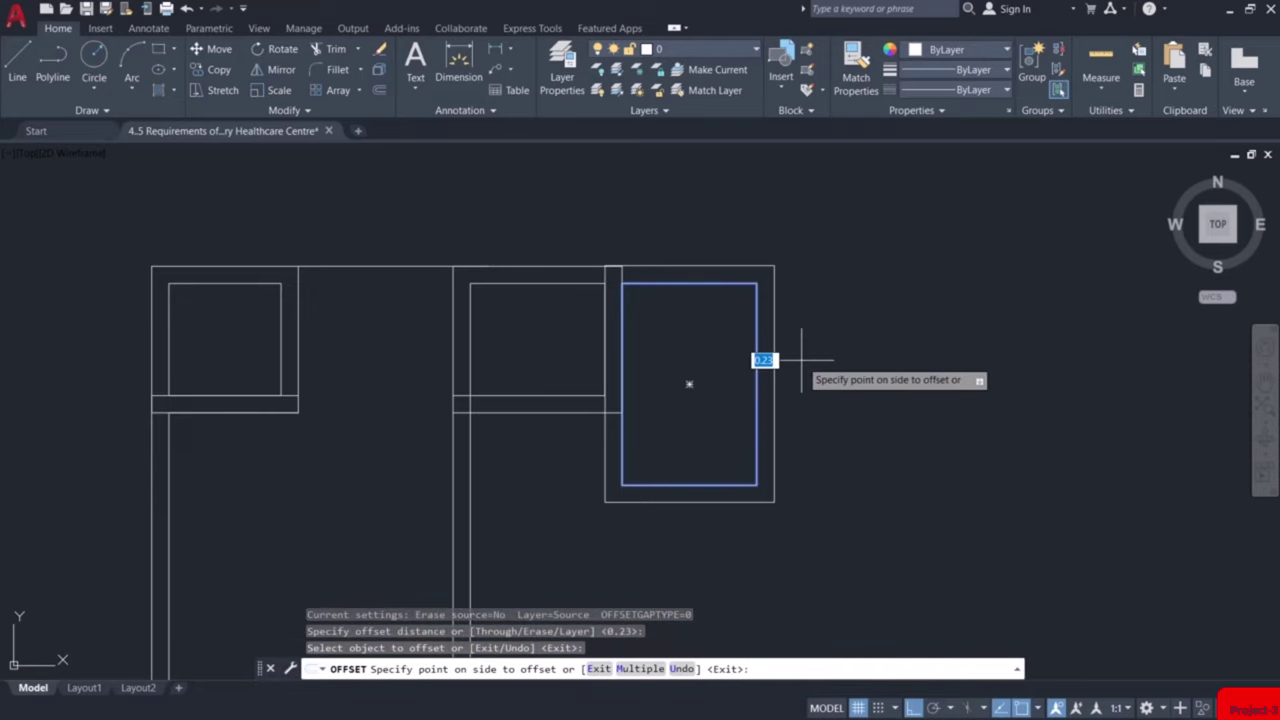
left_click(801, 359)
scroll(814, 357, "down", 2)
mouse_move(808, 323)
middle_mouse_down()
mouse_move(788, 273)
mouse_move(803, 322)
mouse_move(794, 416)
middle_mouse_up()
key("Escape")
scroll(788, 379, "up", 2)
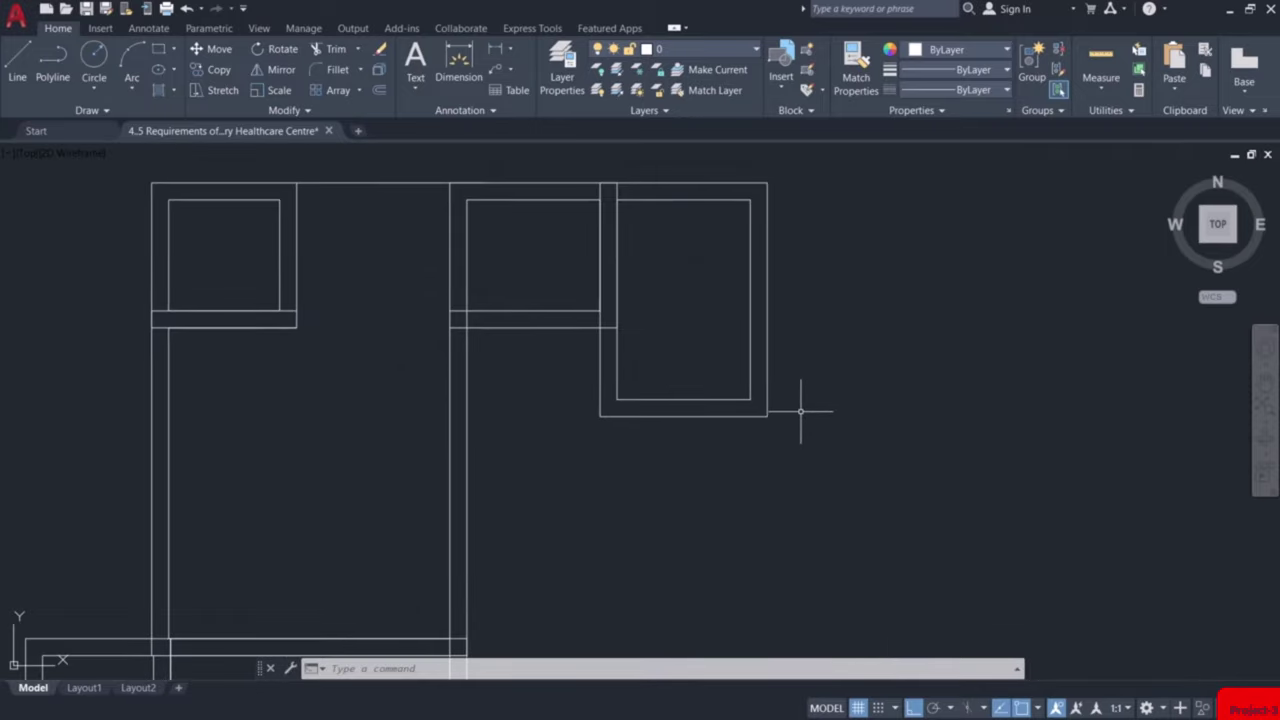
Copy the 1.8 by 2.7 room with its walls straight down so both rooms share one wall
left_click(783, 350)
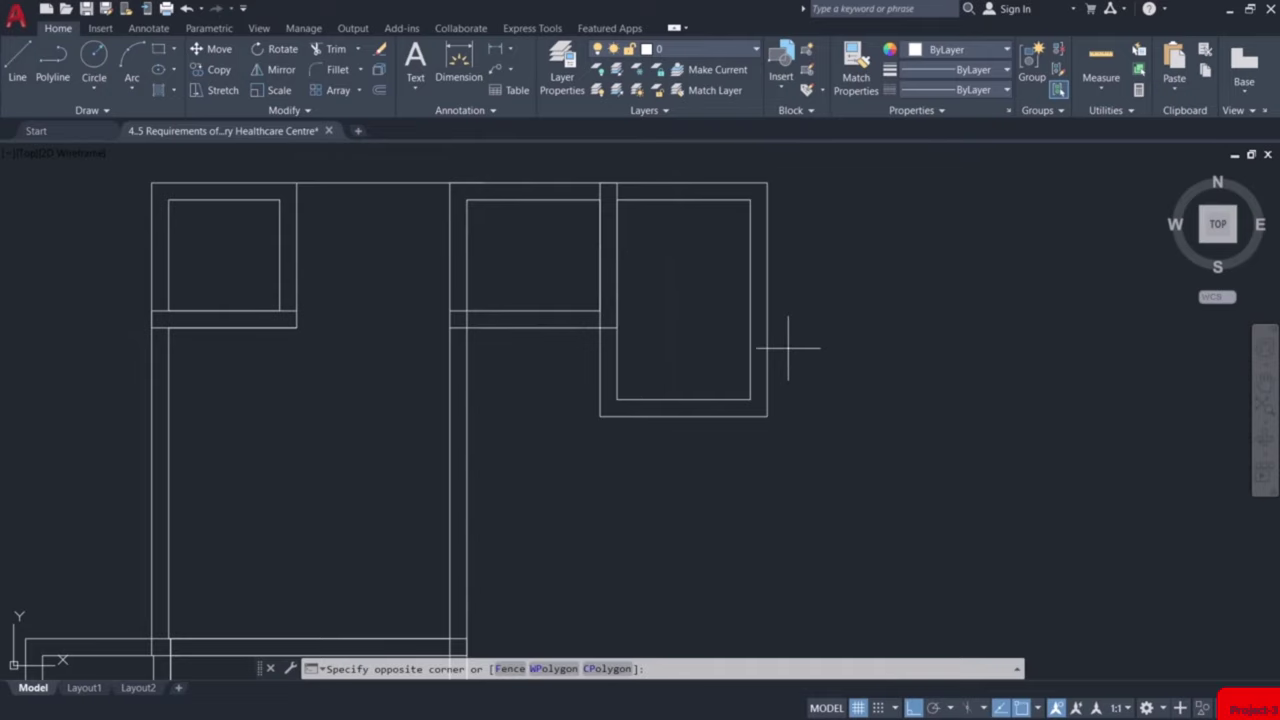
left_click(707, 477)
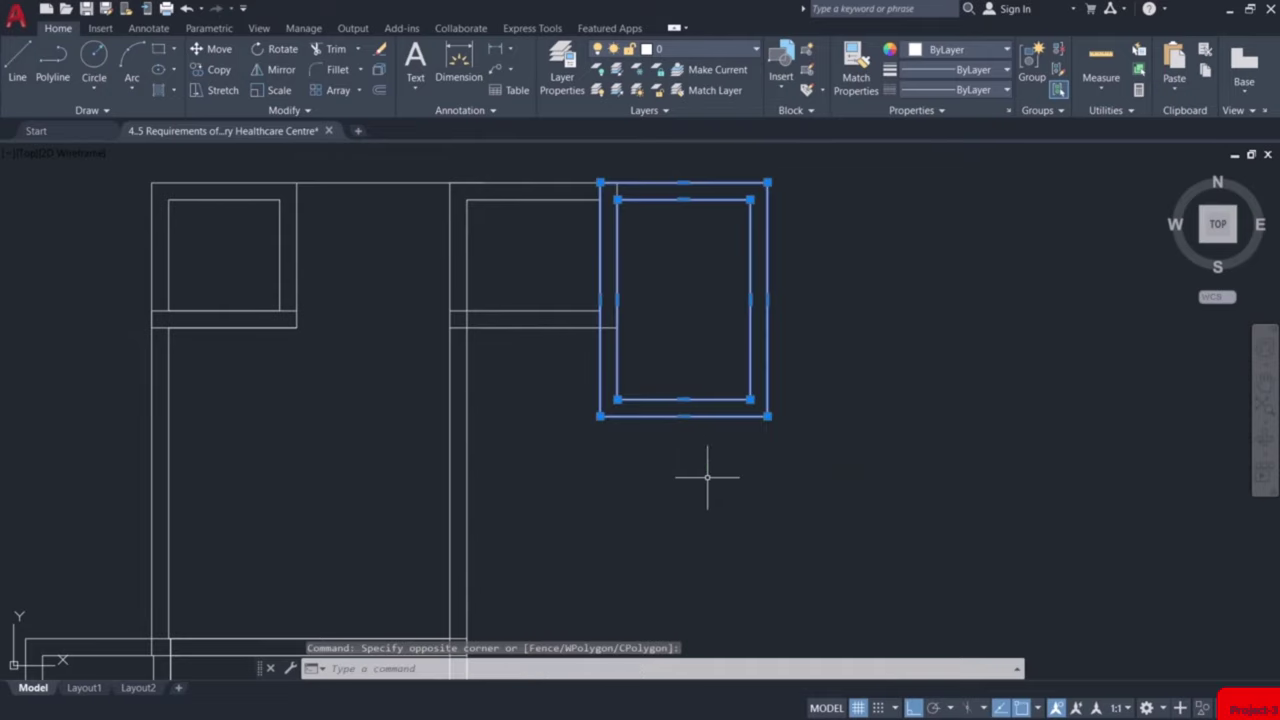
left_click(219, 70)
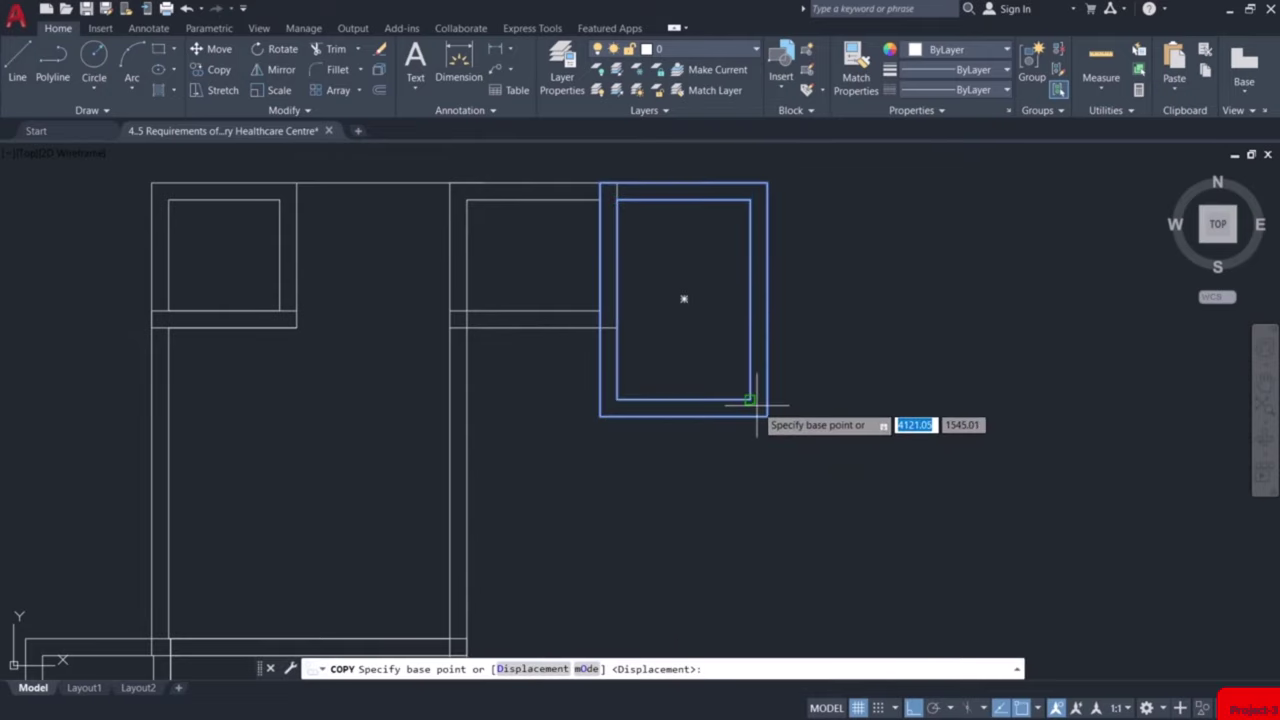
left_click(750, 200)
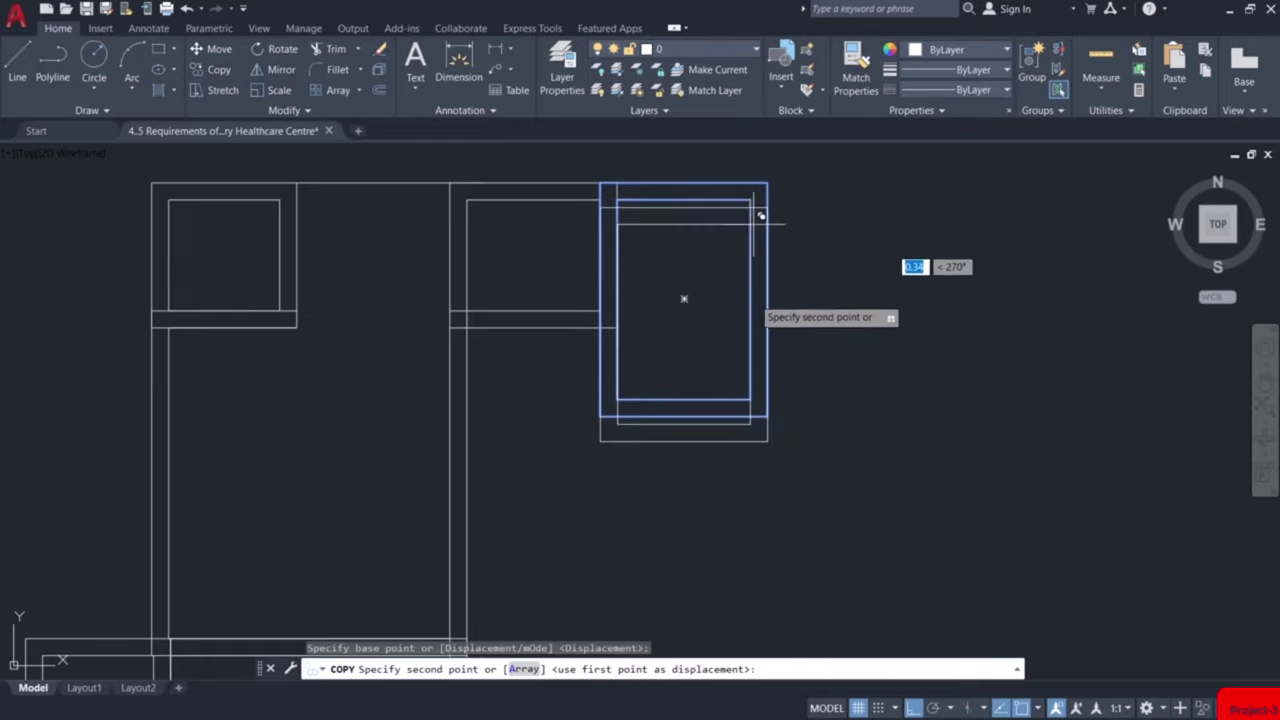
left_click(756, 410)
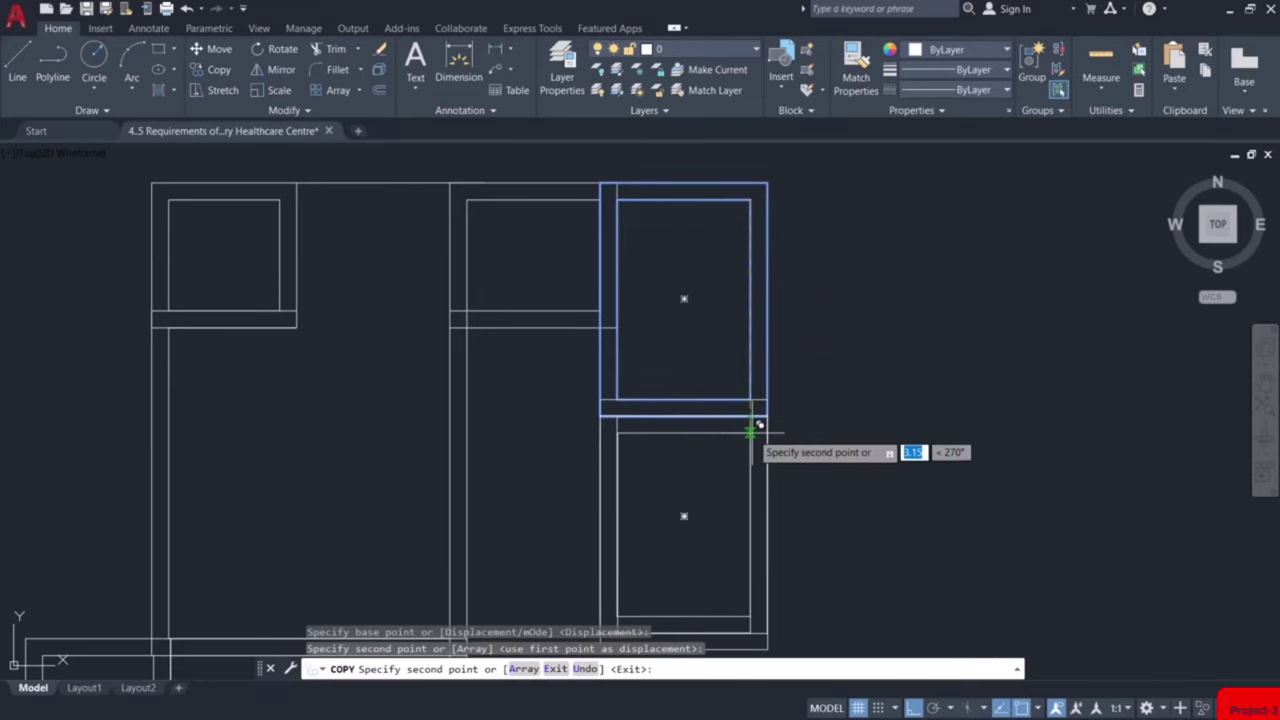
scroll(757, 429, "down", 2)
key("Escape")
middle_click_drag(757, 471, 682, 291)
scroll(731, 400, "up", 2)
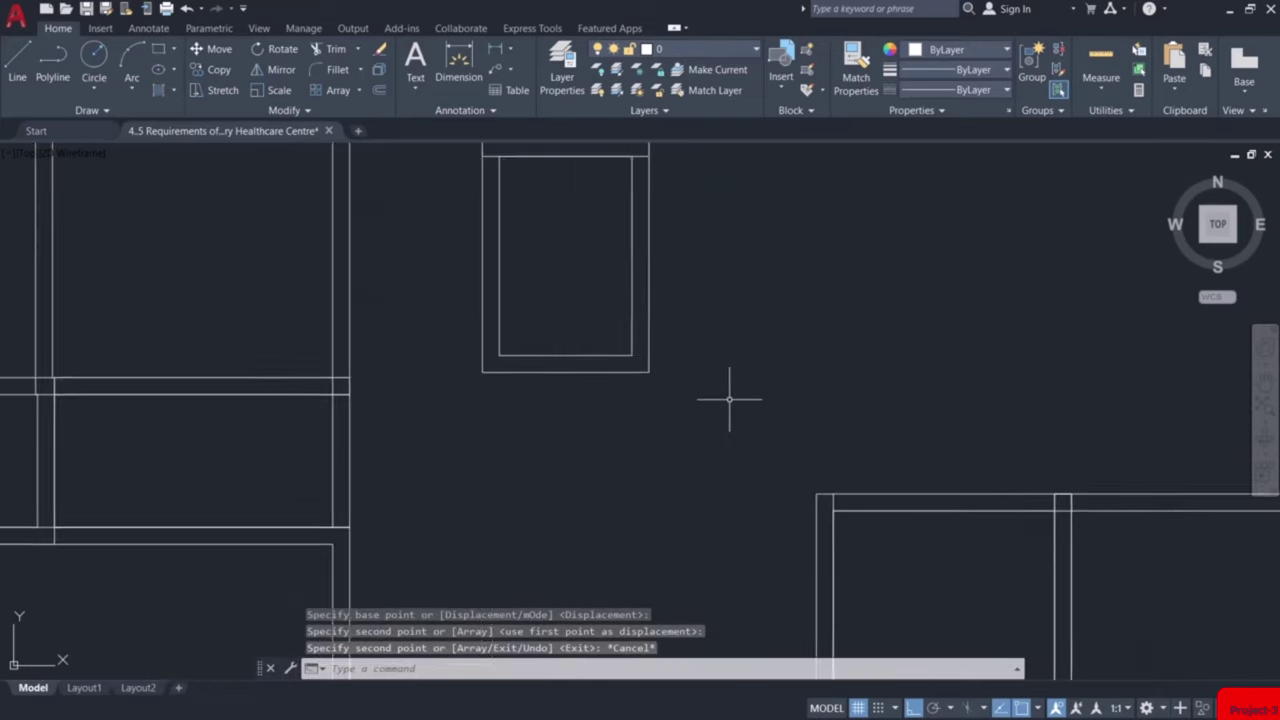
Draw a line down from the copied room's outer bottom-right corner, then across to the right wing's outer top-left corner
type("l")
key("Return")
left_click(636, 316)
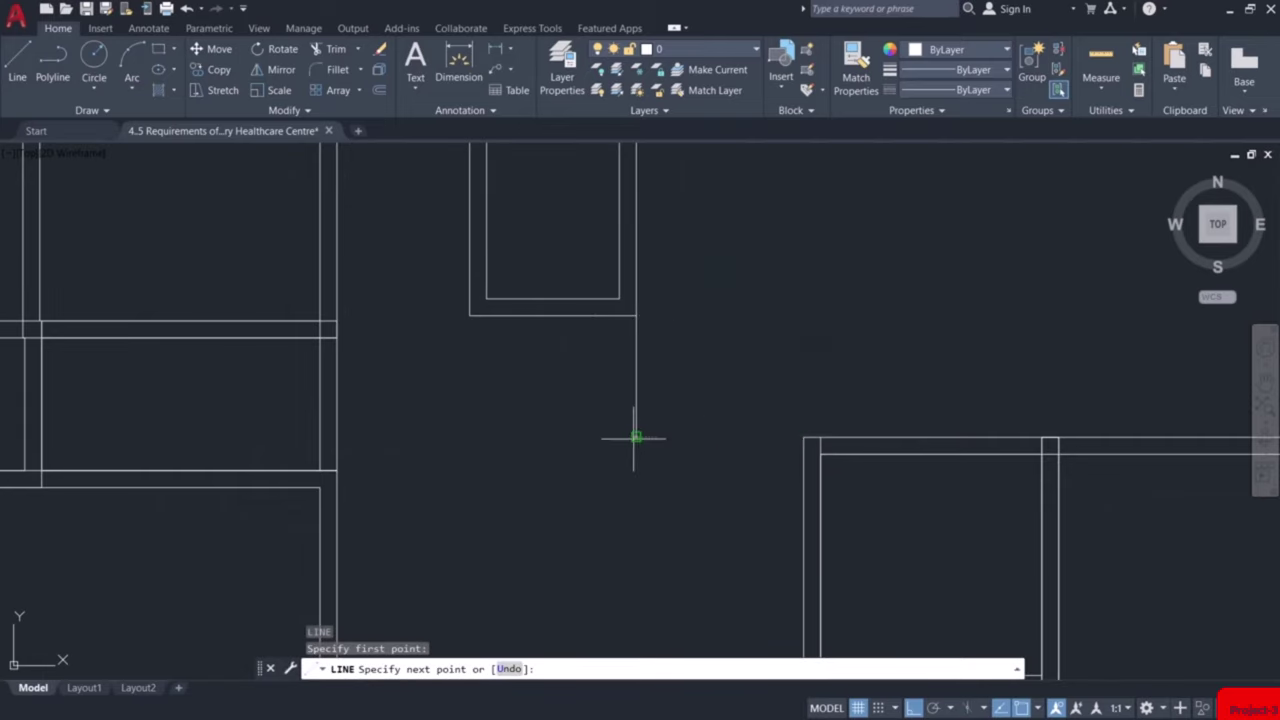
left_click(636, 437)
left_click(802, 437)
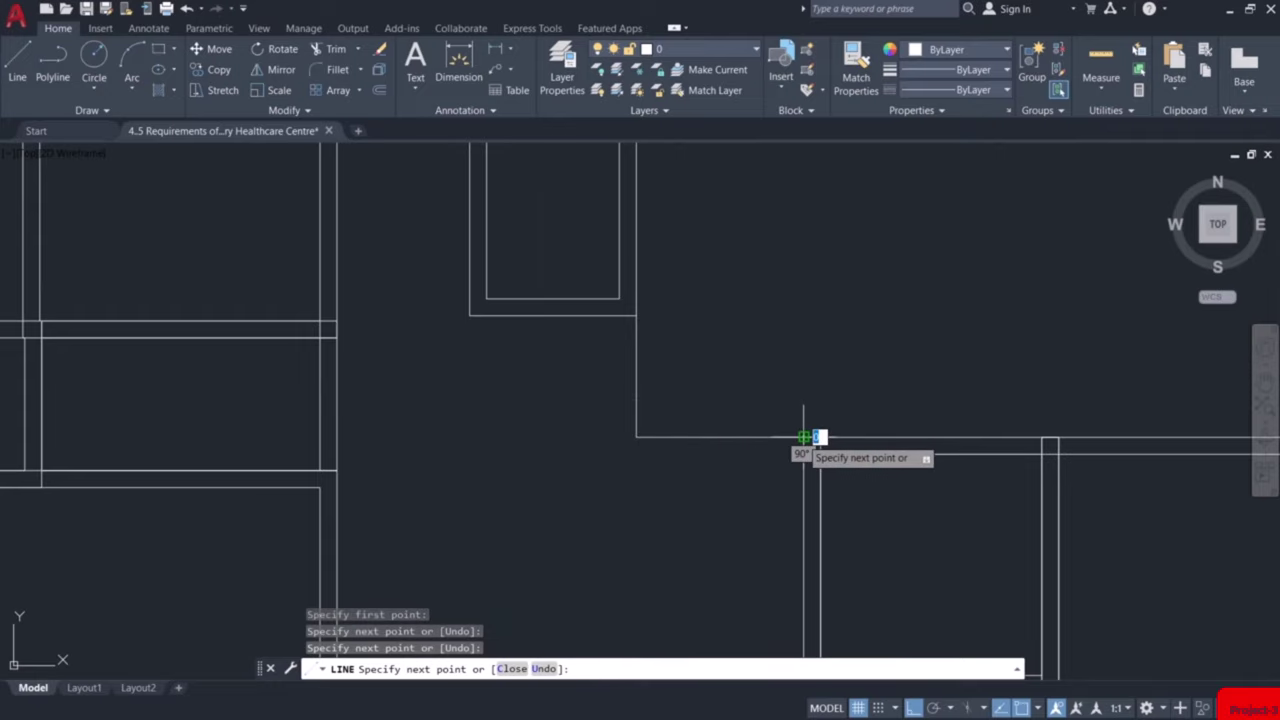
key("Escape")
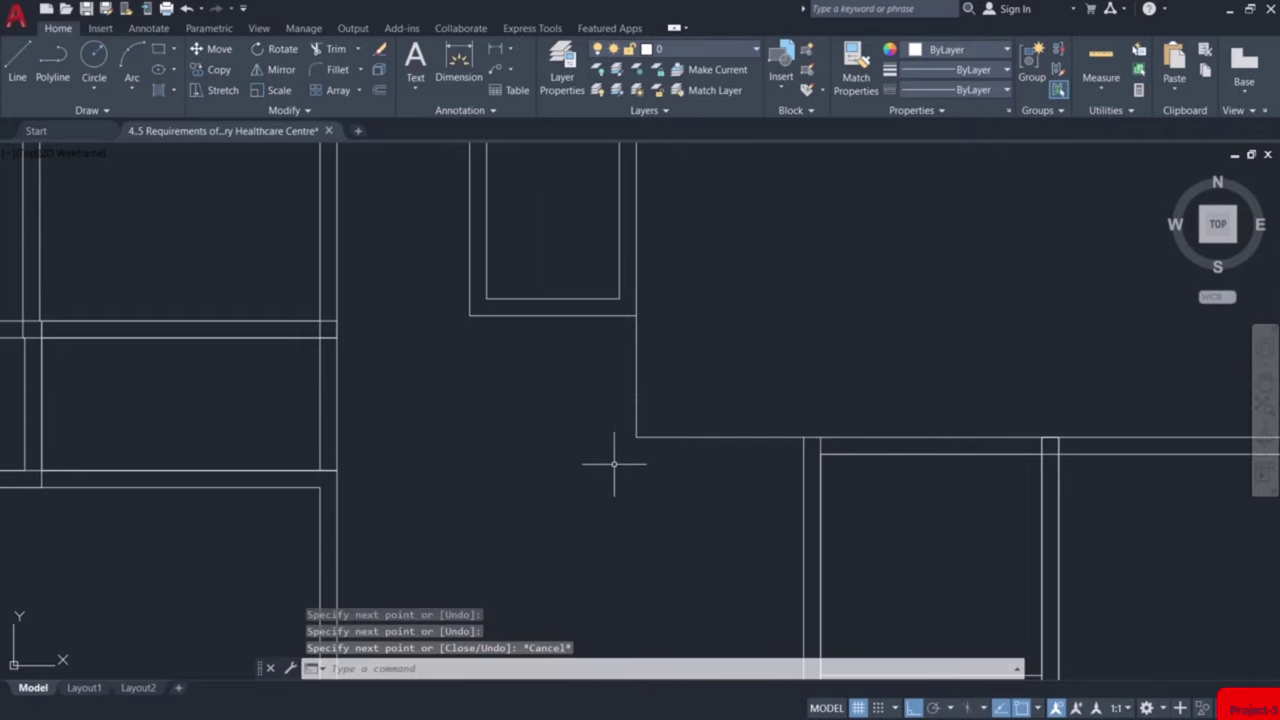
Offset the new vertical line leftward and the new horizontal line downward by 0.23 to form the connecting wall
type("o")
key("Return")
key("Return")
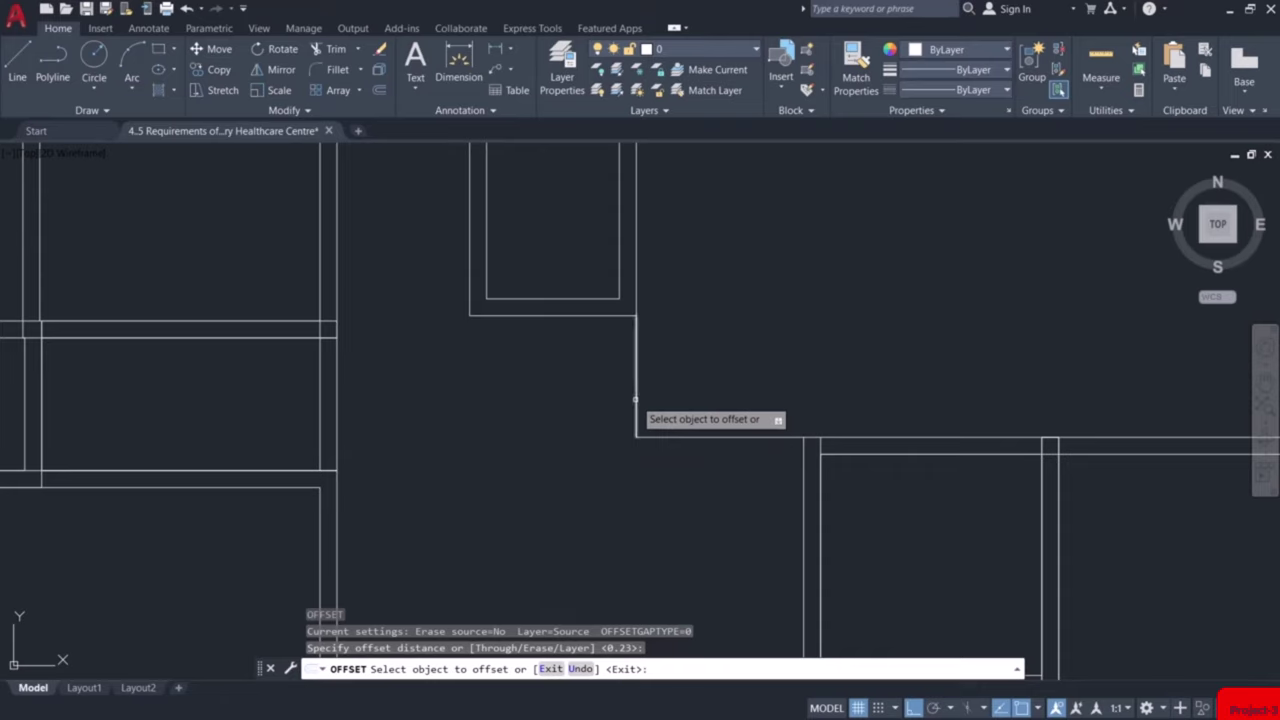
left_click(635, 418)
left_click(618, 405)
left_click(663, 437)
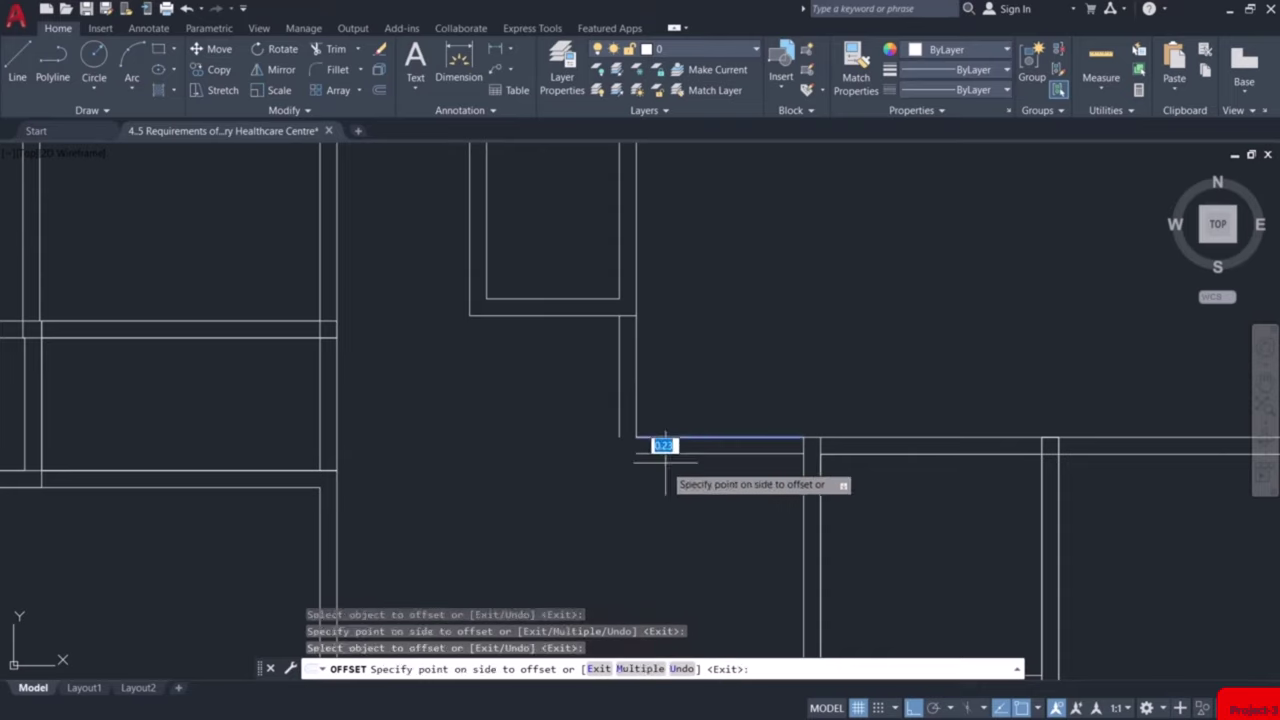
left_click(665, 465)
key("Escape")
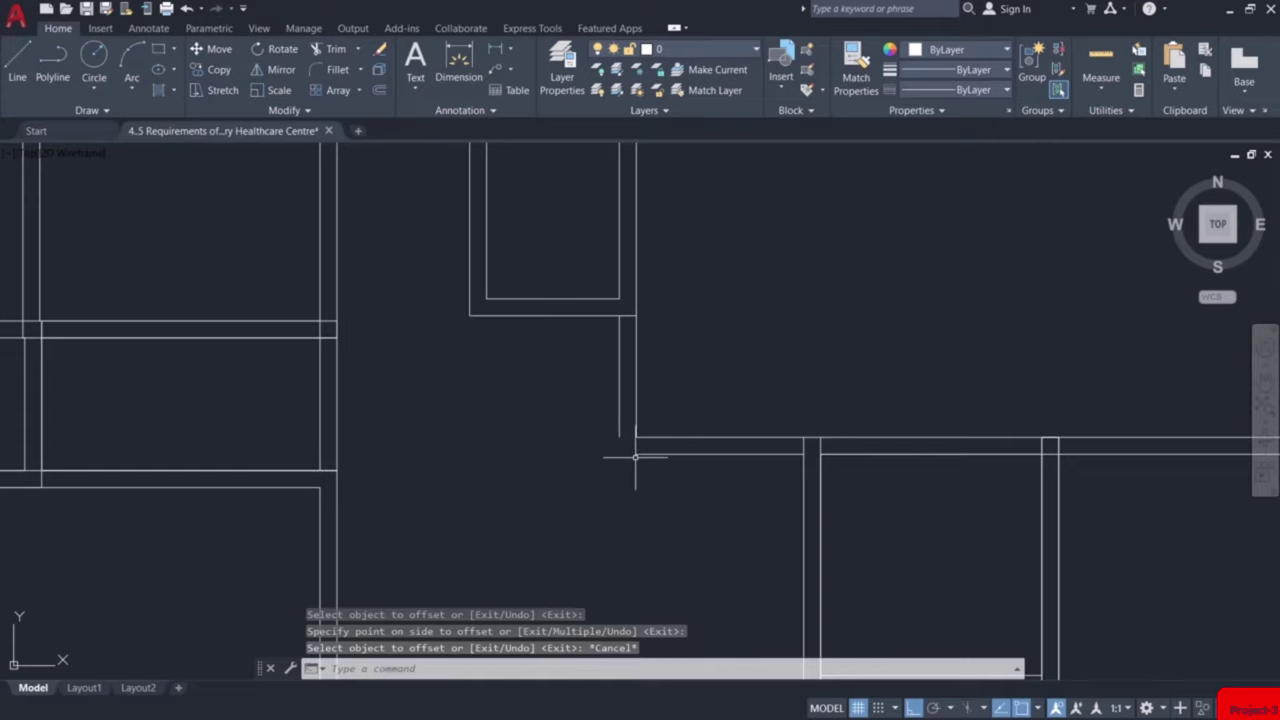
Fillet the two offset lines with radius 0 to close the connecting wall's inner corner
key("Return")
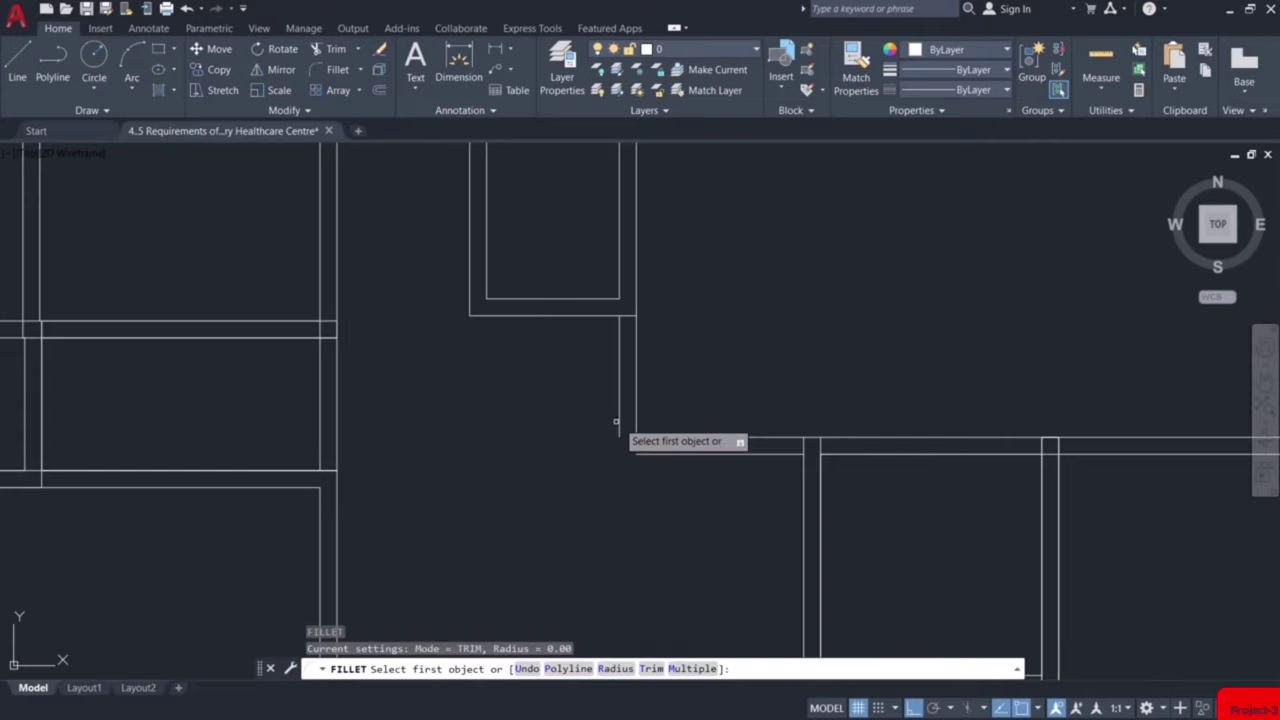
left_click(621, 432)
left_click(650, 462)
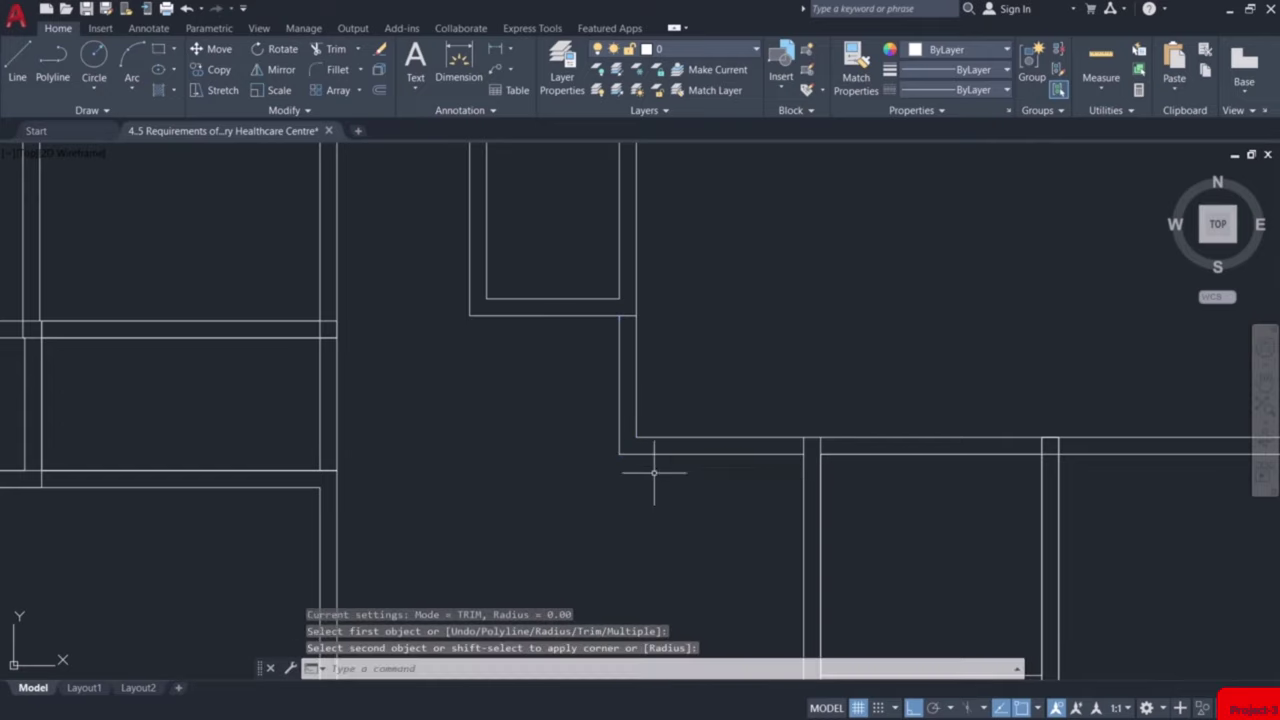
key("Escape")
scroll(664, 488, "down", 5)
scroll(537, 343, "up", 2)
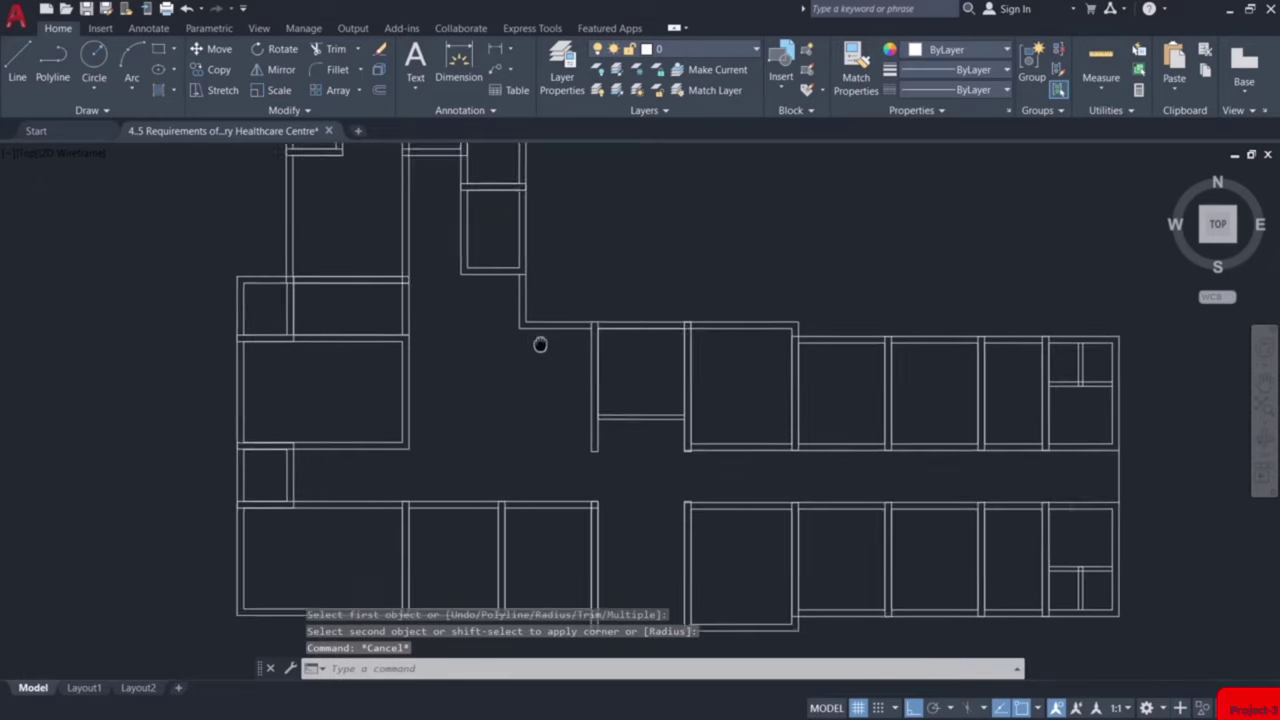
Trim the overlapping wall lines at the bottom-right and bottom-left corners of the right wing's first lower room
scroll(563, 363, "up", 1)
middle_click_drag(563, 363, 677, 434)
scroll(677, 434, "down", 3)
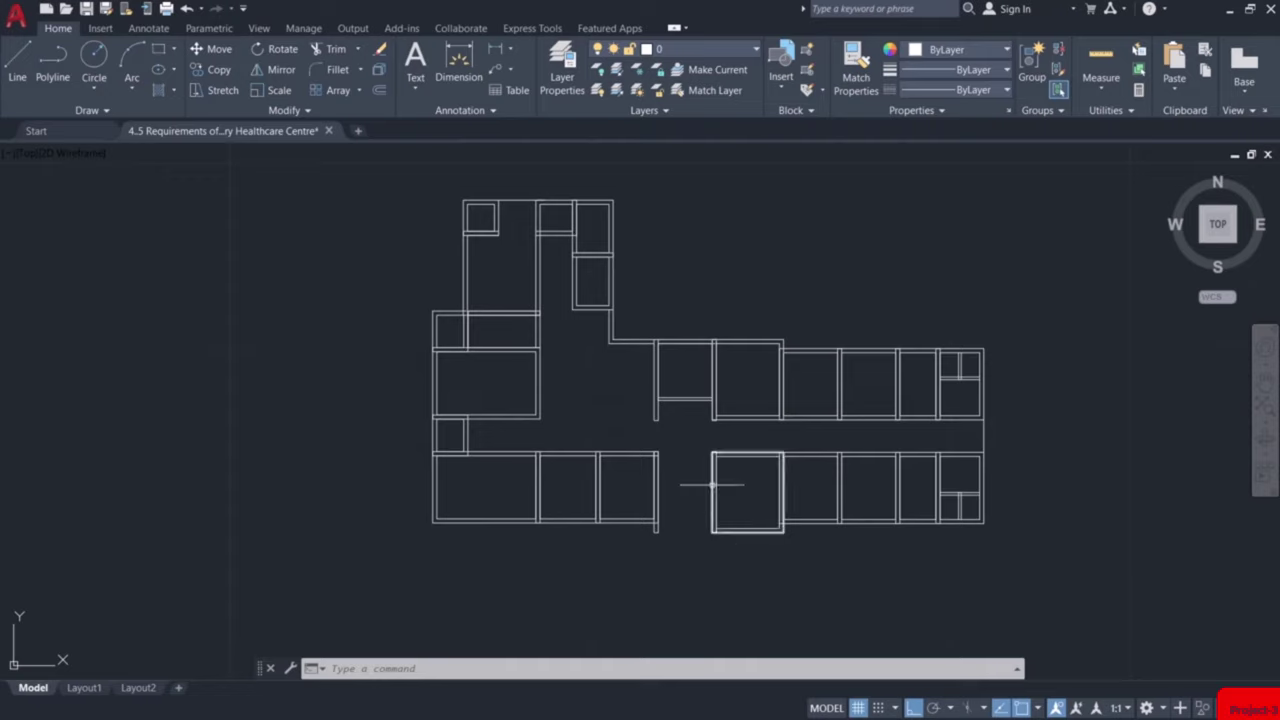
scroll(716, 487, "up", 4)
scroll(709, 431, "up", 8)
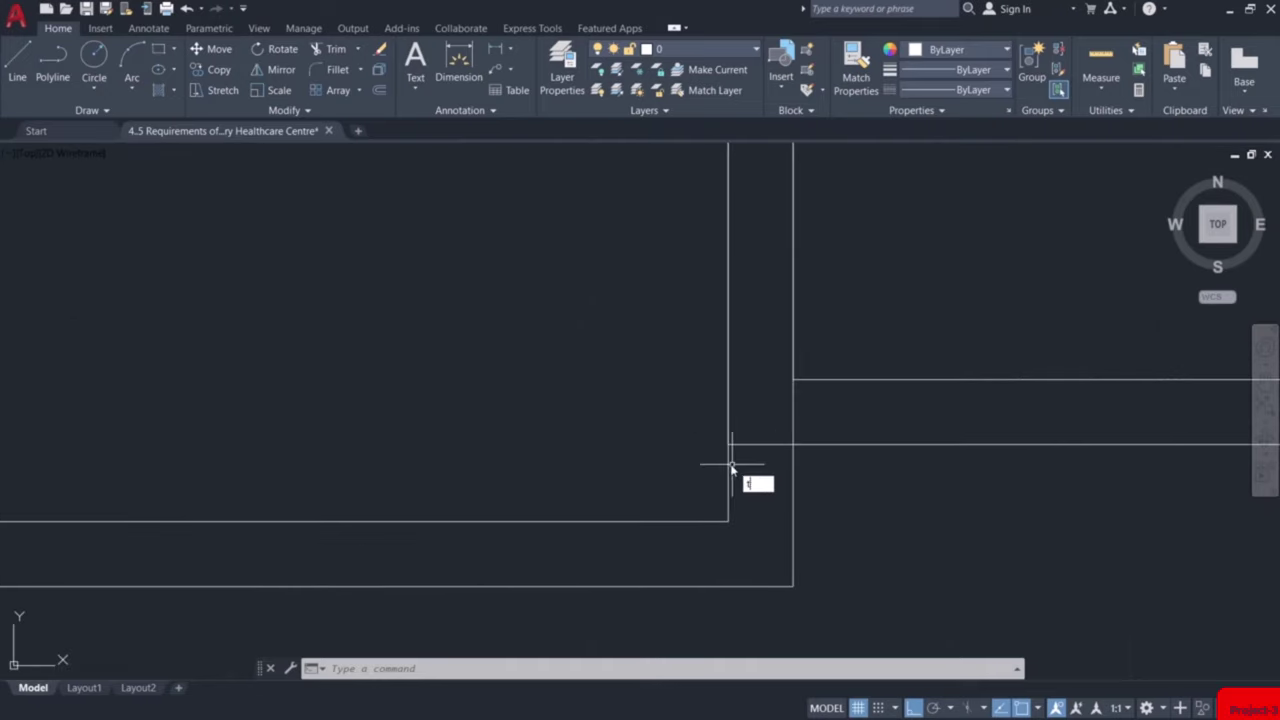
type("r")
key("Return")
mouse_move(812, 410)
left_mouse_down()
mouse_move(761, 432)
mouse_move(766, 462)
left_mouse_up()
scroll(766, 462, "down", 5)
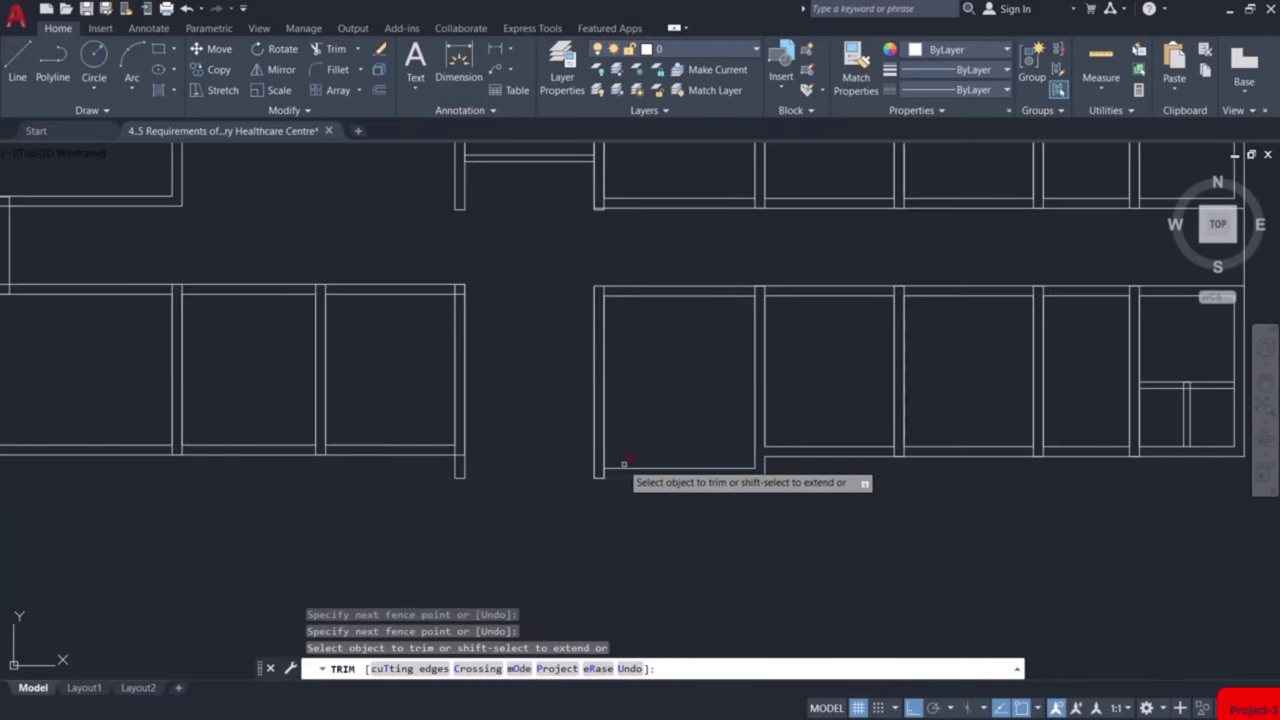
scroll(620, 466, "up", 8)
left_click_drag(529, 463, 465, 476)
scroll(645, 410, "down", 6)
Trim the overlapping wall lines where the first two partition walls meet the corridor wall of the right wing's lower row
scroll(645, 410, "up", 6)
mouse_move(794, 270)
left_mouse_down()
mouse_move(594, 256)
mouse_move(727, 300)
left_mouse_up()
scroll(727, 300, "down", 6)
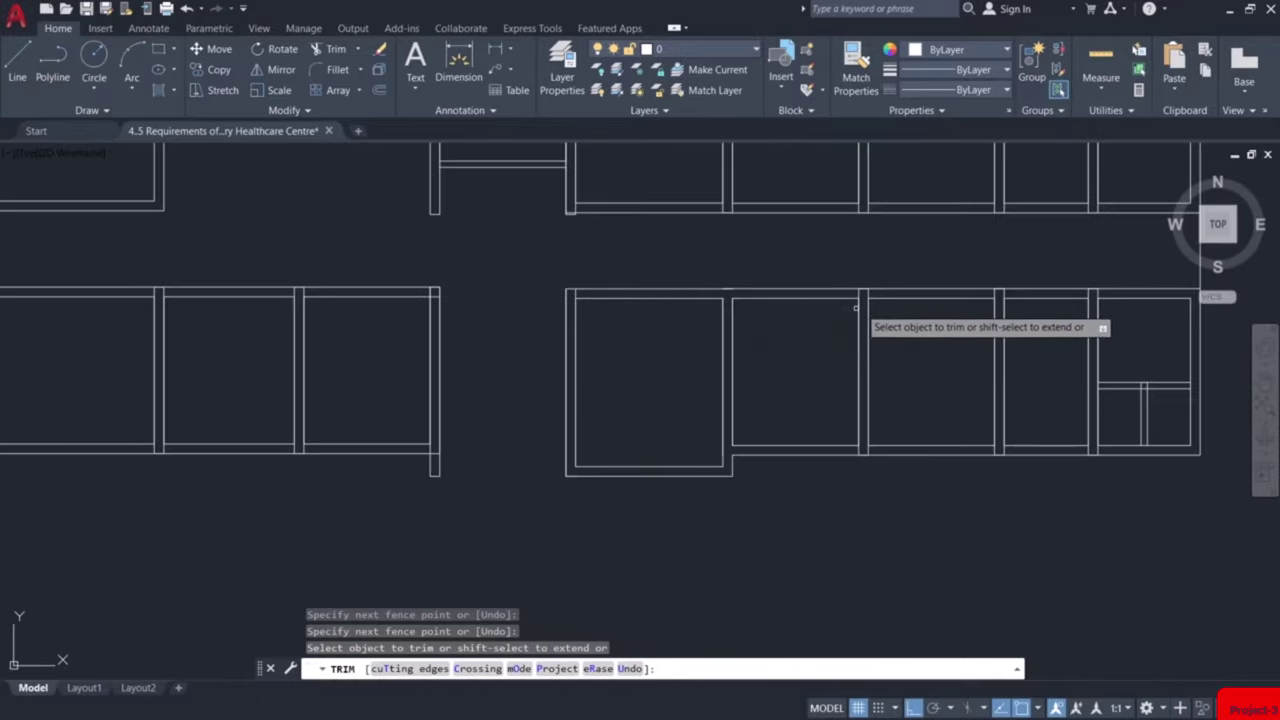
scroll(857, 252, "up", 6)
left_click_drag(857, 252, 786, 260)
scroll(786, 260, "down", 6)
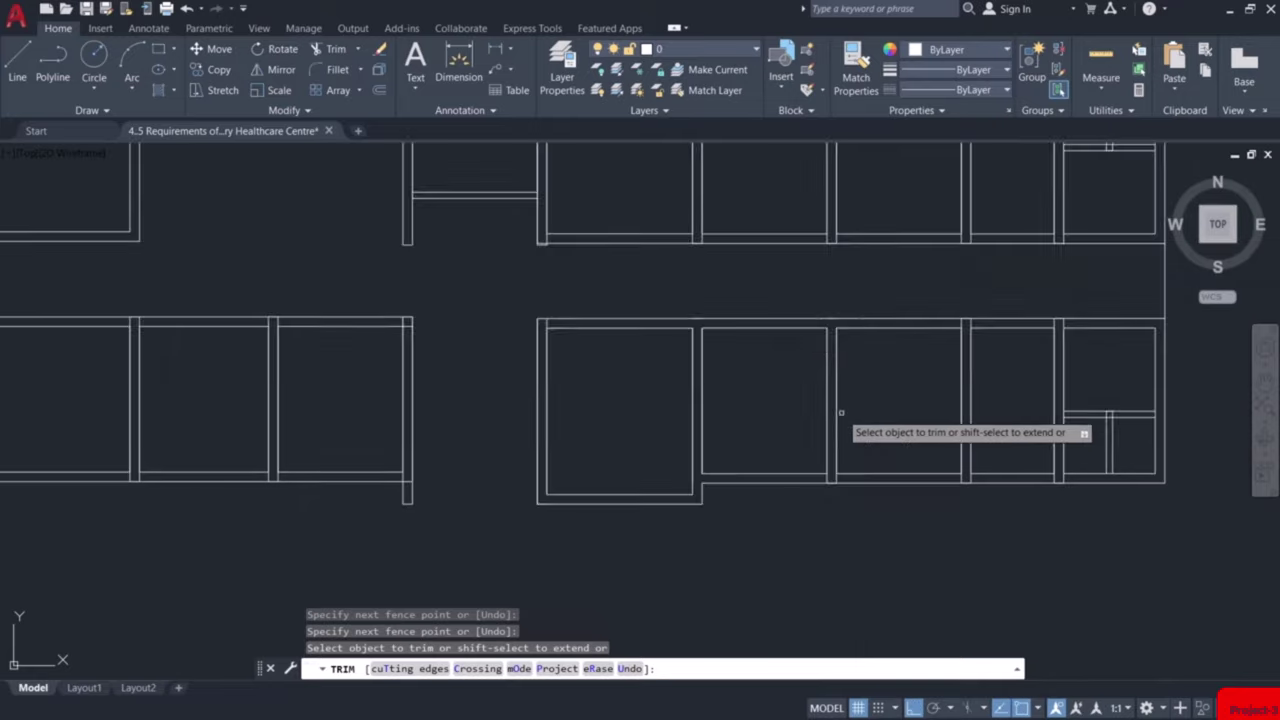
scroll(841, 412, "down", 5)
key("Escape")
scroll(937, 414, "up", 4)
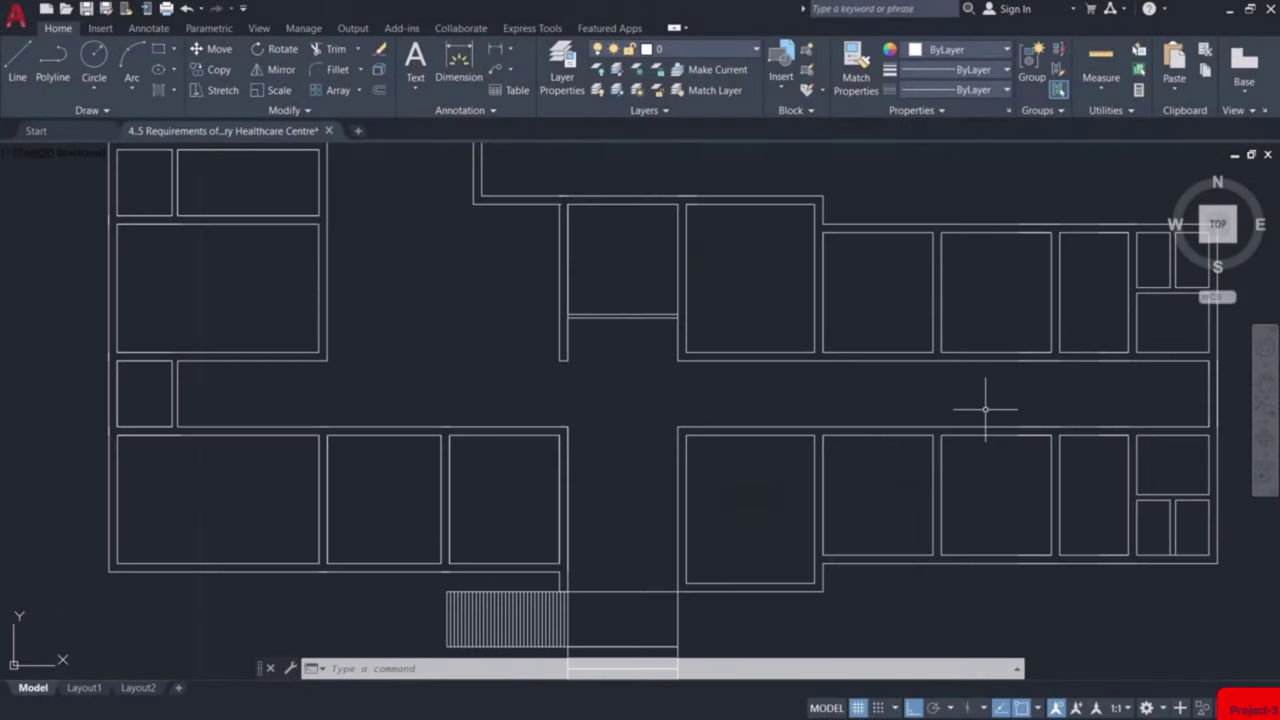
middle_click_drag(800, 470, 857, 287)
scroll(679, 294, "up", 2)
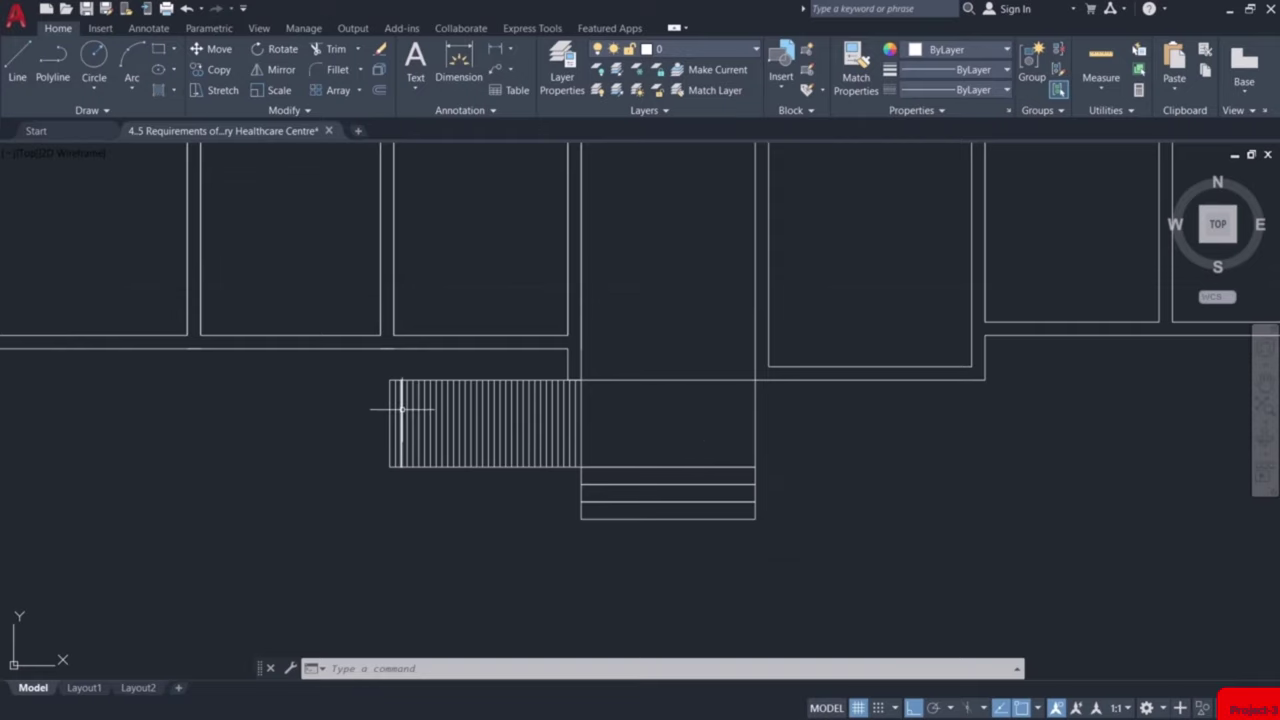
scroll(606, 416, "down", 4)
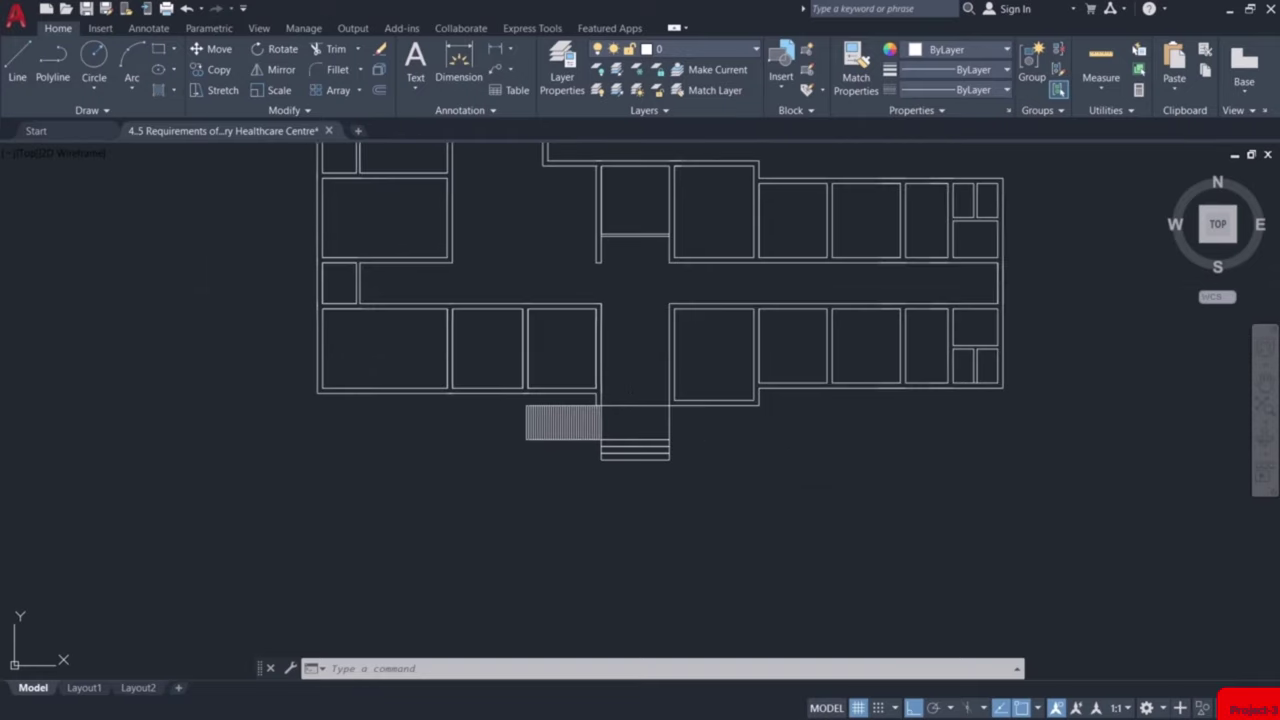
middle_click_drag(612, 350, 618, 524)
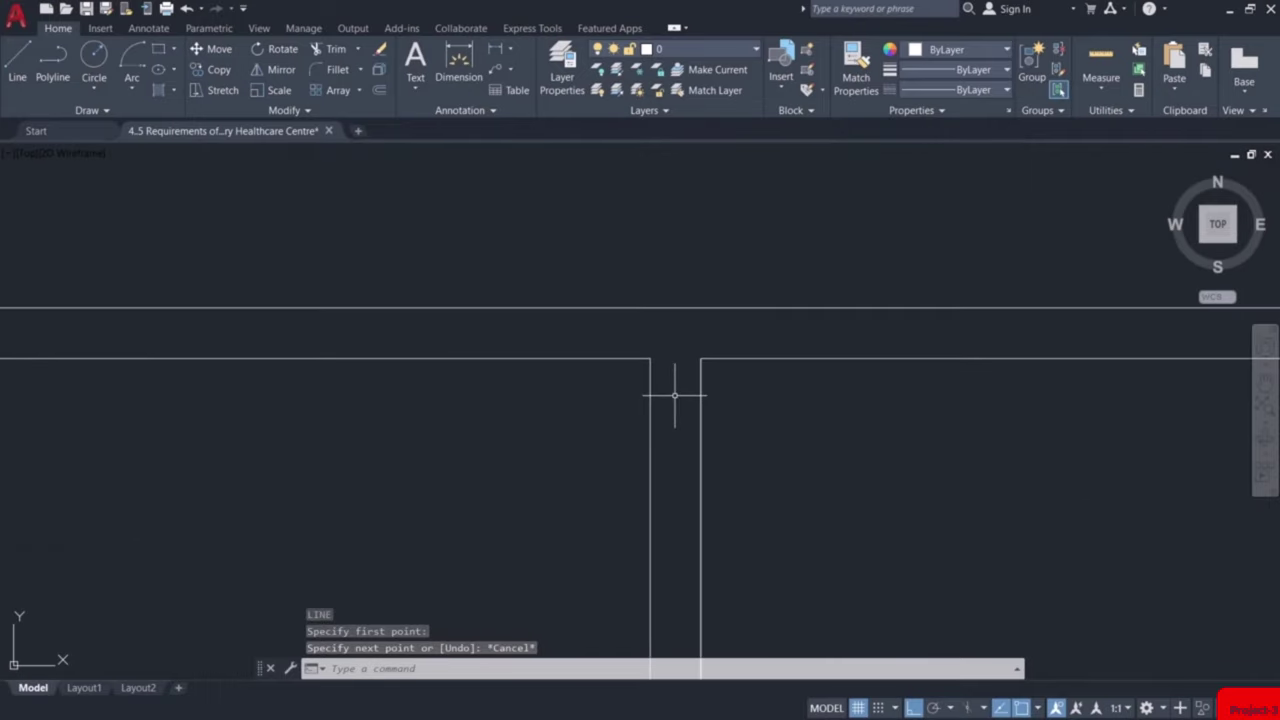
Draw a short line across the corridor wall's thickness at the inner top-right corner of the right wing's first lower room
type("l")
key("Return")
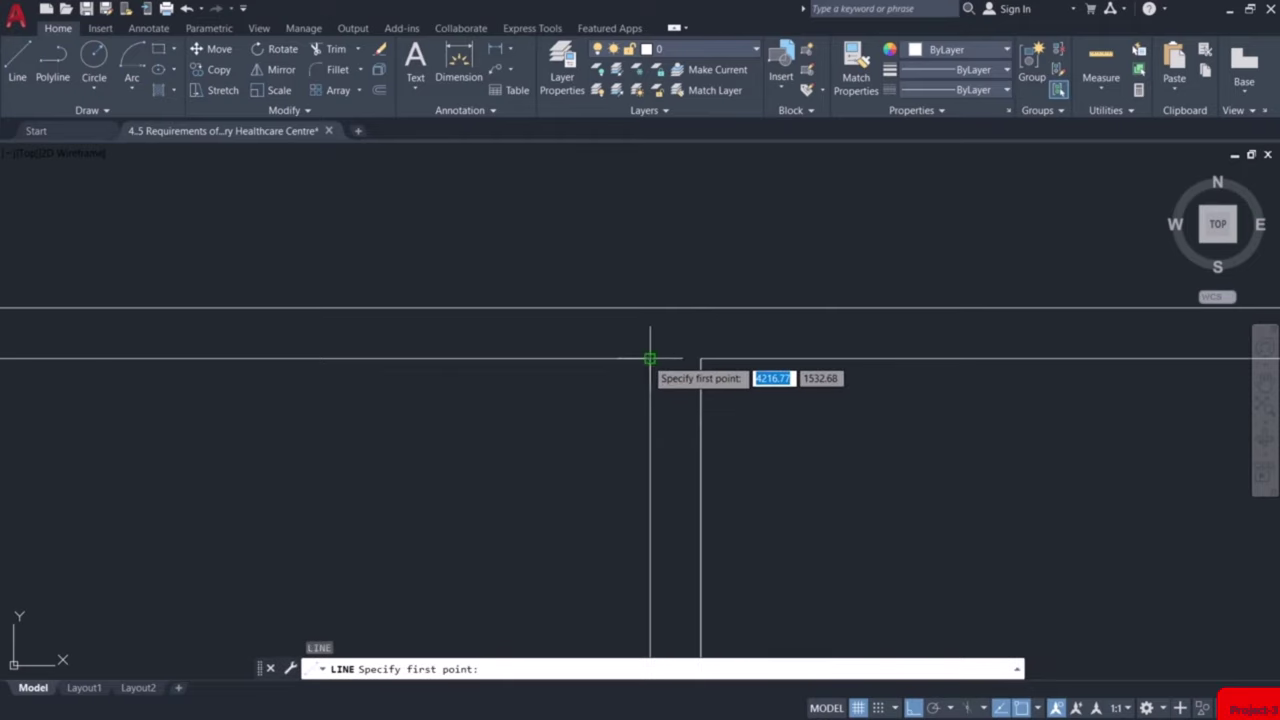
left_click(650, 358)
left_click(651, 308)
key("Escape")
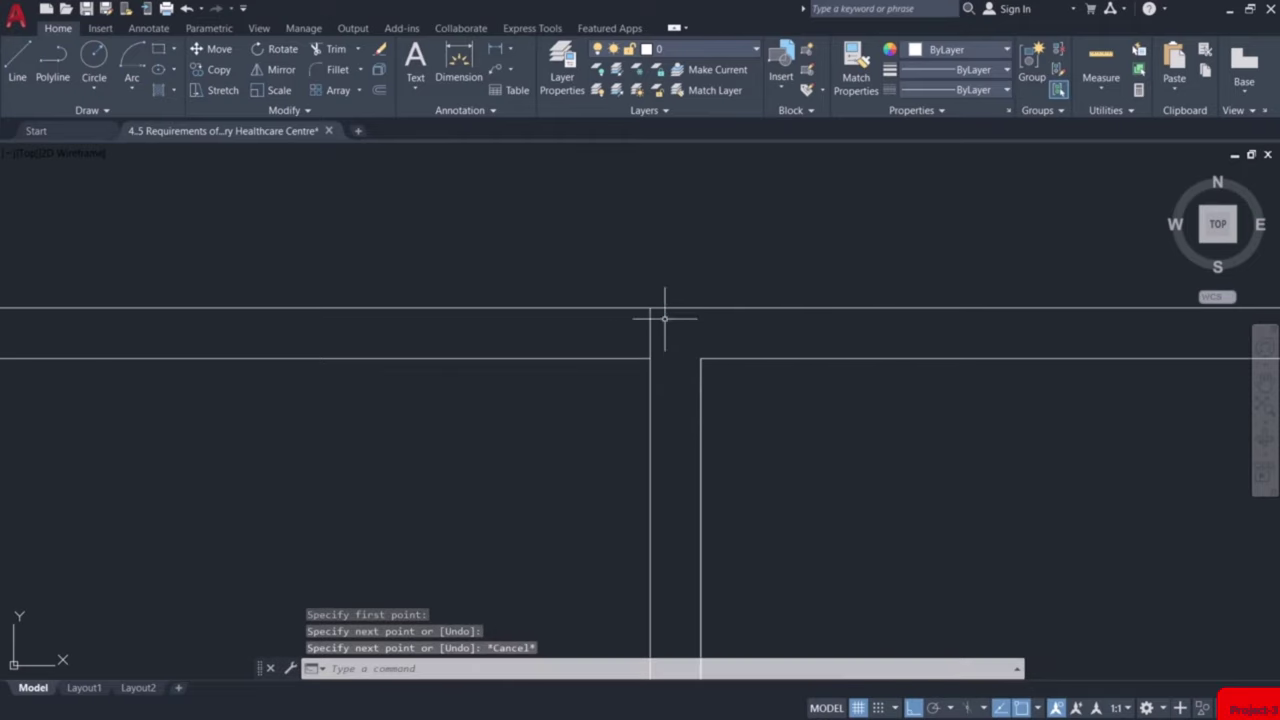
Offset the short wall-crossing line leftward by 1 to mark the door opening
type("o")
key("Return")
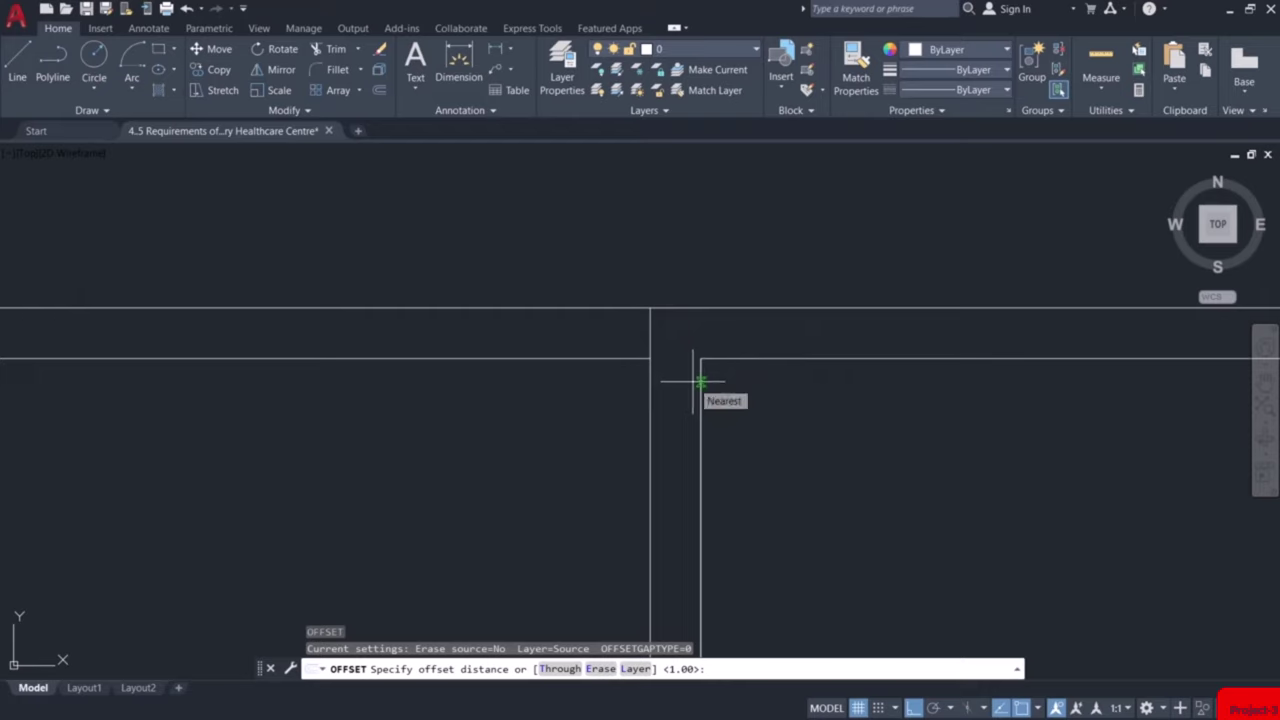
type("1")
key("Return")
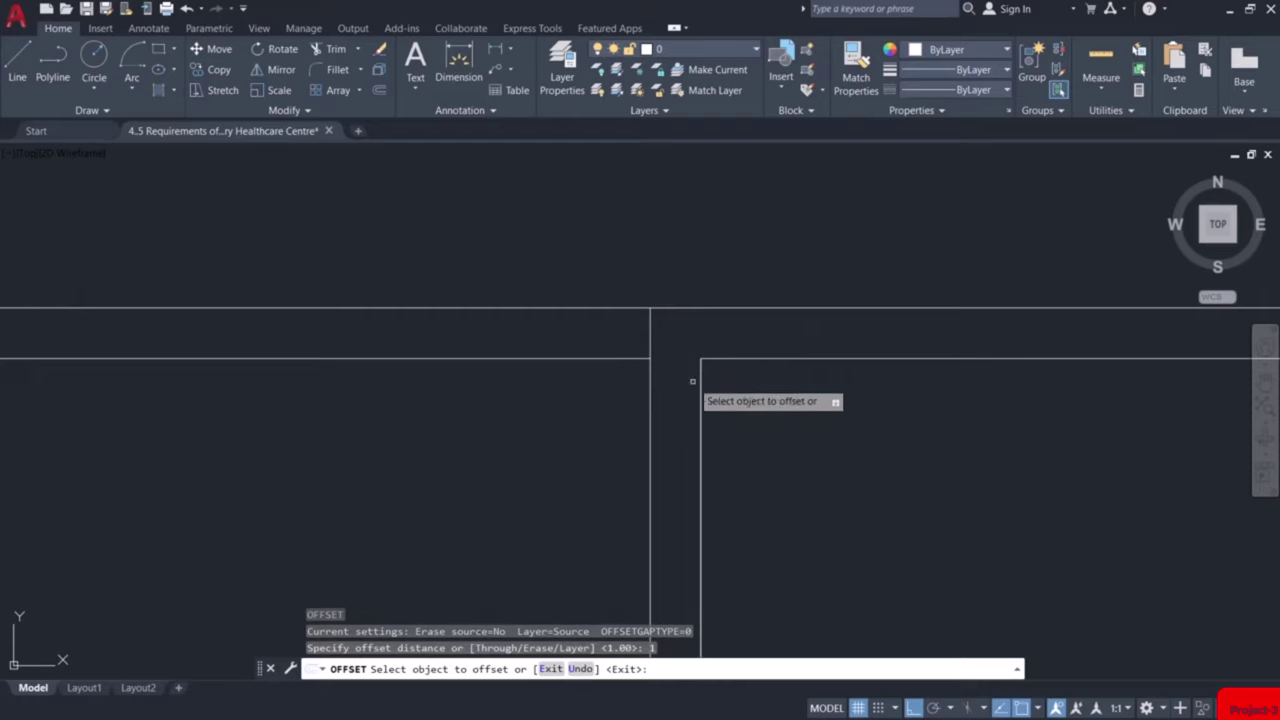
left_click(650, 338)
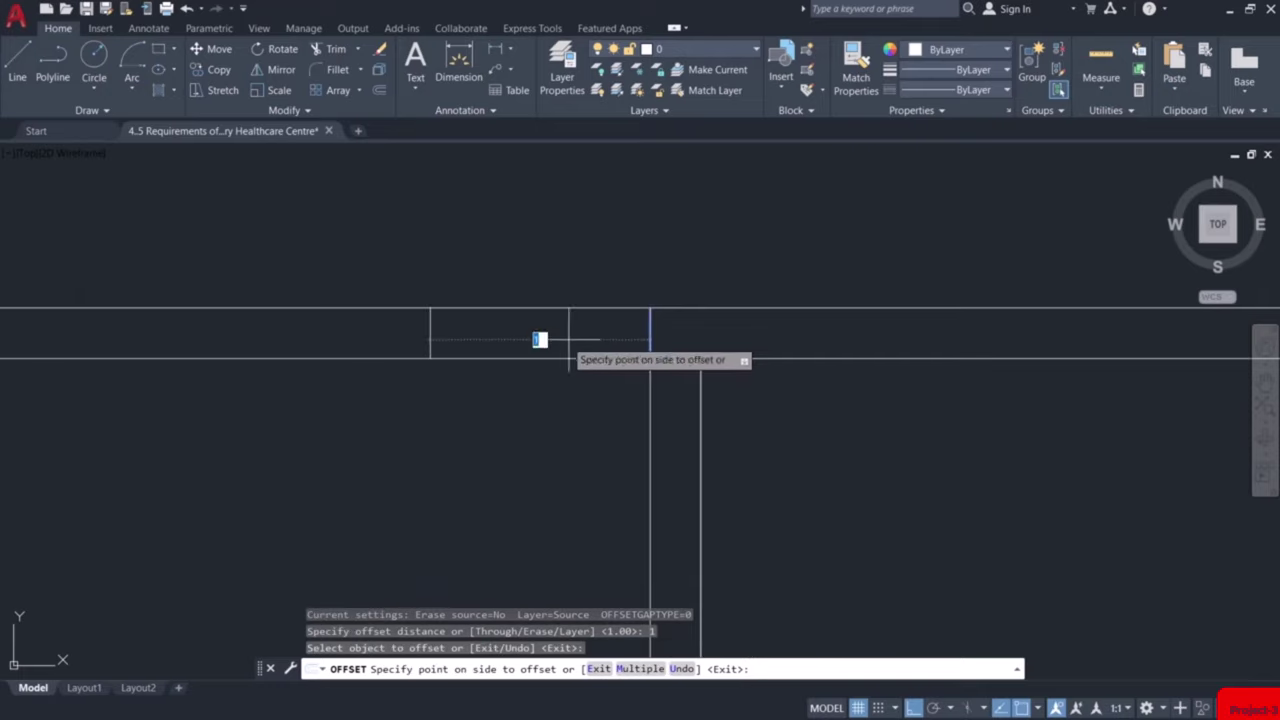
left_click(551, 341)
key("Escape")
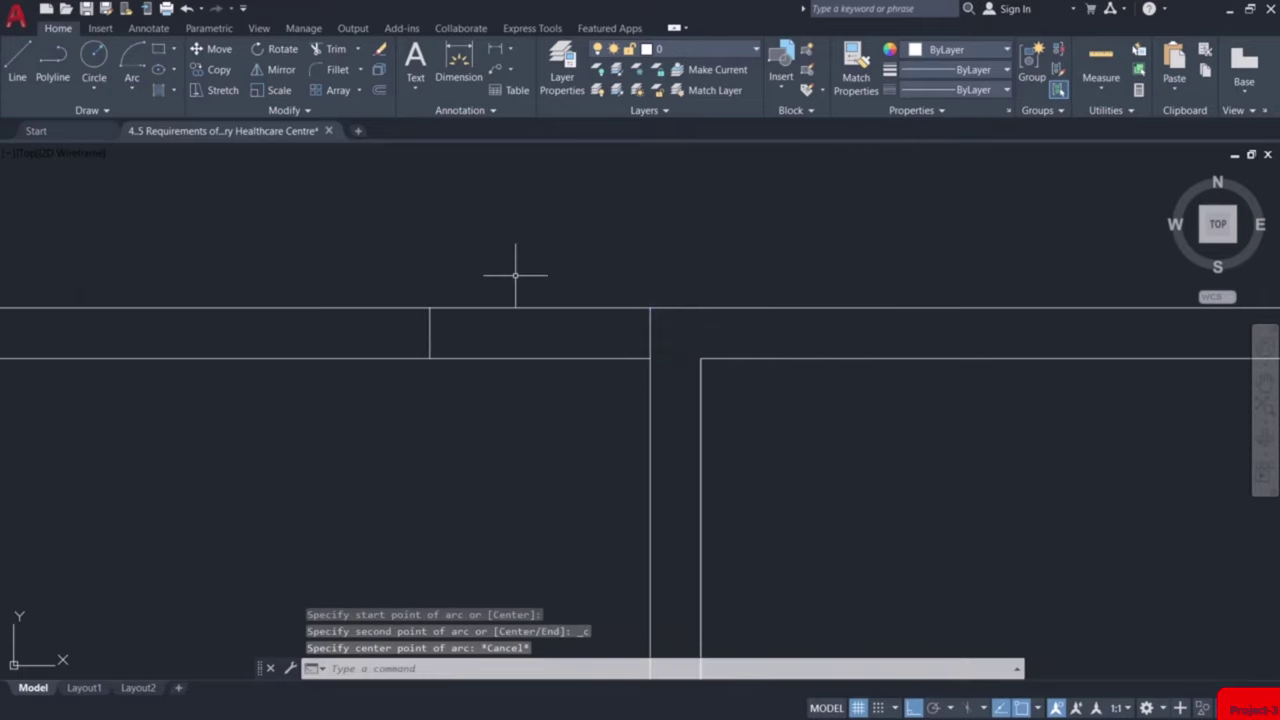
Draw a Start, Center, End quarter arc from the opening's left inner corner, centred on the room's inner top-right corner, as the door swing
left_click(131, 86)
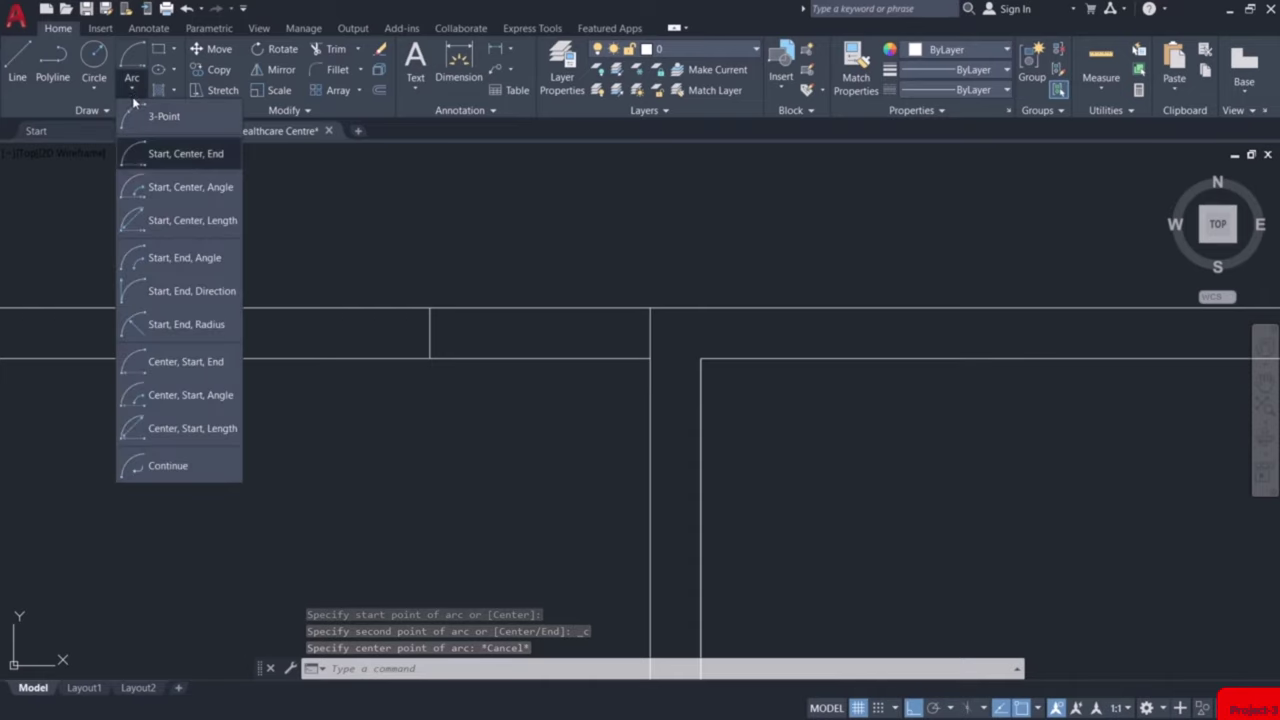
left_click(197, 153)
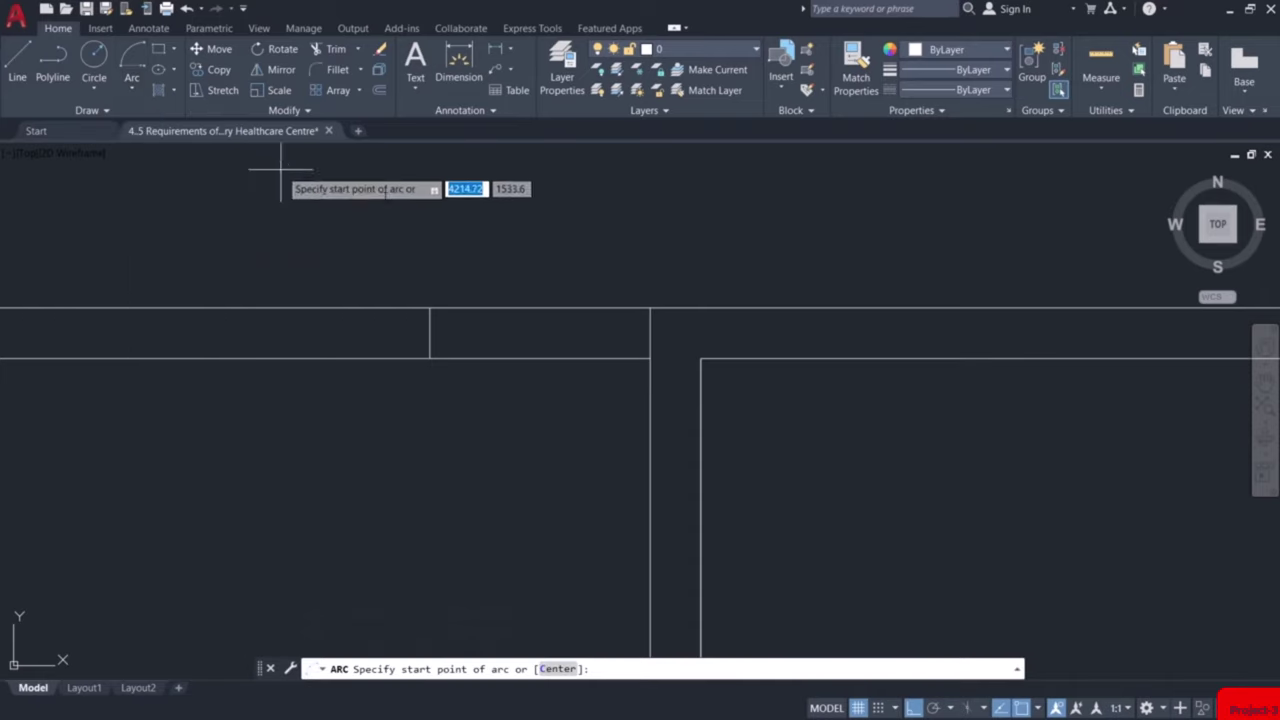
left_click(455, 358)
left_click(651, 358)
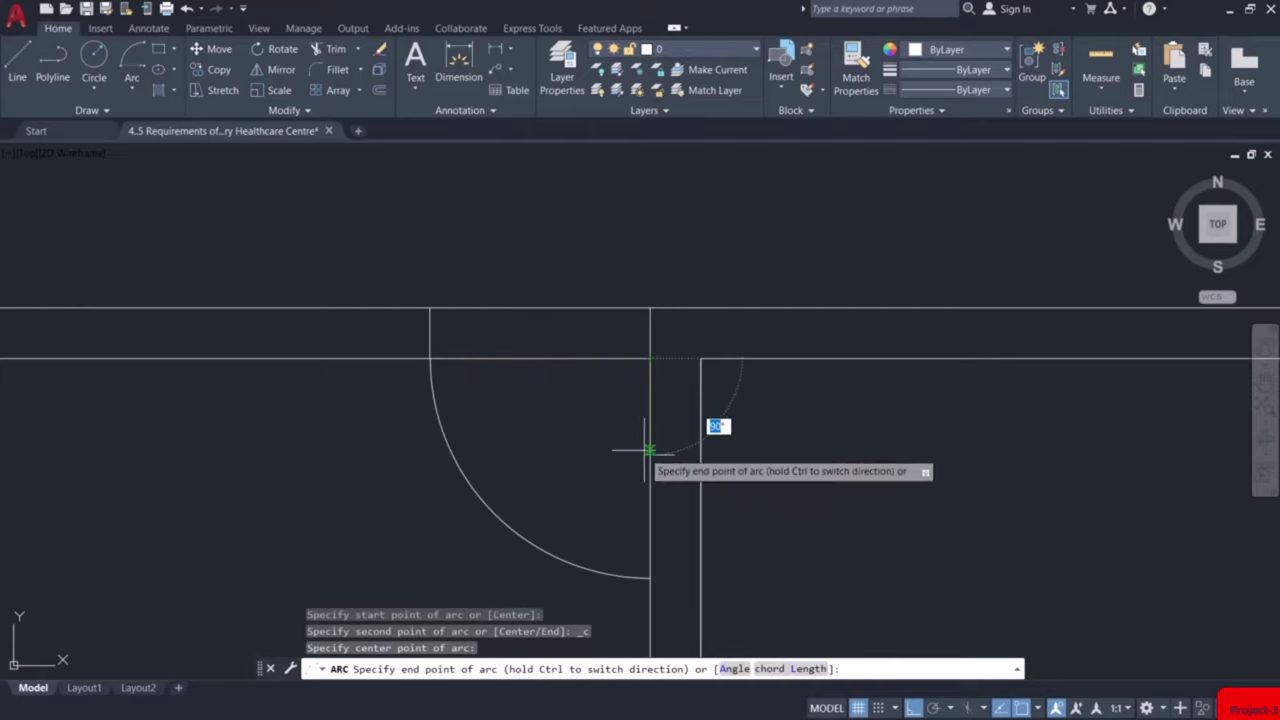
left_click(641, 490)
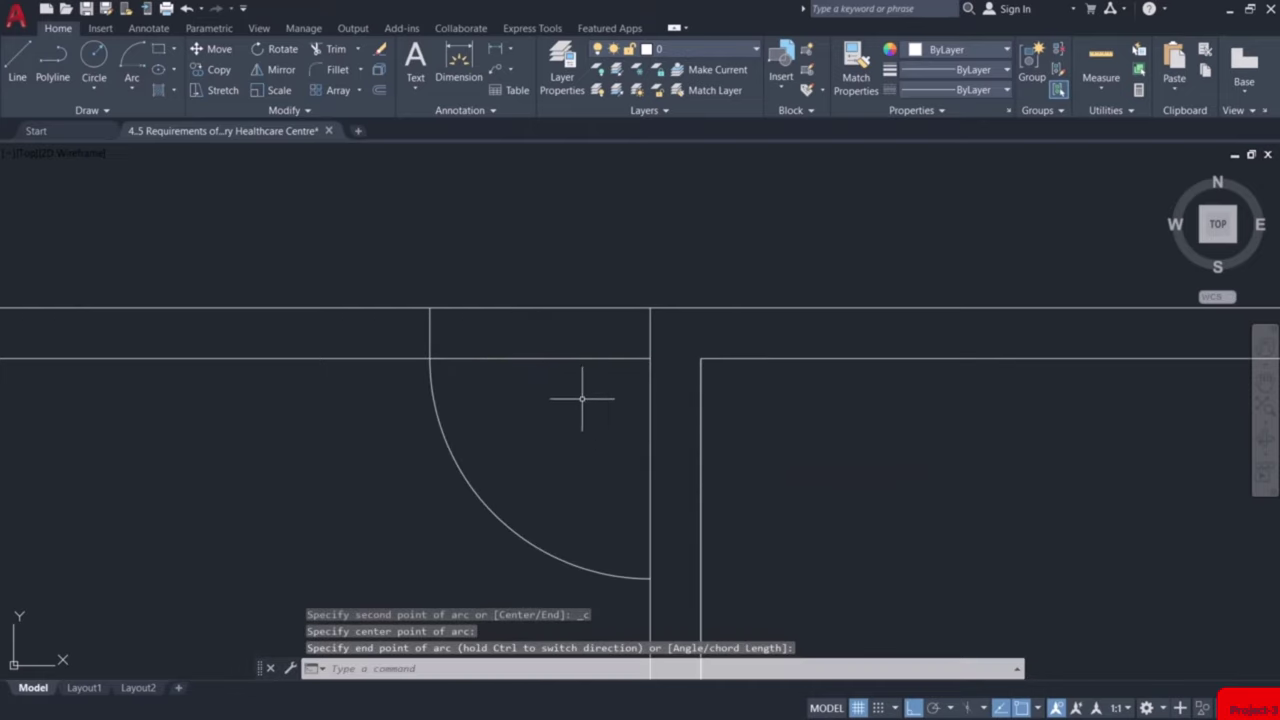
Trim both corridor wall lines between the two crossing lines to open the doorway
type("t or")
key("Return")
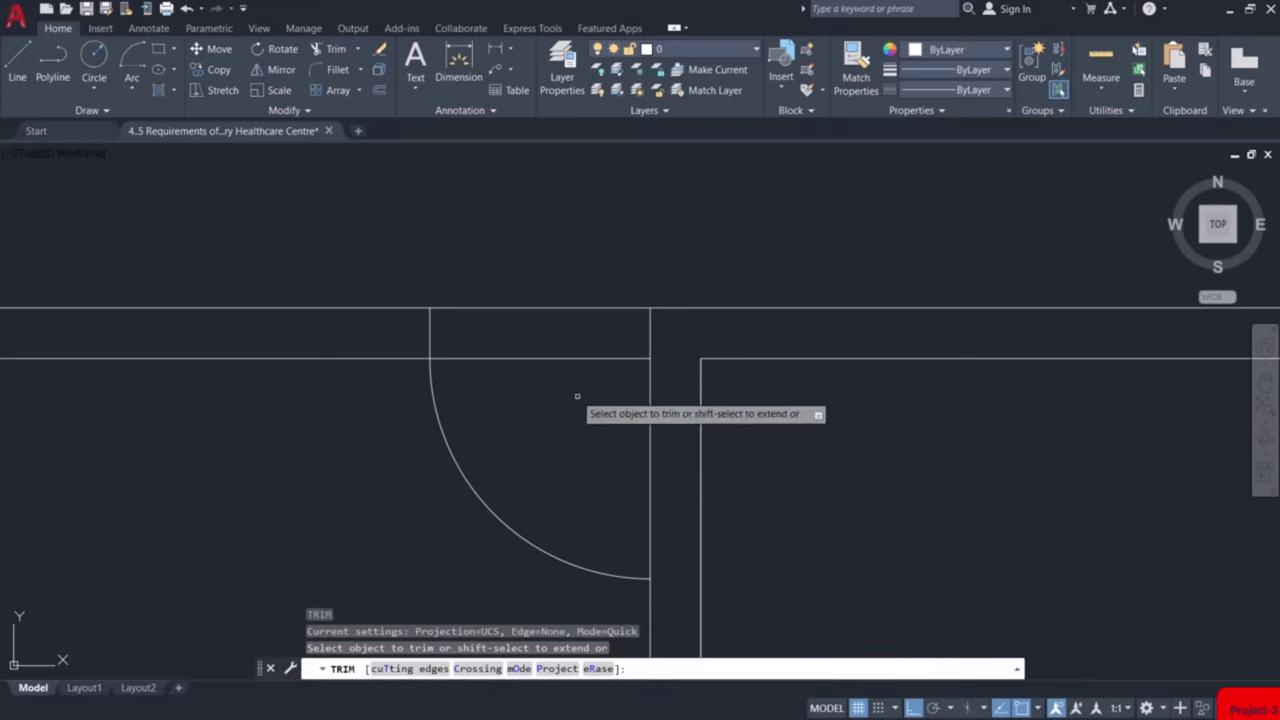
left_click_drag(534, 280, 529, 425)
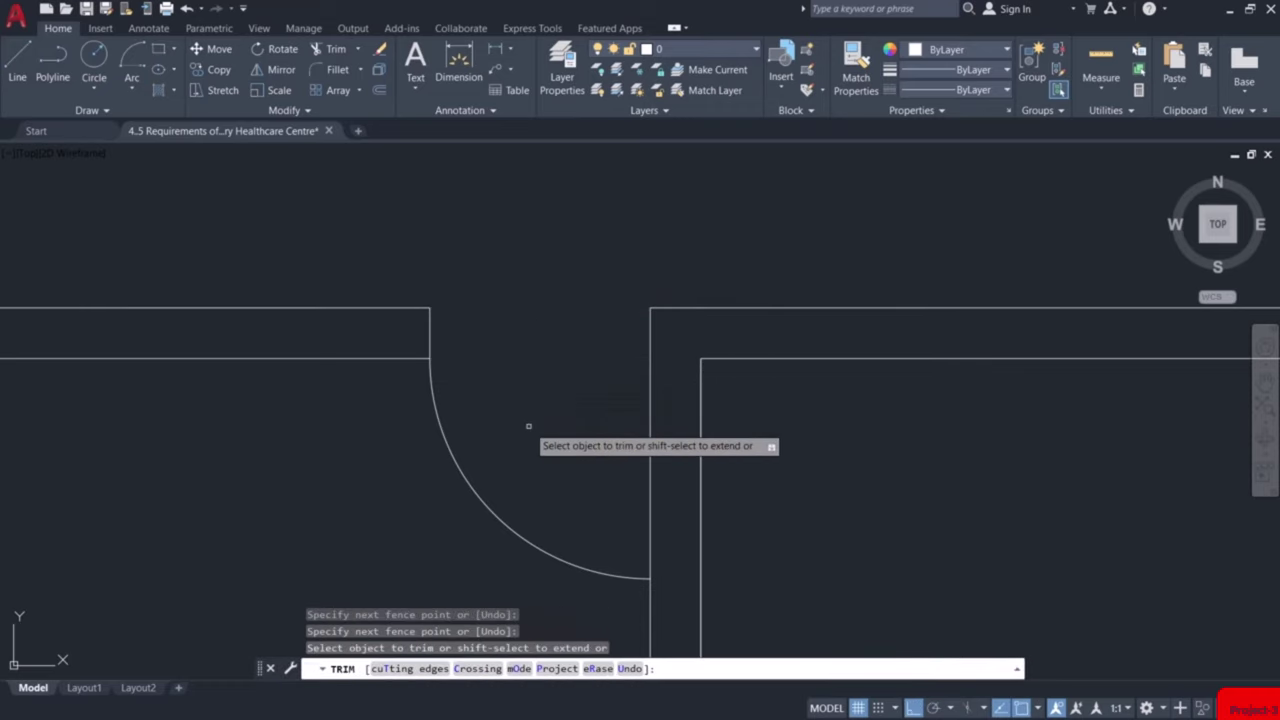
key("Escape")
scroll(529, 425, "down", 4)
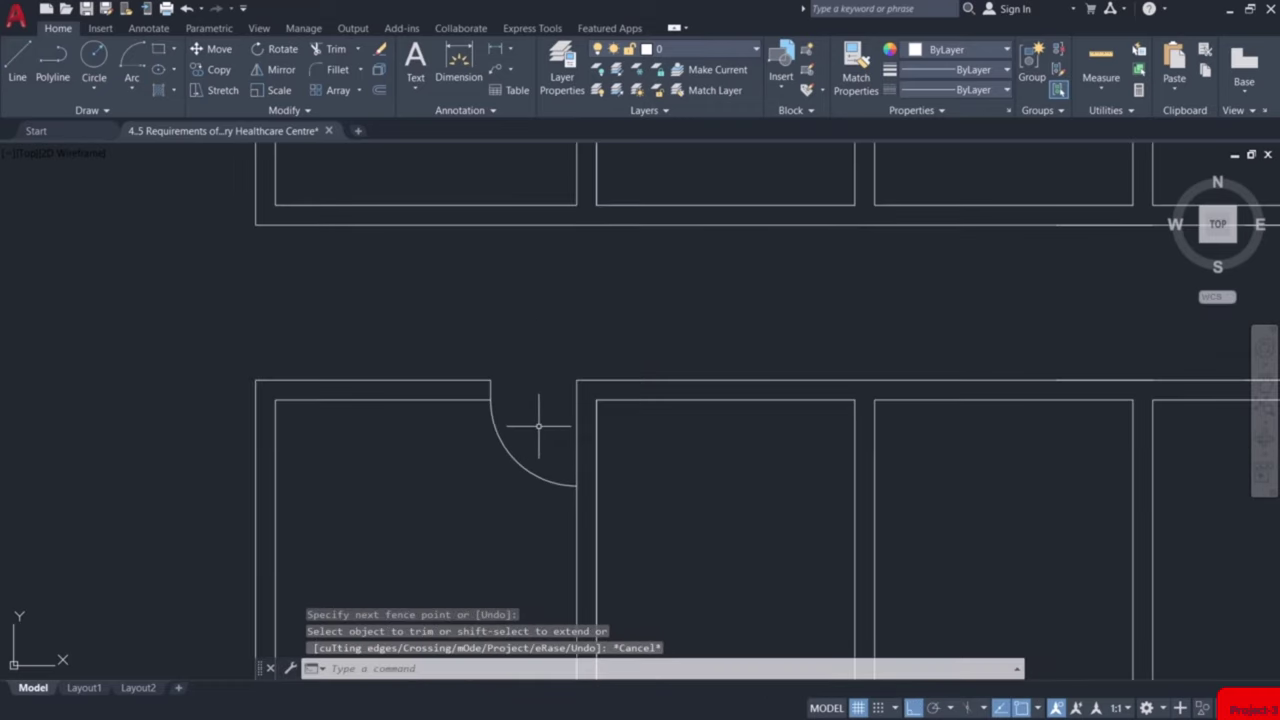
Copy the door arc from its centre point to the inner top-right corners of the other rooms along the right wing's lower row
scroll(537, 425, "up", 2)
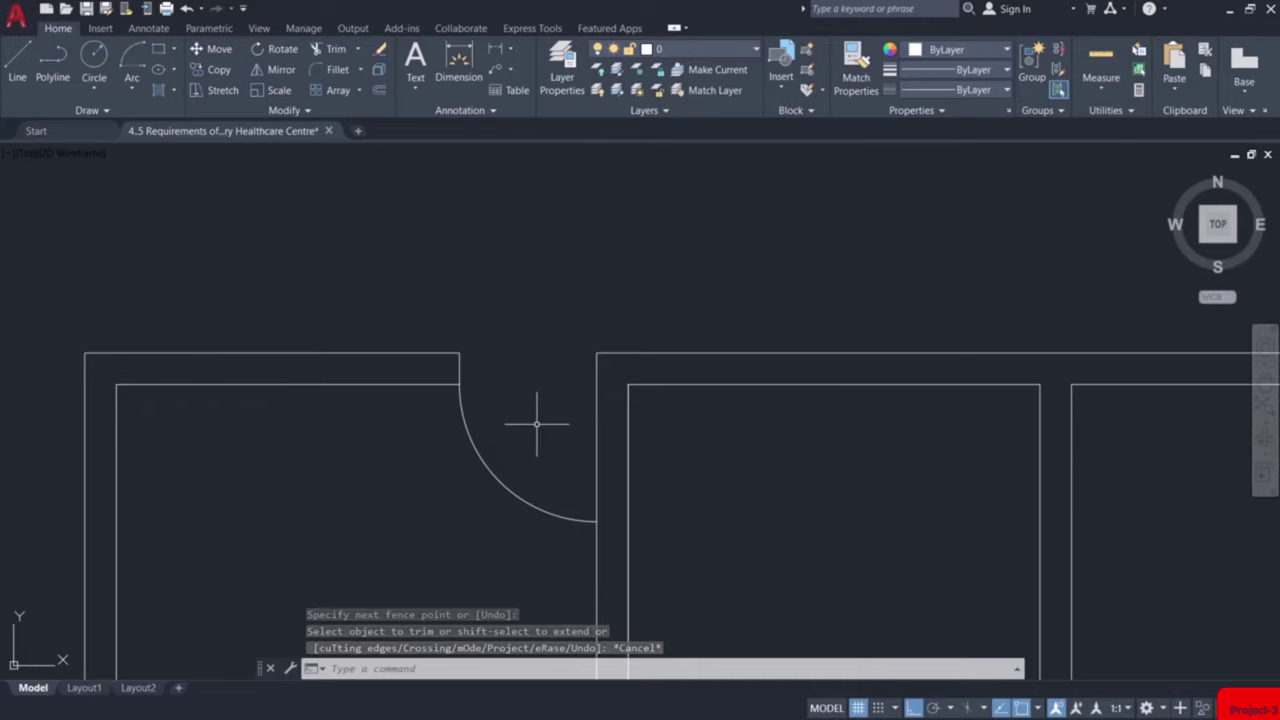
left_click_drag(537, 423, 477, 509)
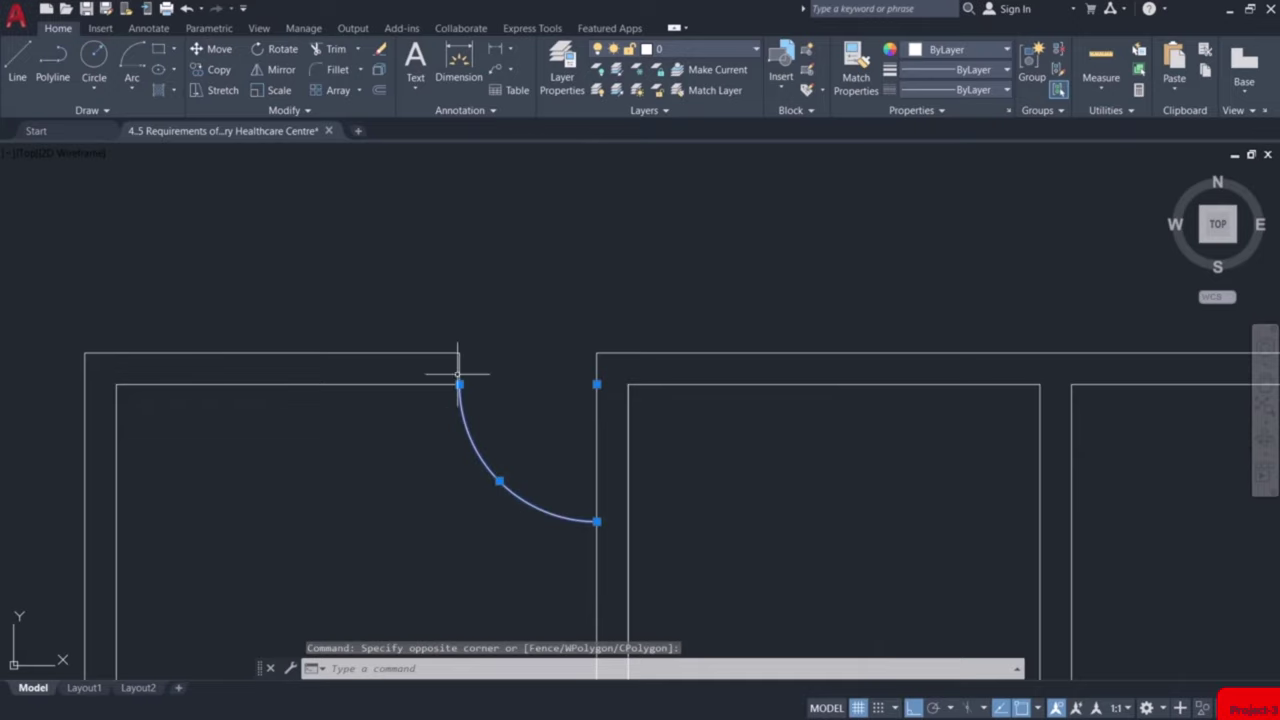
left_click(207, 76)
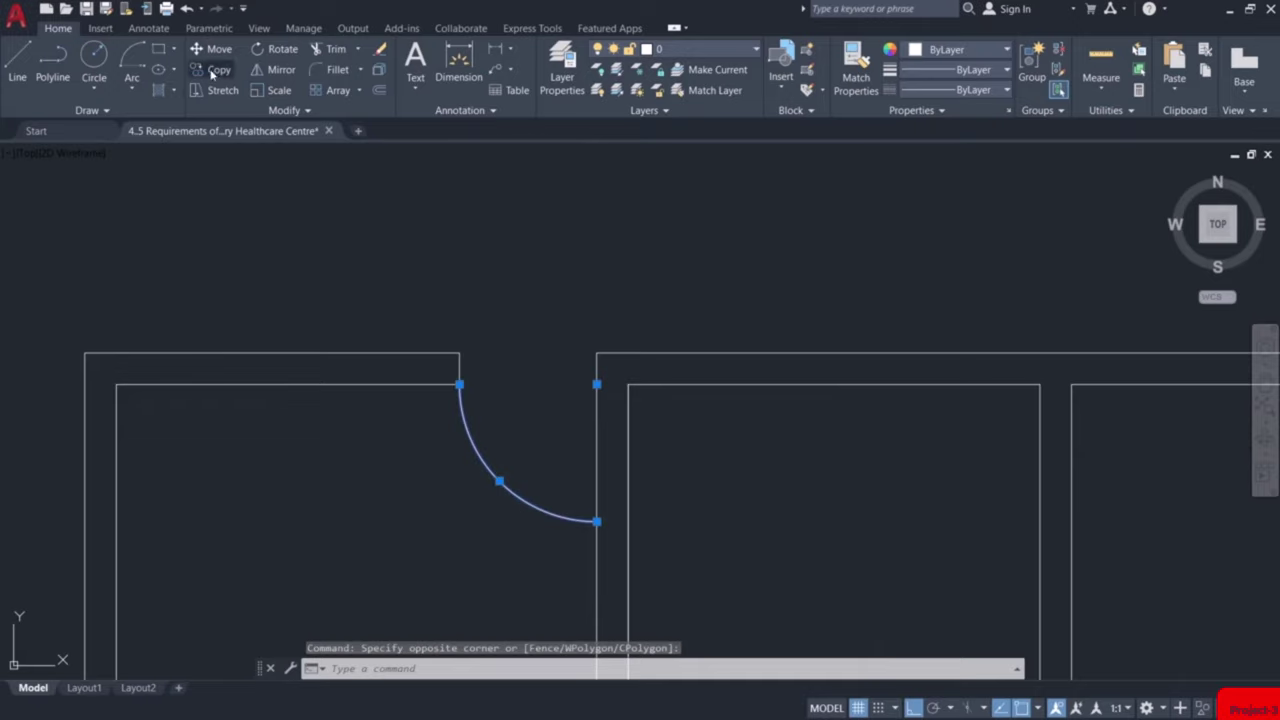
left_click(597, 385)
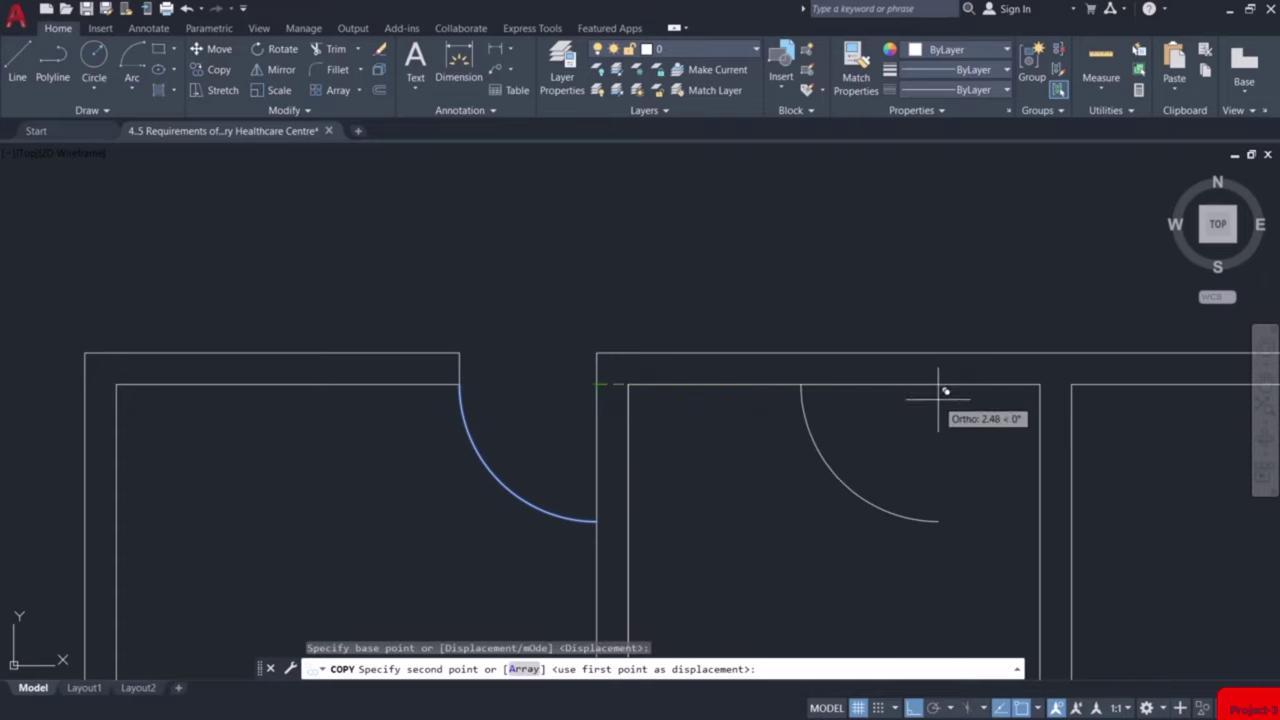
left_click(1040, 384)
middle_click_drag(1094, 380, 686, 414)
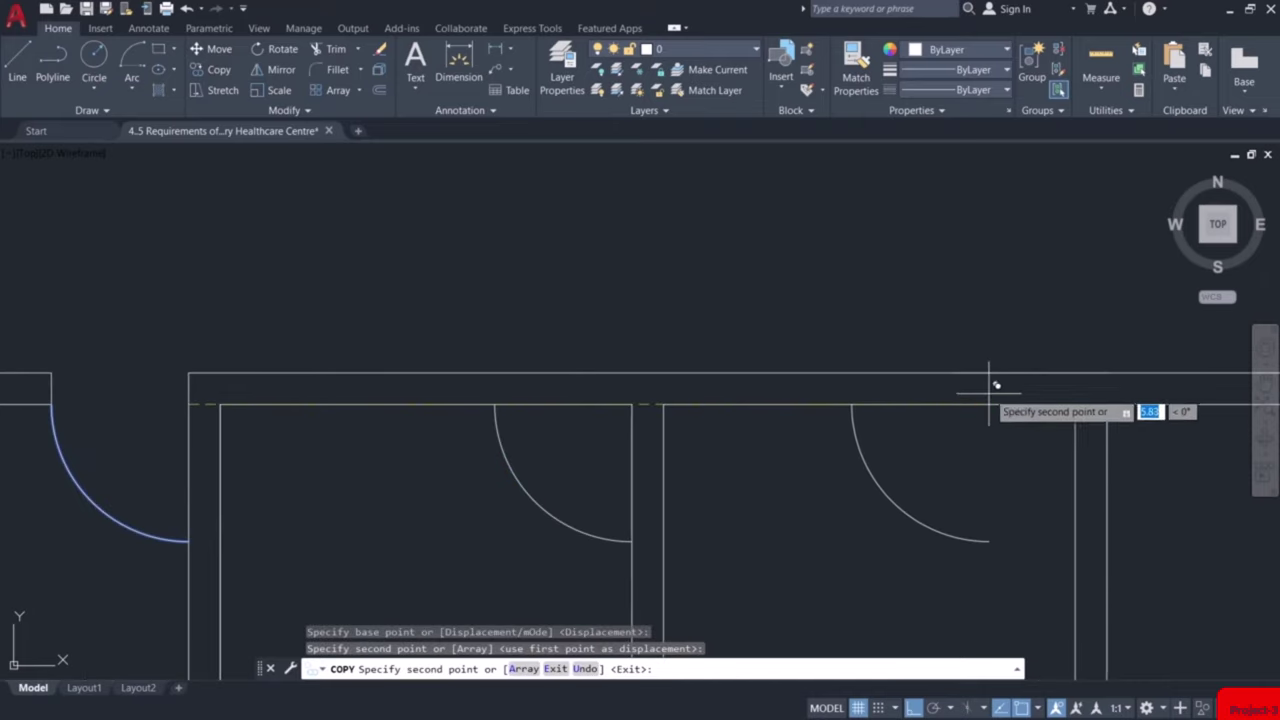
left_click(1077, 404)
scroll(1070, 415, "up", 1)
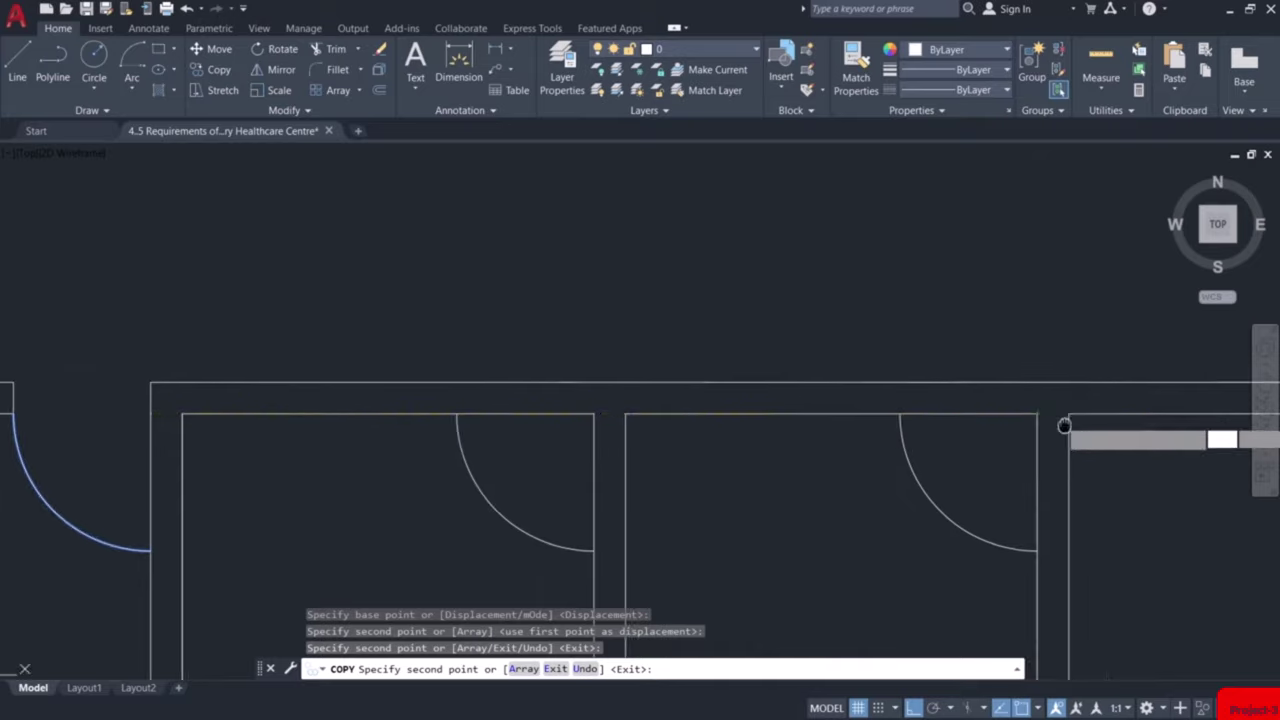
scroll(900, 412, "down", 1)
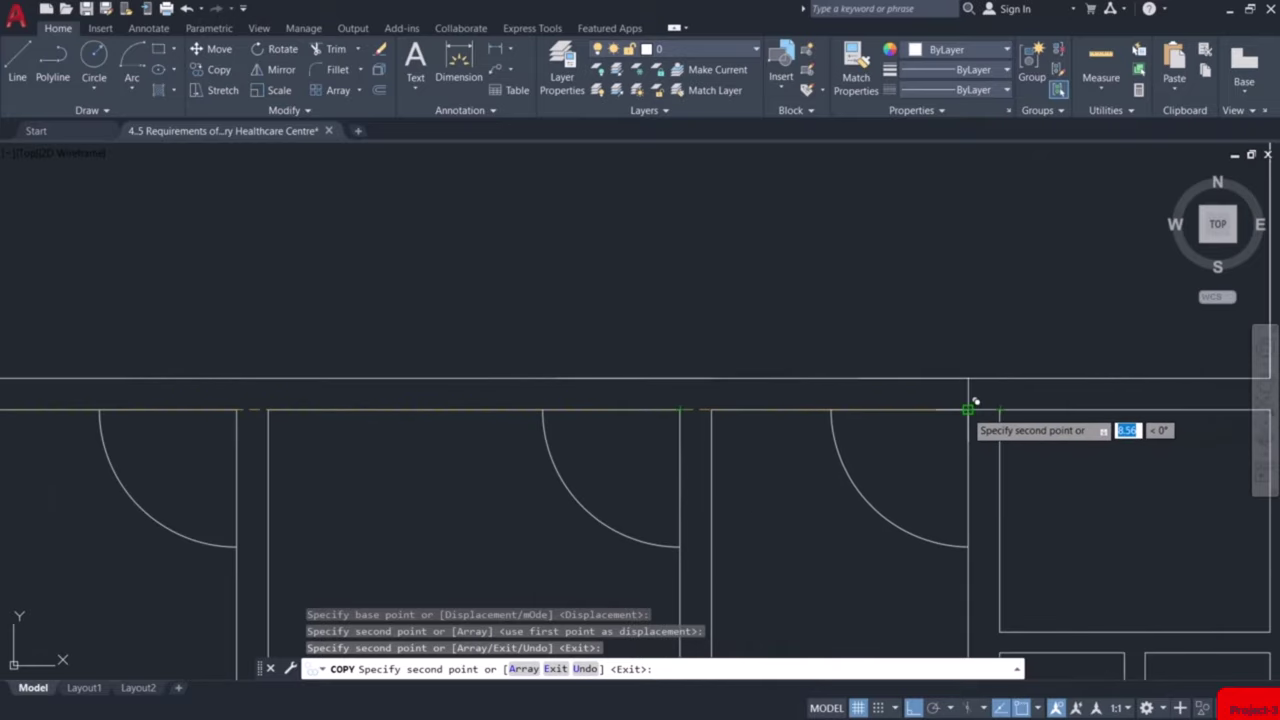
left_click(974, 408)
scroll(1030, 412, "up", 1)
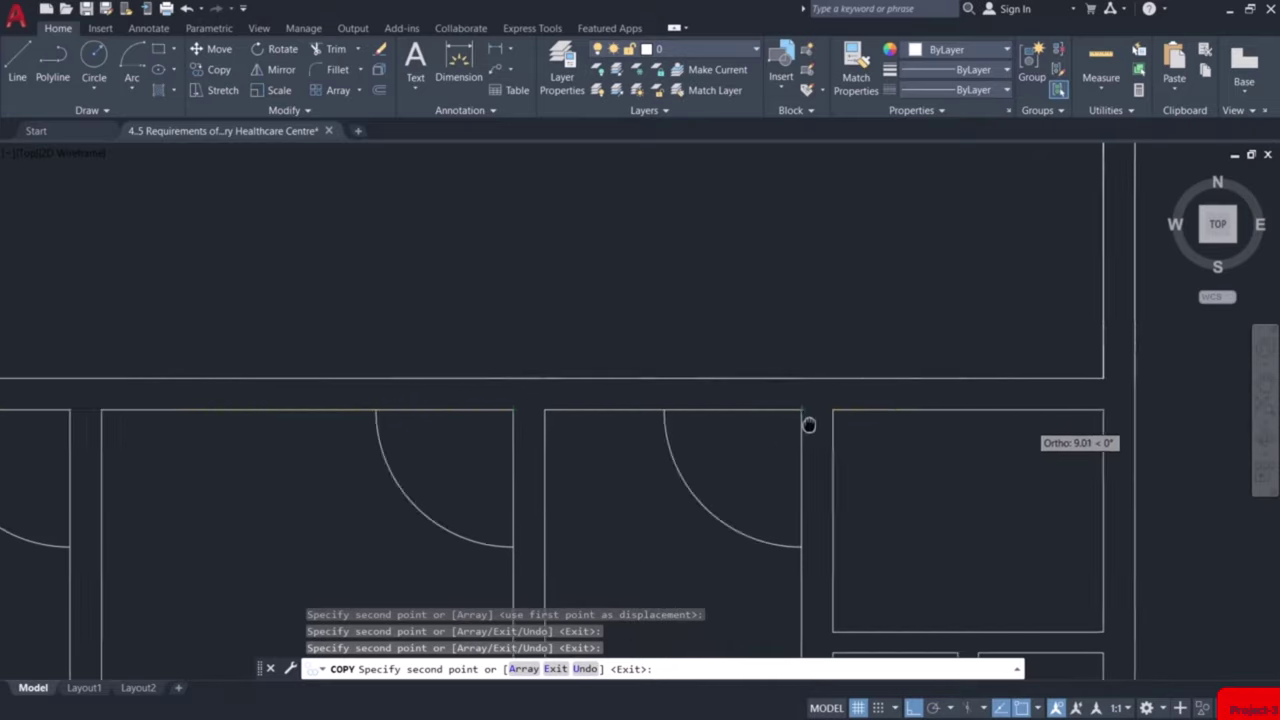
scroll(891, 403, "down", 1)
key("Return")
scroll(856, 484, "down", 4)
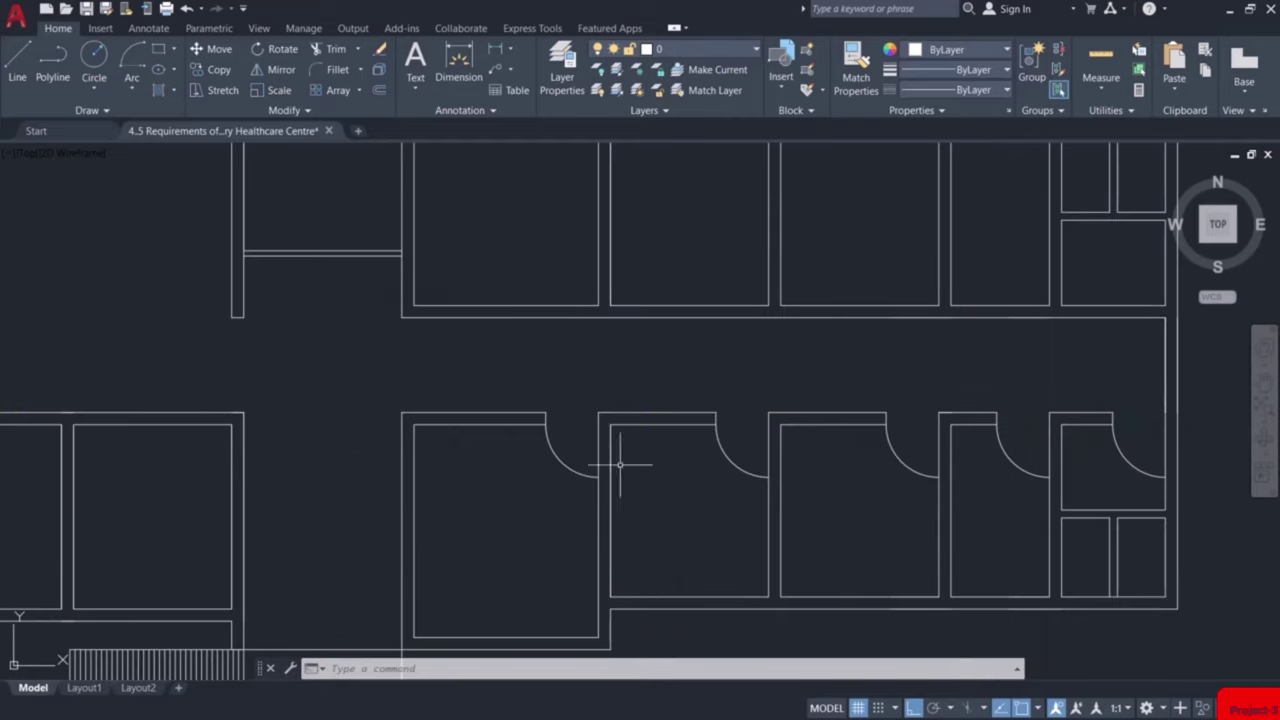
scroll(934, 463, "down", 4)
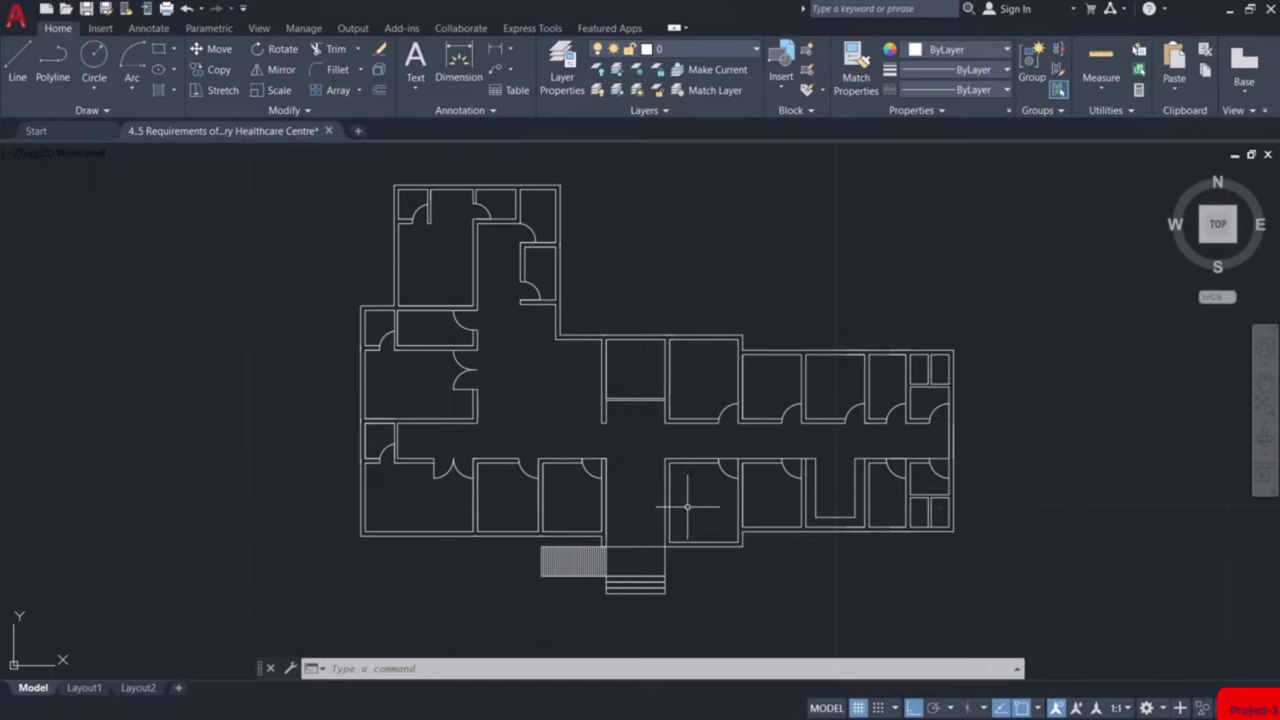
scroll(440, 470, "up", 4)
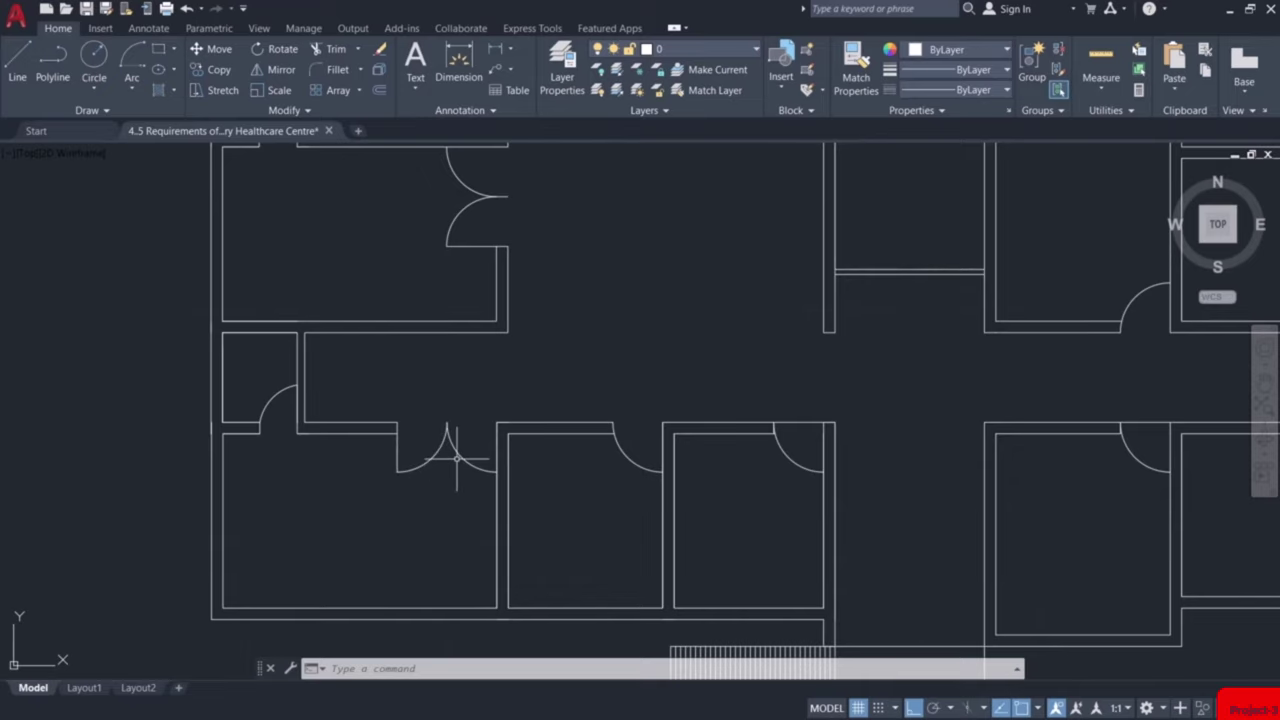
scroll(456, 460, "down", 3)
scroll(663, 438, "down", 1)
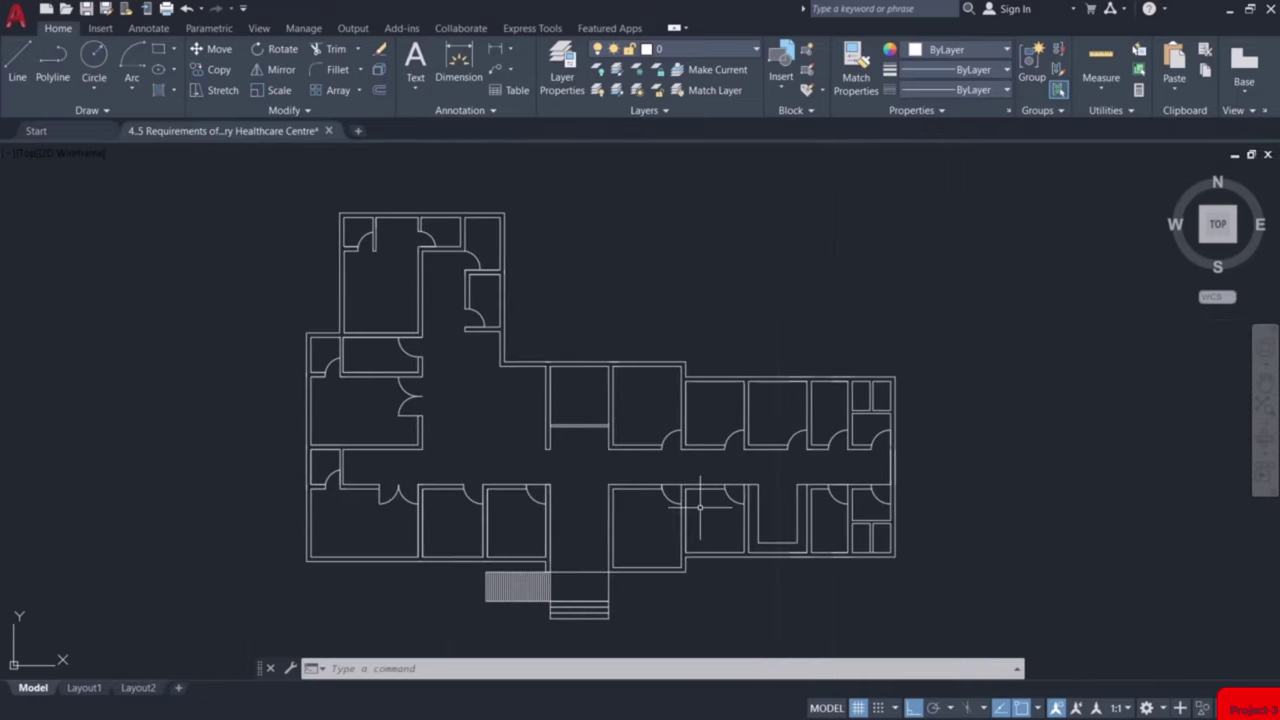
scroll(660, 530, "up", 4)
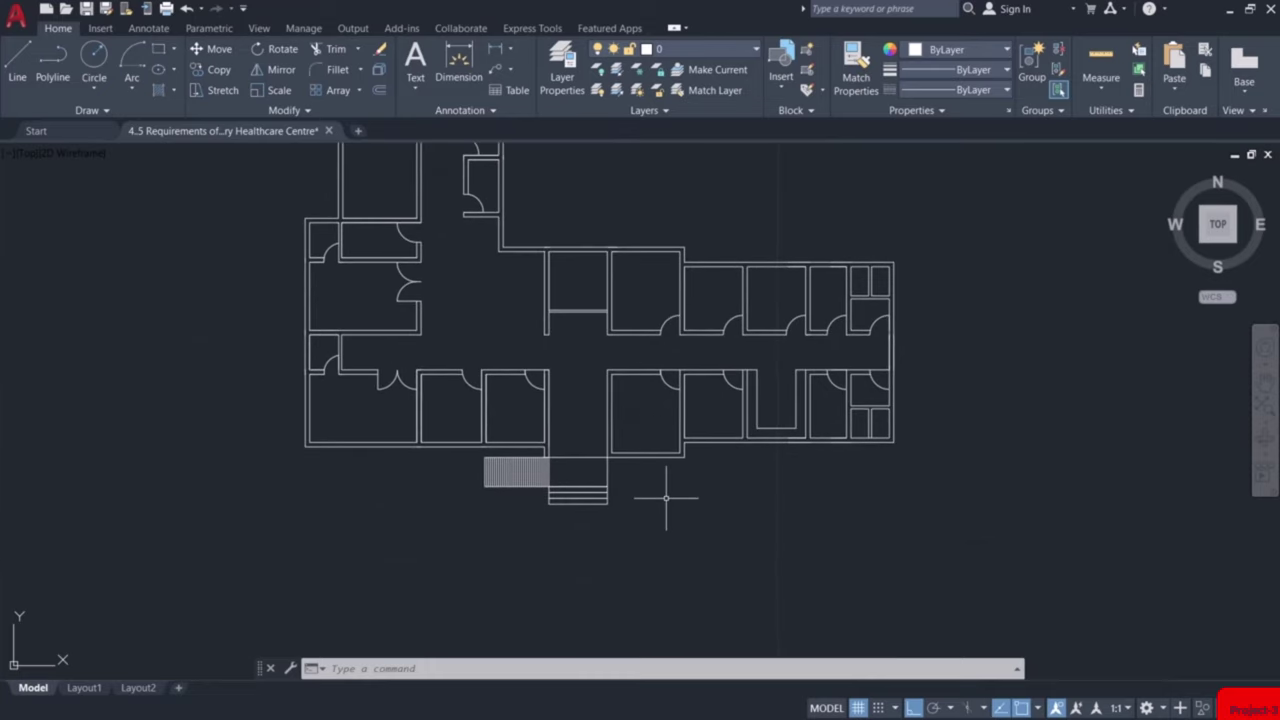
Draw a rectangle 1.5 long and 0.23 wide in the empty space below the plan's right wing
scroll(720, 485, "down", 2)
type("c")
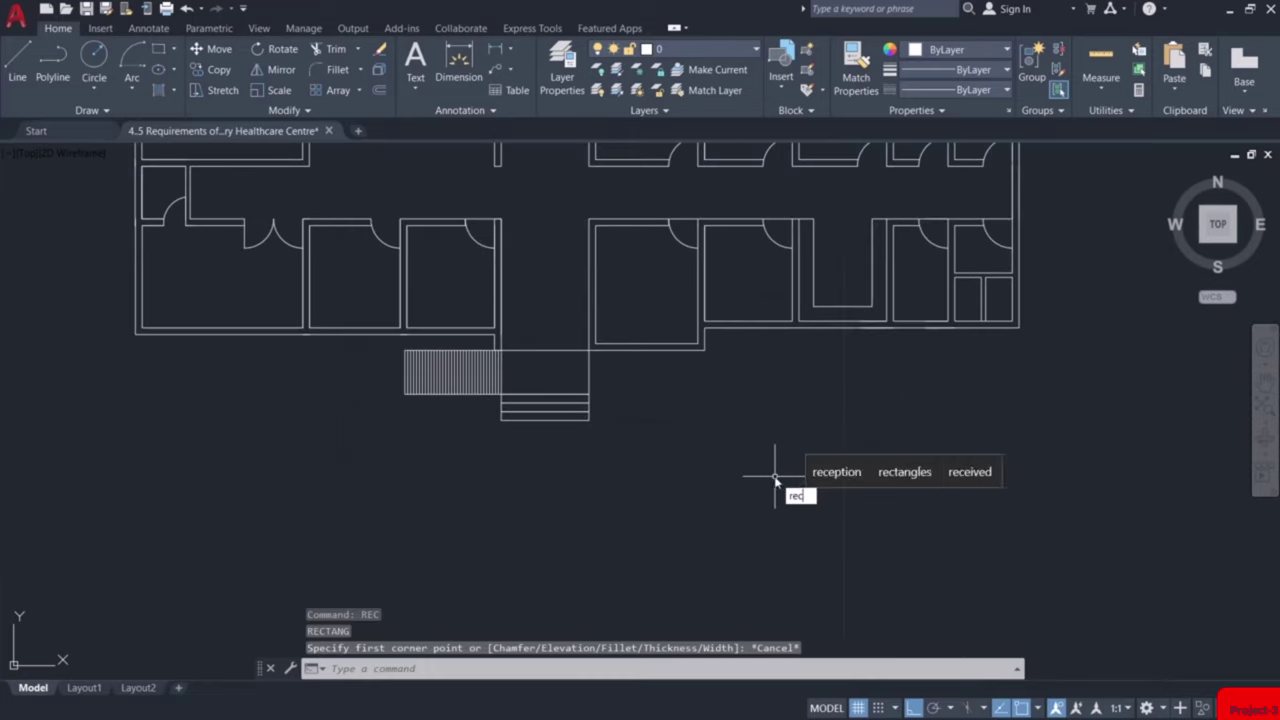
key("Return")
left_click(740, 461)
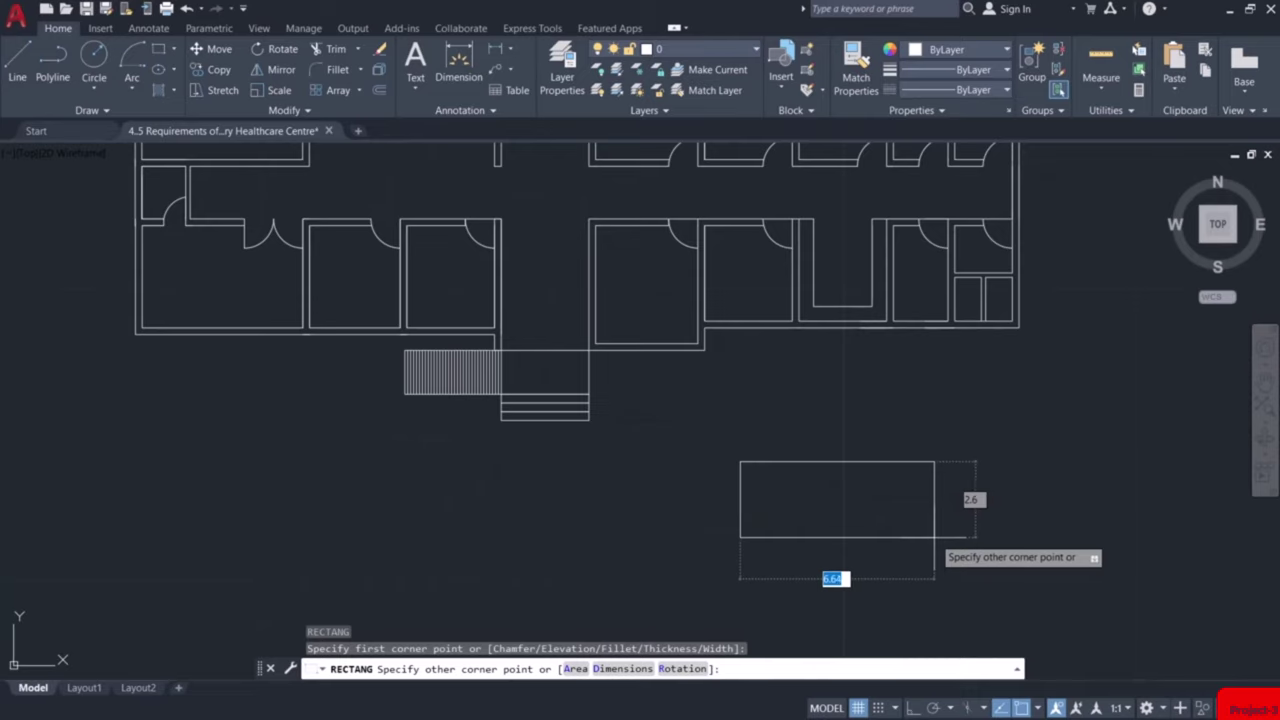
type("d")
key("Return")
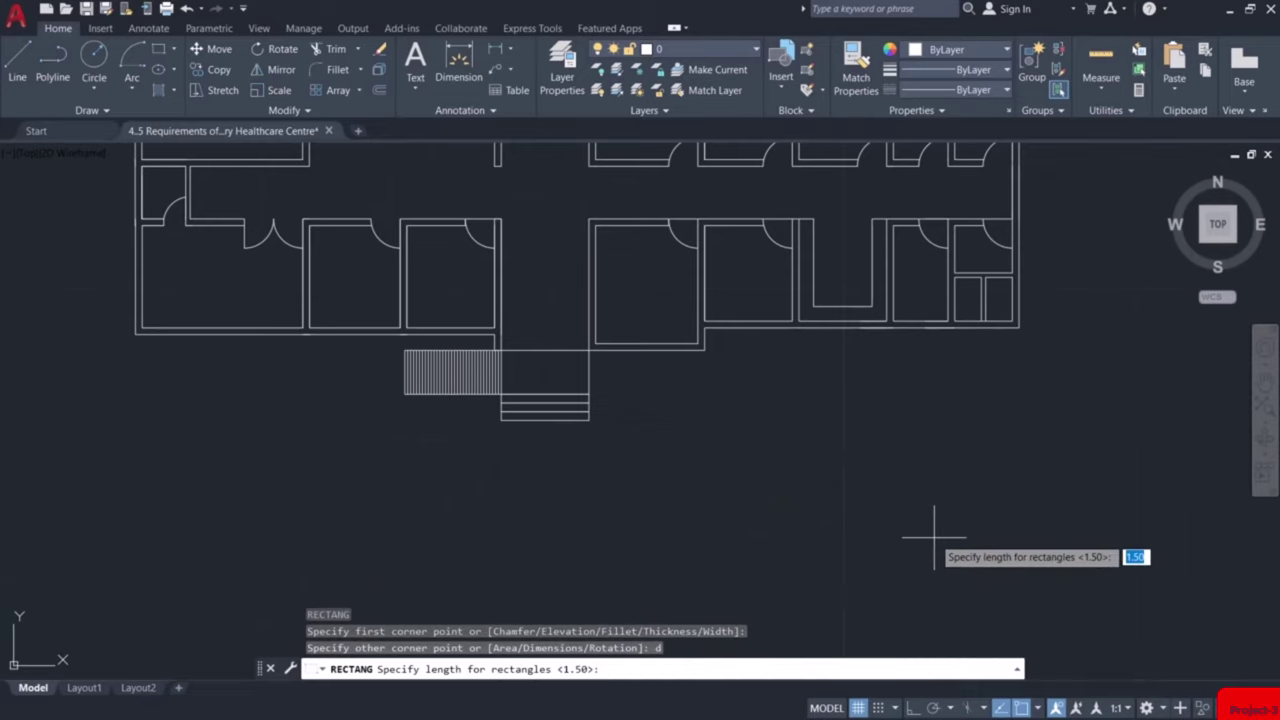
key("Return")
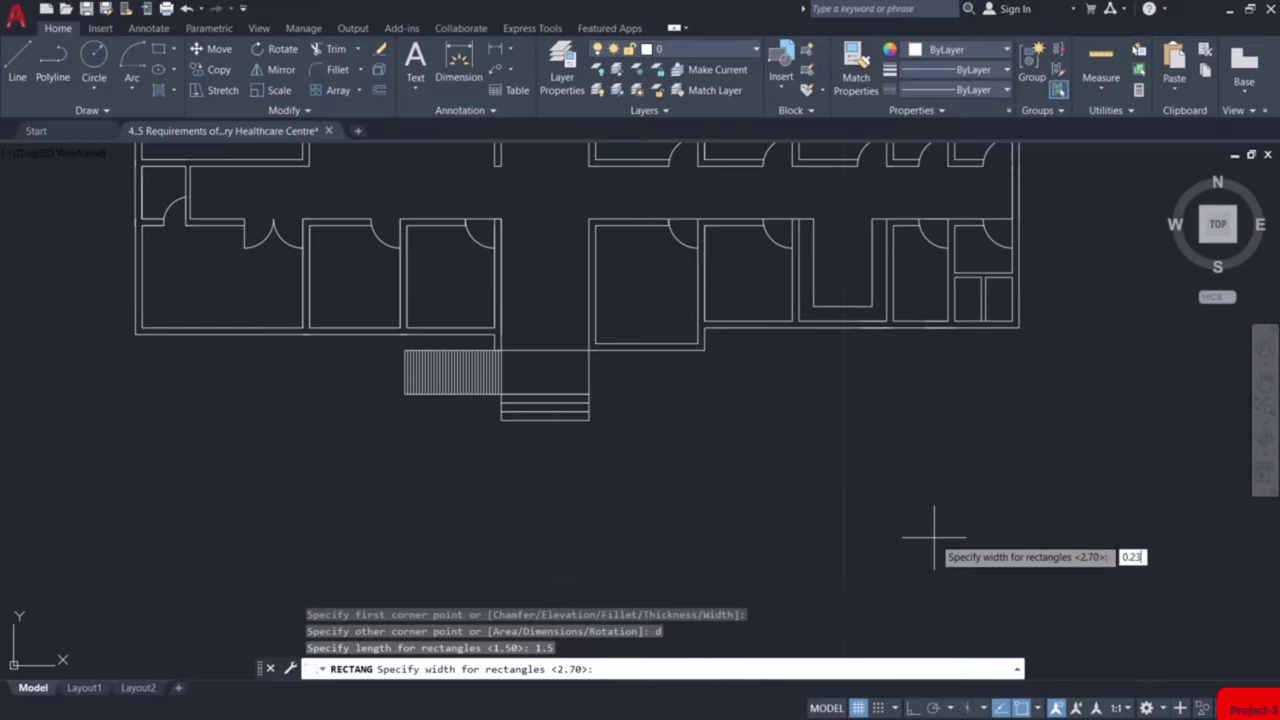
key("Return")
left_click(934, 537)
Draw a horizontal centre line in the 1.5 rectangle between the midpoints of its short sides
scroll(771, 466, "up", 10)
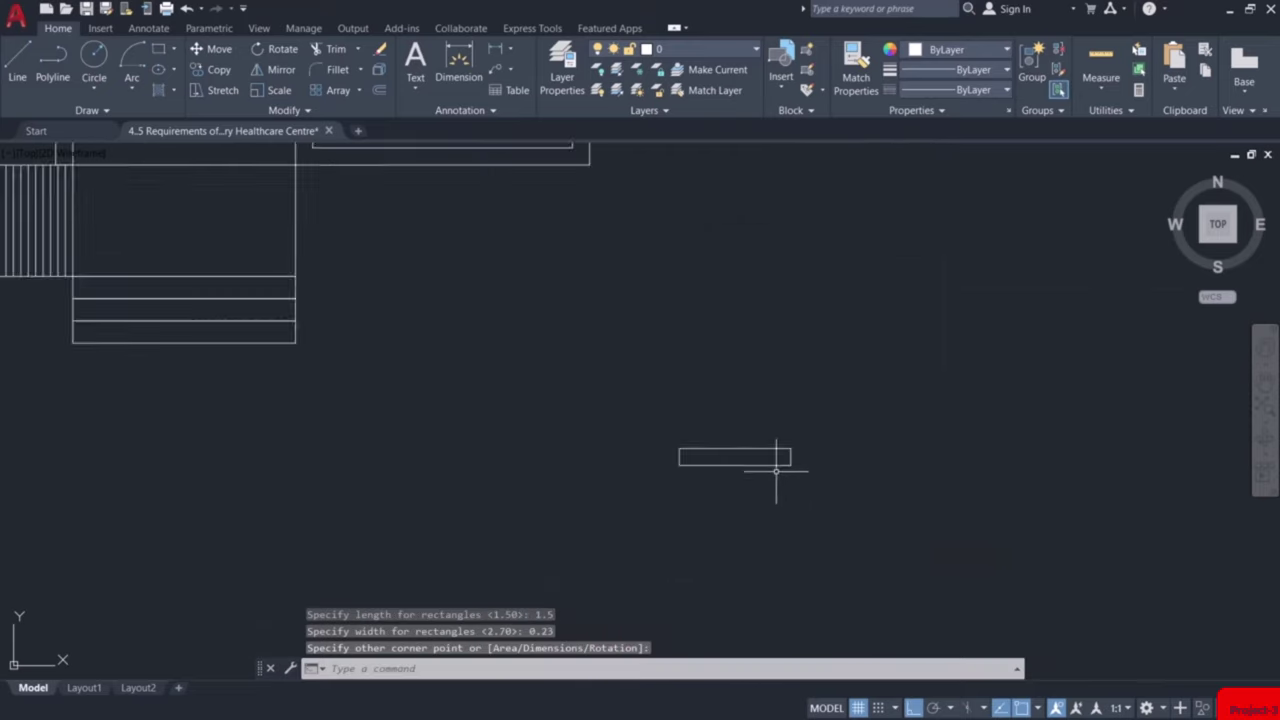
type("l")
key("Return")
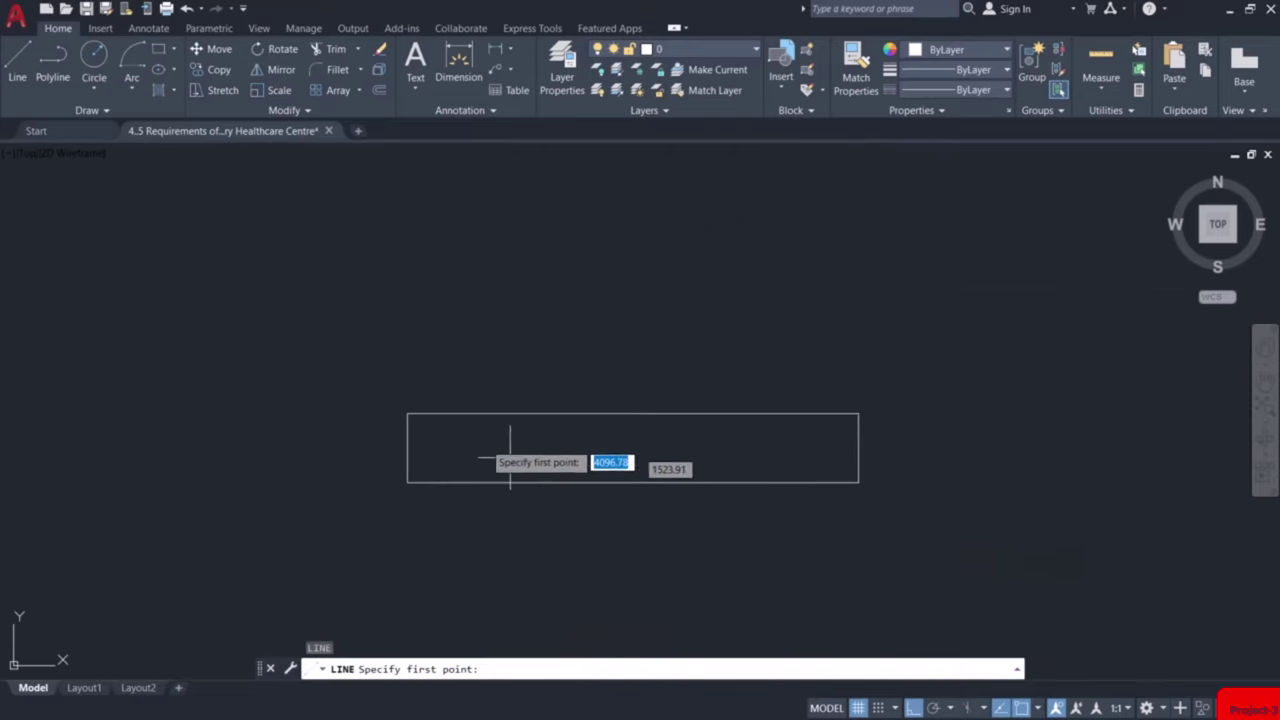
left_click(407, 447)
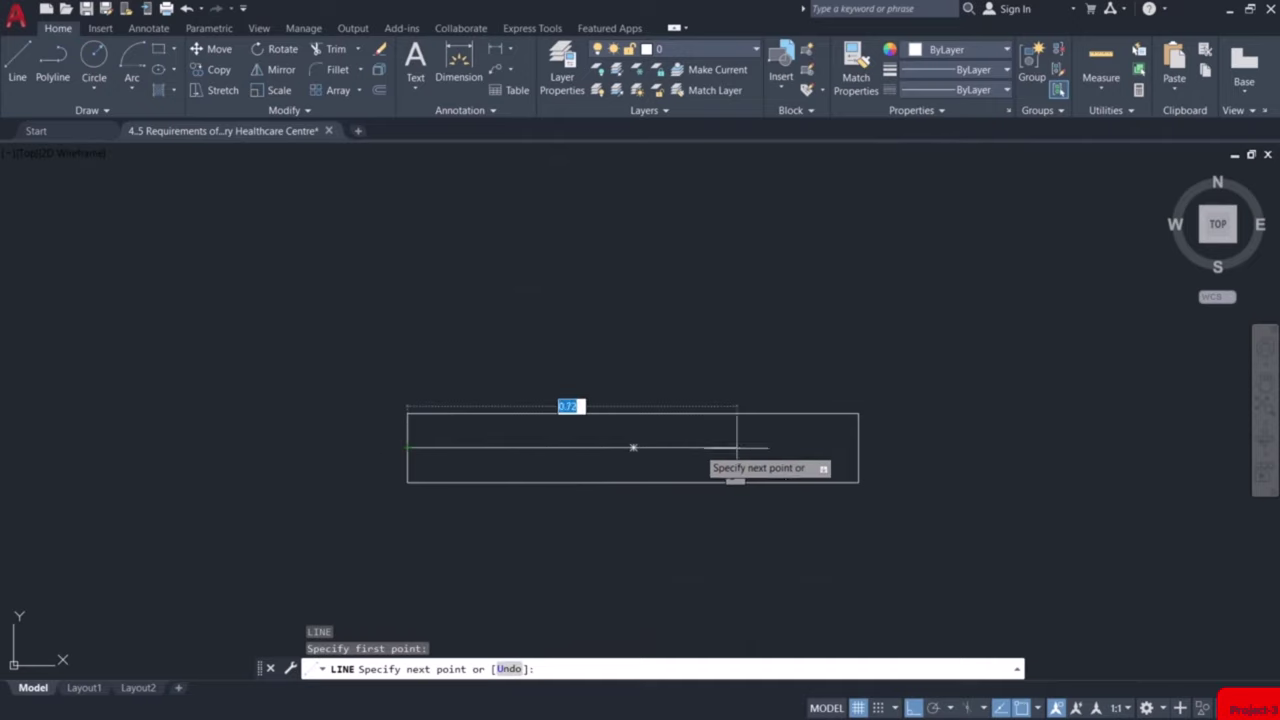
left_click(858, 447)
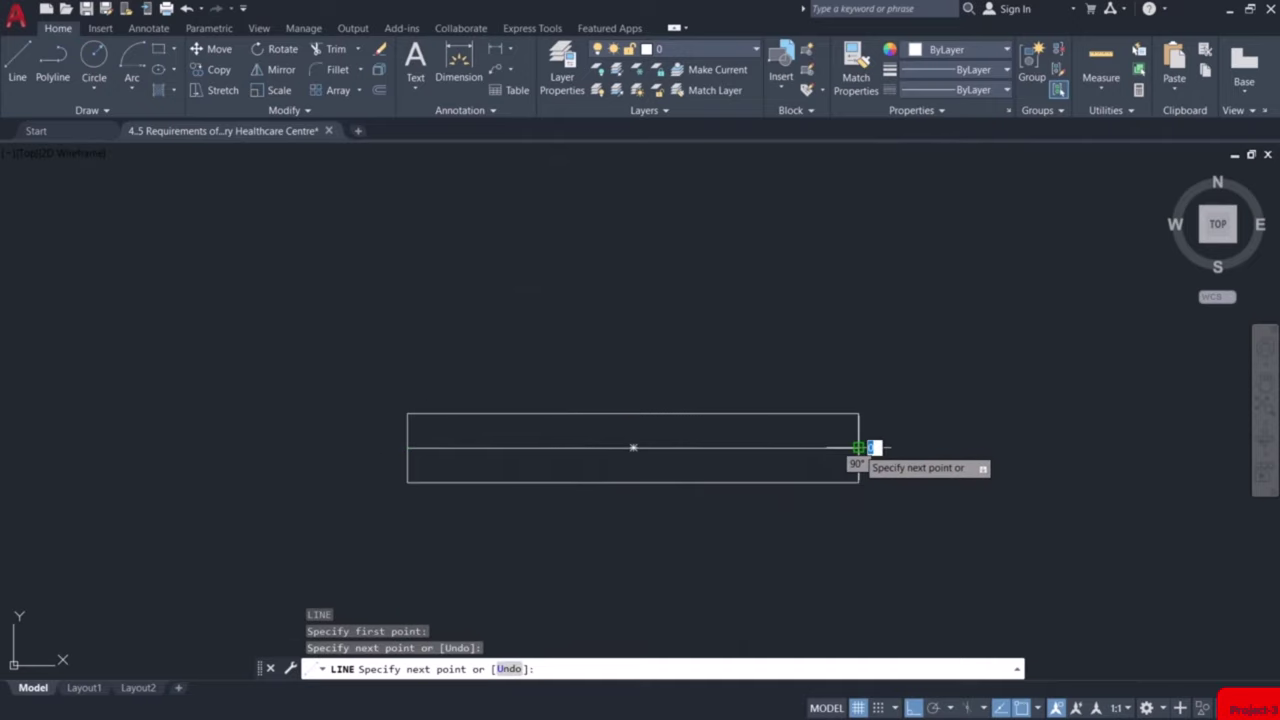
key("Escape")
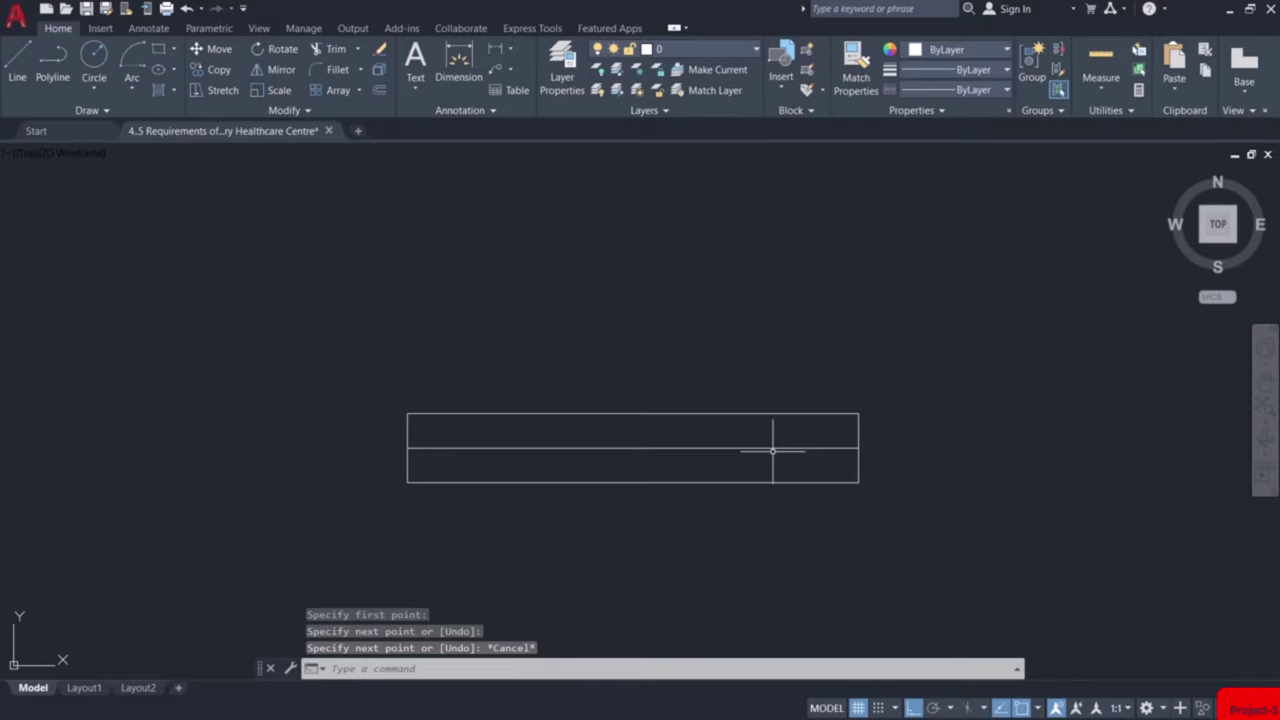
Offset the 1.5 rectangle's centre line by 0.02 both upward and downward
key("Return")
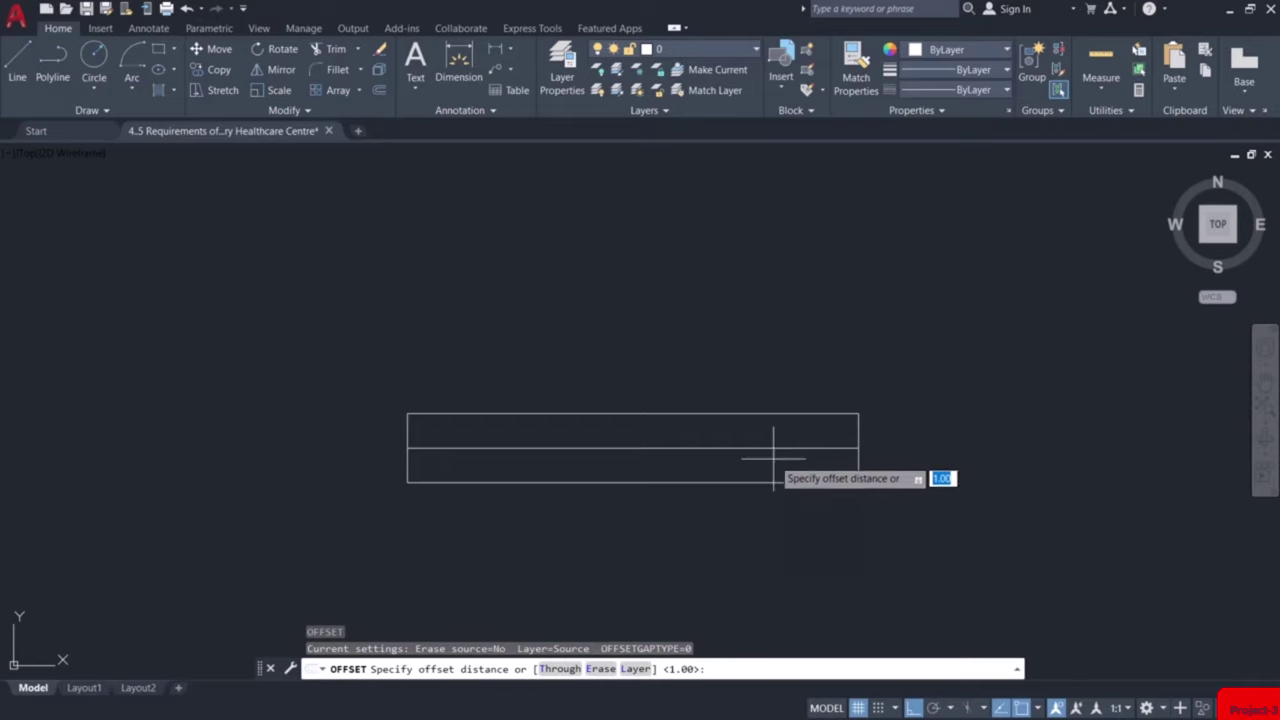
type("0")
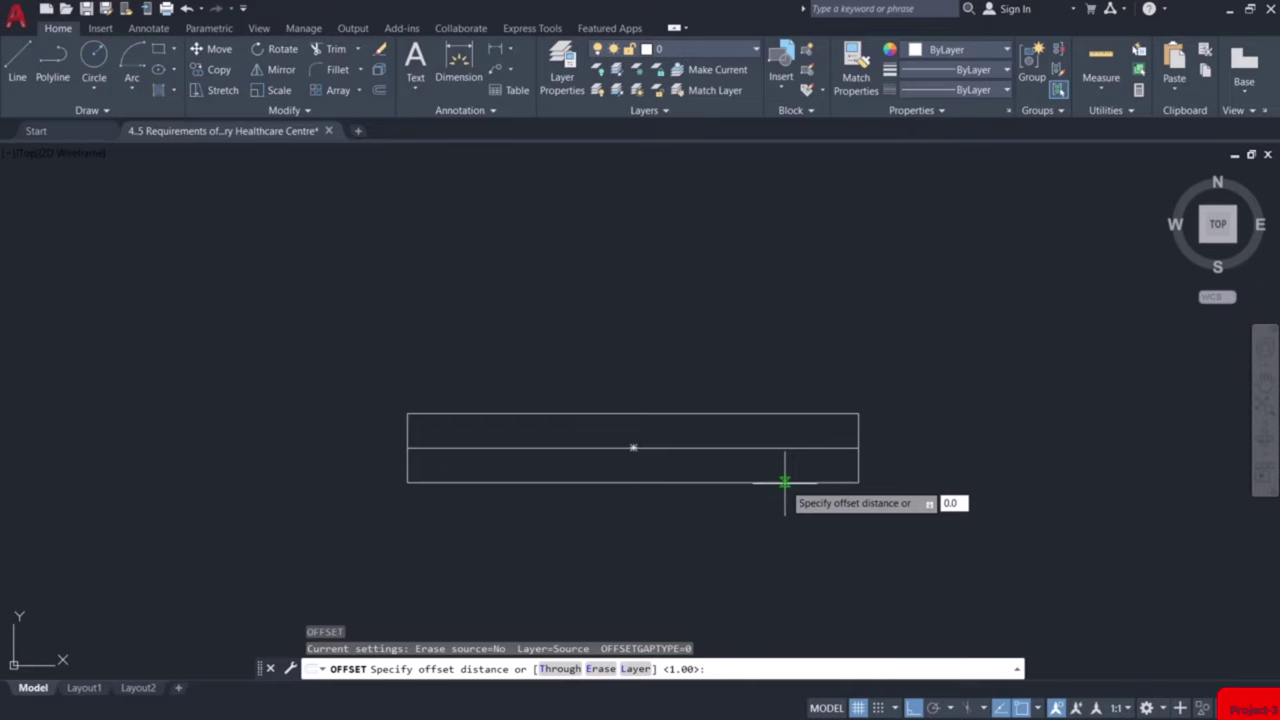
type(".02")
key("Return")
scroll(786, 446, "up", 2)
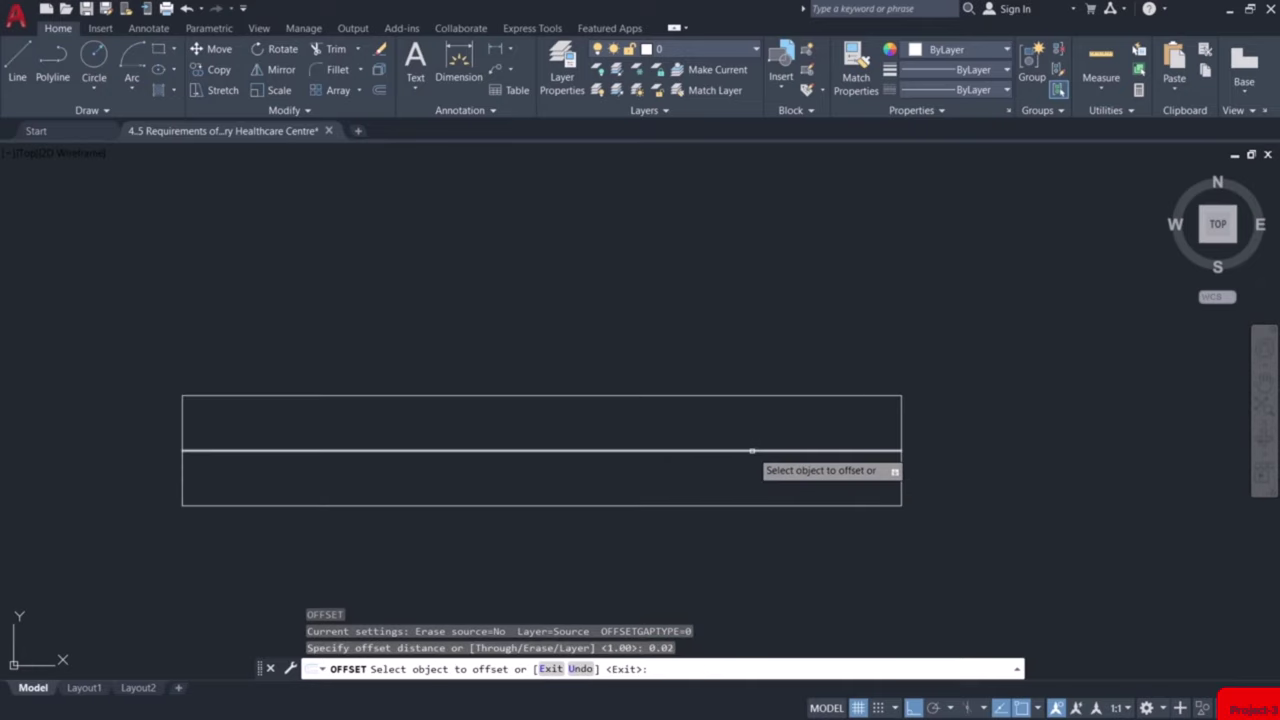
left_click(752, 452)
left_click(764, 420)
scroll(760, 444, "up", 3)
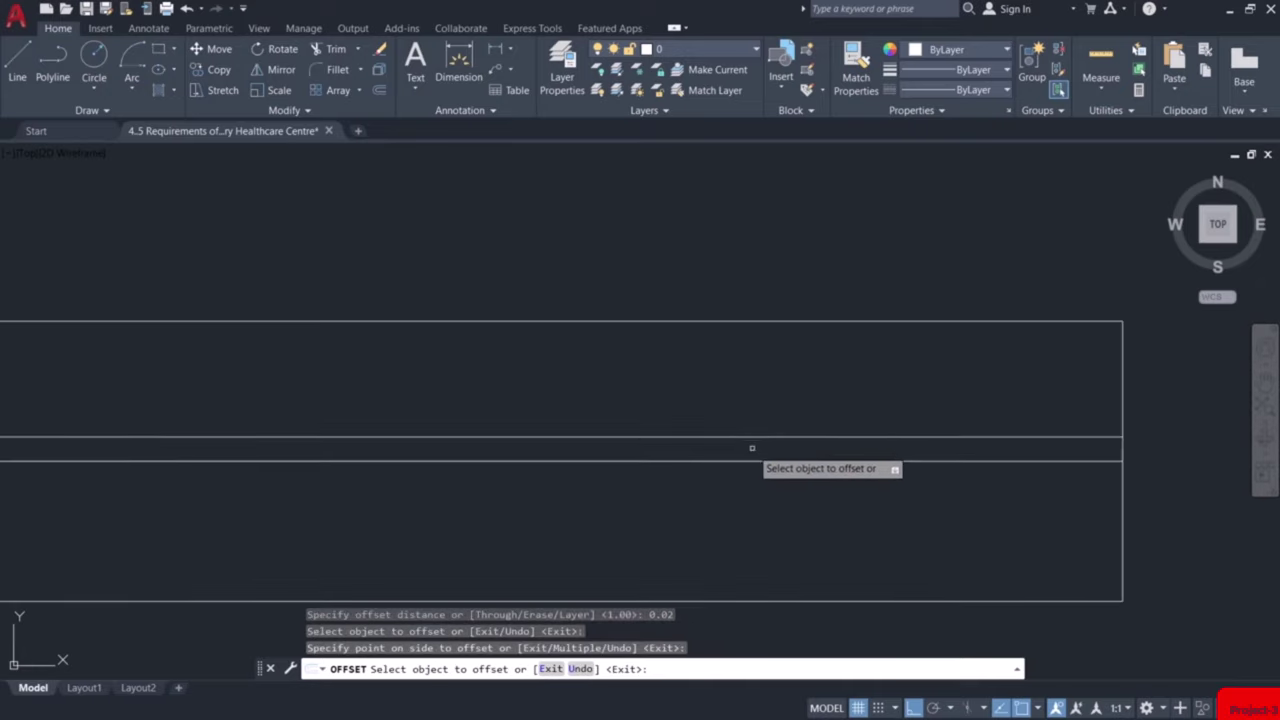
left_click(752, 462)
left_click(754, 490)
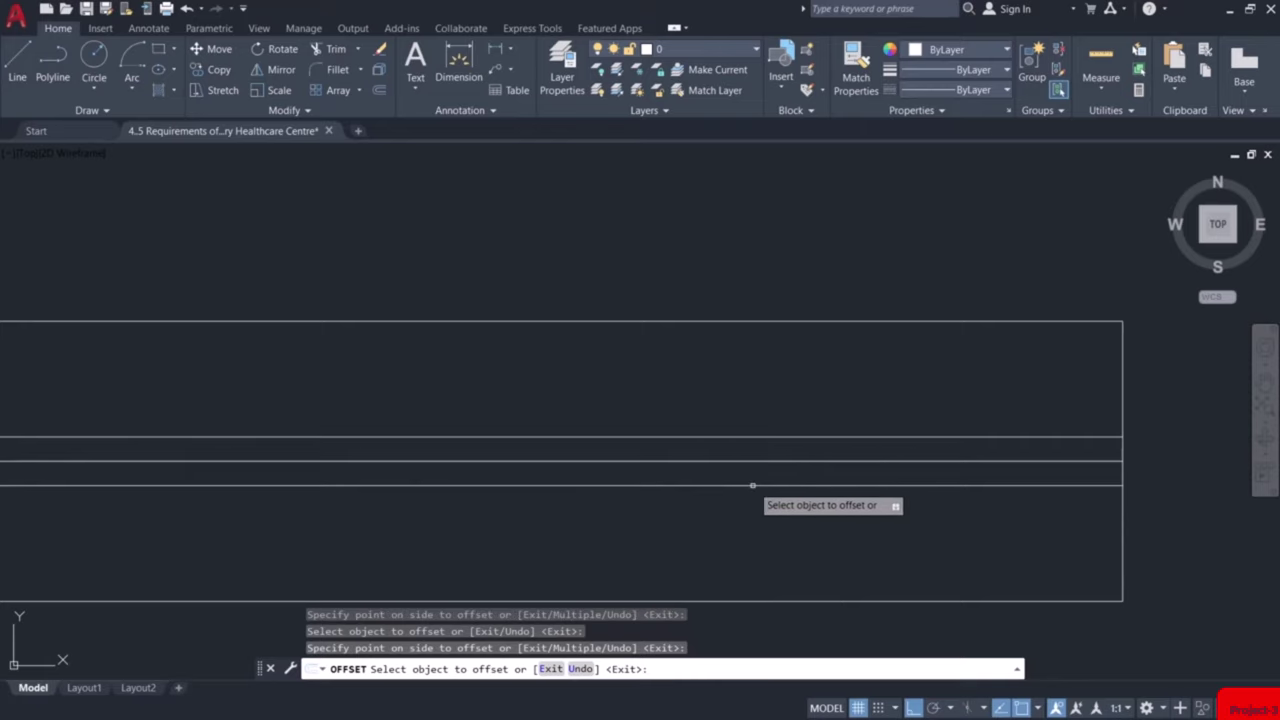
scroll(757, 505, "down", 2)
key("Escape")
Erase the original centre line between the two offset lines in the 1.5 rectangle
left_click(755, 477)
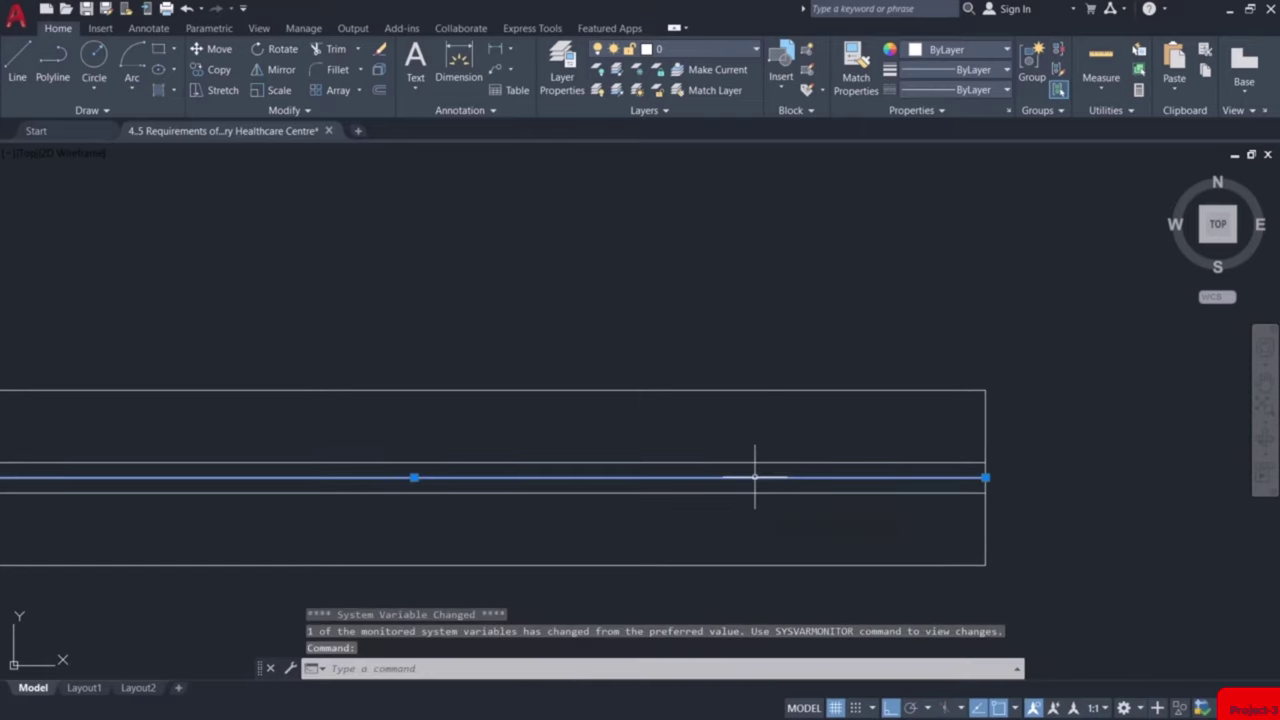
key("Delete")
scroll(762, 480, "down", 2)
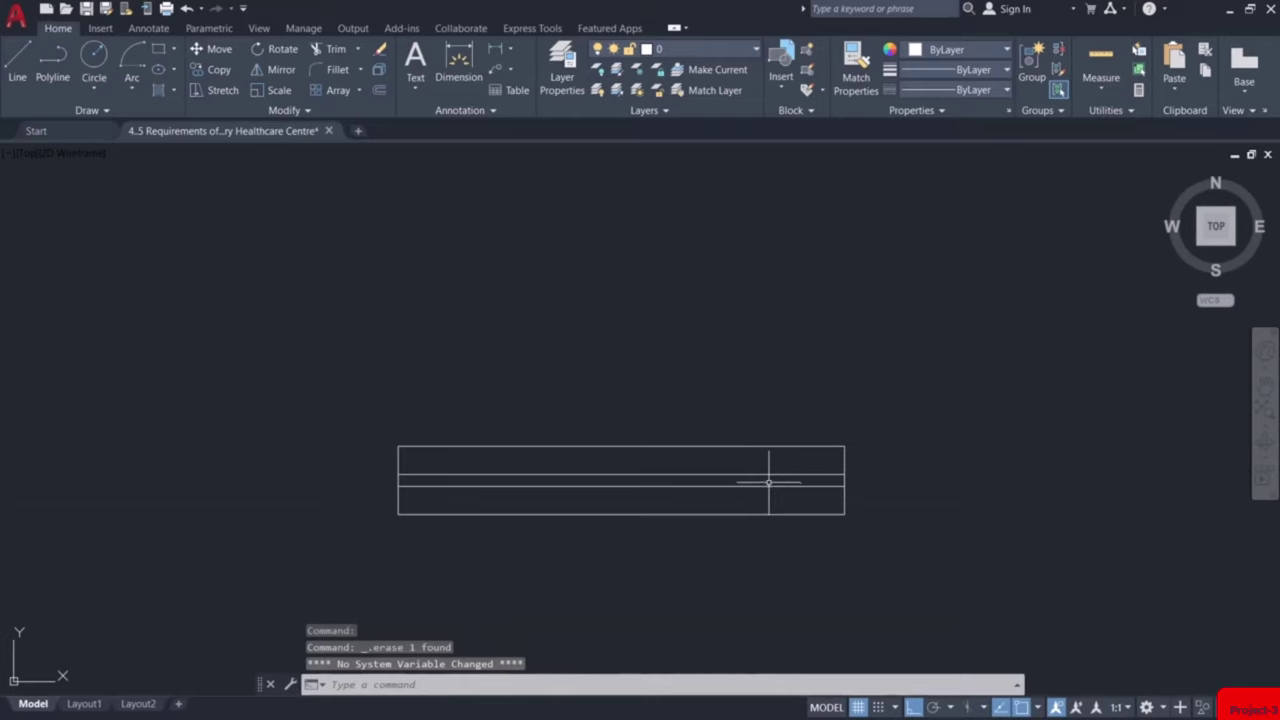
Draw a second rectangle 0.6 long and 0.23 wide to the right of the first window symbol
scroll(768, 483, "down", 5)
scroll(843, 443, "up", 2)
middle_click_drag(811, 437, 708, 453)
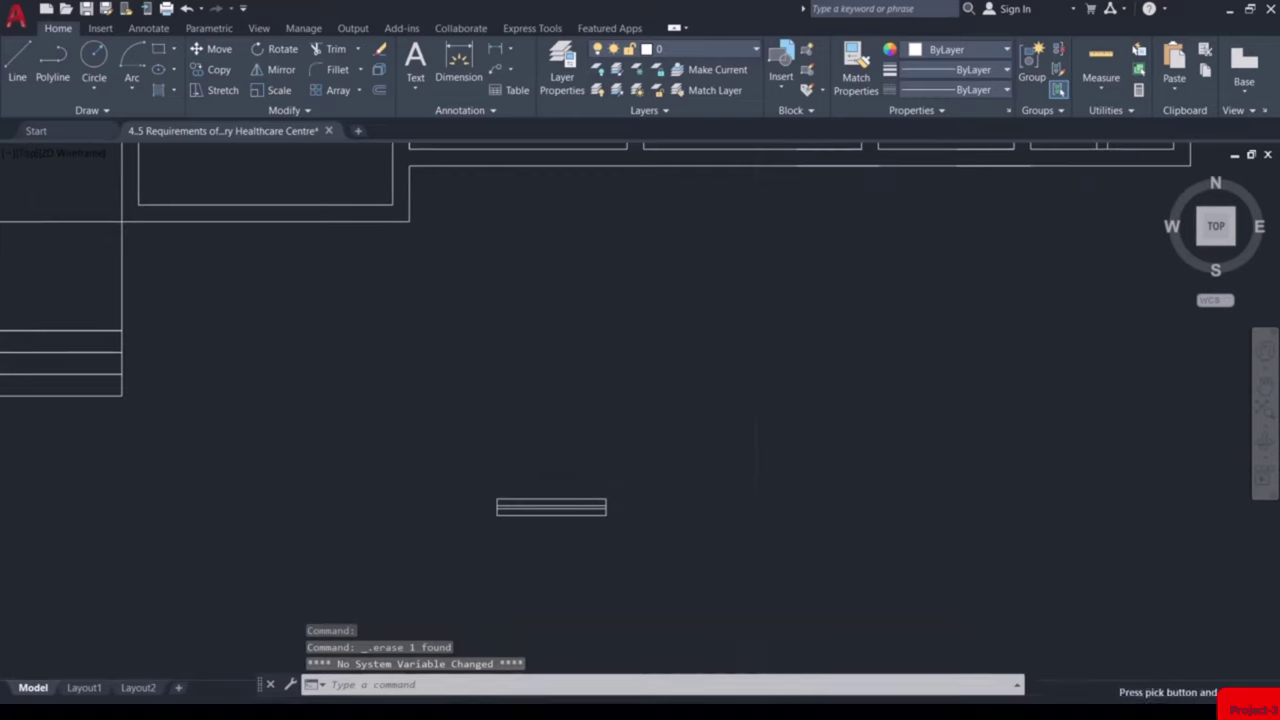
scroll(714, 451, "down", 2)
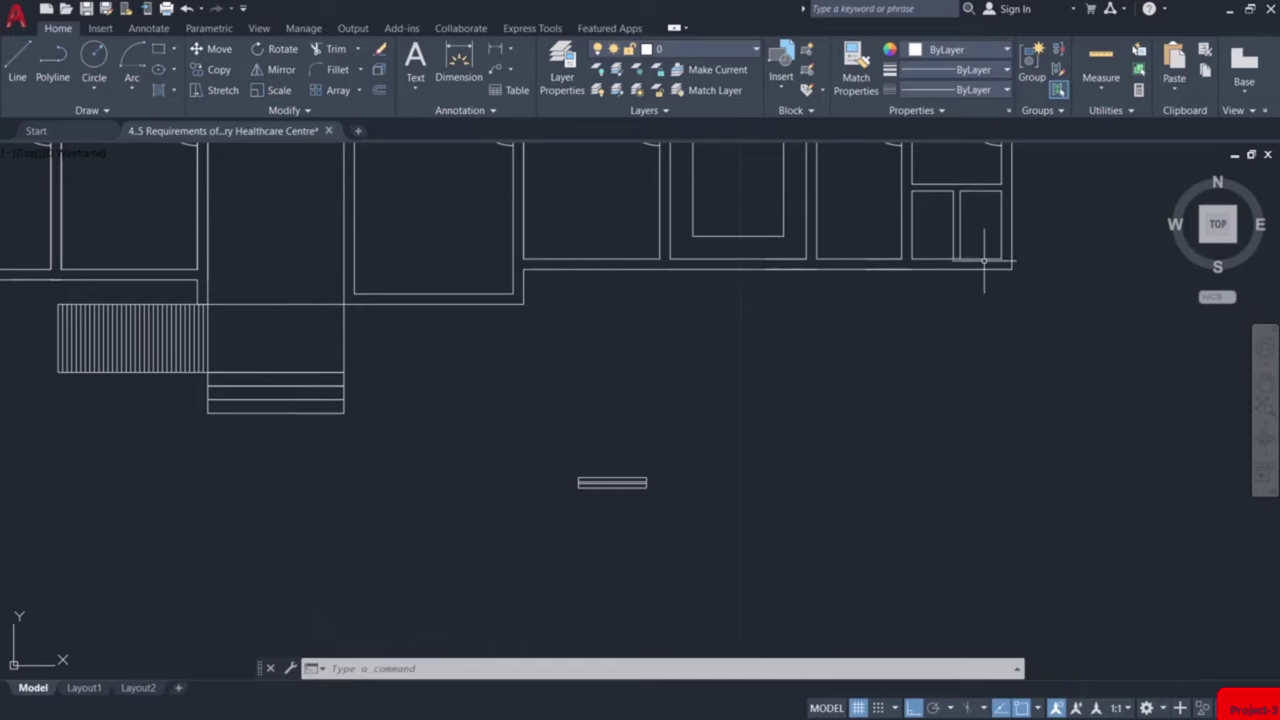
type("rec")
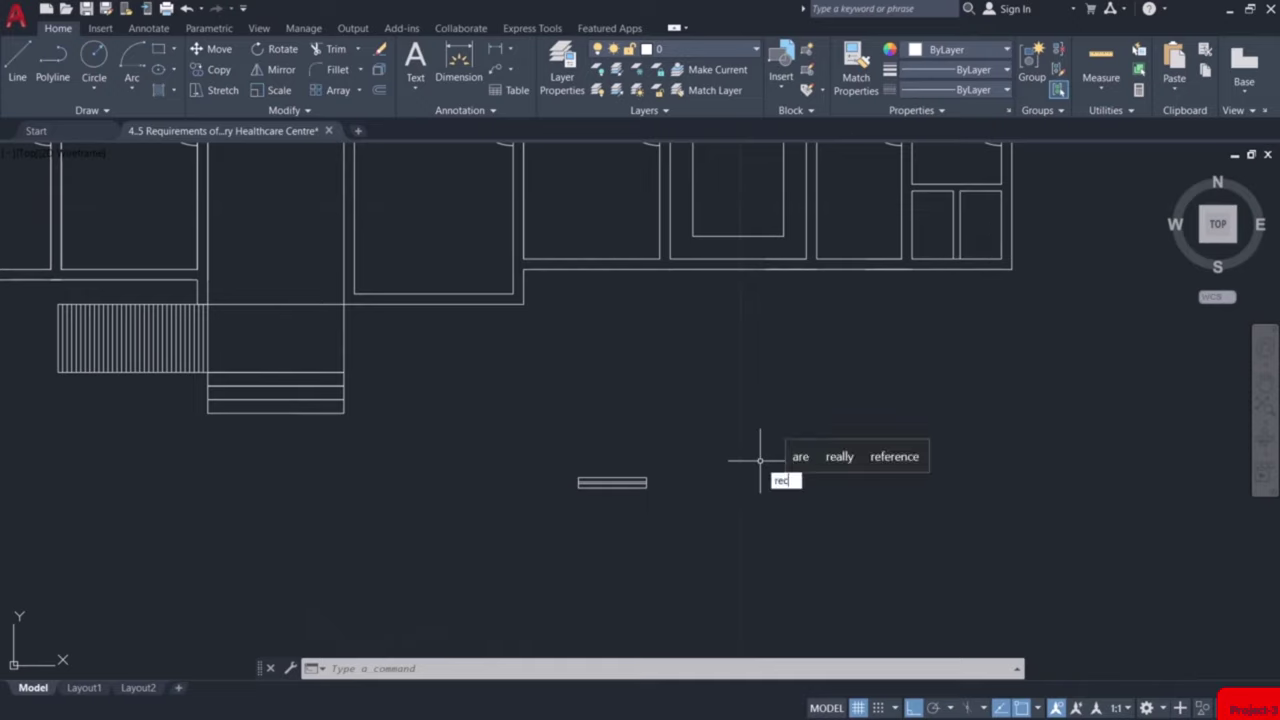
key("Return")
left_click(796, 486)
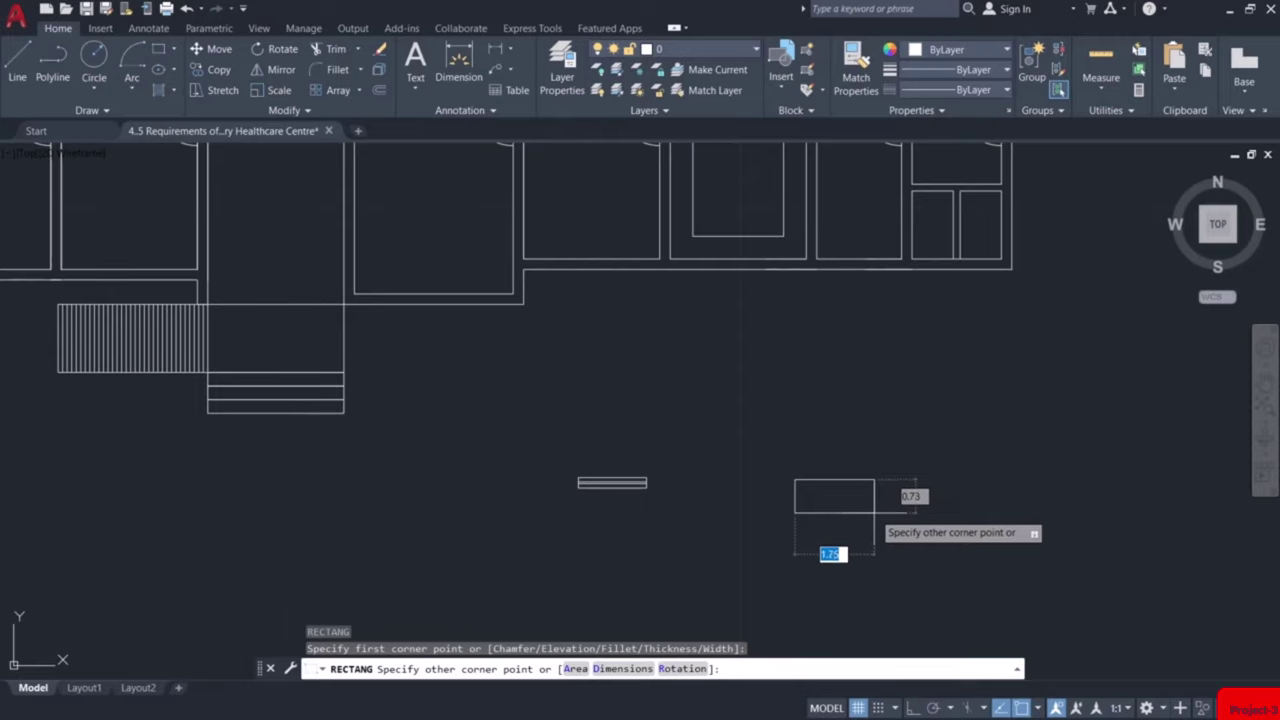
type("d")
key("Return")
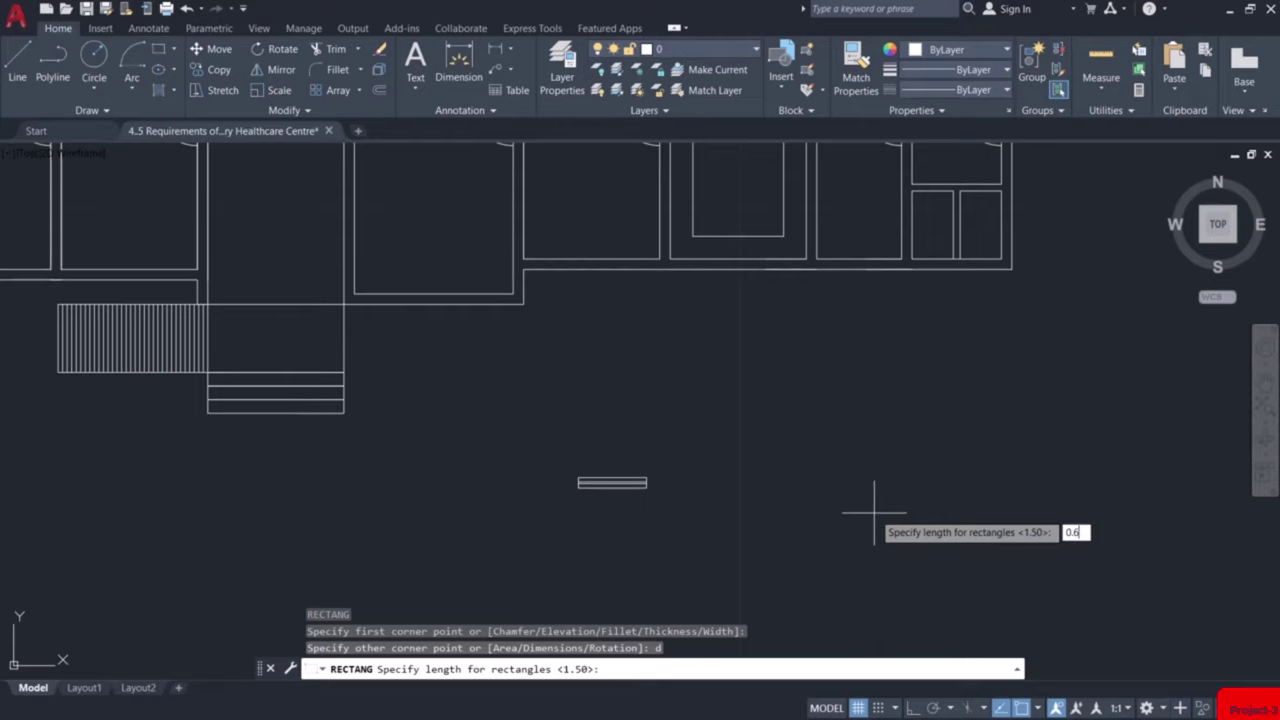
type("0.6")
key("Return")
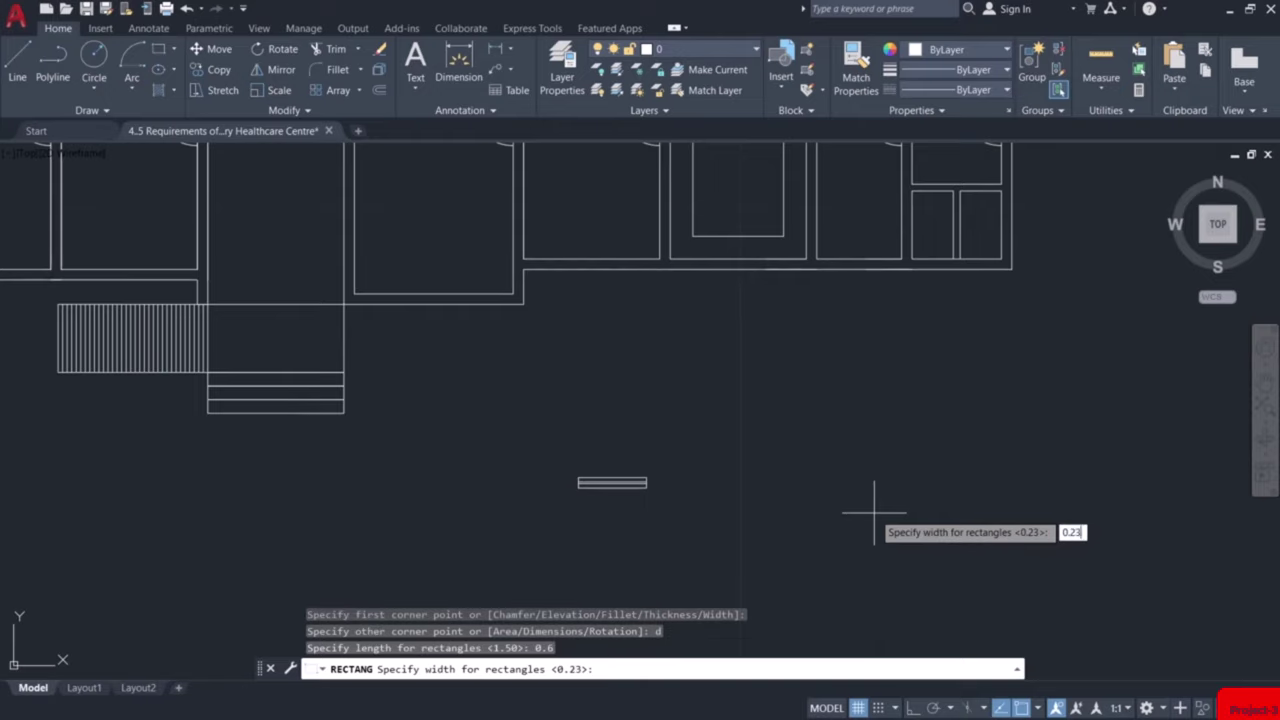
key("Return")
left_click(874, 513)
Draw a horizontal centre line in the 0.6 rectangle between the midpoints of its short sides
scroll(812, 490, "up", 5)
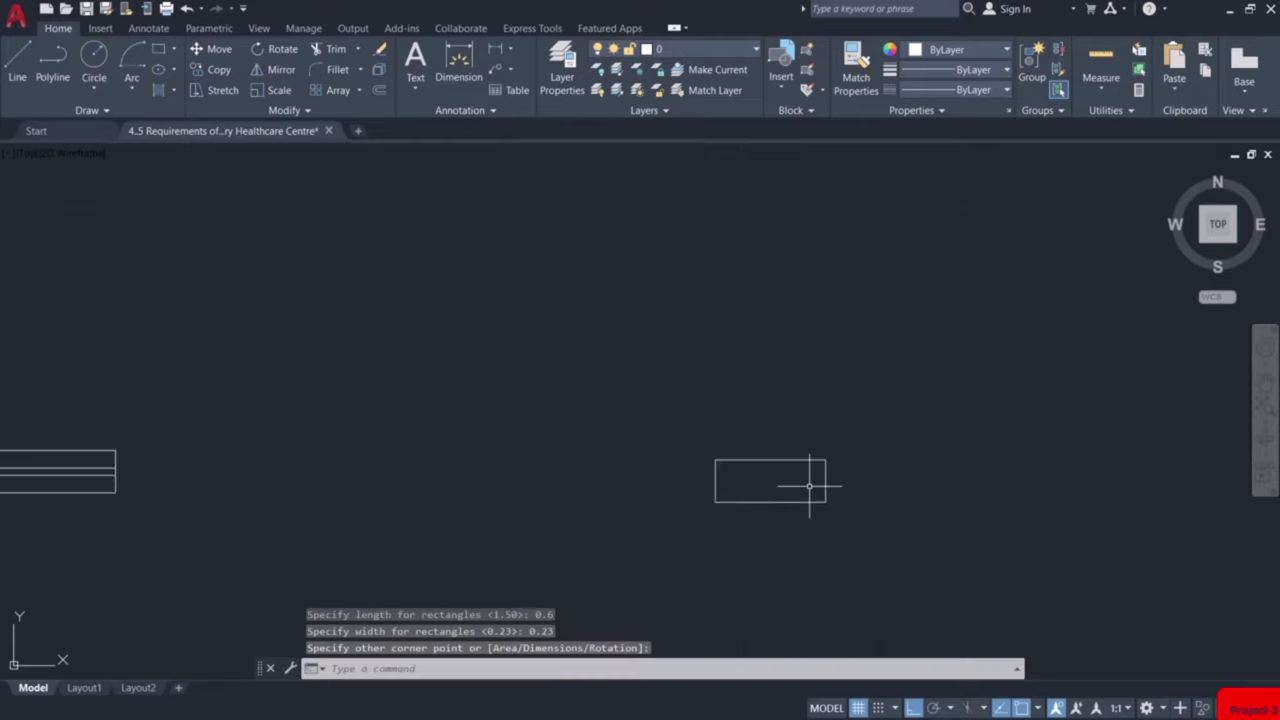
type("l")
key("Return")
scroll(729, 457, "up", 4)
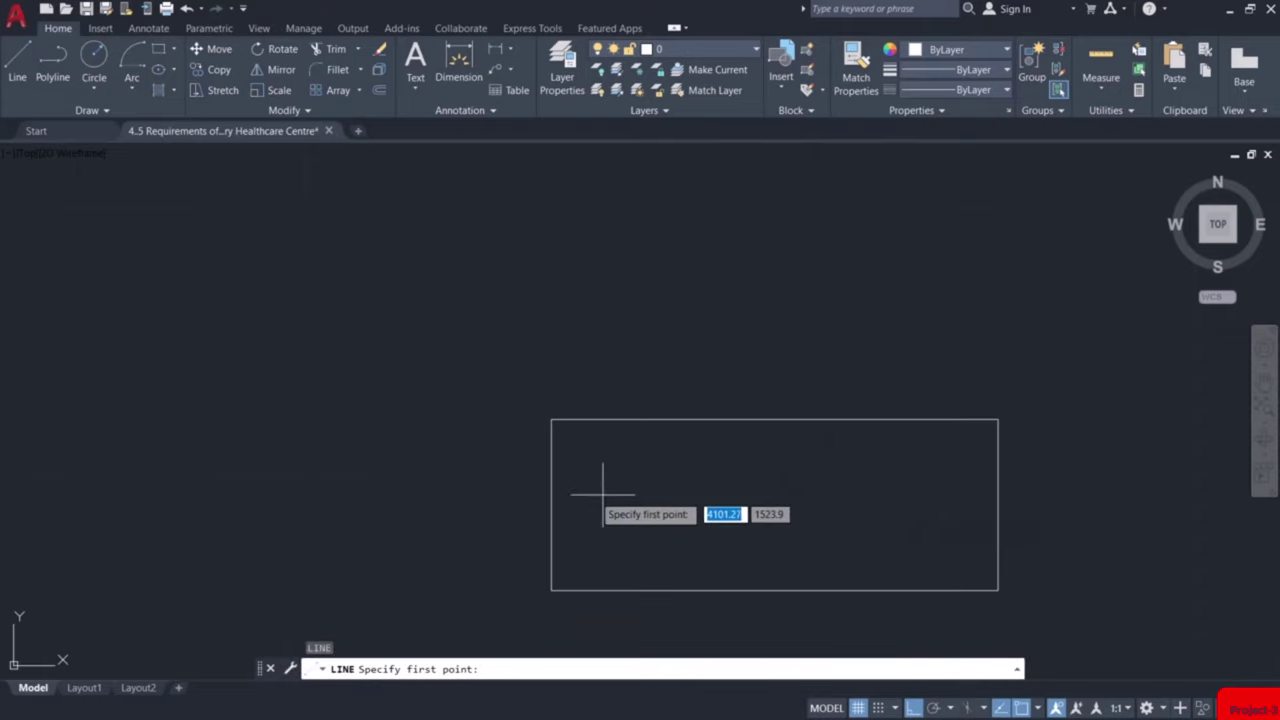
left_click(551, 505)
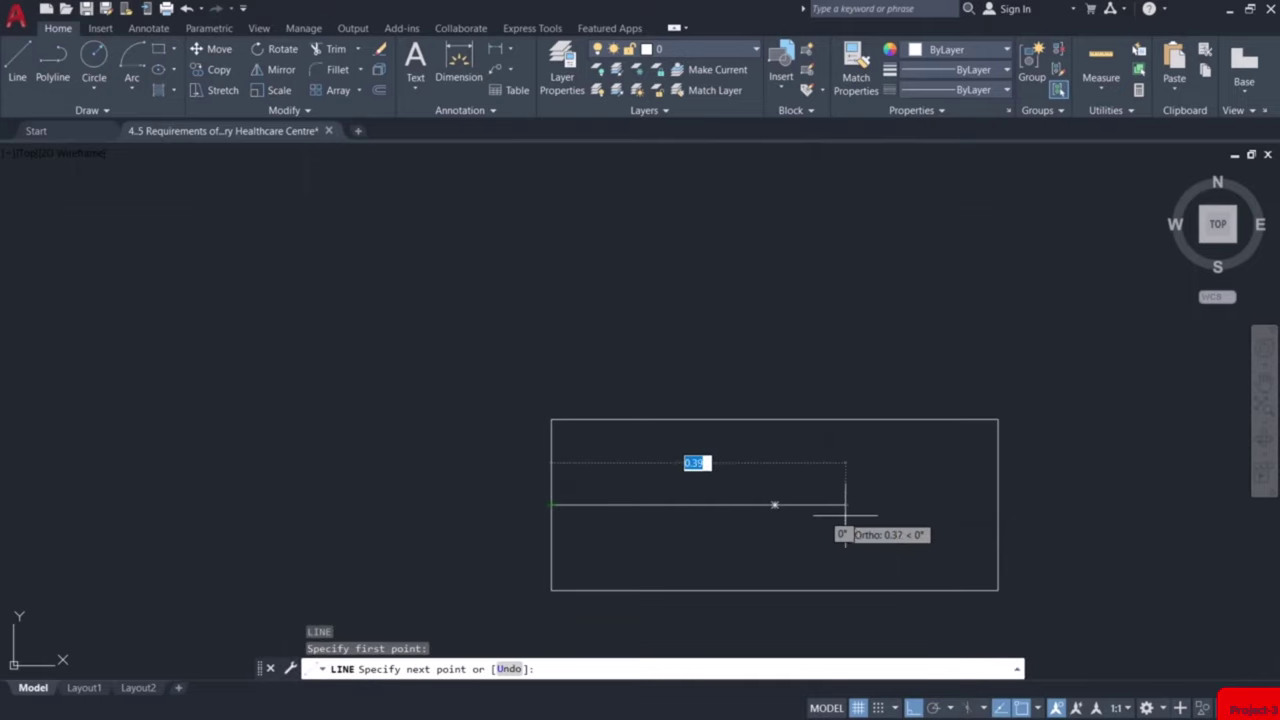
left_click(998, 505)
key("Return")
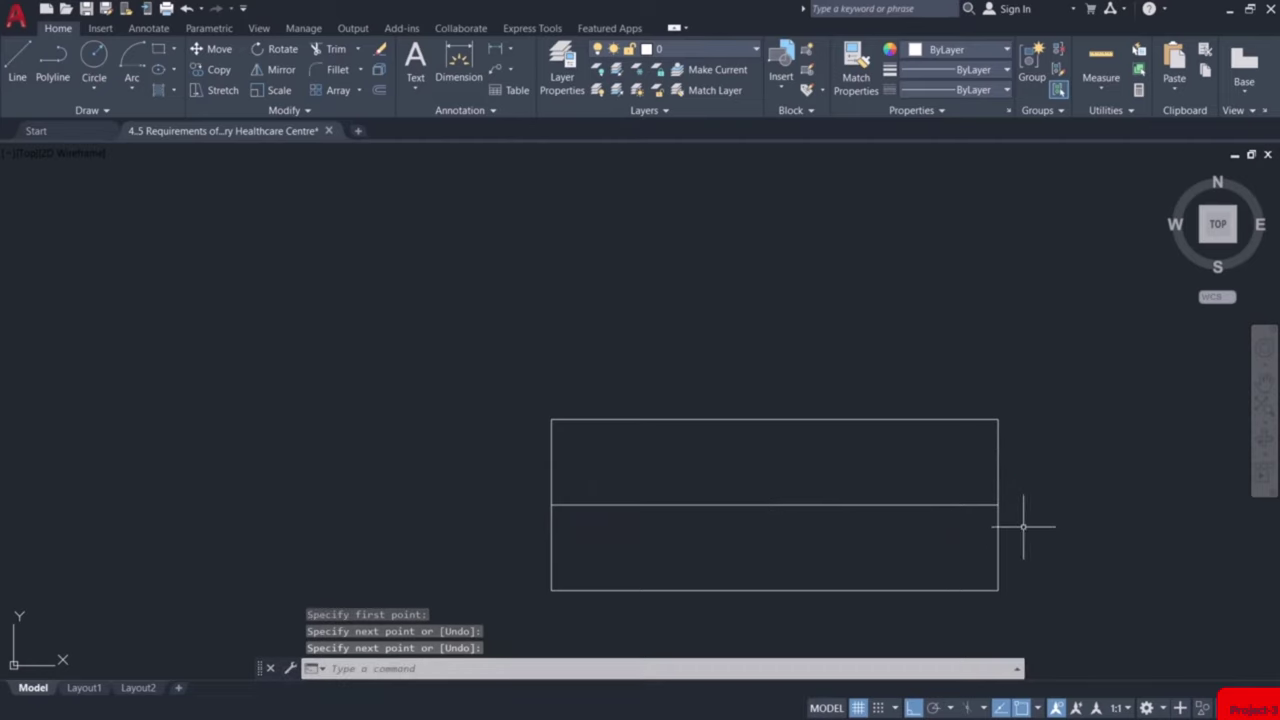
Offset the 0.6 rectangle's centre line by 0.02 to both sides
type("o")
key("Return")
key("Return")
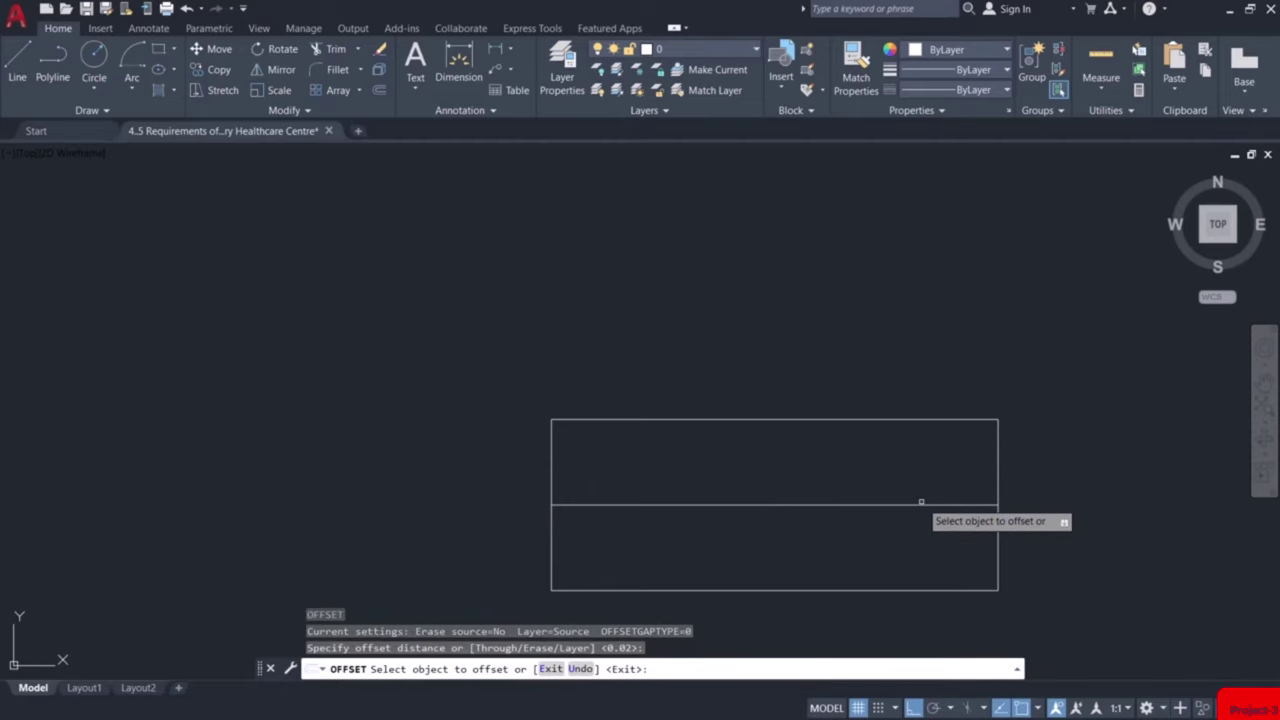
left_click(921, 505)
left_click(914, 466)
left_click(922, 504)
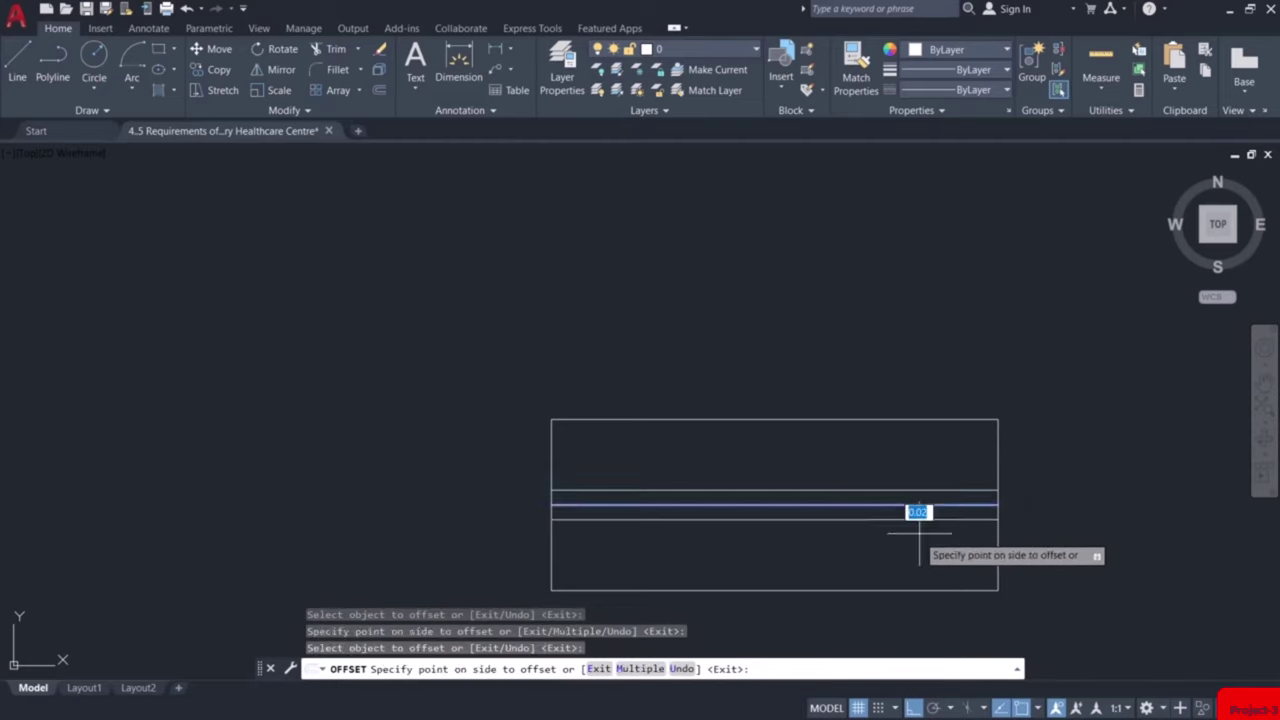
left_click(916, 520)
key("Return")
Erase the original centre line between the two offset lines in the 0.6 rectangle
left_click(925, 505)
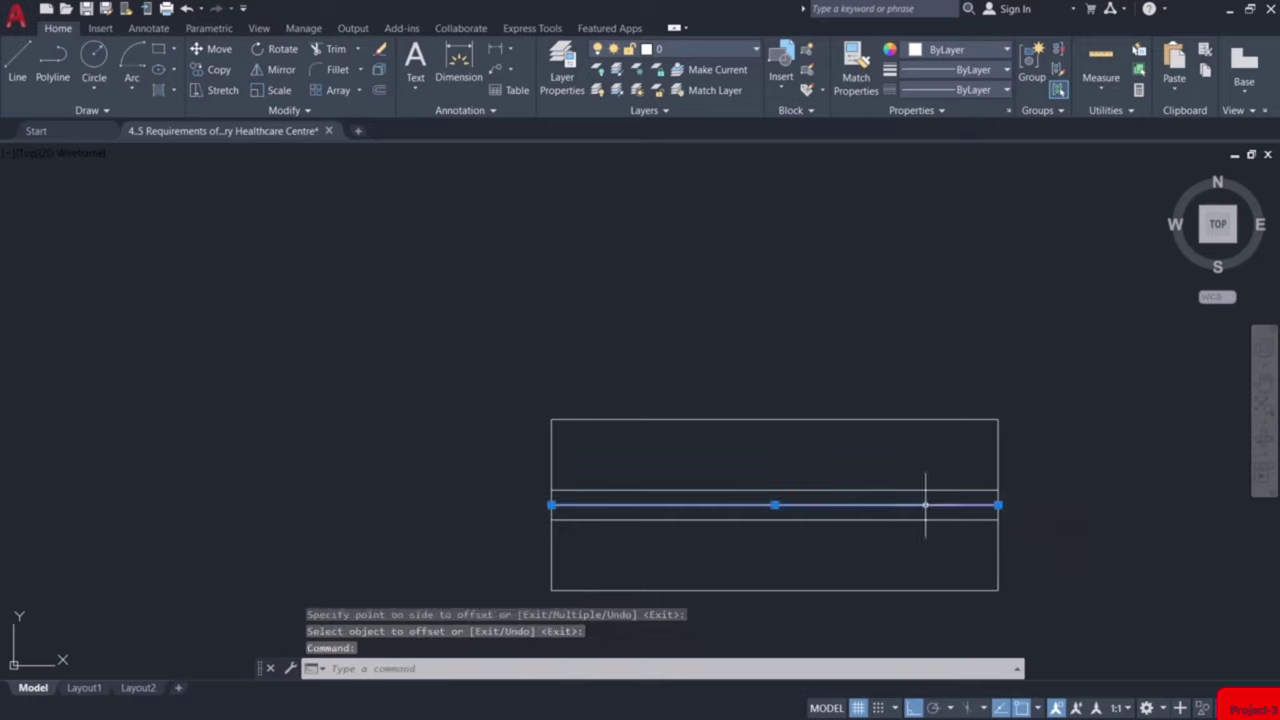
key("Delete")
scroll(926, 506, "down", 4)
left_click(976, 465)
left_click(857, 545)
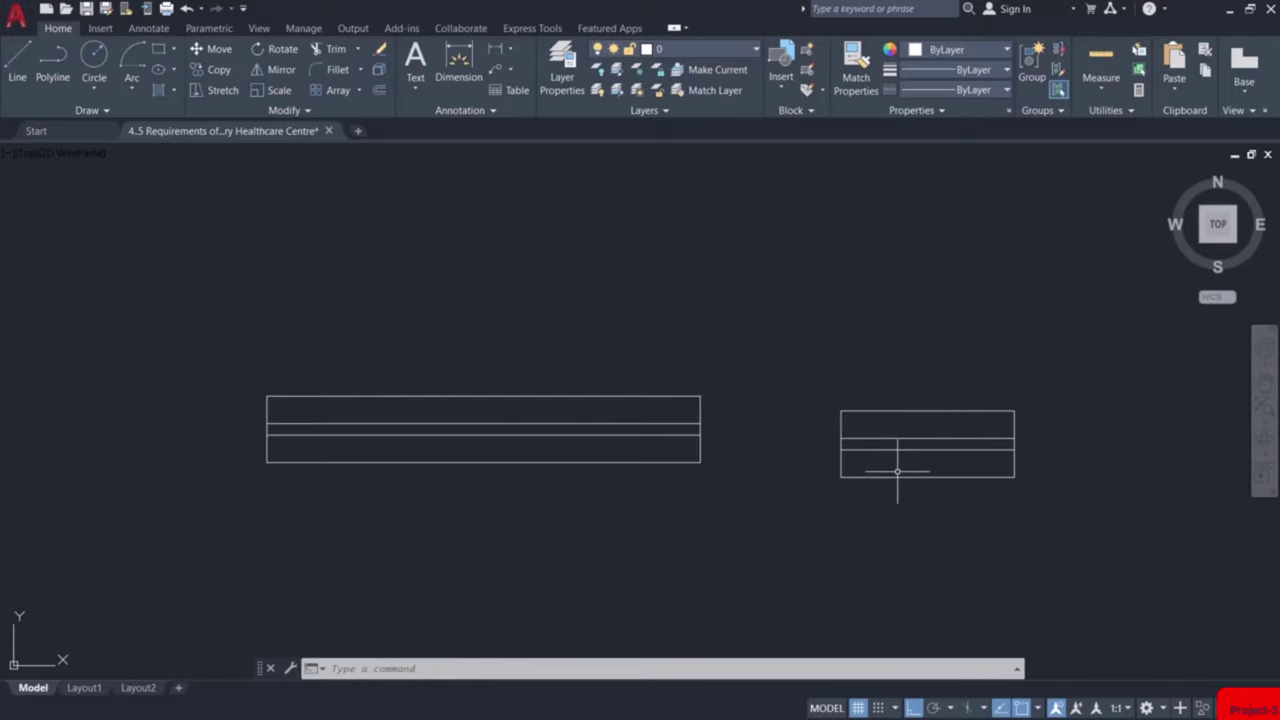
Begin a block definition named Window and select the longer symbol's rectangle and its two inner lines as its objects
type("o")
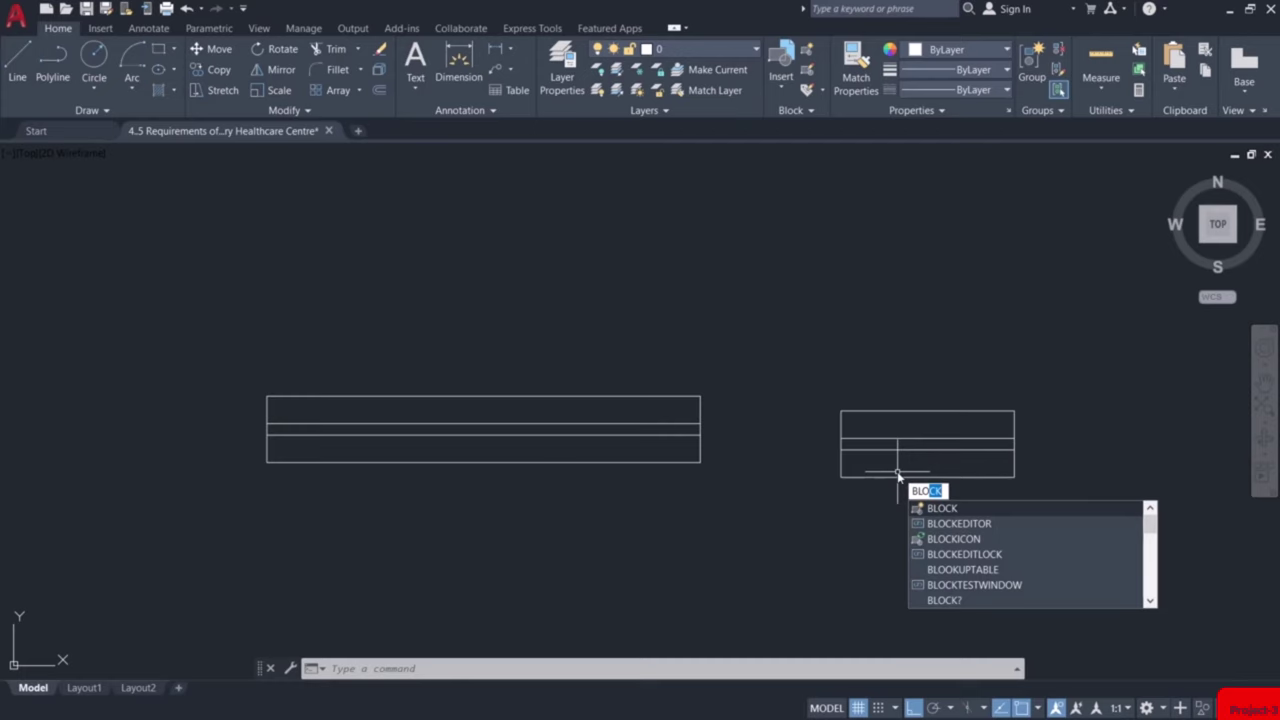
key("Return")
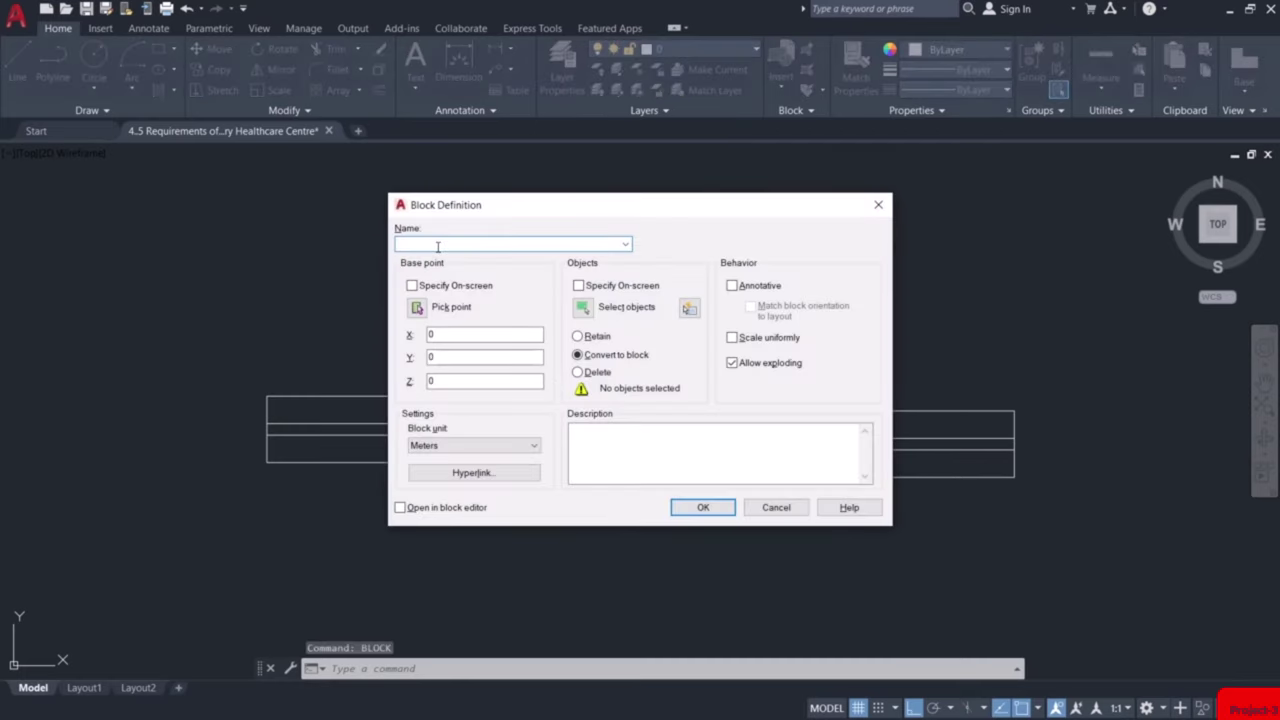
type("Window")
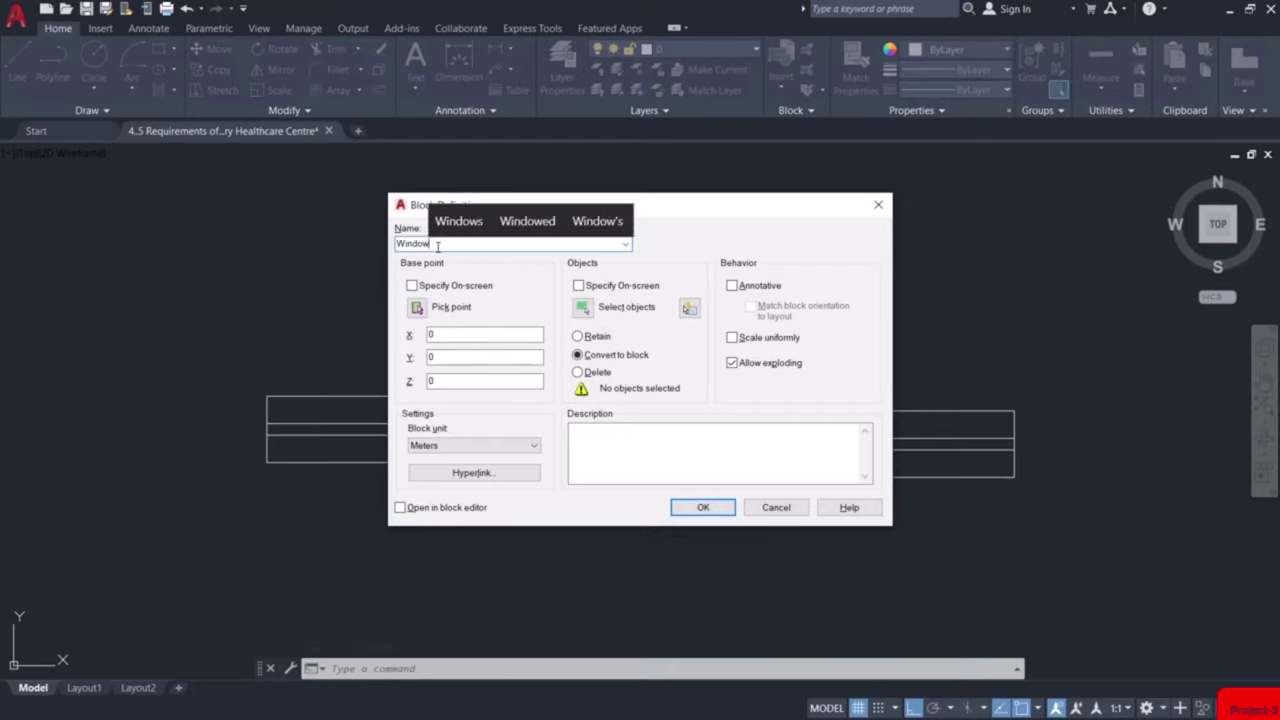
key("Return")
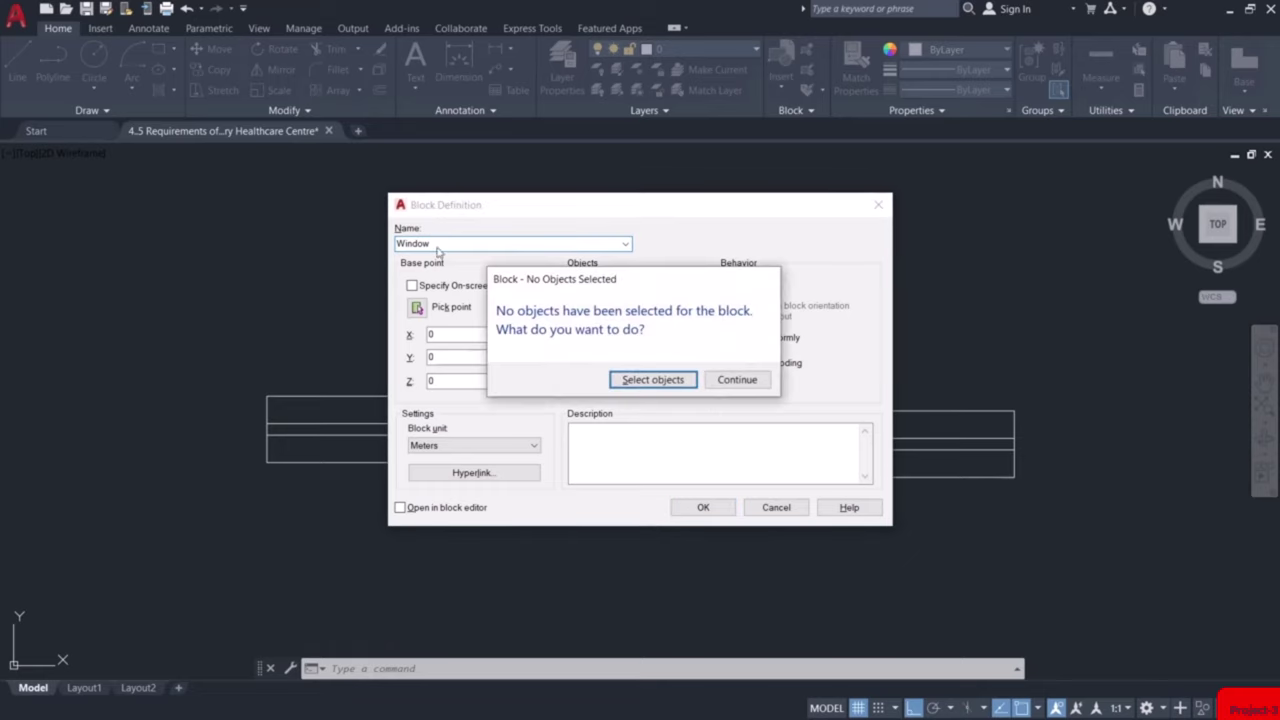
left_click(652, 379)
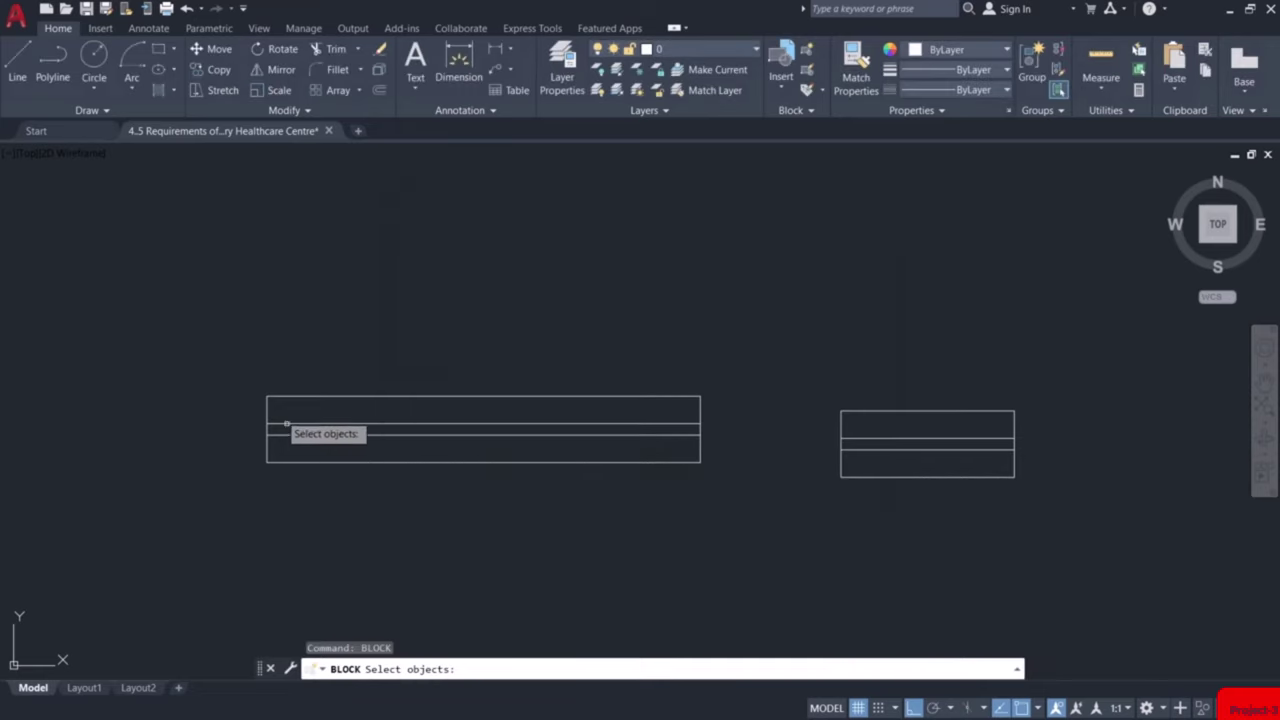
left_click(229, 351)
left_click(759, 518)
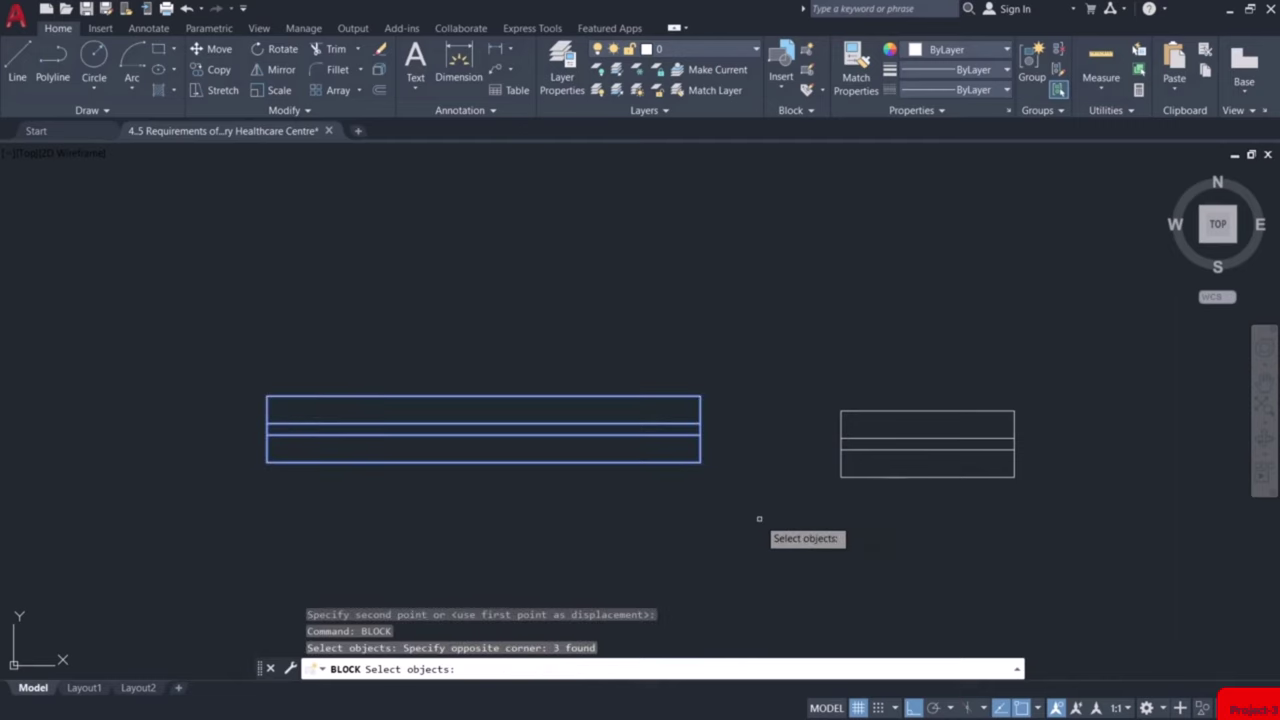
key("Return")
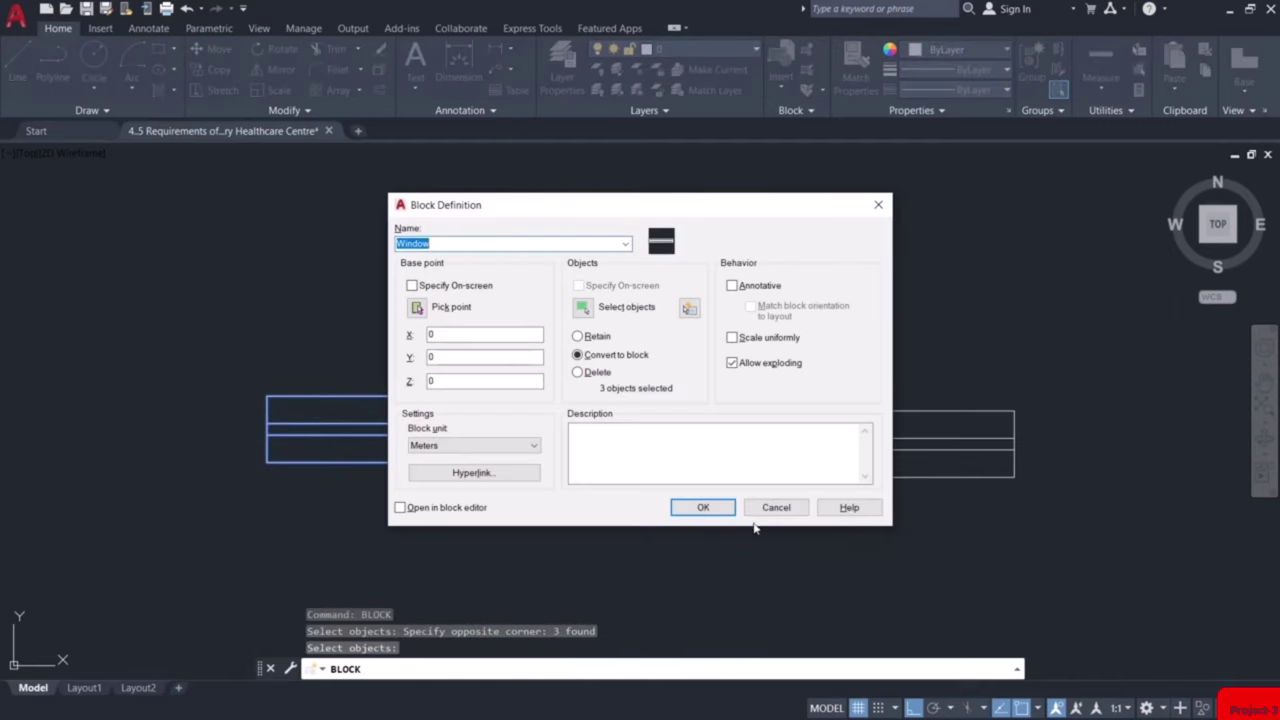
Set the Window block's base point at the midpoint of the rectangle's lower long edge and create the block
left_click(417, 308)
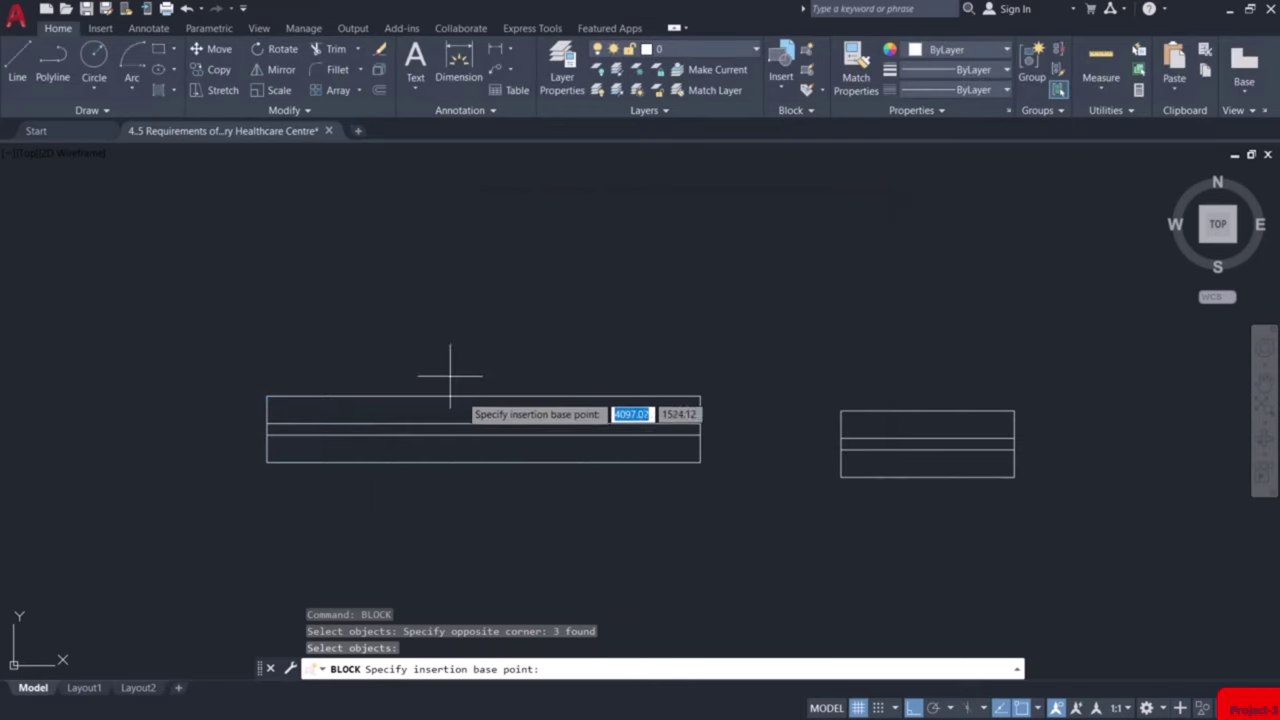
left_click(483, 462)
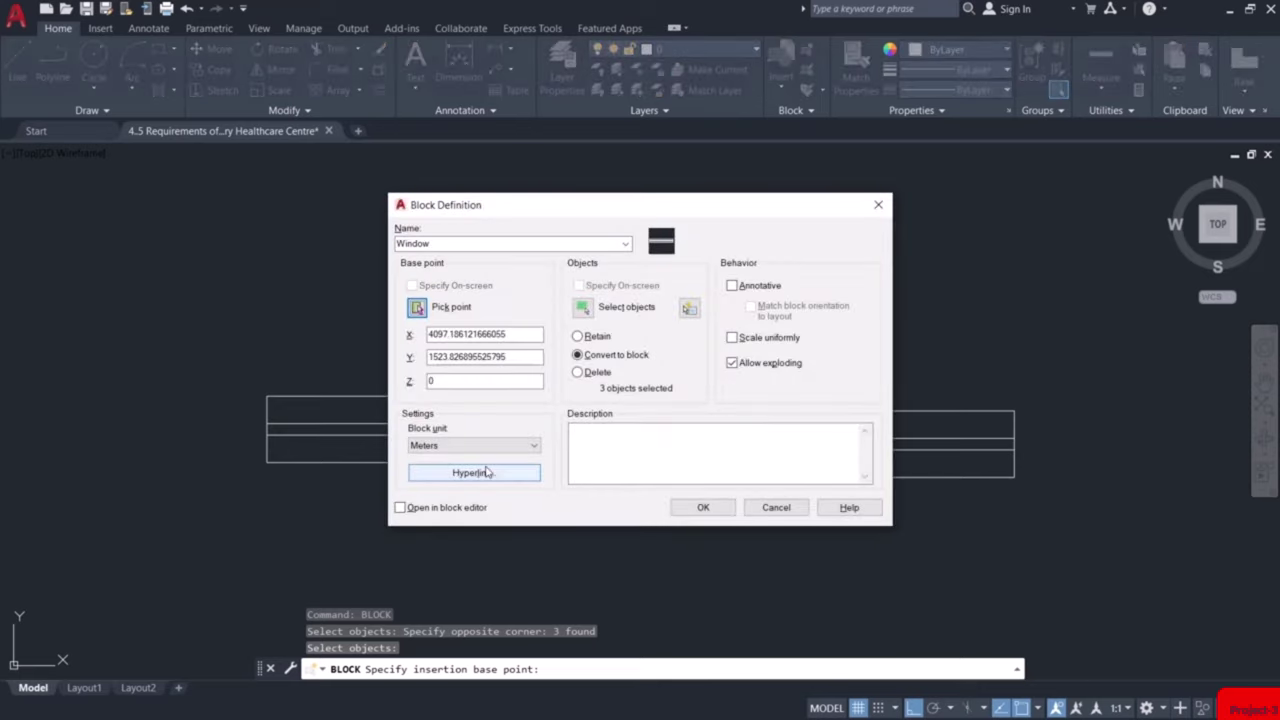
left_click(703, 508)
Start a block definition for the 0.6 long ventilator symbol
middle_click_drag(960, 503, 797, 492)
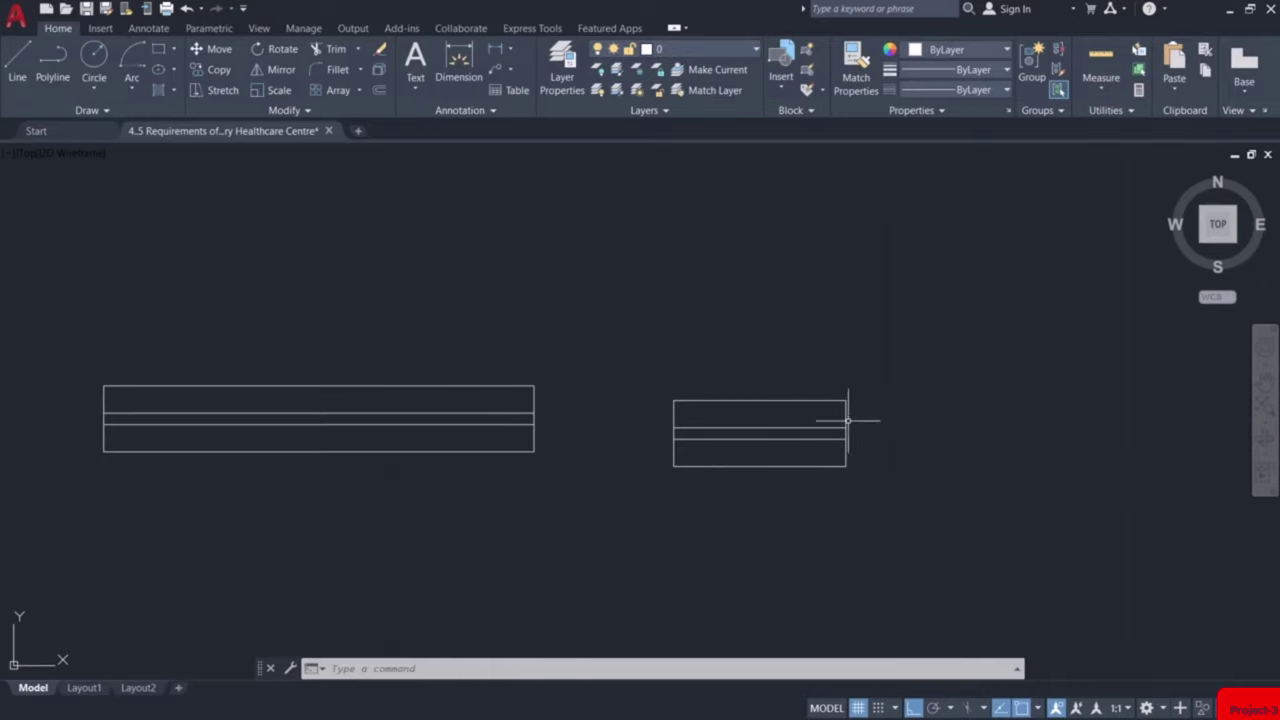
type("BLOC")
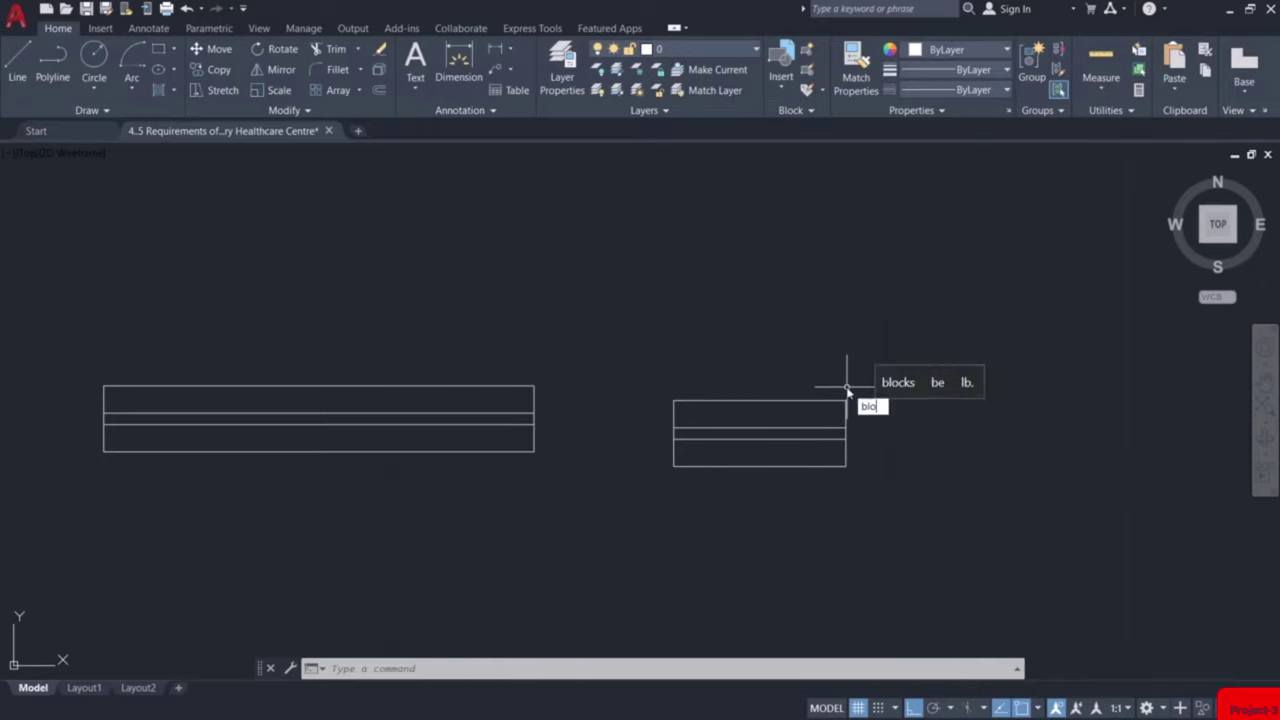
Start a block definition named Vent and select the three objects of the shorter symbol as its contents
key("Return")
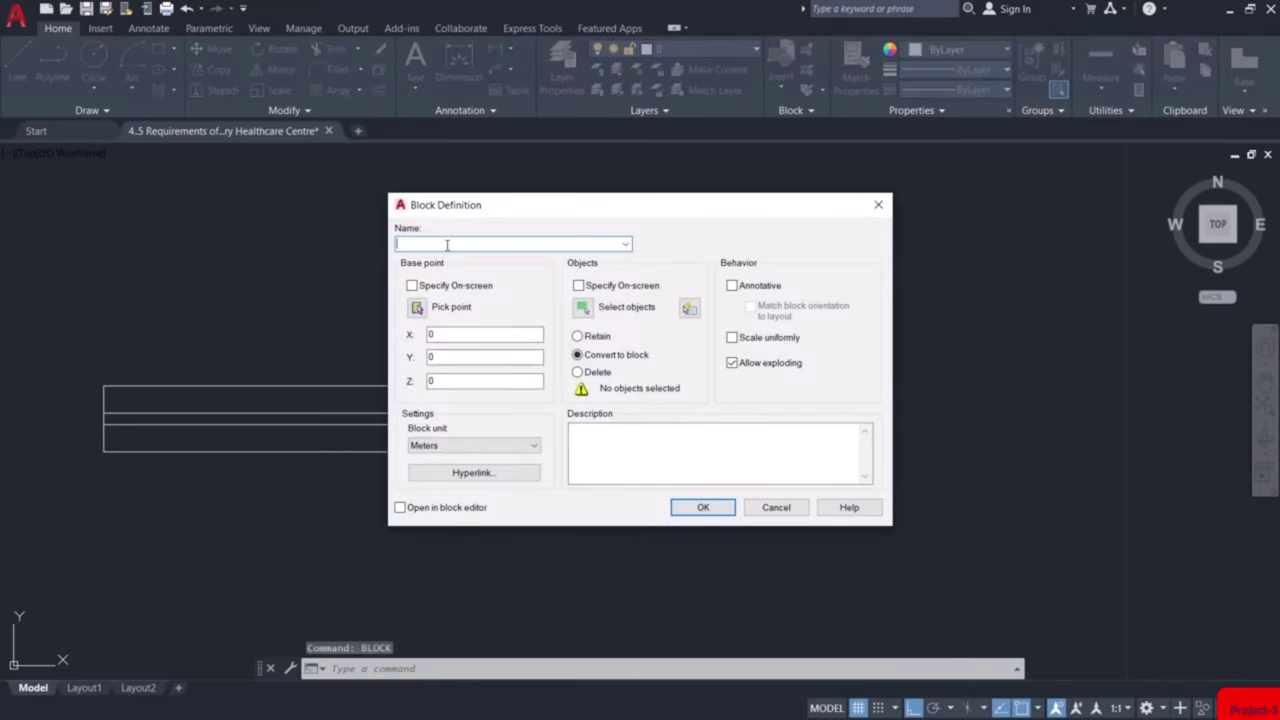
type("Venti")
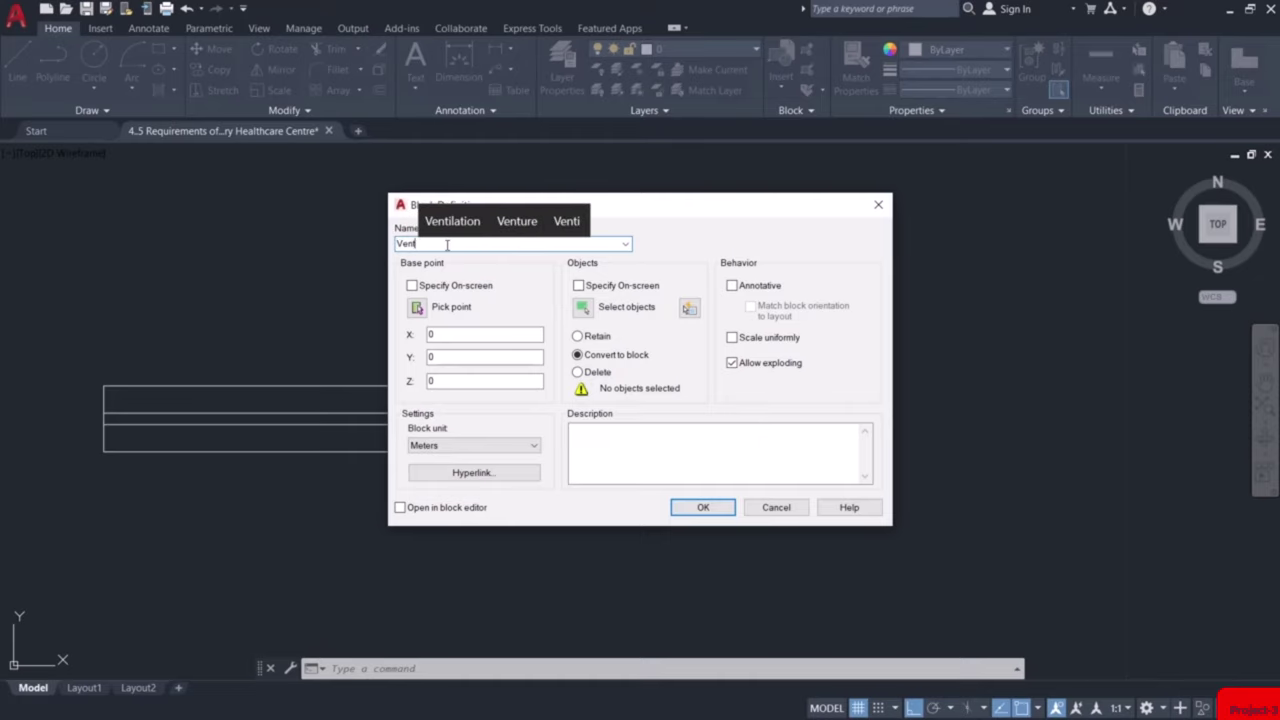
key("Return")
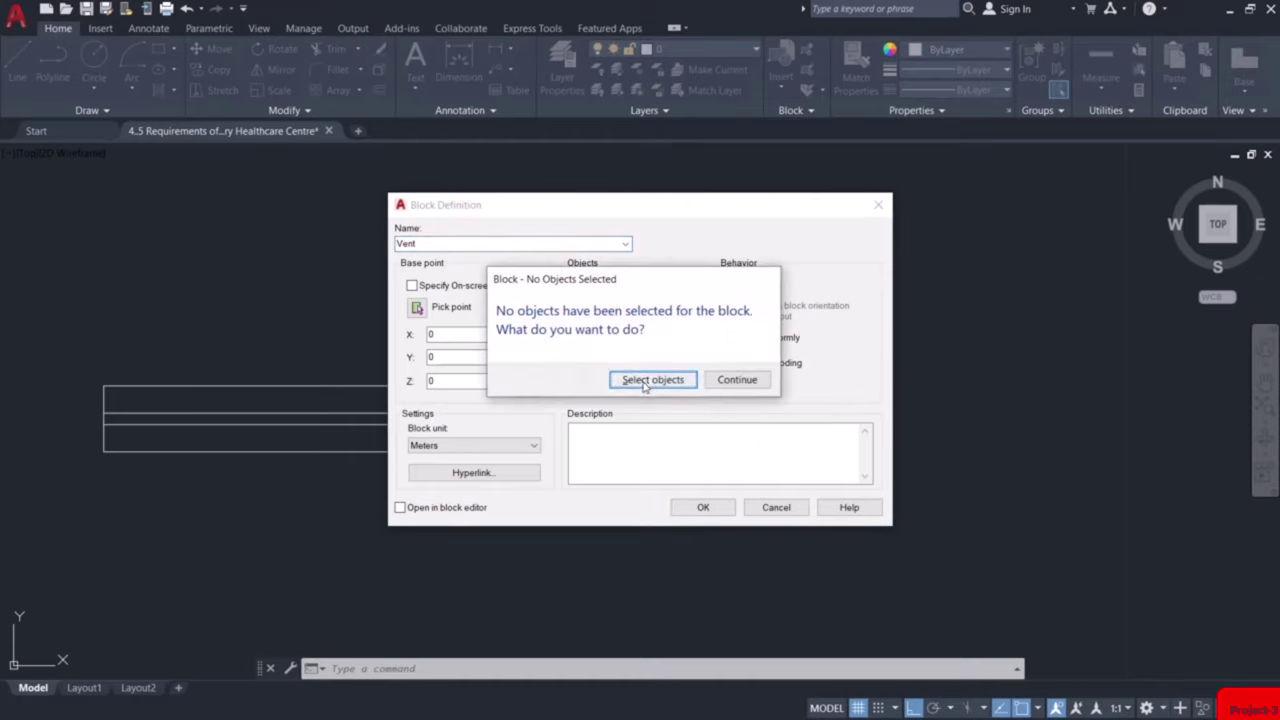
left_click(646, 385)
left_click(635, 348)
left_click(915, 516)
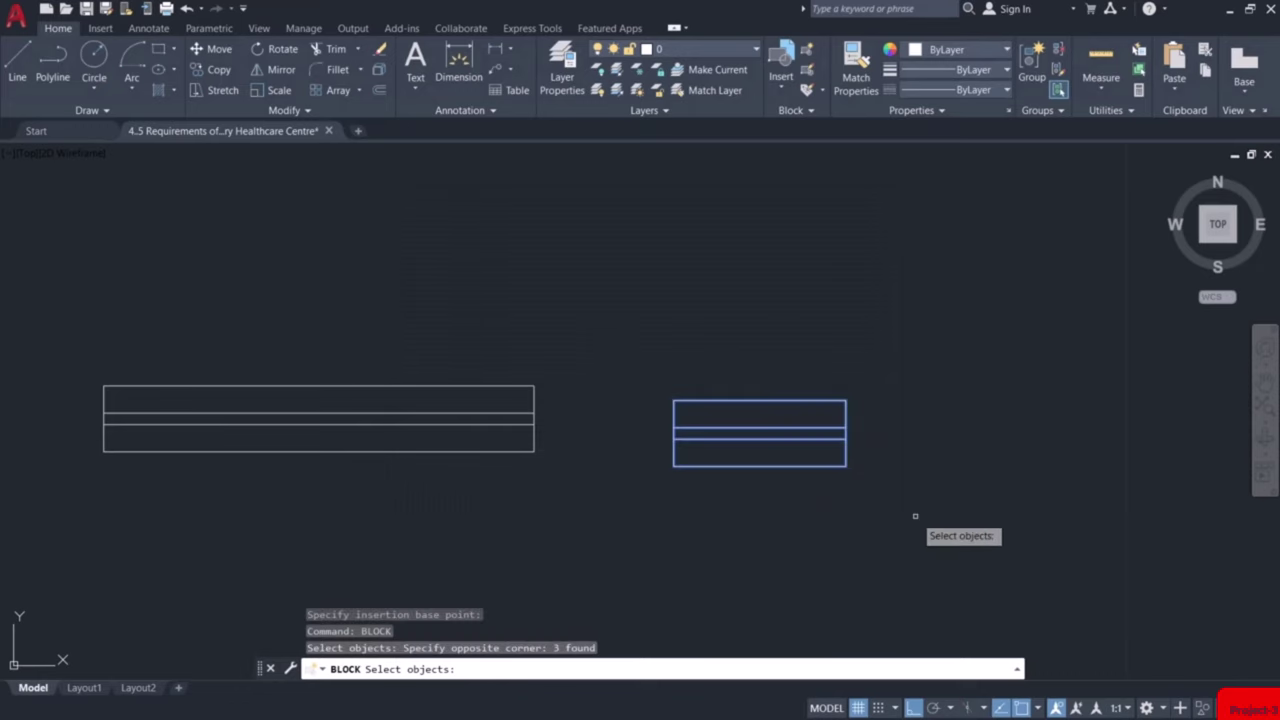
key("Return")
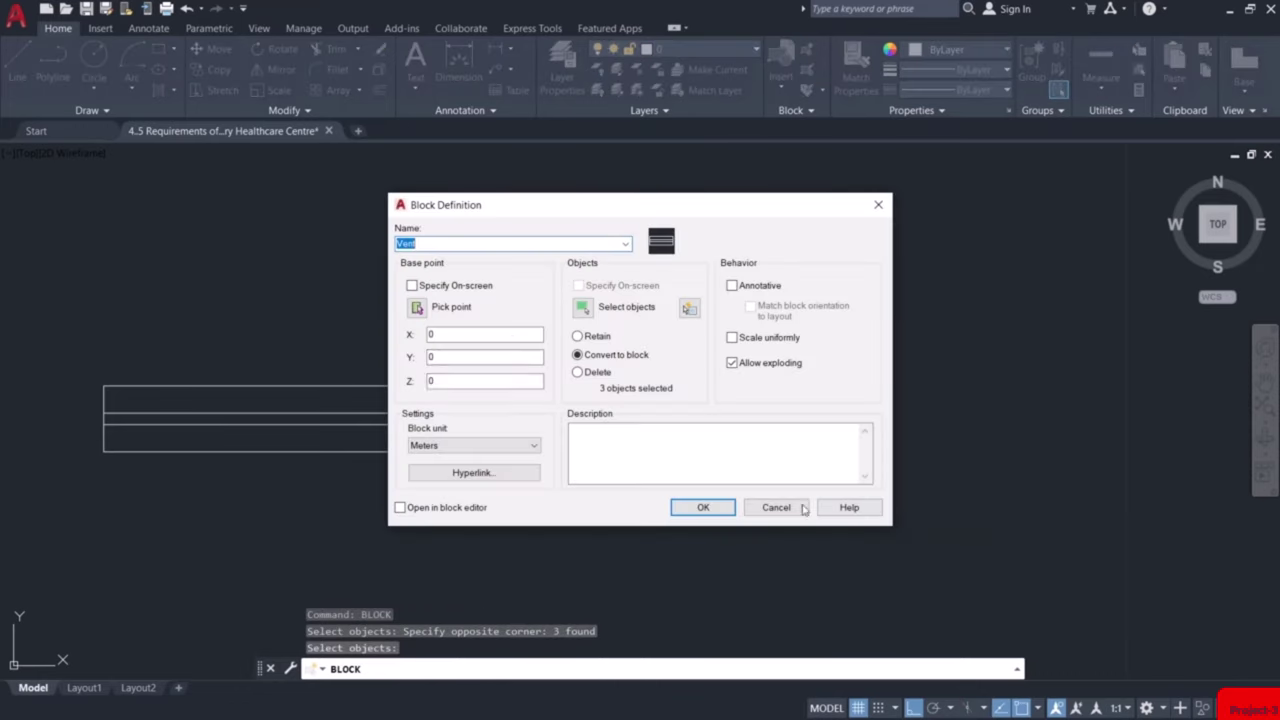
Set the midpoint of the symbol's lower edge as the base point and create the Vent block
left_click(419, 313)
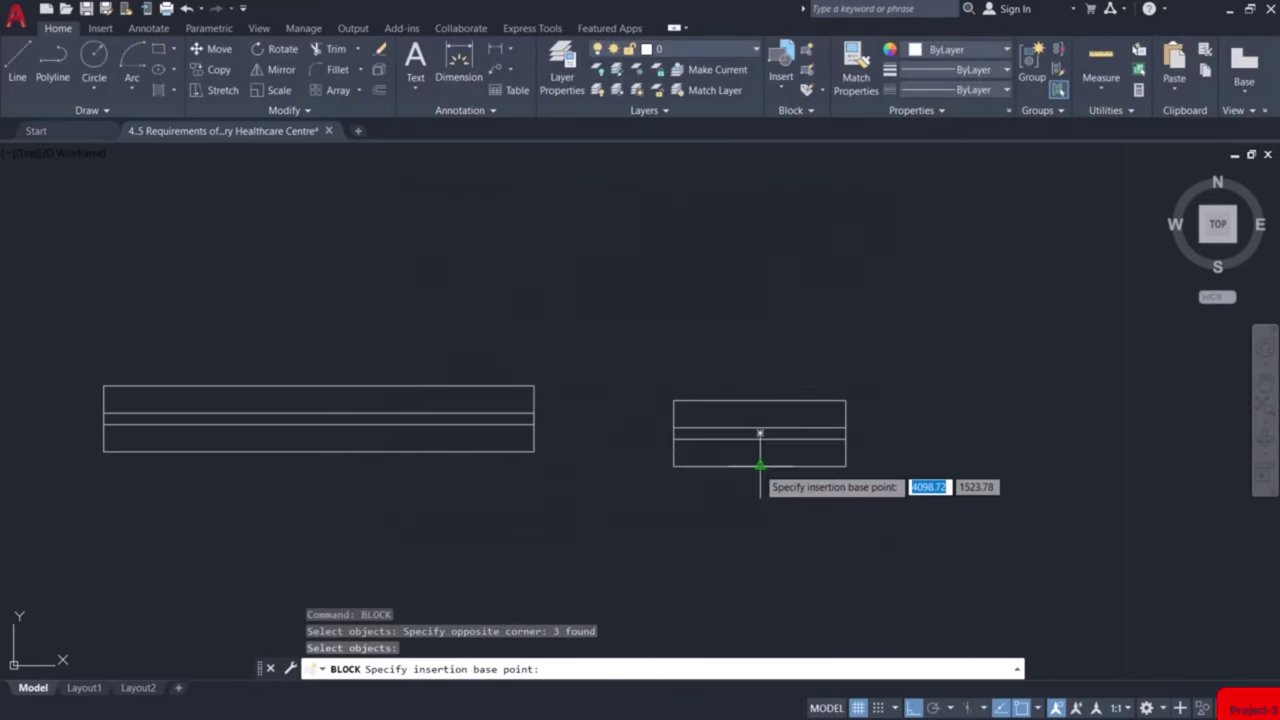
left_click(757, 434)
left_click(708, 508)
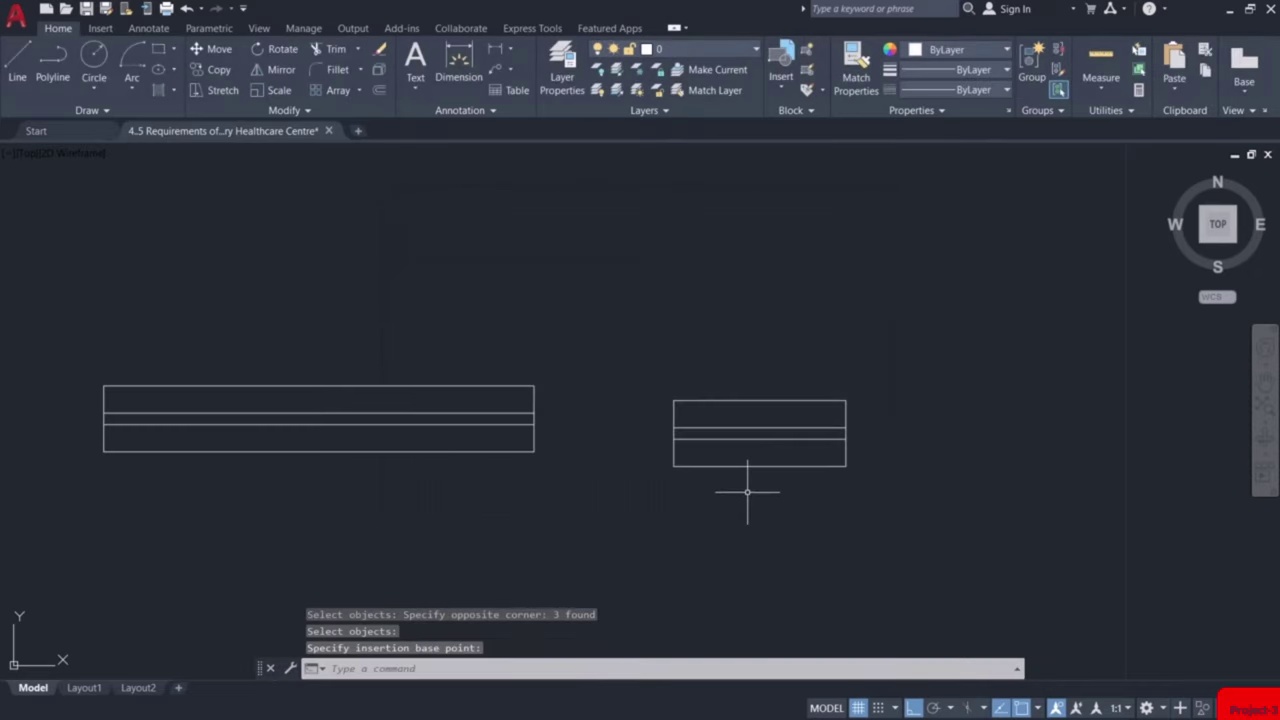
Delete both the long and the short source symbols drawn outside the plan
scroll(734, 486, "down", 2)
left_click(898, 351)
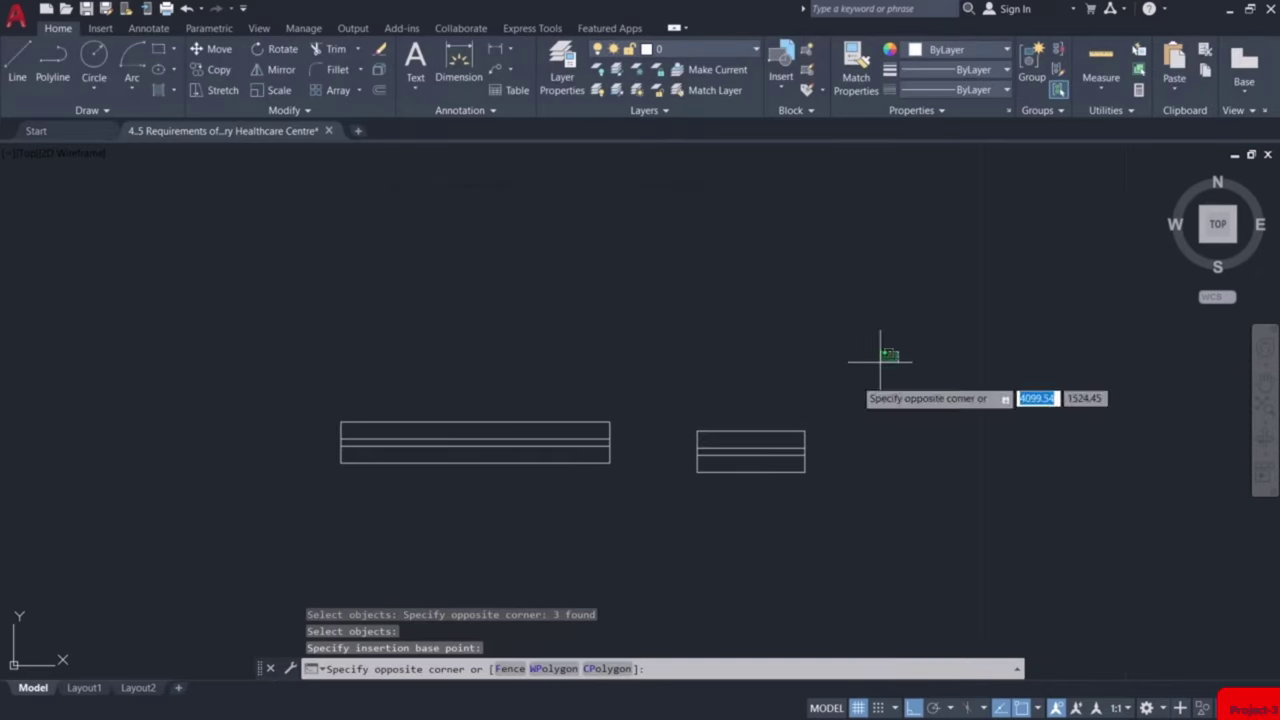
left_click(220, 547)
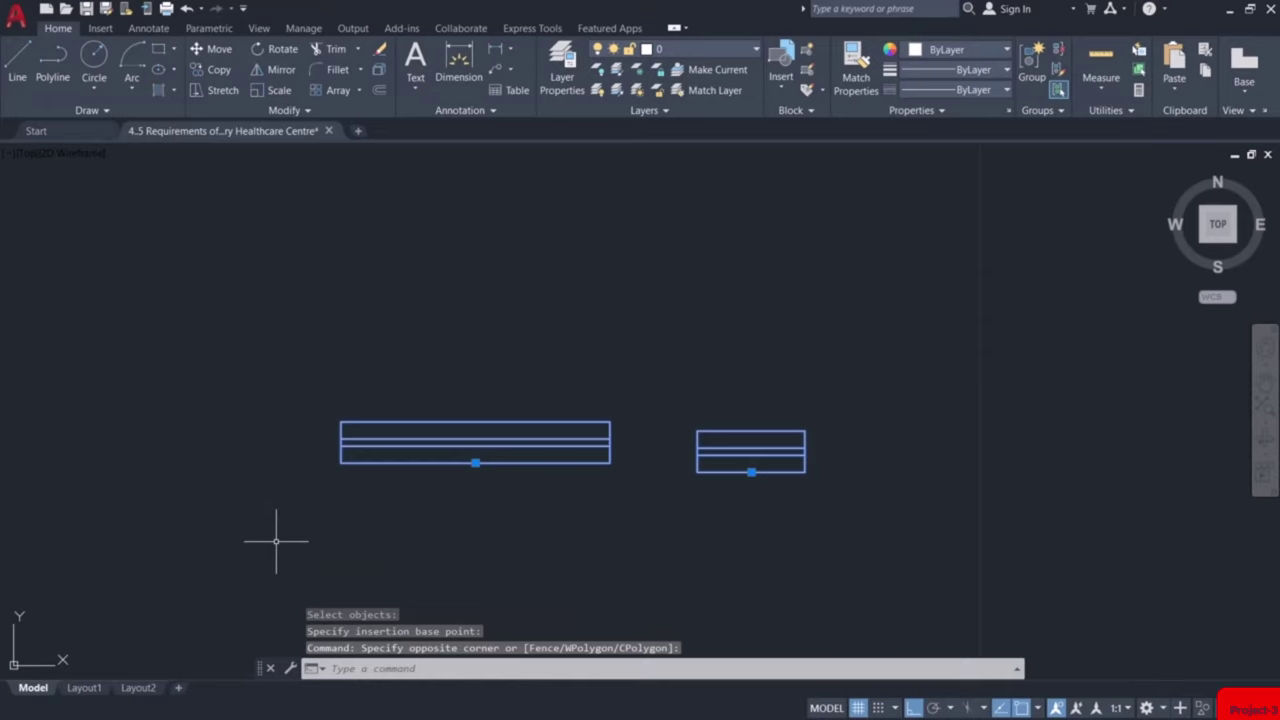
key("Delete")
Insert the Window block in the front wall of the room immediately east of the entrance, aligned with the outer wall line
mouse_move(280, 537)
middle_mouse_down()
mouse_move(526, 420)
mouse_move(449, 346)
mouse_move(842, 533)
mouse_move(865, 526)
middle_mouse_up()
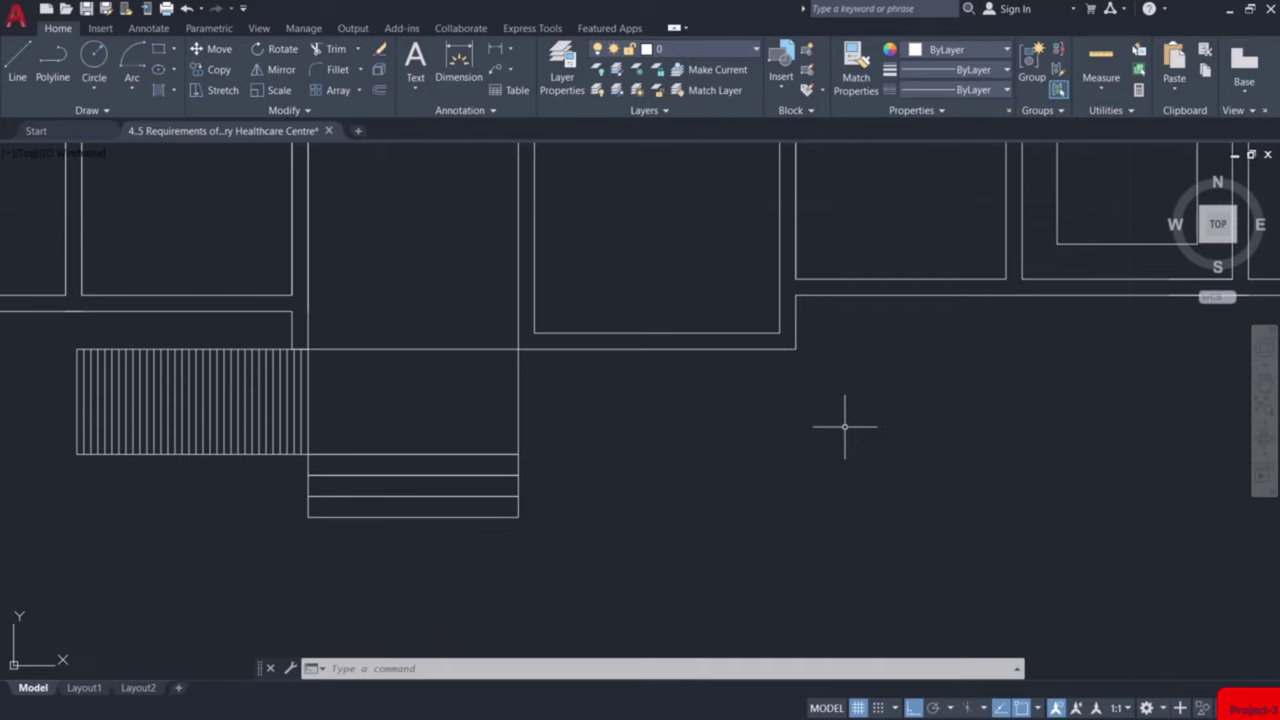
left_click(781, 90)
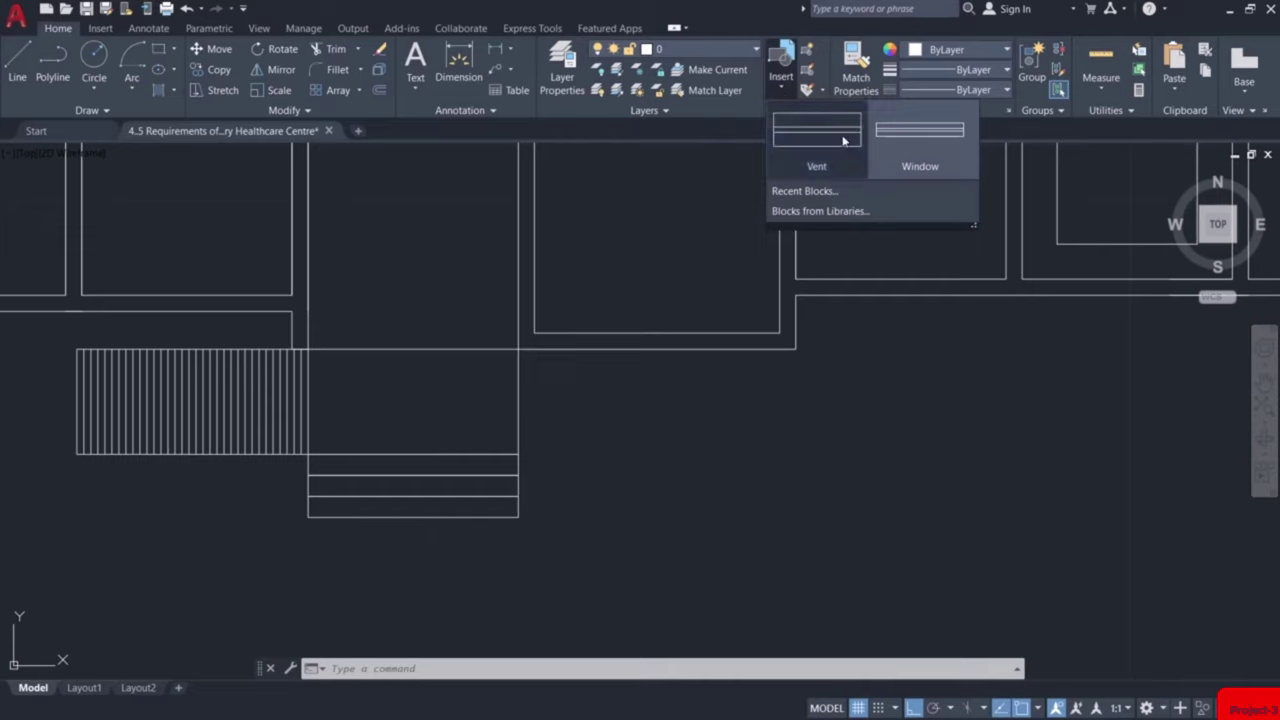
left_click(913, 165)
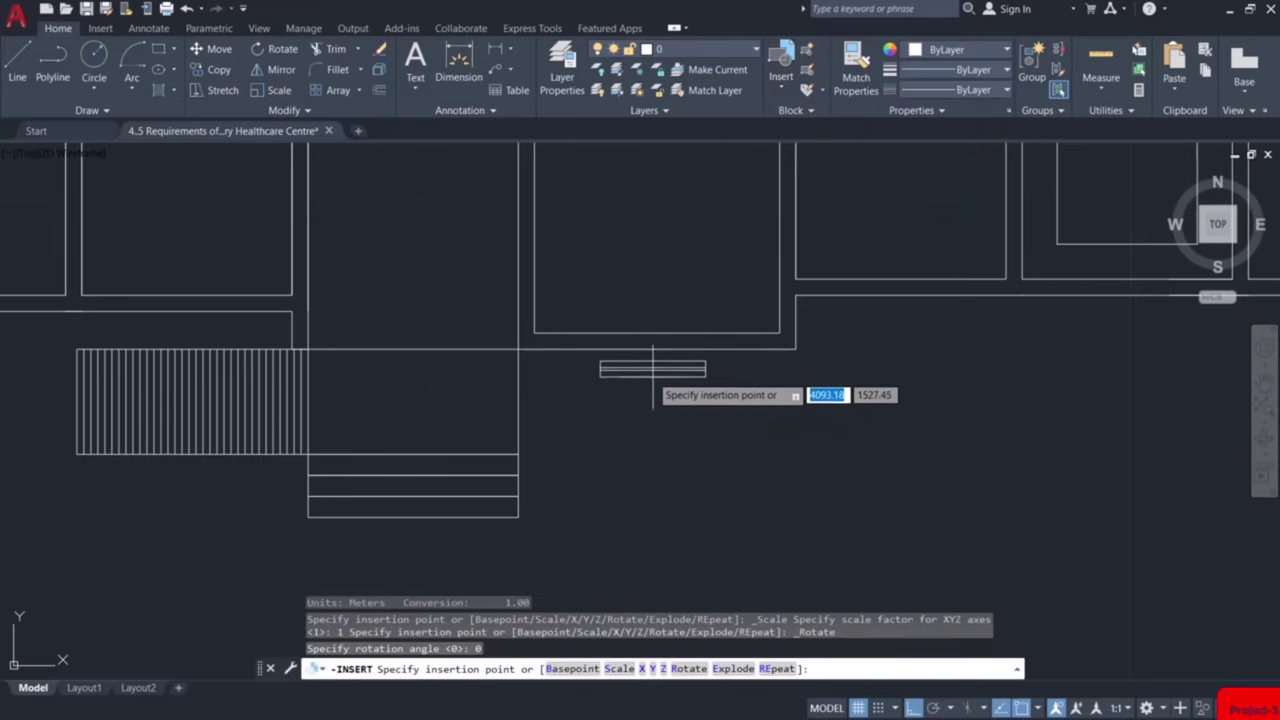
scroll(652, 355, "up", 3)
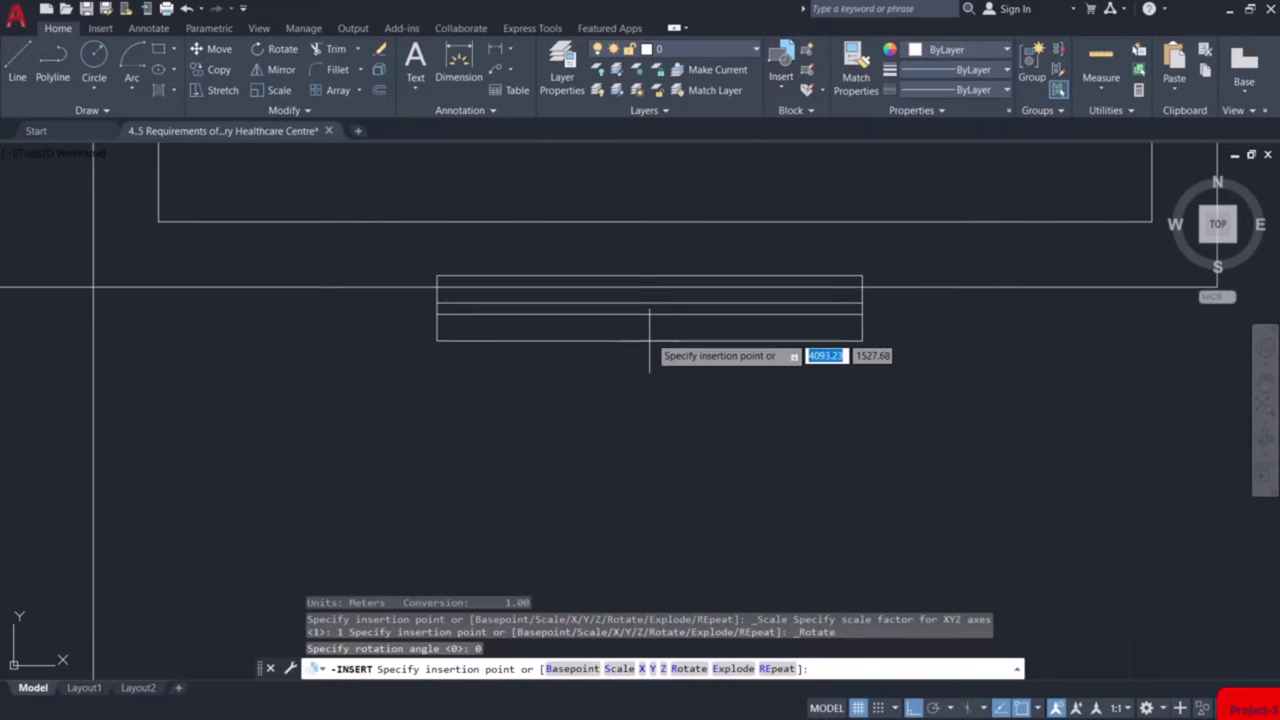
left_click(688, 287)
Insert another Window block in the front wall of the next room to the east, on the outer wall line
scroll(730, 325, "down", 2)
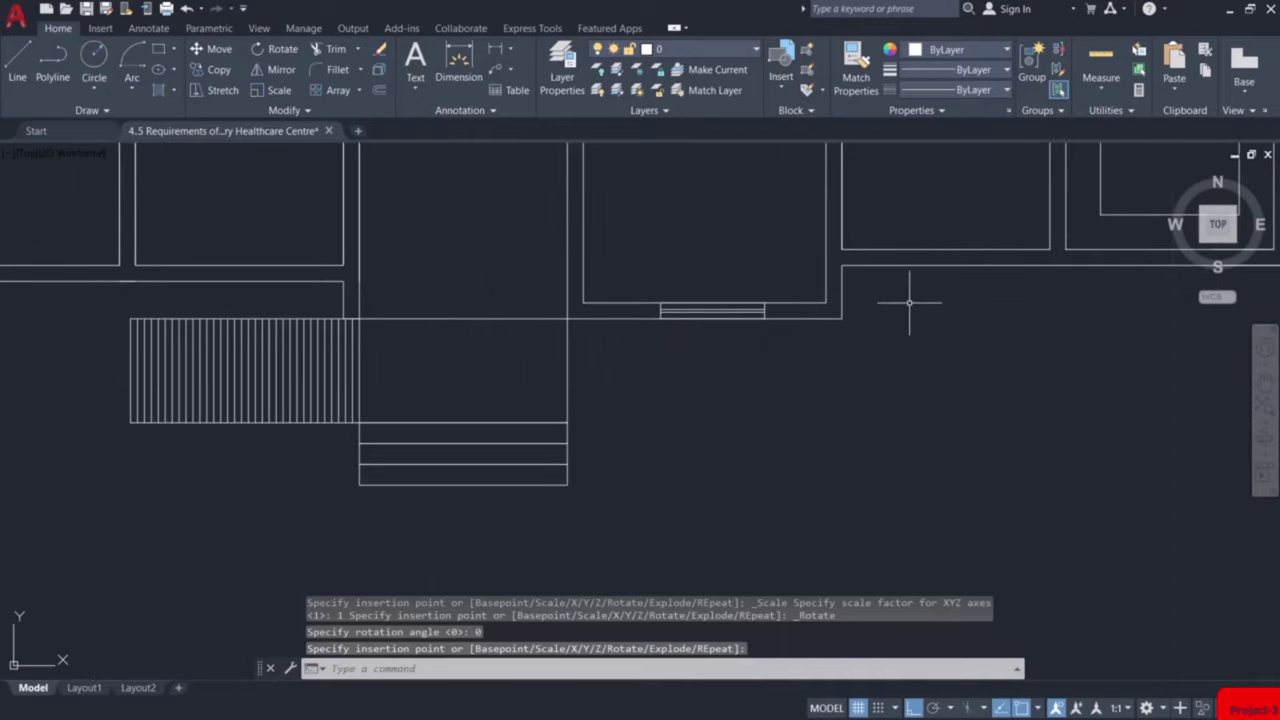
left_click(781, 87)
left_click(912, 150)
scroll(943, 280, "up", 3)
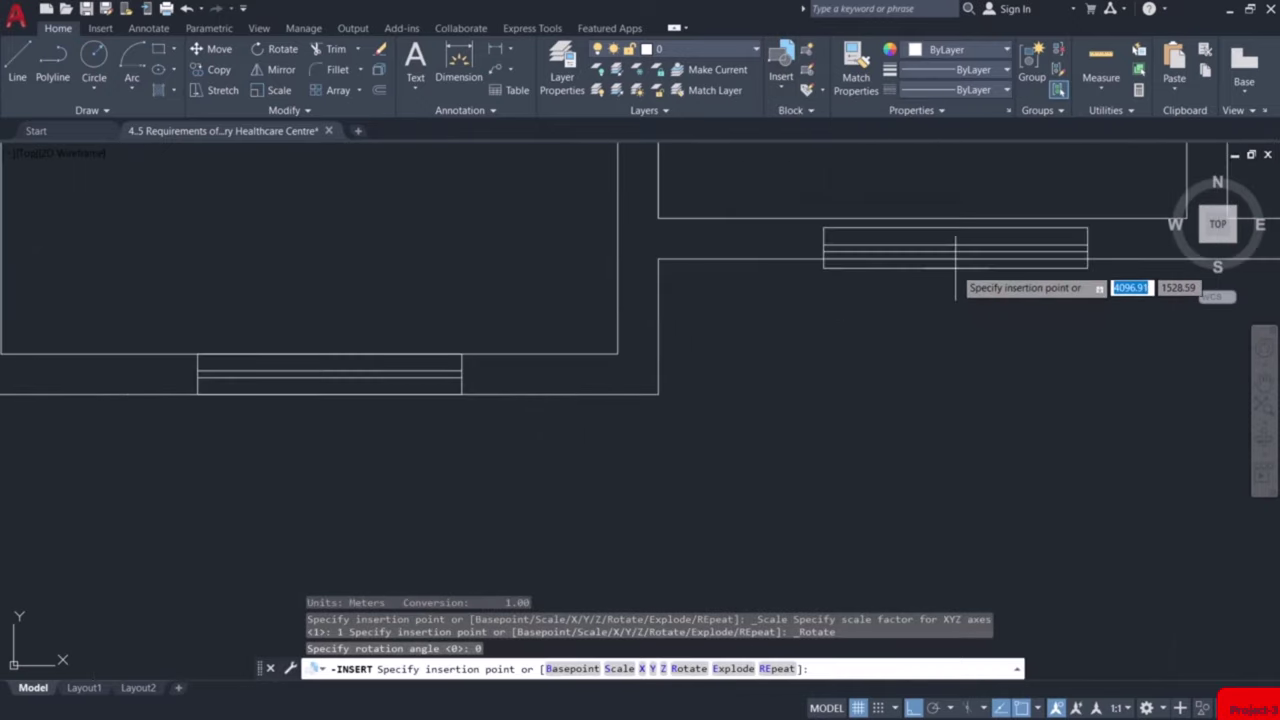
left_click(943, 262)
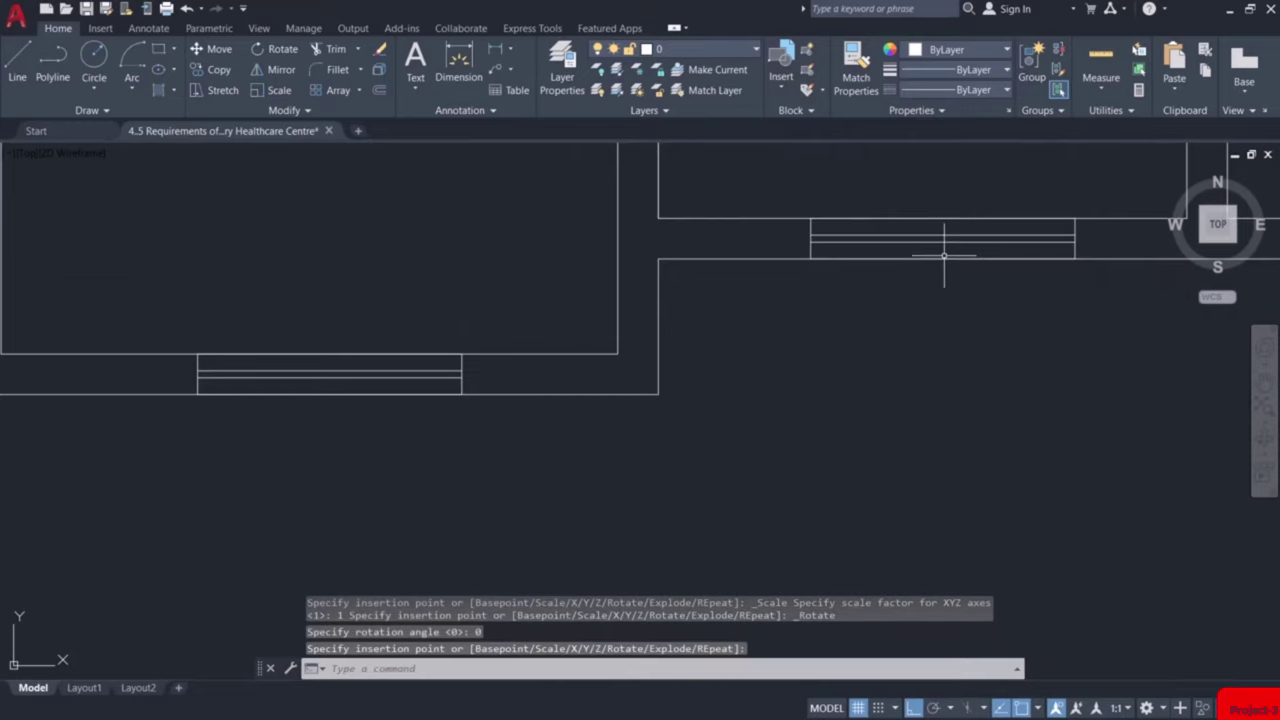
Insert the Vent block in the front wall of the western of the two small end rooms, on the outer wall line
left_click(785, 86)
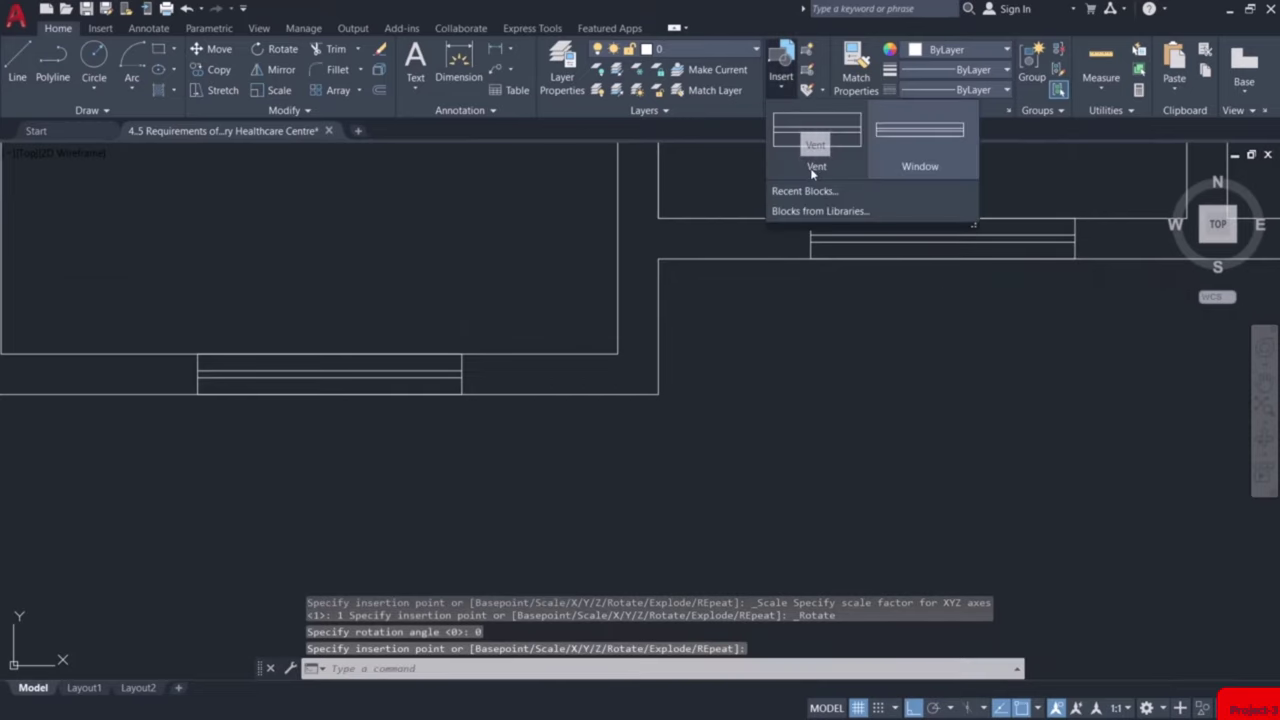
left_click(783, 152)
scroll(927, 303, "down", 3)
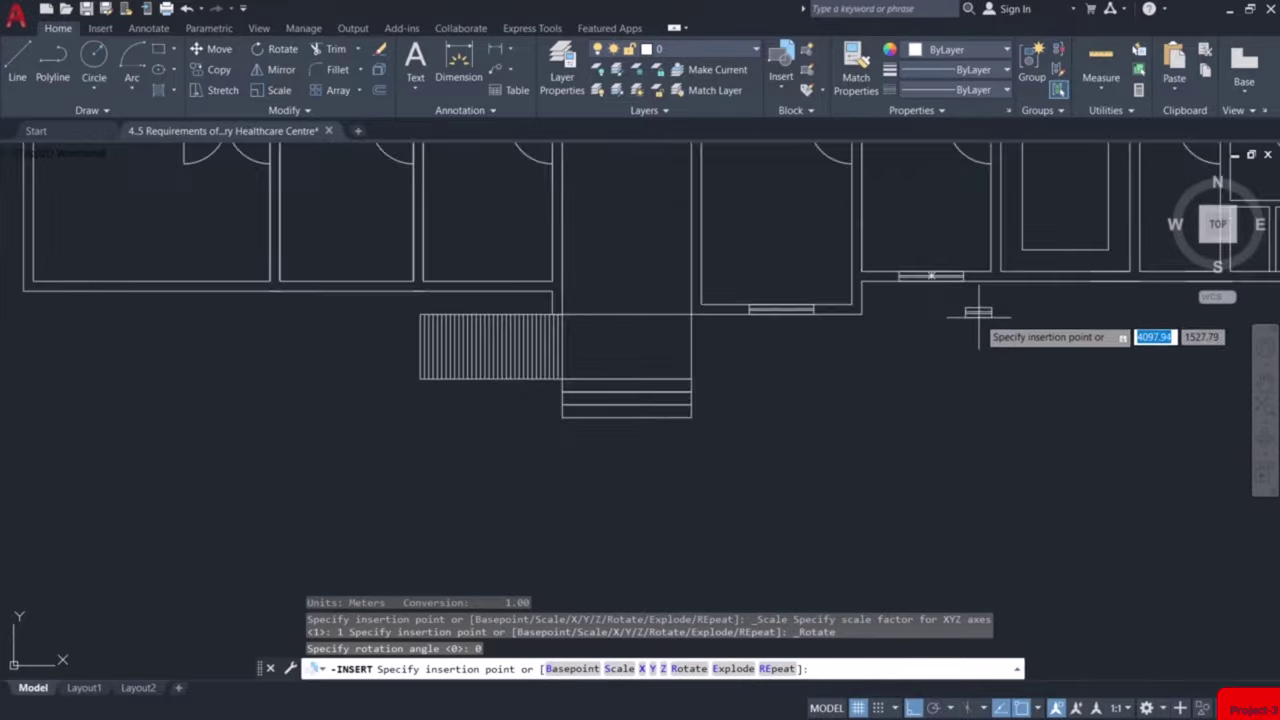
middle_click_drag(970, 330, 514, 326)
scroll(783, 312, "up", 3)
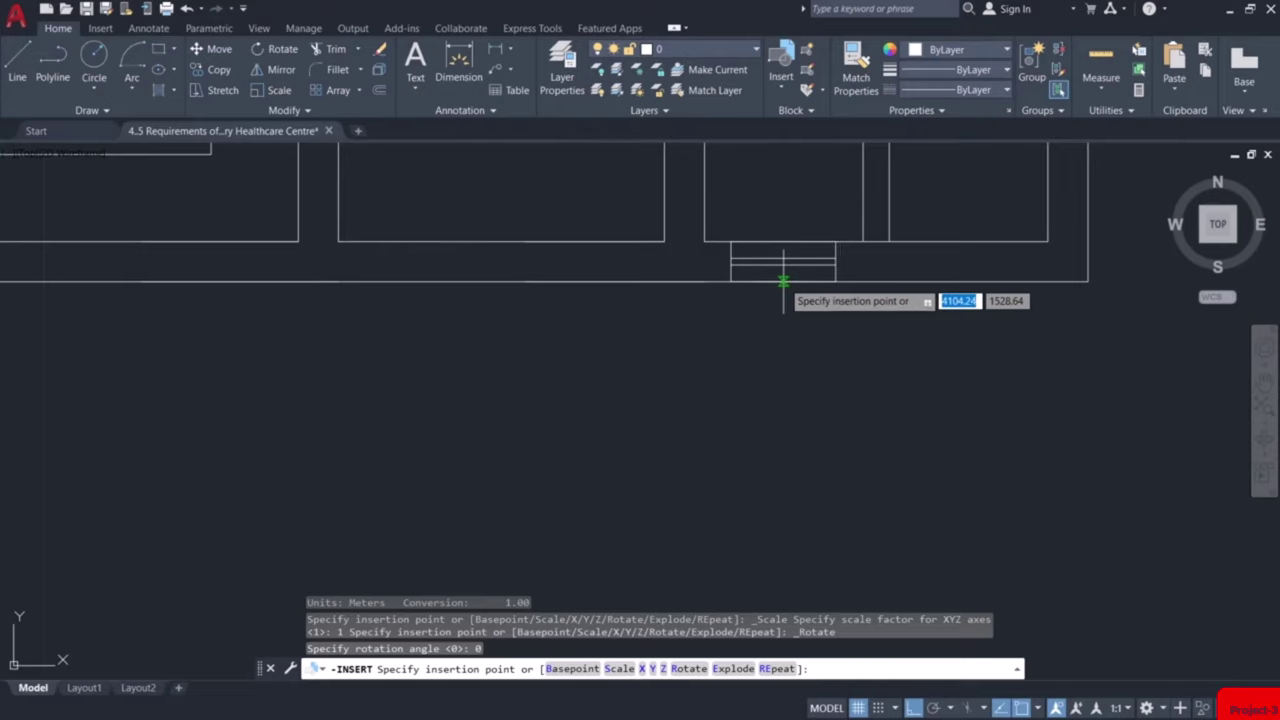
left_click(783, 281)
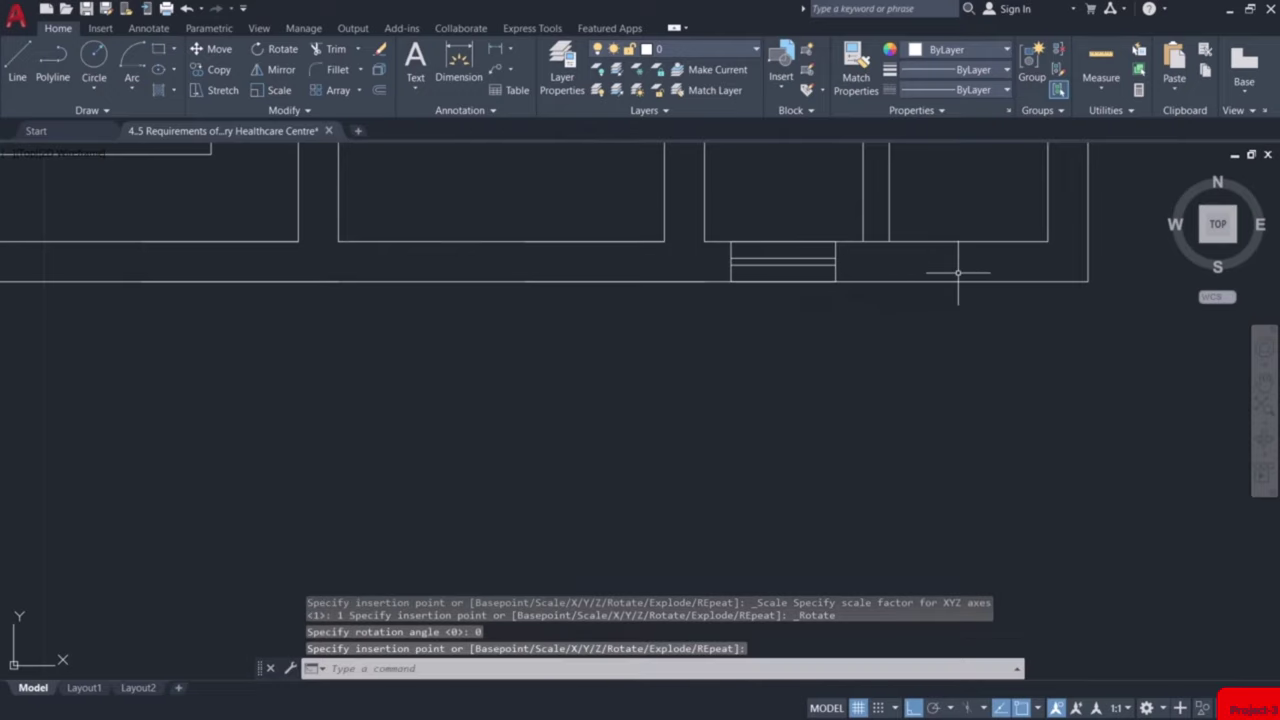
Insert a second Vent block in the front wall of the easternmost small room, on the outer wall line
left_click(782, 87)
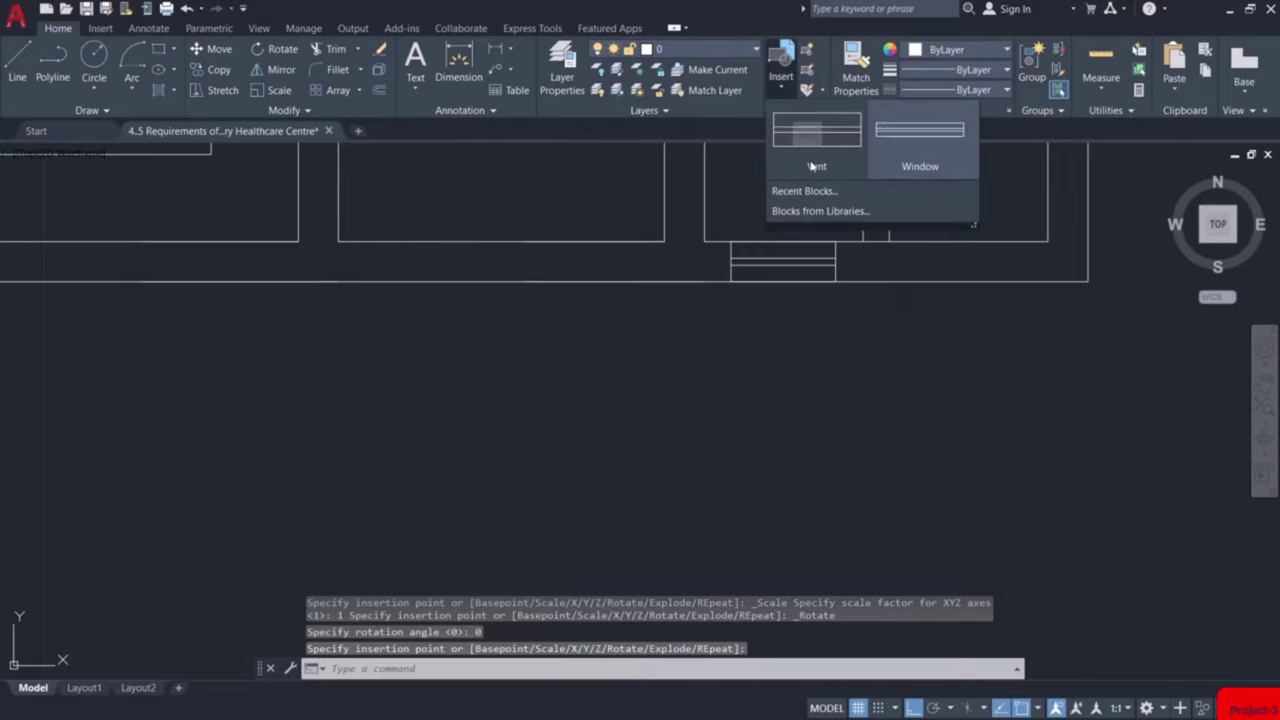
left_click(812, 132)
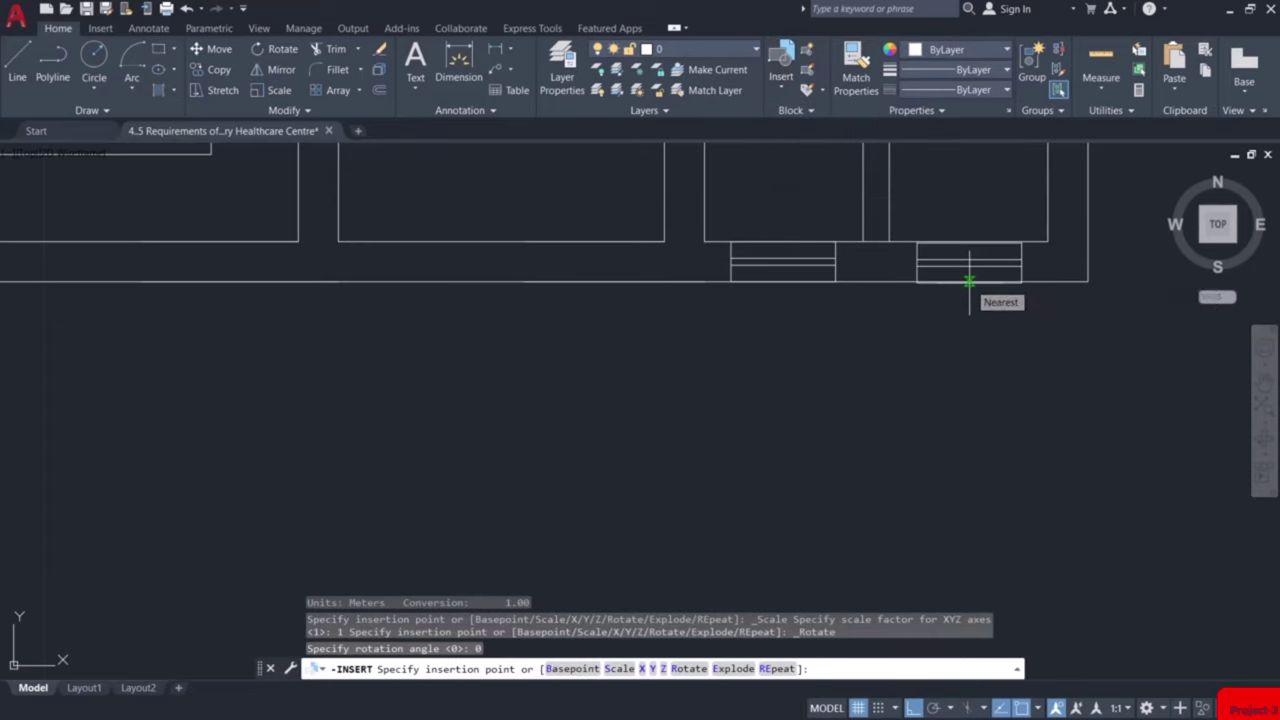
left_click(972, 281)
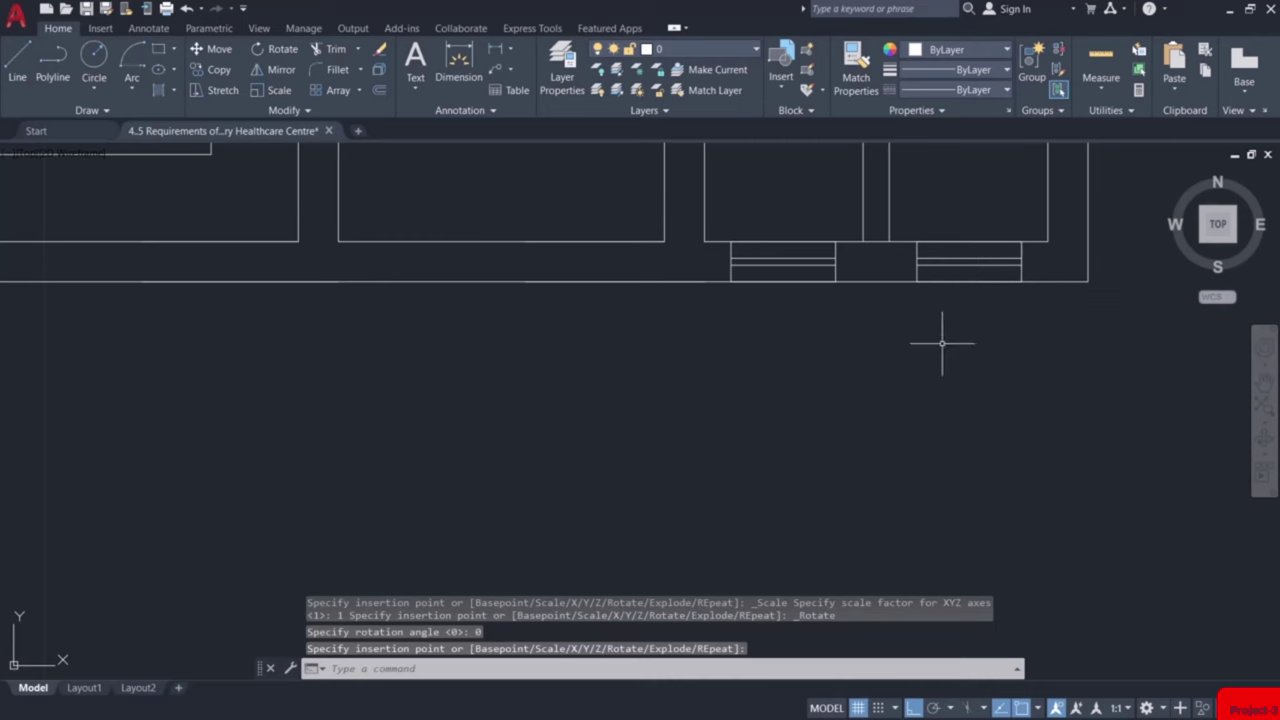
scroll(943, 340, "down", 2)
scroll(910, 338, "down", 2)
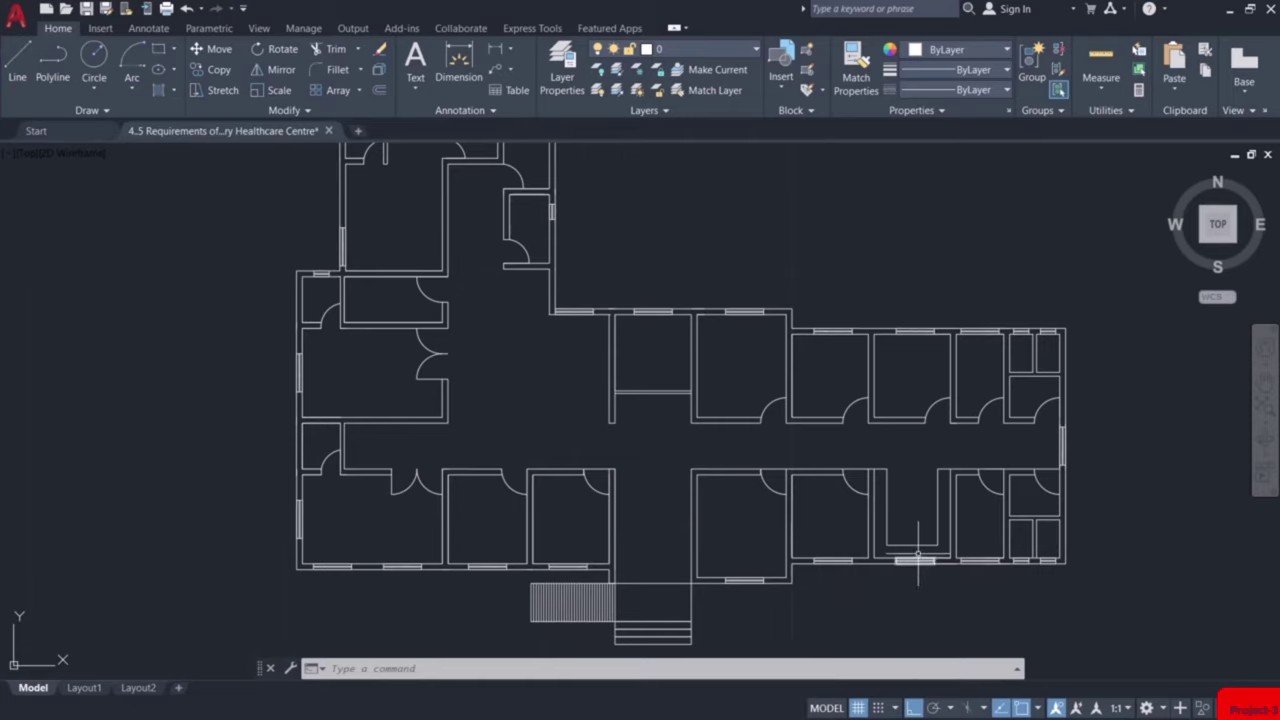
scroll(575, 417, "down", 2)
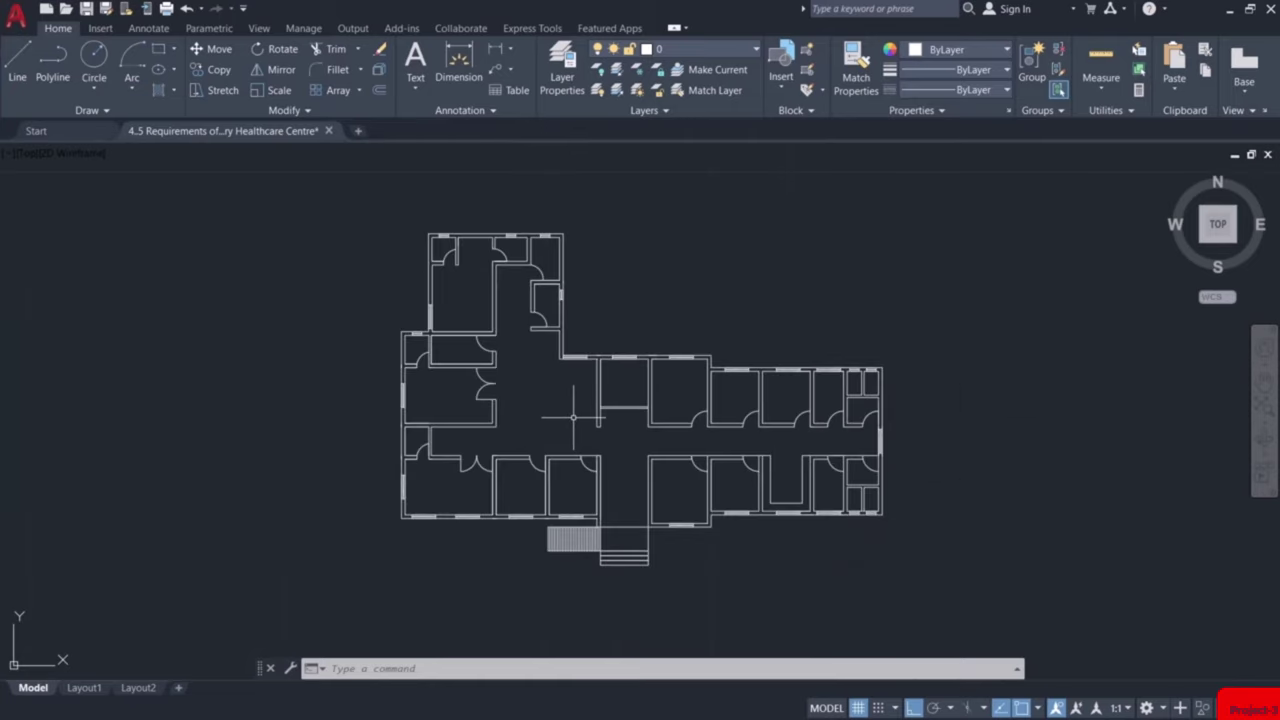
scroll(573, 420, "up", 2)
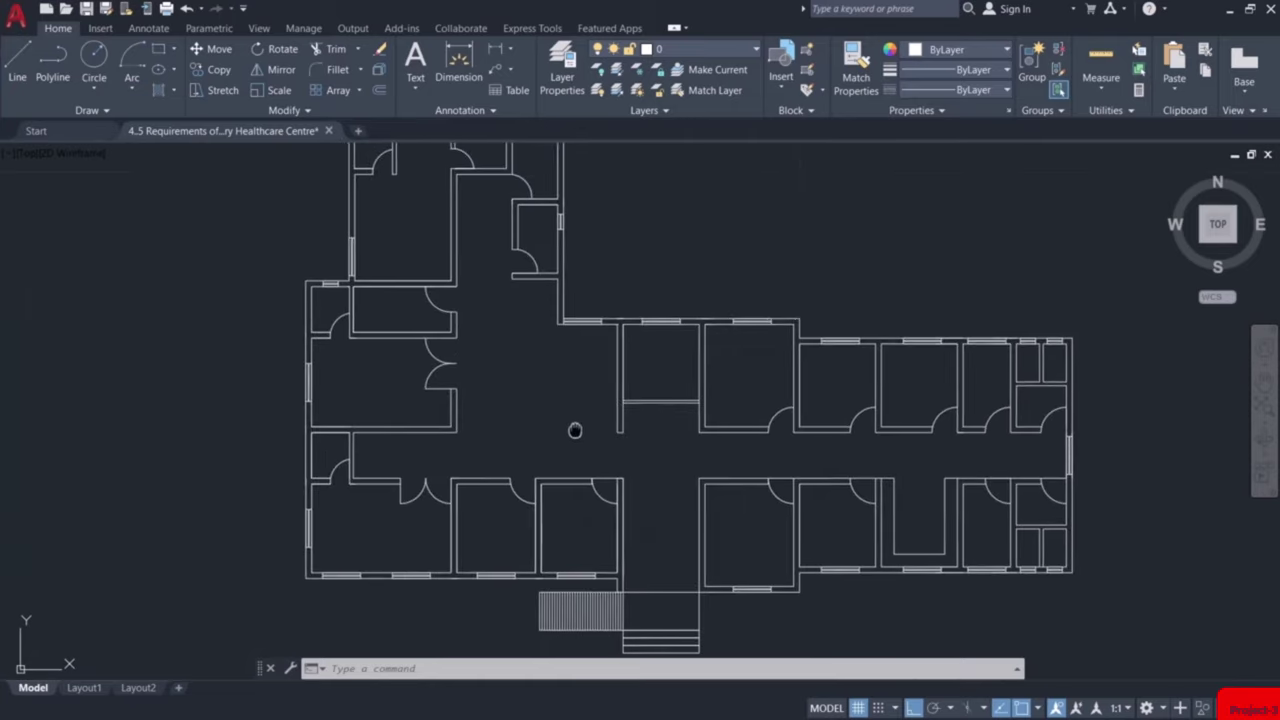
middle_click_drag(574, 430, 575, 445)
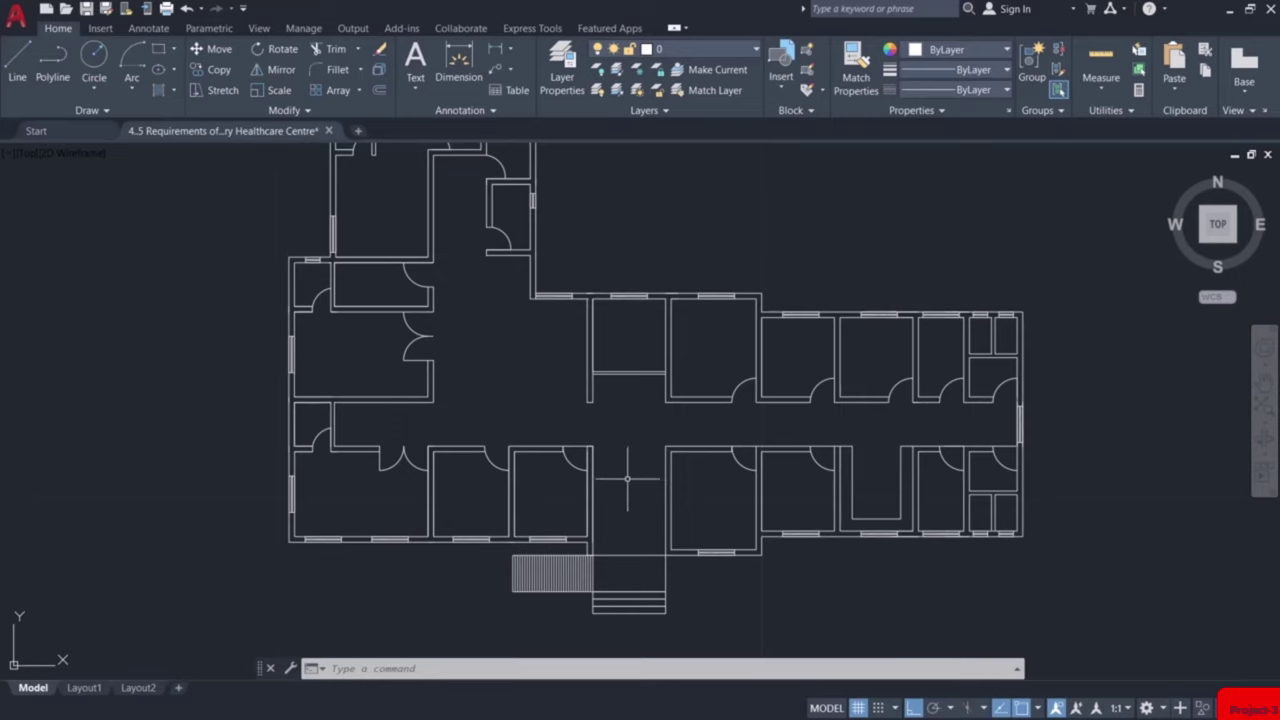
Place a multiline text frame inside the entrance passage above the front steps
scroll(632, 487, "up", 2)
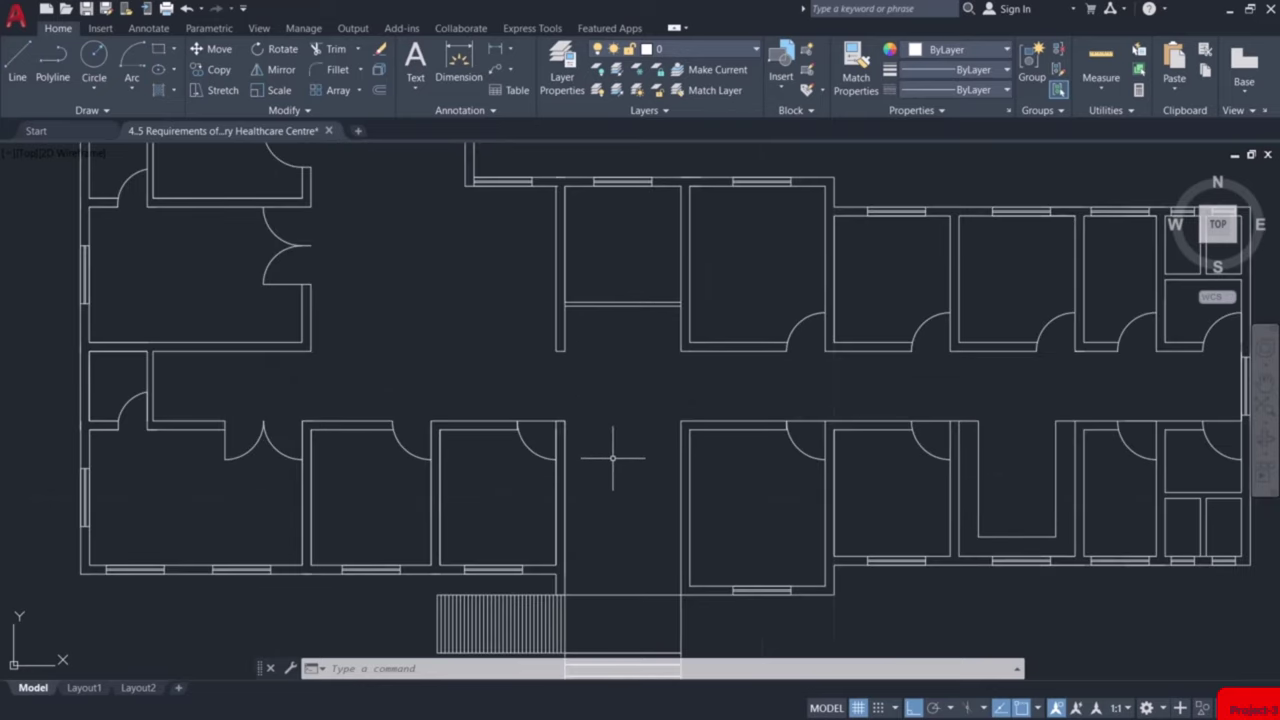
type("t")
key("Return")
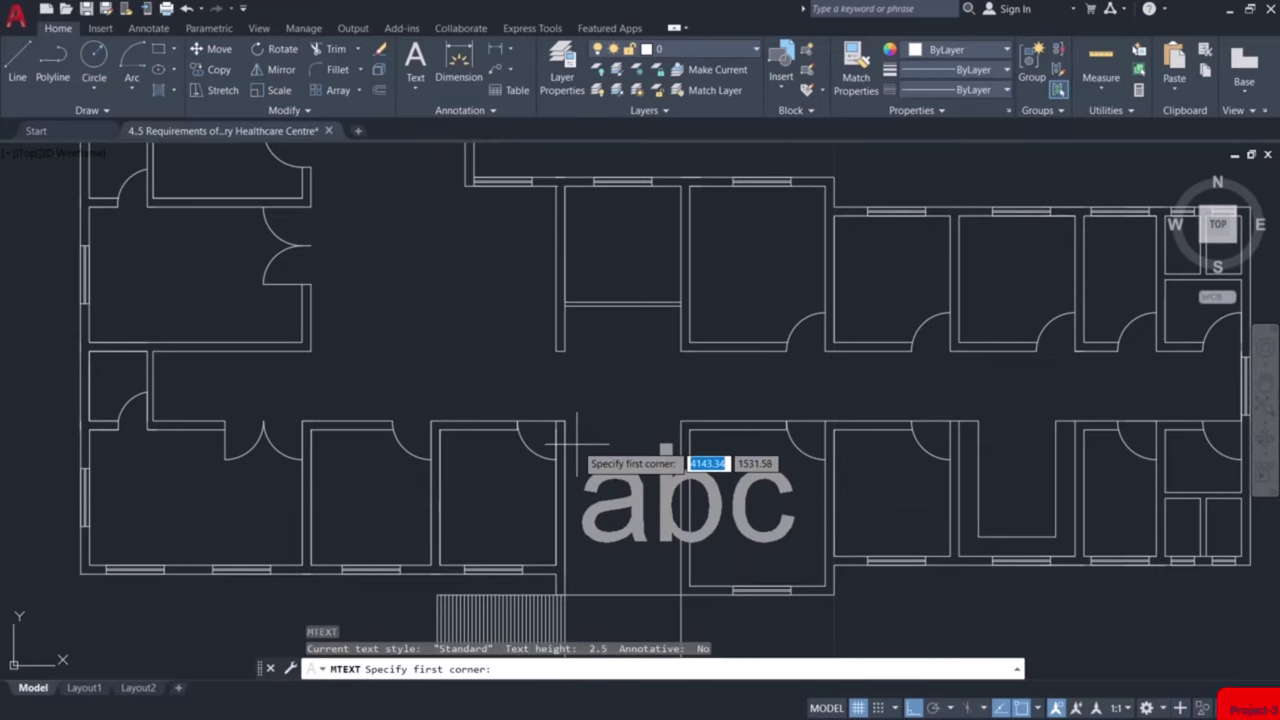
left_click(576, 443)
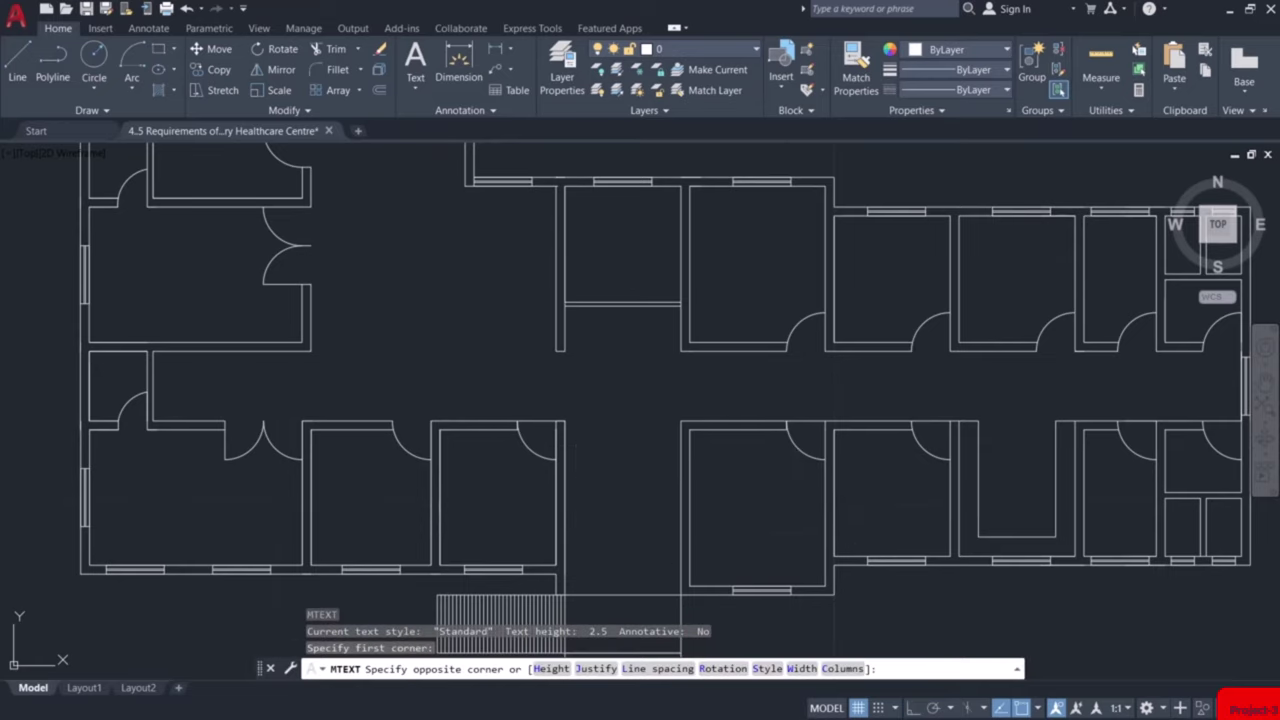
left_click(664, 600)
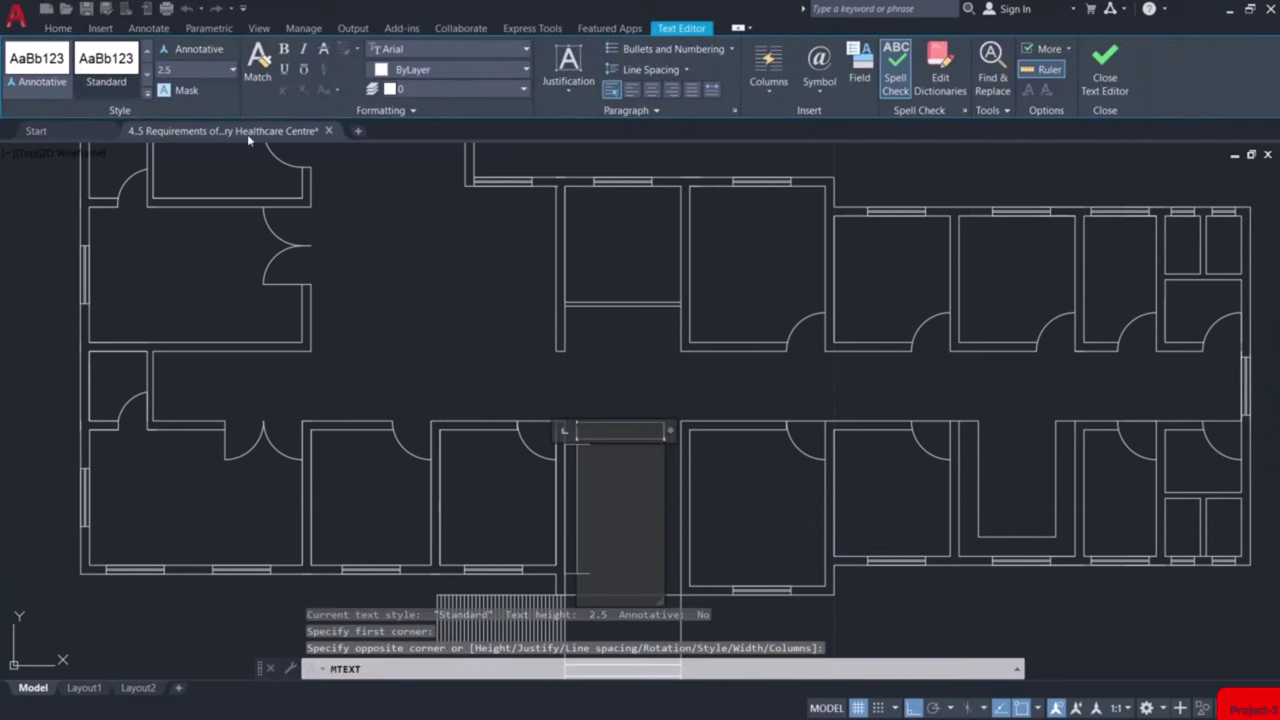
Set the text height to 0.5 and write Entrance as the label of the entrance passage
left_click(186, 69)
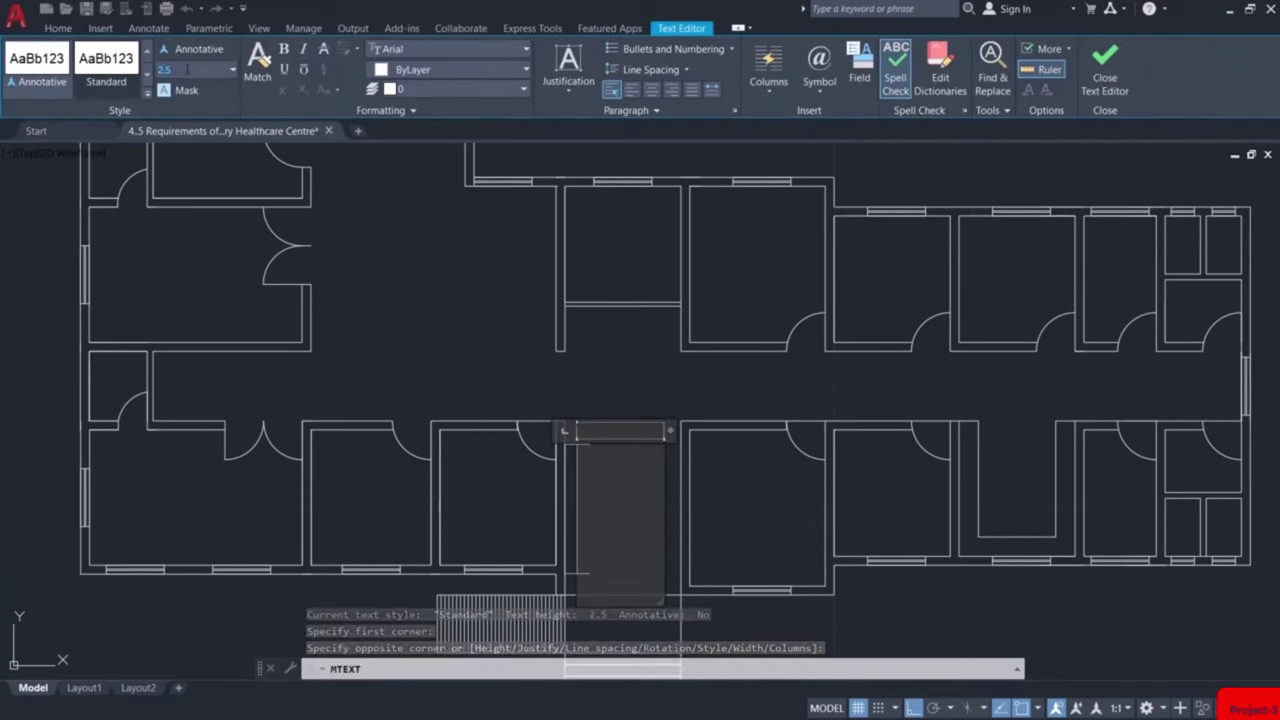
type("0.5")
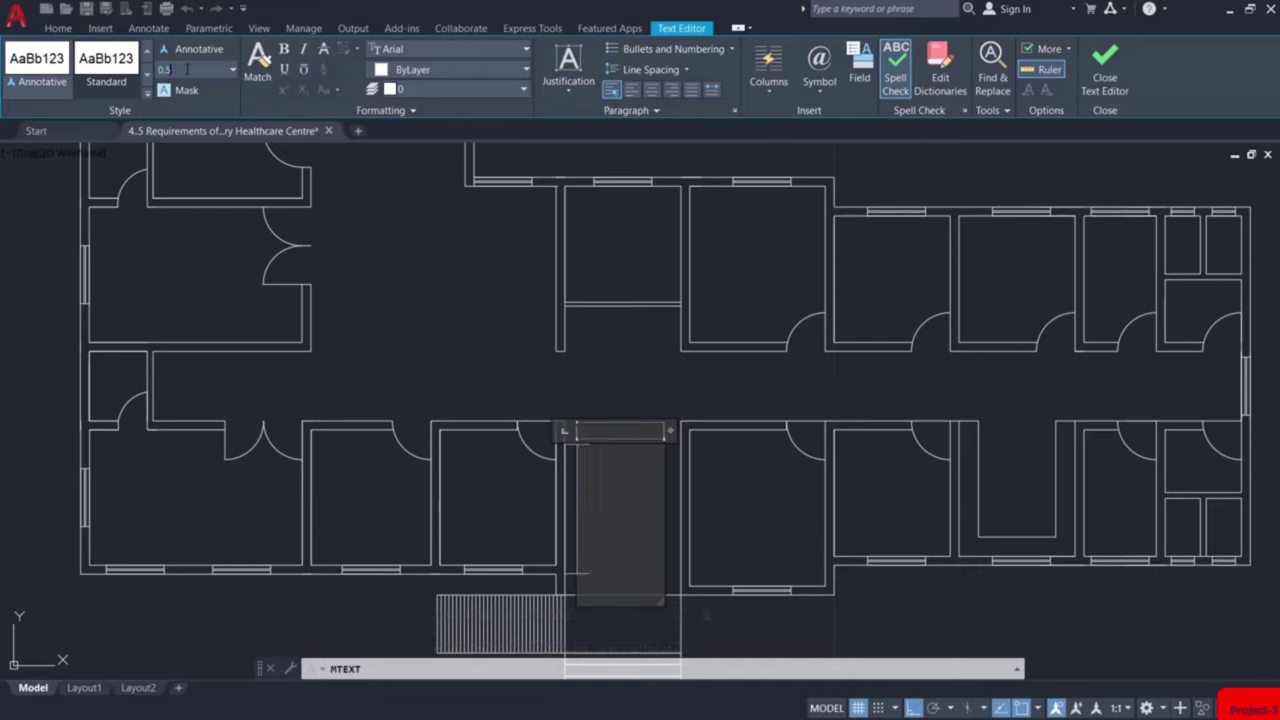
key("Return")
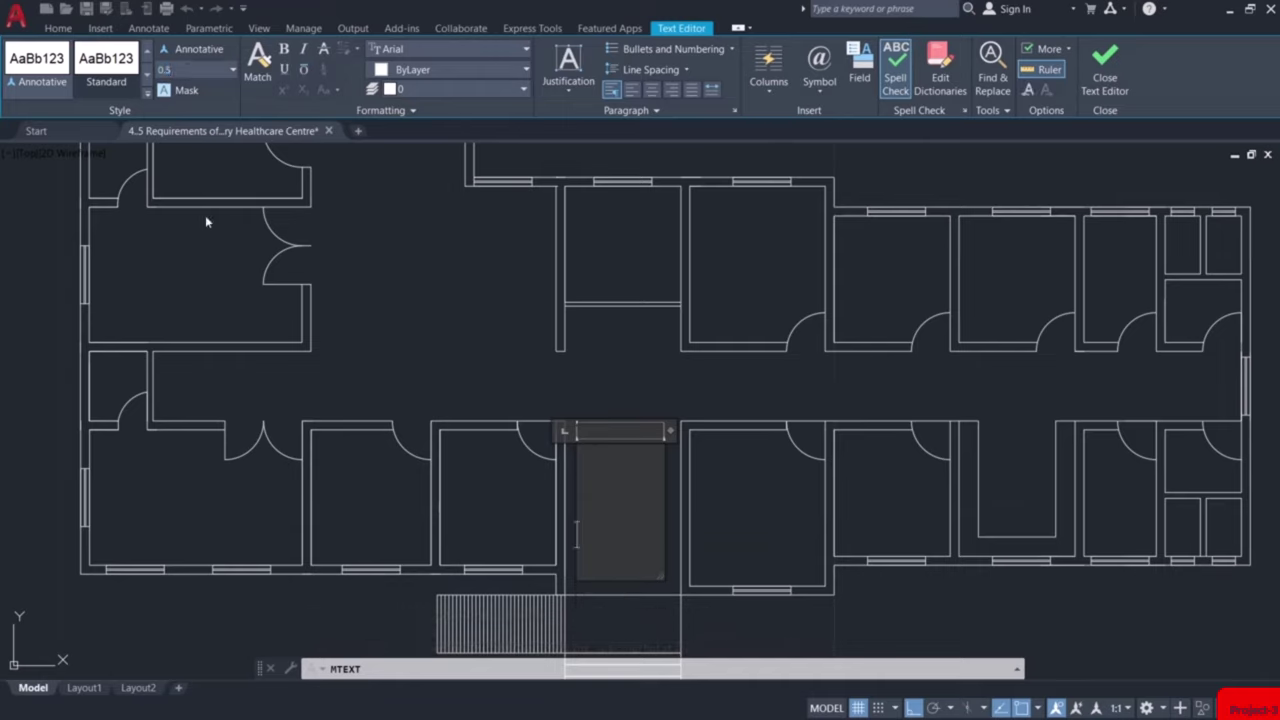
type("En")
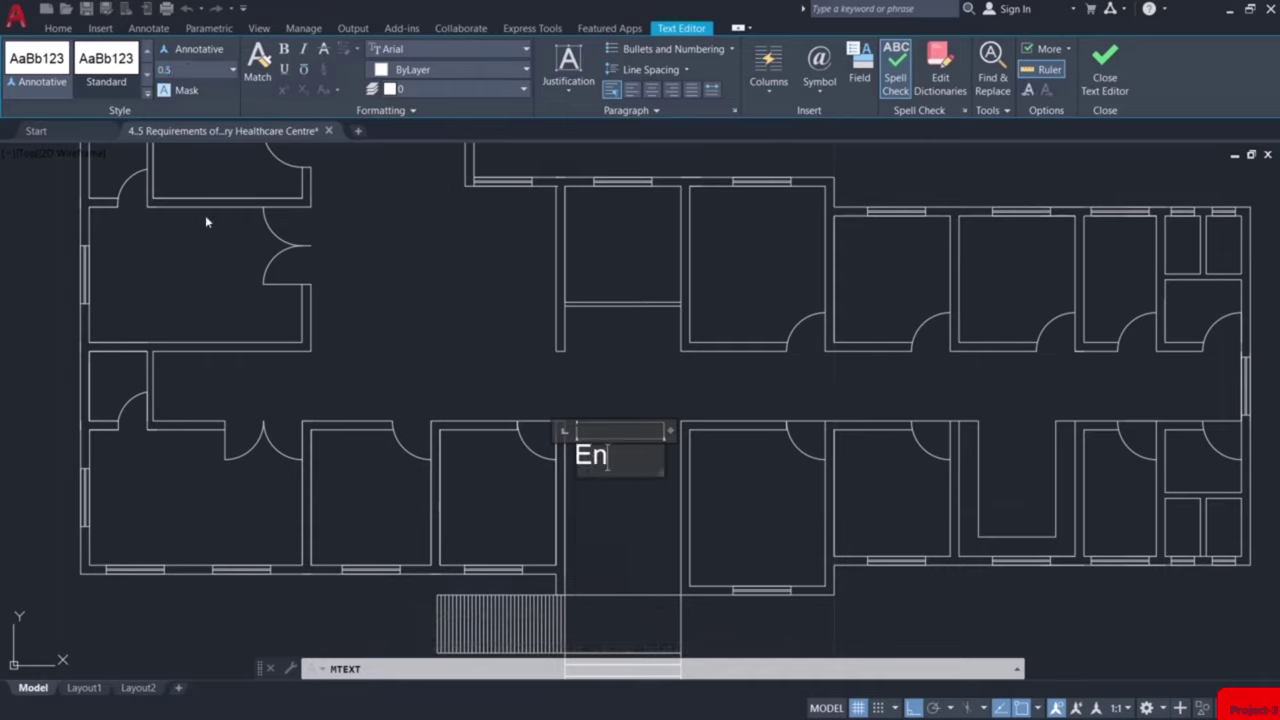
type("trance")
left_click(742, 489)
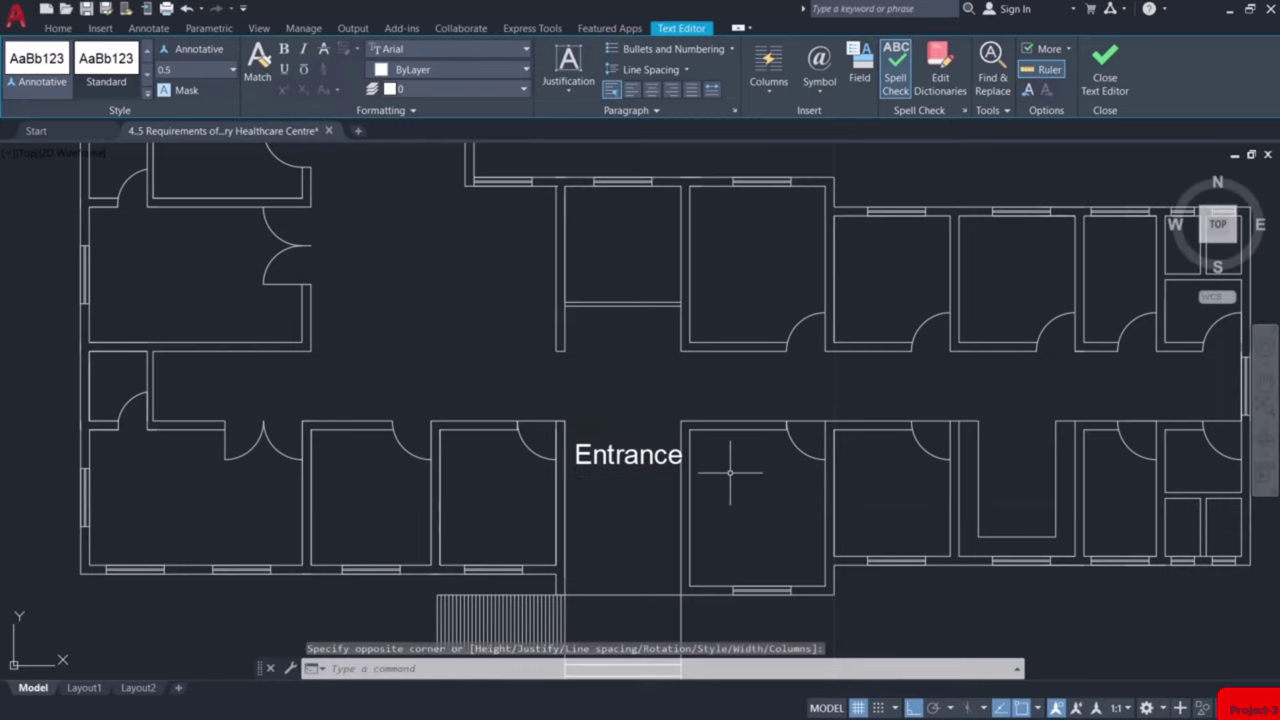
Dimension the clear width of the entrance passage between its two side walls, below the Entrance label
scroll(695, 483, "up", 2)
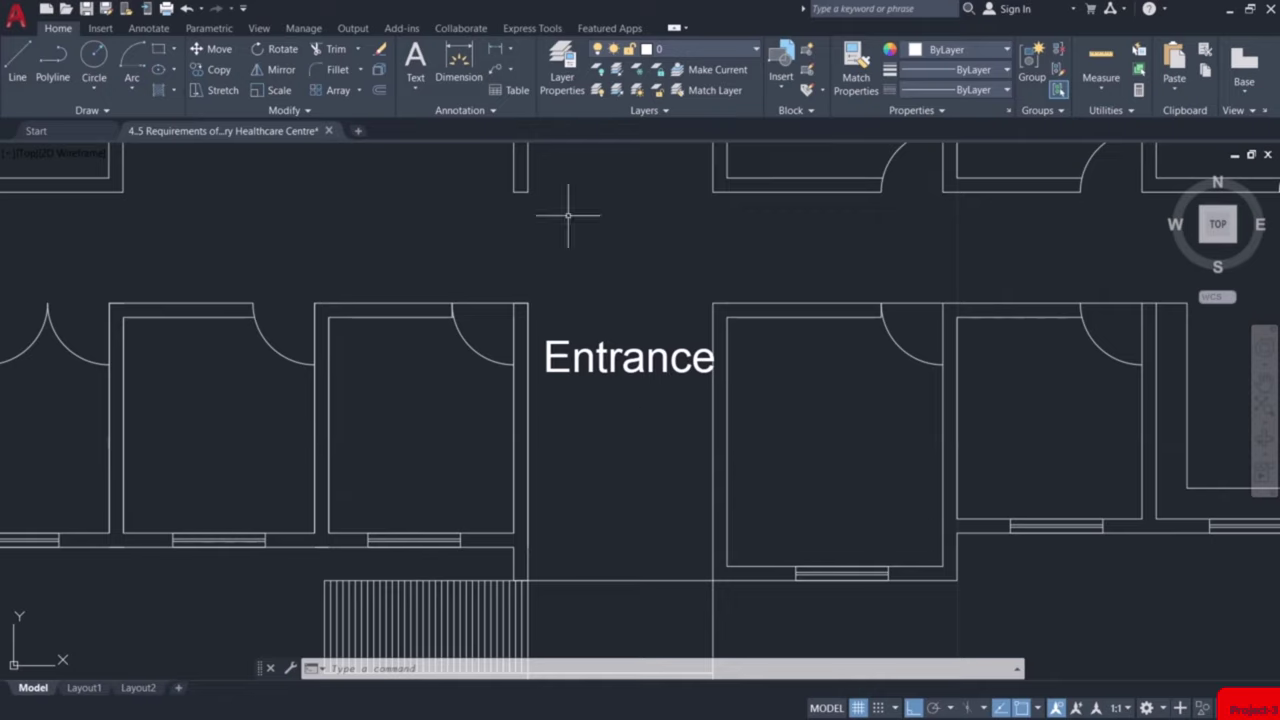
type("Di")
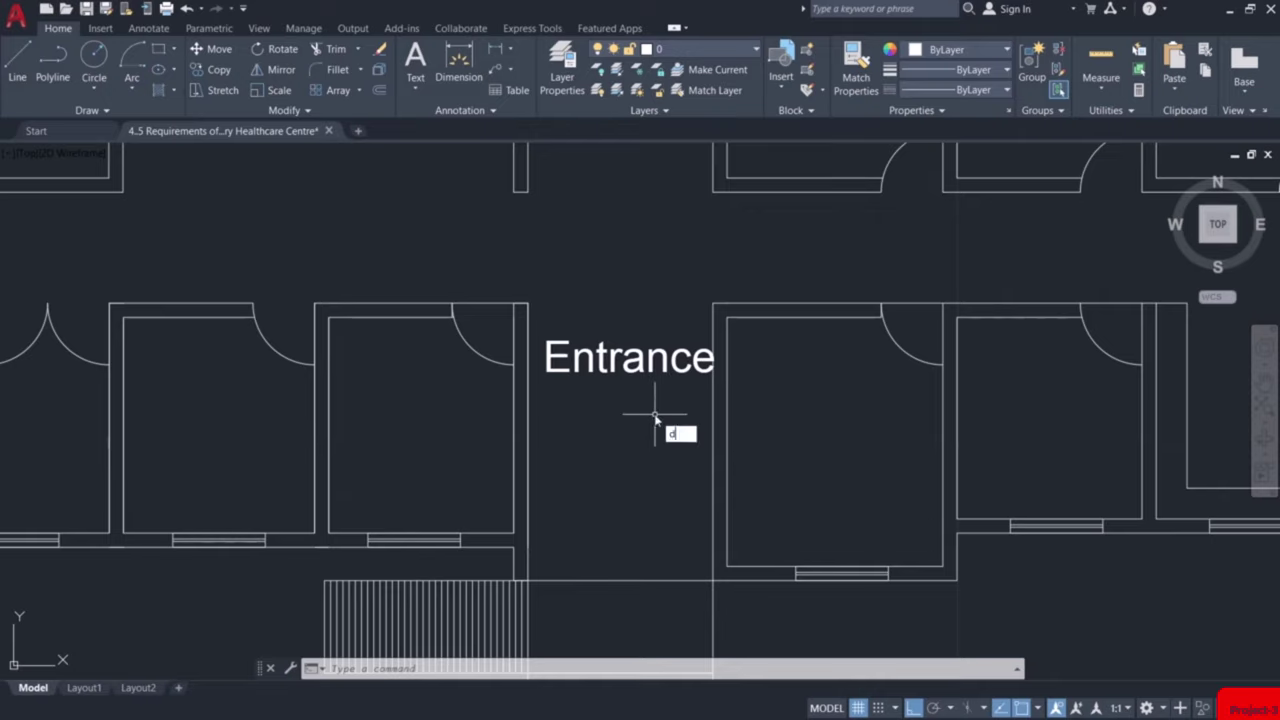
type("m")
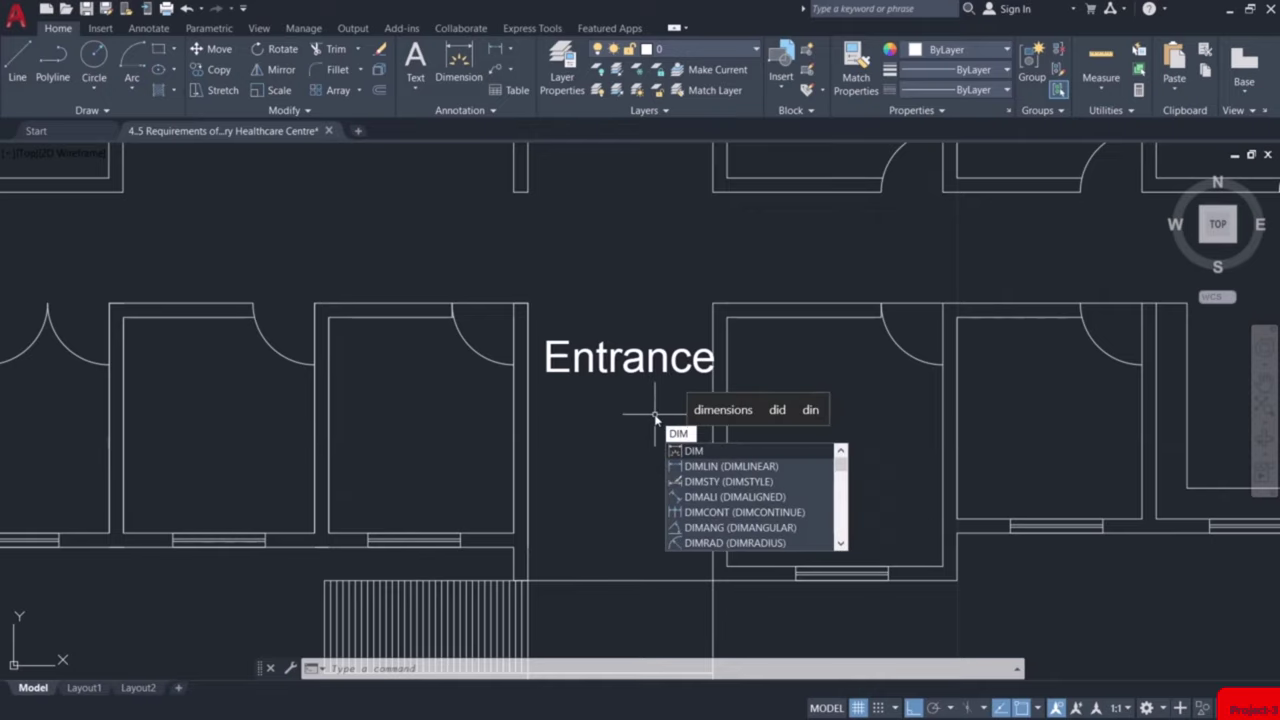
key("Return")
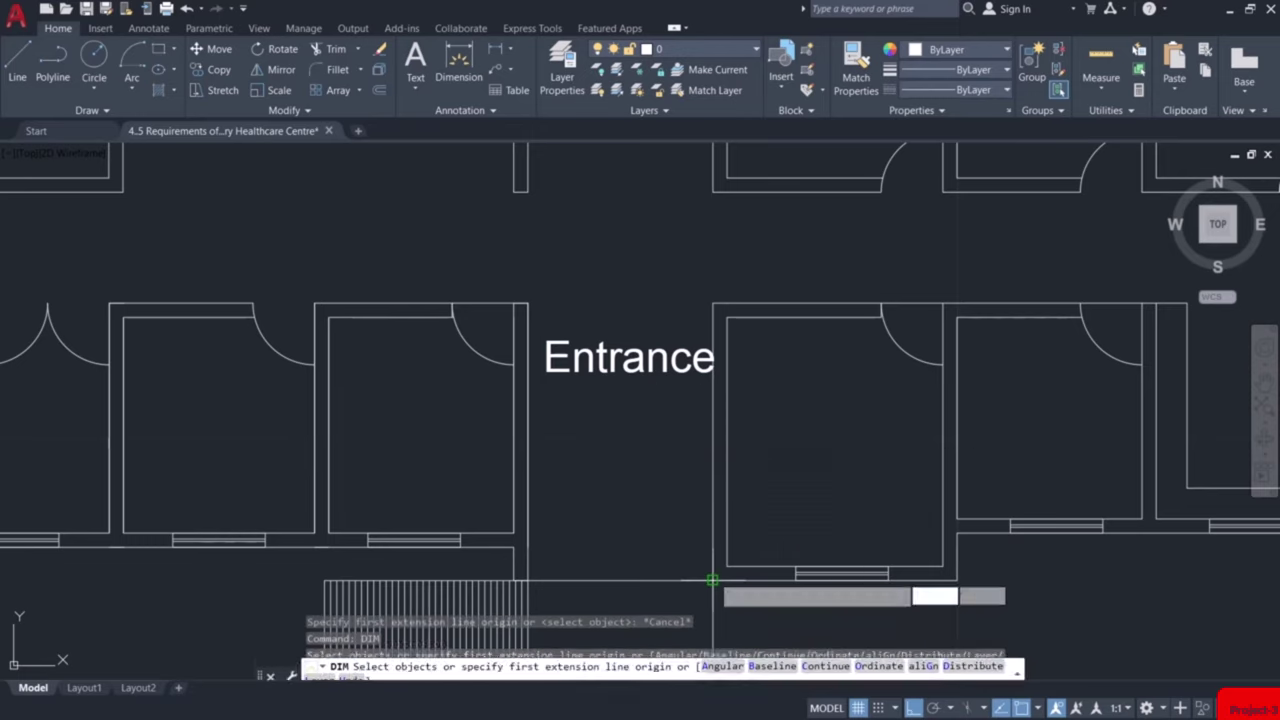
key("Return")
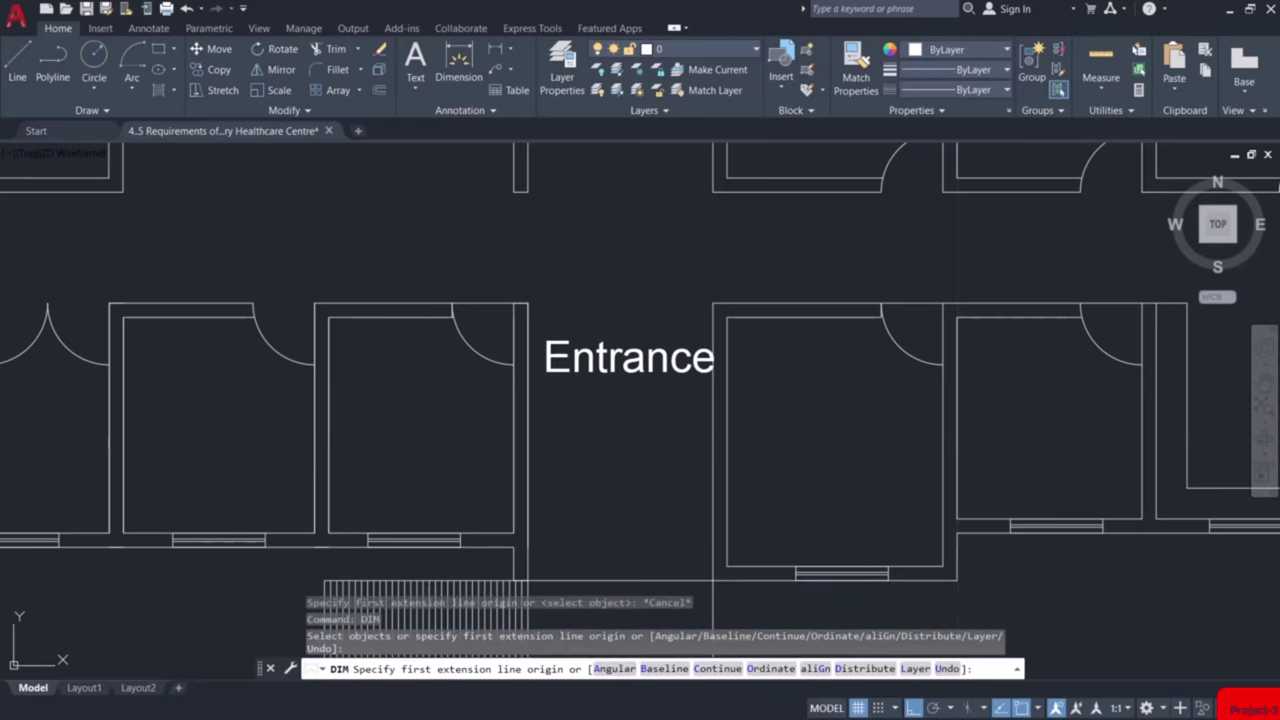
left_click(527, 426)
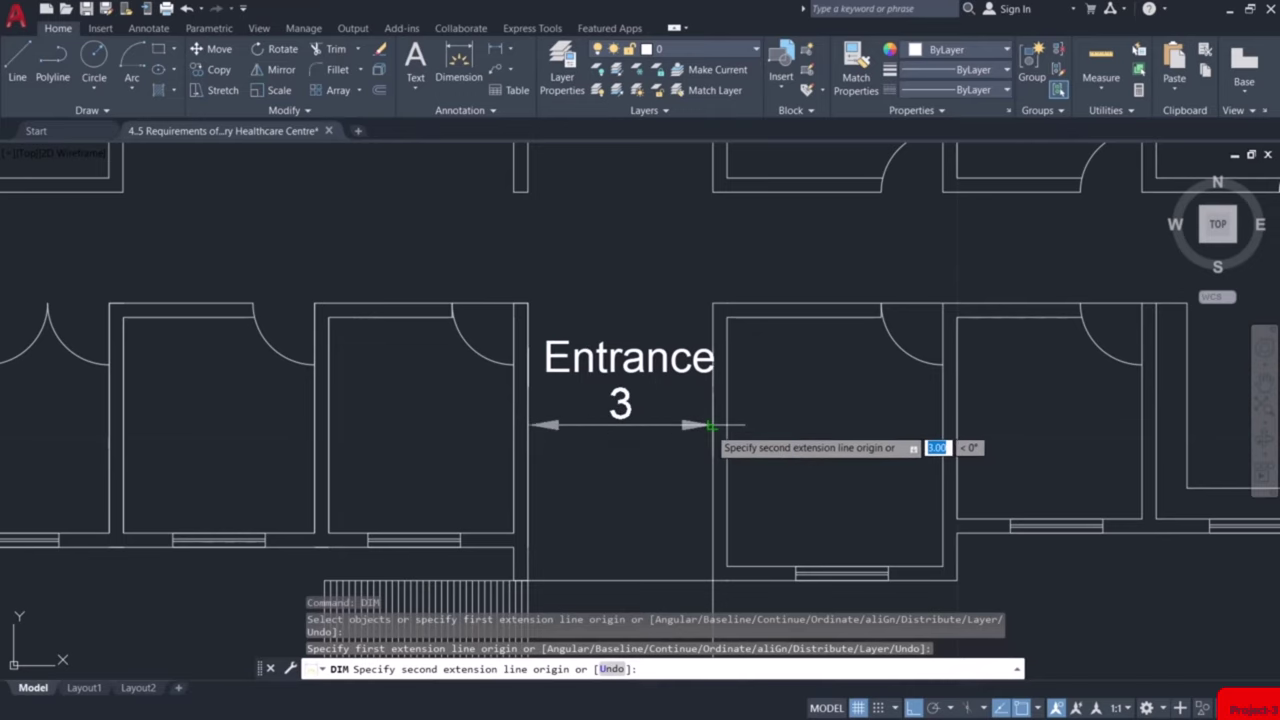
left_click(711, 426)
left_click(705, 455)
key("Return")
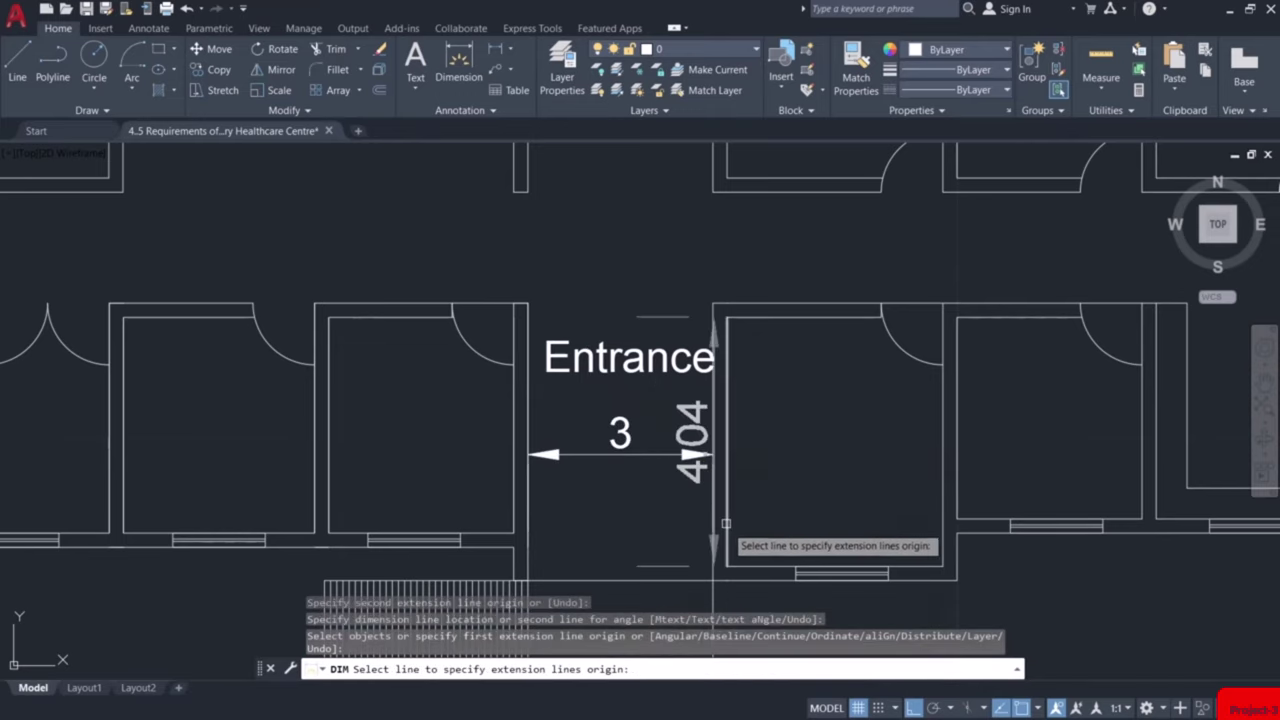
key("Return")
key("Return")
Dimension the depth of the entrance passage along its east wall, from the front line to the corridor corner
middle_click_drag(715, 576, 697, 515)
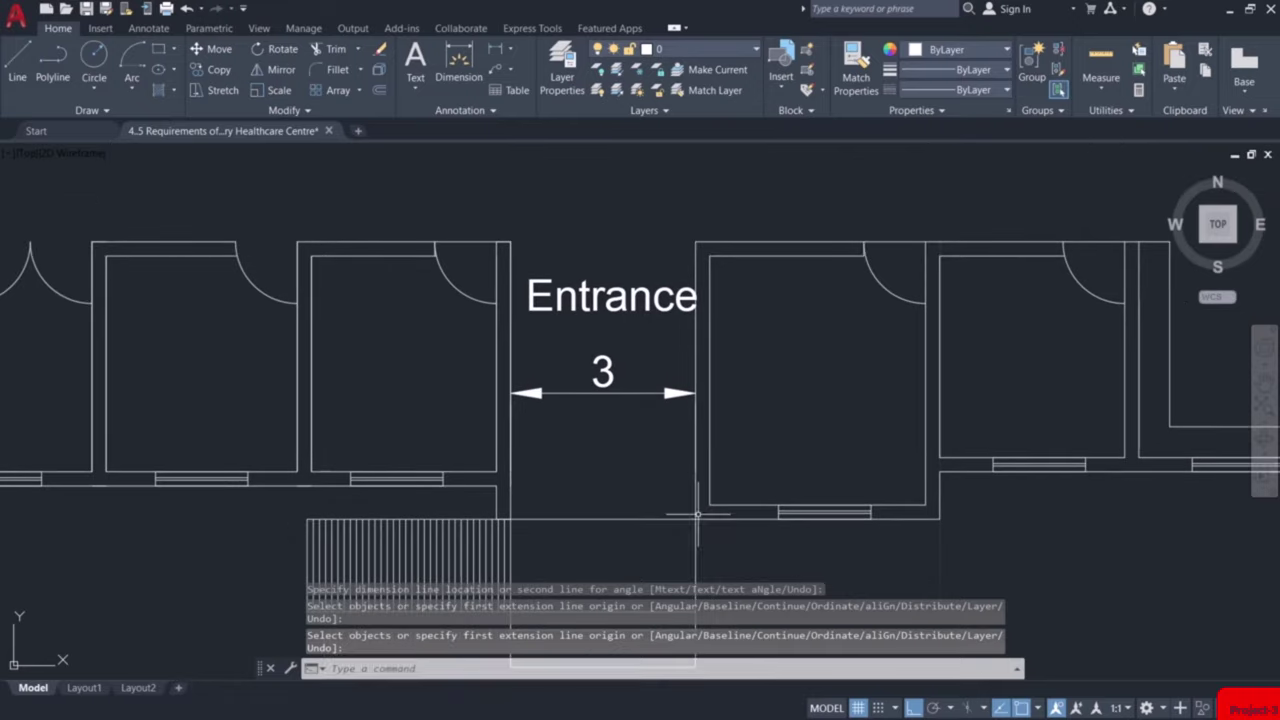
type("dim")
key("Return")
left_click(697, 515)
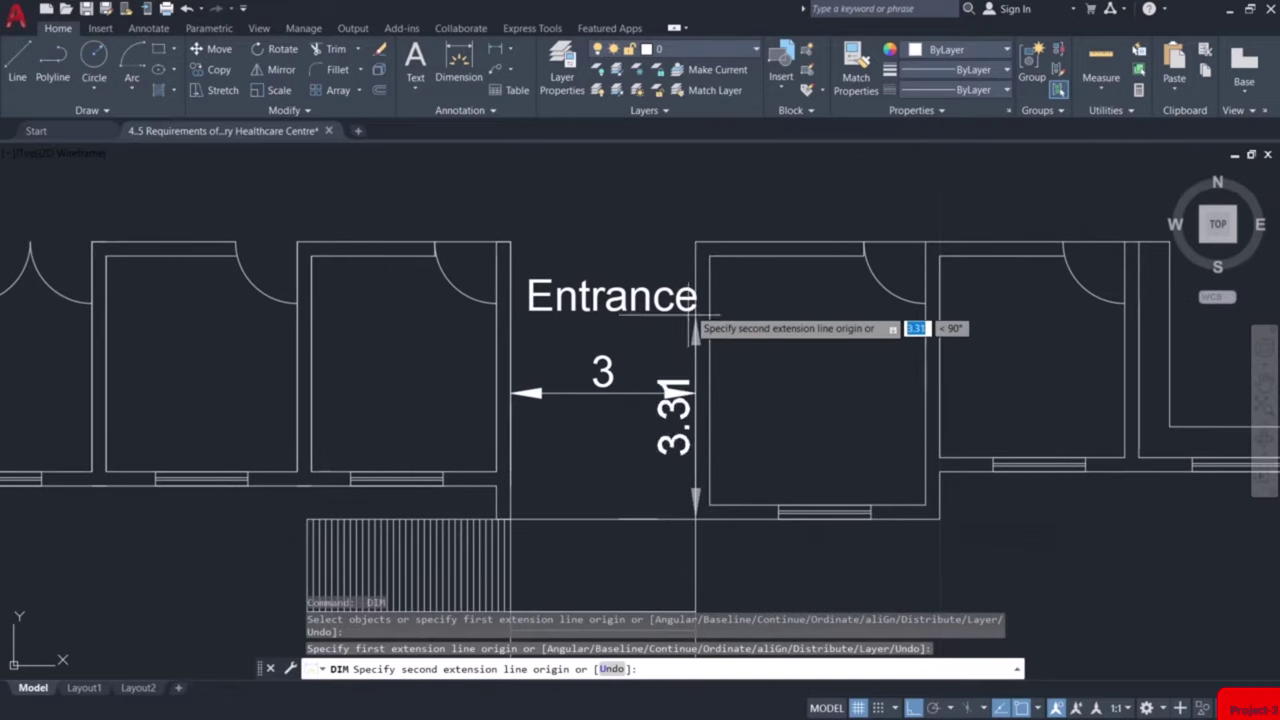
left_click(695, 243)
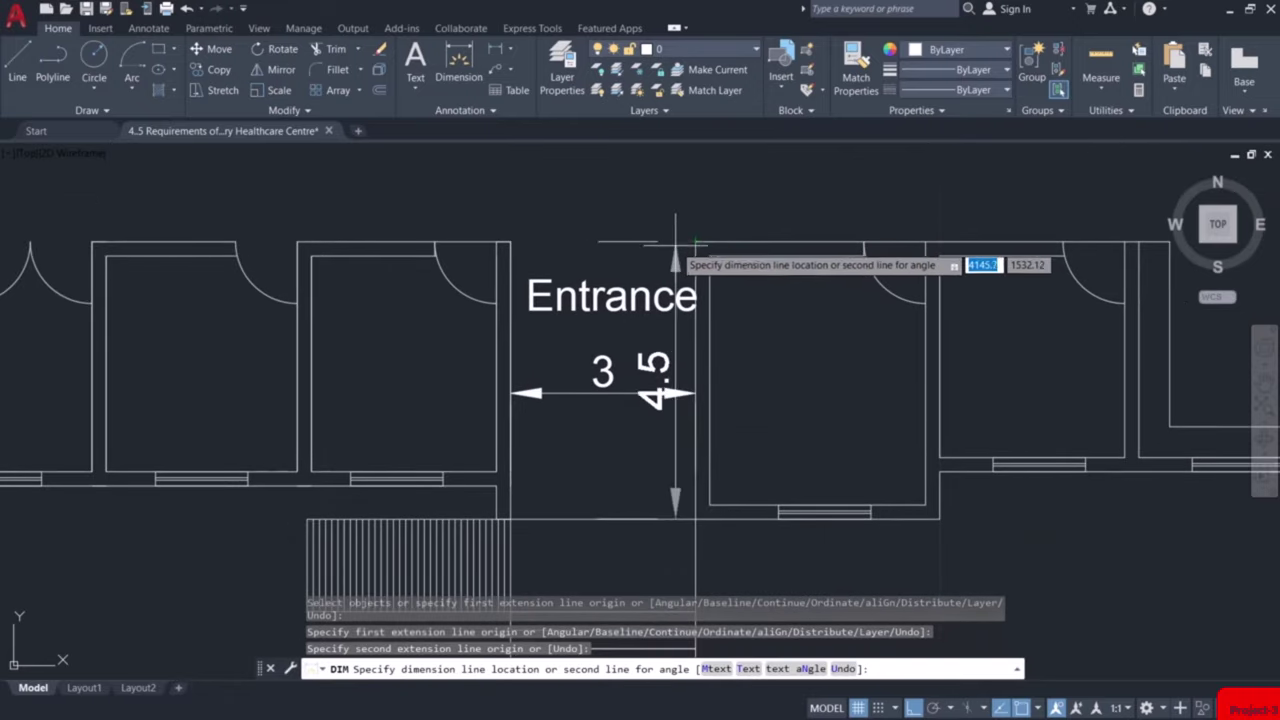
left_click(667, 245)
type("c")
key("Return")
key("Escape")
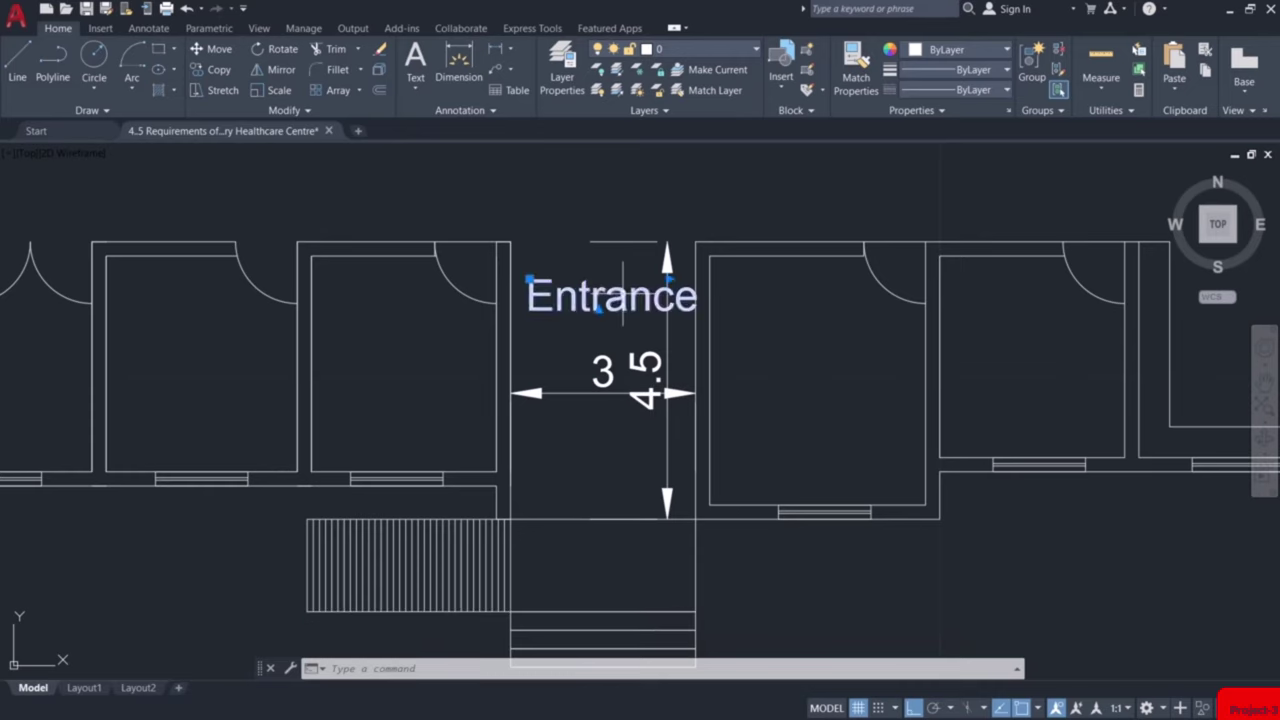
Add a second line reading 3x4.5 to the Entrance label
left_click(610, 295)
double_click(610, 295)
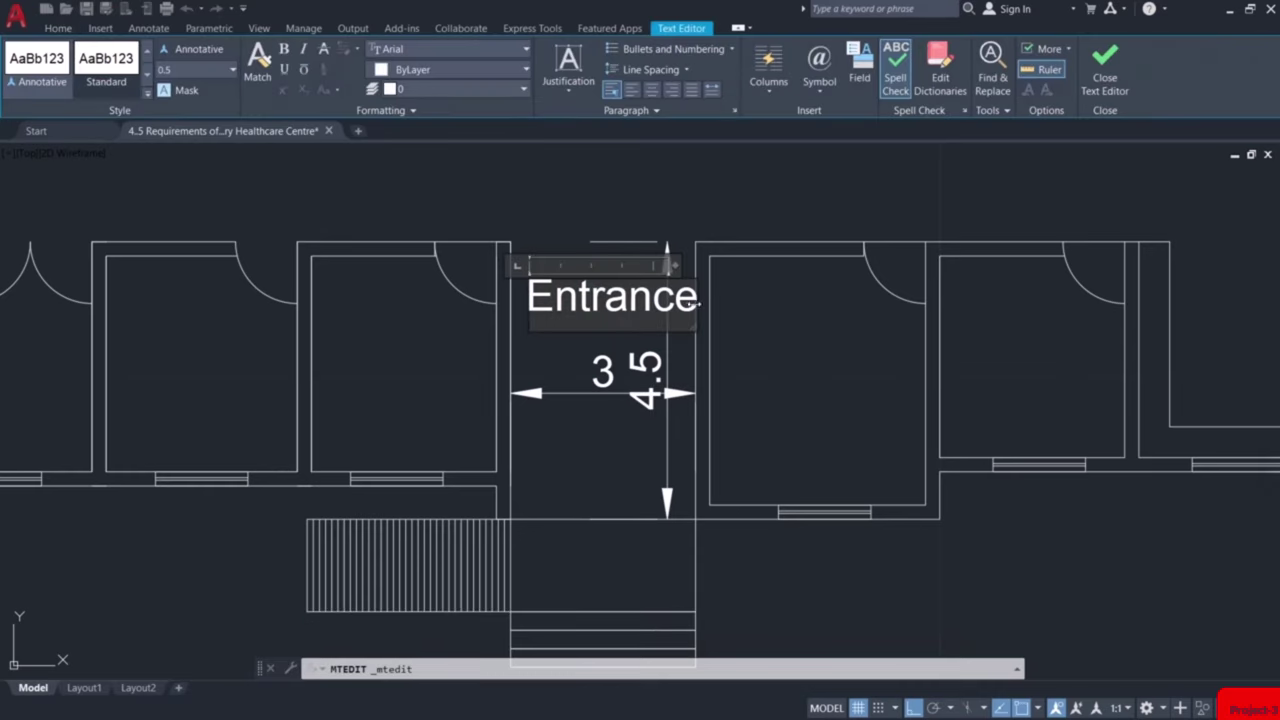
key("Return")
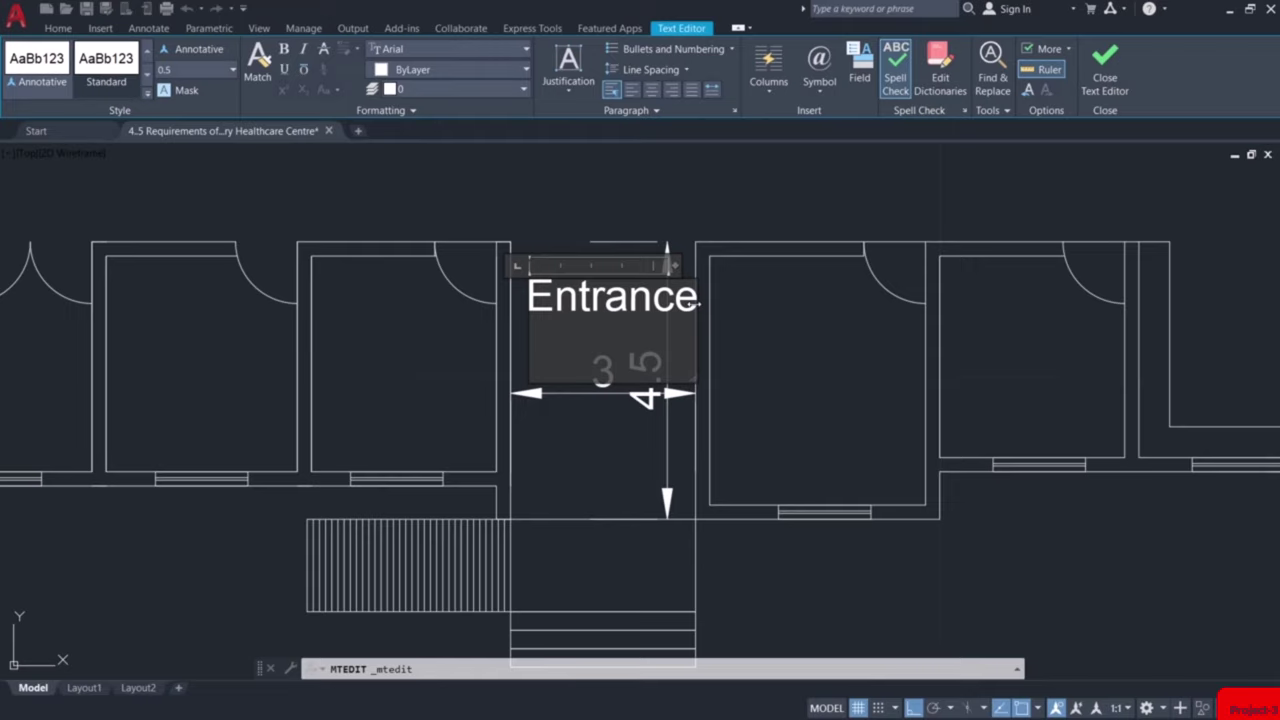
key("Return")
type("3")
type(" x")
type("x")
type("4.")
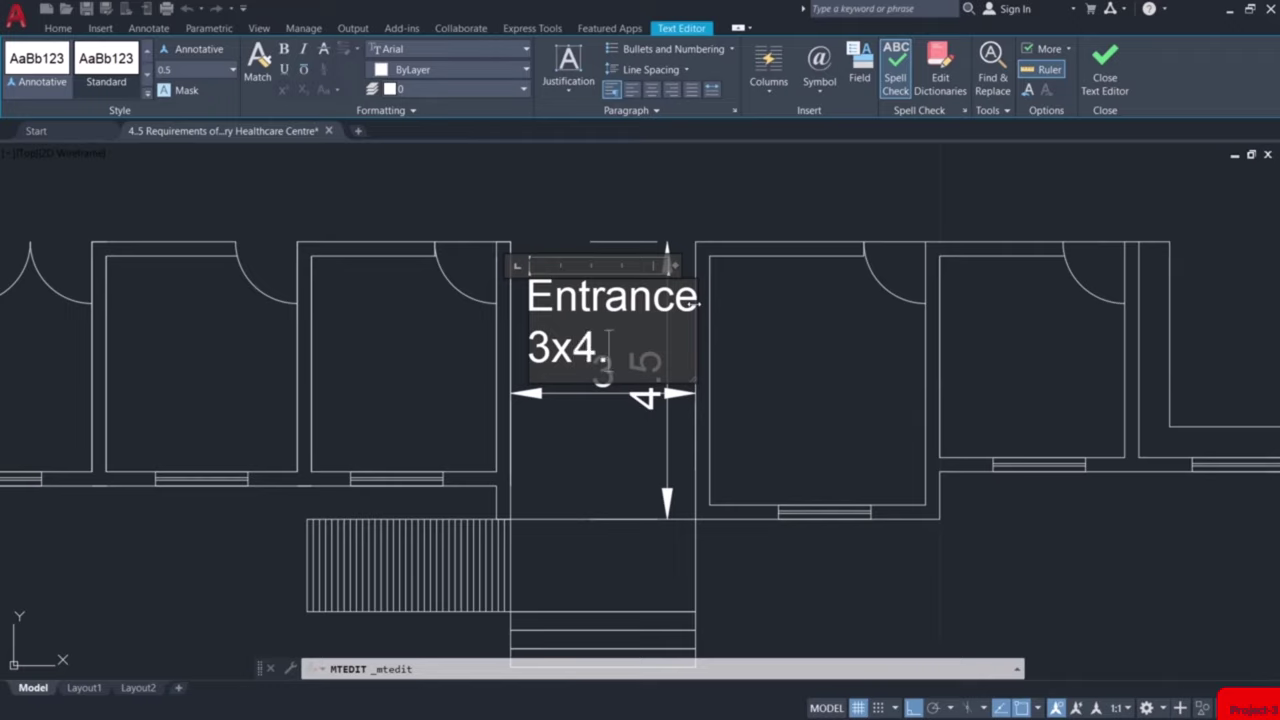
type("5")
left_click(676, 206)
Delete the width and depth dimensions from the entrance passage
left_click(660, 384)
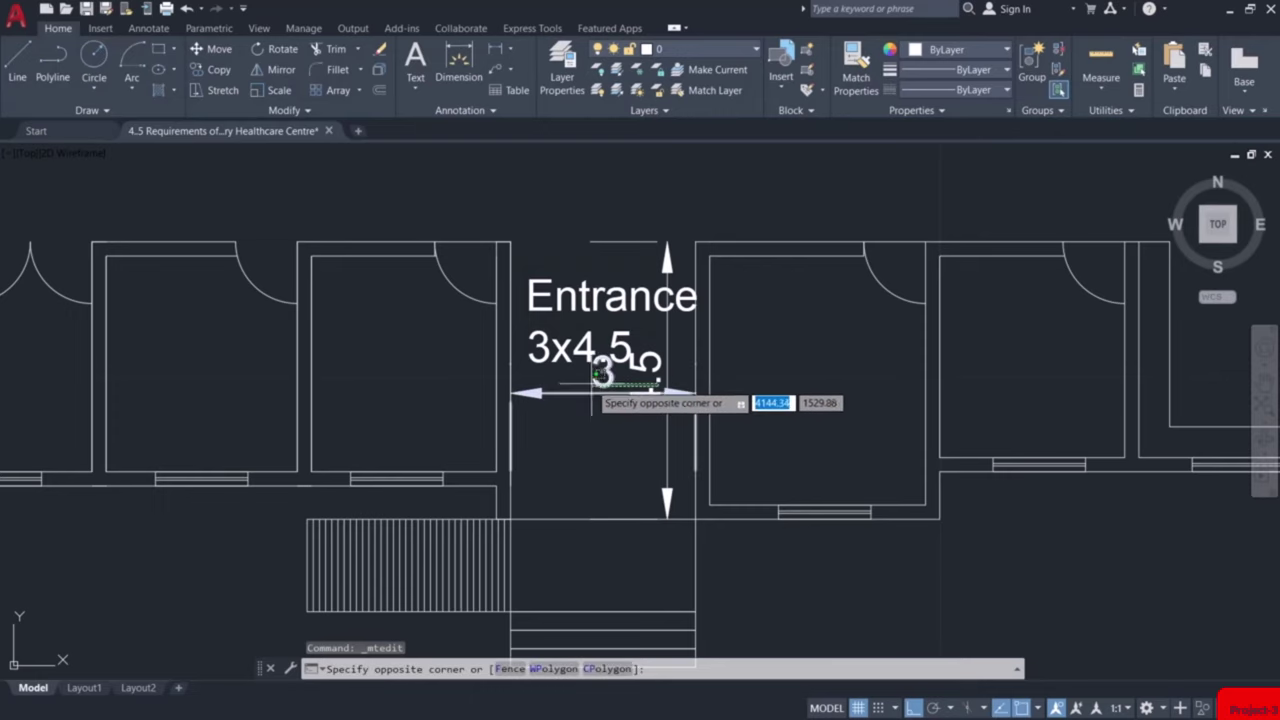
left_click(598, 374)
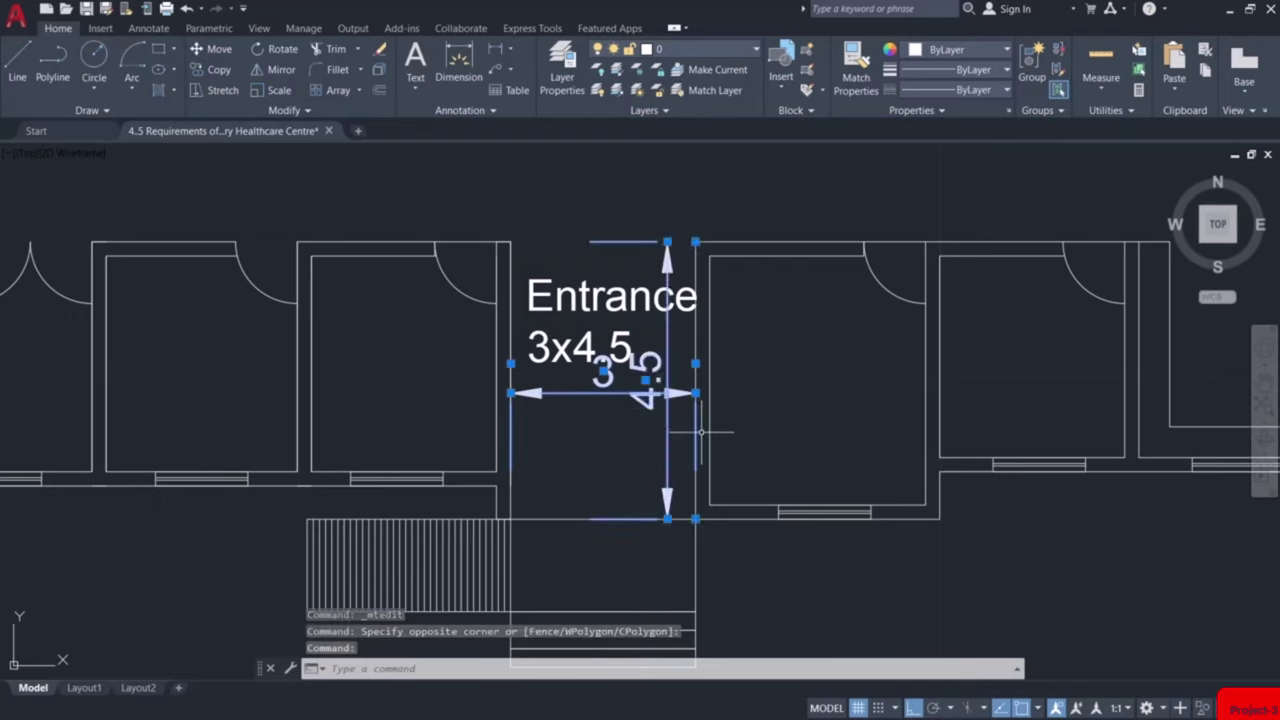
key("Delete")
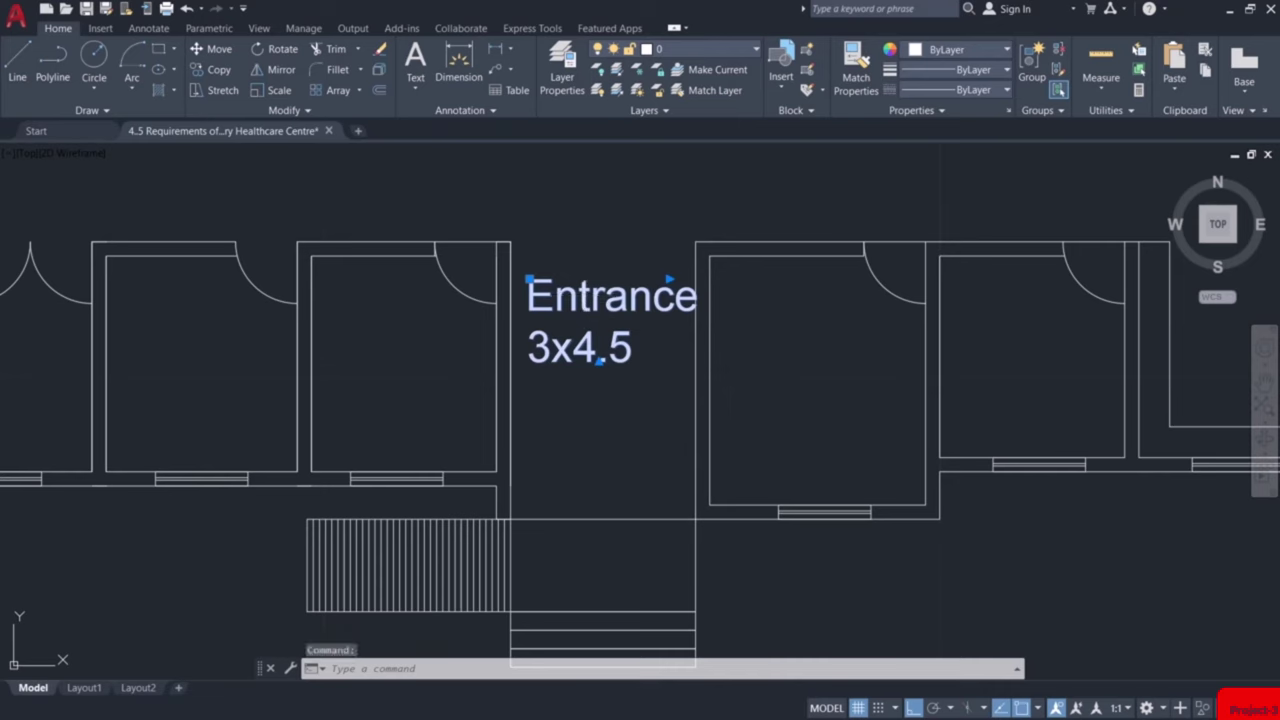
double_click(584, 297)
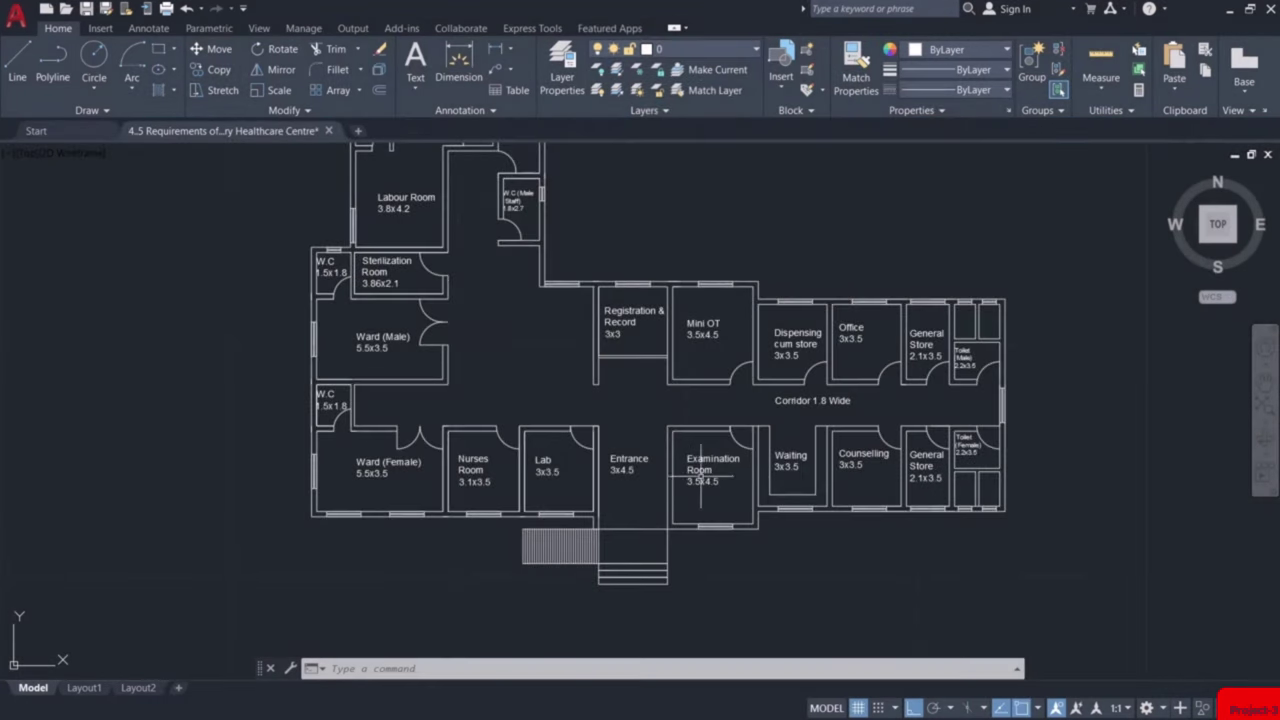
scroll(642, 470, "up", 2)
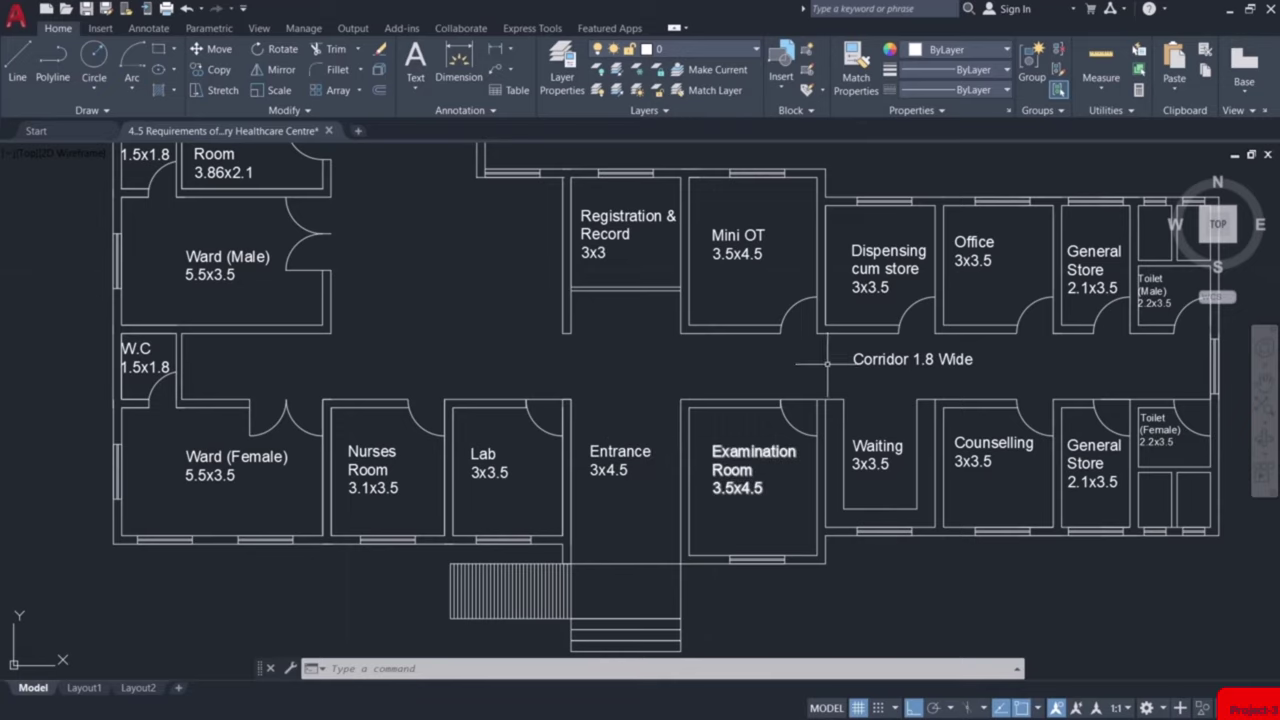
scroll(824, 372, "down", 4)
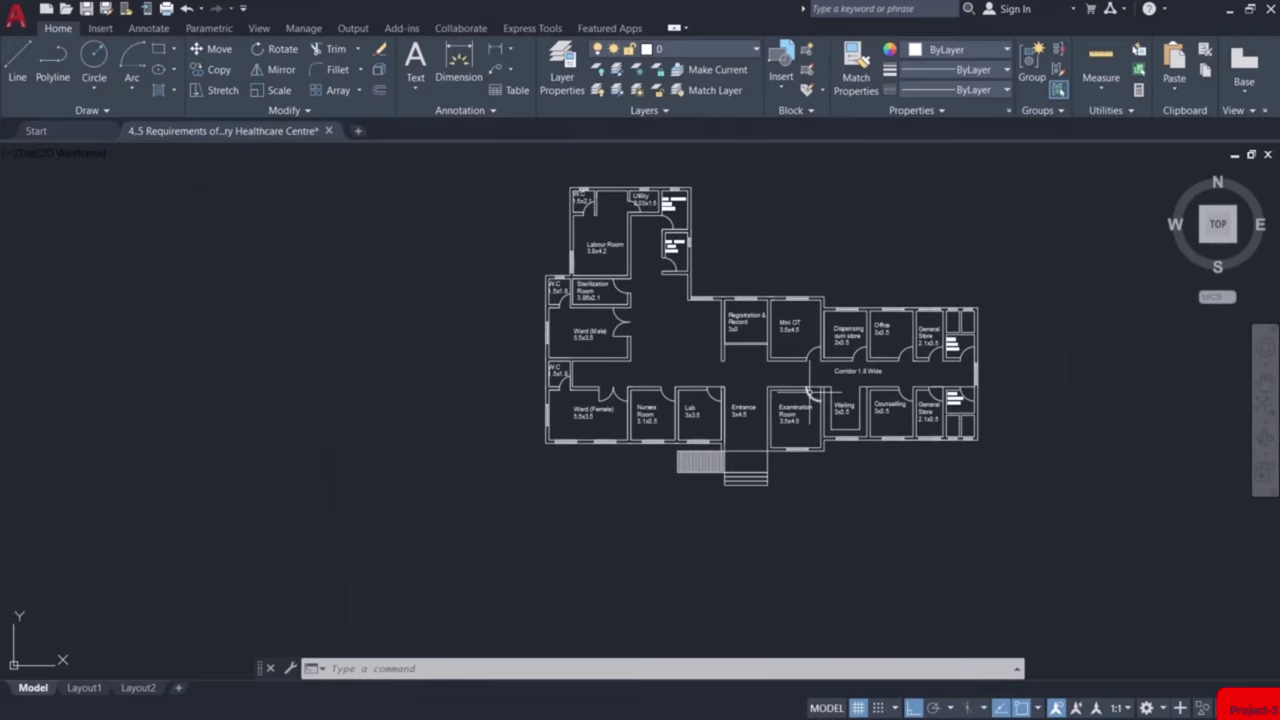
scroll(838, 398, "up", 5)
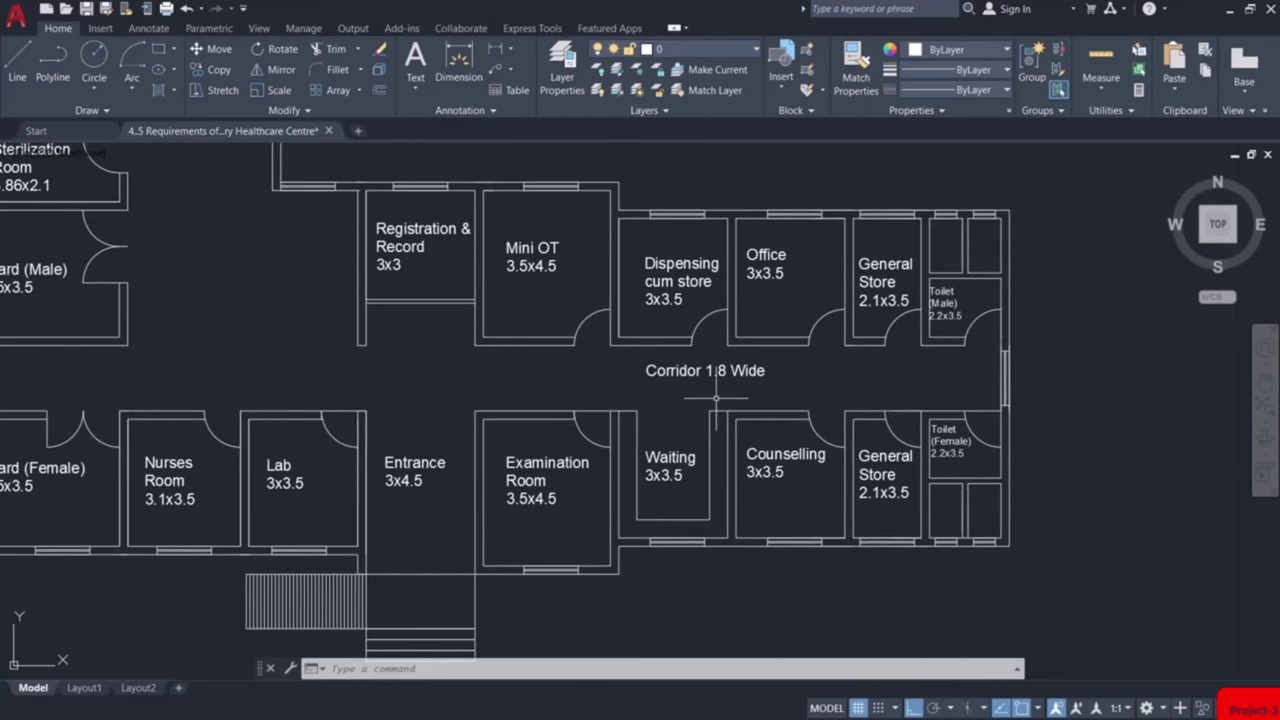
scroll(731, 397, "up", 2)
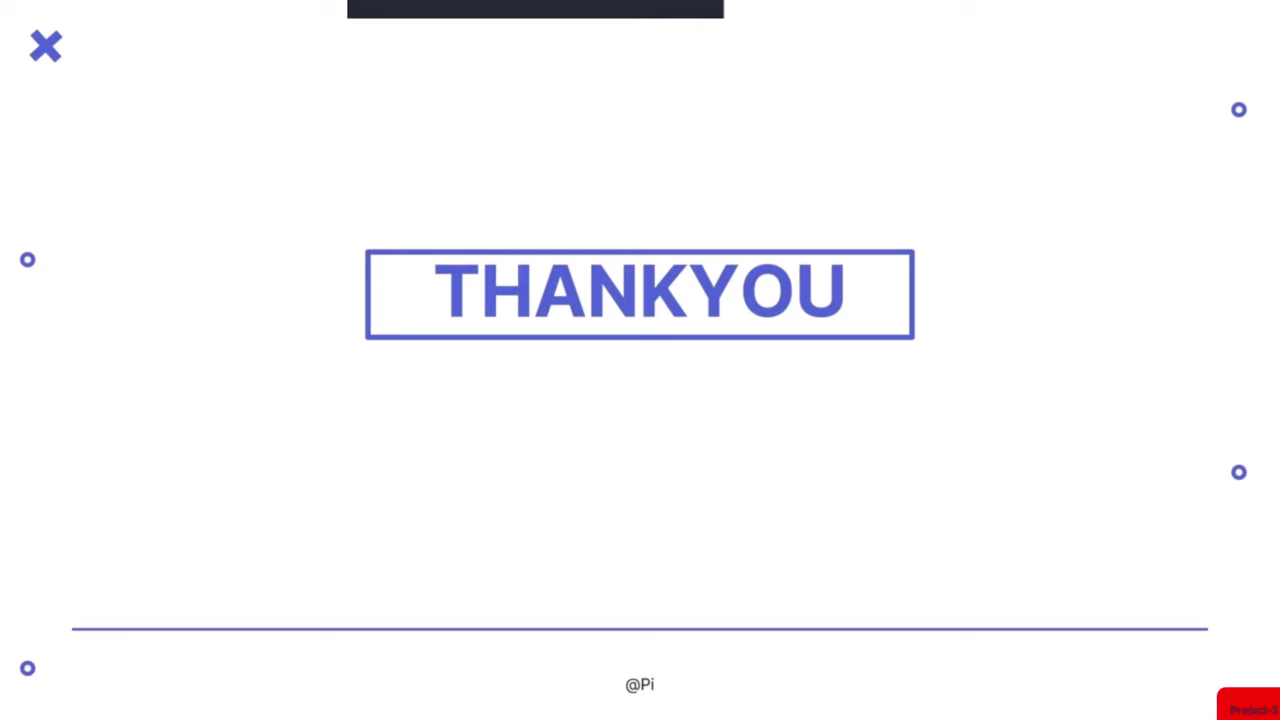
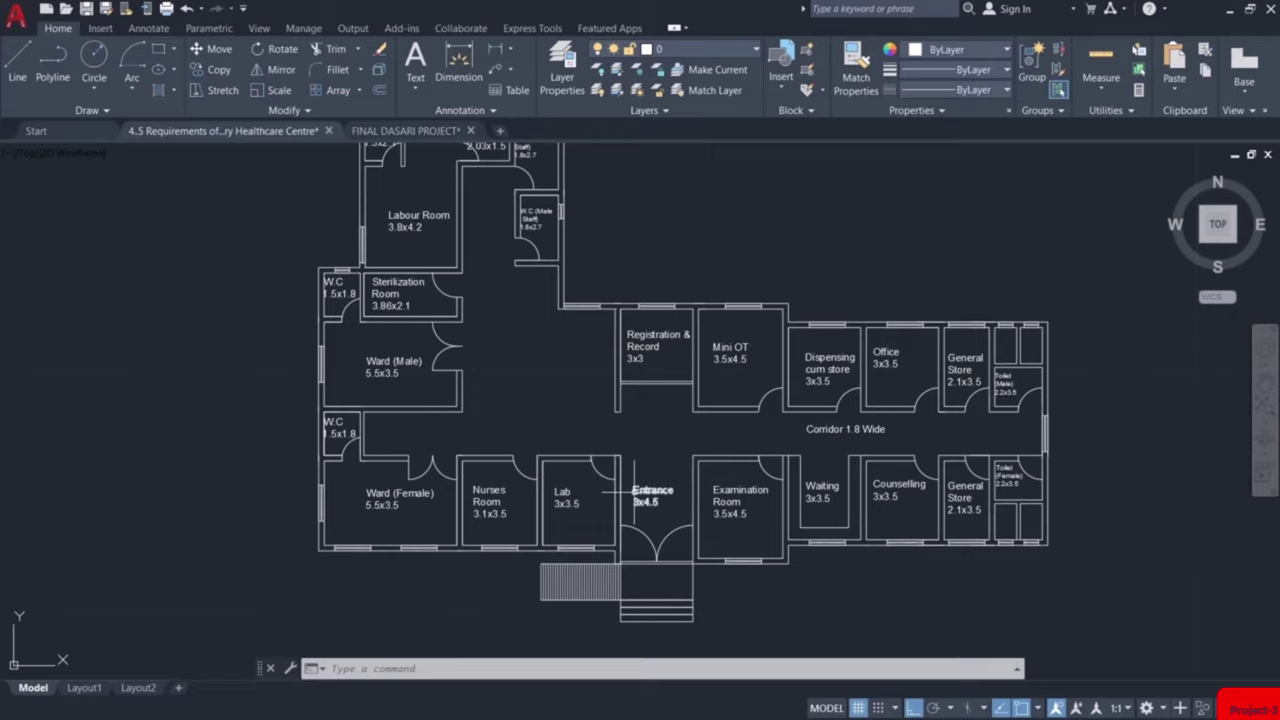
Draw a vertical construction line through the southwest outer corner of the building, at the Ward (Female)
middle_click_drag(634, 491, 634, 341)
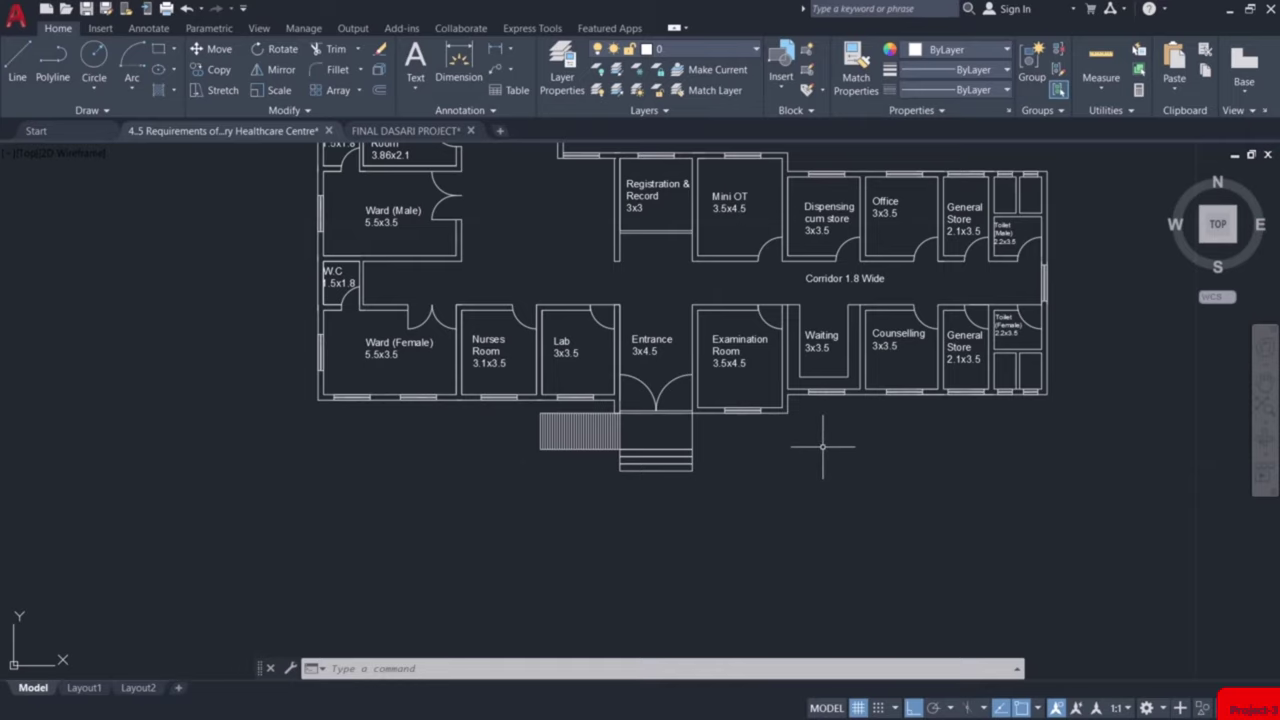
middle_click_drag(822, 447, 843, 537)
type("XL")
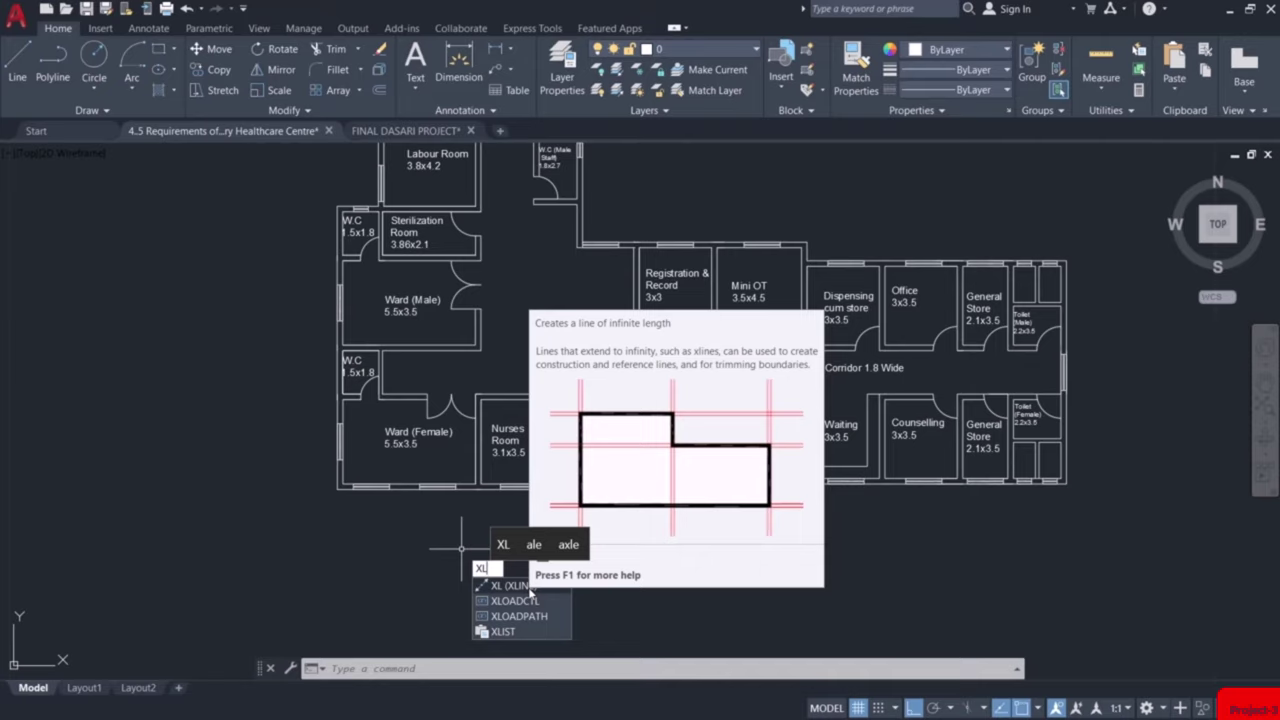
left_click(510, 586)
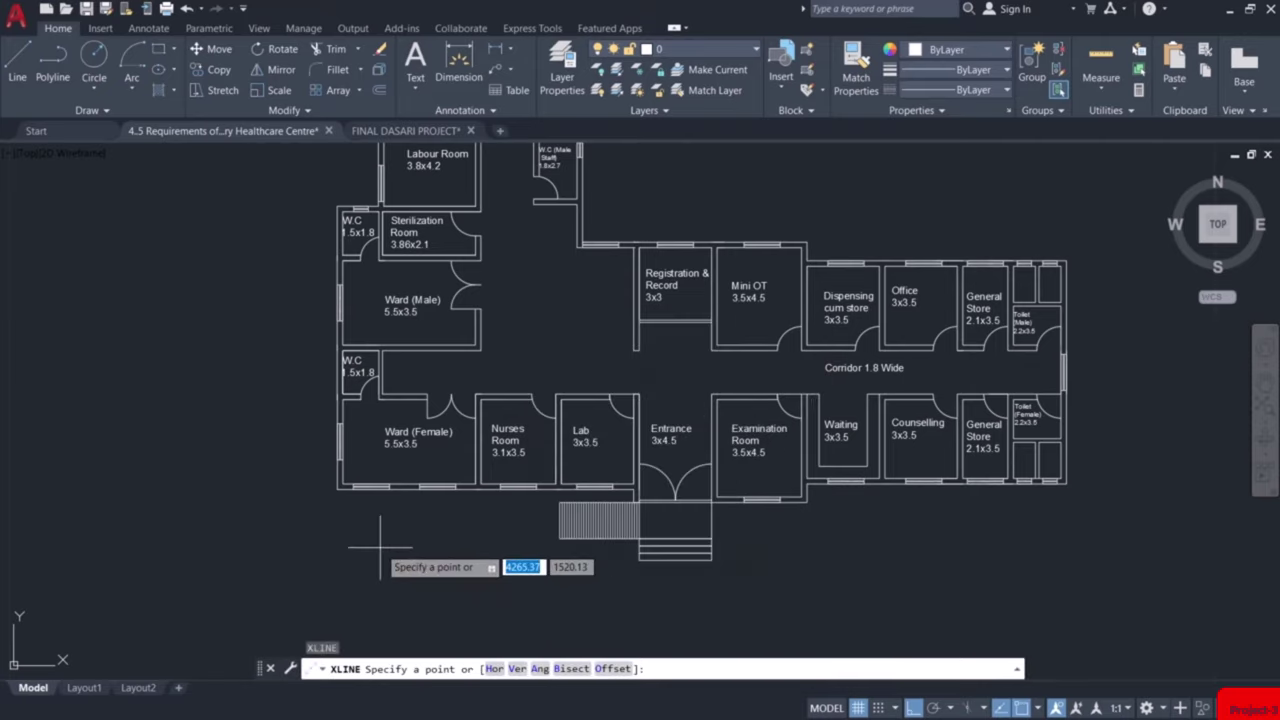
left_click(337, 490)
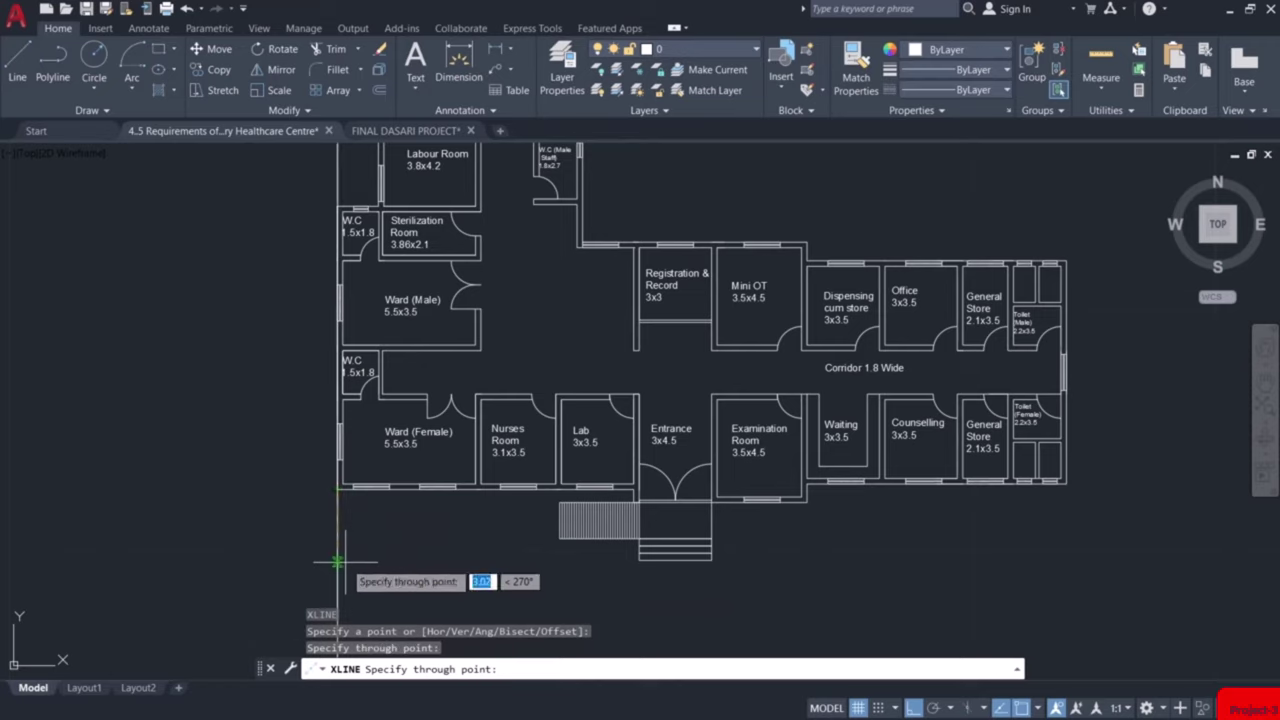
key("Return")
Draw a vertical construction line through the southeast outer corner of the building, at the Toilet (Female)
key("Return")
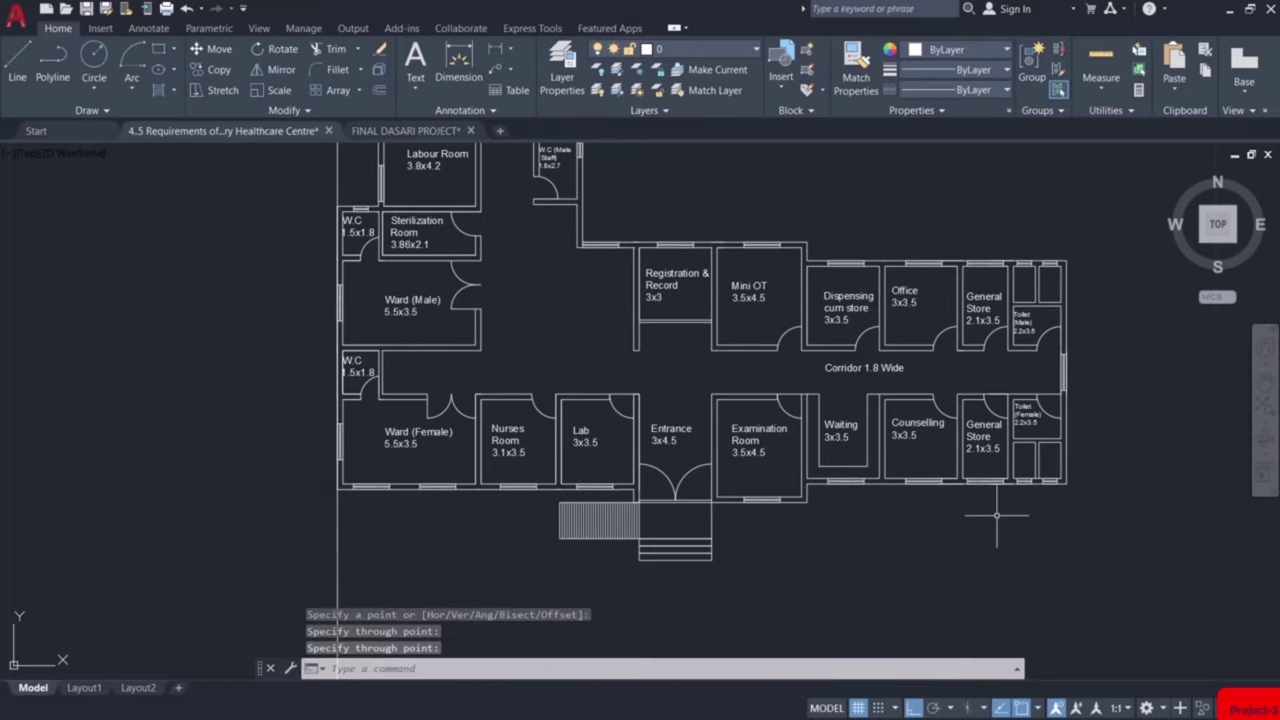
scroll(1078, 485, "up", 5)
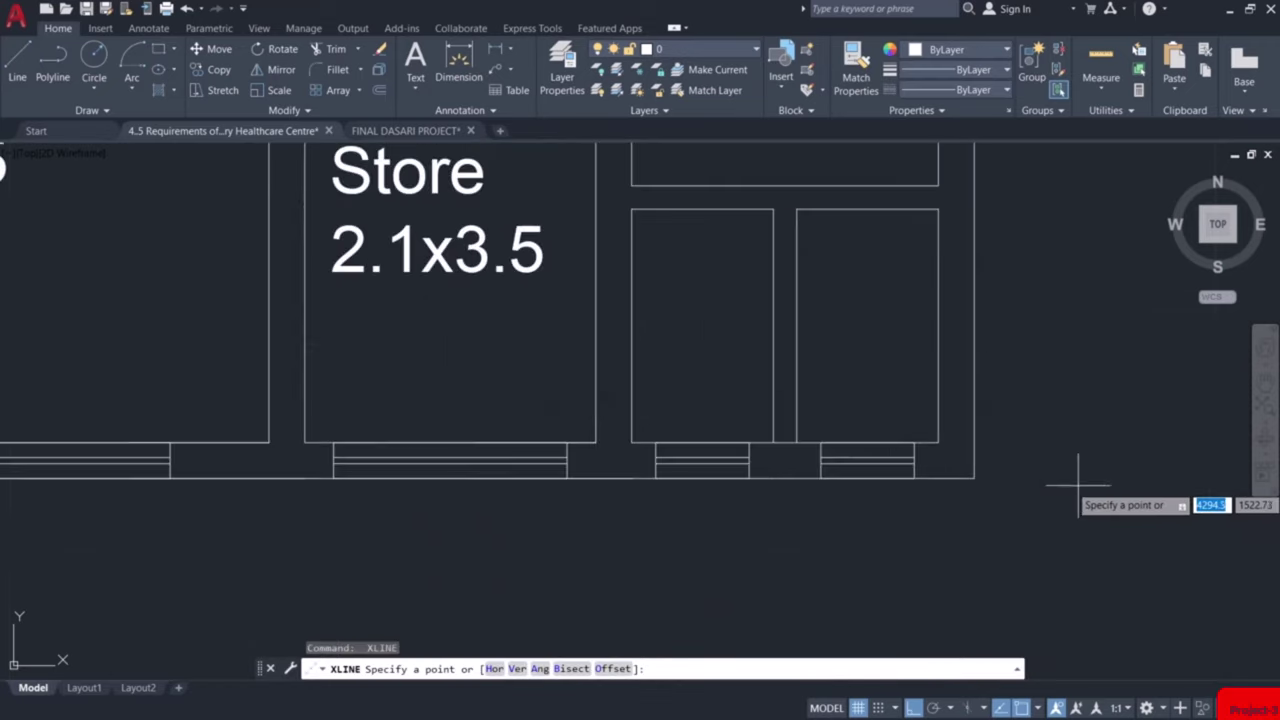
left_click(974, 478)
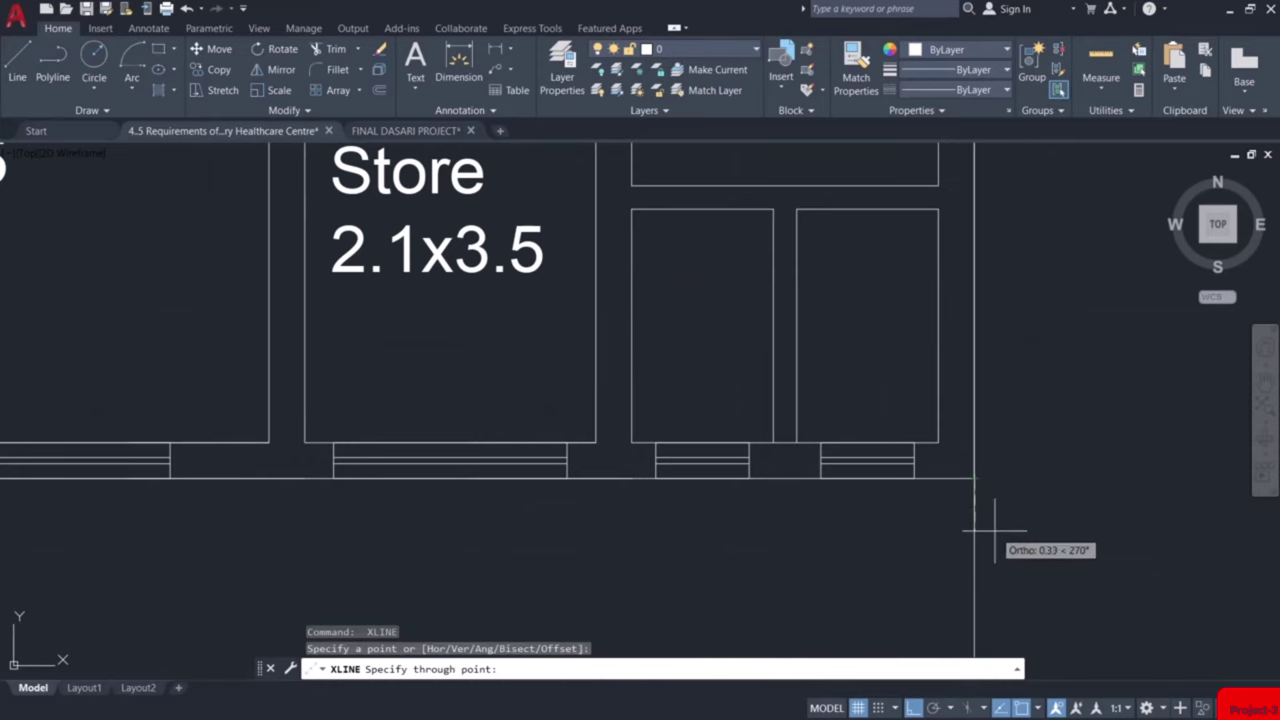
scroll(1000, 528, "down", 5)
left_click(993, 528)
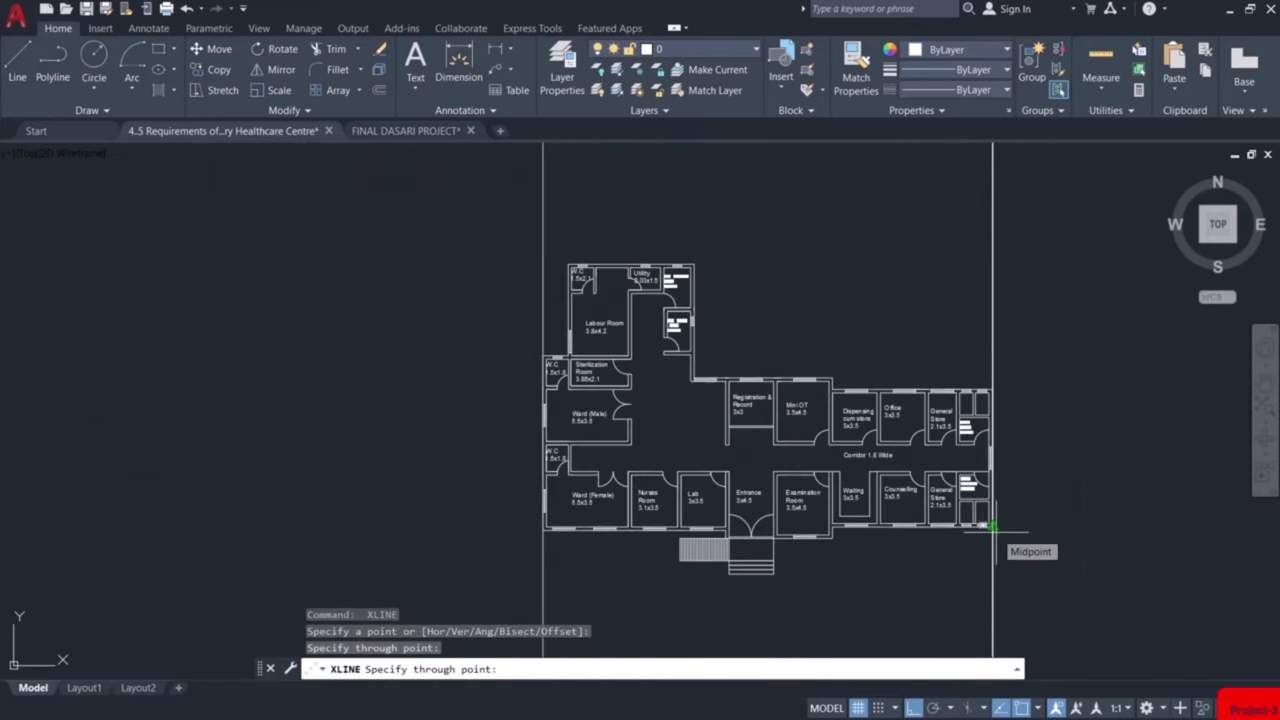
key("Escape")
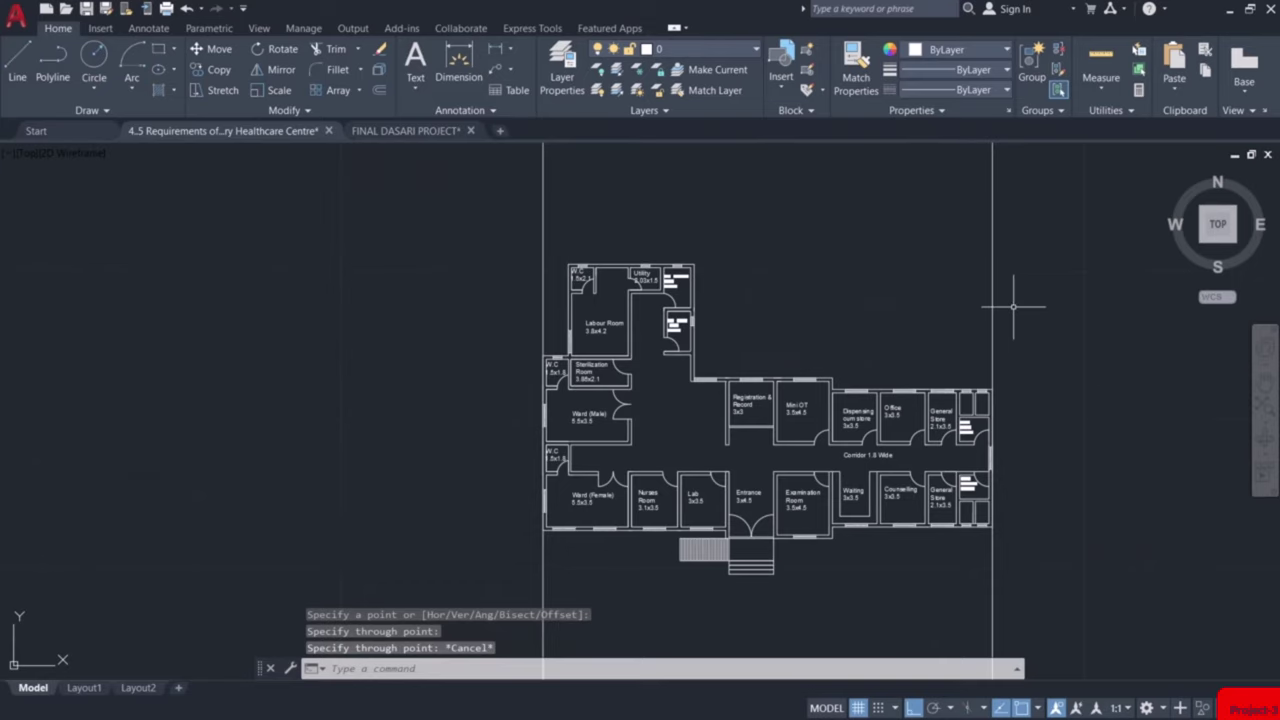
Draw a horizontal ground line above the floor plan, spanning between the two vertical construction lines
middle_click_drag(1020, 306, 1033, 453)
left_click(822, 390)
left_click(761, 381)
key("Delete")
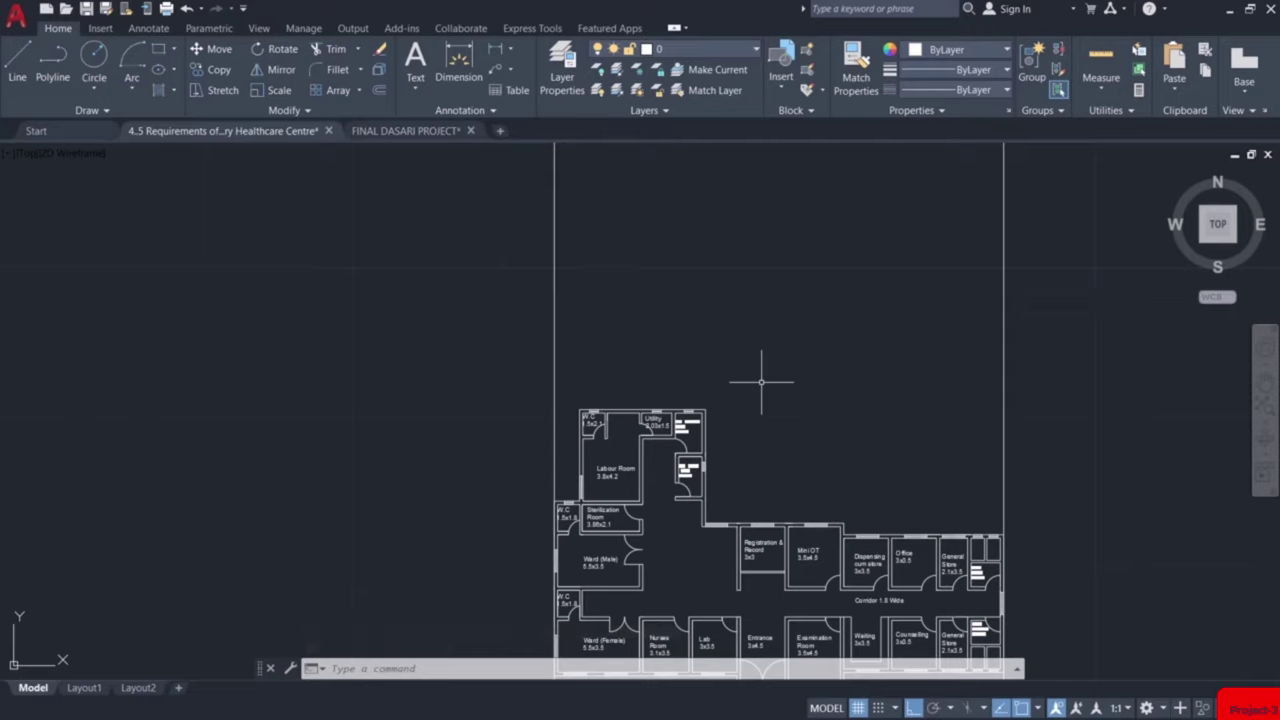
left_click(912, 708)
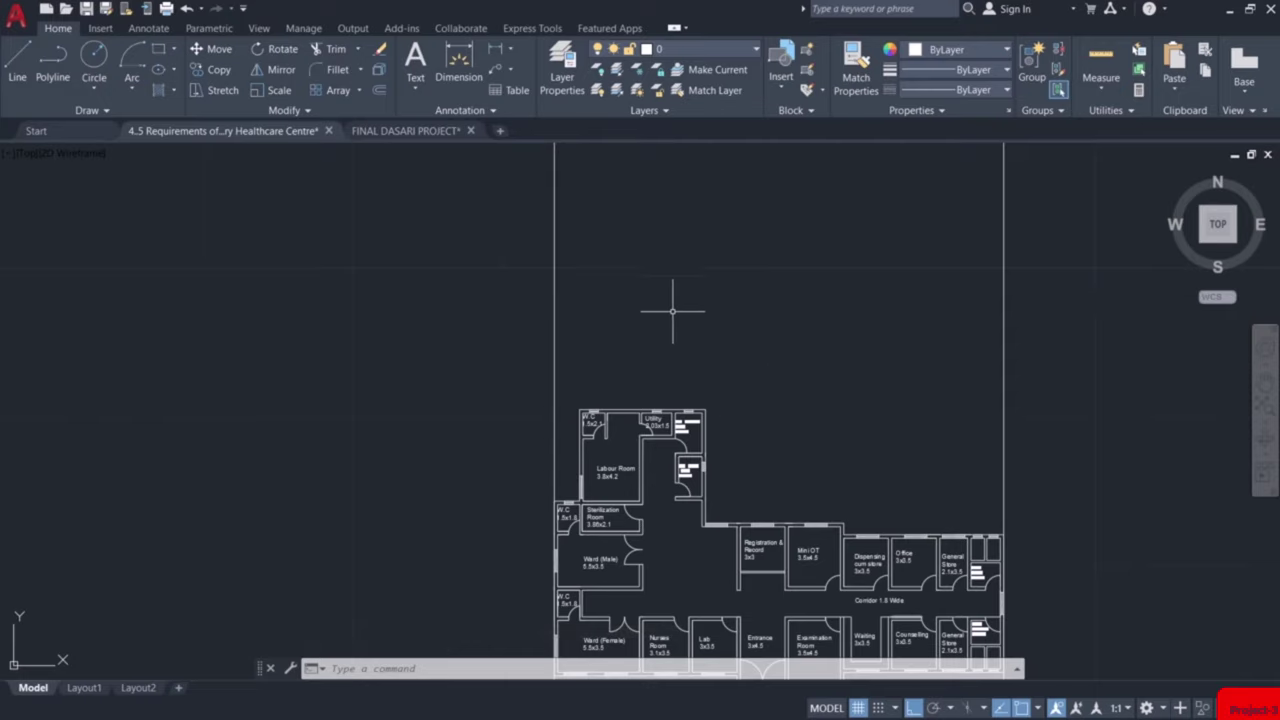
type("l")
key("Return")
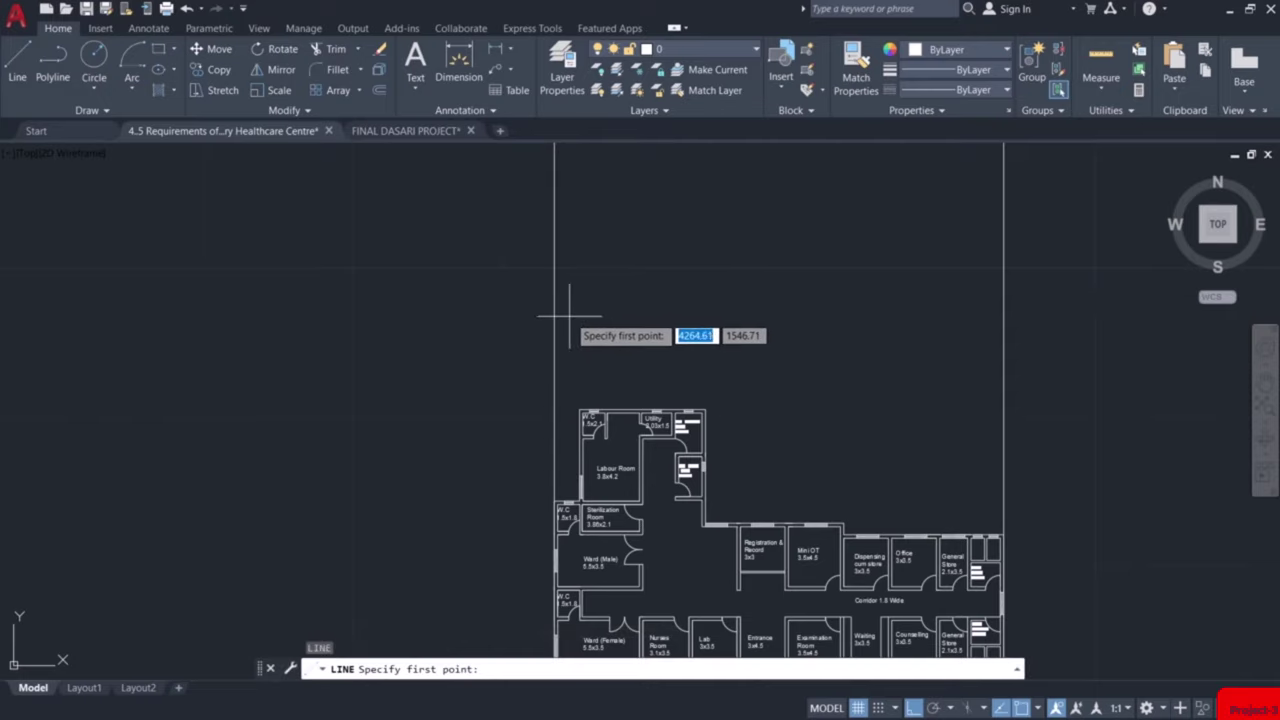
left_click(555, 316)
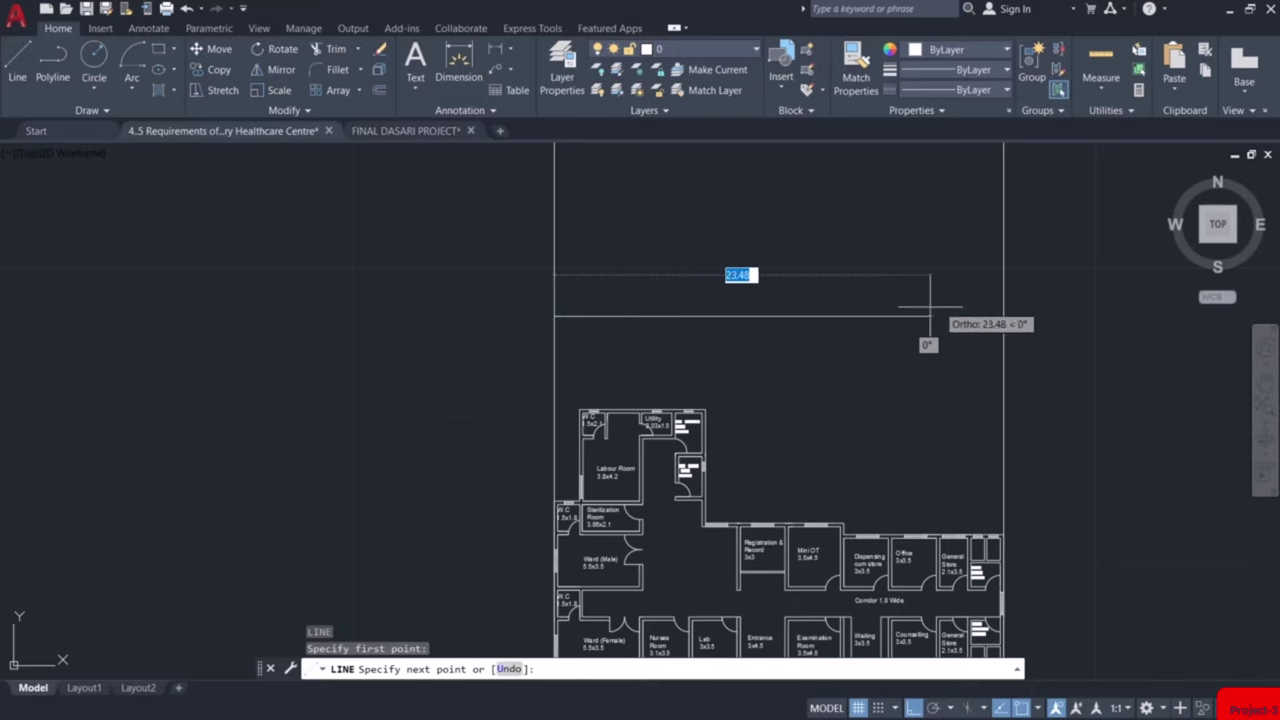
left_click(1002, 316)
key("Escape")
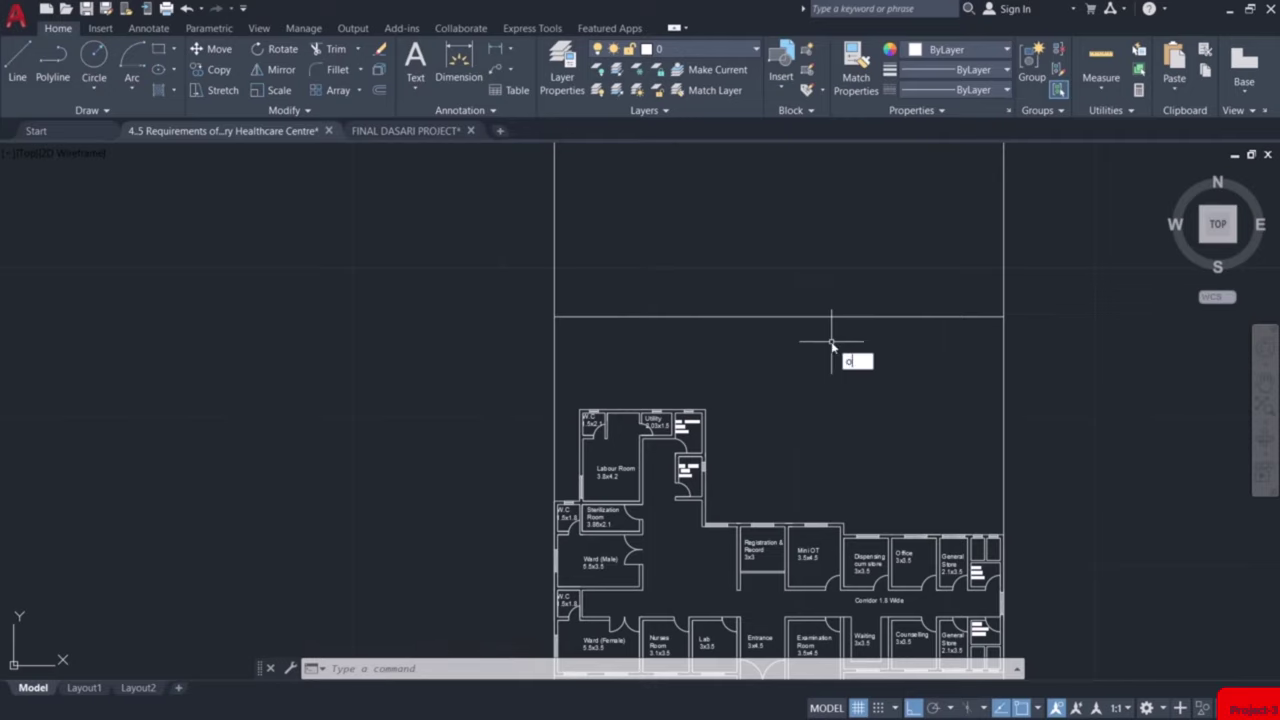
Offset the ground line 0.6 upward to form the plinth line
type("o")
key("Return")
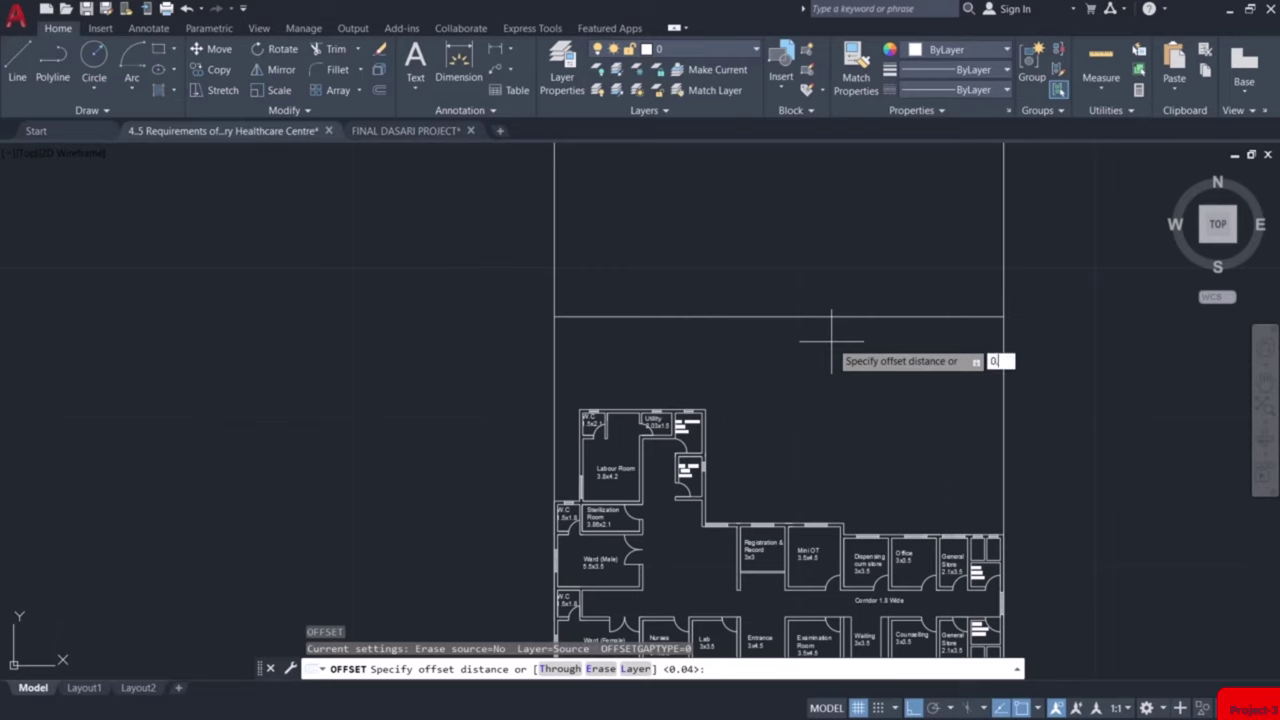
key("Return")
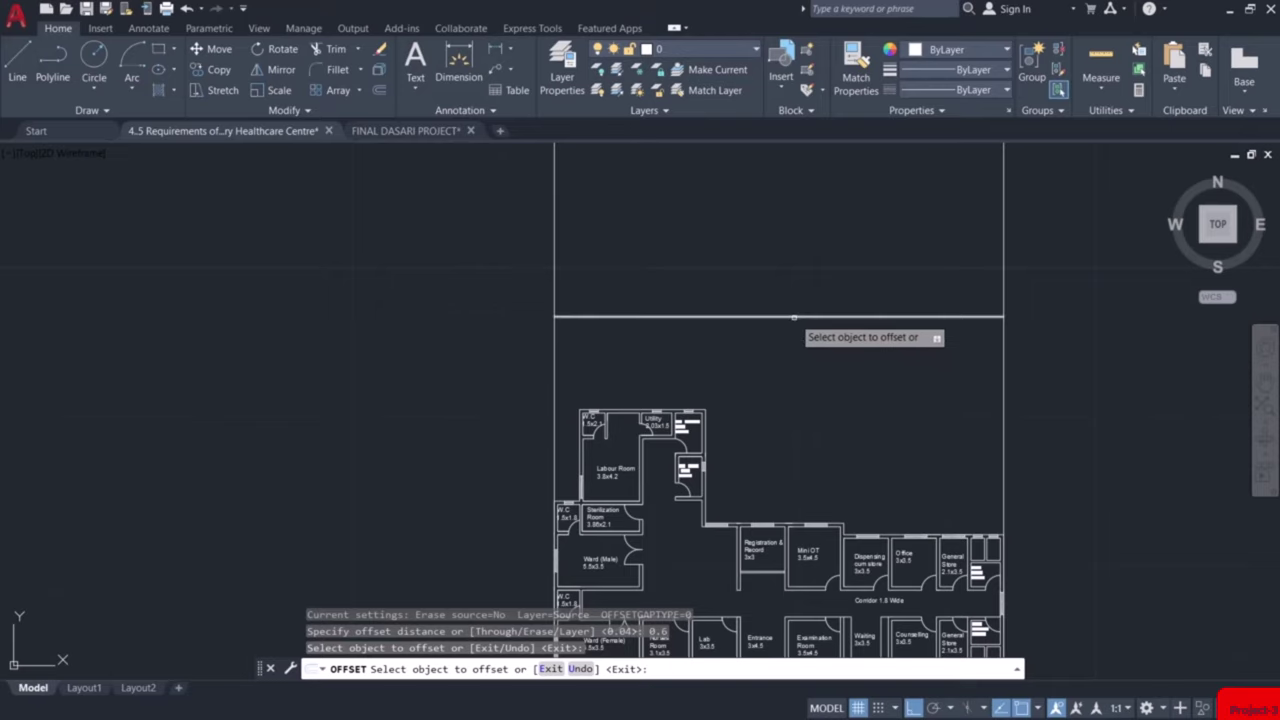
left_click(790, 316)
left_click(807, 275)
scroll(800, 290, "up", 5)
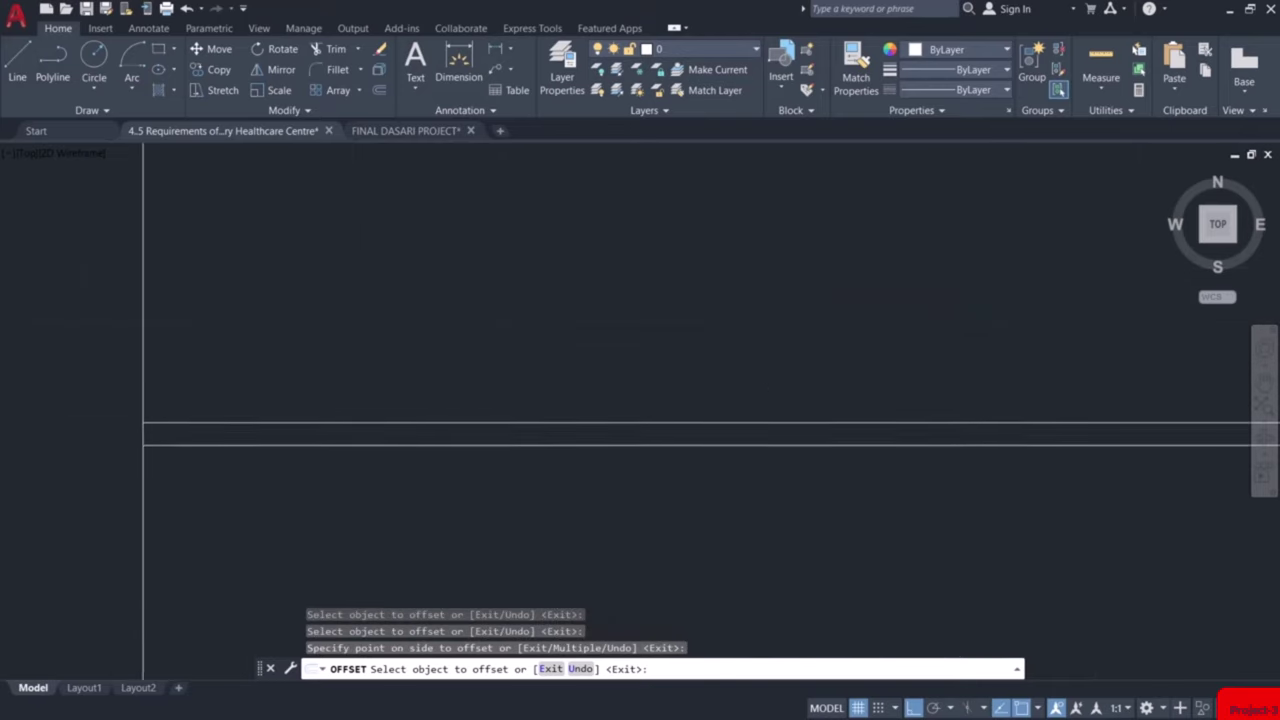
key("Escape")
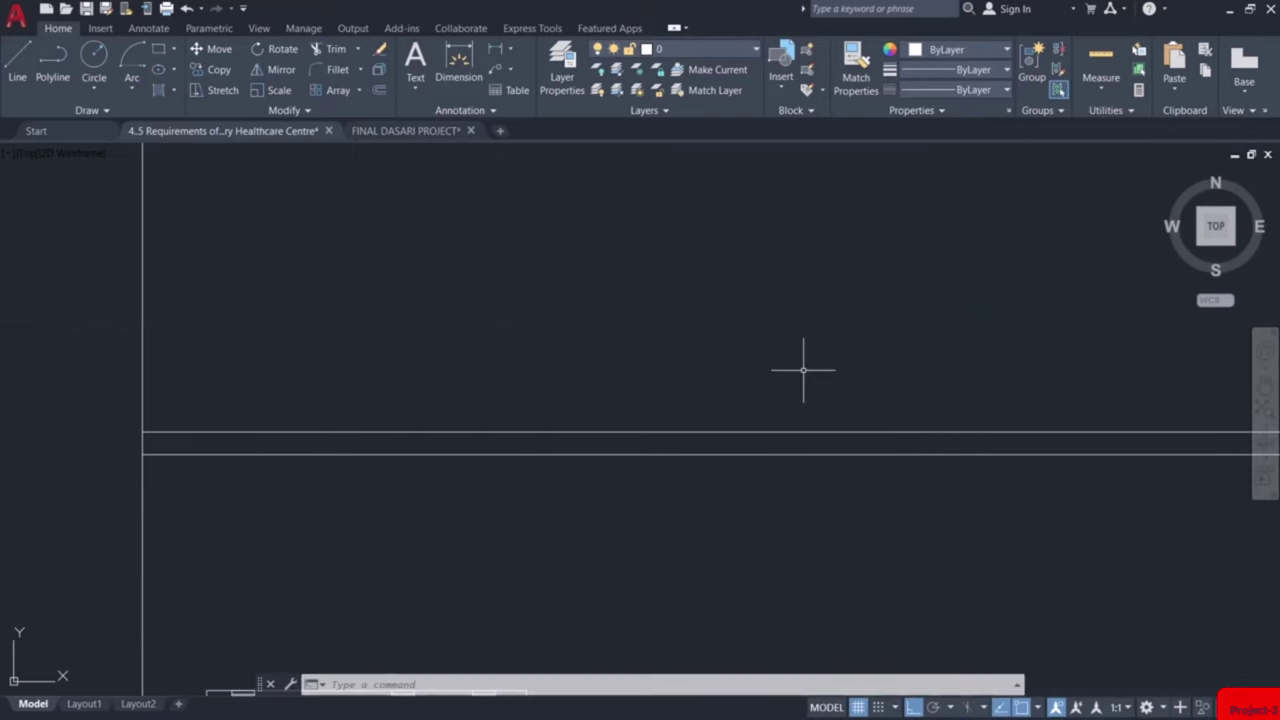
Offset the plinth line 3.3 upward to form the top line of the elevation
key("Return")
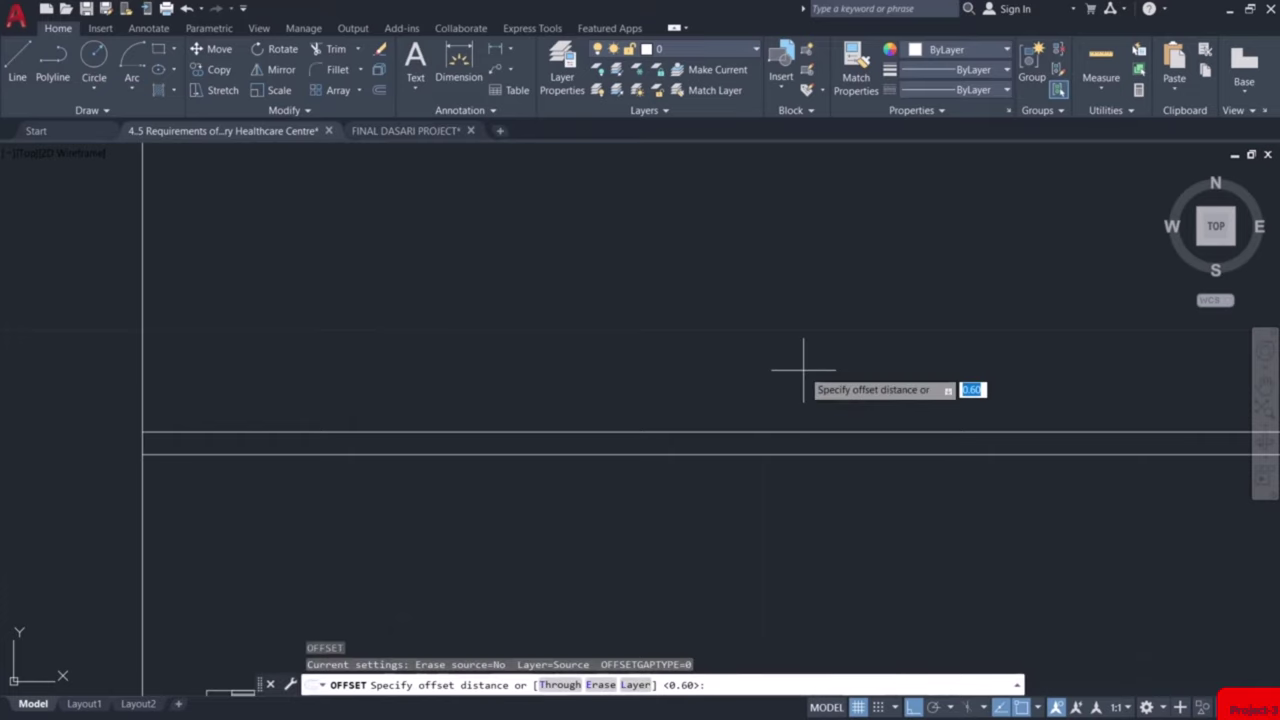
type("3.3")
key("Return")
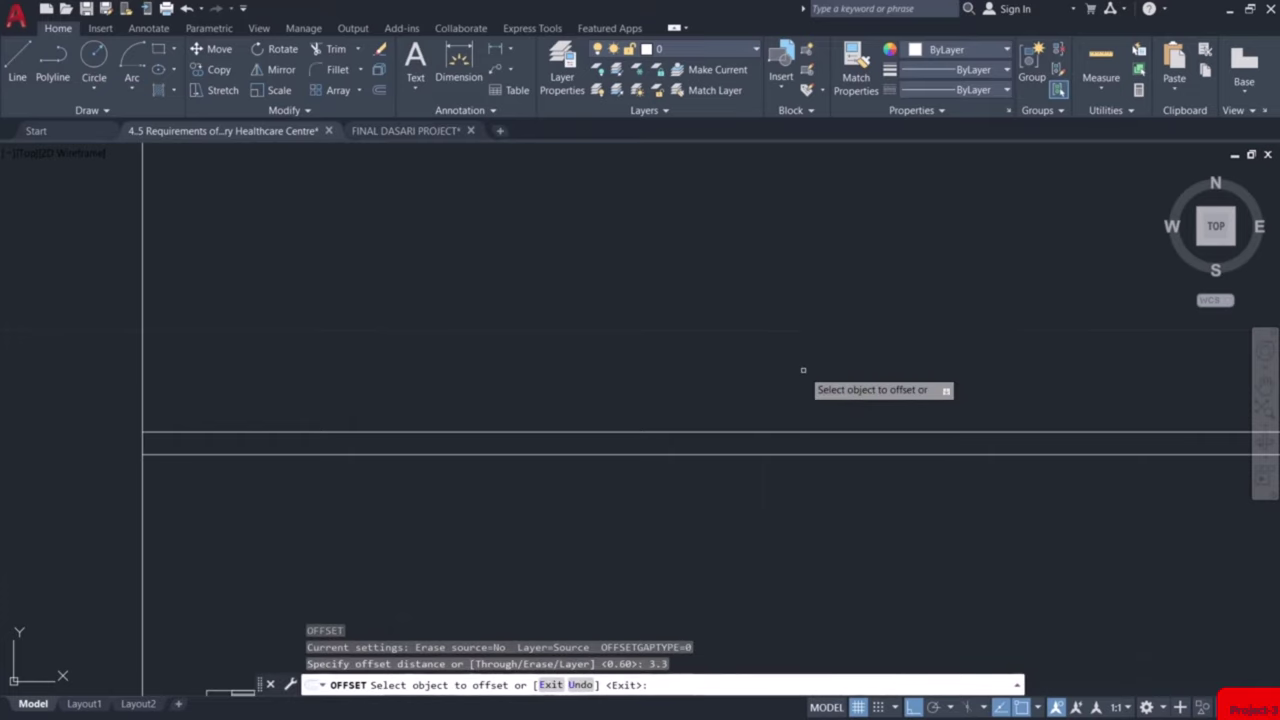
left_click(784, 432)
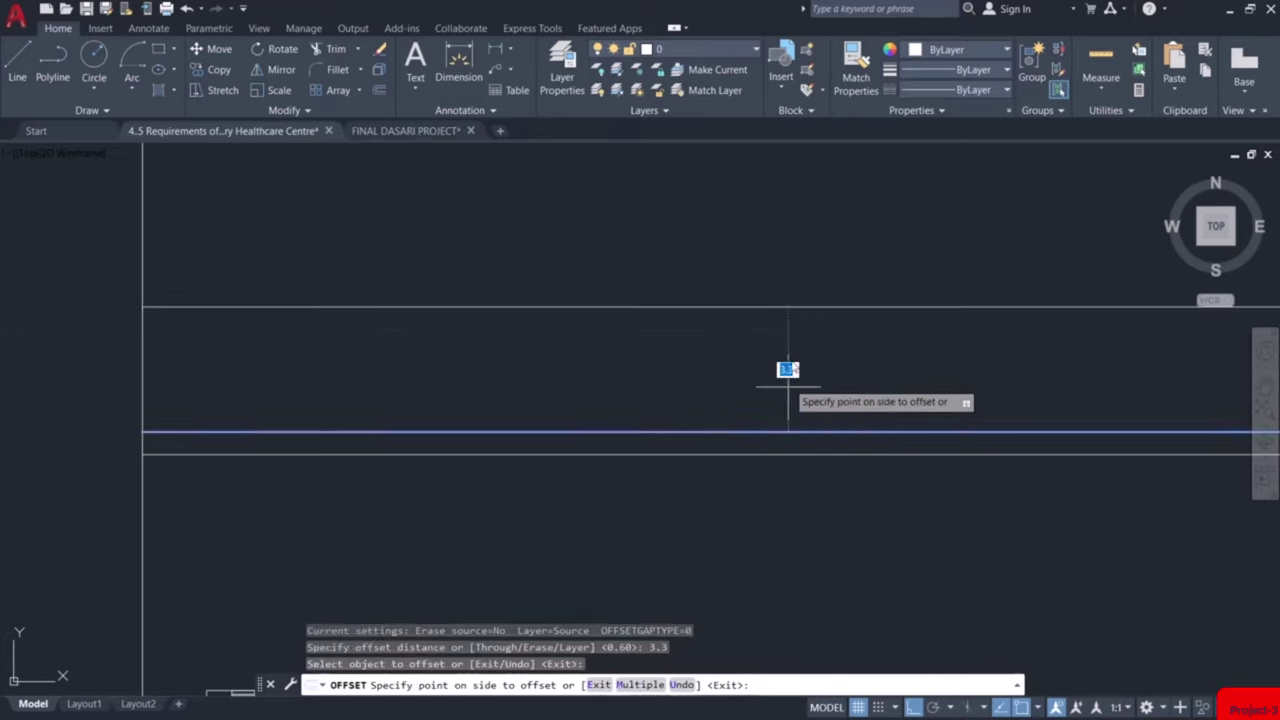
left_click(795, 341)
key("Escape")
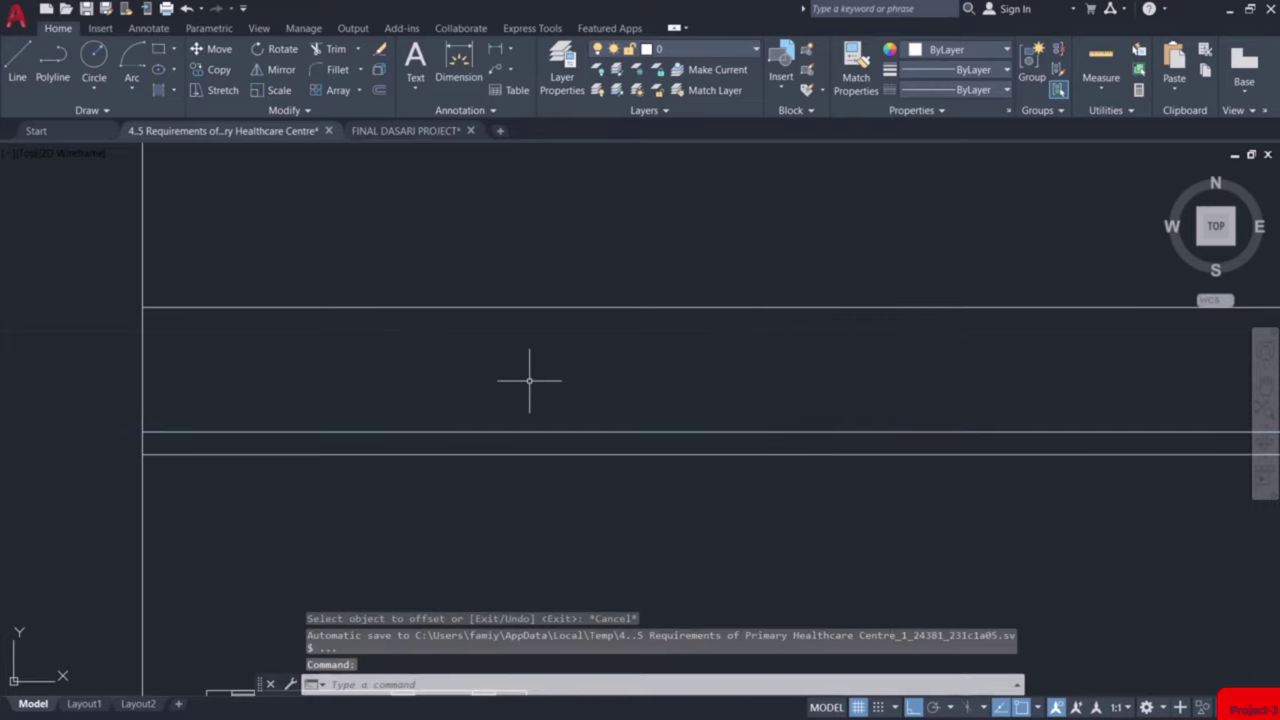
Close the west and east ends of the elevation with vertical lines from the ground line to the top line
type("l")
key("Return")
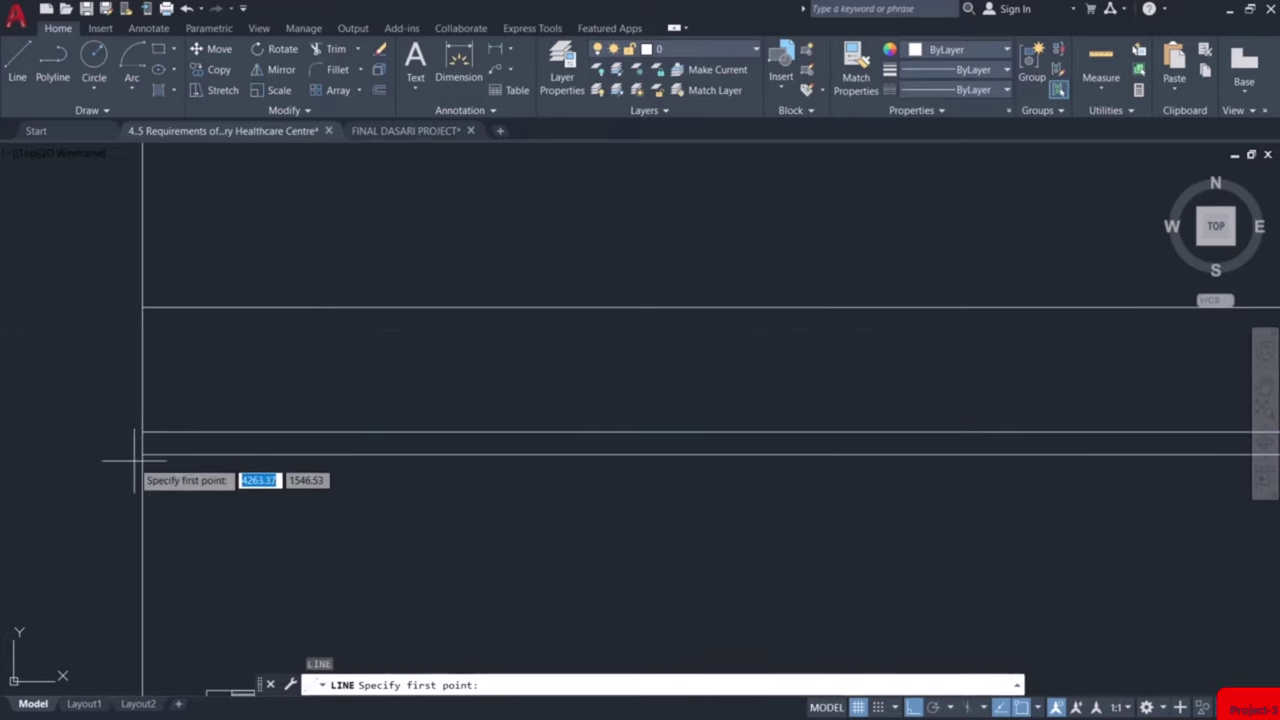
left_click(143, 452)
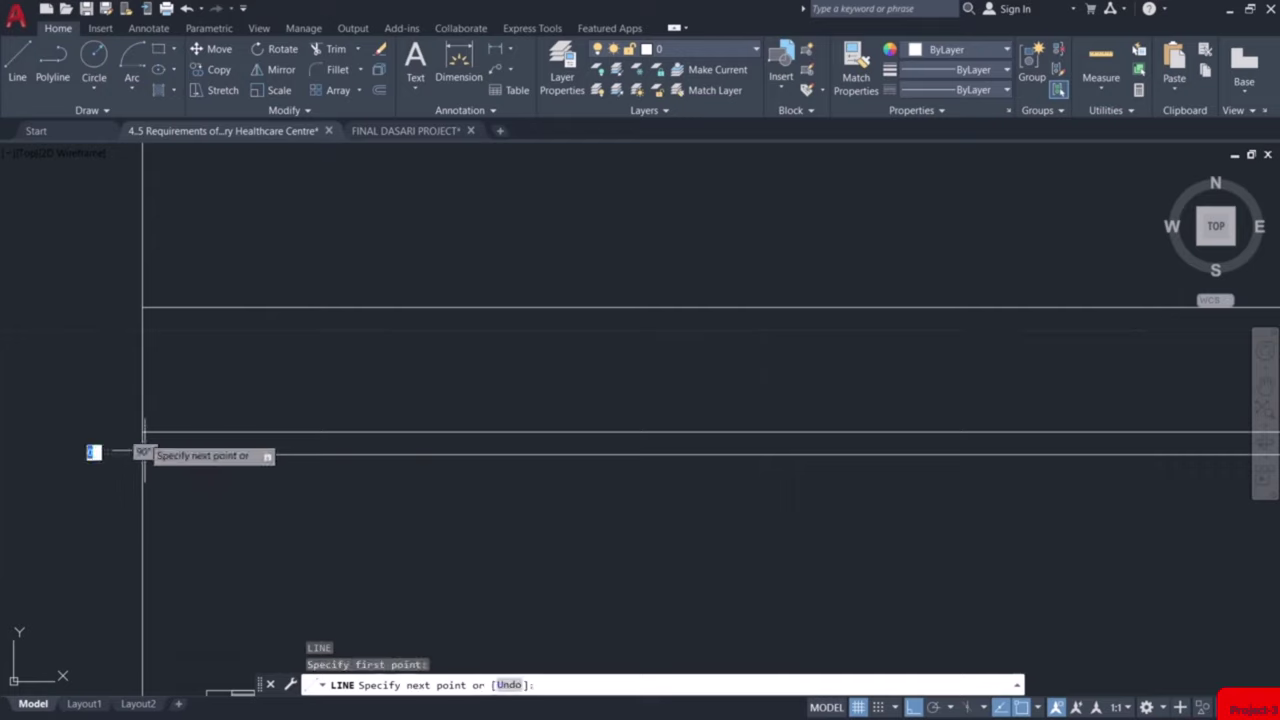
left_click(143, 307)
key("Return")
mouse_move(590, 415)
middle_mouse_down()
mouse_move(571, 383)
mouse_move(60, 400)
middle_mouse_up()
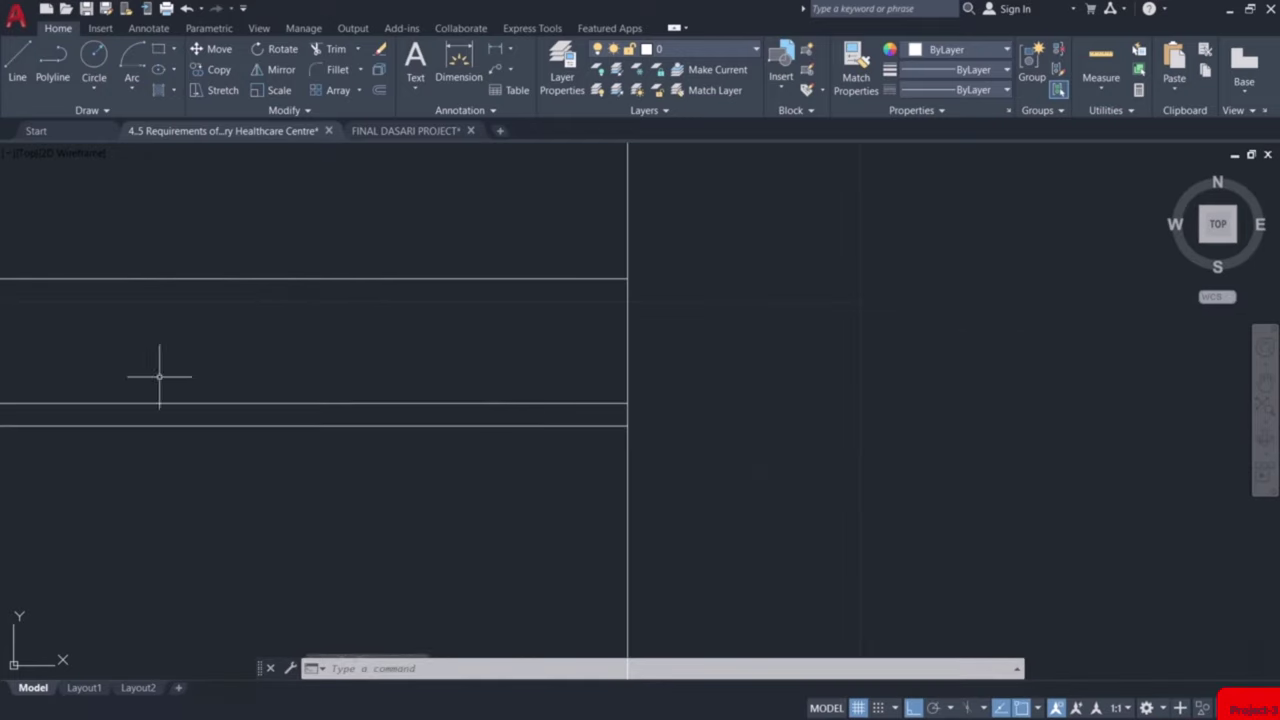
key("Return")
left_click(628, 426)
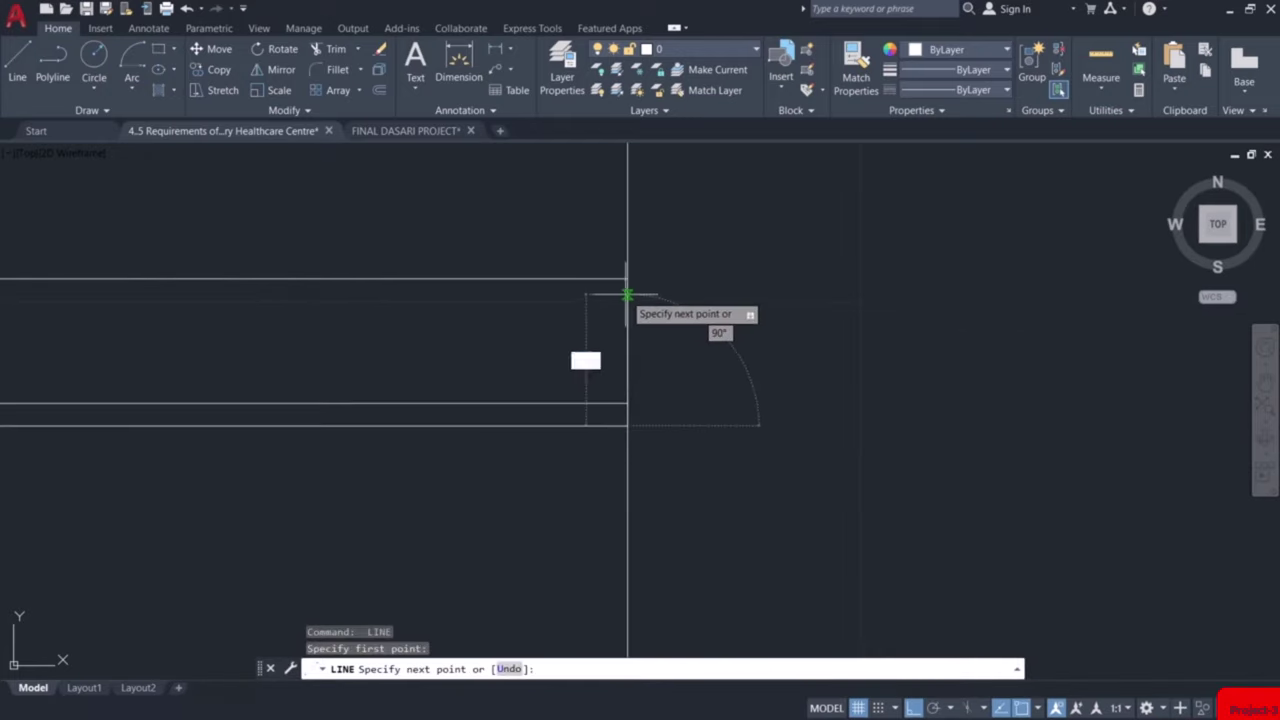
key("Escape")
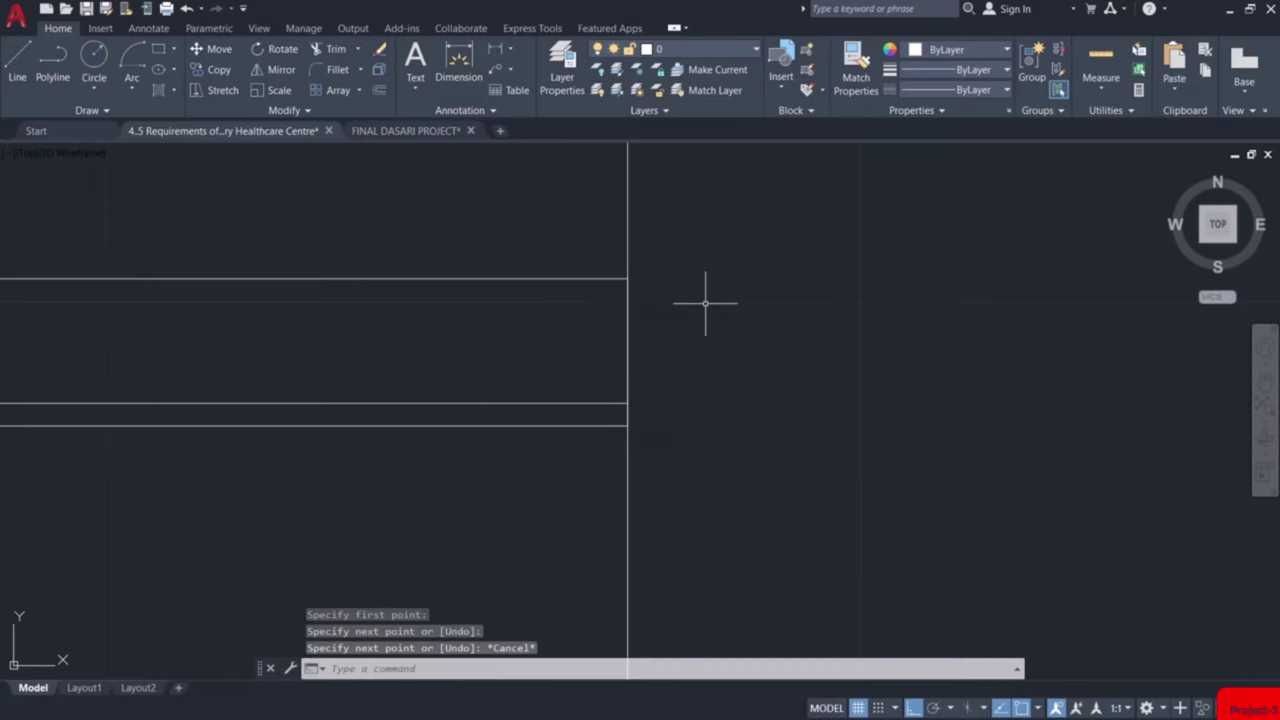
Delete the two vertical construction lines at the building's outer corners
scroll(703, 300, "down", 5)
middle_click_drag(686, 314, 647, 373)
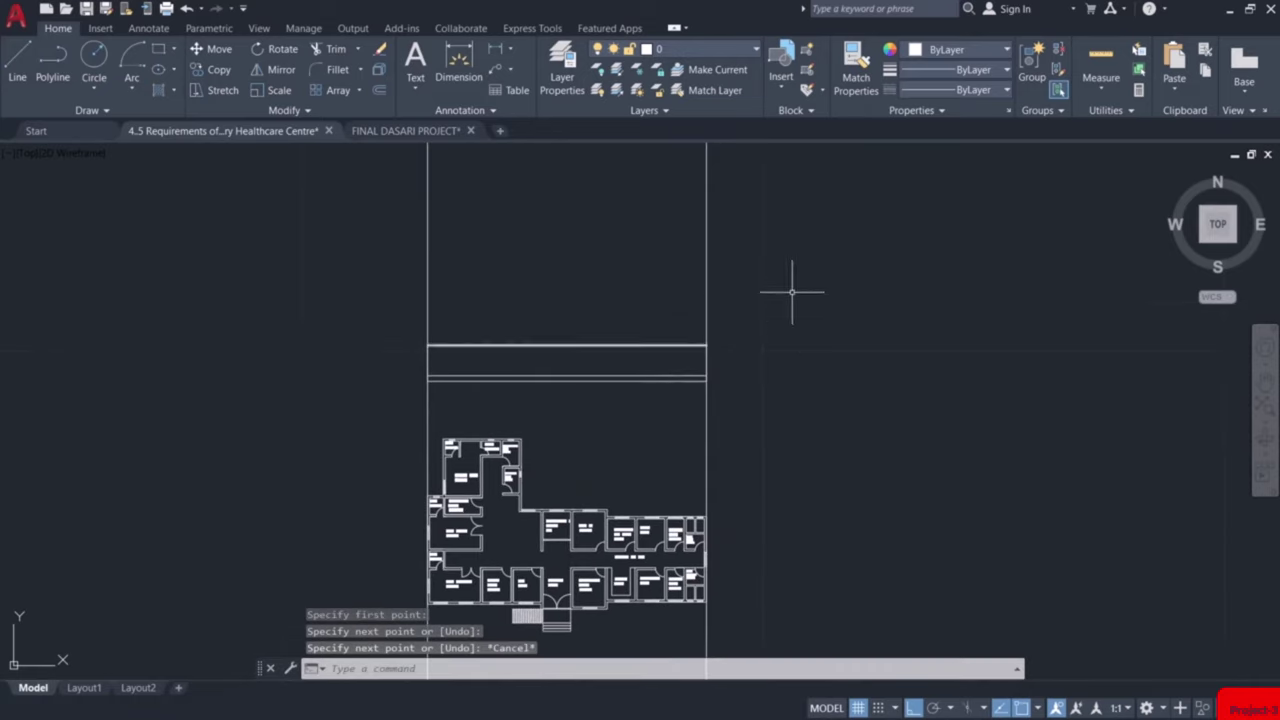
left_click(773, 223)
left_click(359, 261)
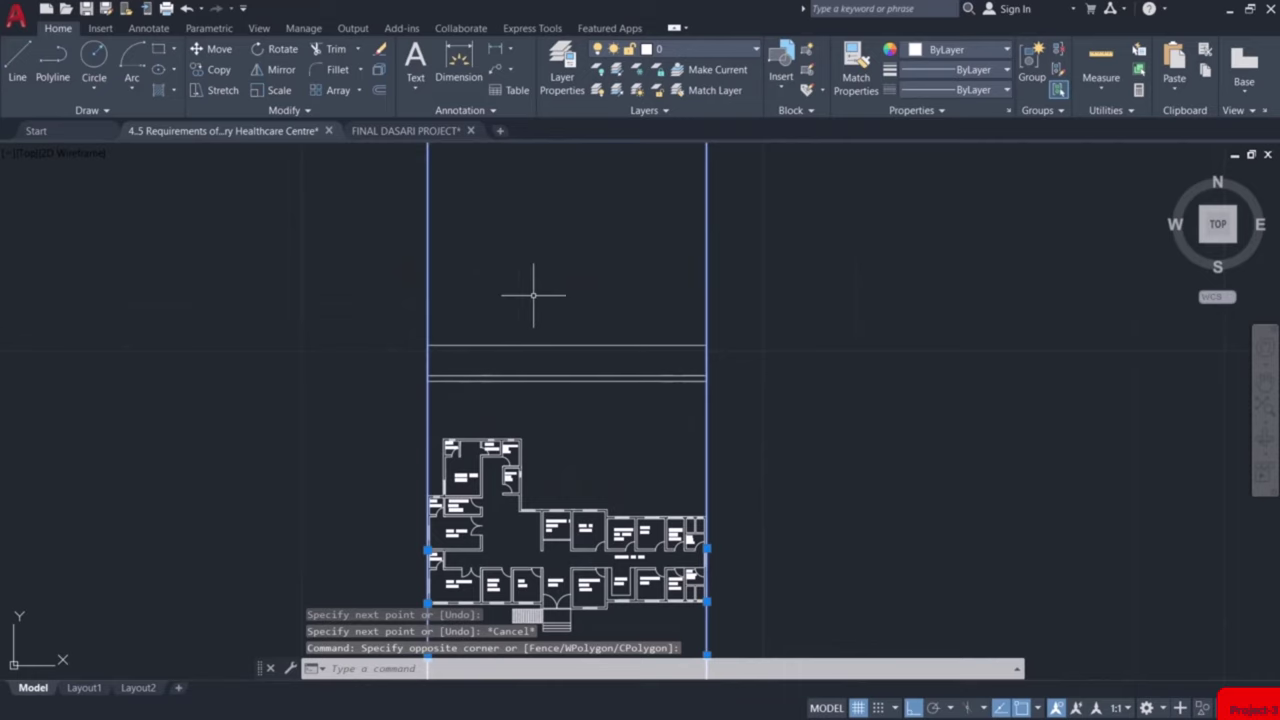
key("Delete")
Draw a vertical construction line through the southwest corner of the entrance steps
scroll(747, 445, "up", 6)
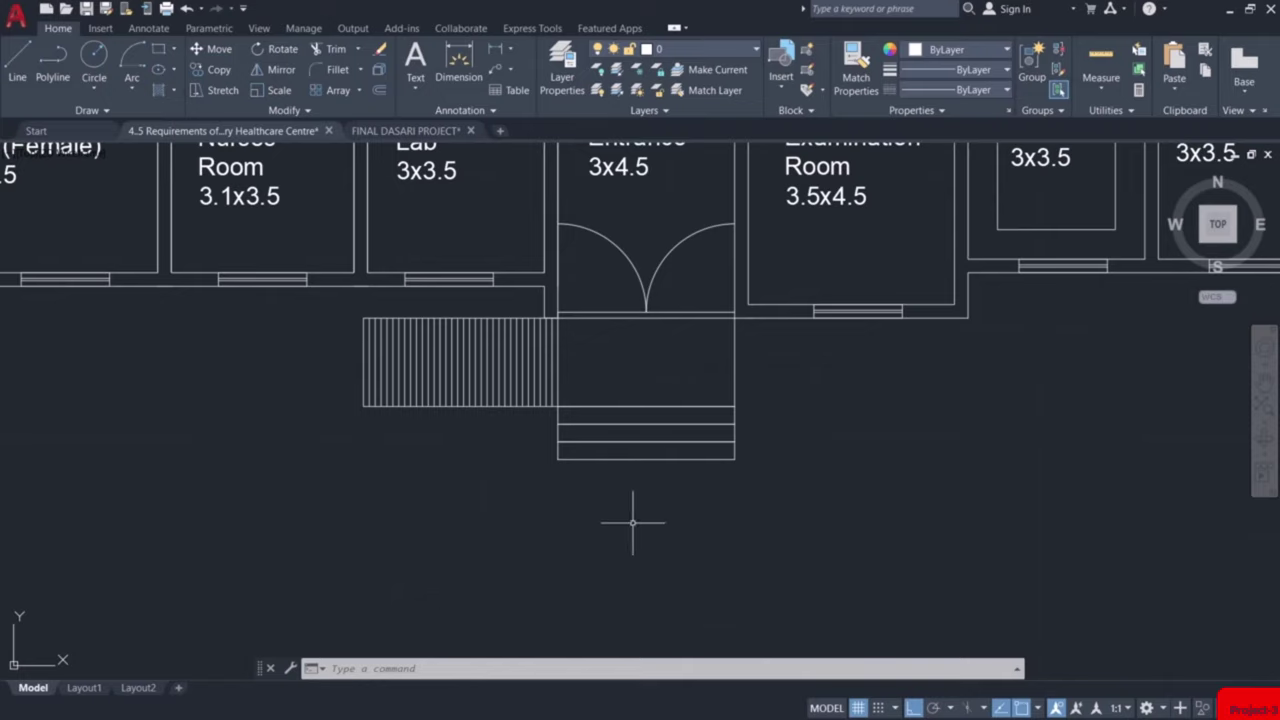
type("xl")
key("Return")
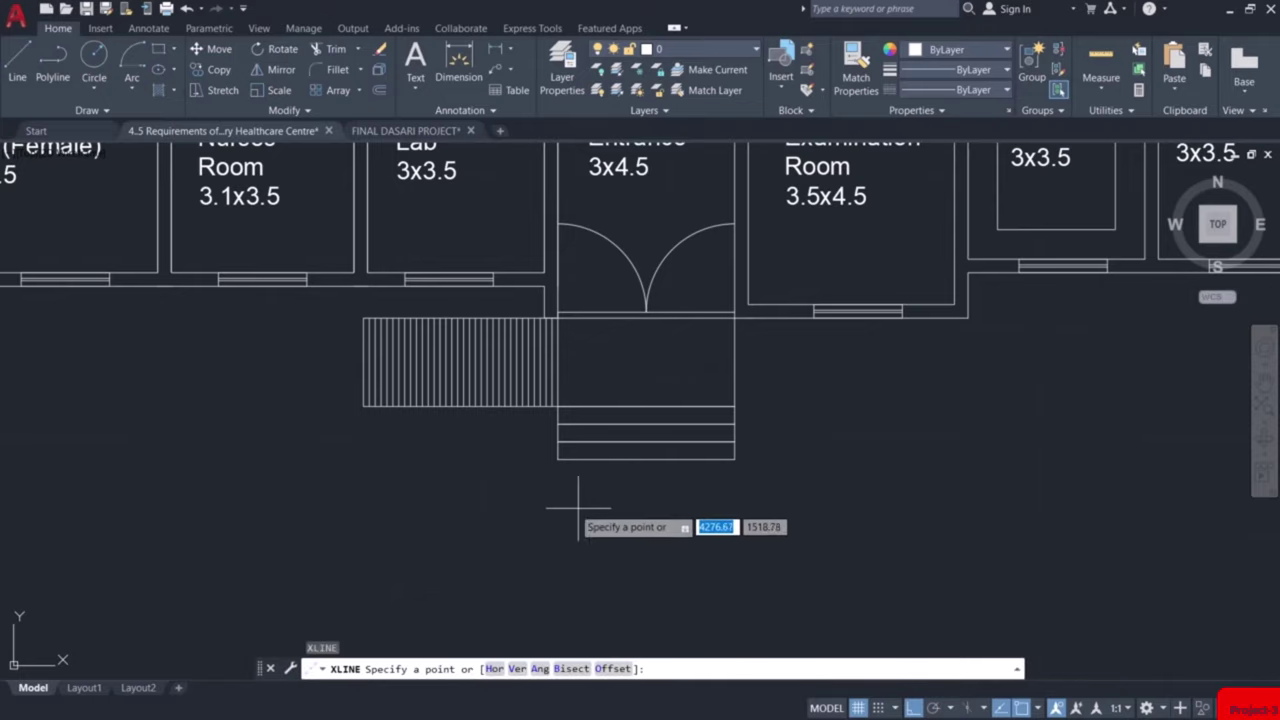
left_click(559, 458)
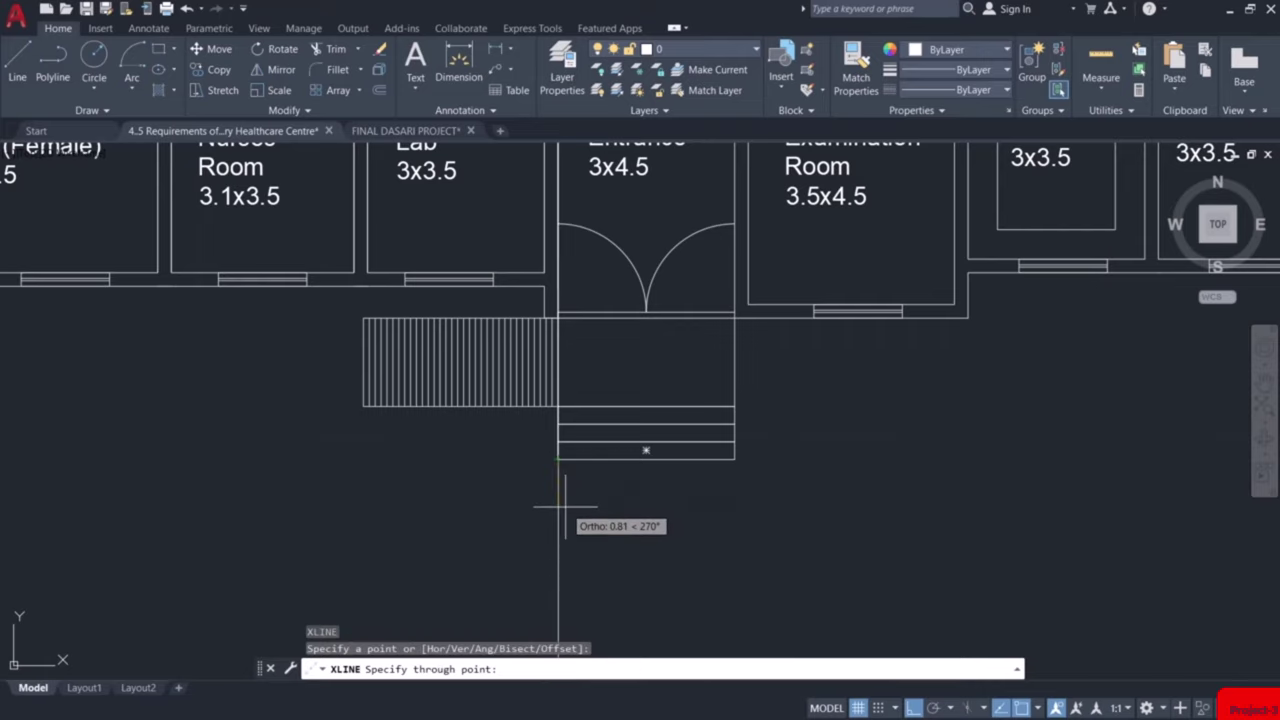
left_click(567, 508)
key("Return")
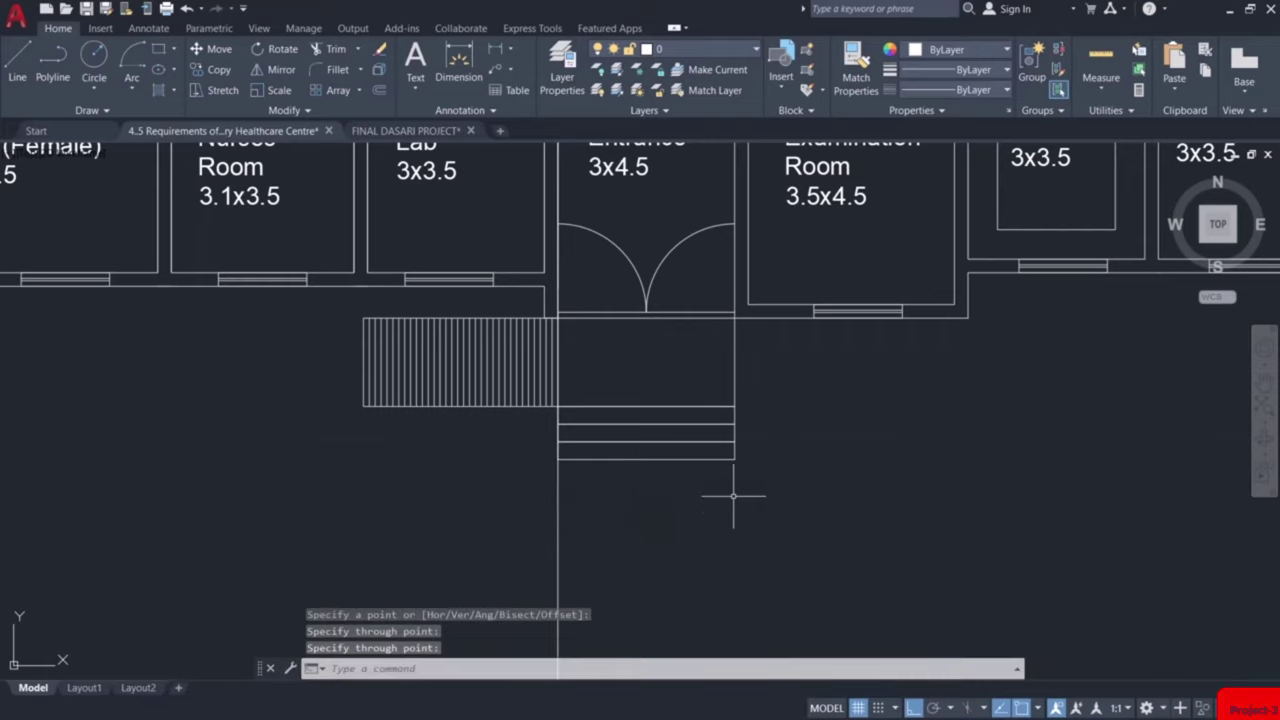
Draw a vertical construction line through the southeast corner of the entrance steps
key("Return")
left_click(735, 459)
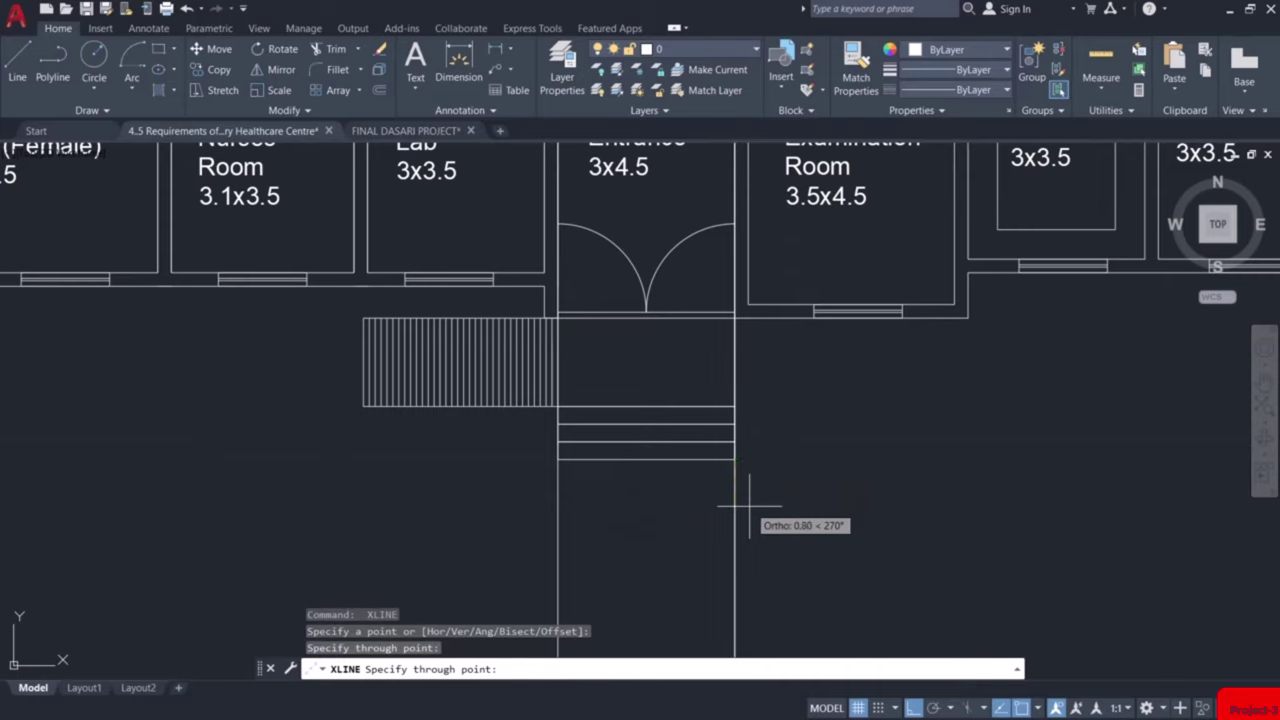
left_click(700, 538)
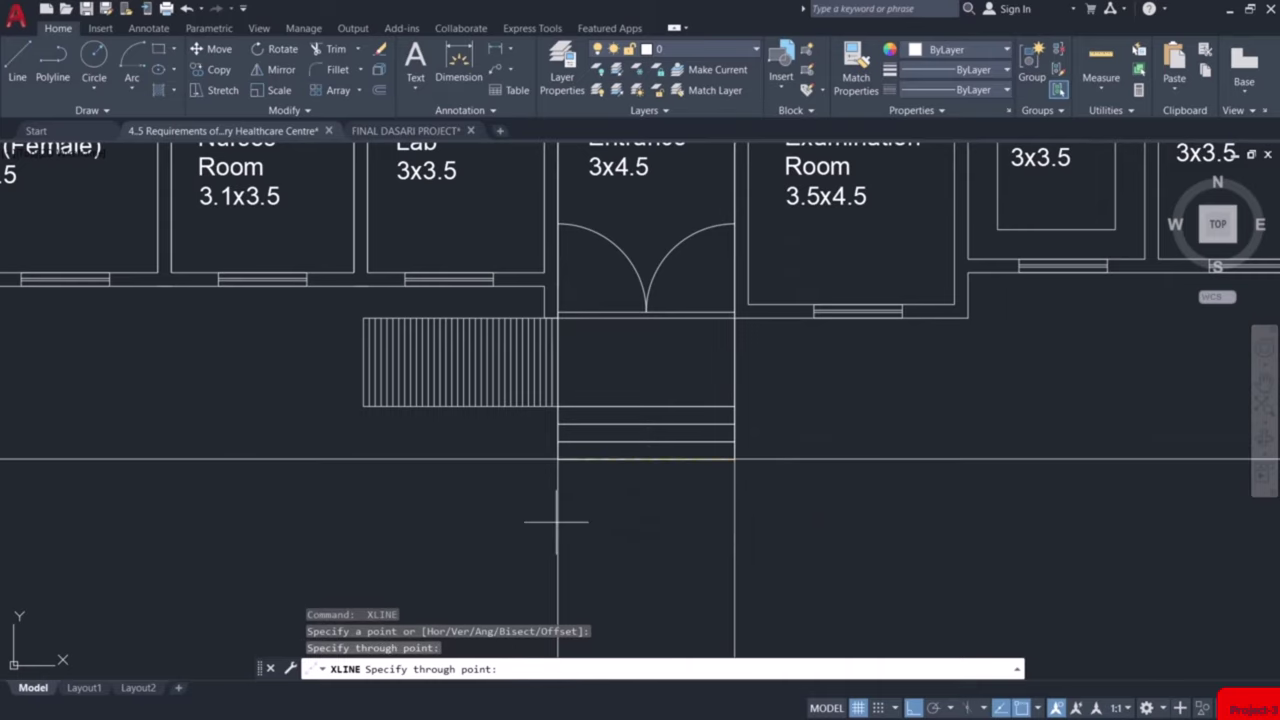
key("Return")
Draw a vertical construction line through the southwest corner of the hatched ramp
key("Return")
left_click(363, 407)
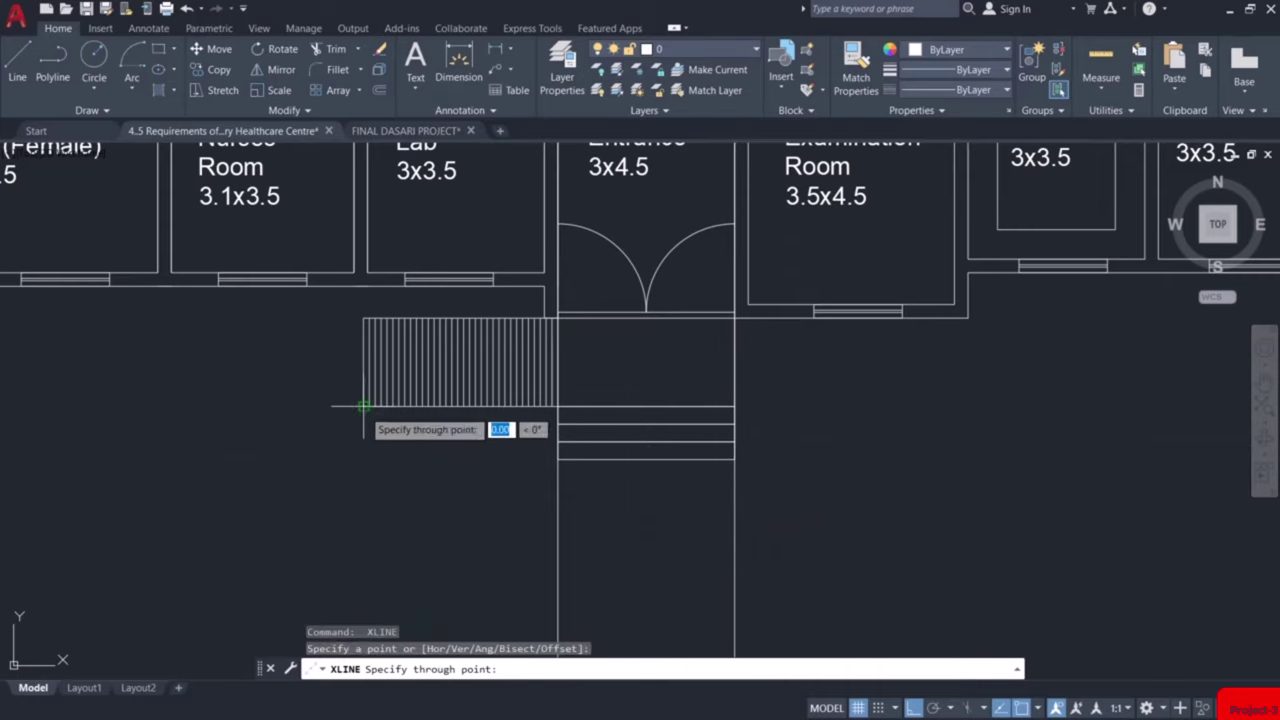
left_click(363, 466)
key("Escape")
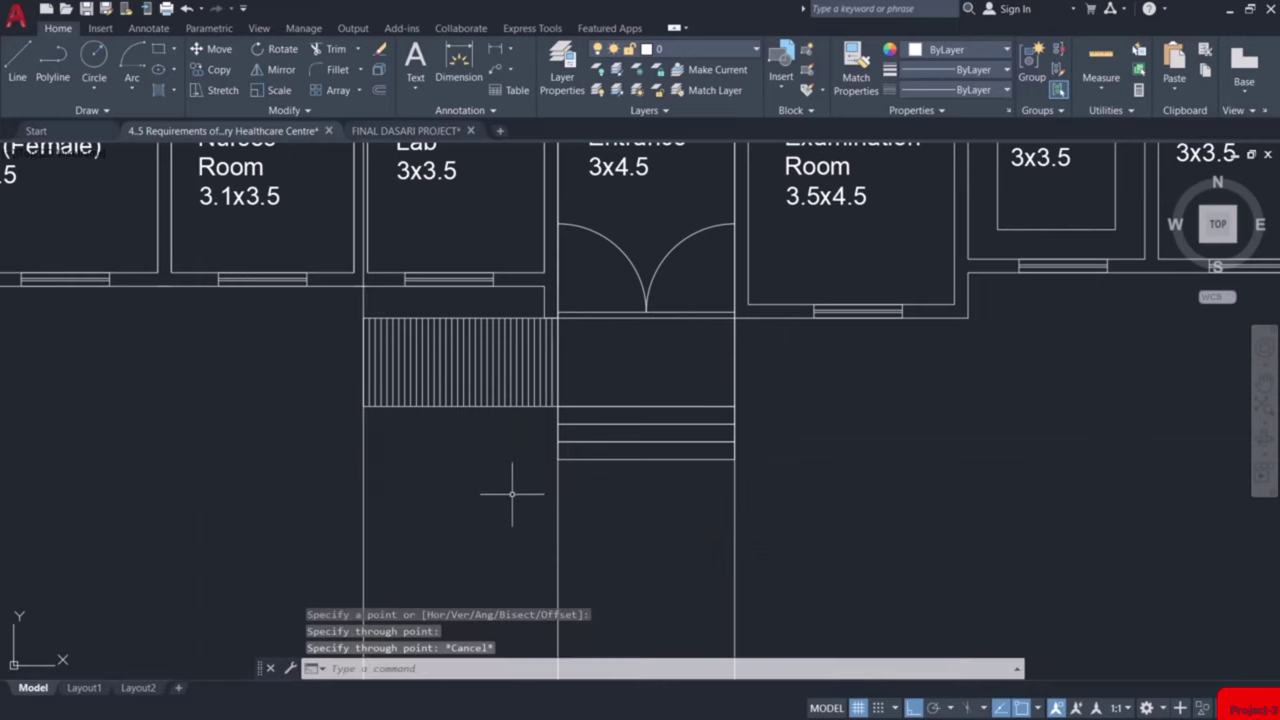
Draw a line along the elevation's ground line between the two vertical construction lines of the entrance steps
scroll(662, 462, "down", 5)
middle_click_drag(652, 247, 641, 426)
scroll(655, 359, "up", 6)
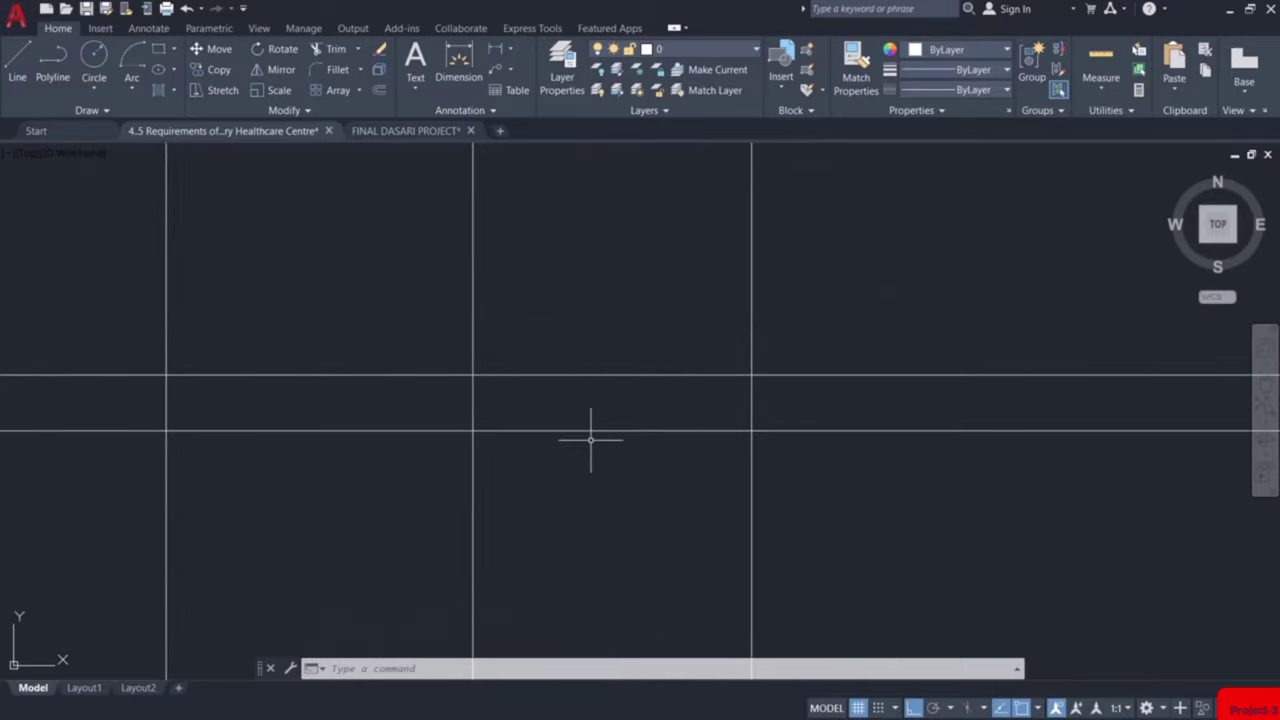
type("l")
key("Return")
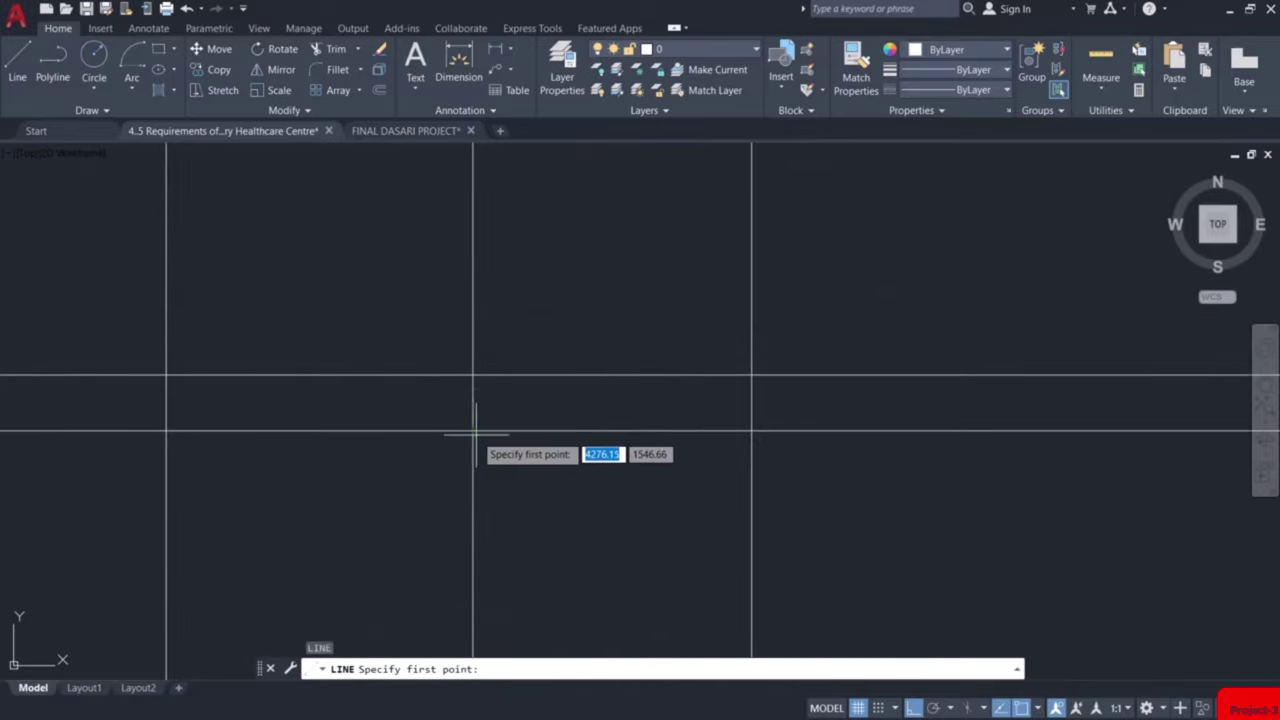
left_click(473, 431)
left_click(751, 430)
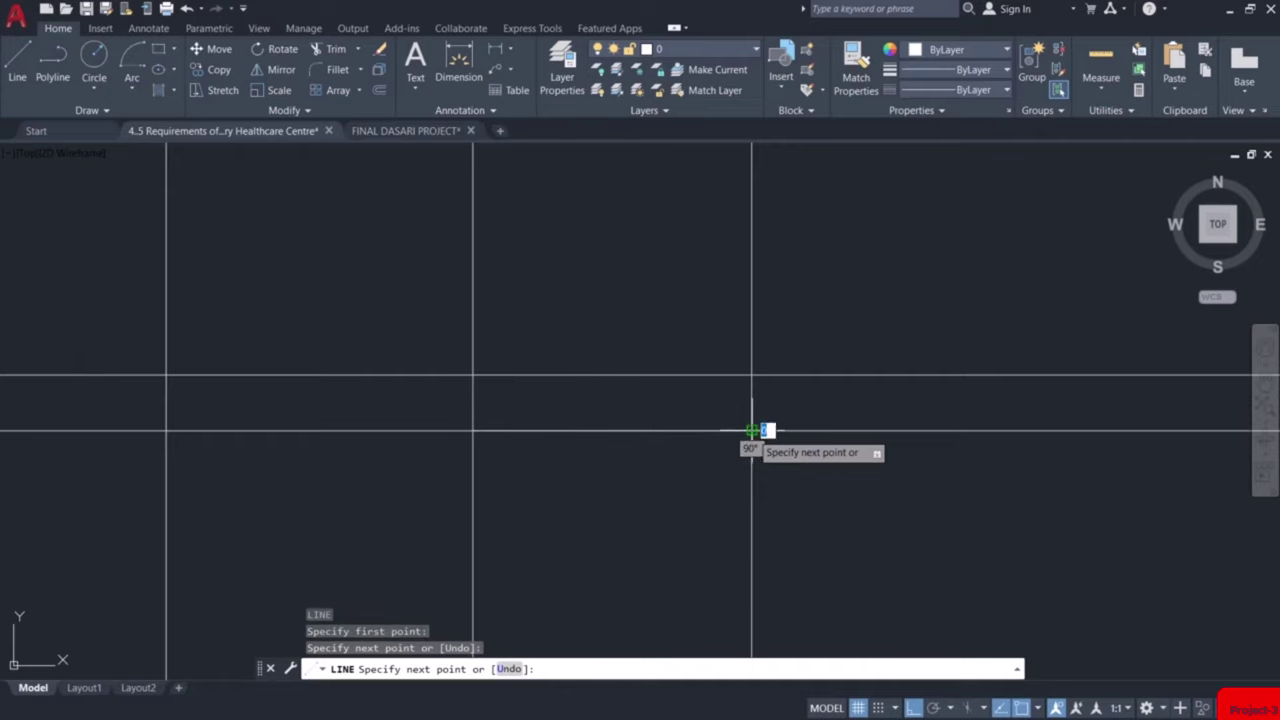
key("Return")
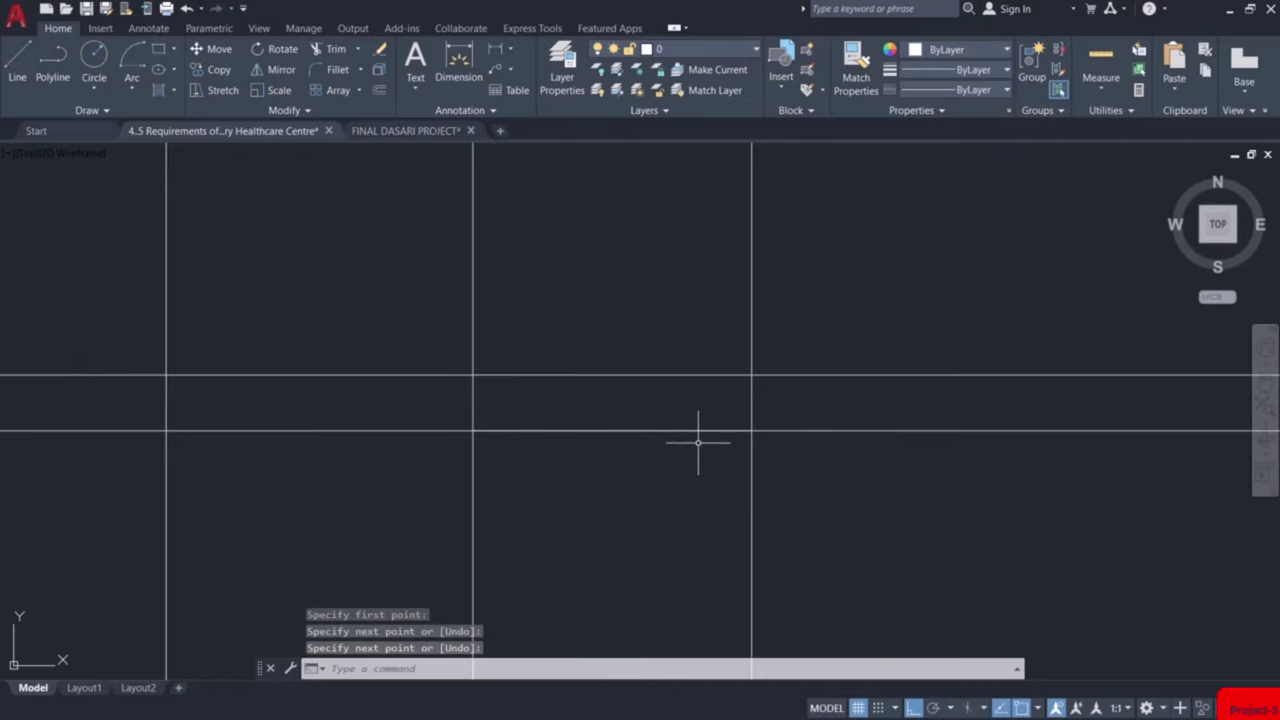
Offset the steps' base line upward three times at 0.15 spacing to form the risers
key("Return")
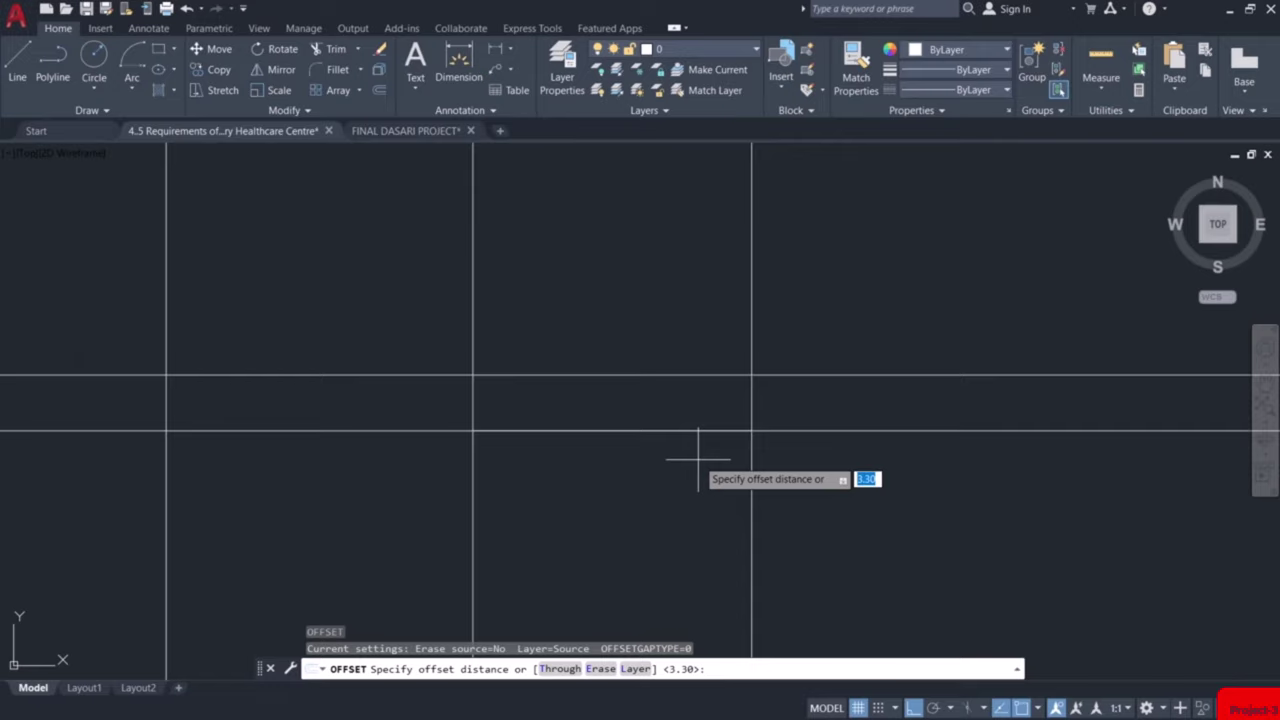
key("Return")
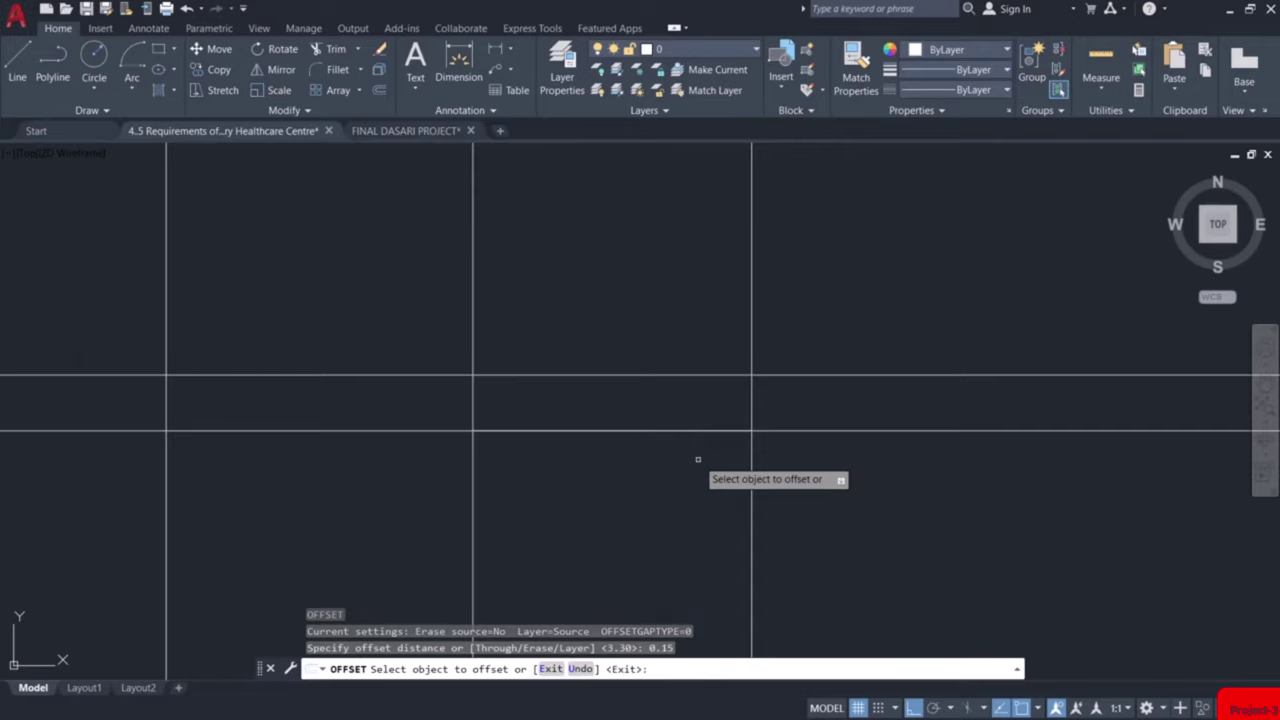
scroll(683, 430, "up", 2)
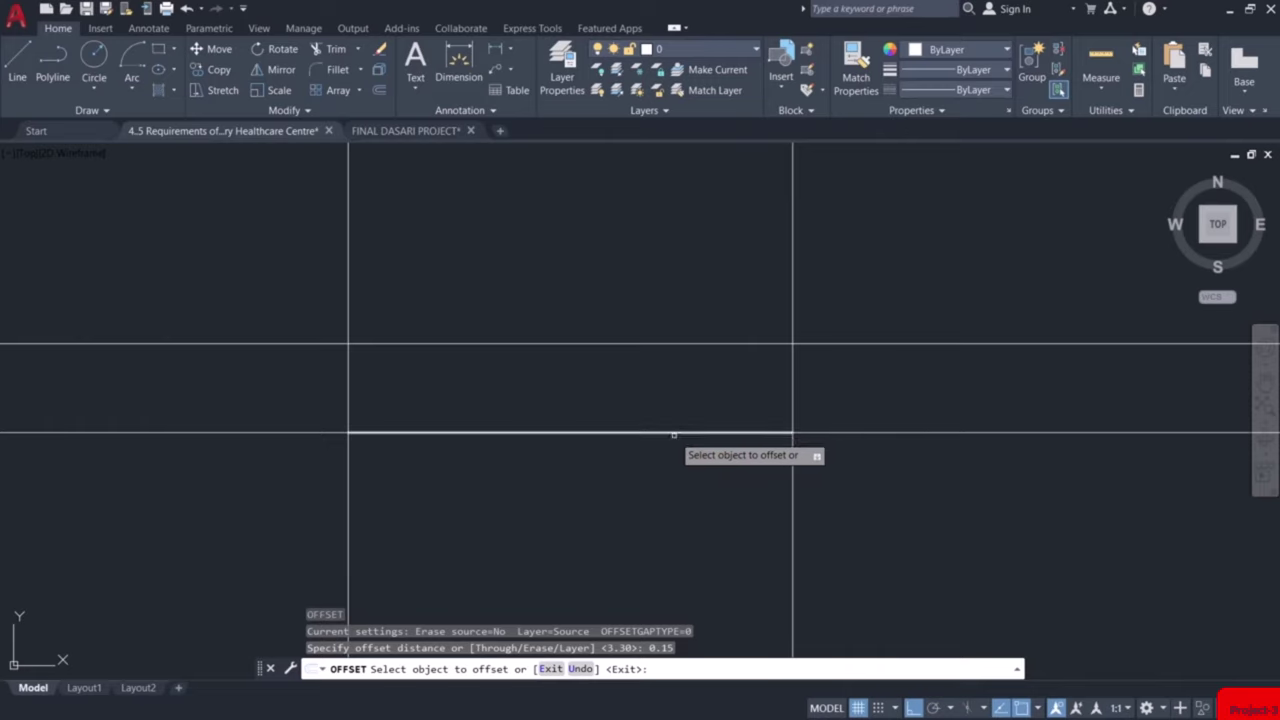
left_click(674, 433)
left_click(680, 390)
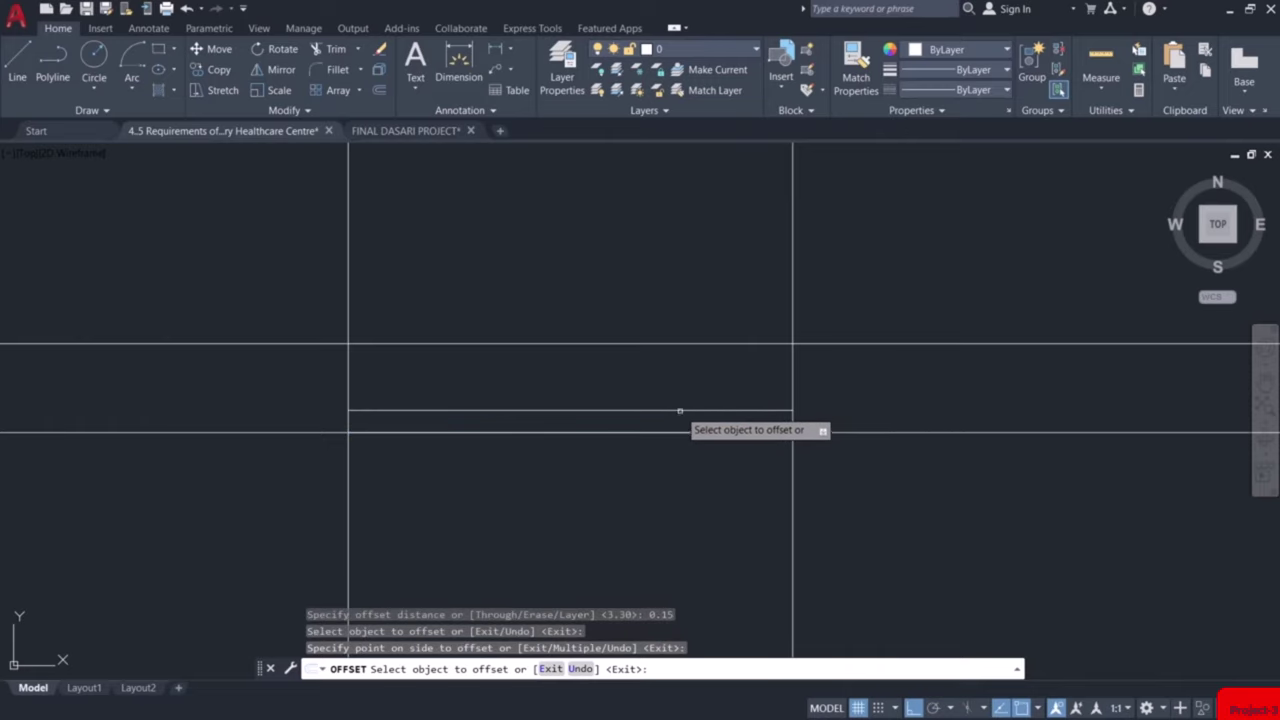
left_click(680, 410)
left_click(686, 375)
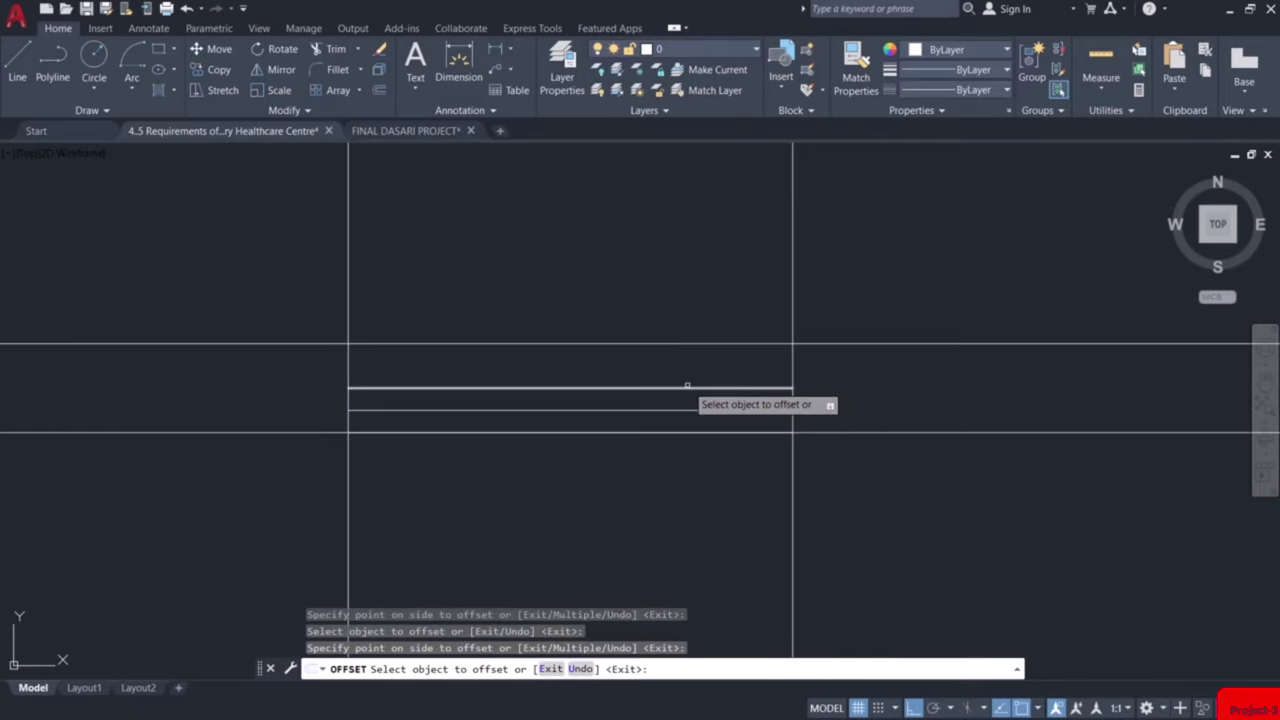
left_click(687, 386)
left_click(689, 358)
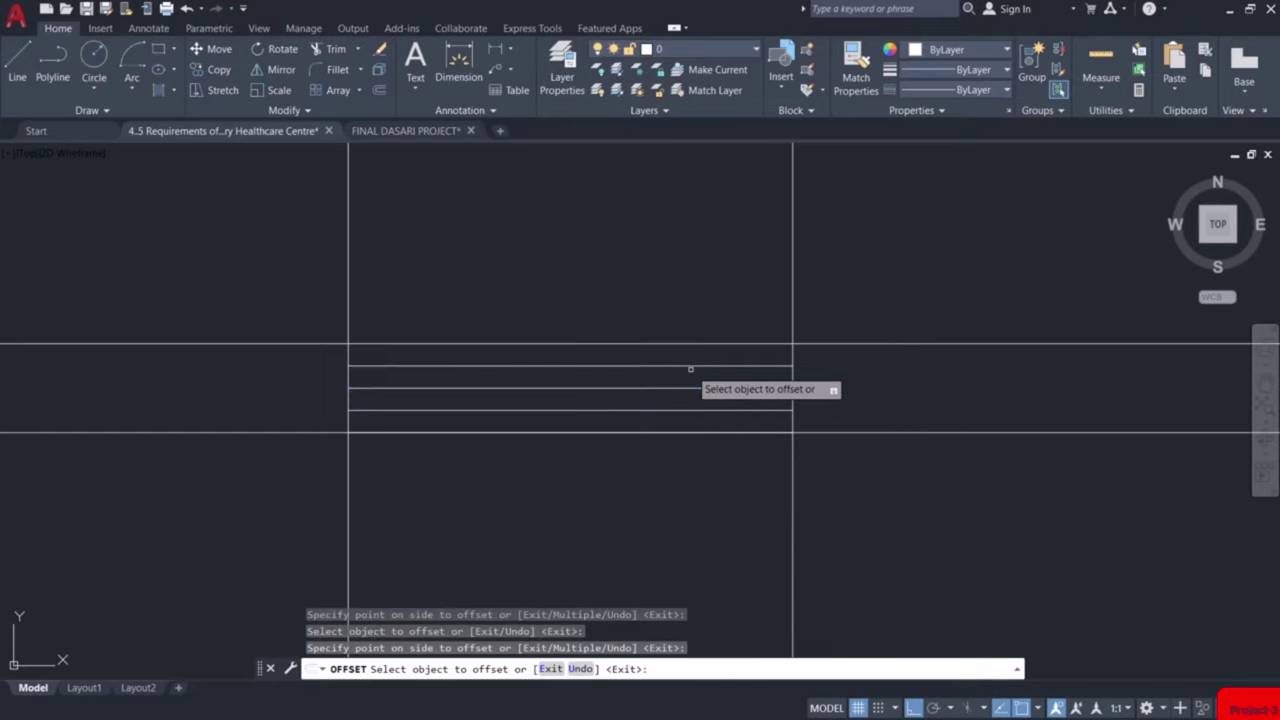
key("Escape")
Close both ends of the entrance steps with vertical lines from the ground line up to the plinth line
type("l")
key("Return")
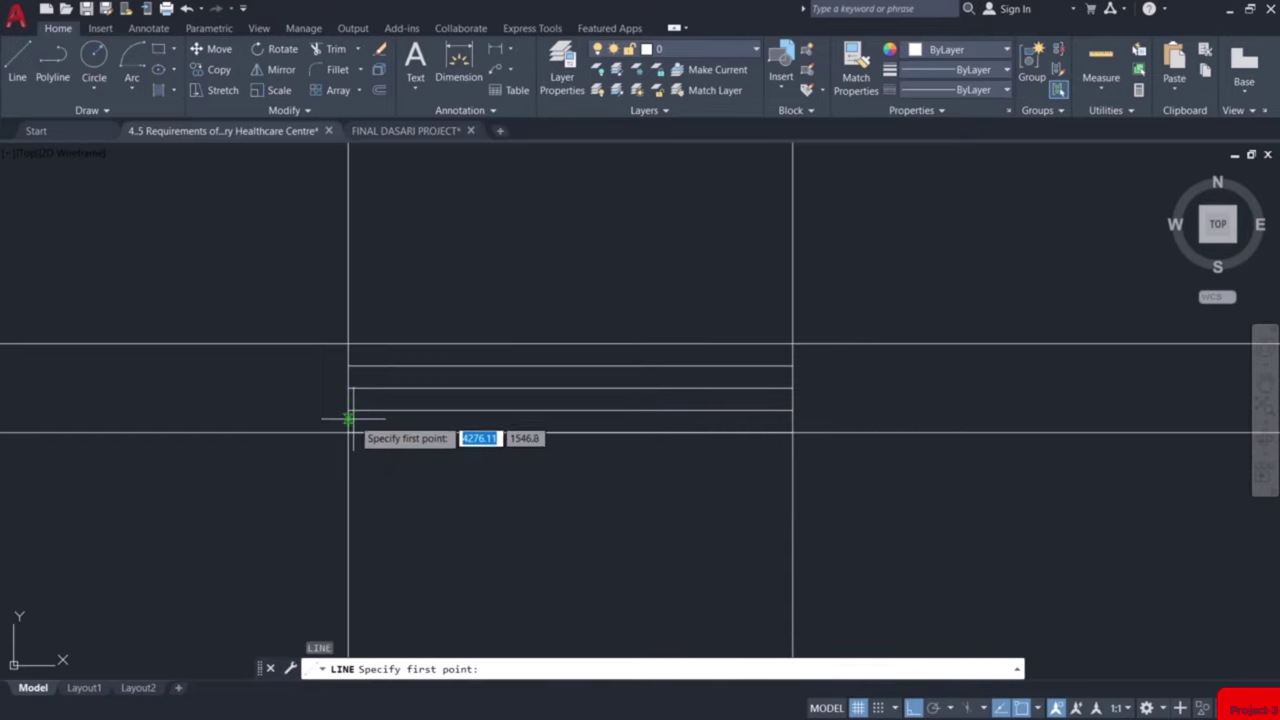
left_click(348, 432)
left_click(348, 345)
key("Return")
key("Return")
left_click(792, 432)
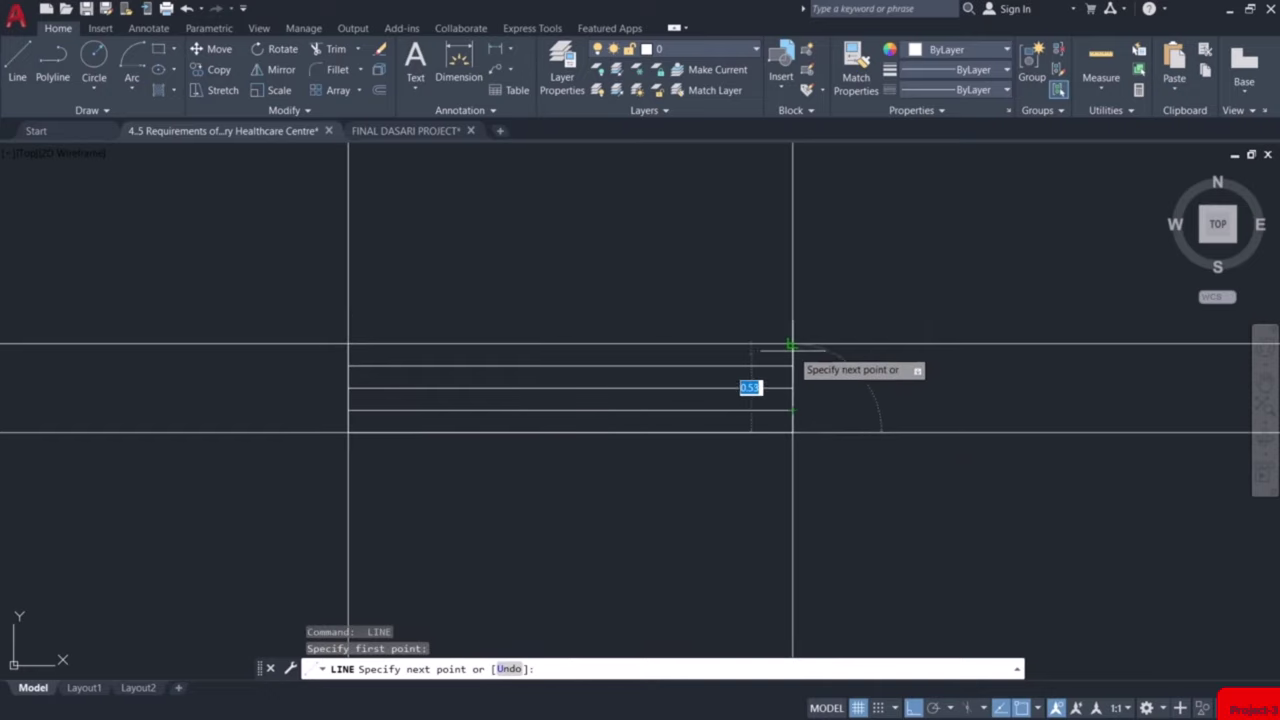
left_click(792, 345)
key("Return")
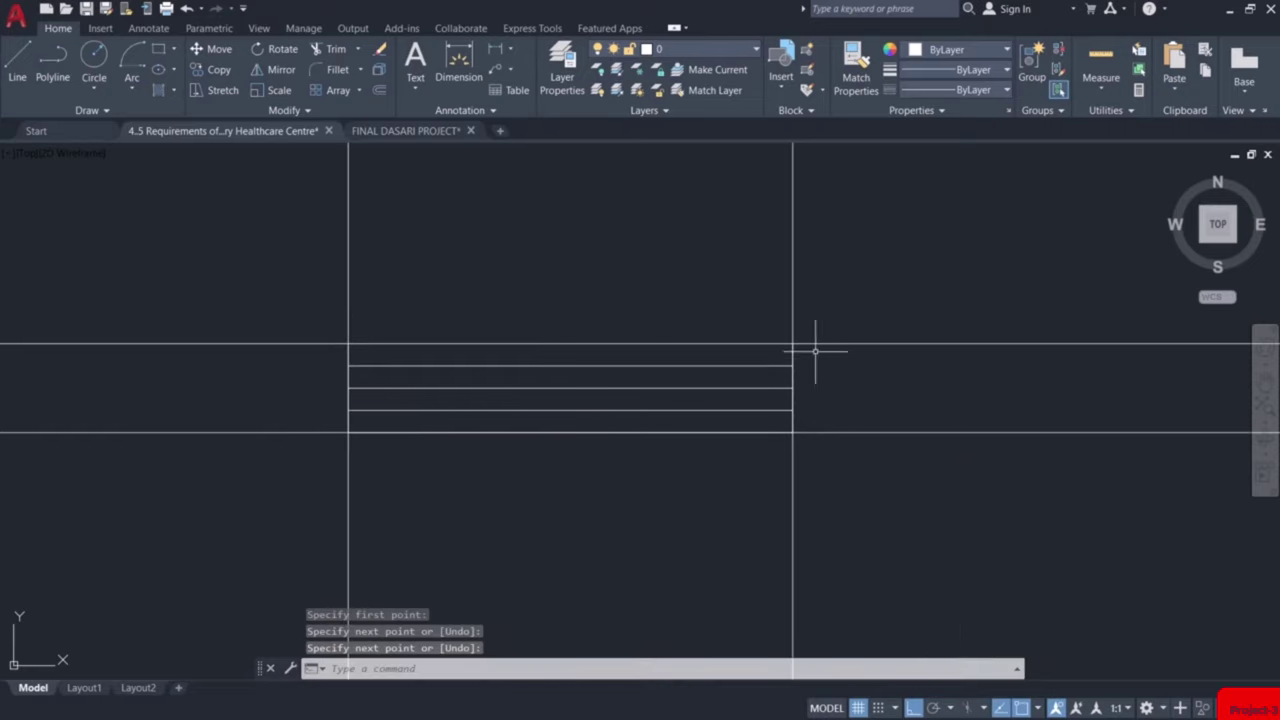
With Ortho off, draw the ramp's slope from the steps' upper west corner to its ground-level construction line intersection, and turn Ortho back on
left_click(913, 708)
middle_click_drag(634, 520, 988, 520)
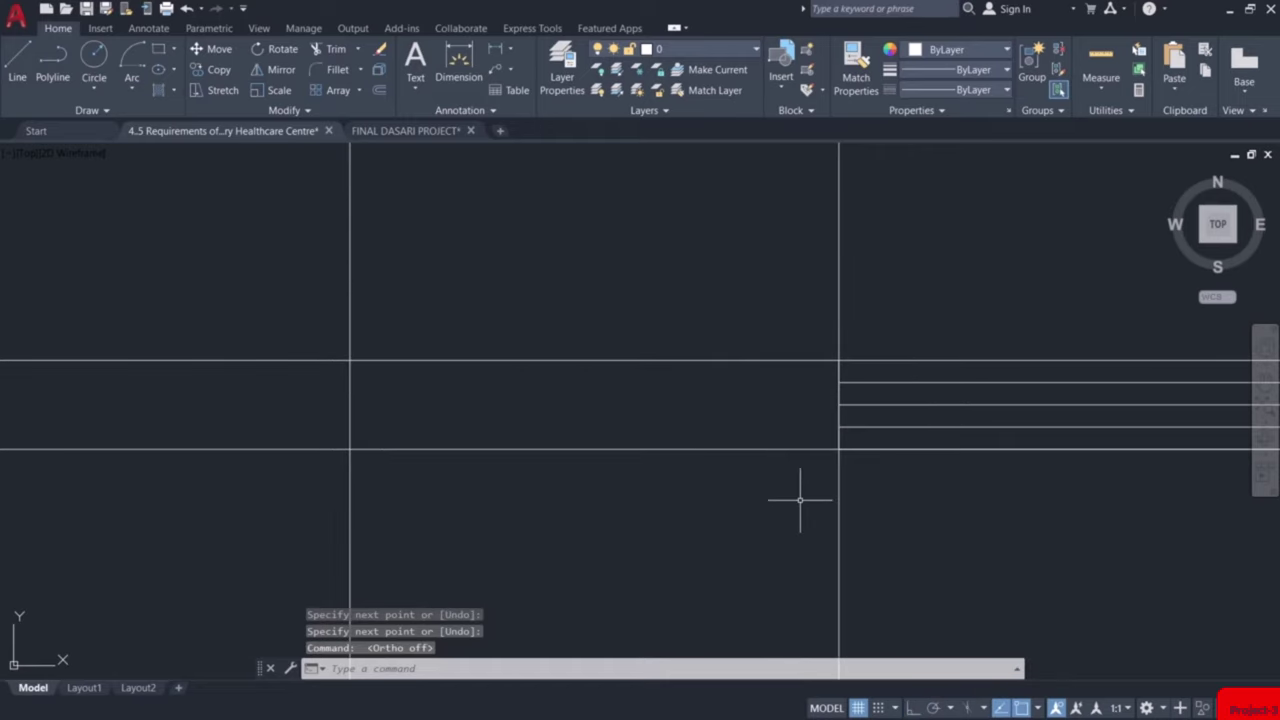
type("l")
key("Return")
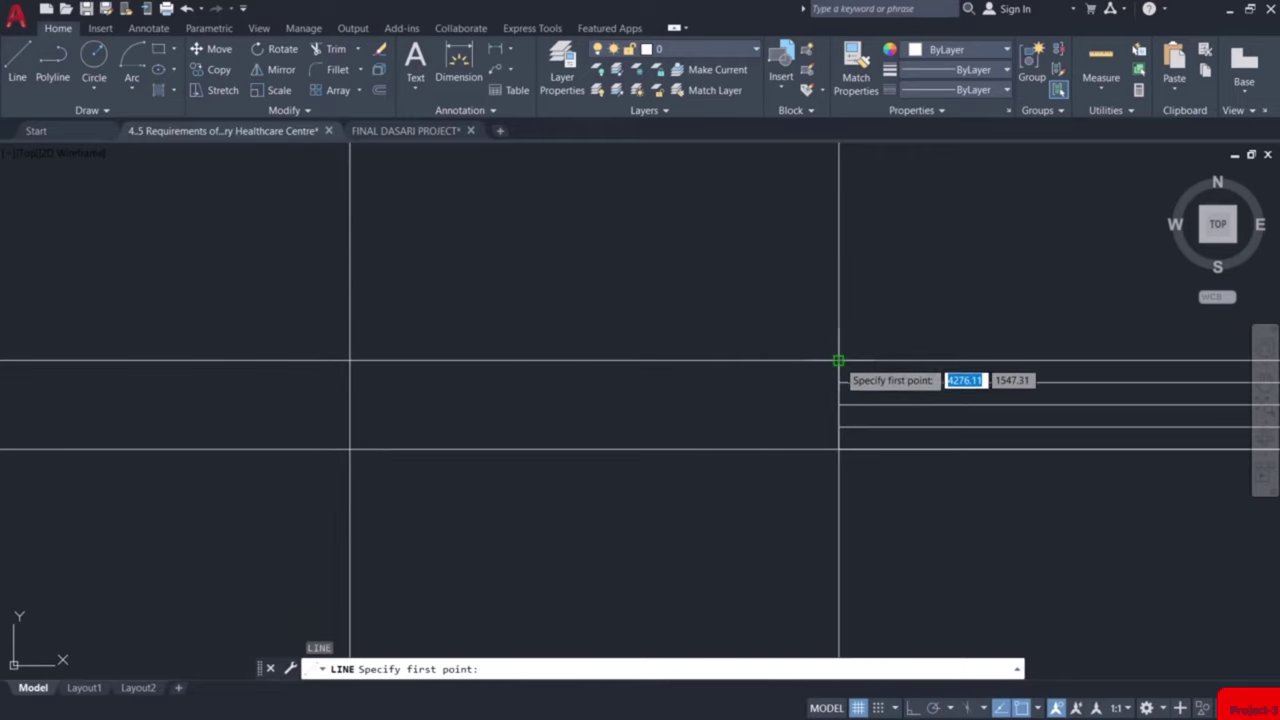
left_click(838, 360)
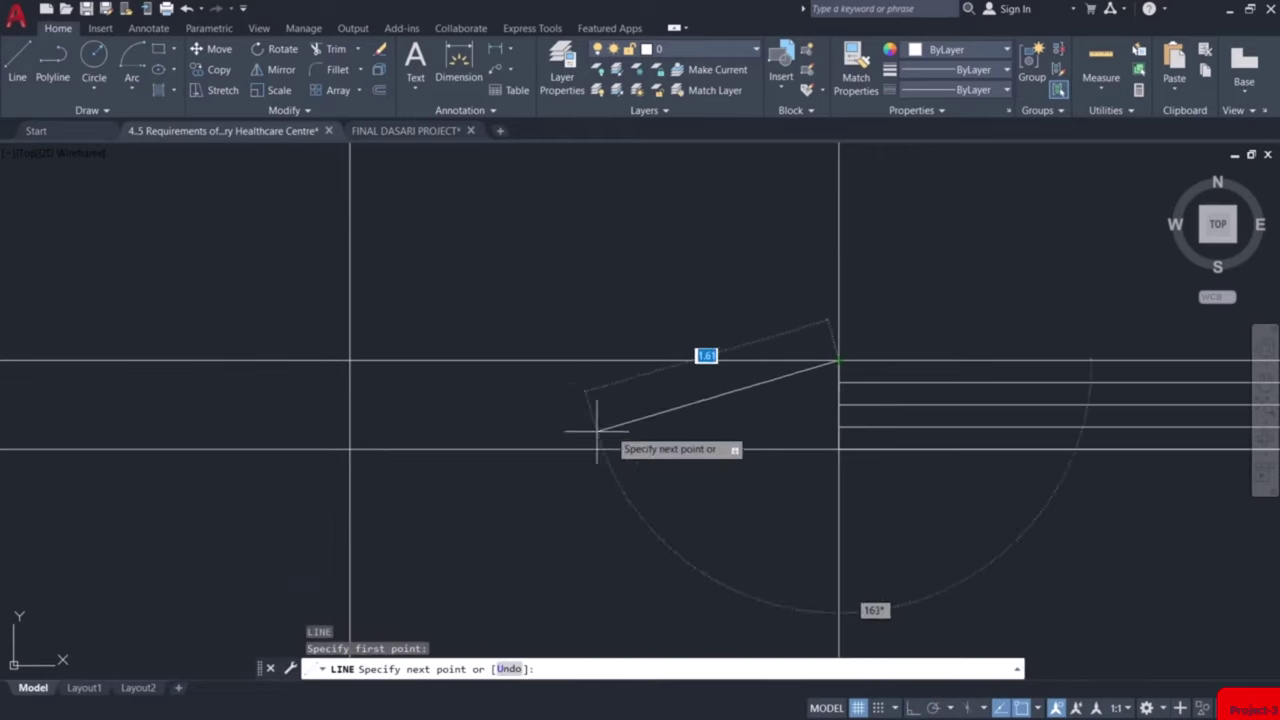
left_click(350, 449)
key("Escape")
scroll(654, 531, "up", 2)
scroll(513, 531, "down", 4)
scroll(513, 531, "down", 2)
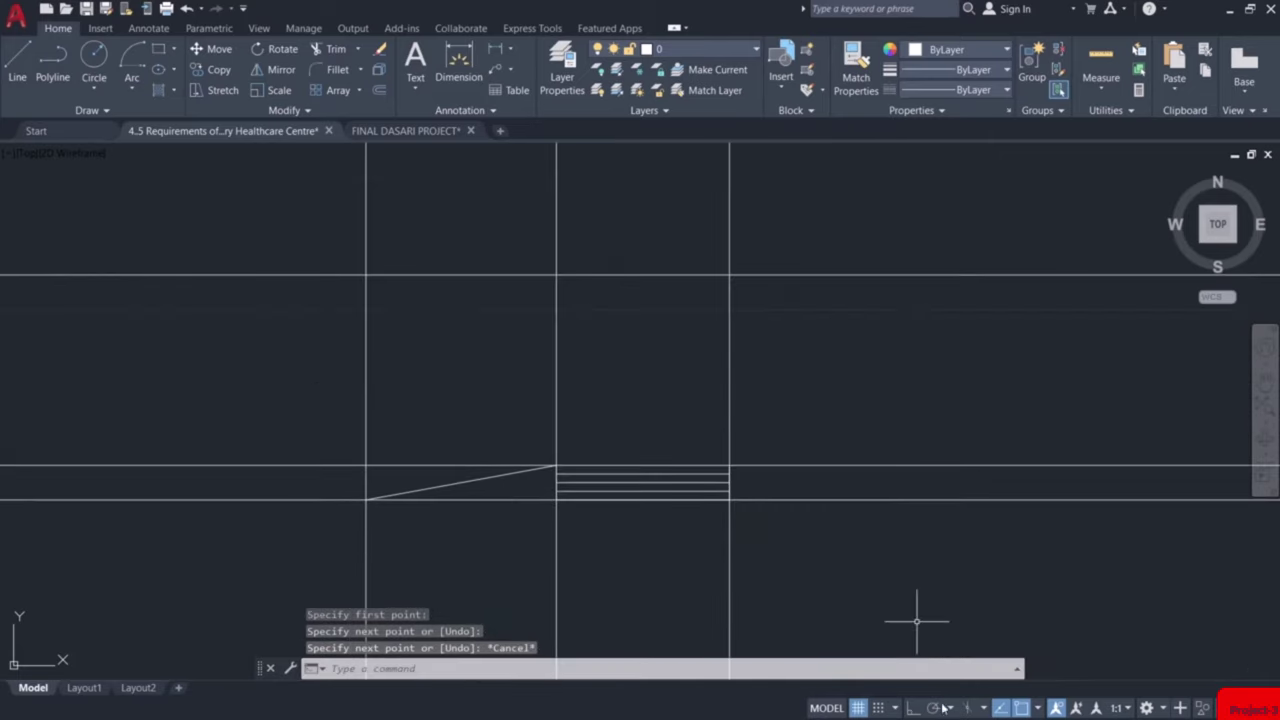
left_click(912, 708)
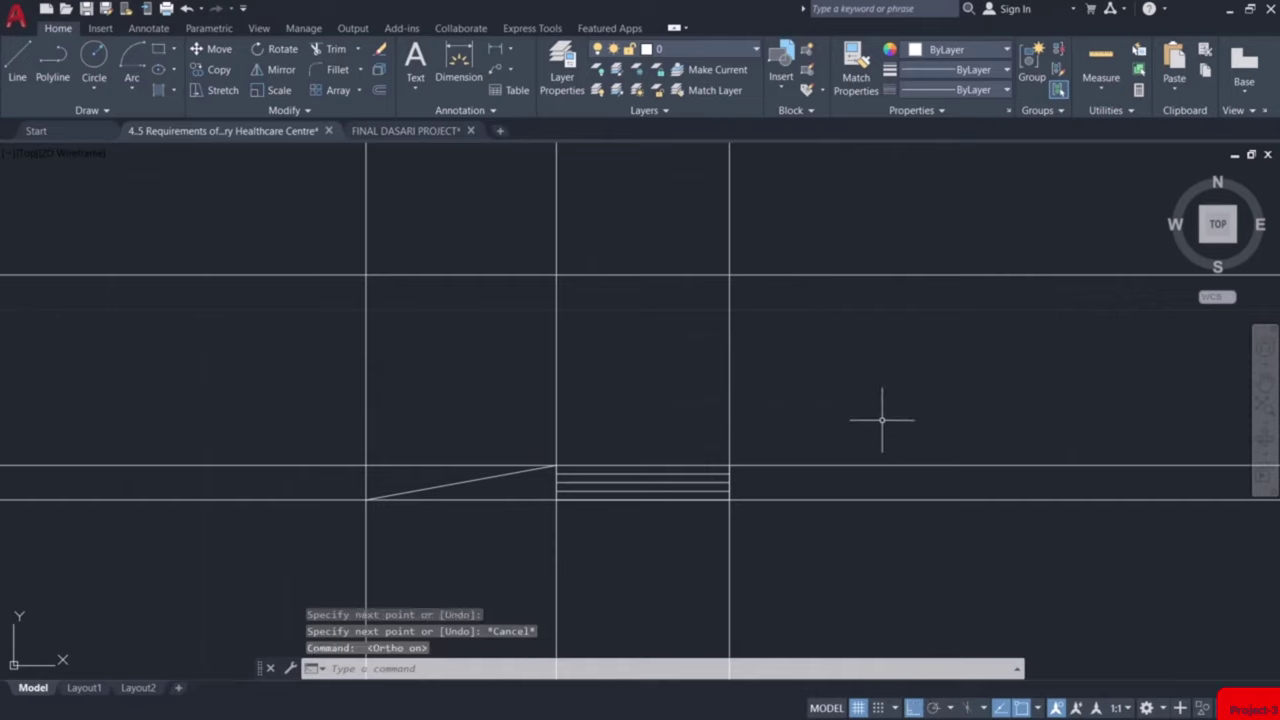
Delete the three vertical construction lines through the ramp and entrance steps
left_click(774, 190)
left_click(290, 208)
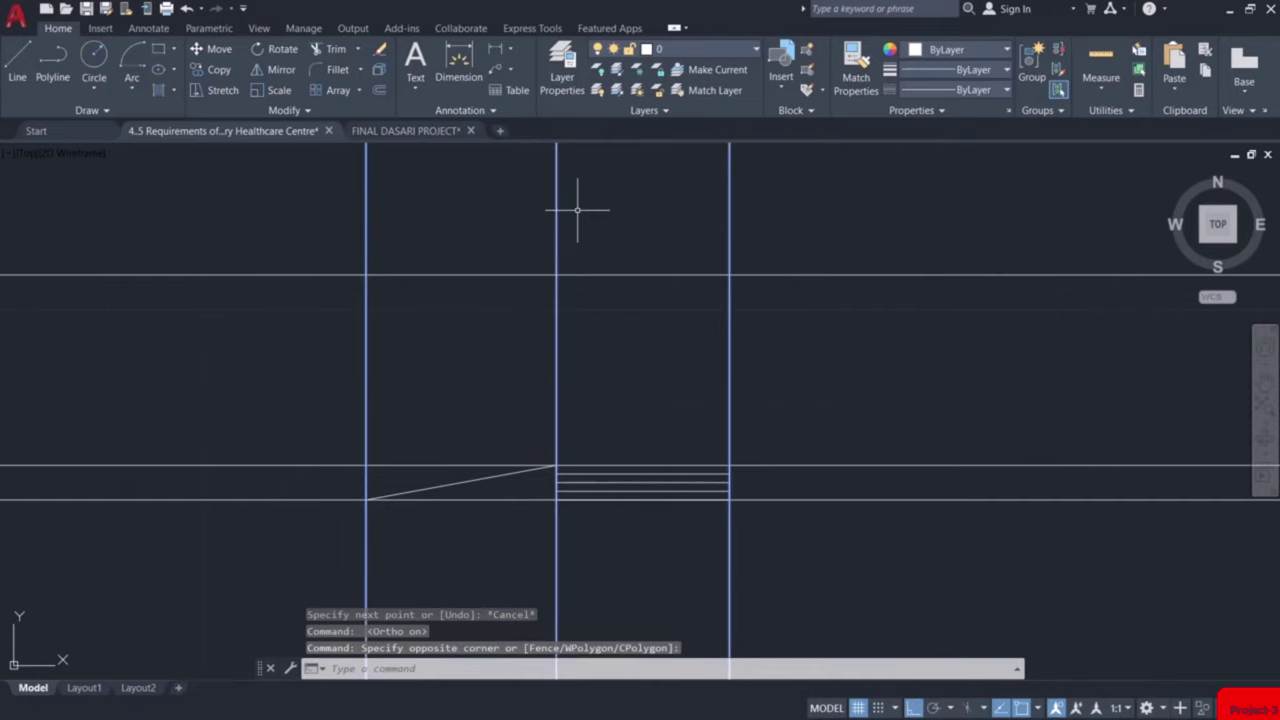
key("Delete")
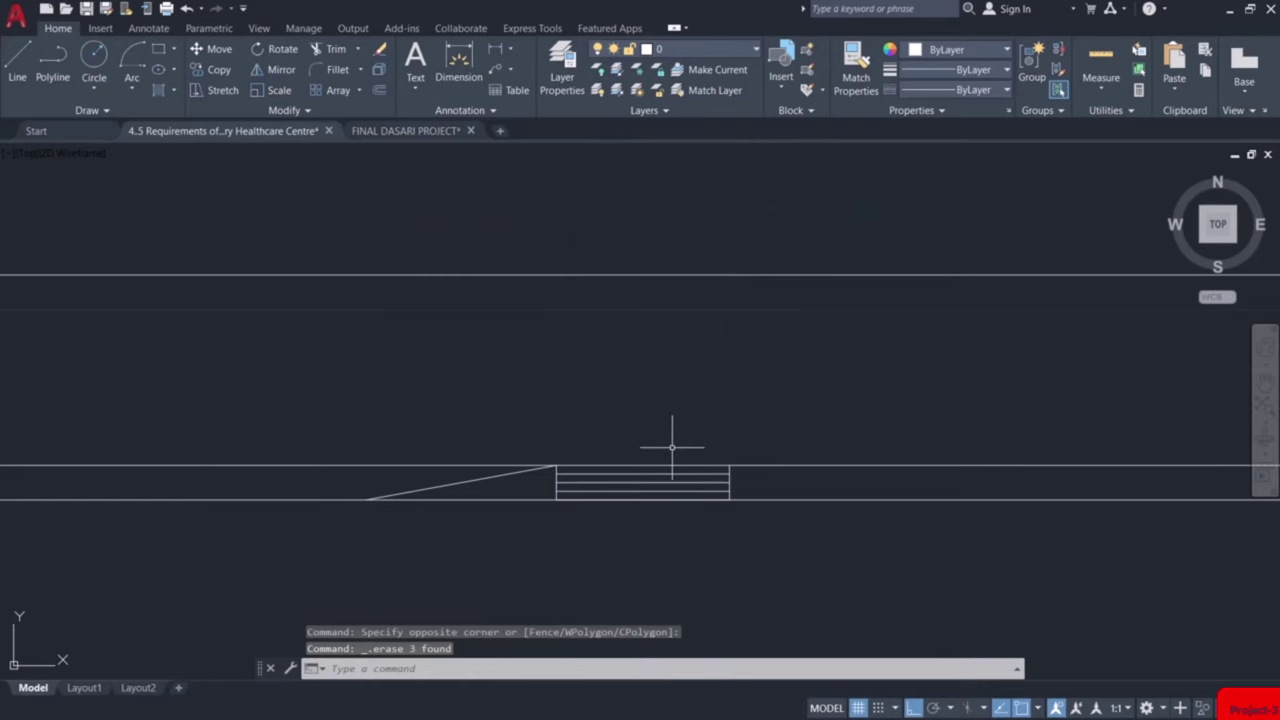
Draw the entrance door as a 3 by 2.1 rectangle standing on the steps, starting from their upper west corner
scroll(672, 447, "down", 3)
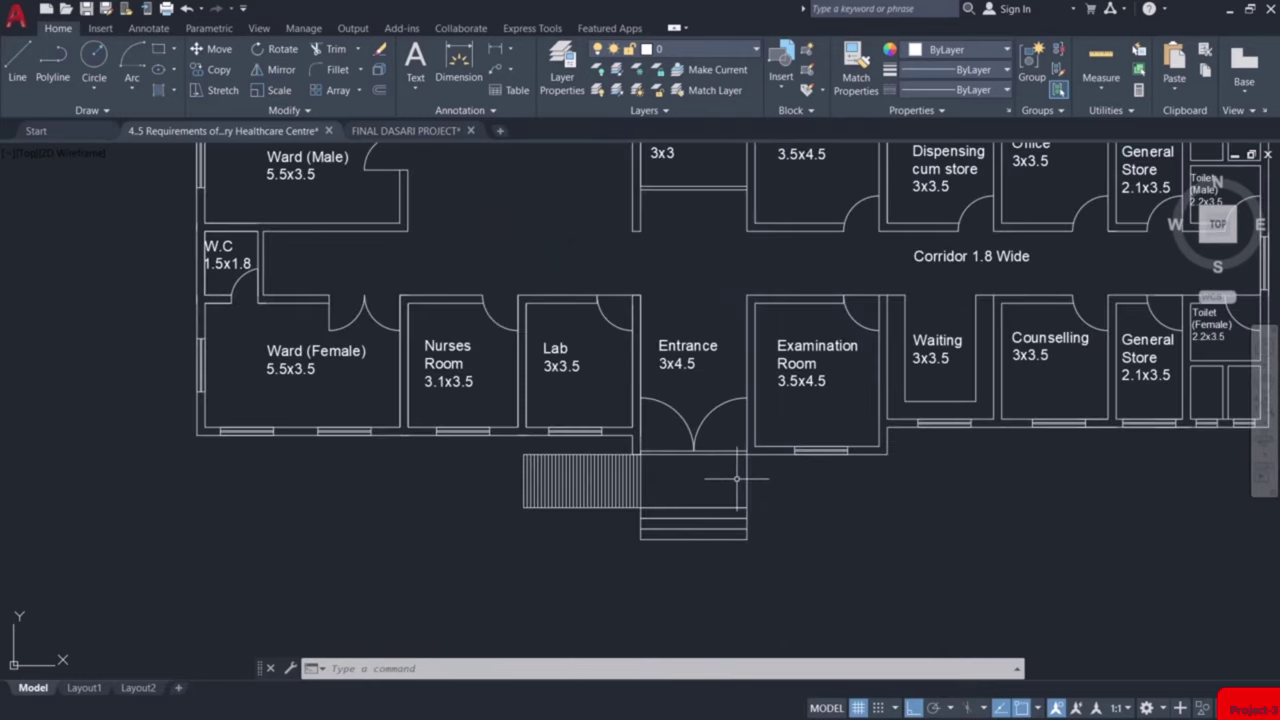
scroll(736, 478, "up", 3)
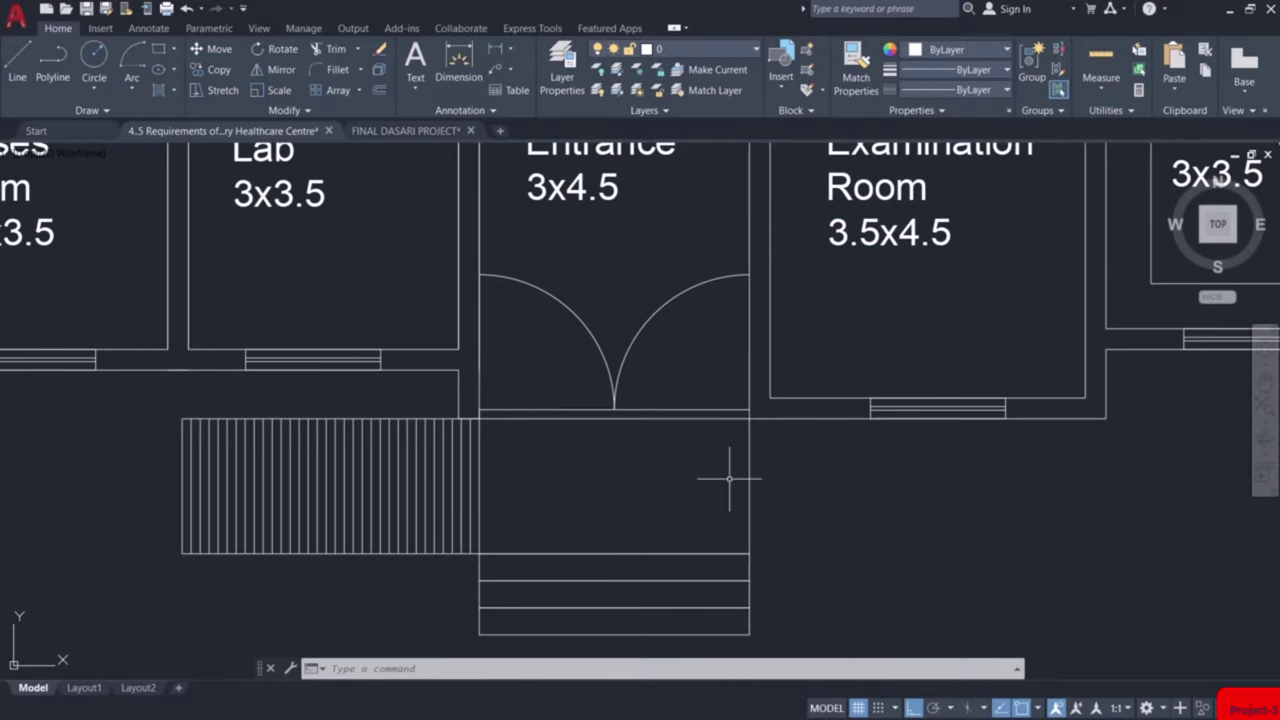
scroll(620, 460, "down", 5)
middle_click_drag(608, 286, 576, 508)
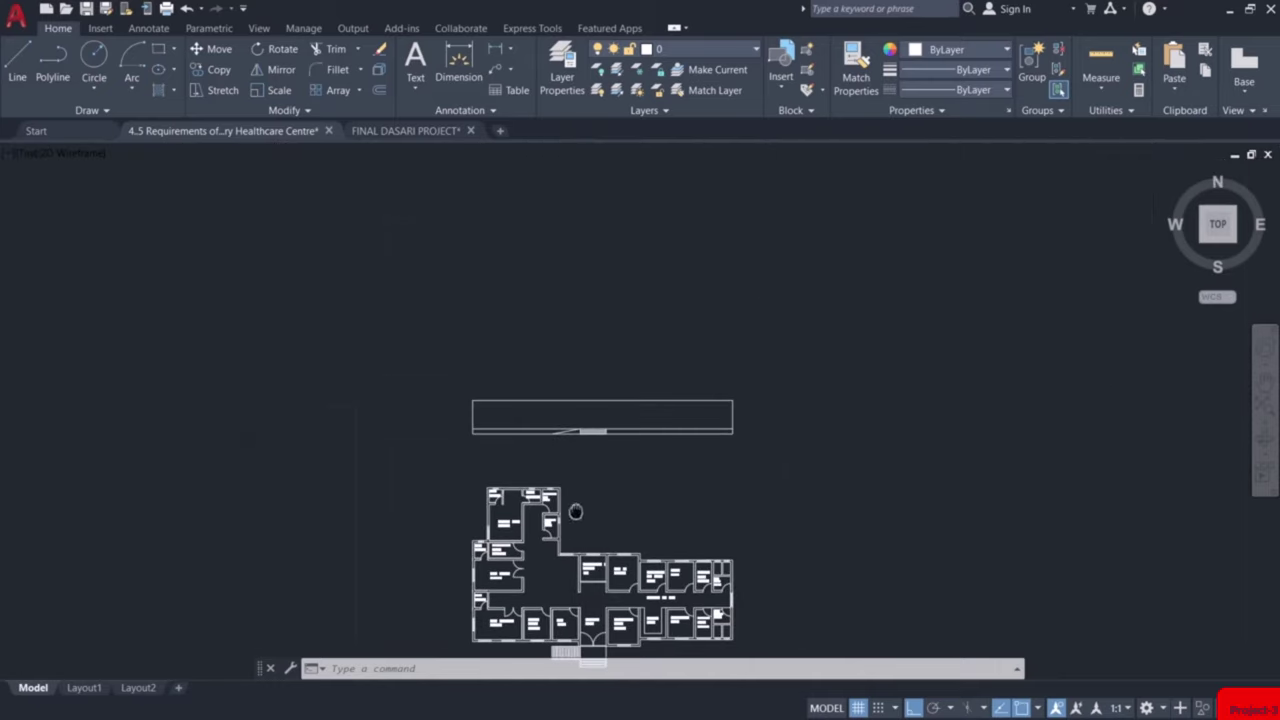
scroll(589, 416, "up", 5)
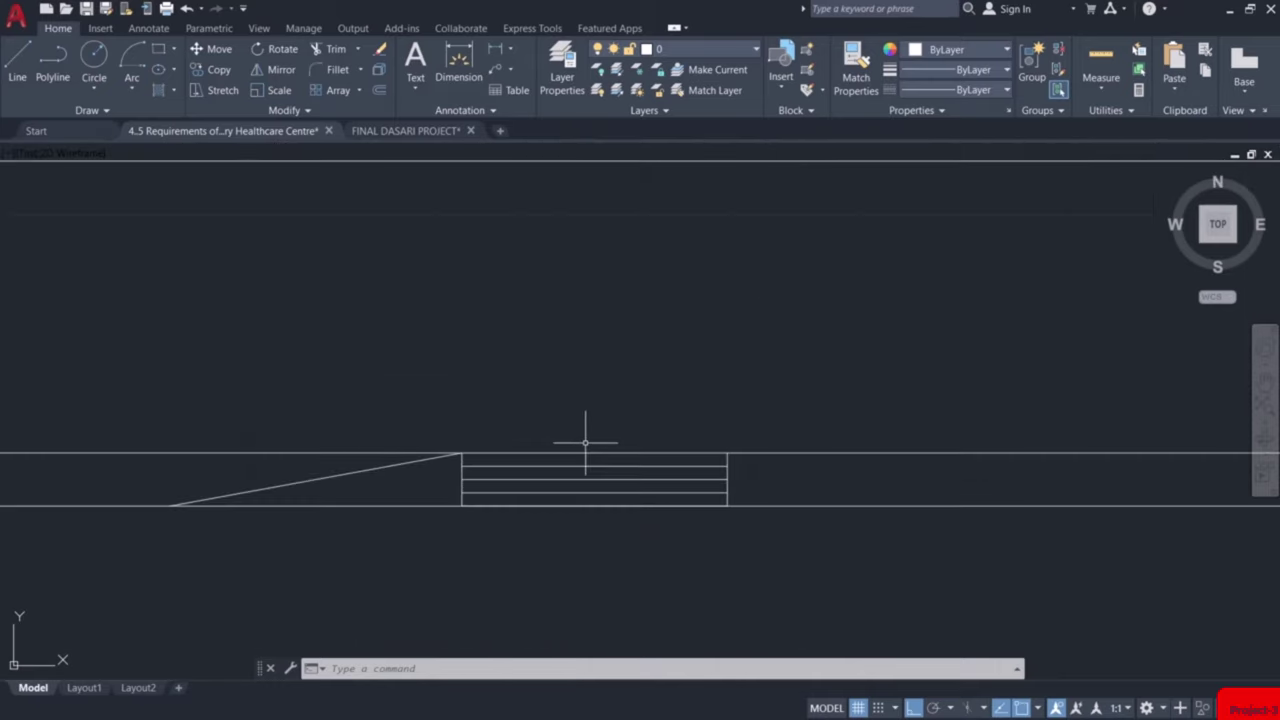
type("c")
key("Return")
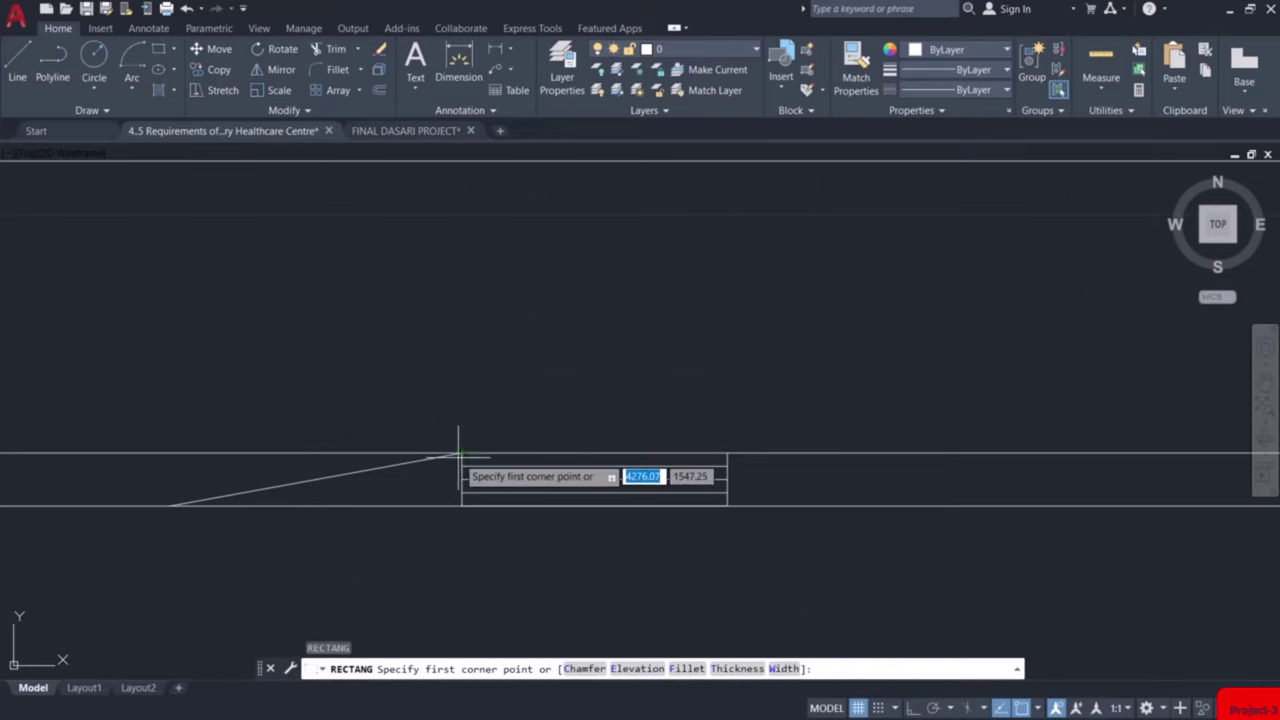
left_click(462, 453)
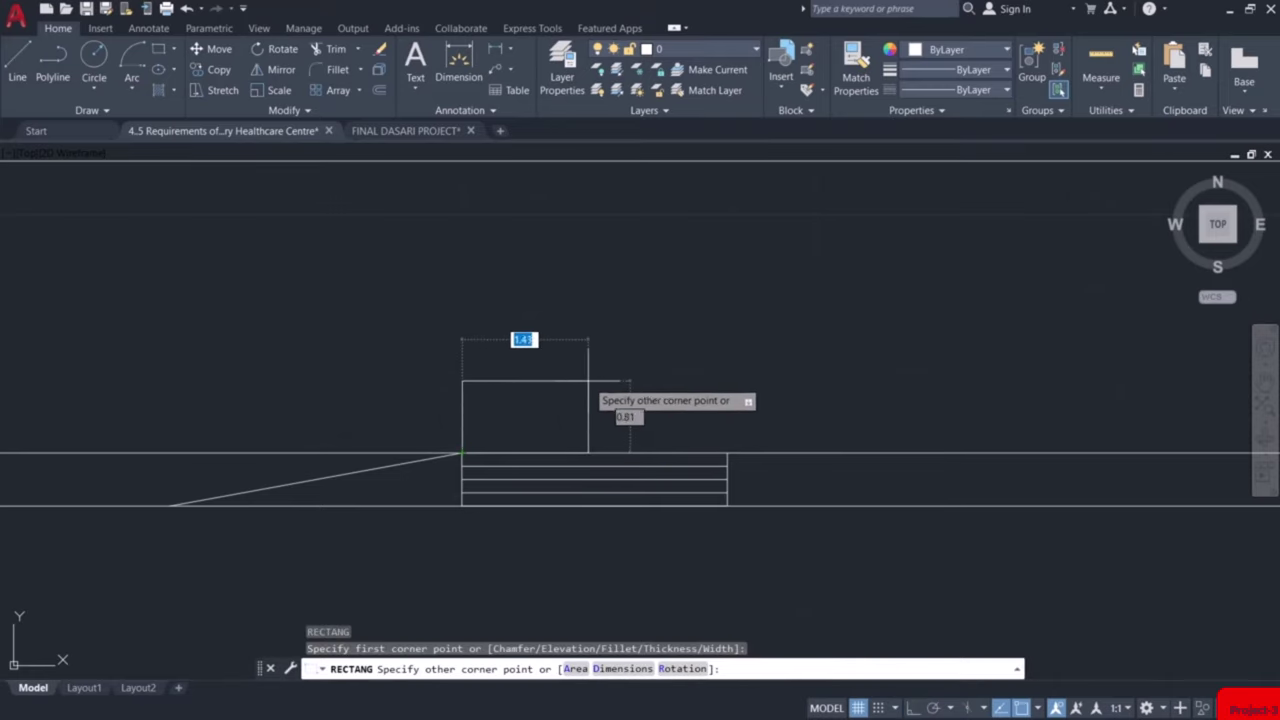
type("d")
key("Return")
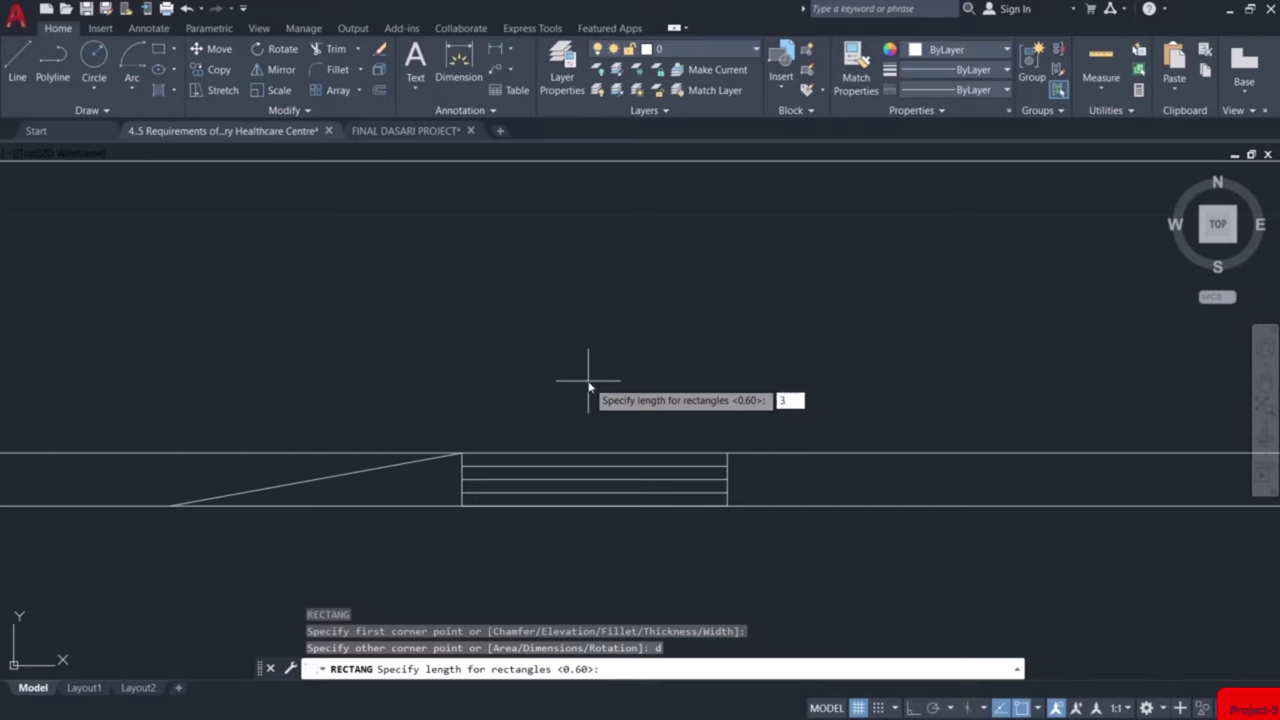
key("Return")
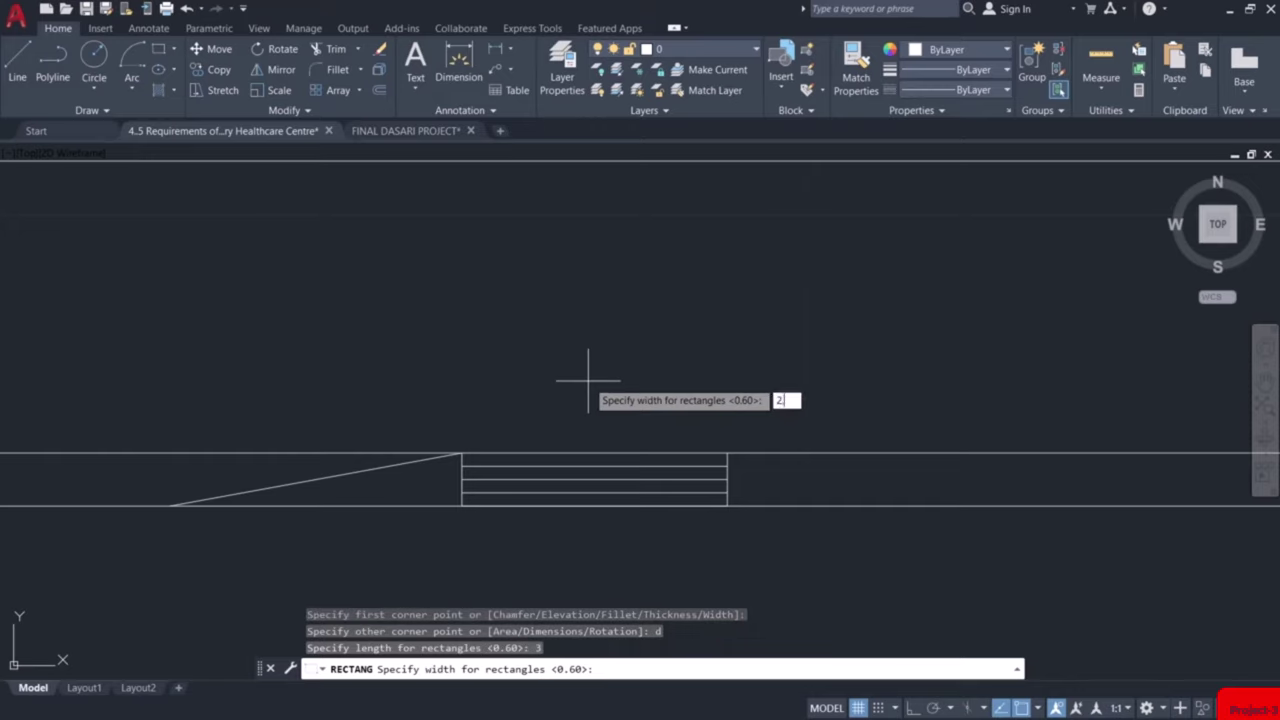
type("2.1")
key("Return")
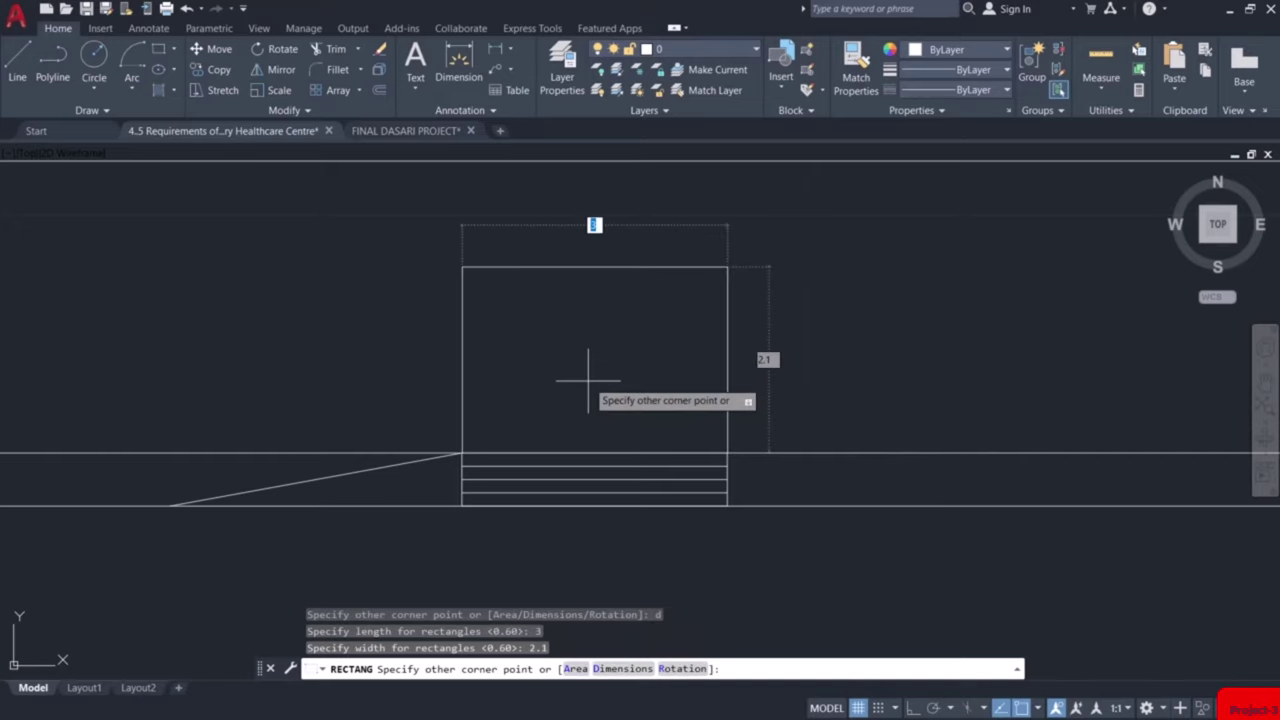
left_click(770, 331)
Split the entrance door into two leaves with a vertical line between the midpoints of its lower and upper edges
scroll(604, 419, "up", 2)
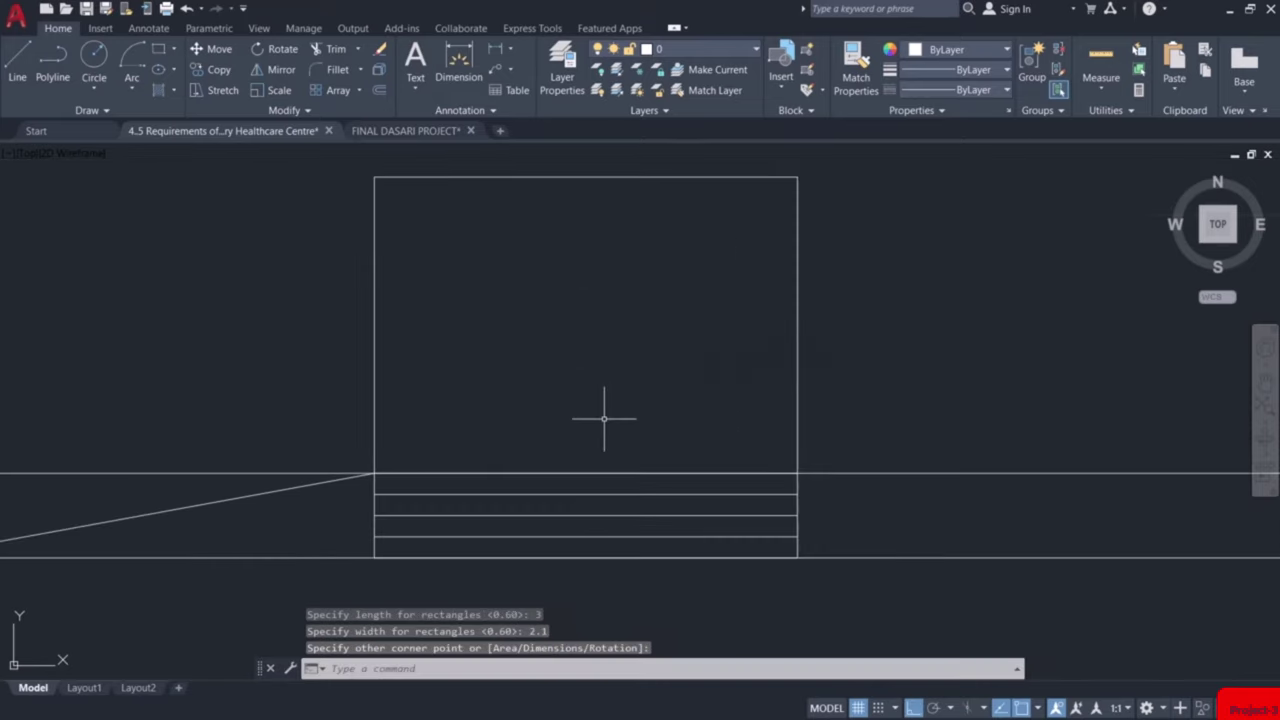
key("l")
key("Return")
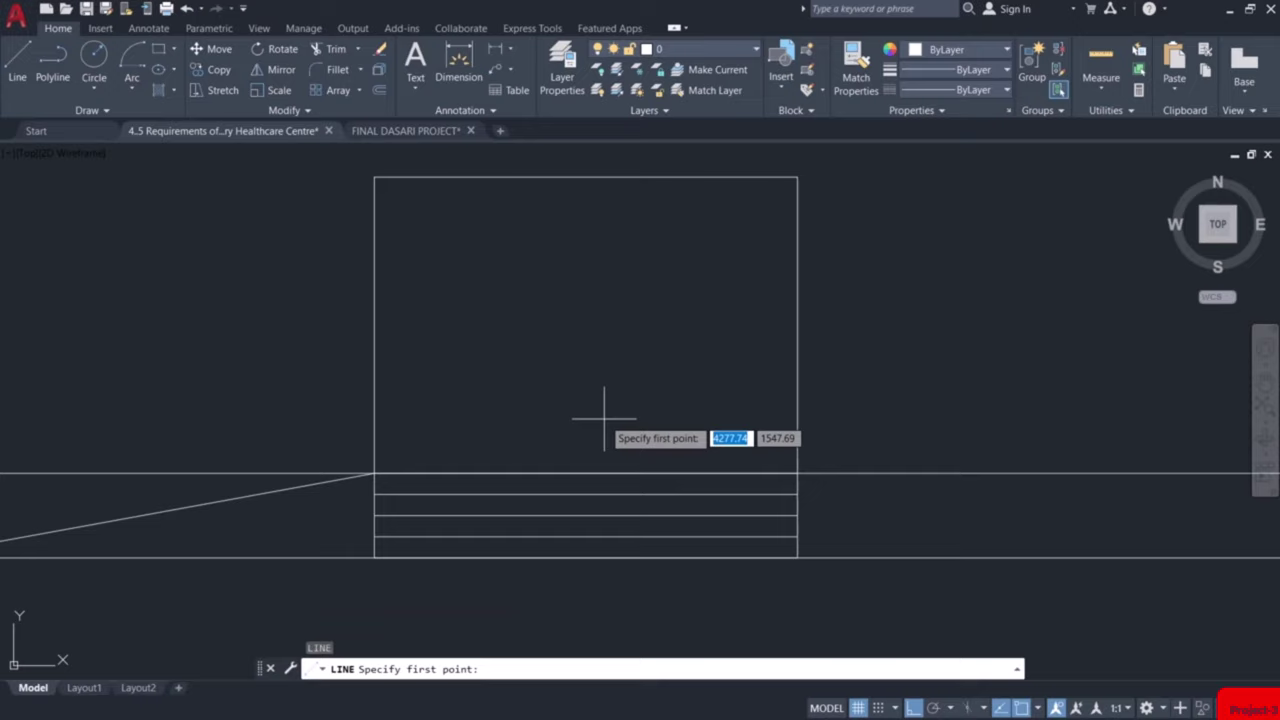
left_click(586, 472)
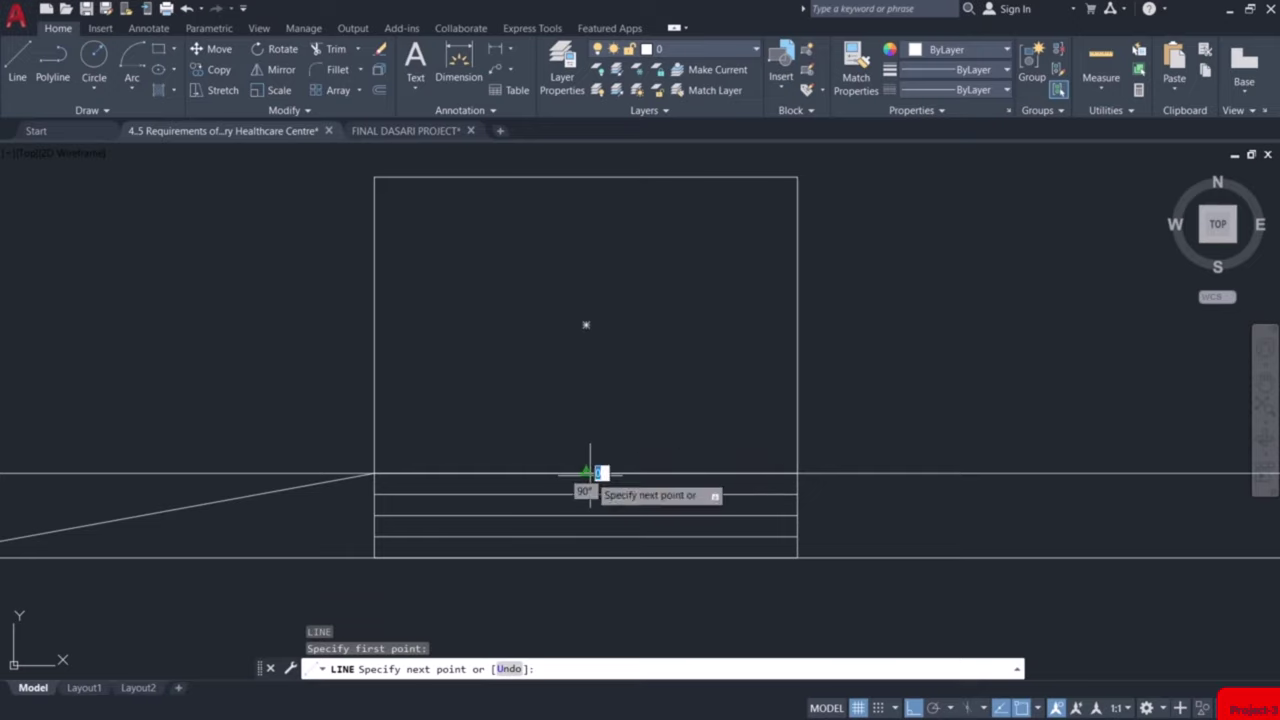
left_click(586, 177)
key("Escape")
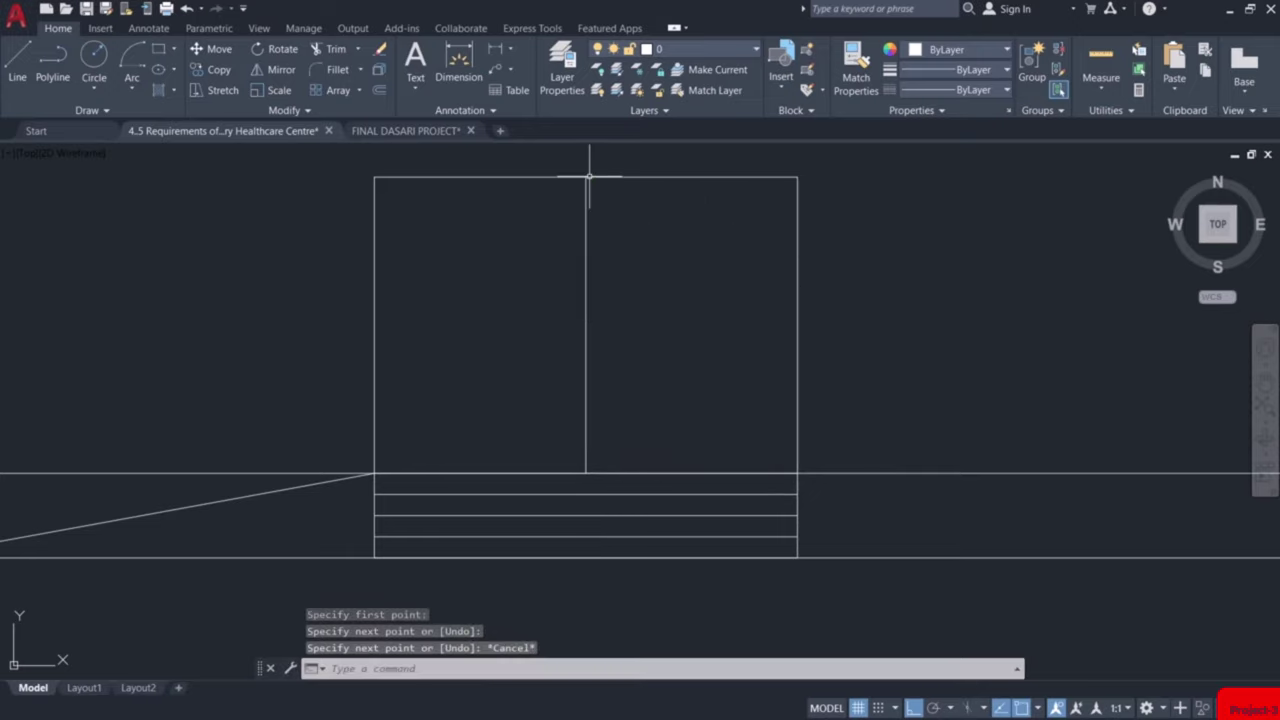
Draw a rectangle over the west door leaf, from the door's upper west corner to the foot of the centre line
type("rec")
key("Return")
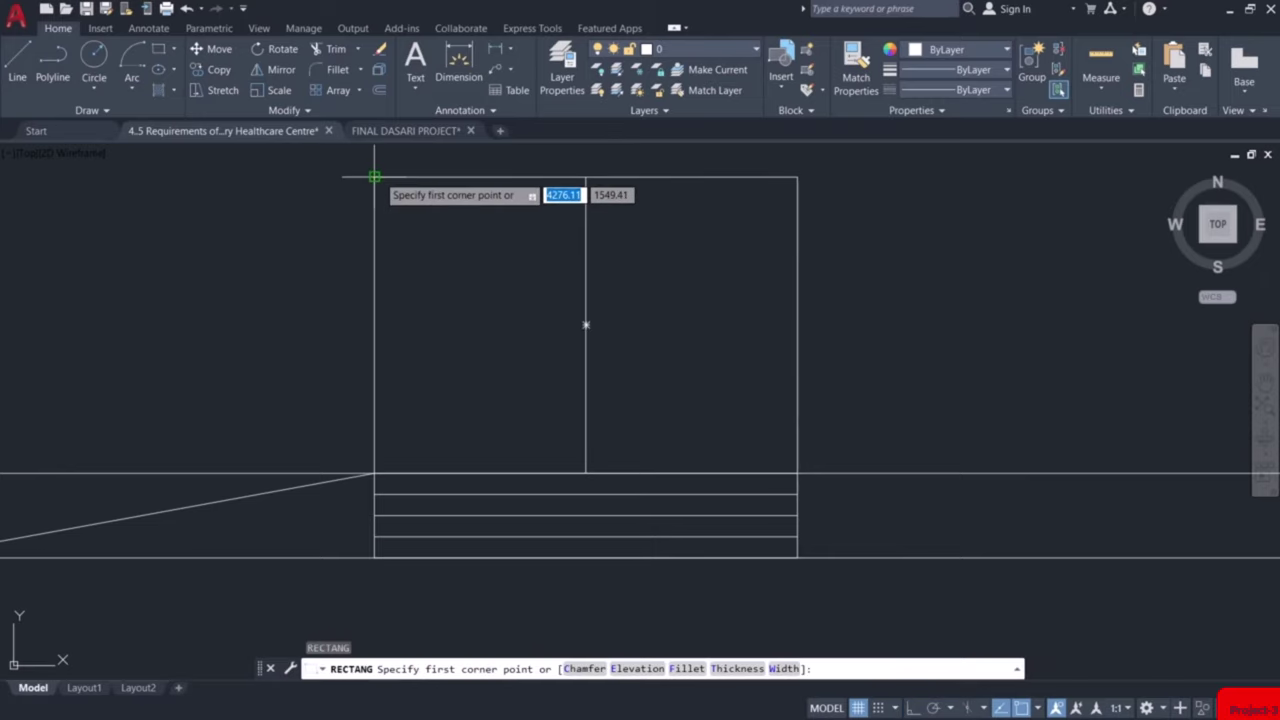
left_click(374, 177)
left_click(586, 472)
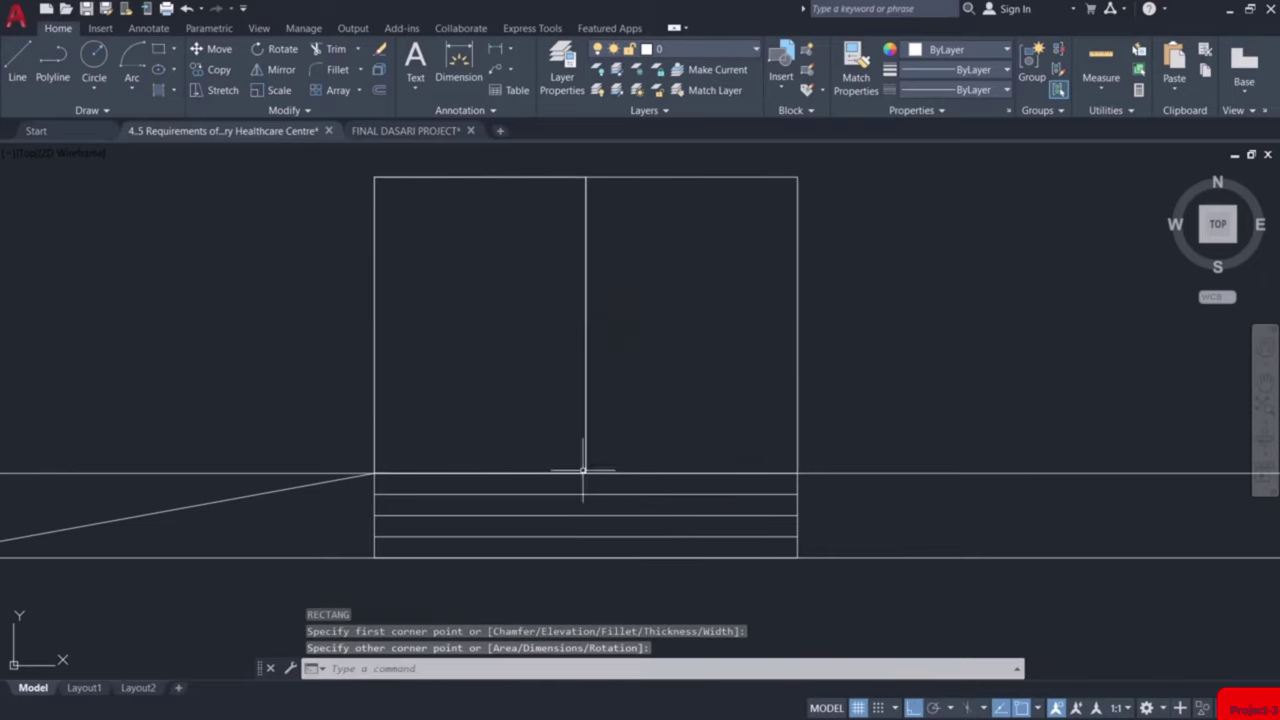
Draw a rectangle over the east door leaf, from the head of the centre line to the door's lower east corner
key("Return")
key("Return")
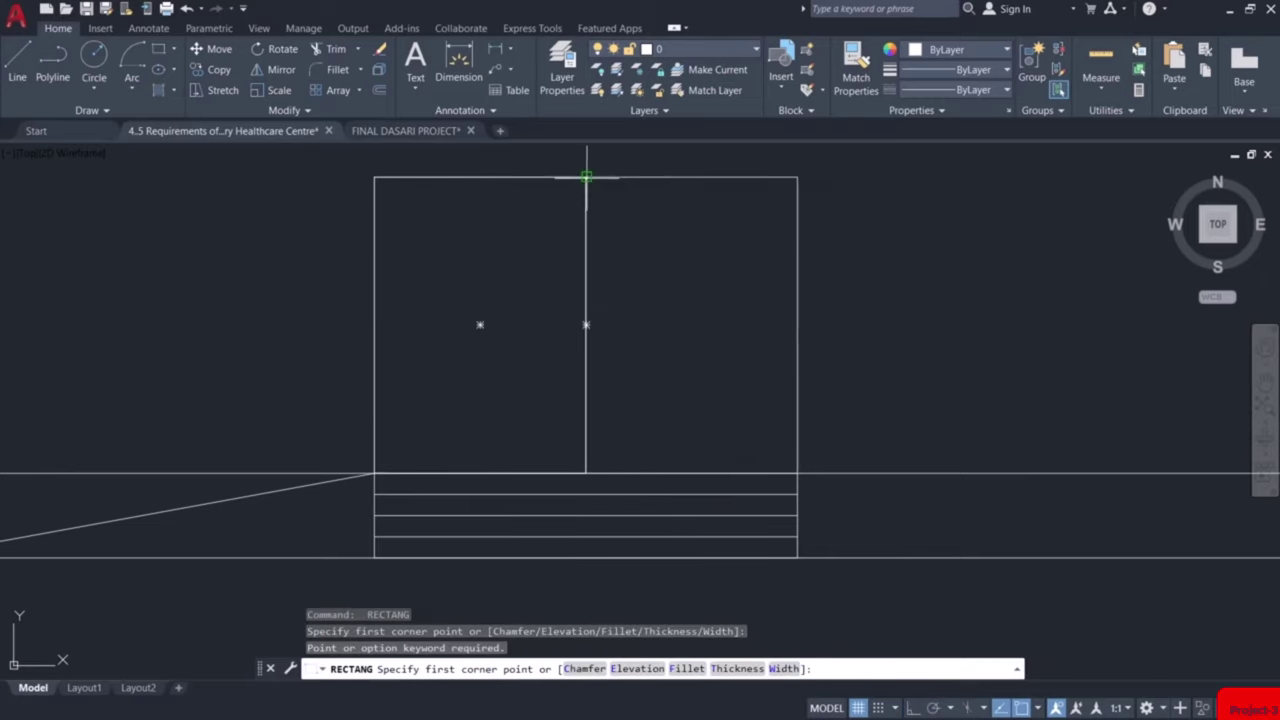
left_click(586, 177)
left_click(797, 472)
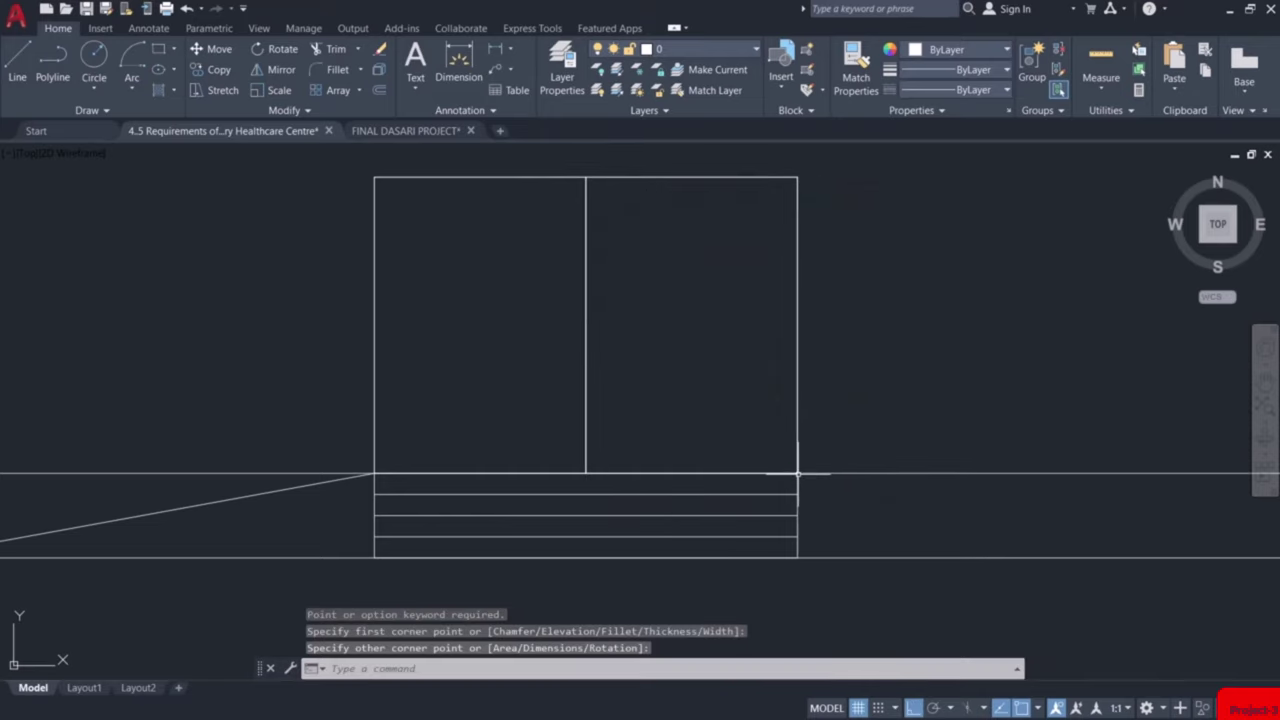
key("Escape")
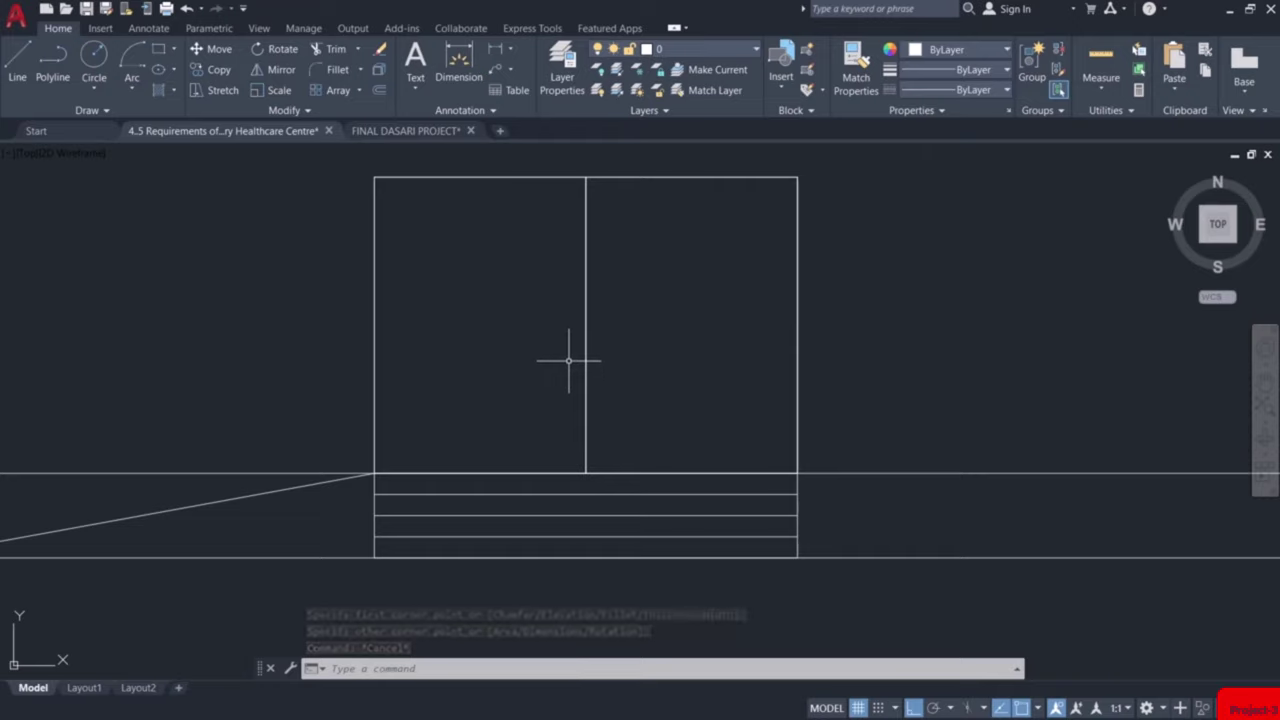
Offset the rectangles of both door leaves inward by 0.08 to form the leaf frames
type("o")
key("Return")
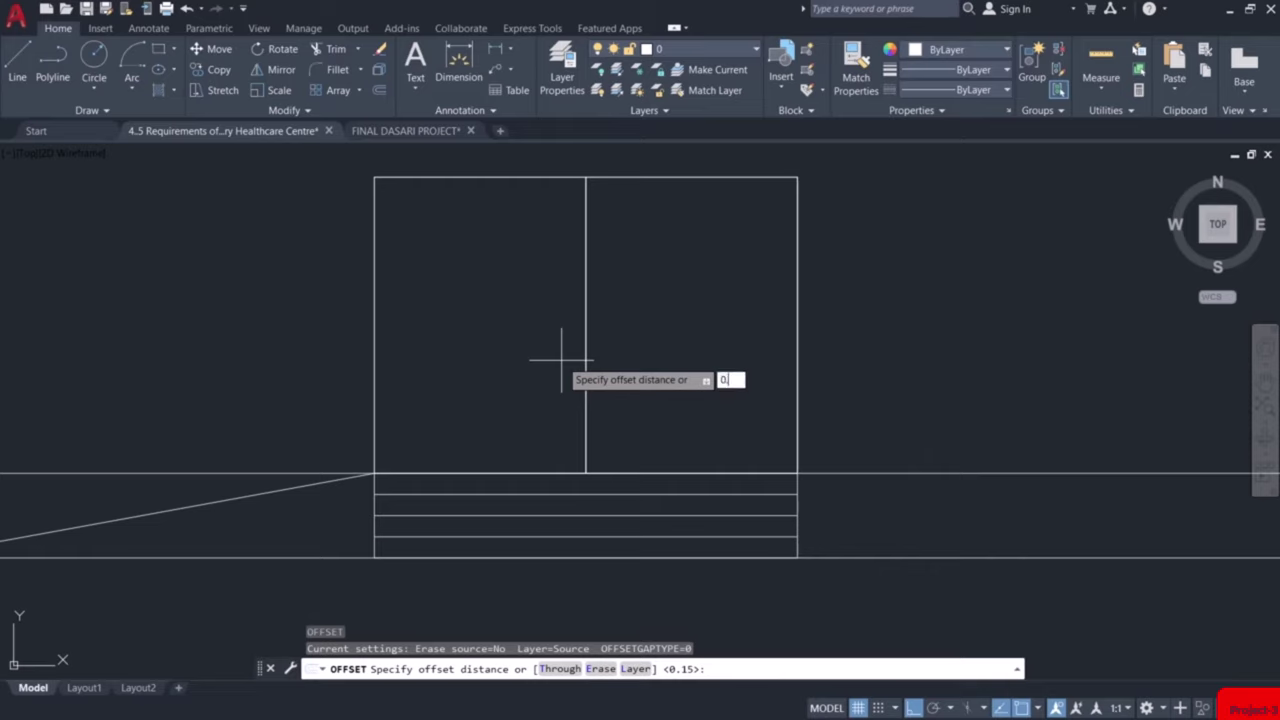
key("Return")
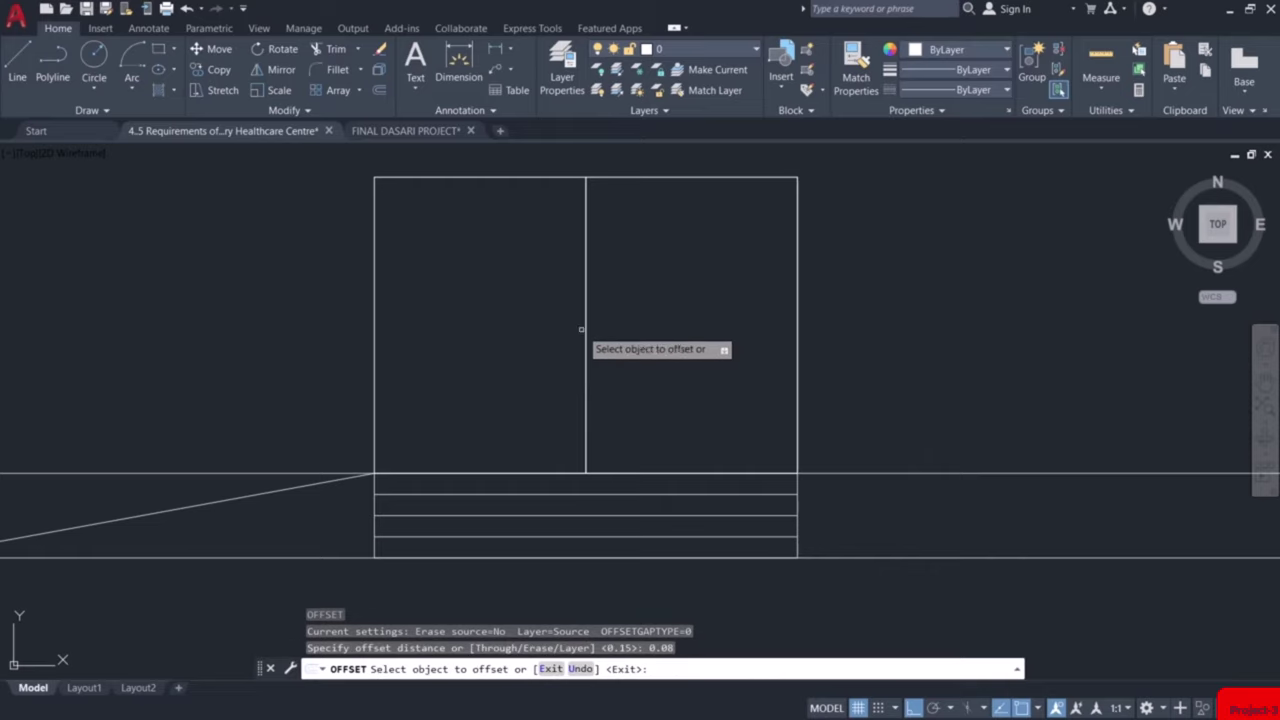
left_click(509, 178)
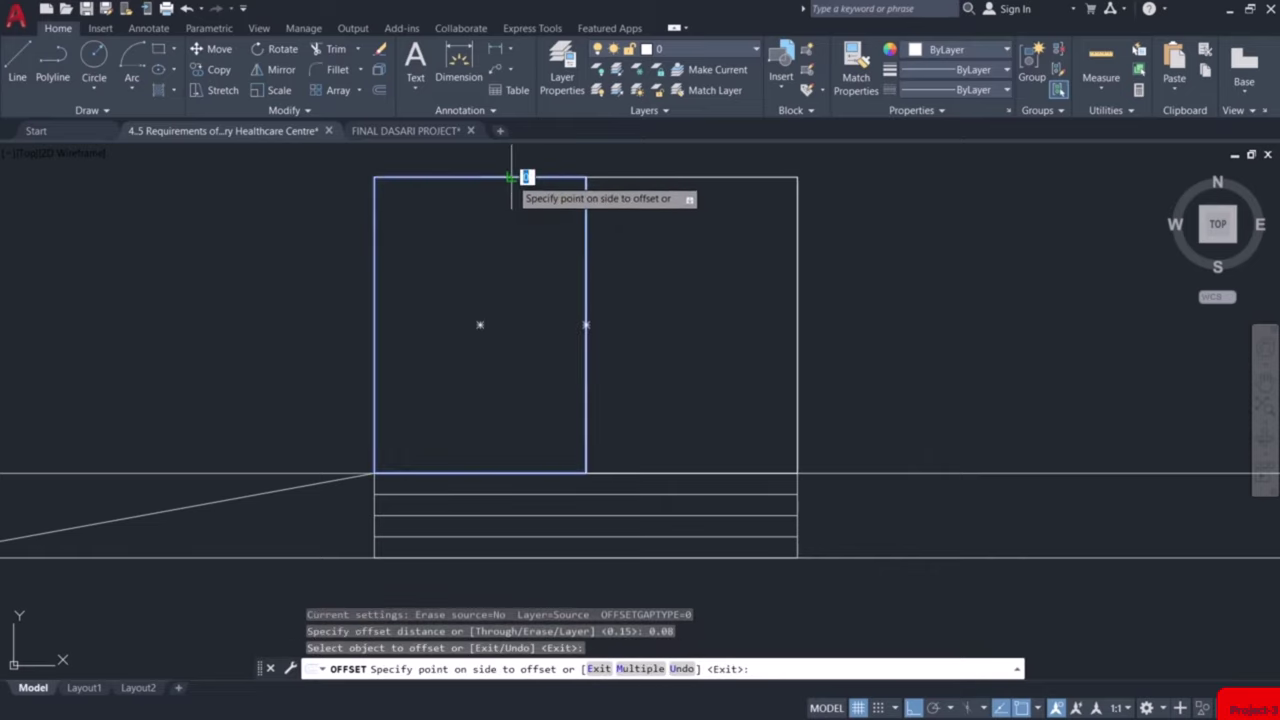
left_click(514, 206)
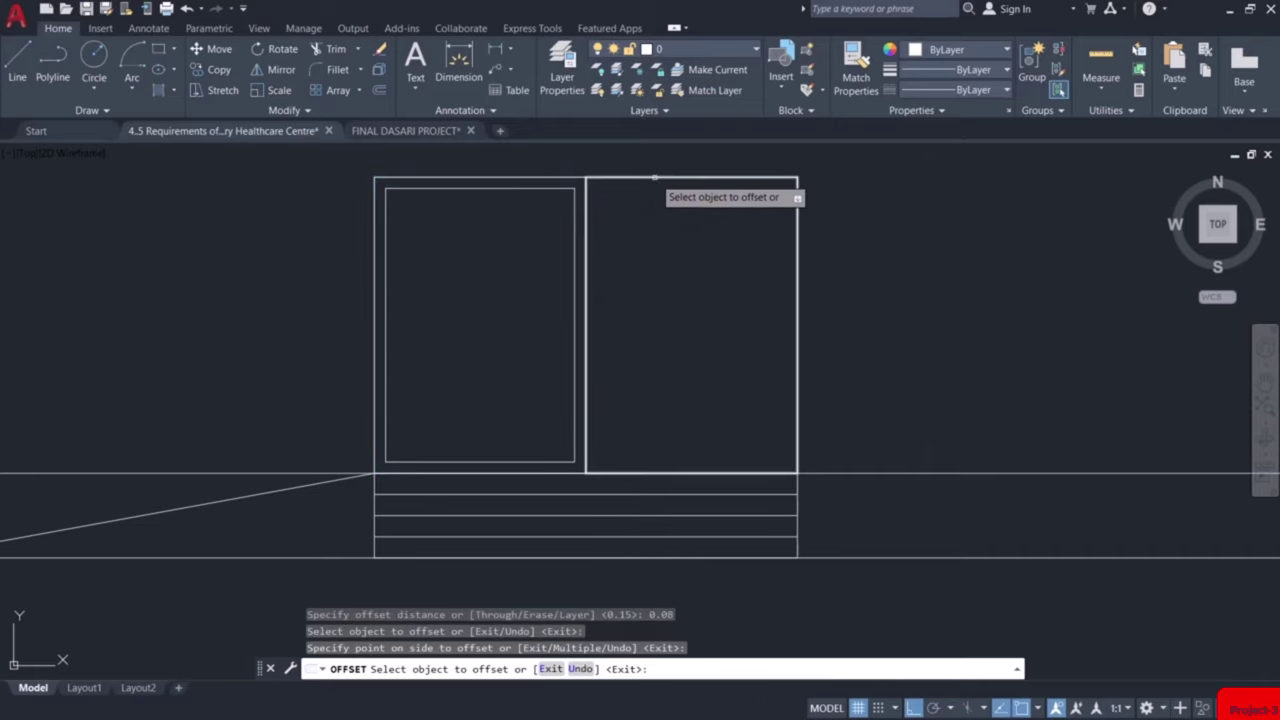
left_click(657, 178)
left_click(658, 199)
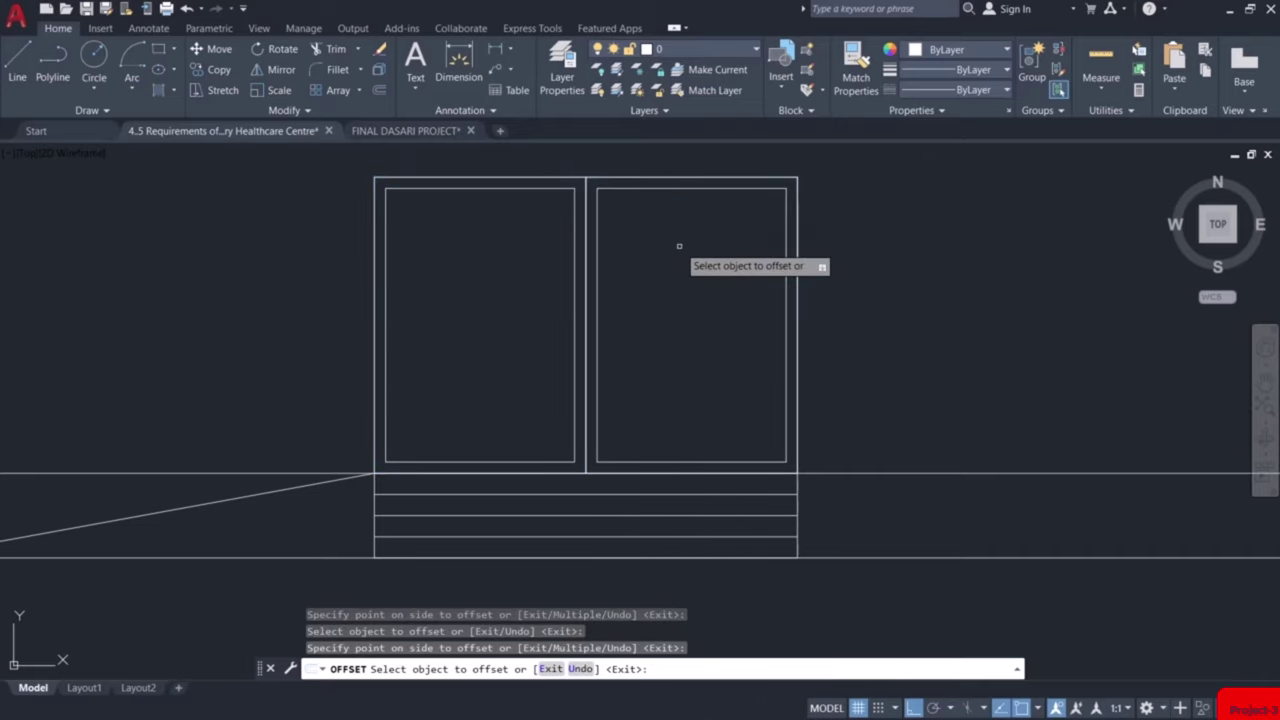
key("Escape")
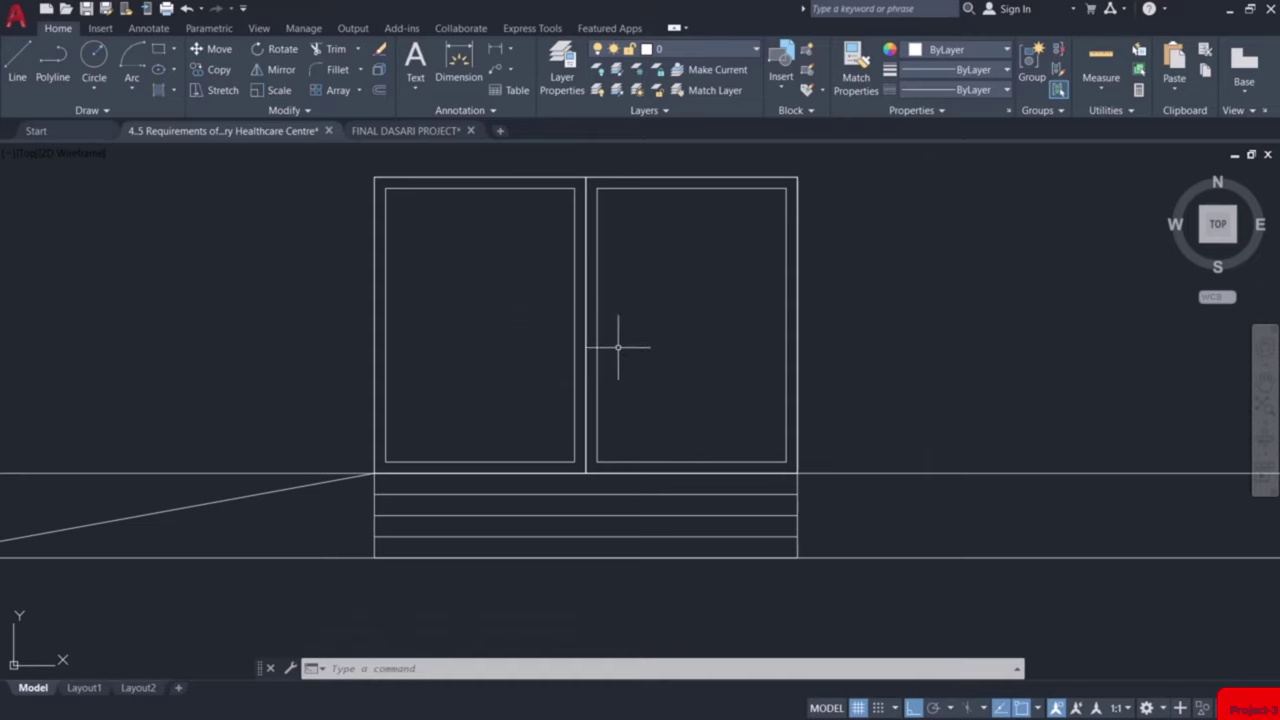
Draw vertical construction lines through both ends of the west window in the Ward (Female) front wall on the plan
scroll(663, 364, "down", 8)
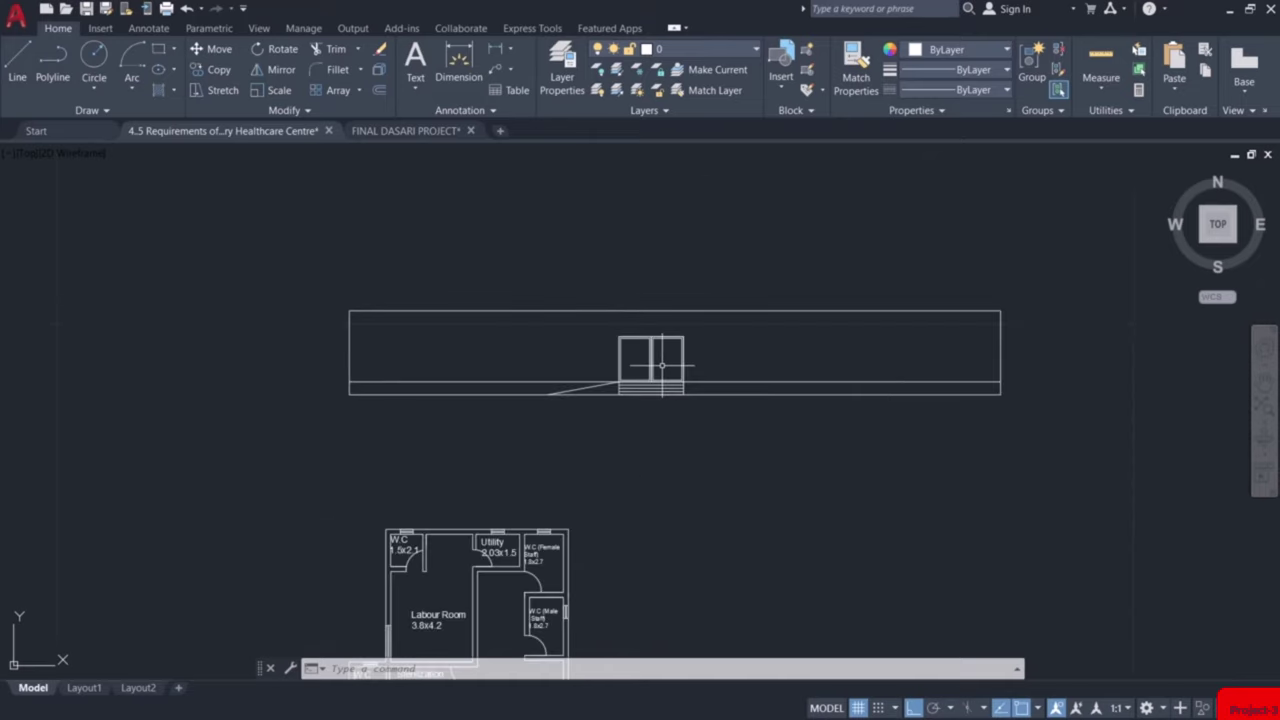
scroll(634, 434, "up", 6)
scroll(681, 224, "down", 4)
scroll(631, 390, "up", 6)
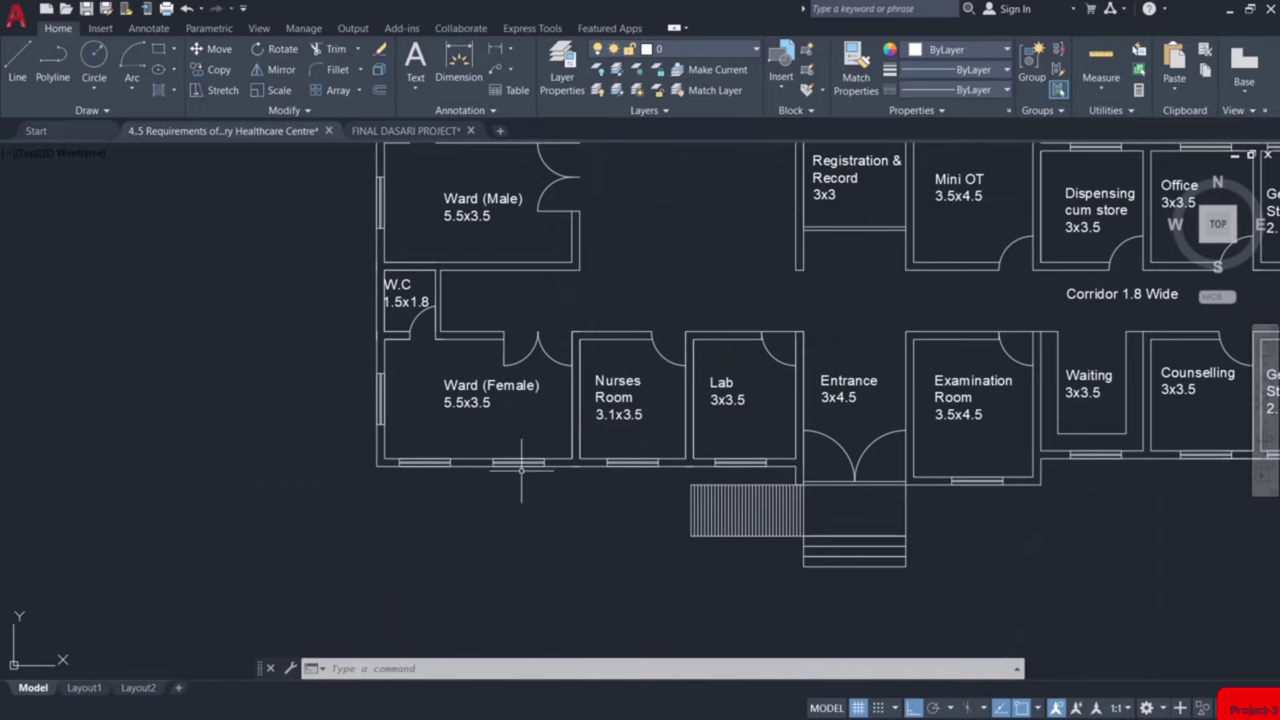
scroll(512, 477, "up", 2)
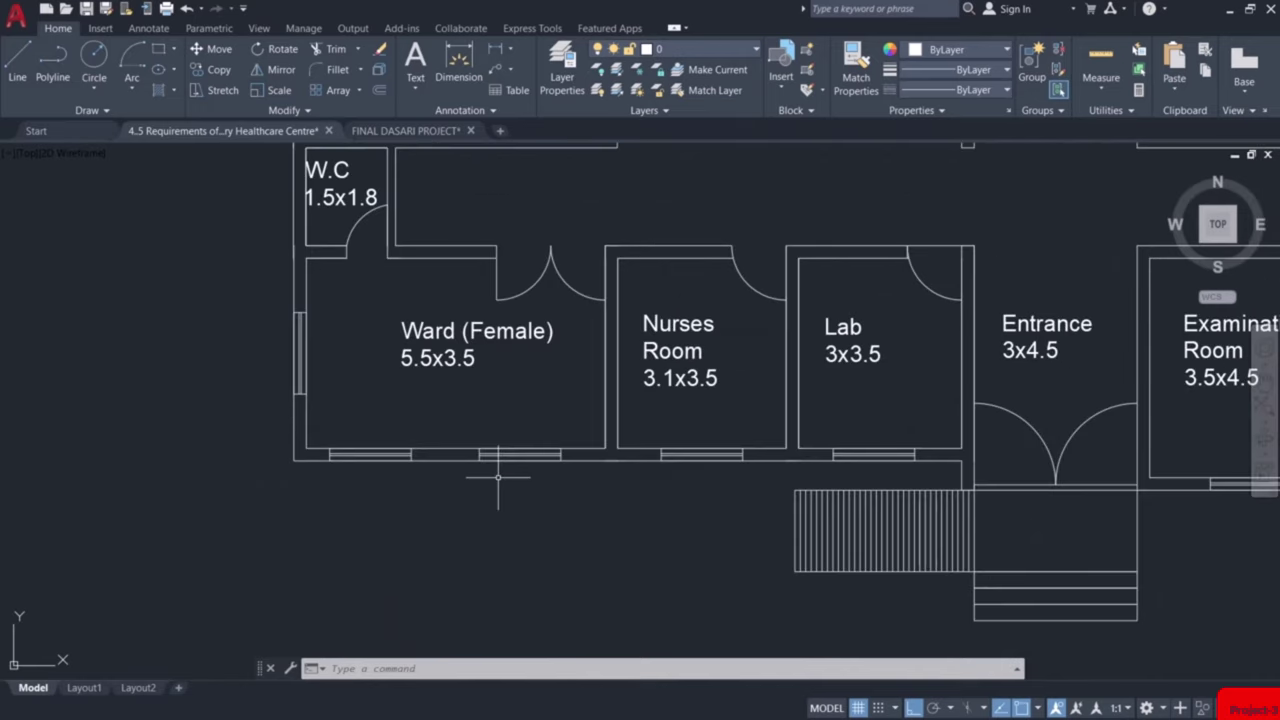
type("l")
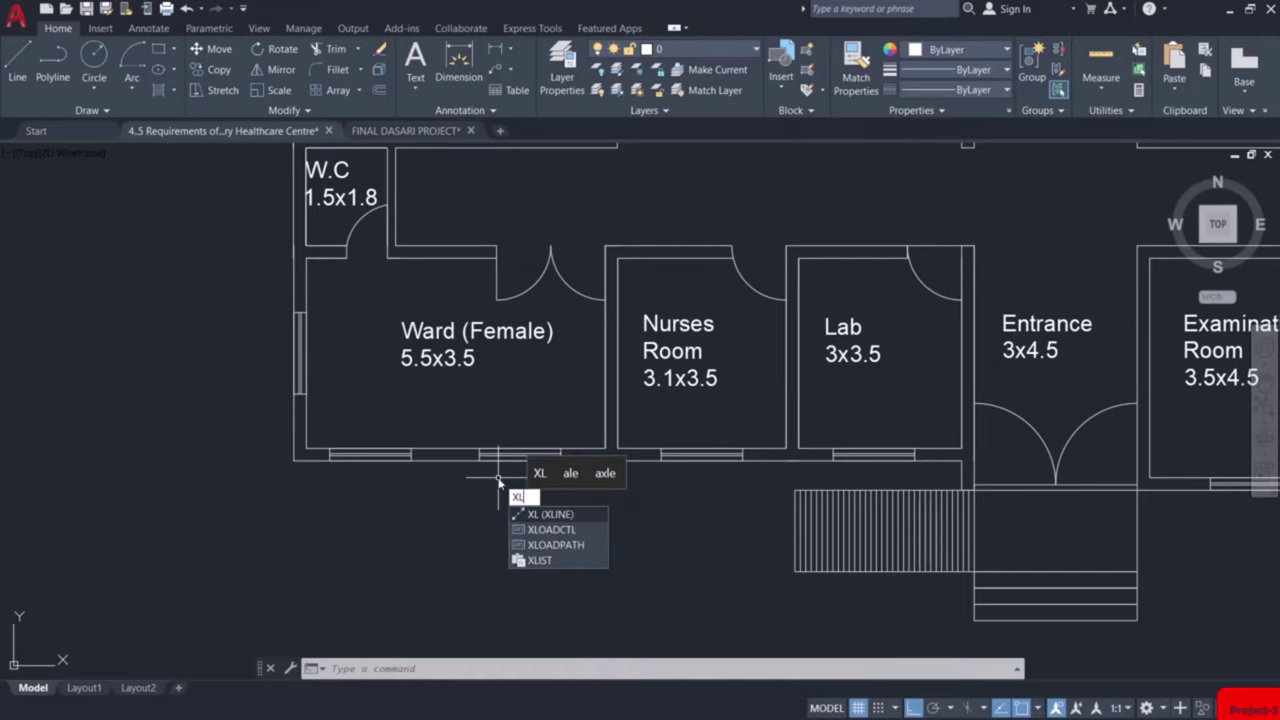
key("Return")
scroll(340, 510, "up", 5)
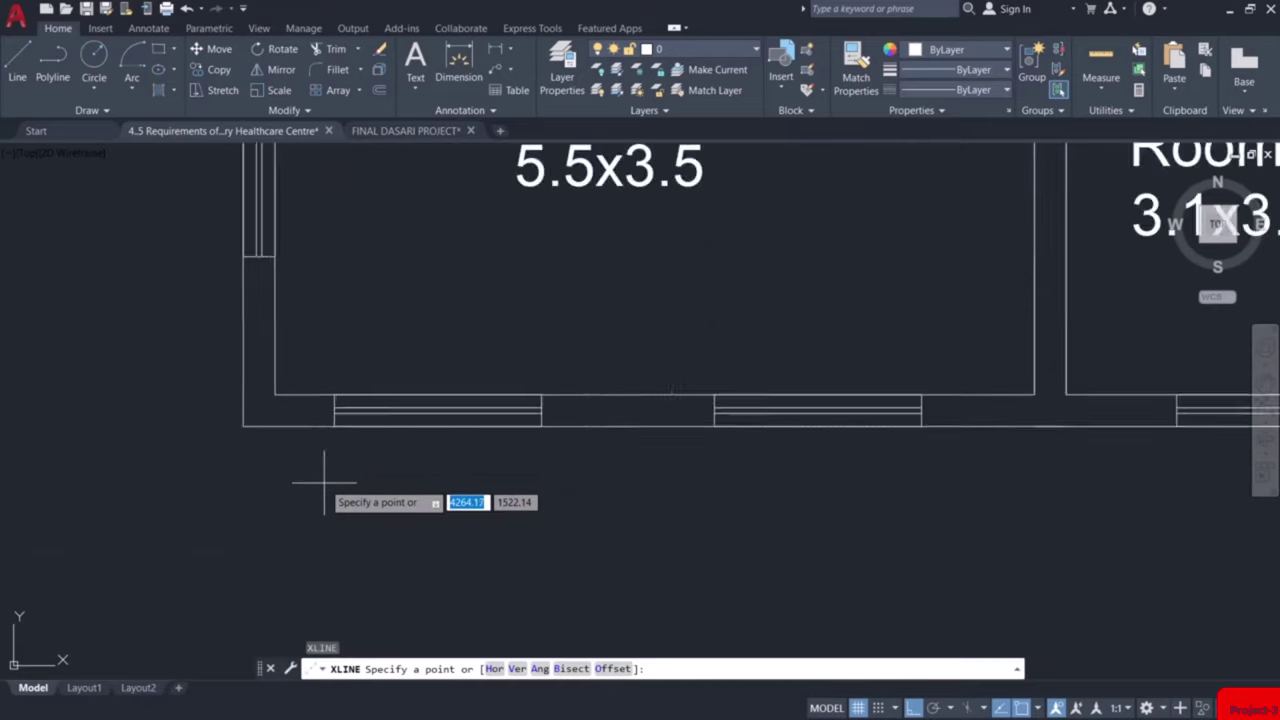
left_click(339, 392)
left_click(344, 456)
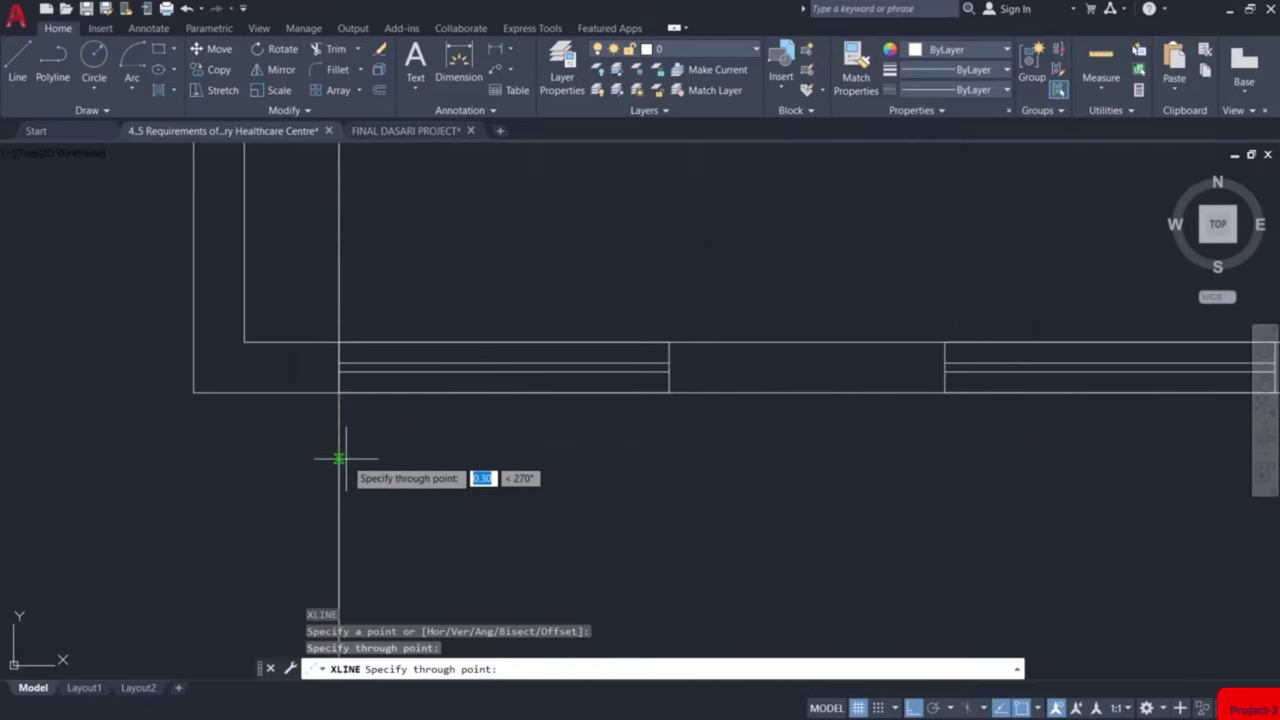
key("Return")
key("Return")
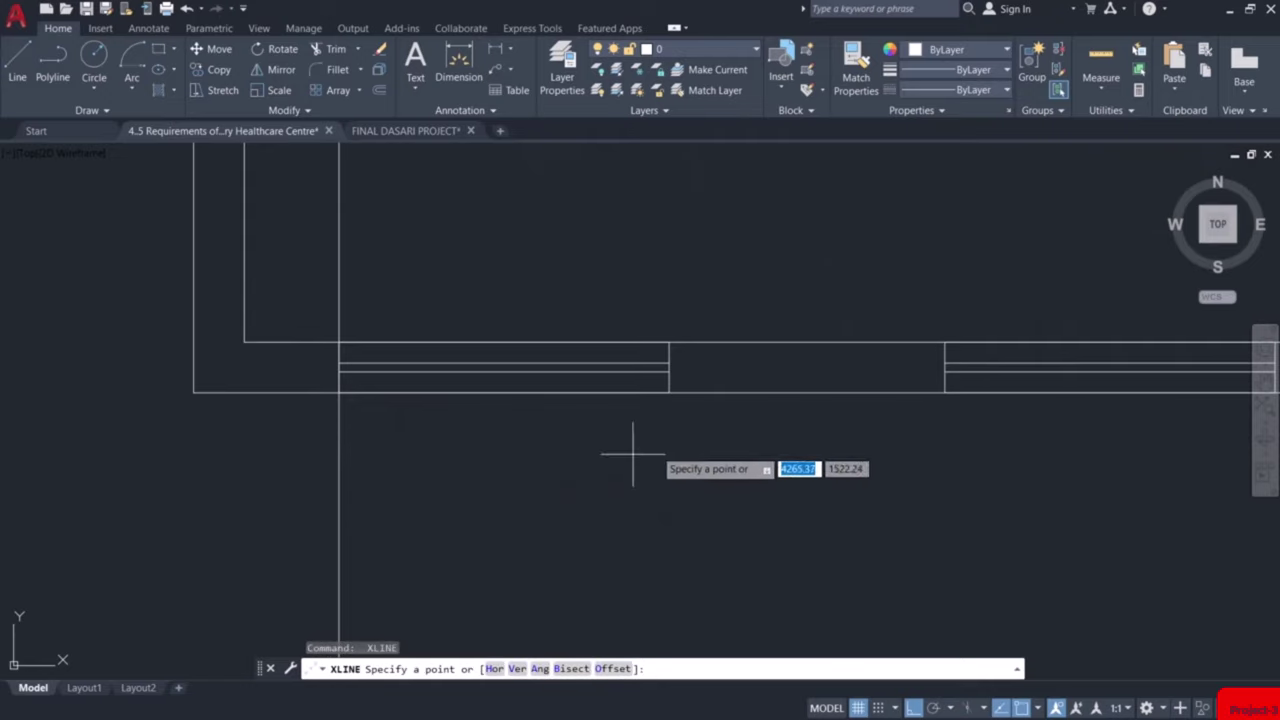
left_click(669, 392)
left_click(679, 454)
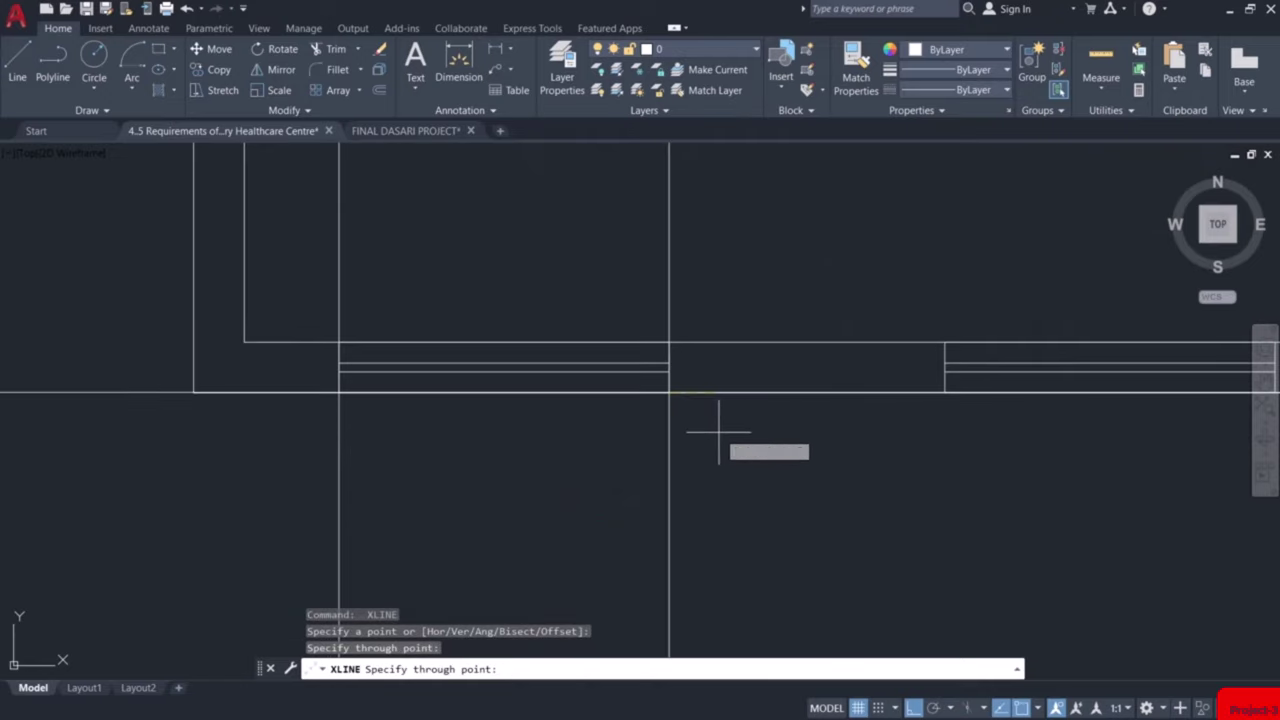
key("Return")
Draw vertical construction lines through both ends of the east window in the Ward (Female) front wall
key("Return")
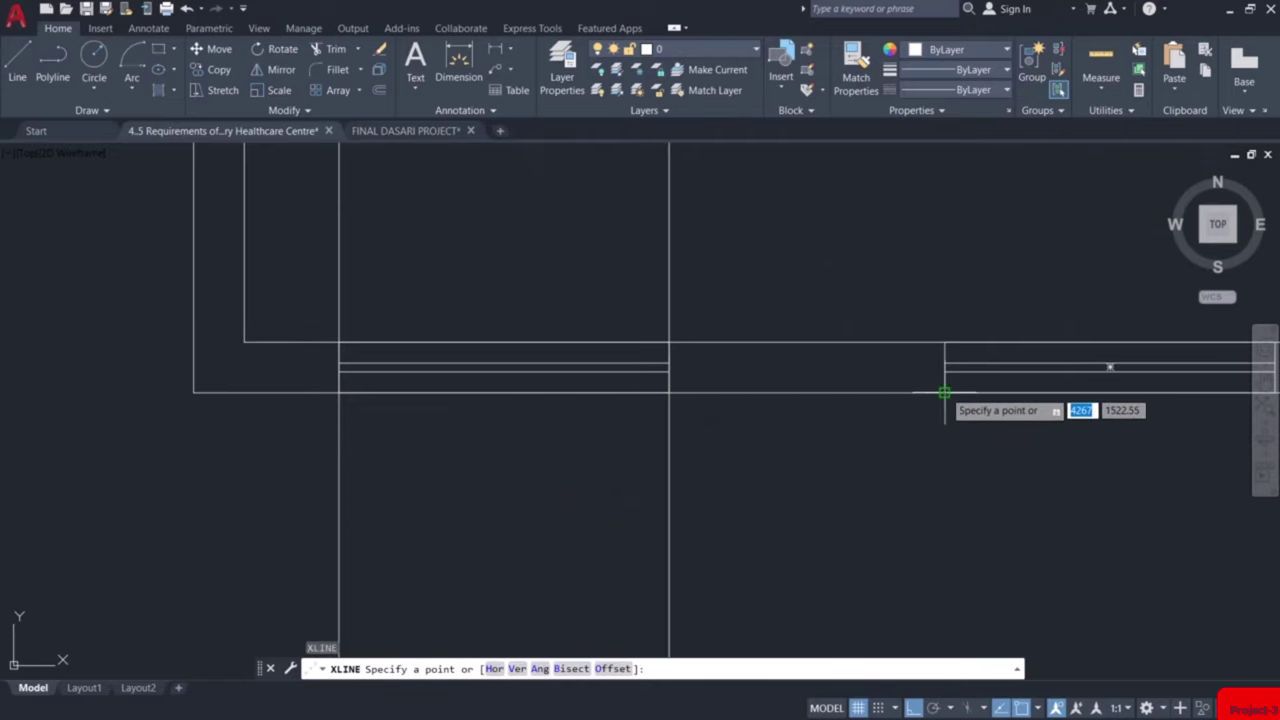
left_click(945, 392)
left_click(952, 460)
key("Return")
key("Return")
middle_click_drag(952, 460, 546, 465)
key("Escape")
key("Return")
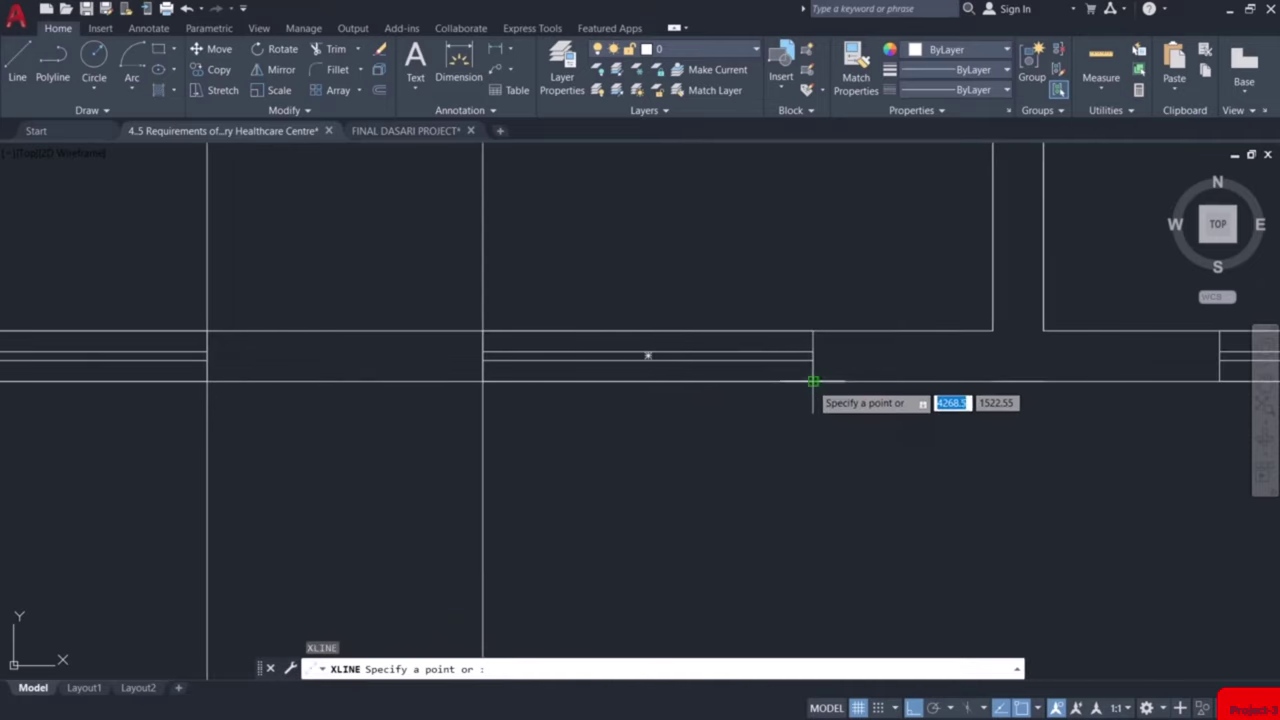
left_click(814, 386)
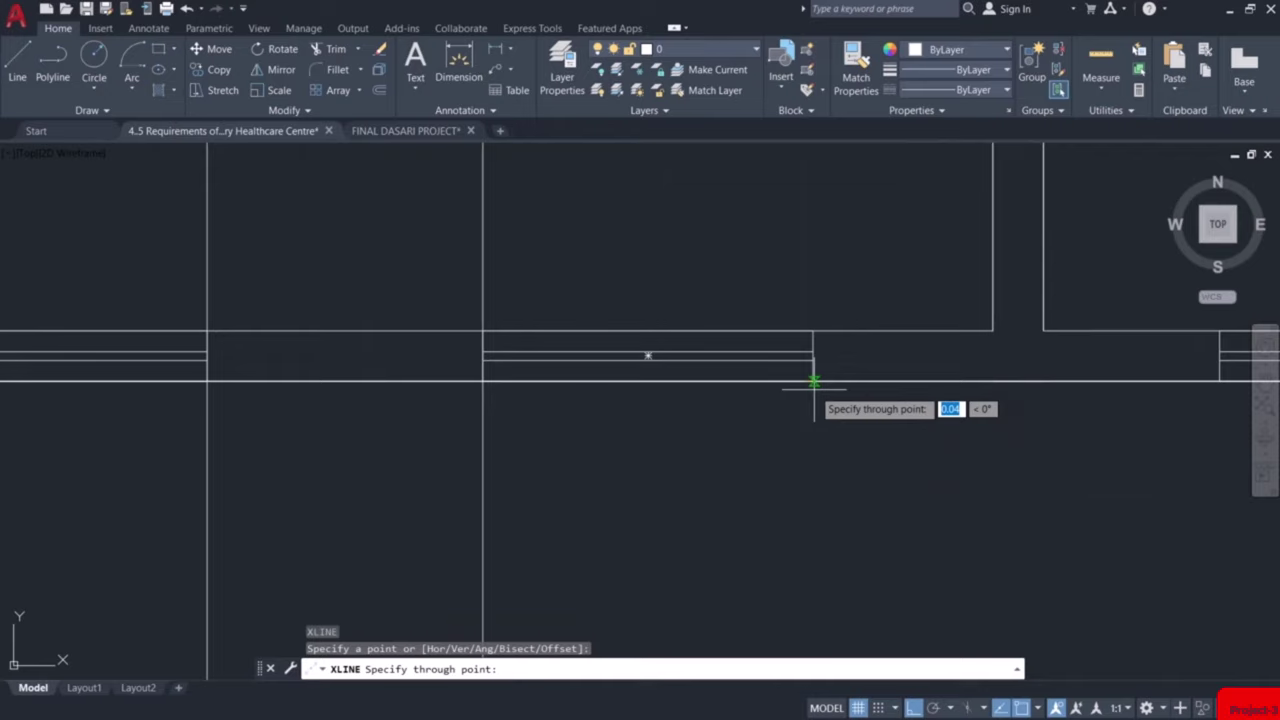
key("Escape")
key("Return")
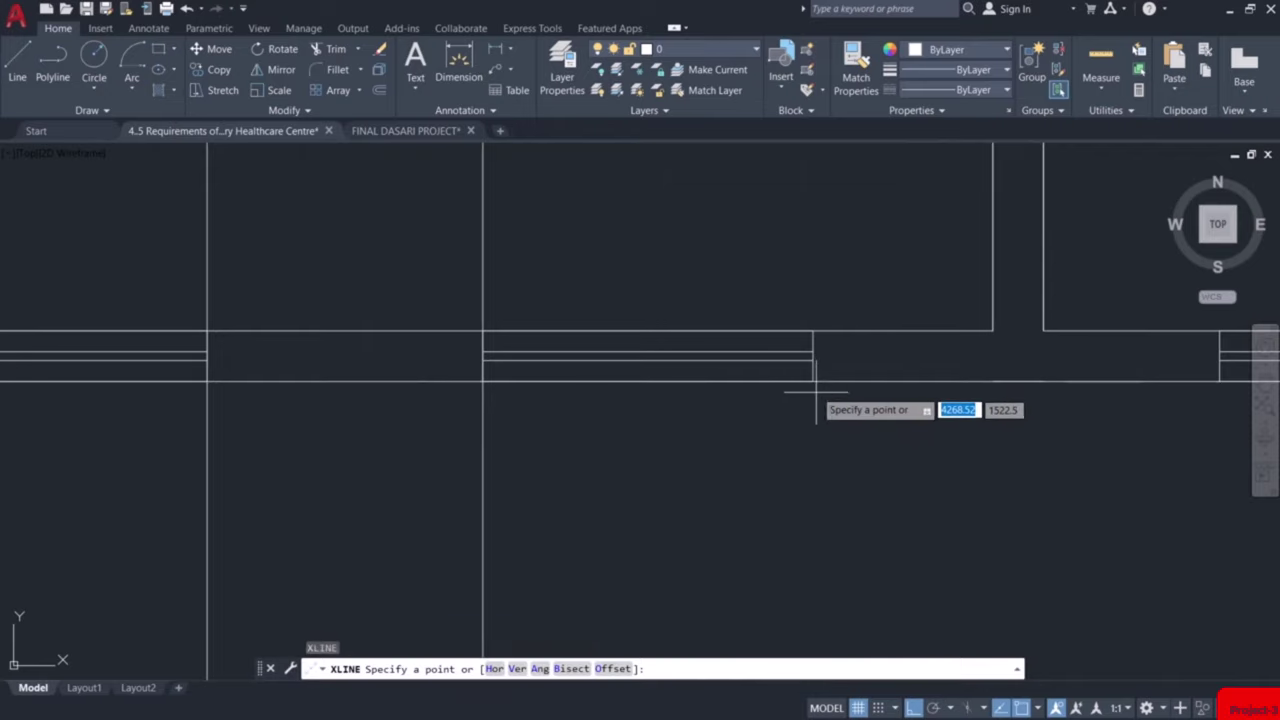
left_click(812, 381)
left_click(813, 456)
key("Return")
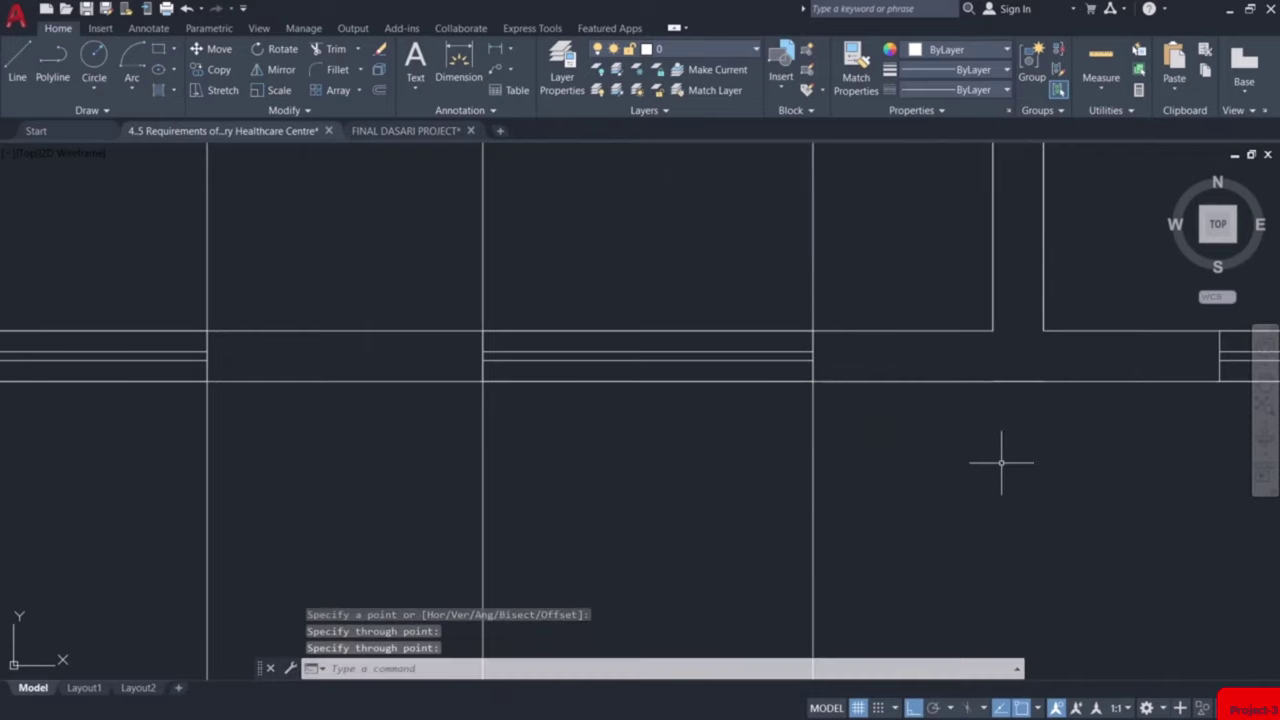
Draw vertical construction lines through both ends of the Nurses Room front window
key("Return")
mouse_move(1000, 457)
middle_mouse_down()
mouse_move(900, 466)
mouse_move(766, 434)
middle_mouse_up()
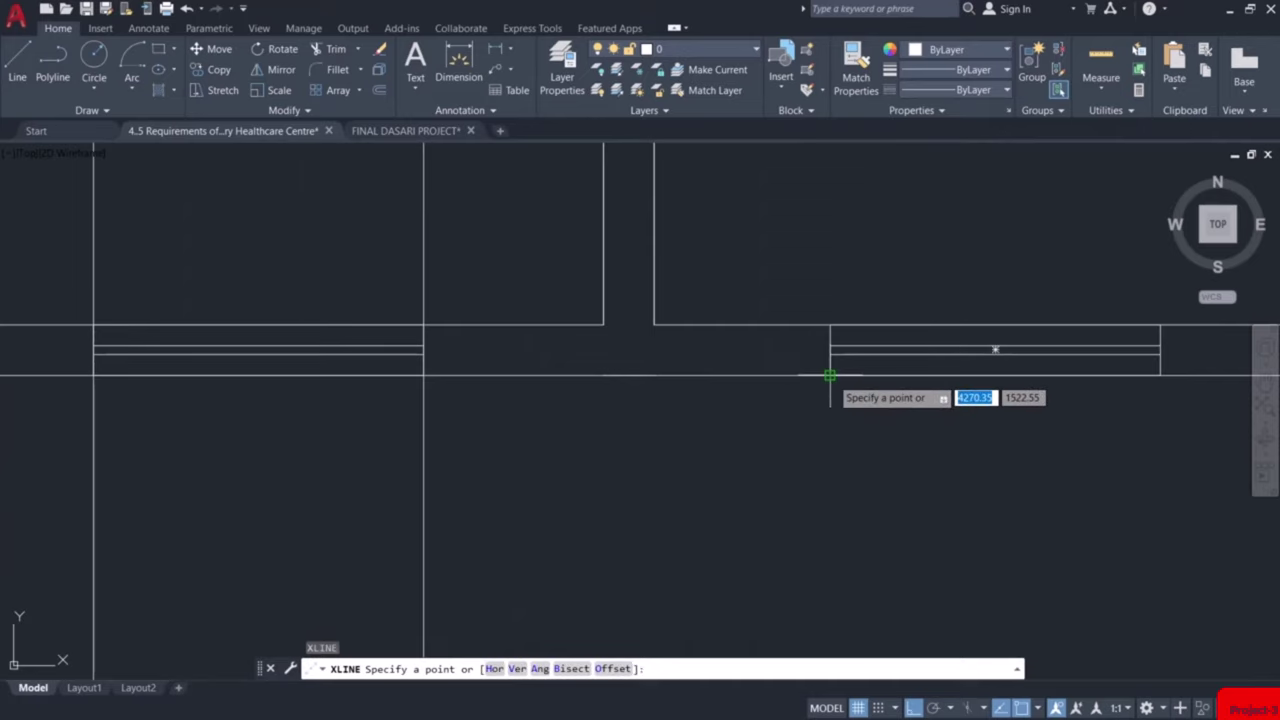
left_click(829, 373)
left_click(843, 443)
key("Return")
middle_click_drag(909, 449, 547, 456)
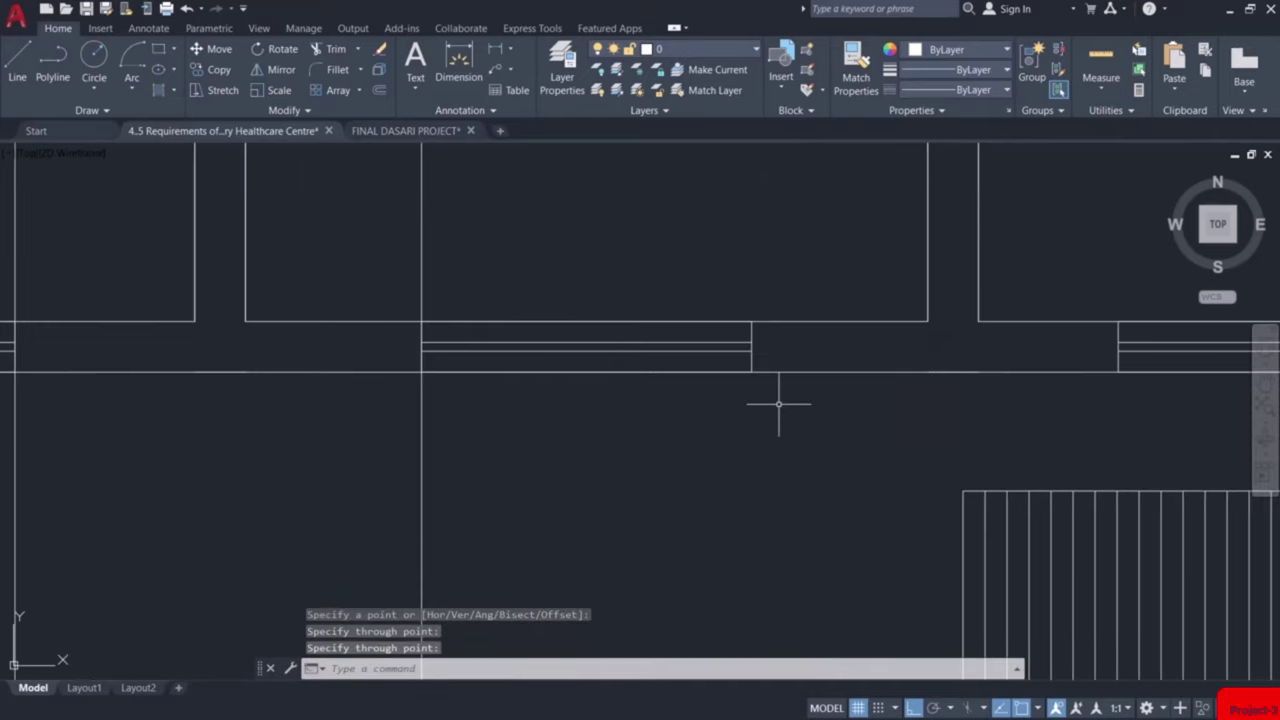
key("Return")
key("Return")
left_click(751, 371)
left_click(765, 432)
key("Return")
Draw vertical construction lines through both ends of the Lab front window
middle_click_drag(957, 428, 577, 428)
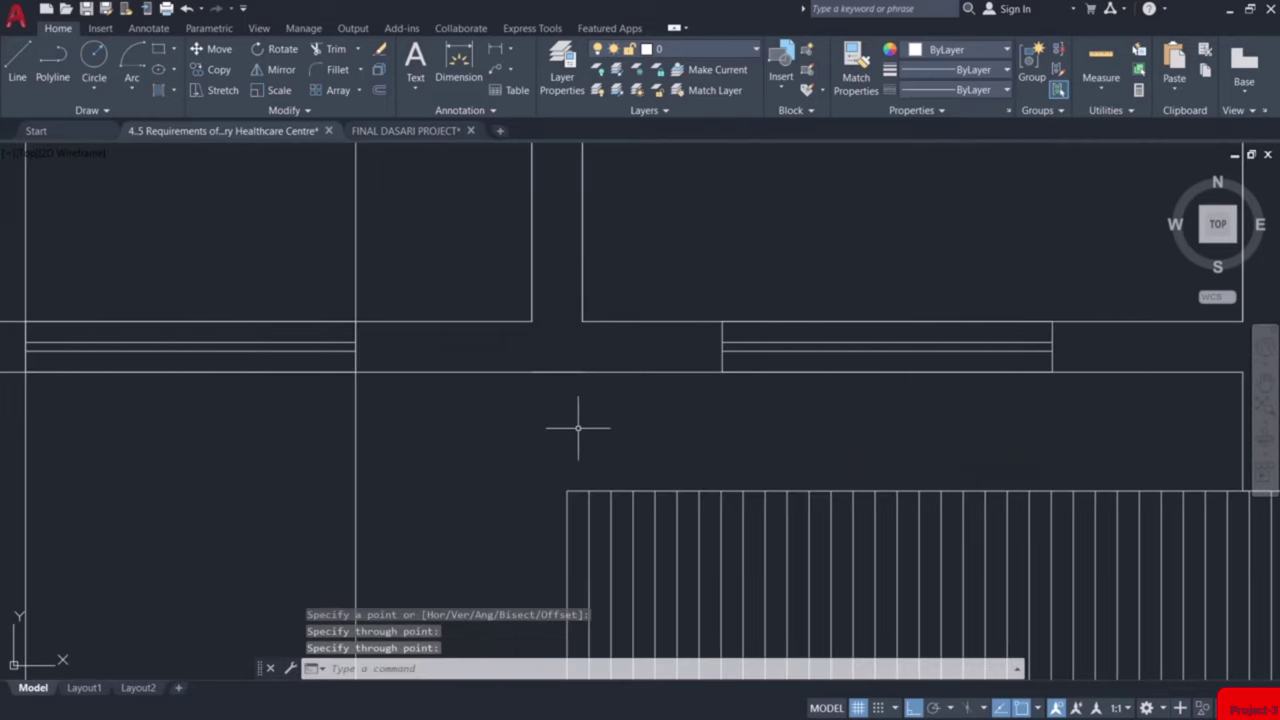
key("Return")
left_click(722, 371)
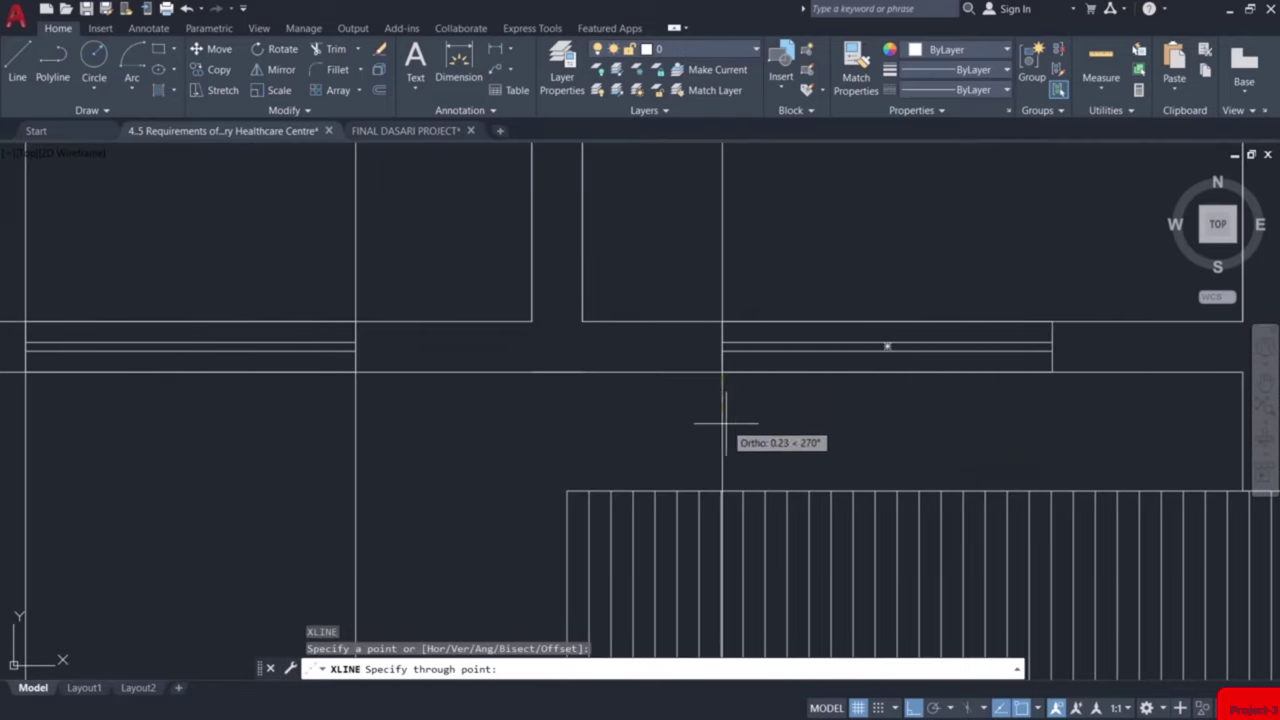
left_click(726, 430)
key("Return")
key("Return")
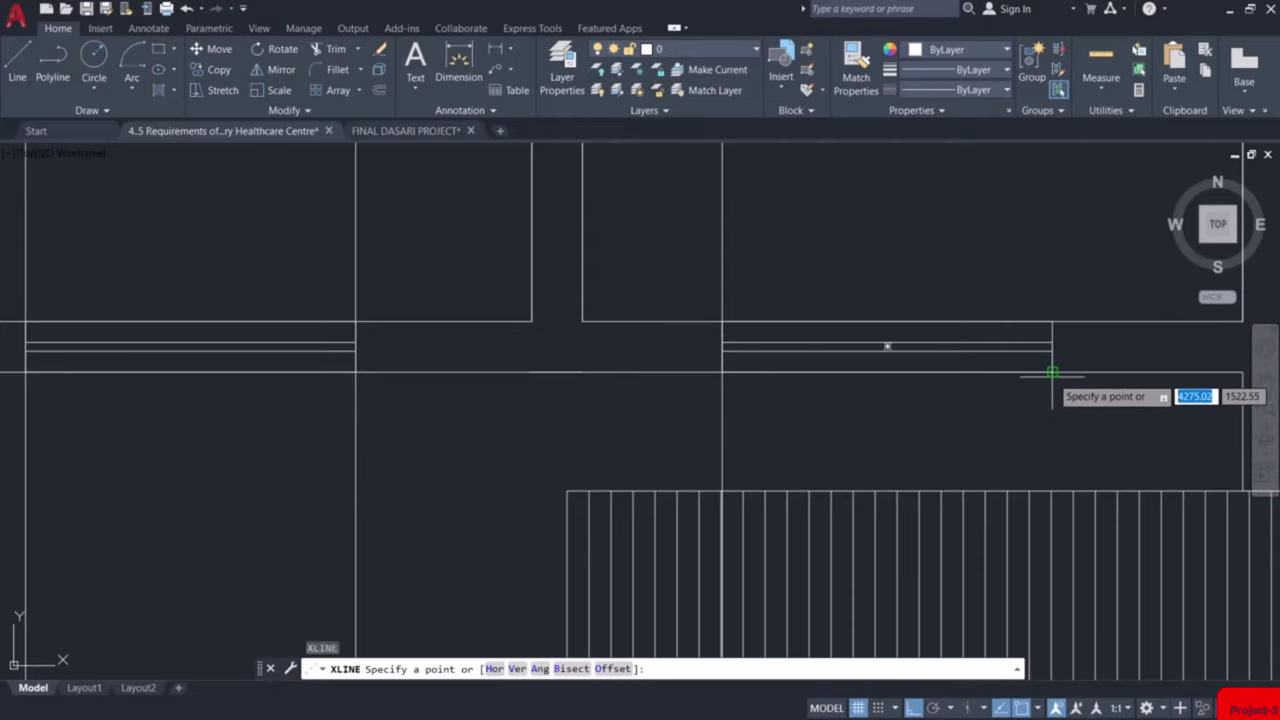
left_click(1052, 372)
left_click(1054, 404)
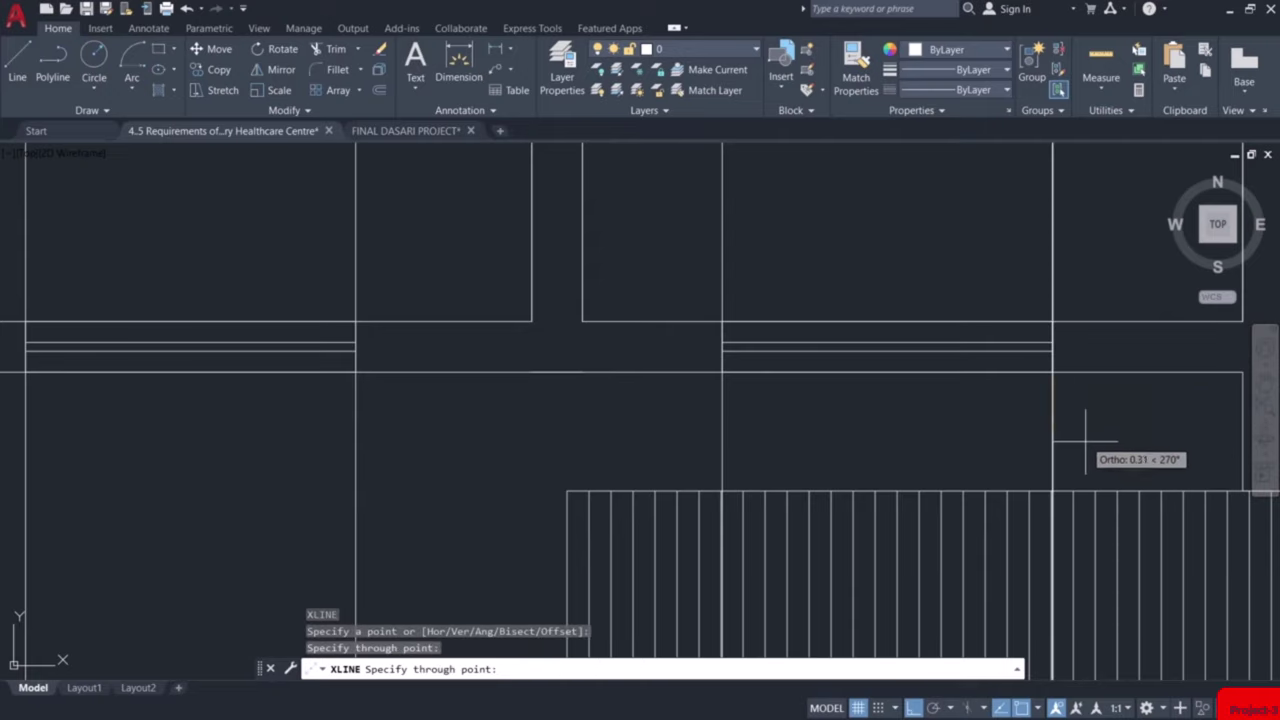
key("Escape")
Draw a vertical line 0.9 upward from the west end of the elevation's plinth line
scroll(1084, 440, "up", 5)
middle_click_drag(1084, 440, 689, 474)
scroll(686, 473, "down", 2)
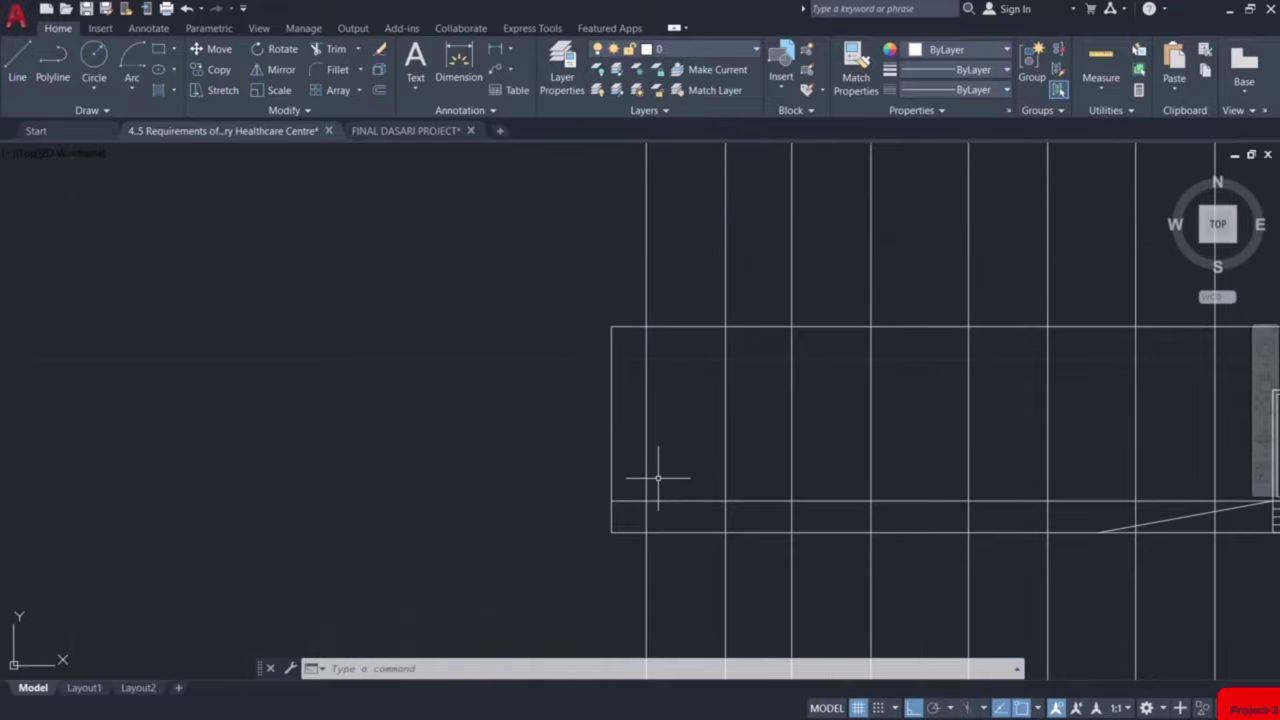
scroll(658, 478, "up", 3)
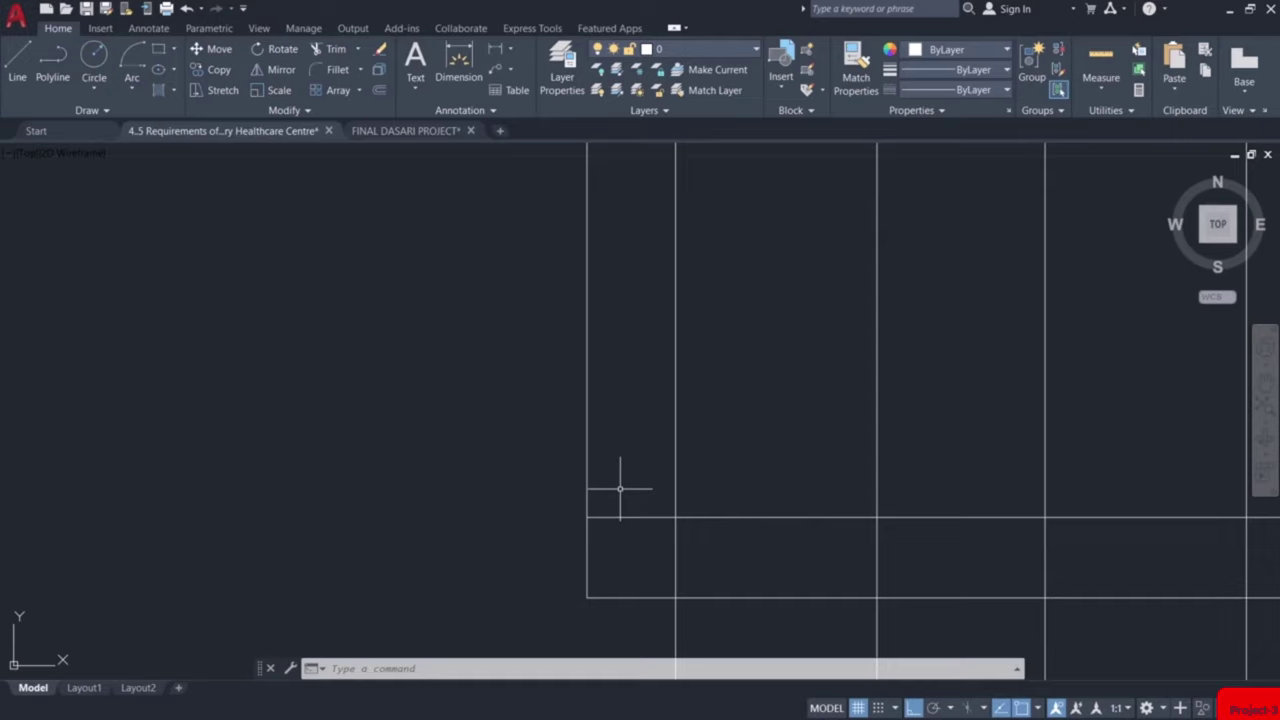
type("l")
key("Return")
left_click(586, 517)
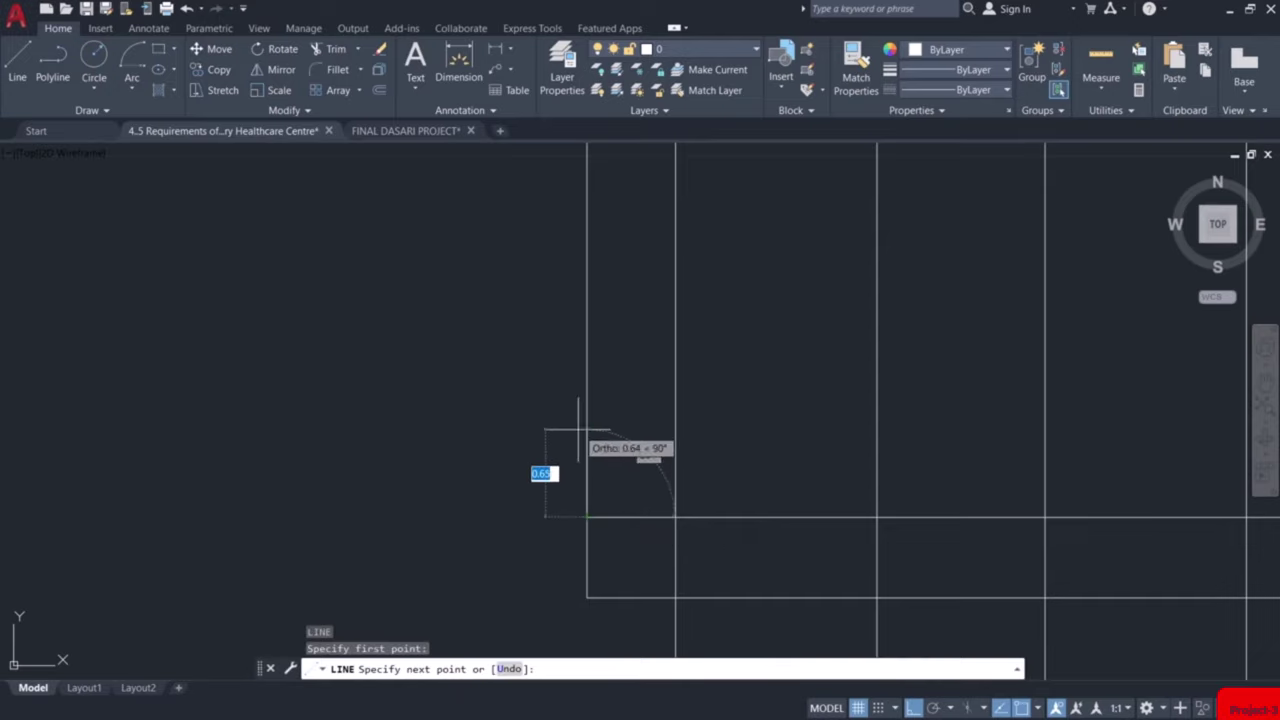
type("0.")
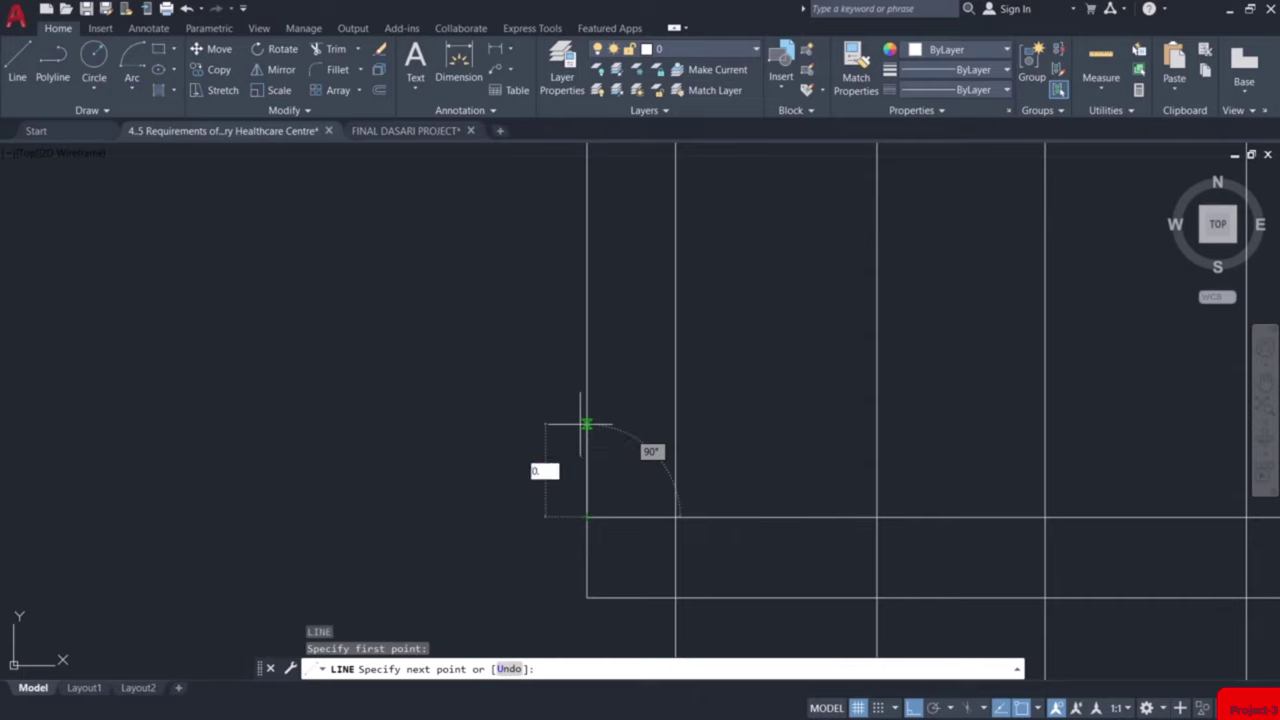
type("9")
key("Return")
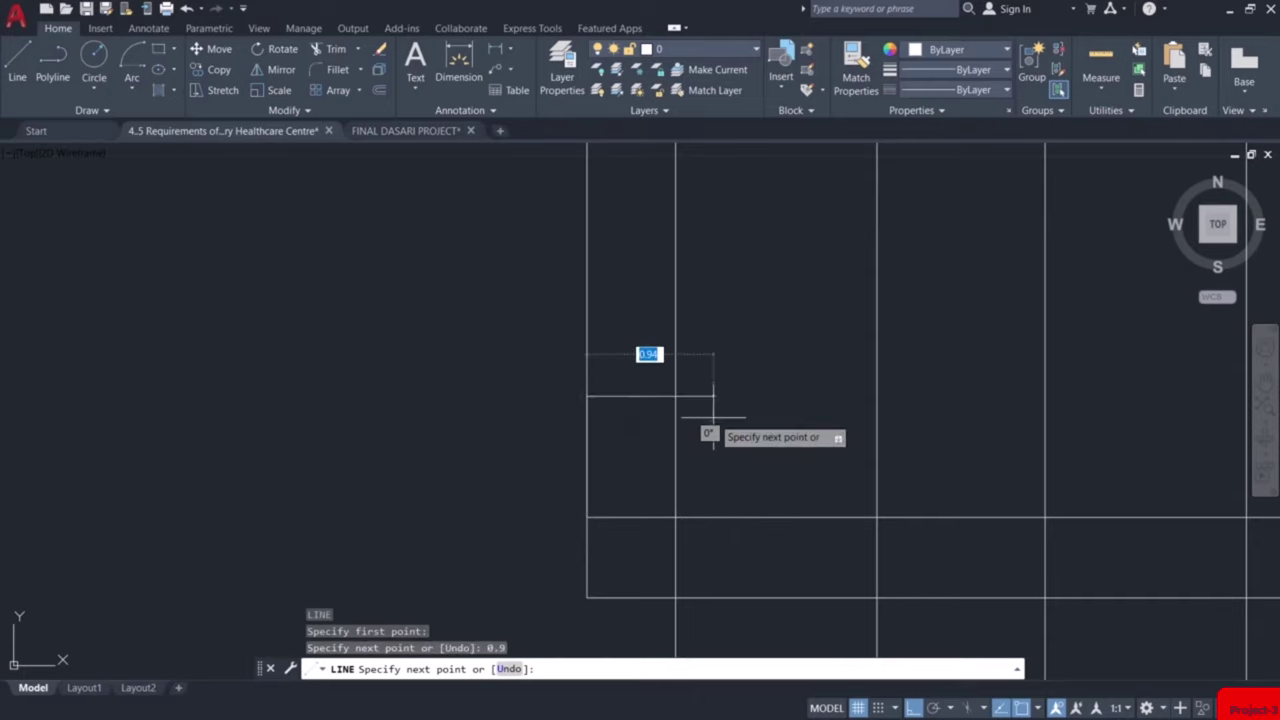
Continue the line horizontally as a sill line to the east construction line of the third window
middle_click_drag(800, 429, 374, 409)
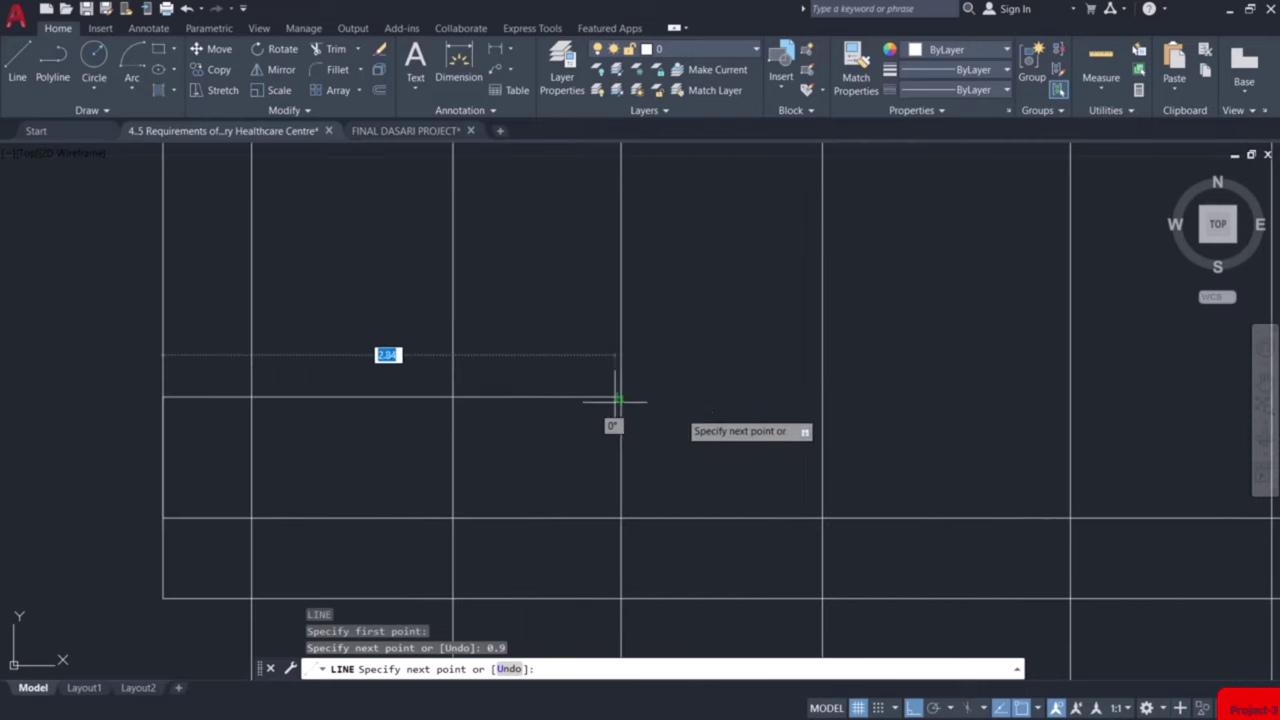
scroll(920, 400, "down", 2)
scroll(709, 443, "up", 2)
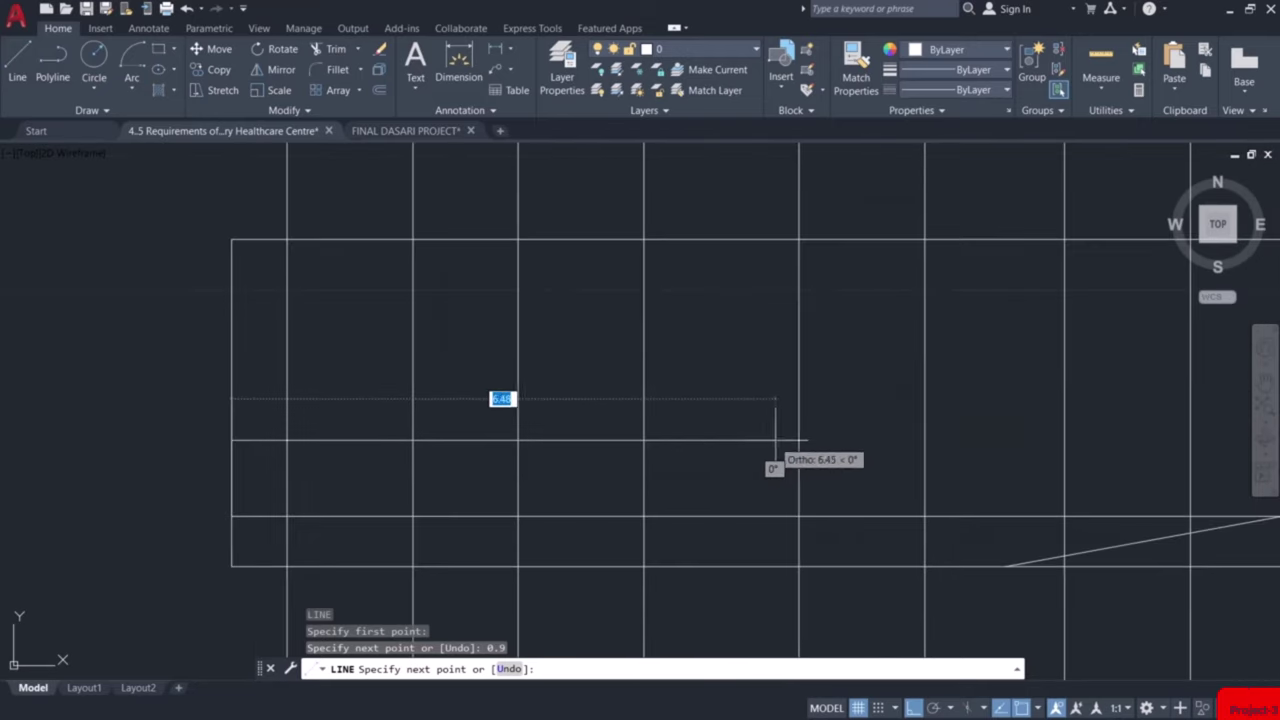
left_click(922, 440)
key("Escape")
Draw a 1.5 by 1.2 window rectangle on the sill line between the first pair of construction lines
middle_click_drag(364, 416, 825, 408)
type("r")
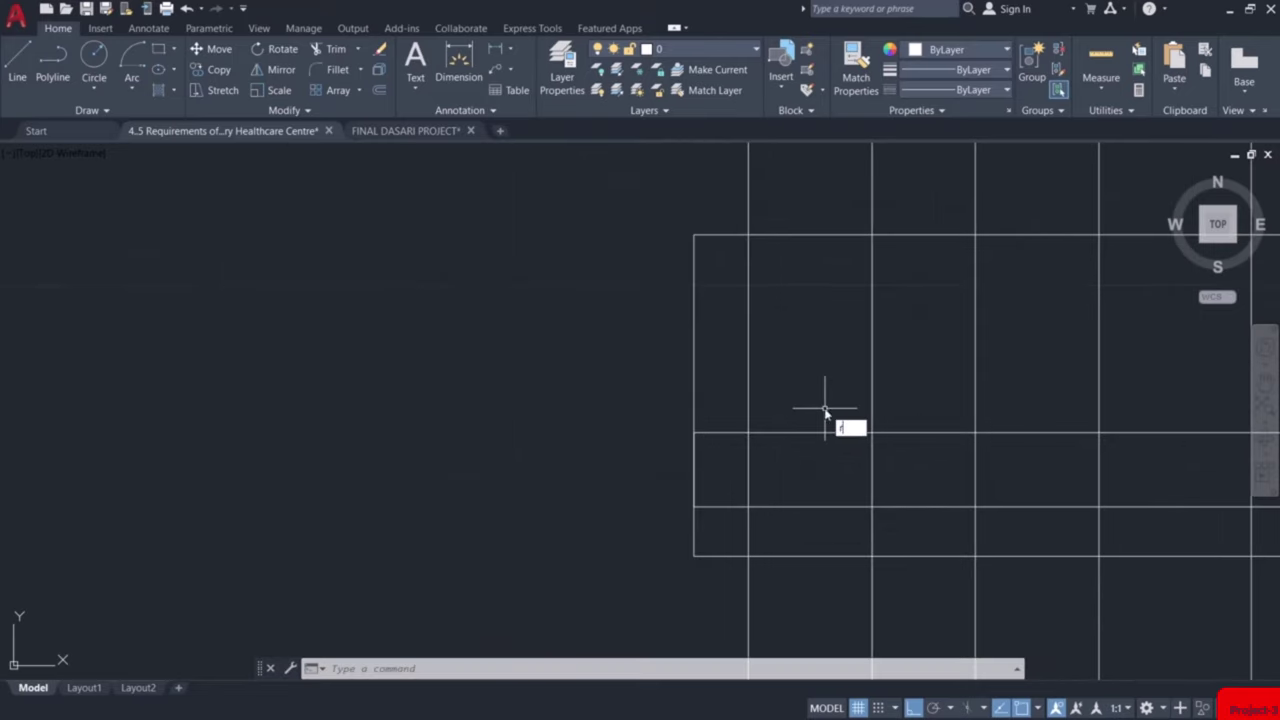
type("ec")
key("Return")
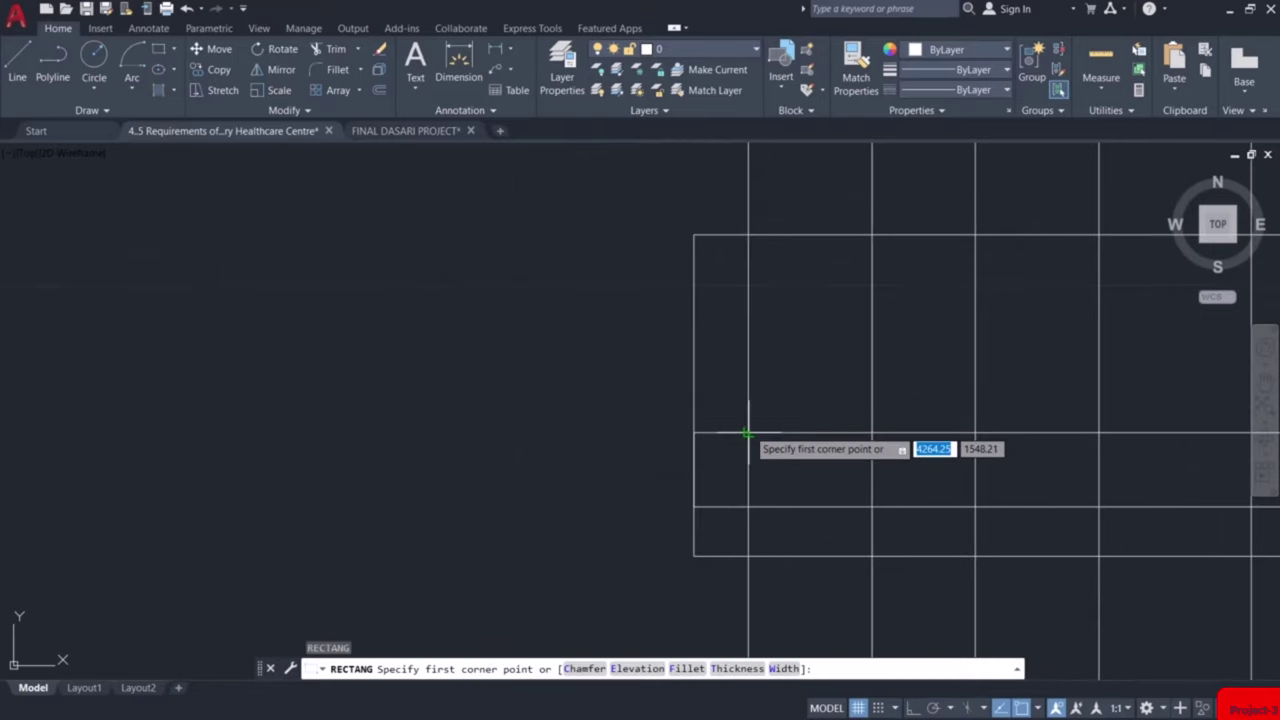
left_click(748, 433)
type("d")
key("Return")
type("1.5")
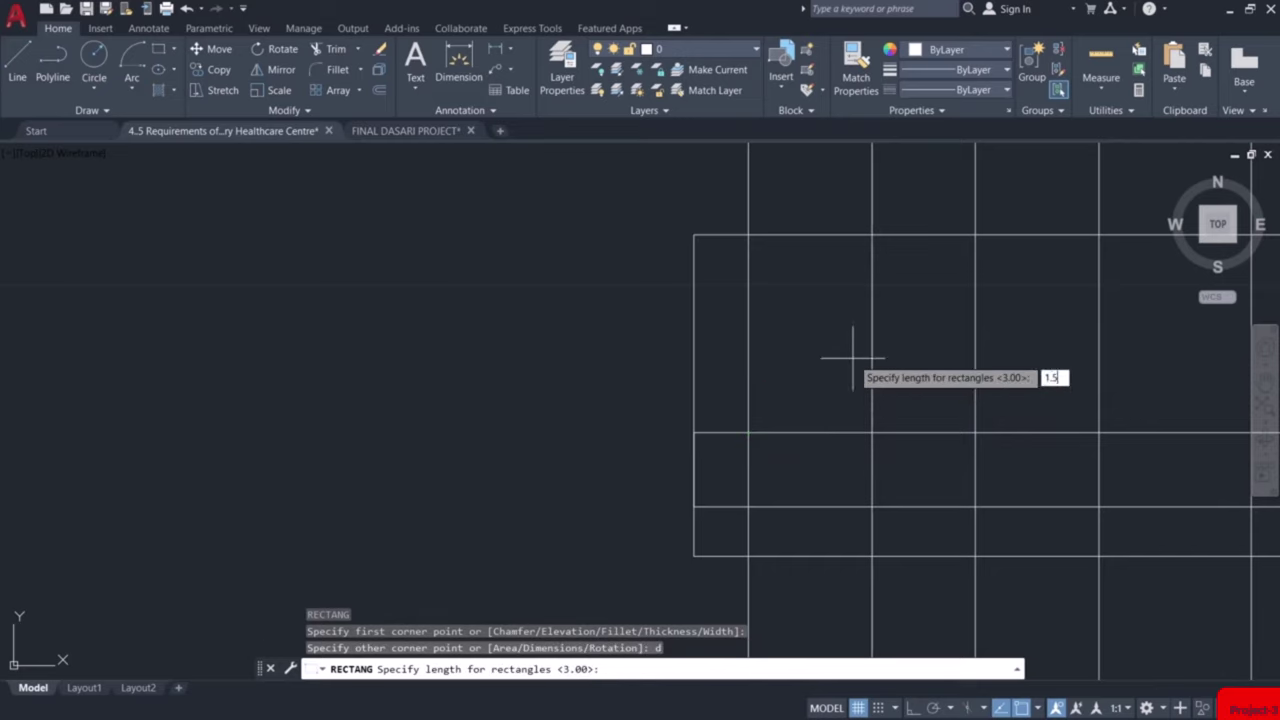
key("Return")
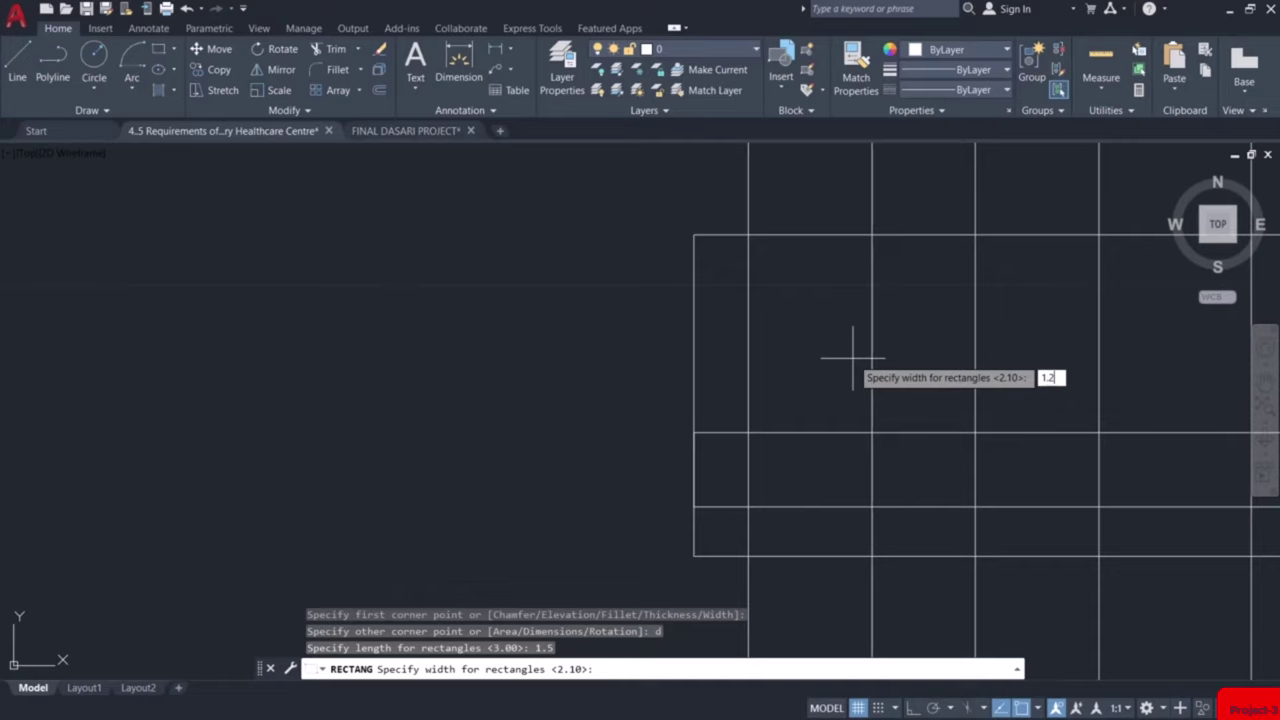
key("Return")
left_click(904, 360)
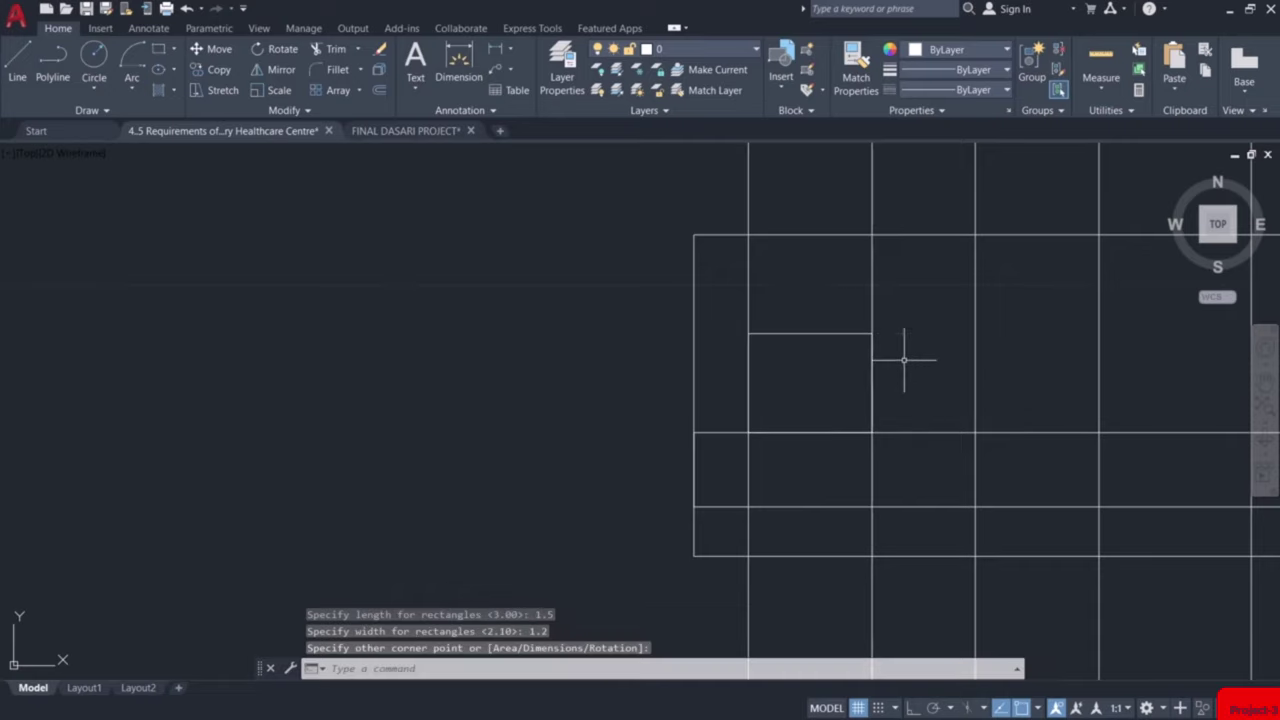
Draw a vertical centre line through the first window, from the midpoint of its sill to its top edge
scroll(783, 425, "up", 3)
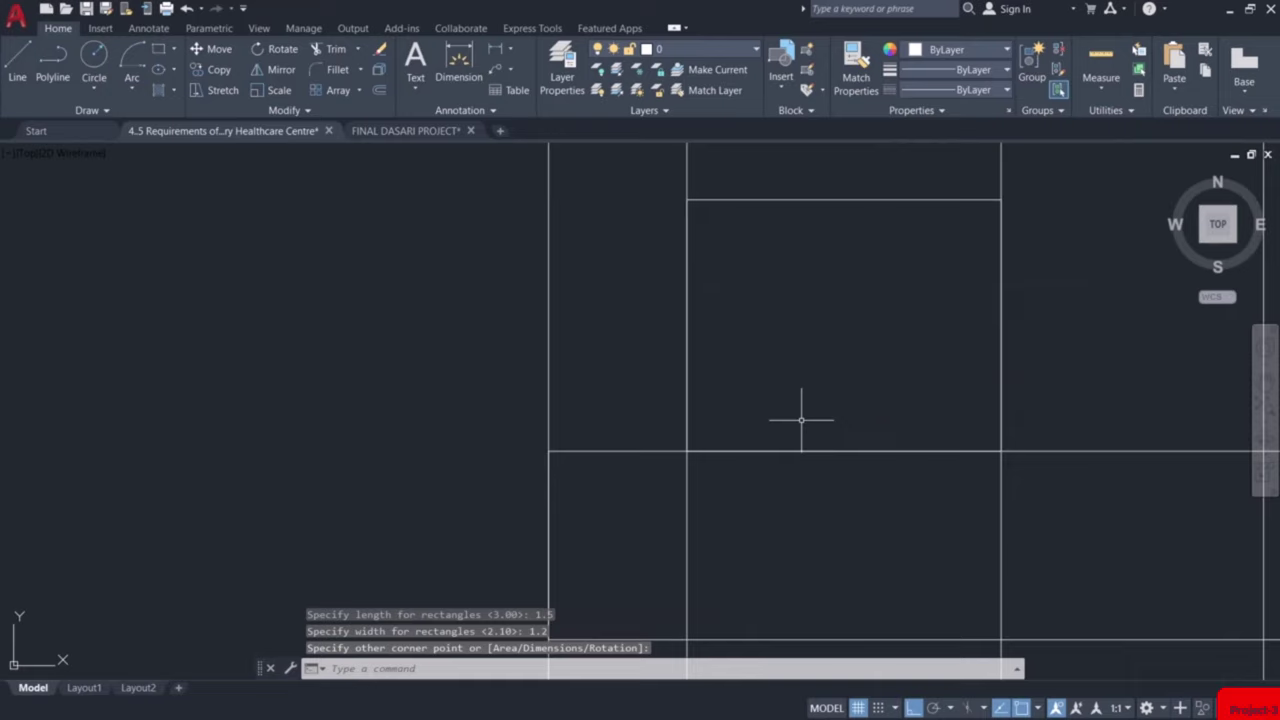
type("l")
key("Return")
left_click(844, 450)
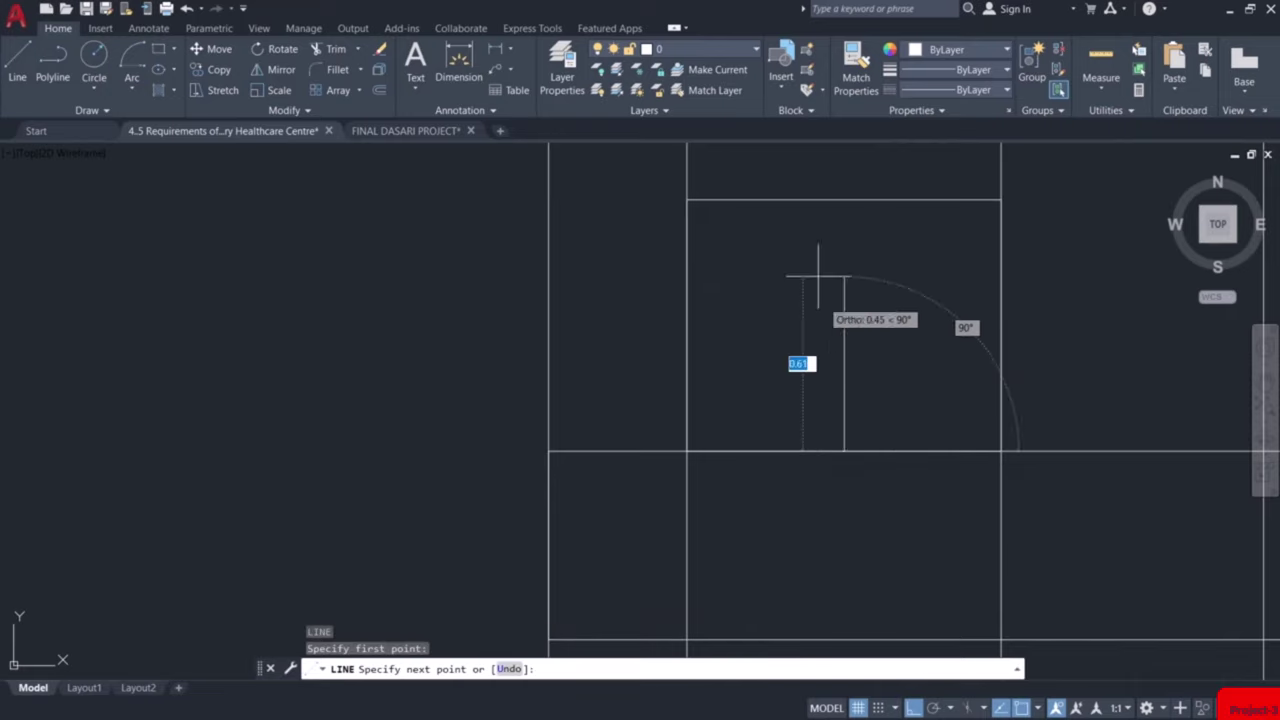
left_click(845, 202)
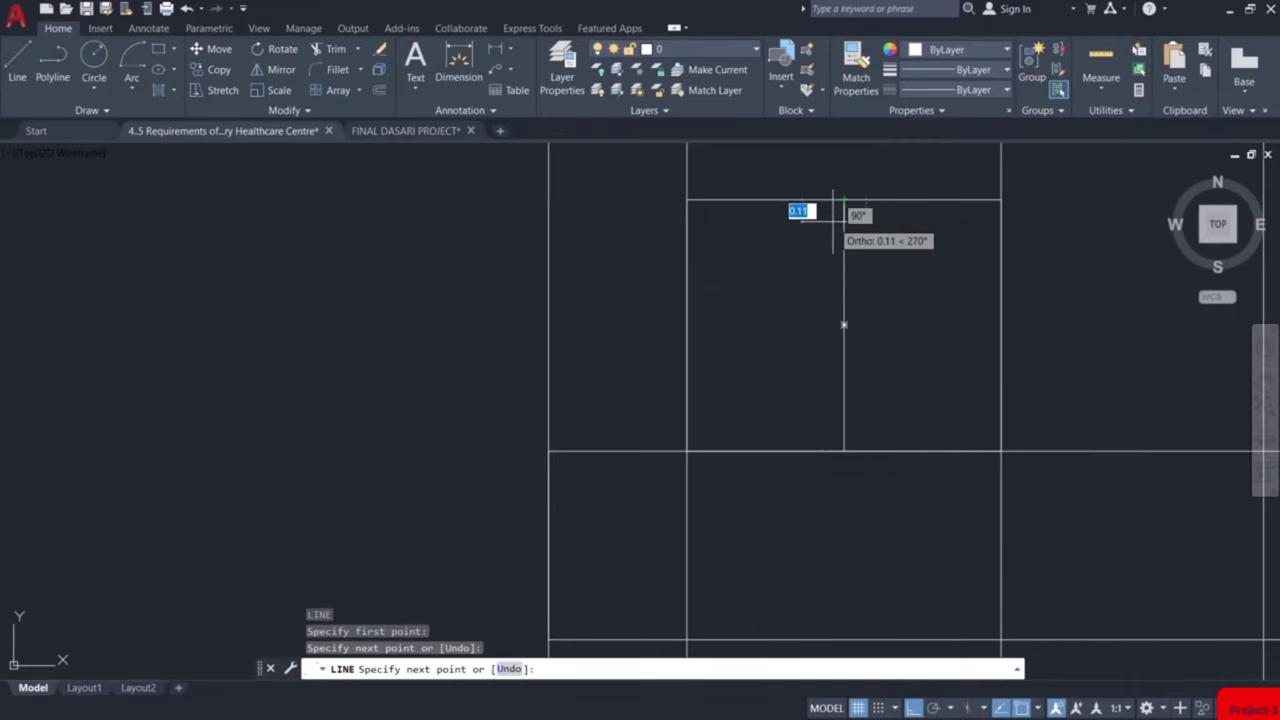
key("Escape")
Draw a separate rectangle over each half of the first window to form its two shutters
type("rec")
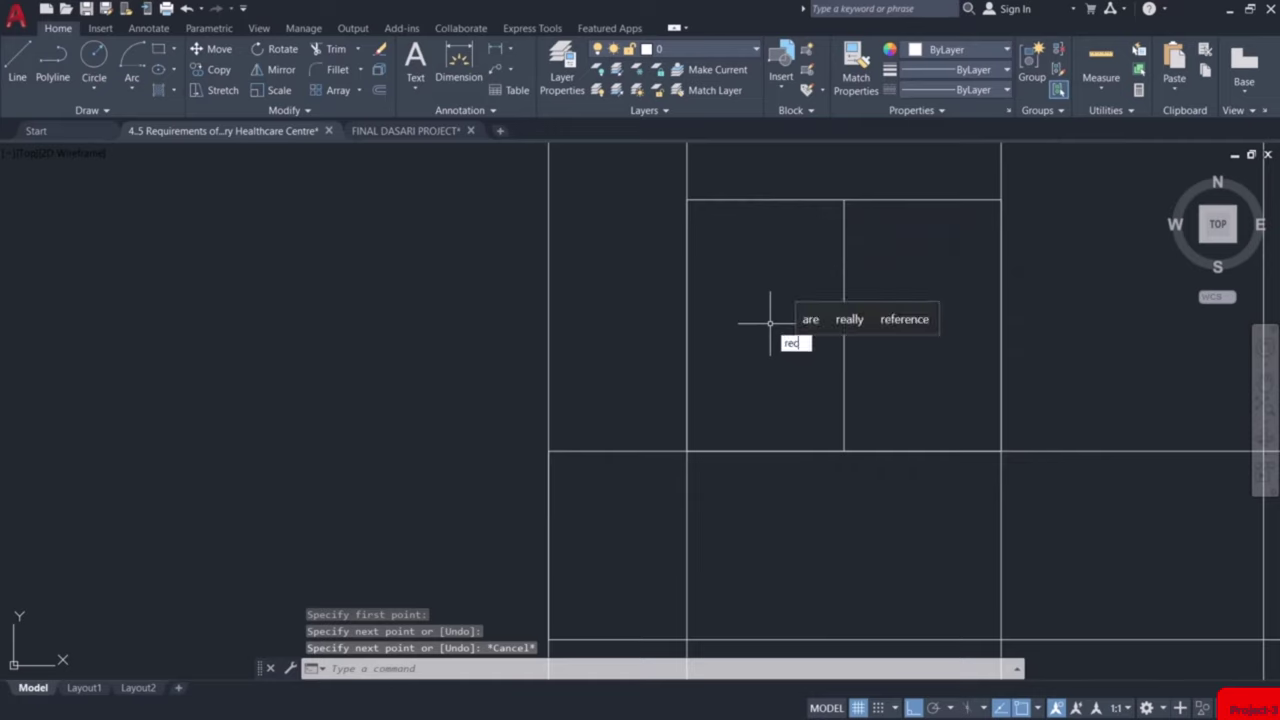
key("Return")
left_click(687, 201)
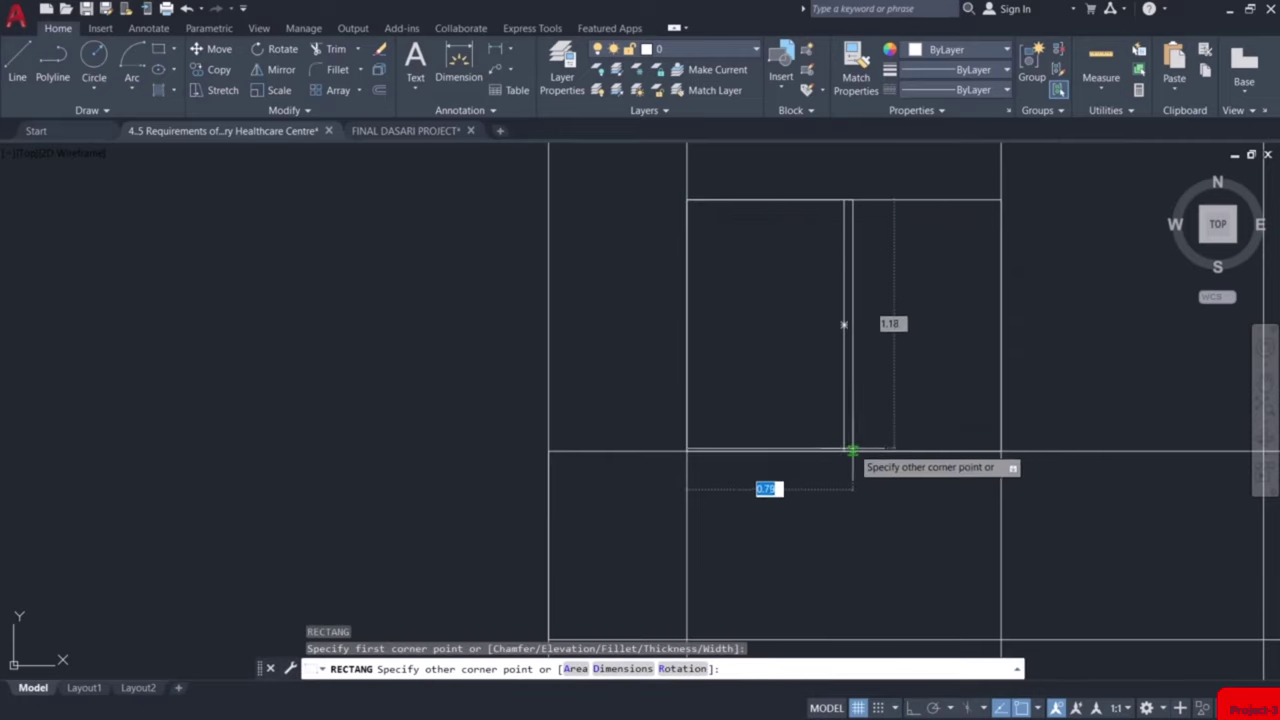
left_click(843, 449)
key("Return")
key("Return")
left_click(843, 200)
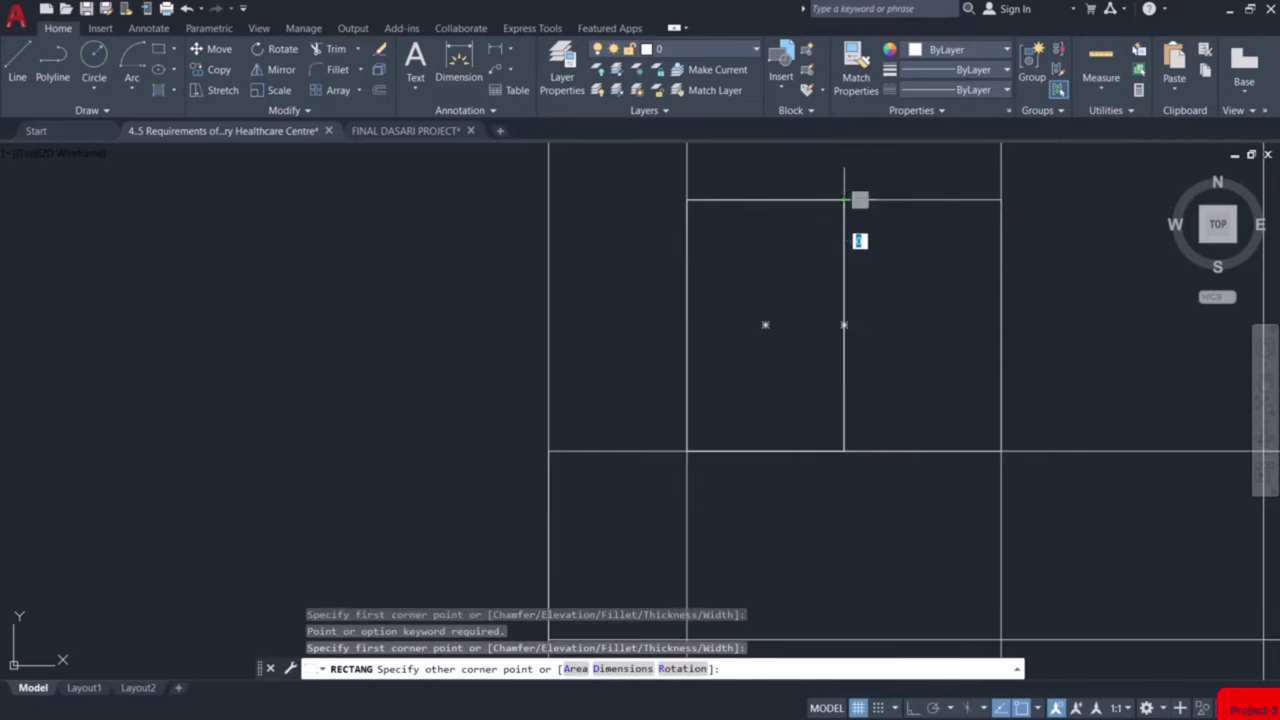
left_click(999, 452)
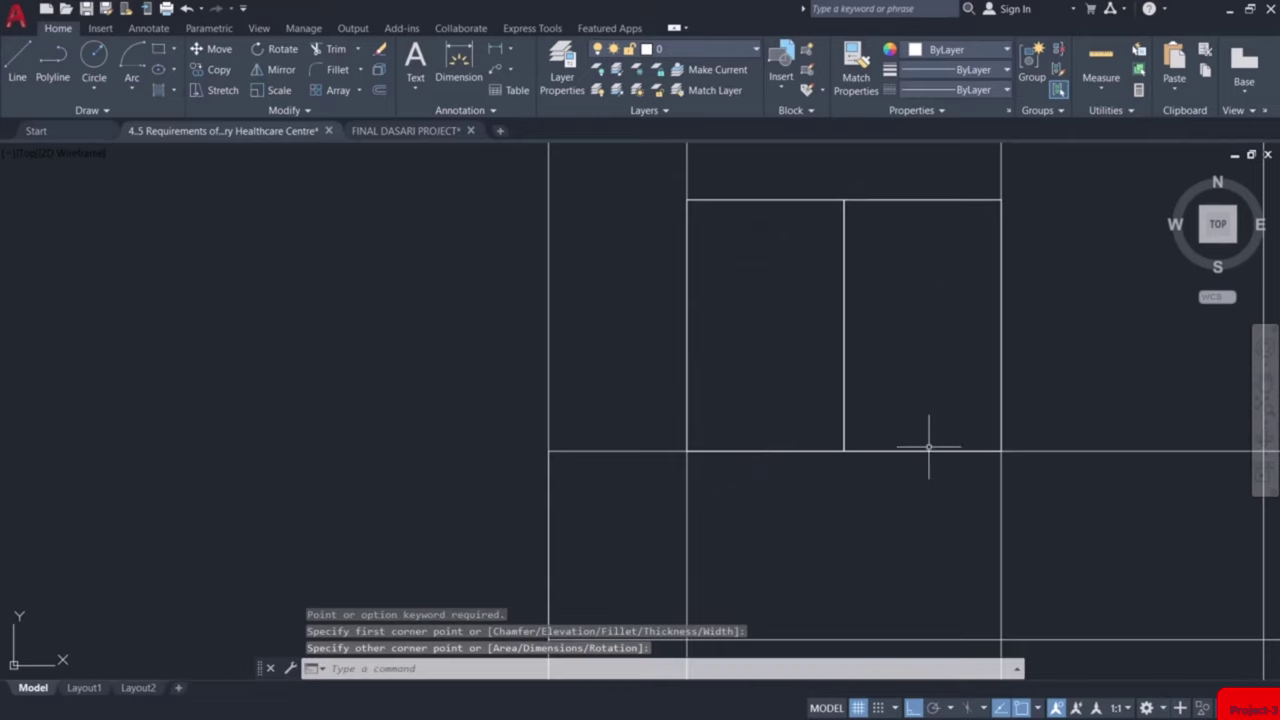
Offset both shutter rectangles of the first window inward by 0.04 to form their frames
type("o")
key("Return")
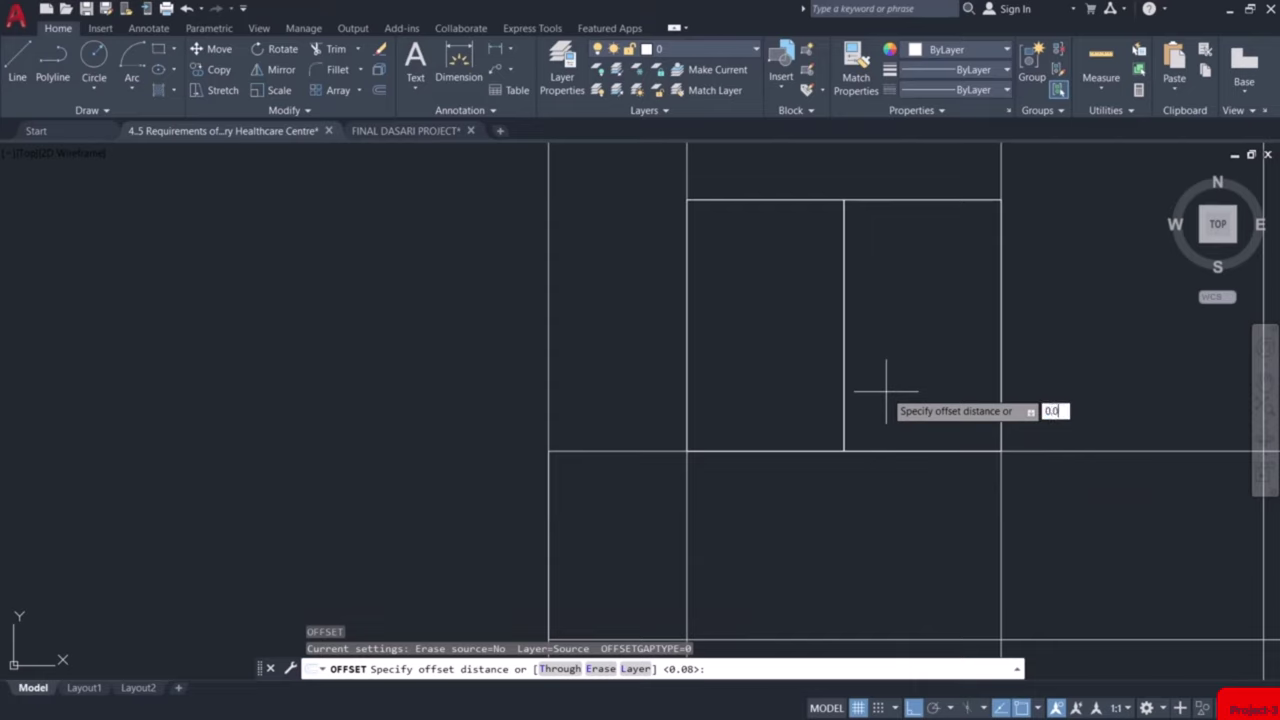
key("Return")
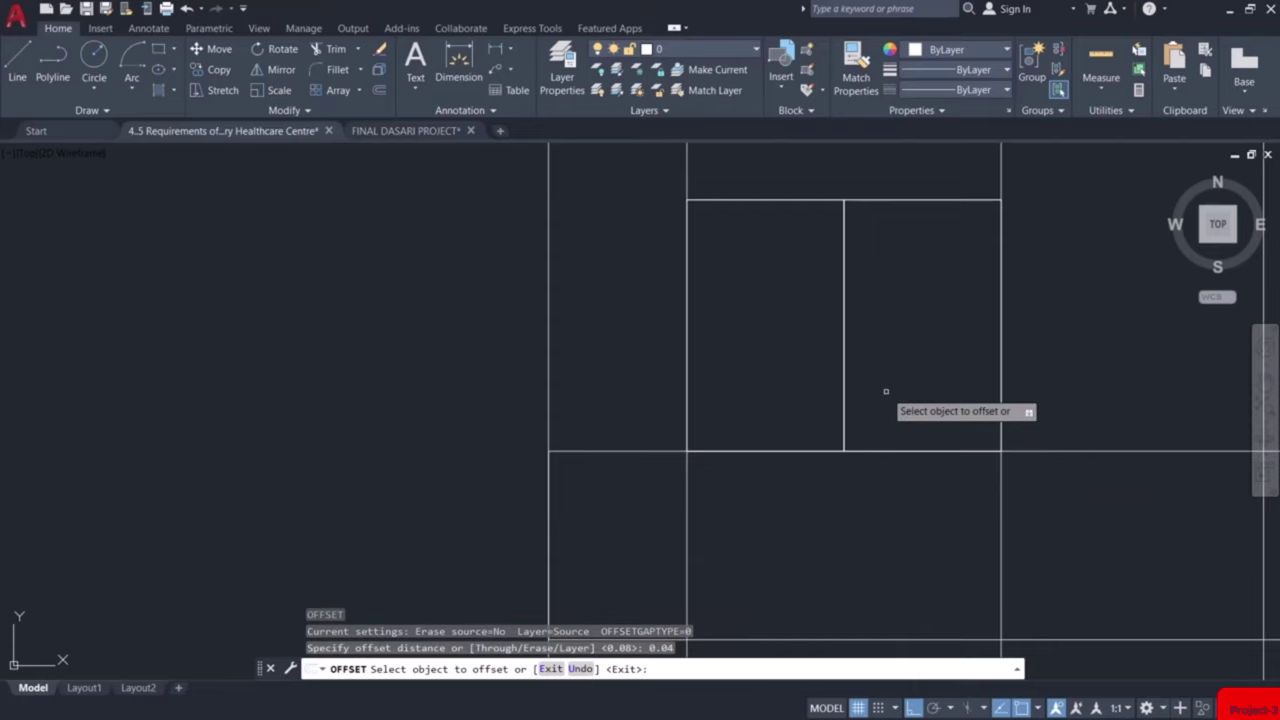
left_click(799, 200)
left_click(820, 215)
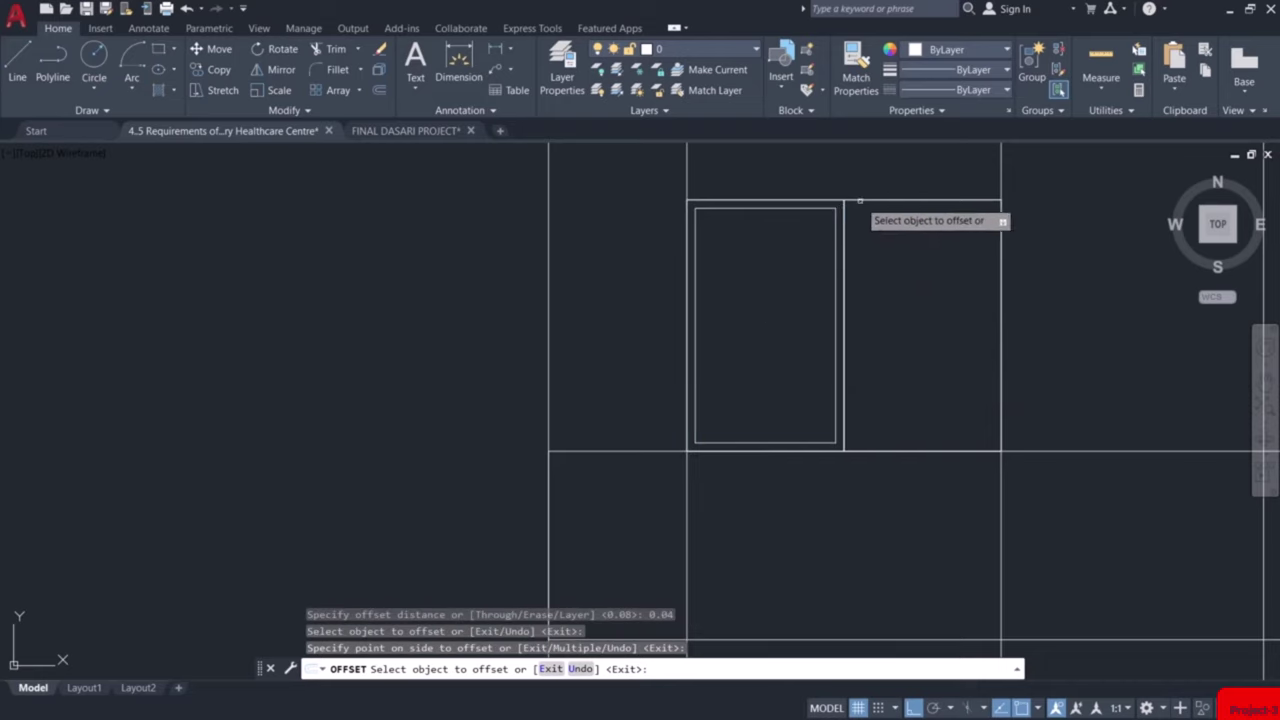
left_click(882, 201)
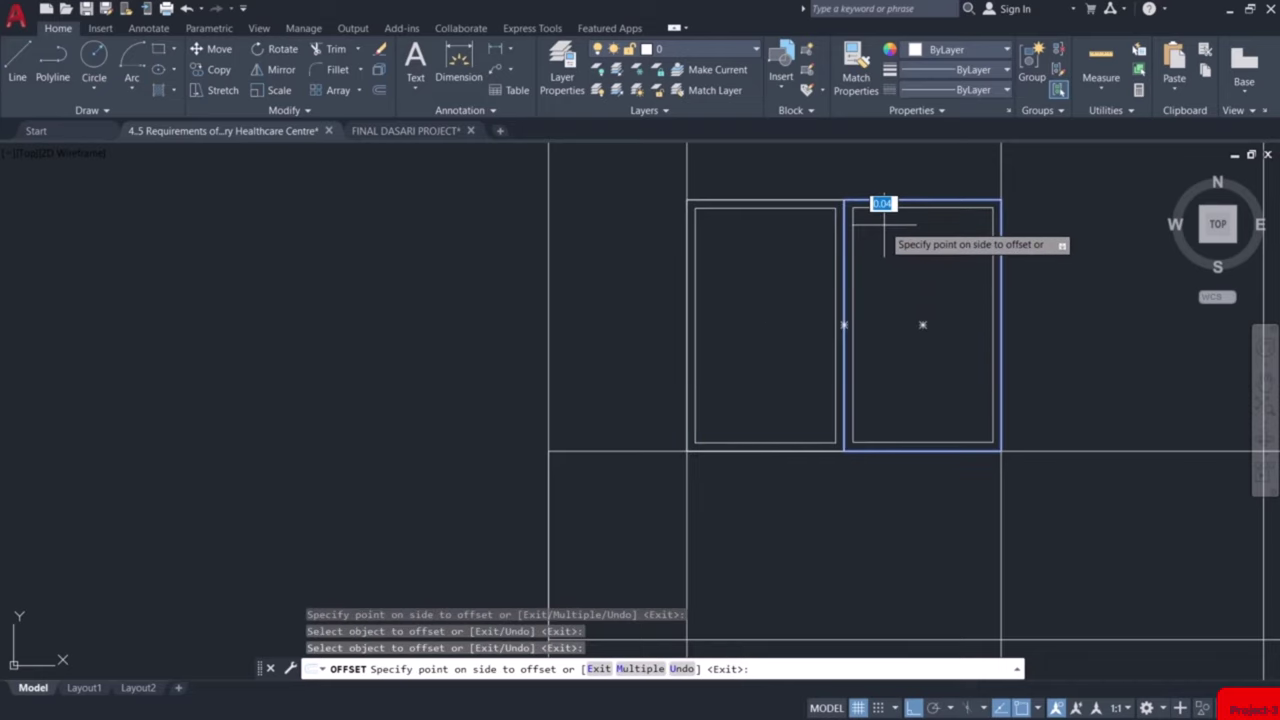
left_click(883, 224)
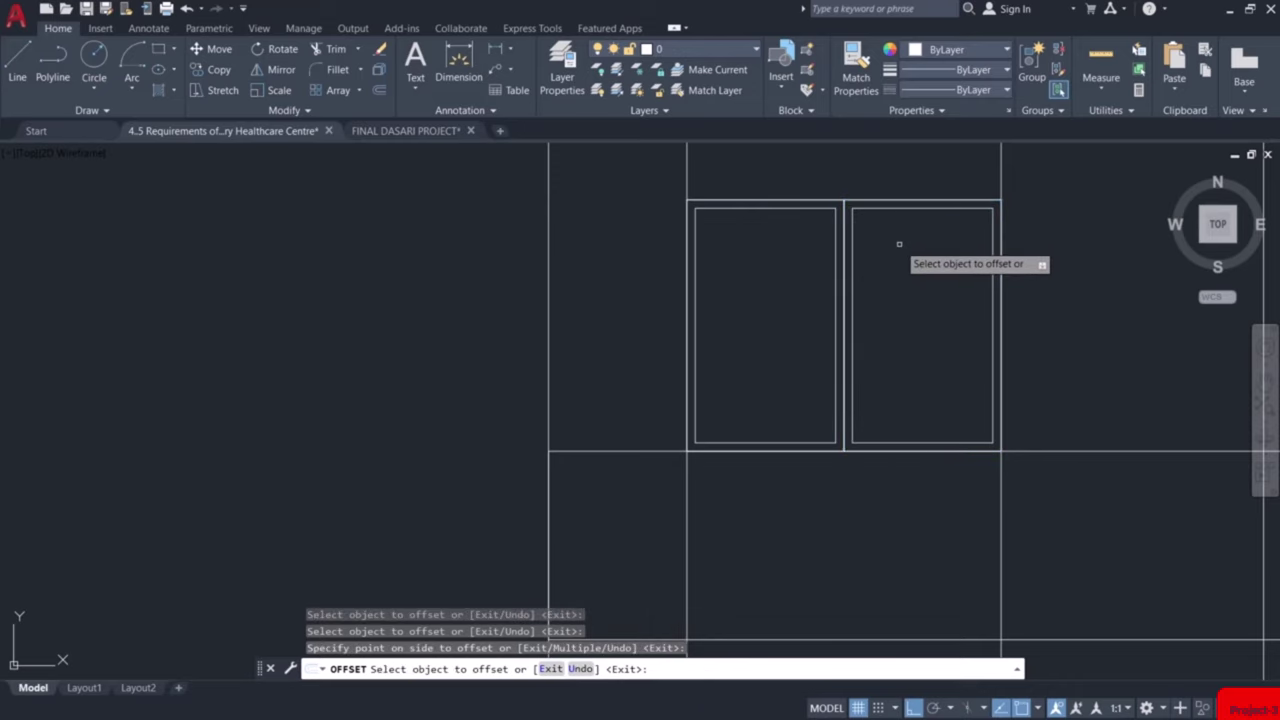
key("Escape")
Copy the complete framed window from its lower west corner to the sill line at the second window's west construction line
scroll(912, 266, "down", 4)
middle_click_drag(971, 294, 748, 340)
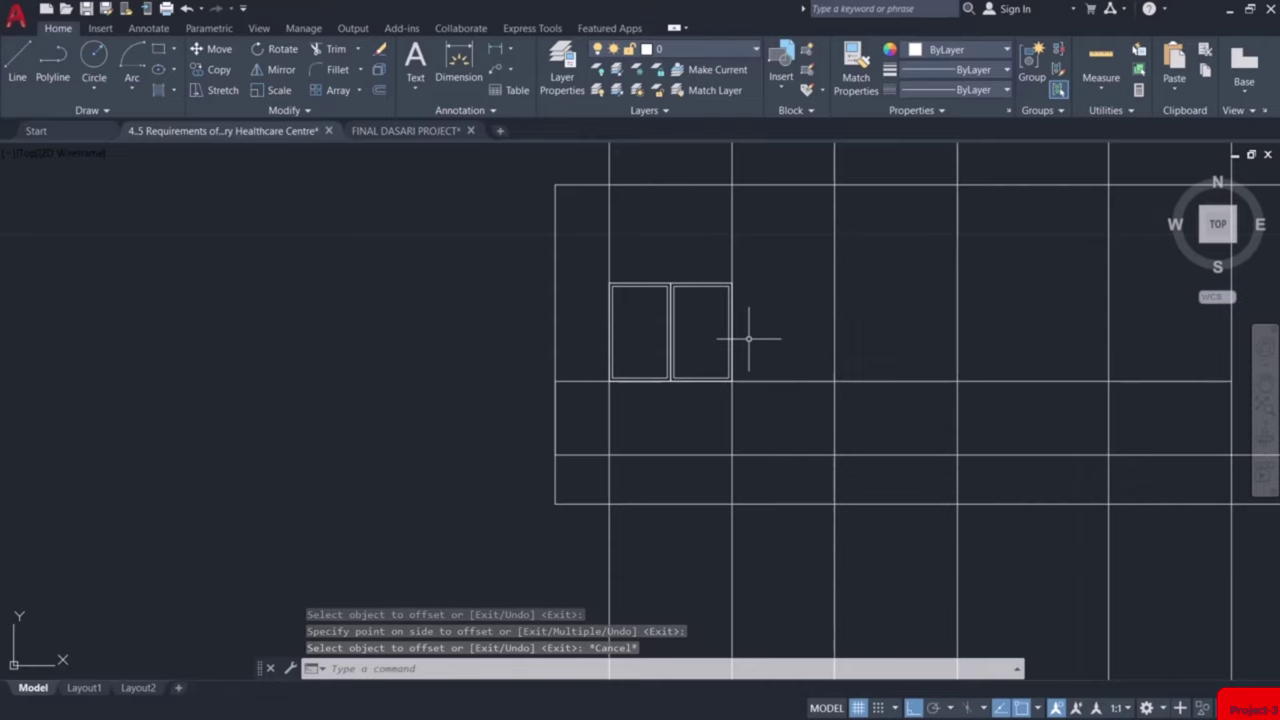
scroll(702, 232, "up", 2)
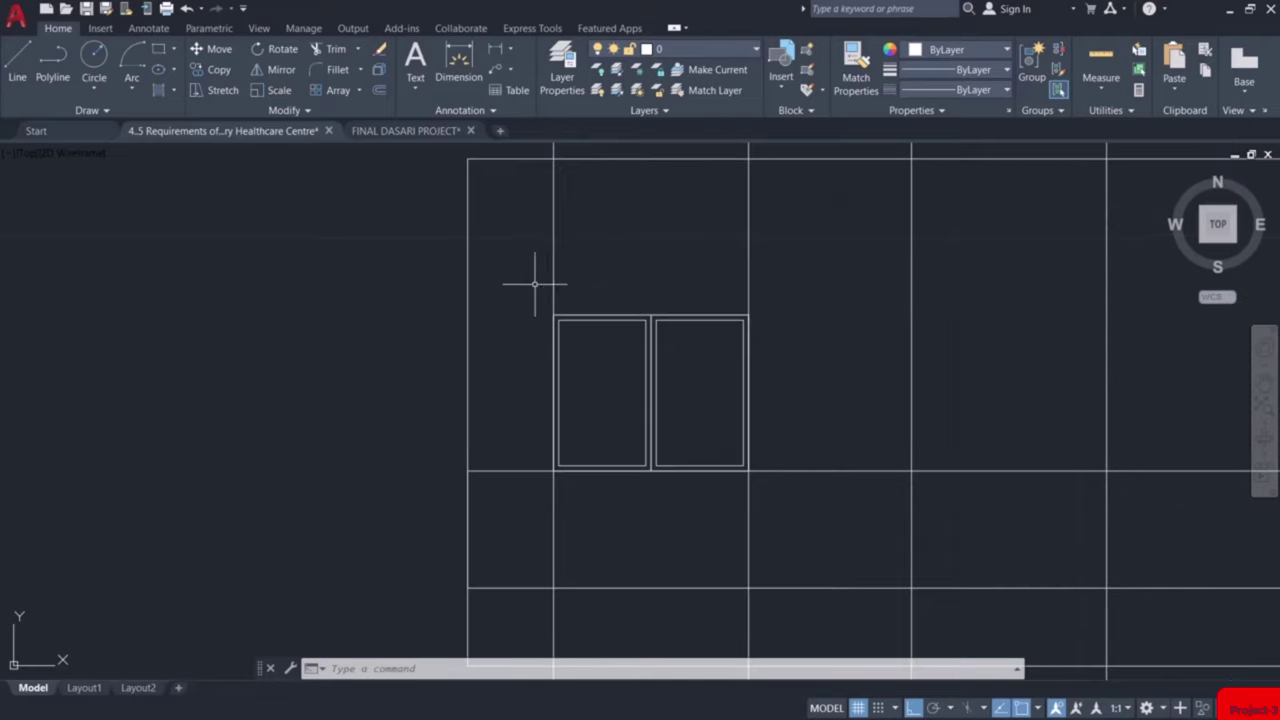
left_click(544, 285)
left_click(814, 529)
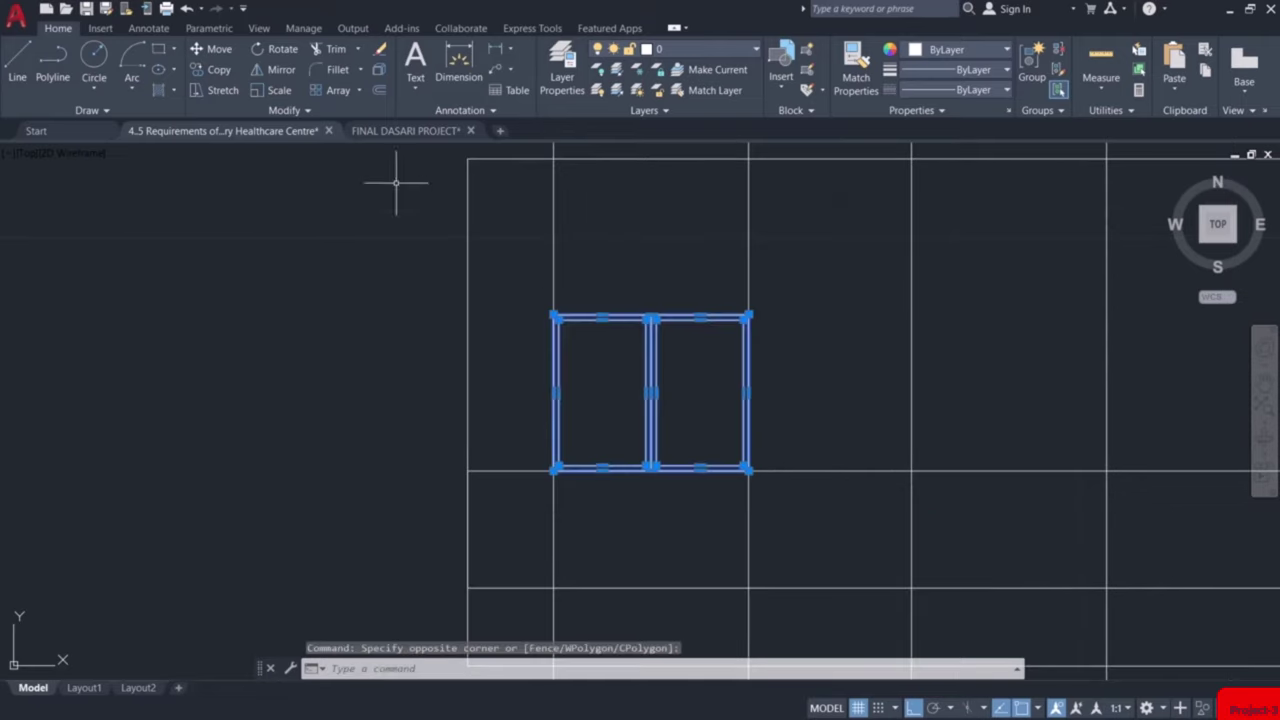
left_click(222, 72)
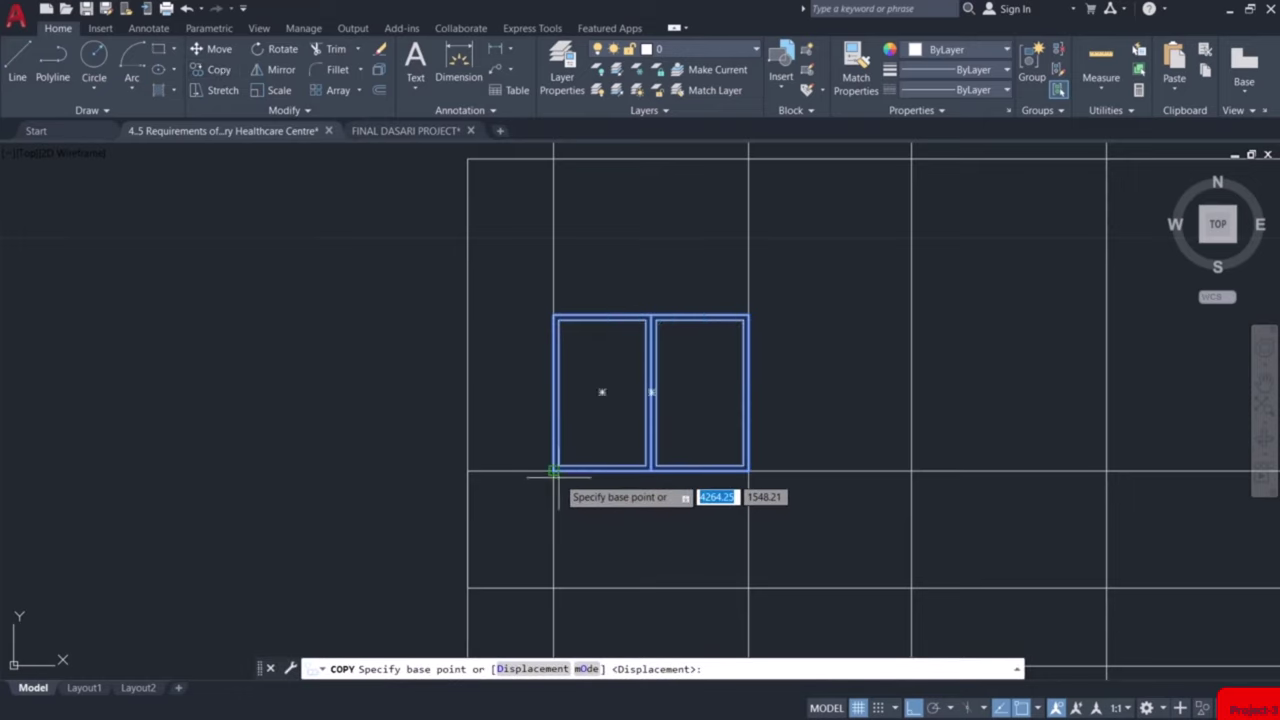
scroll(551, 477, "up", 4)
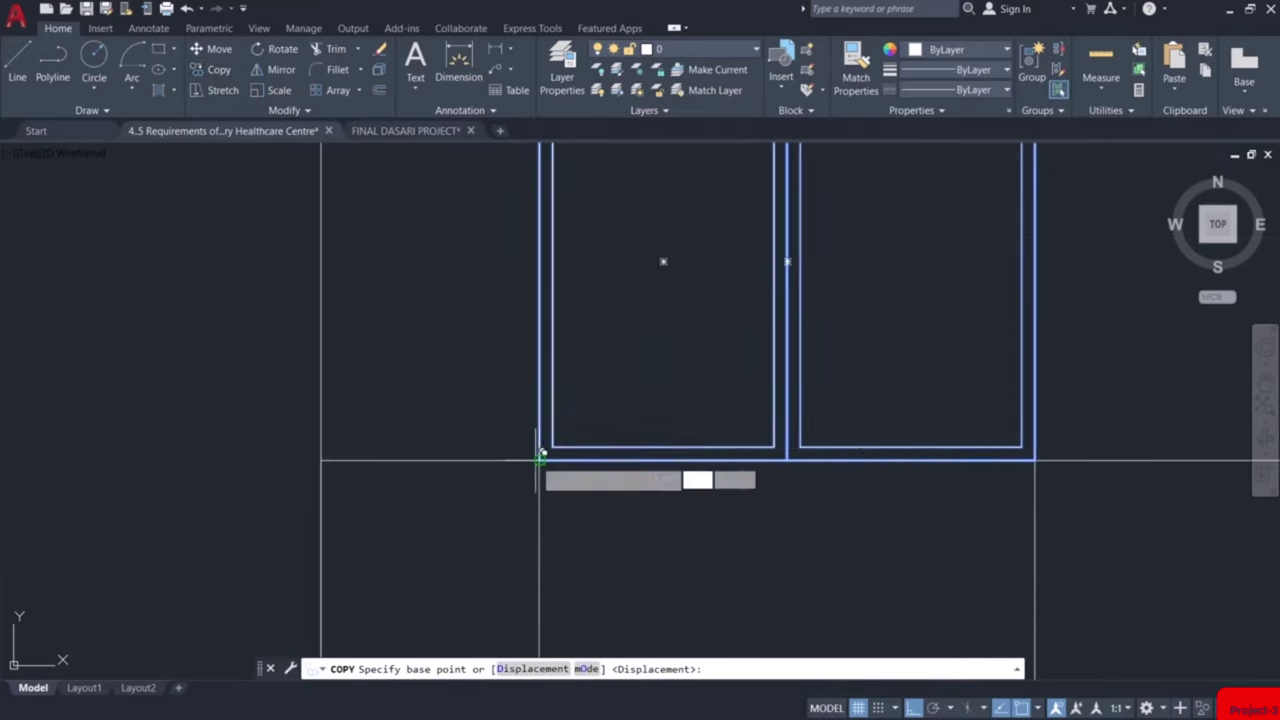
left_click(540, 460)
scroll(846, 449, "down", 4)
middle_click_drag(960, 454, 553, 470)
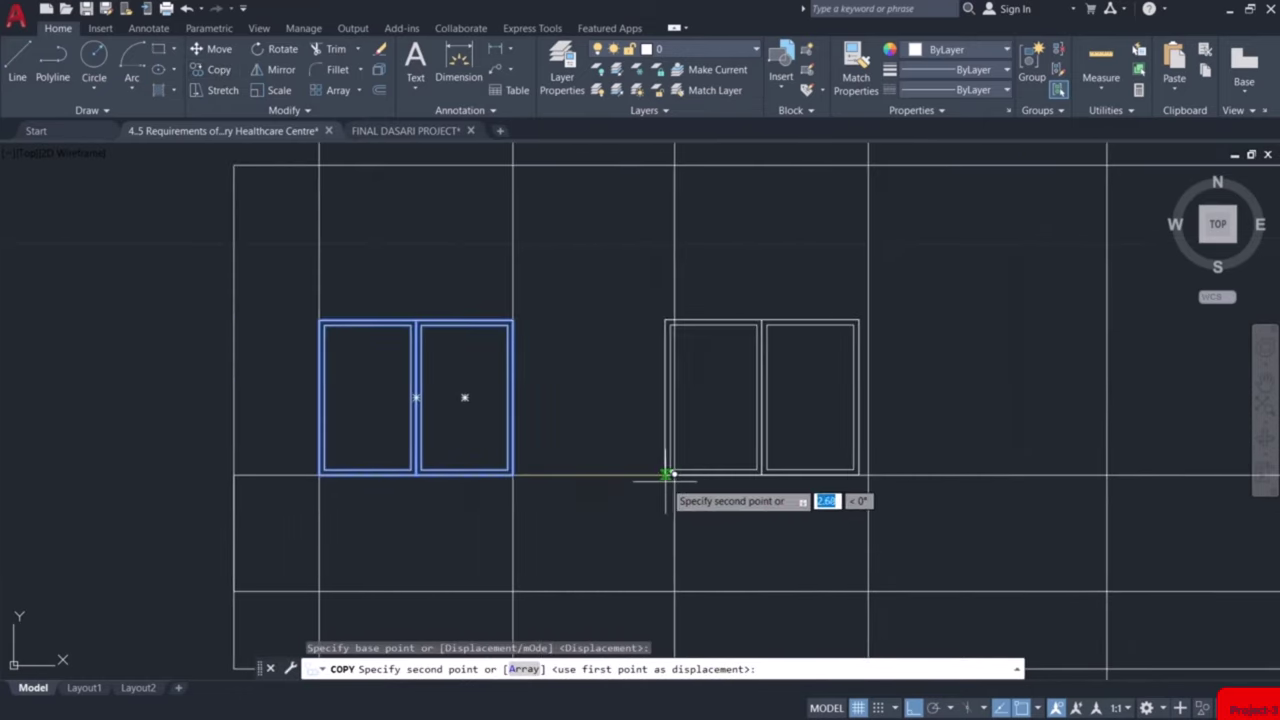
scroll(677, 460, "up", 3)
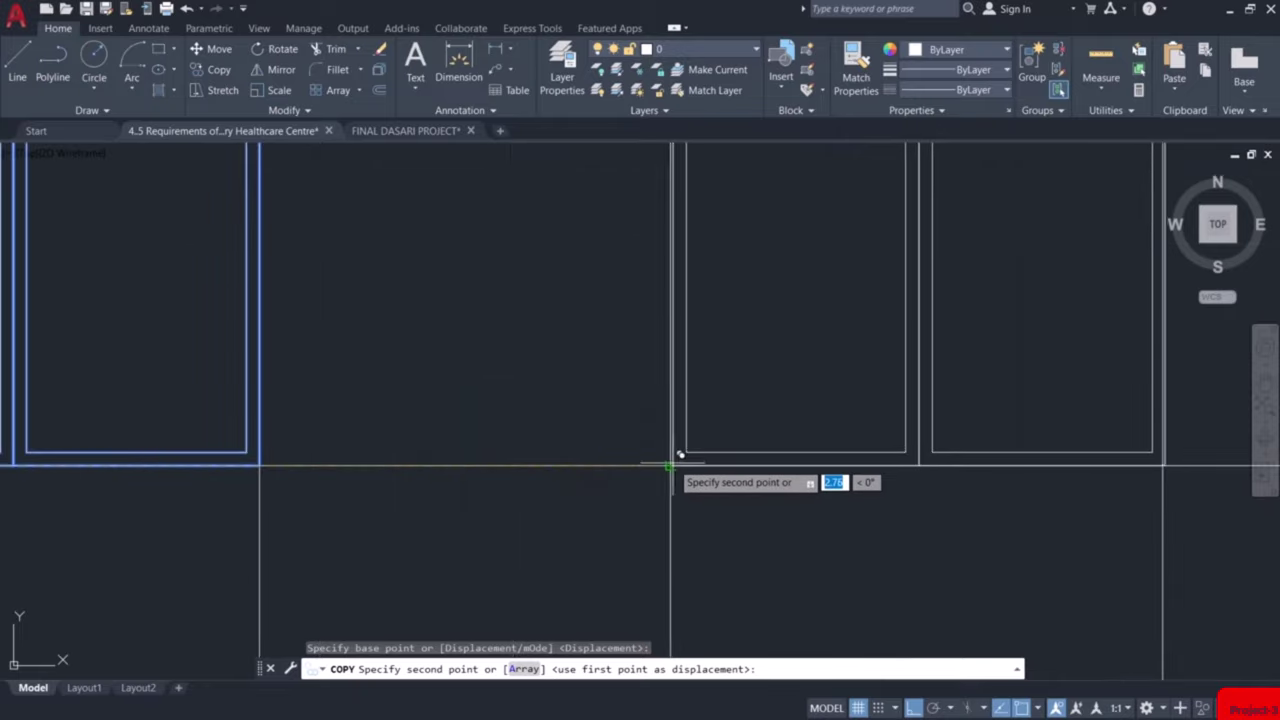
left_click(677, 460)
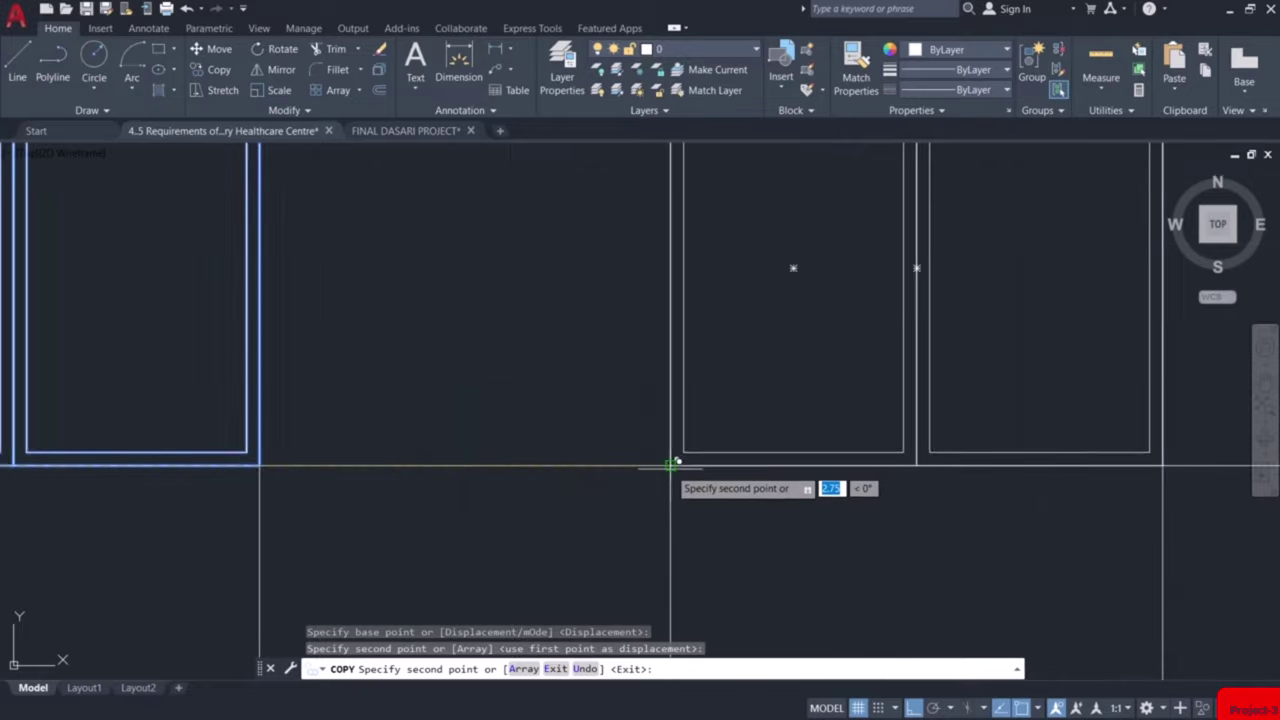
Place another copy of the framed window on the sill line at the third window's west construction line
scroll(737, 457, "down", 3)
middle_click_drag(914, 466, 640, 490)
scroll(770, 494, "up", 5)
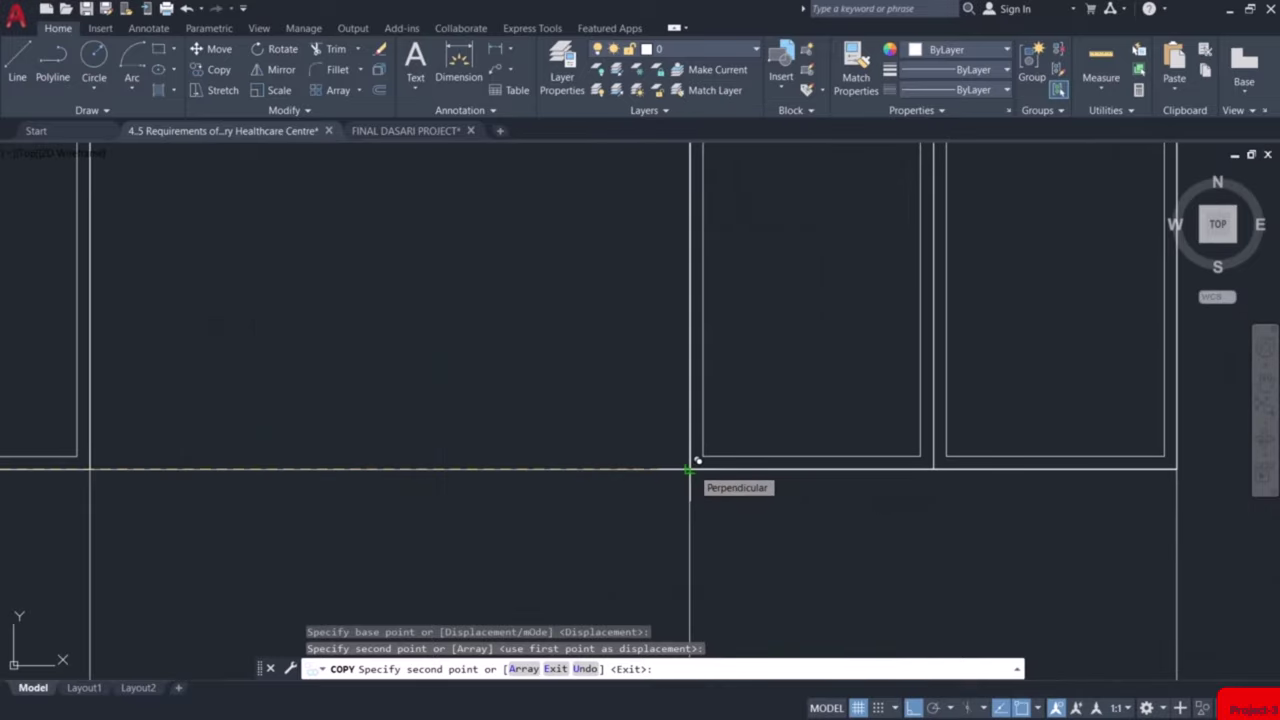
left_click(690, 468)
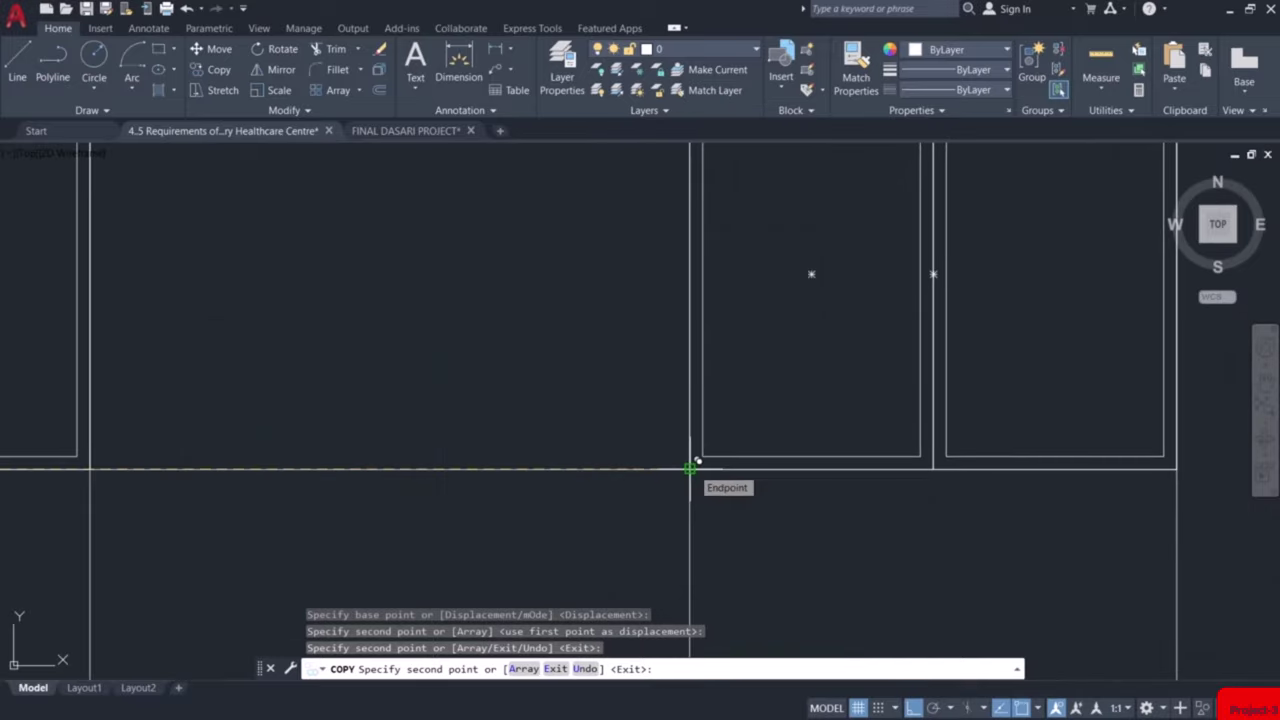
key("Escape")
scroll(688, 466, "down", 4)
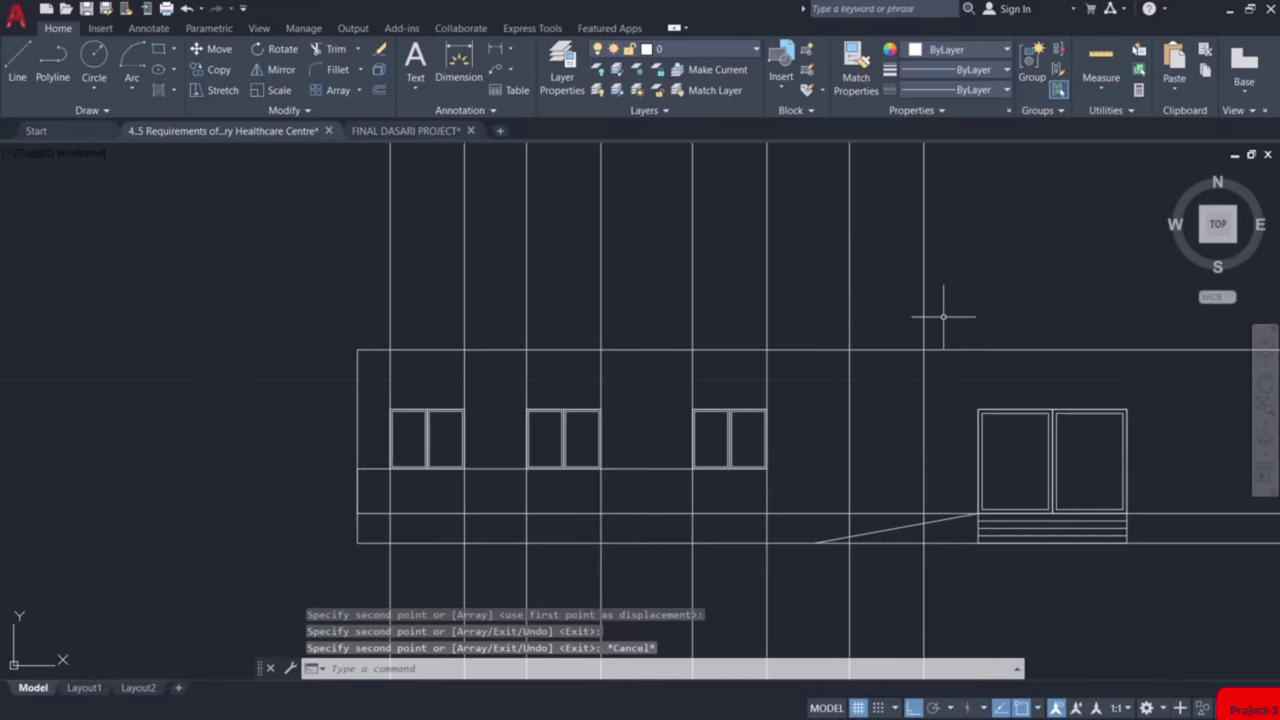
Erase the eight vertical construction lines through the windows and the horizontal sill line between them
left_click(995, 234)
left_click(337, 243)
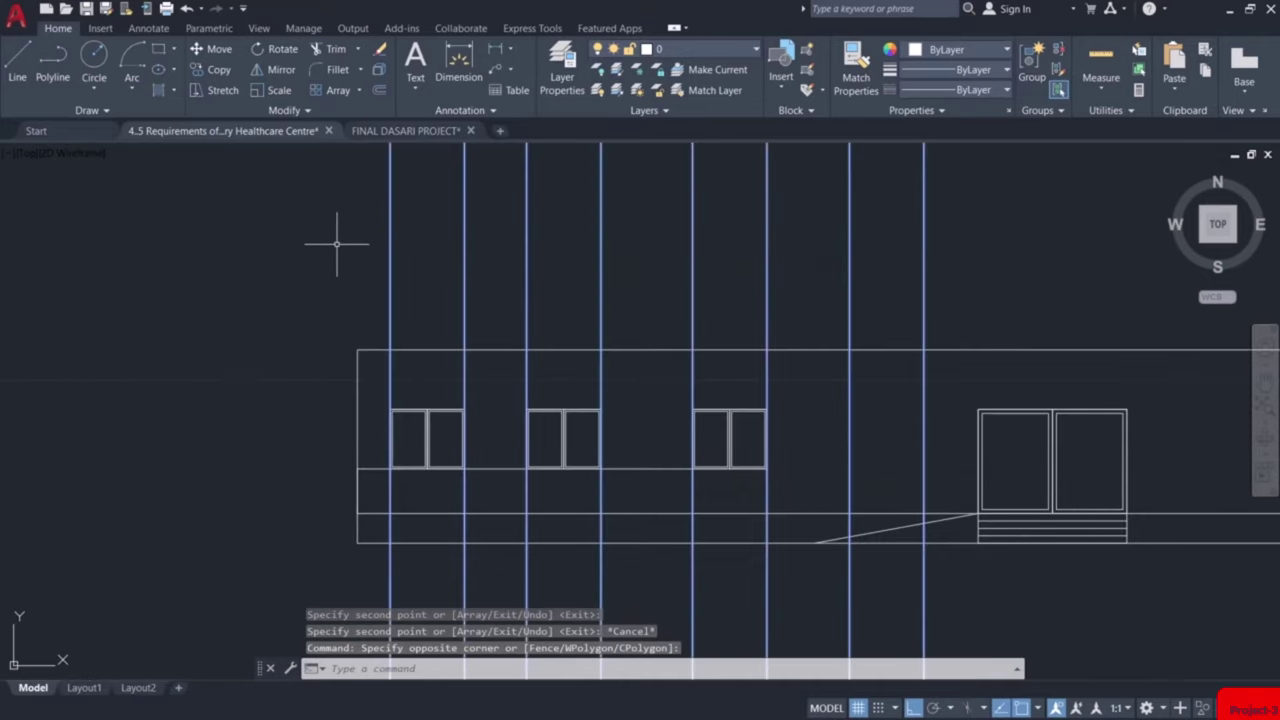
key("Delete")
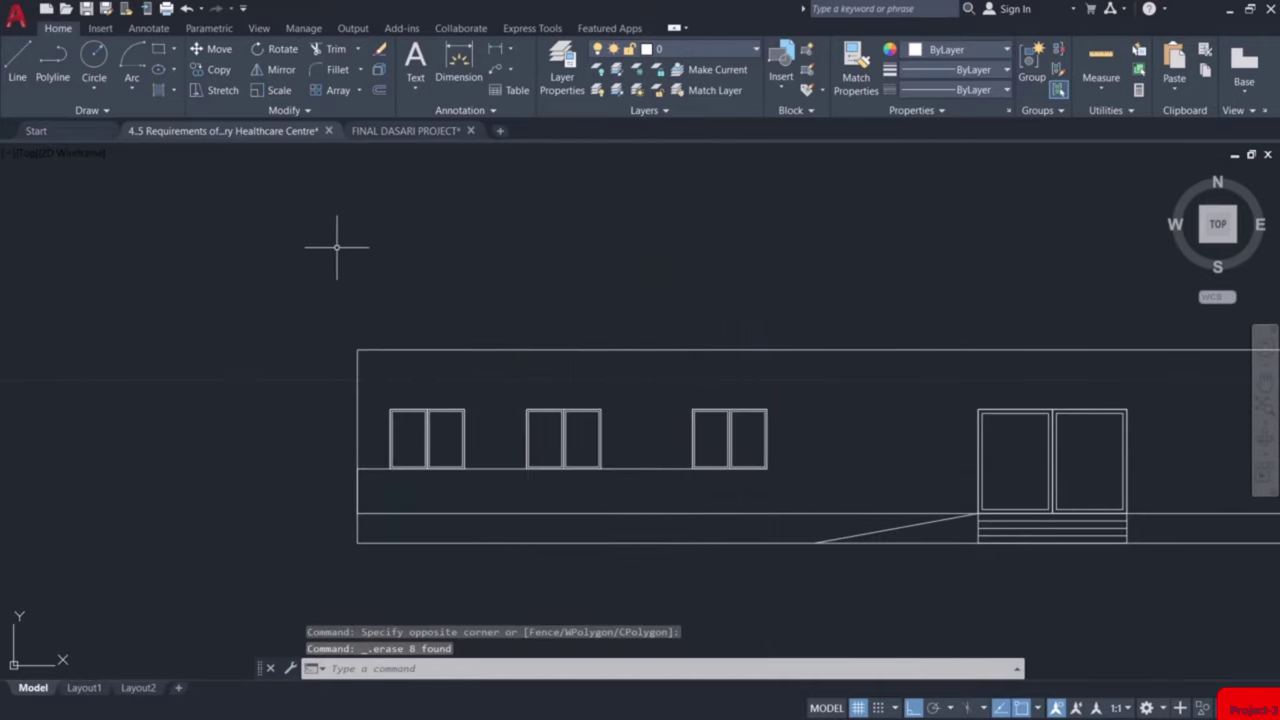
left_click(639, 467)
key("Delete")
scroll(743, 524, "down", 6)
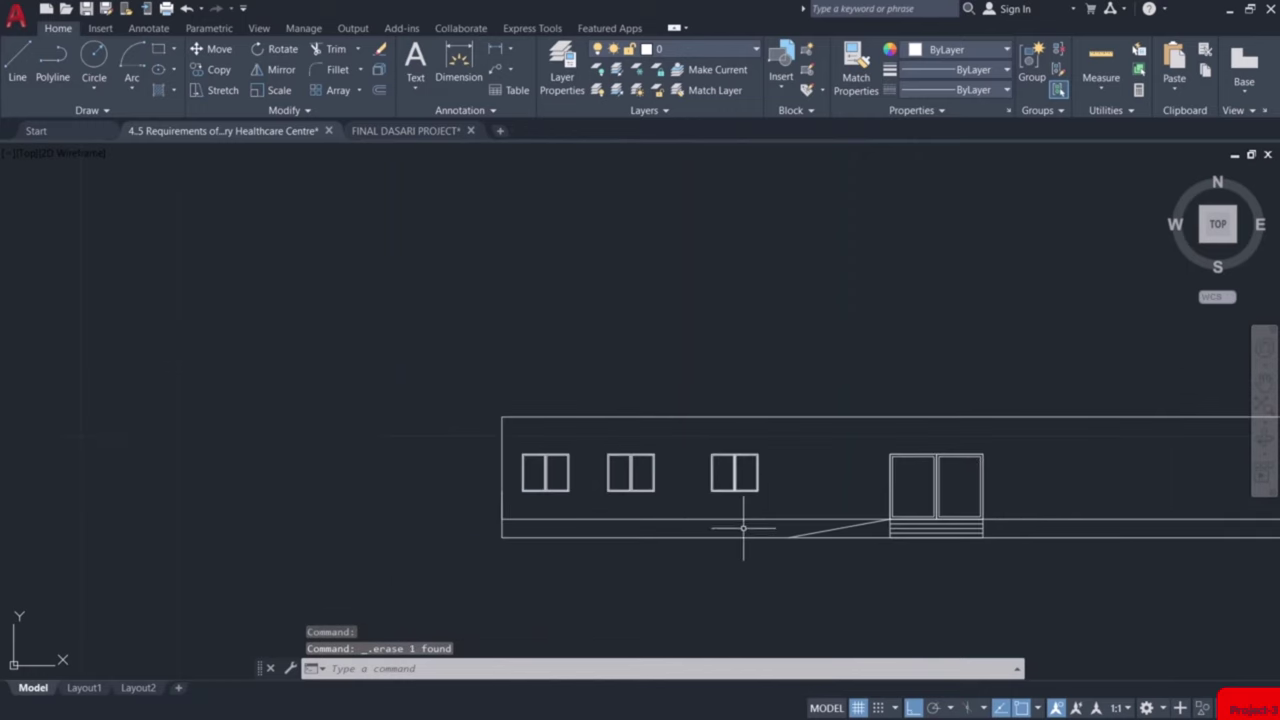
scroll(853, 505, "up", 4)
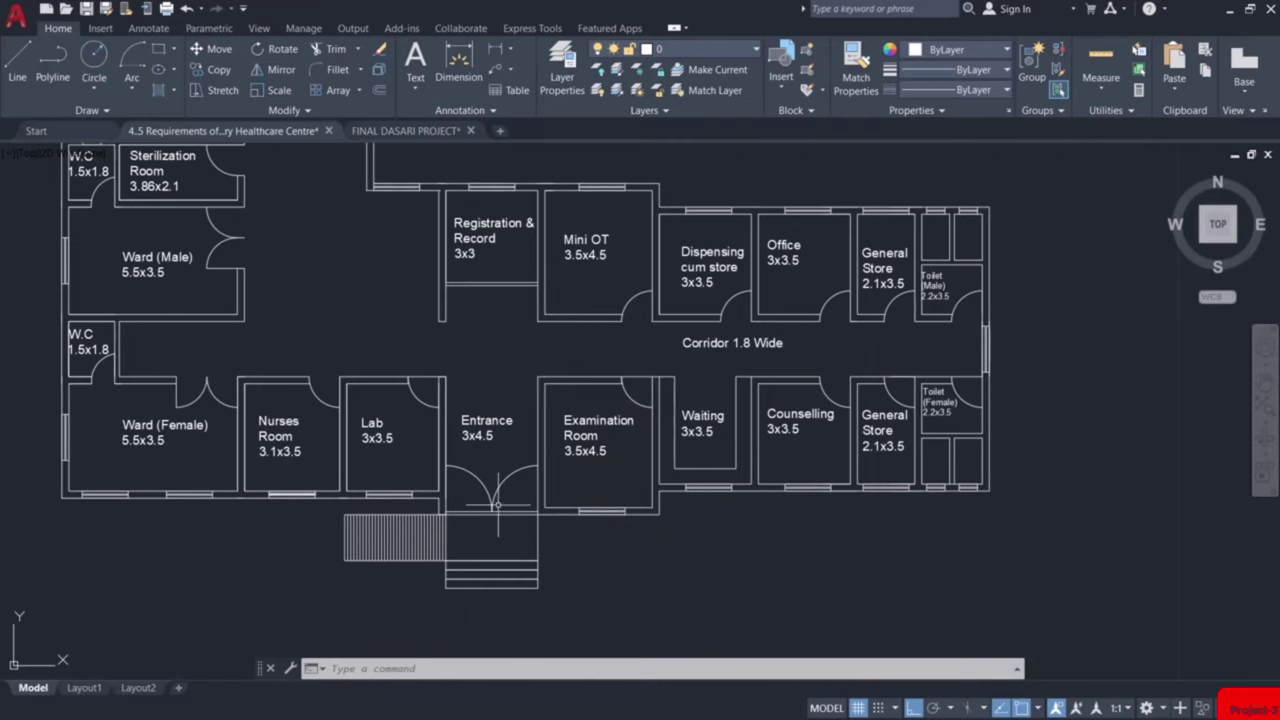
scroll(937, 505, "down", 4)
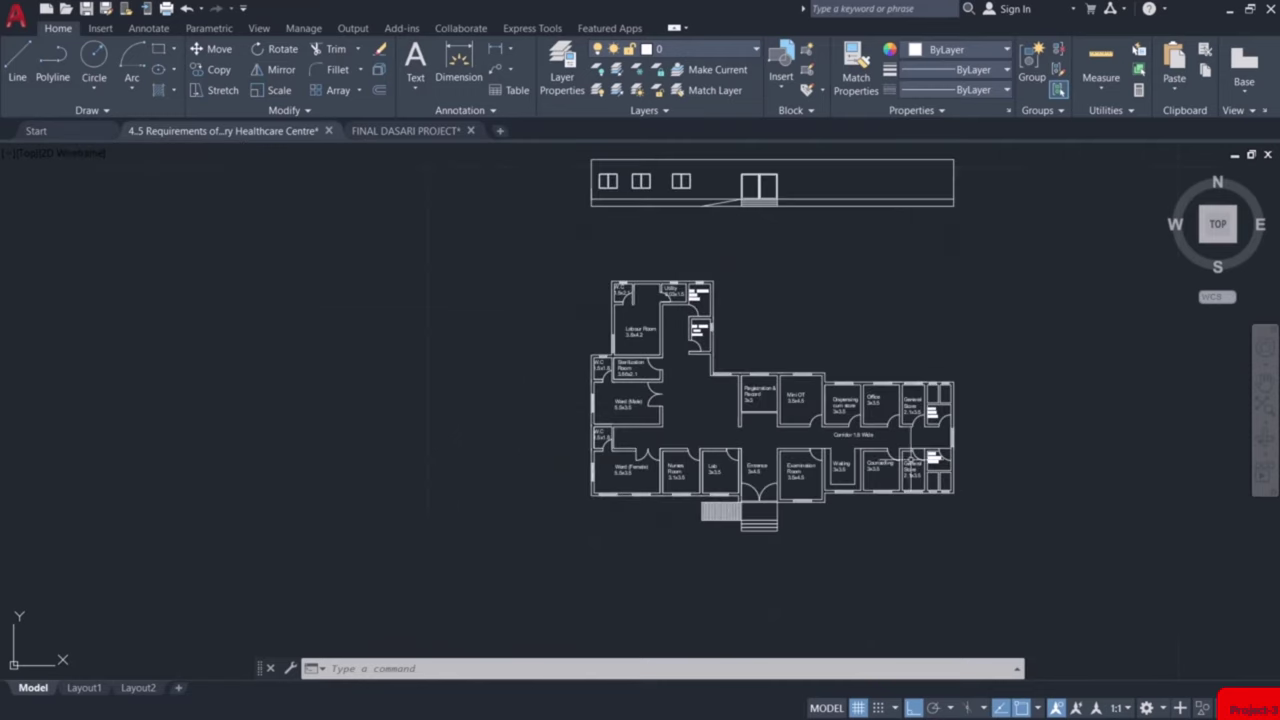
middle_click_drag(800, 294, 743, 443)
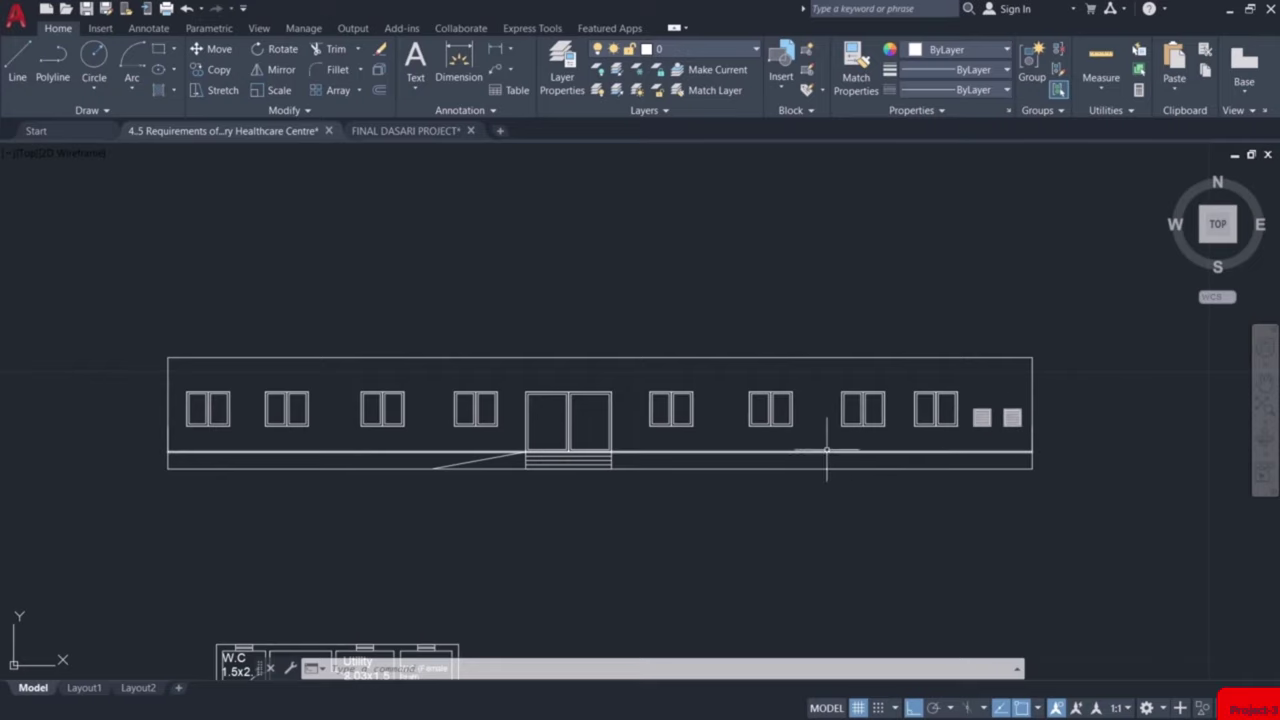
Fill the panes of the two windows just east of the double door with a solid hatch in colour 173,221,247
scroll(634, 417, "up", 4)
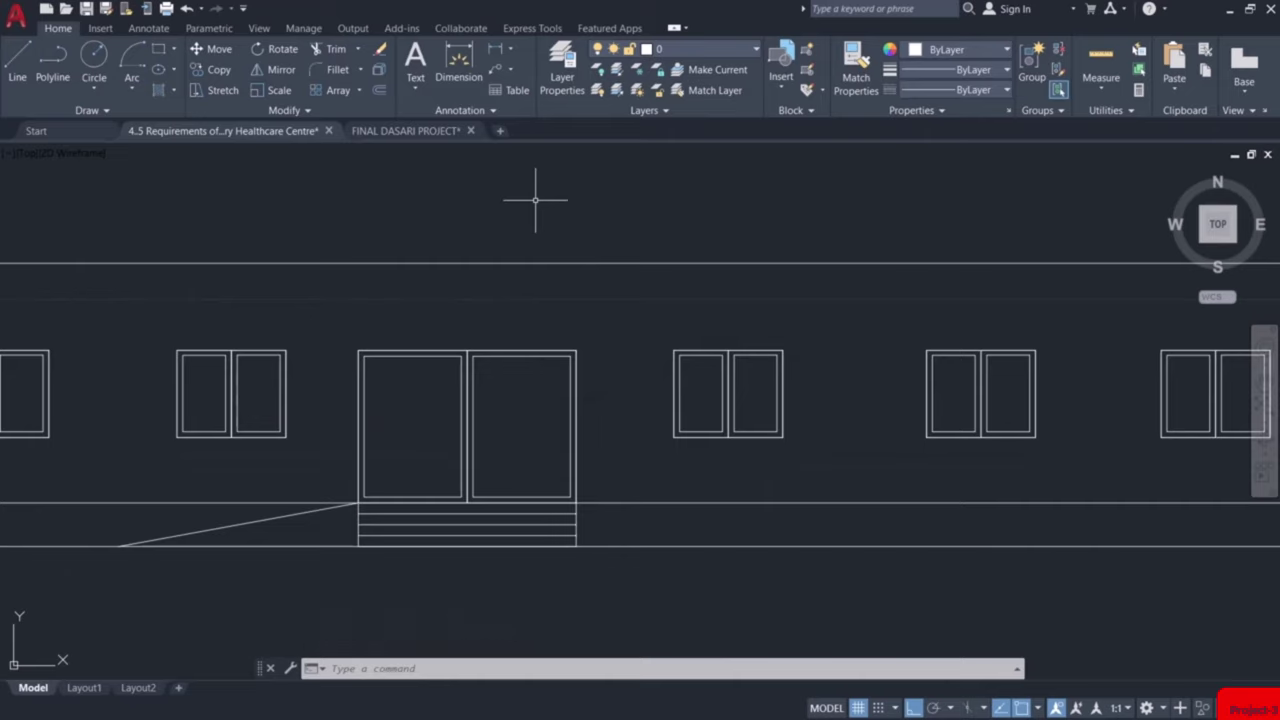
type("h")
key("Return")
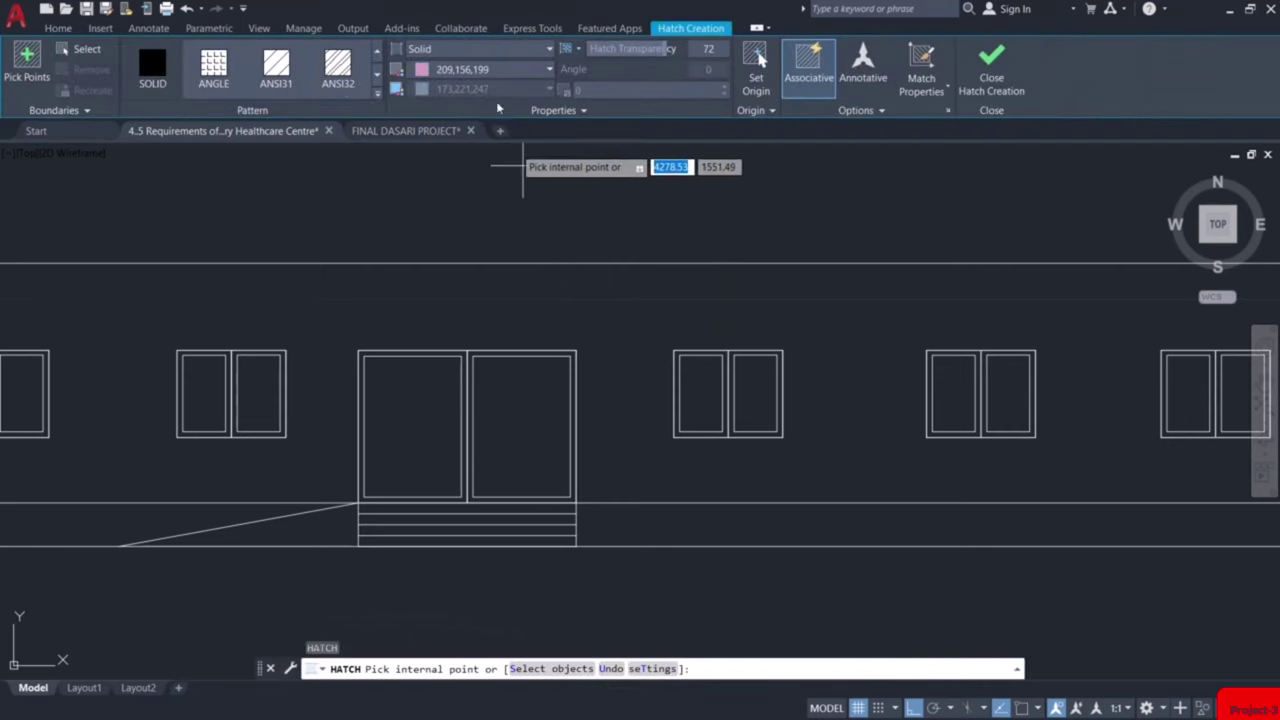
left_click(497, 72)
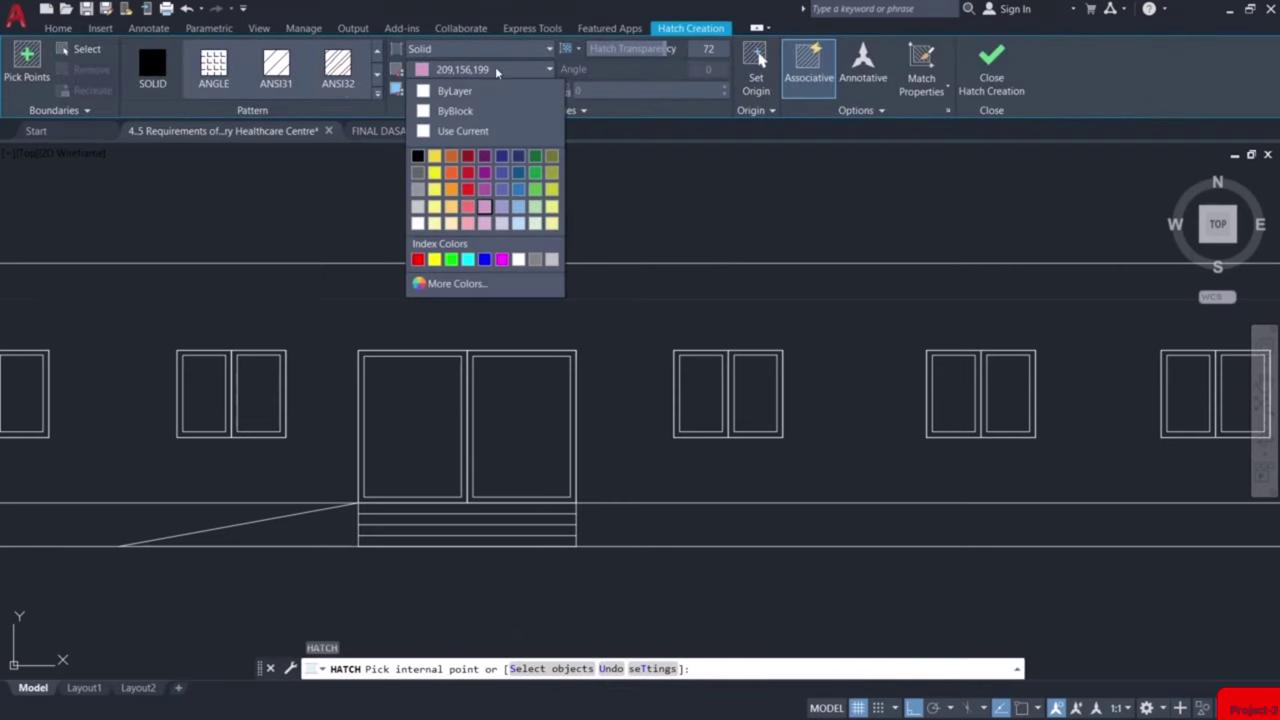
left_click(520, 225)
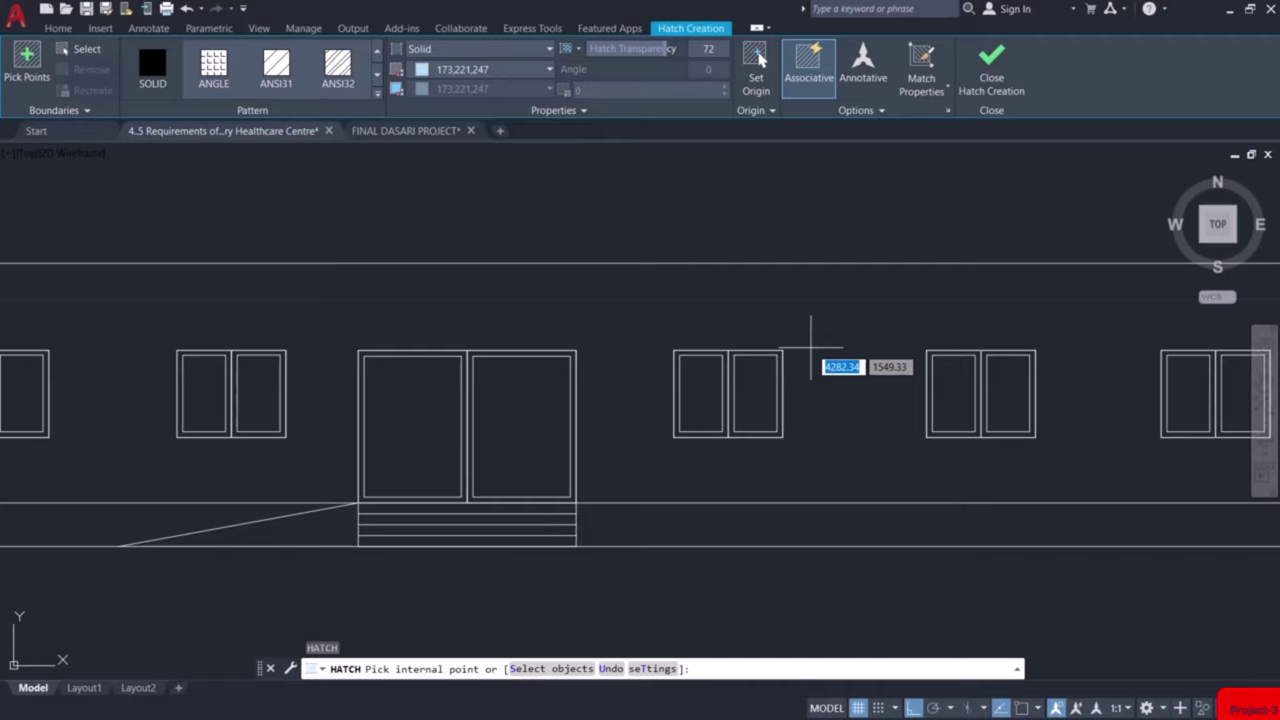
left_click(740, 405)
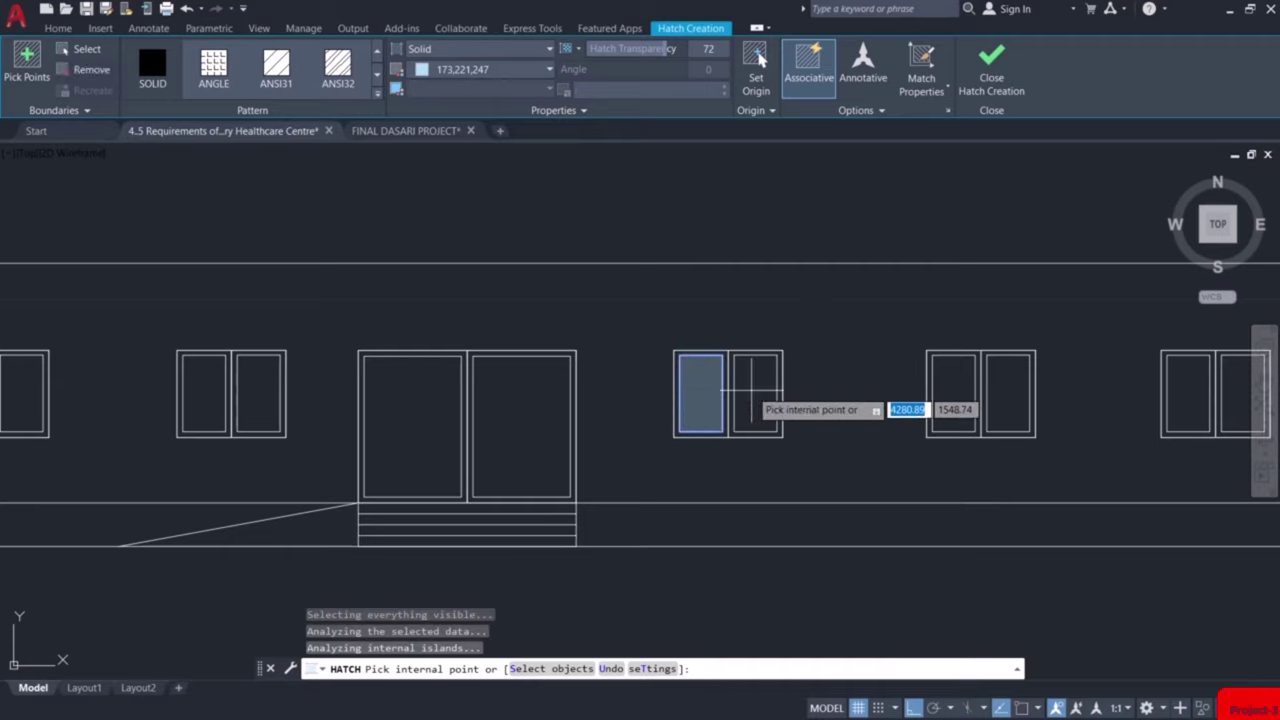
left_click(958, 395)
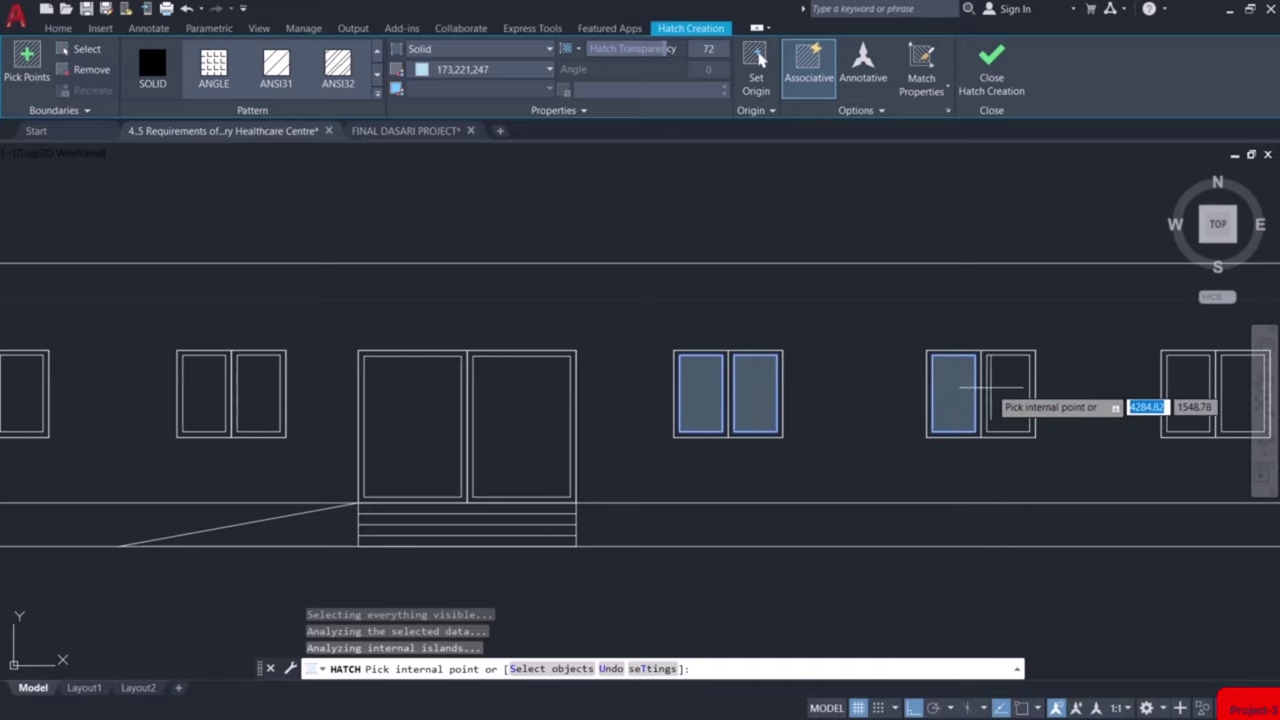
left_click(1005, 385)
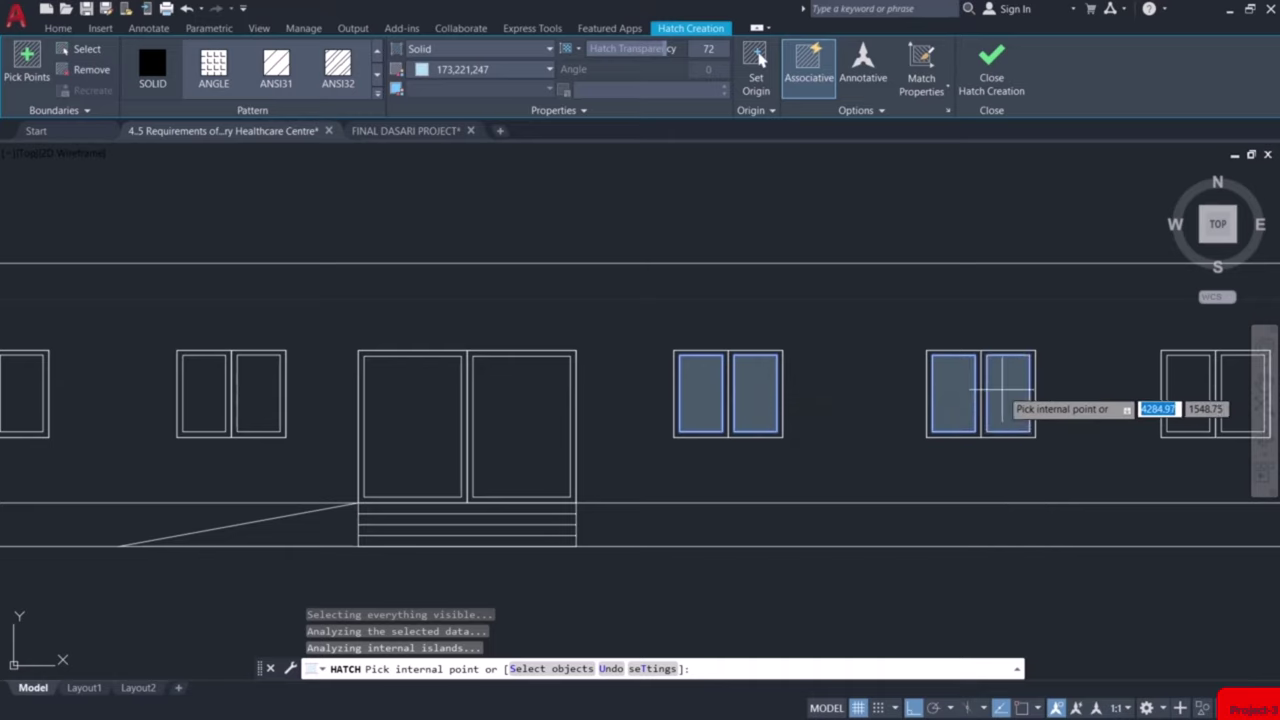
left_click(487, 72)
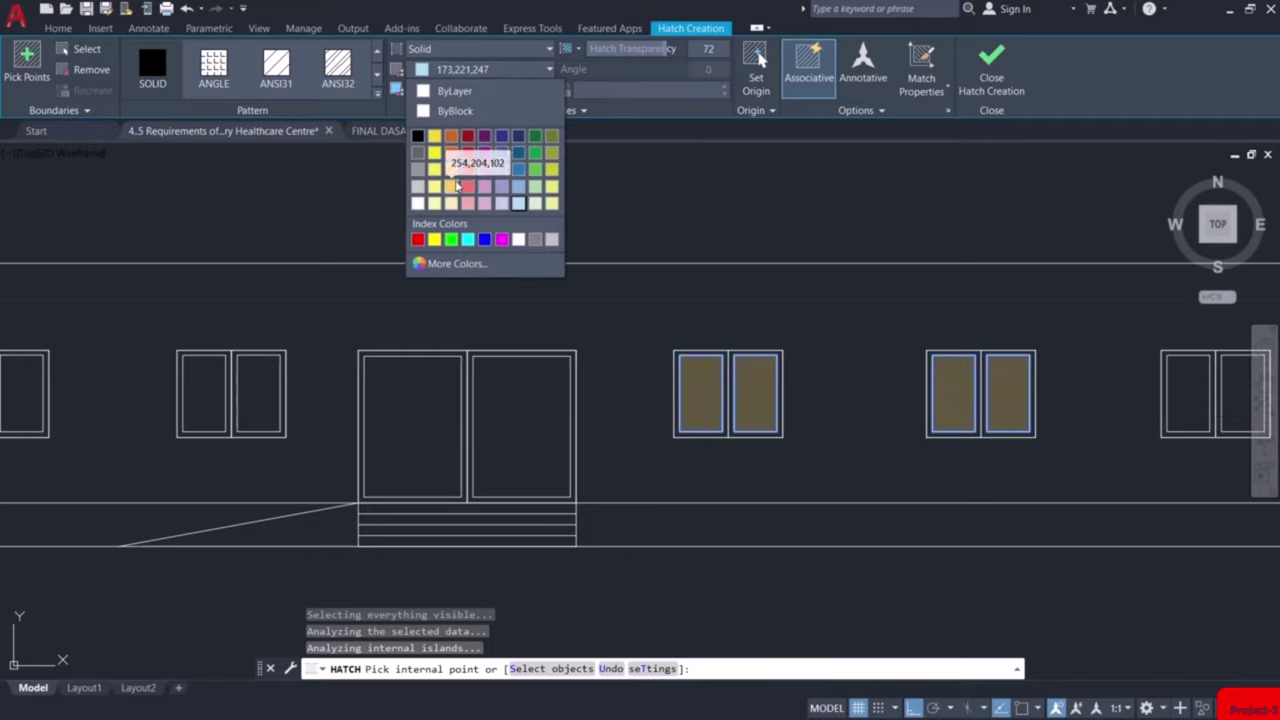
key("Escape")
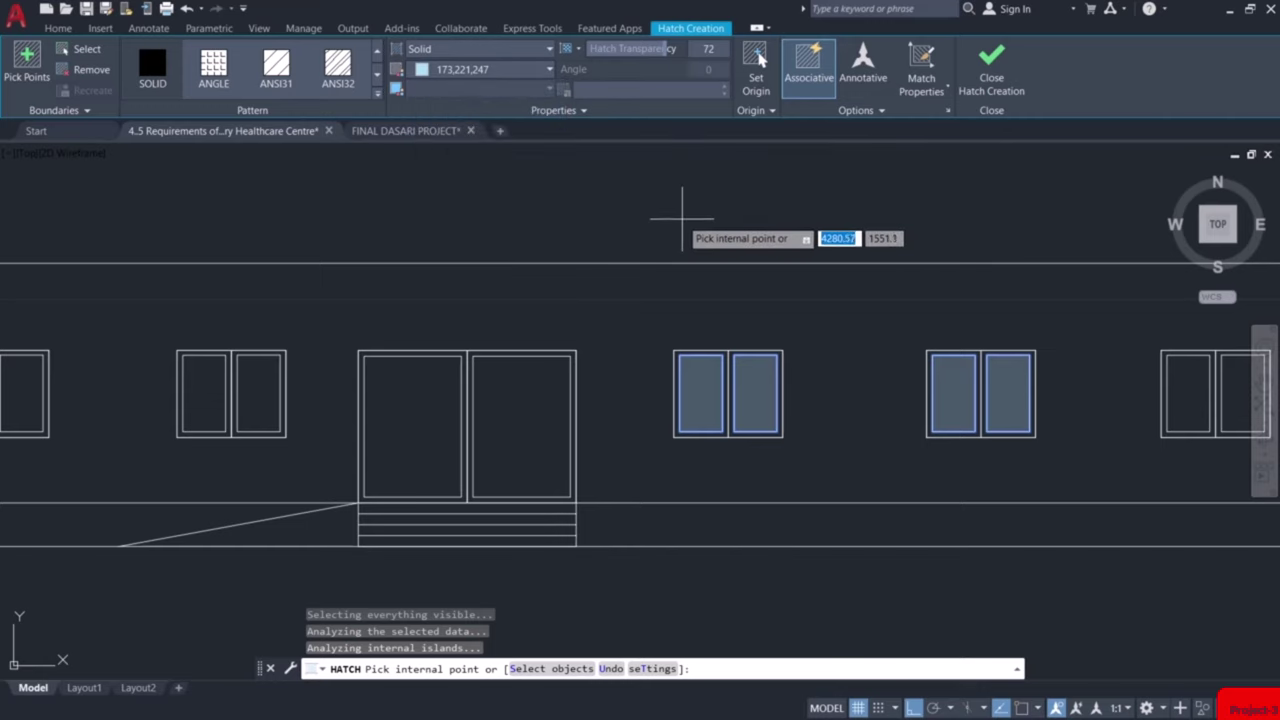
key("Escape")
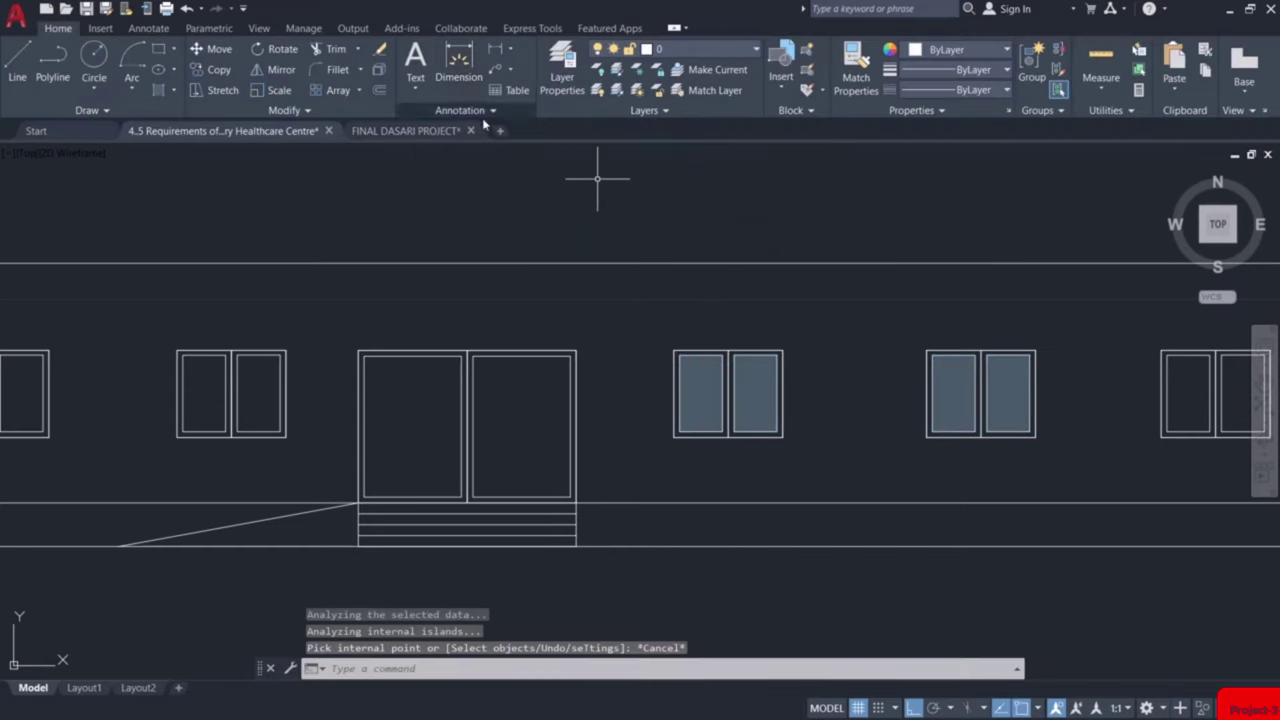
Fill both shutter frames of the first window east of the door with a solid hatch in colour 205,105,40
key("Return")
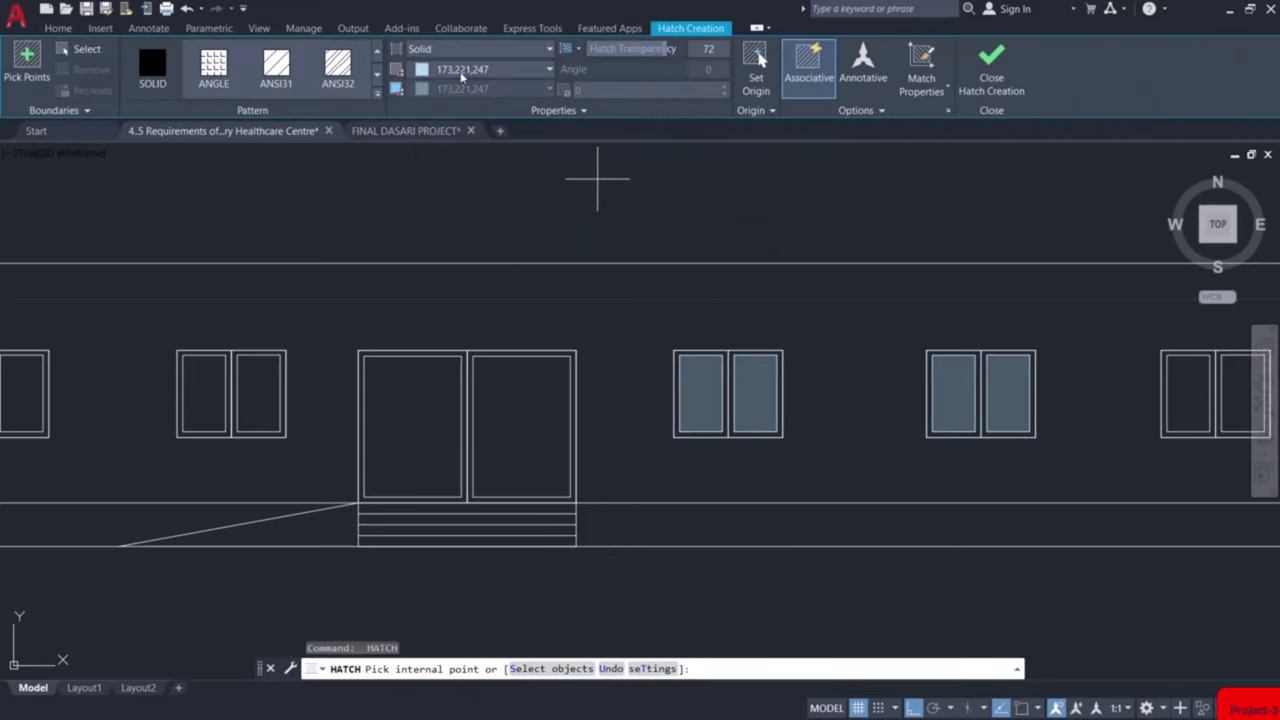
left_click(472, 73)
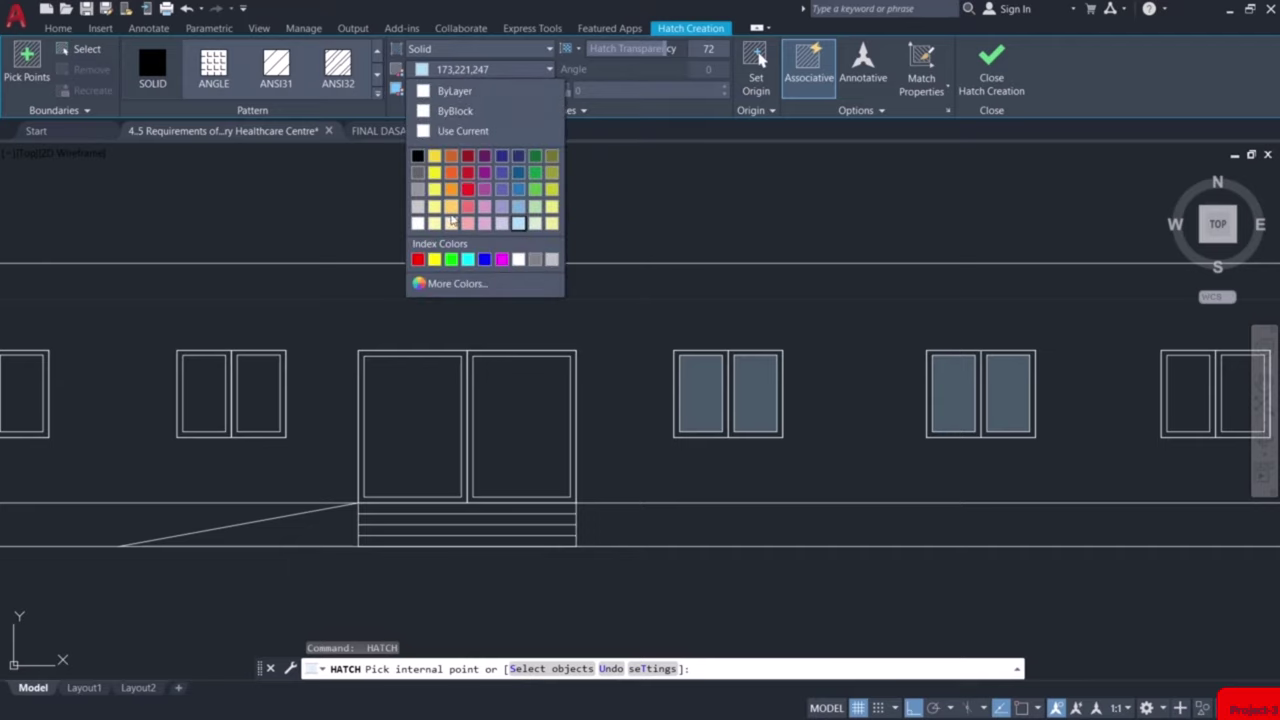
left_click(451, 157)
scroll(689, 378, "up", 5)
scroll(690, 380, "up", 2)
left_click(912, 366)
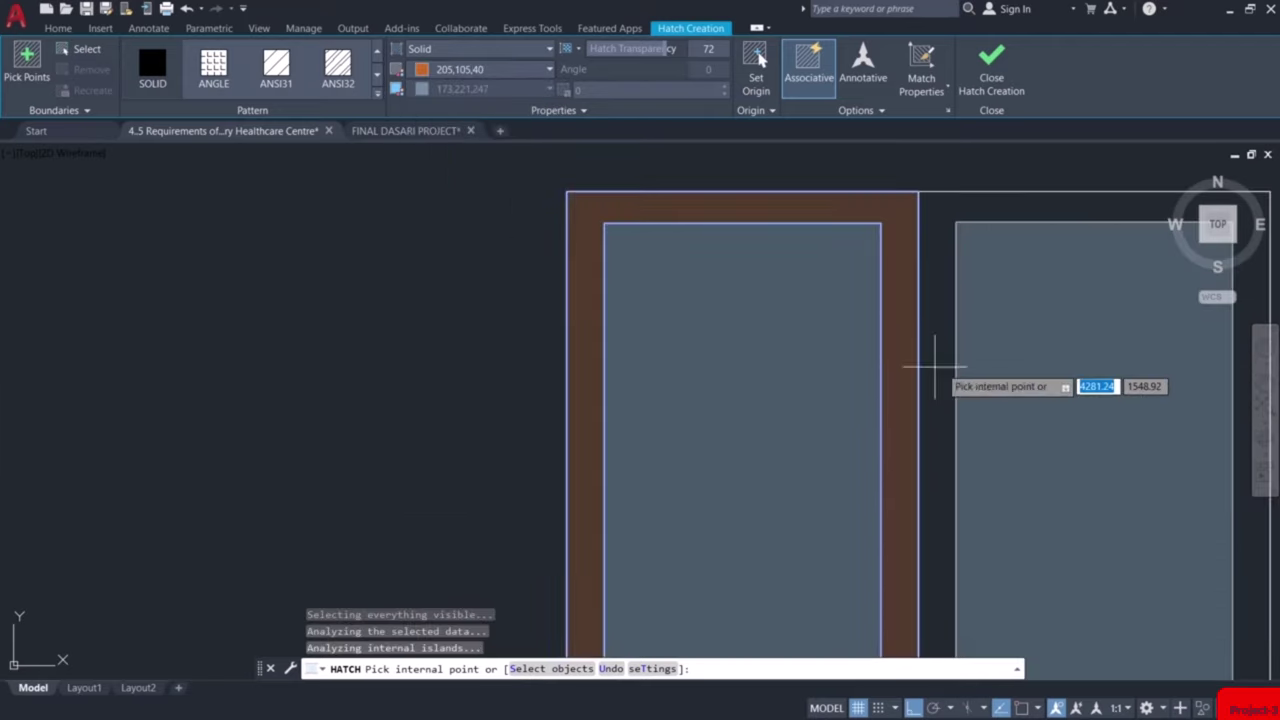
left_click(938, 370)
scroll(938, 370, "down", 10)
Add both shutter frames of the second window east of the door to the brown solid hatch
middle_click_drag(951, 380, 690, 380)
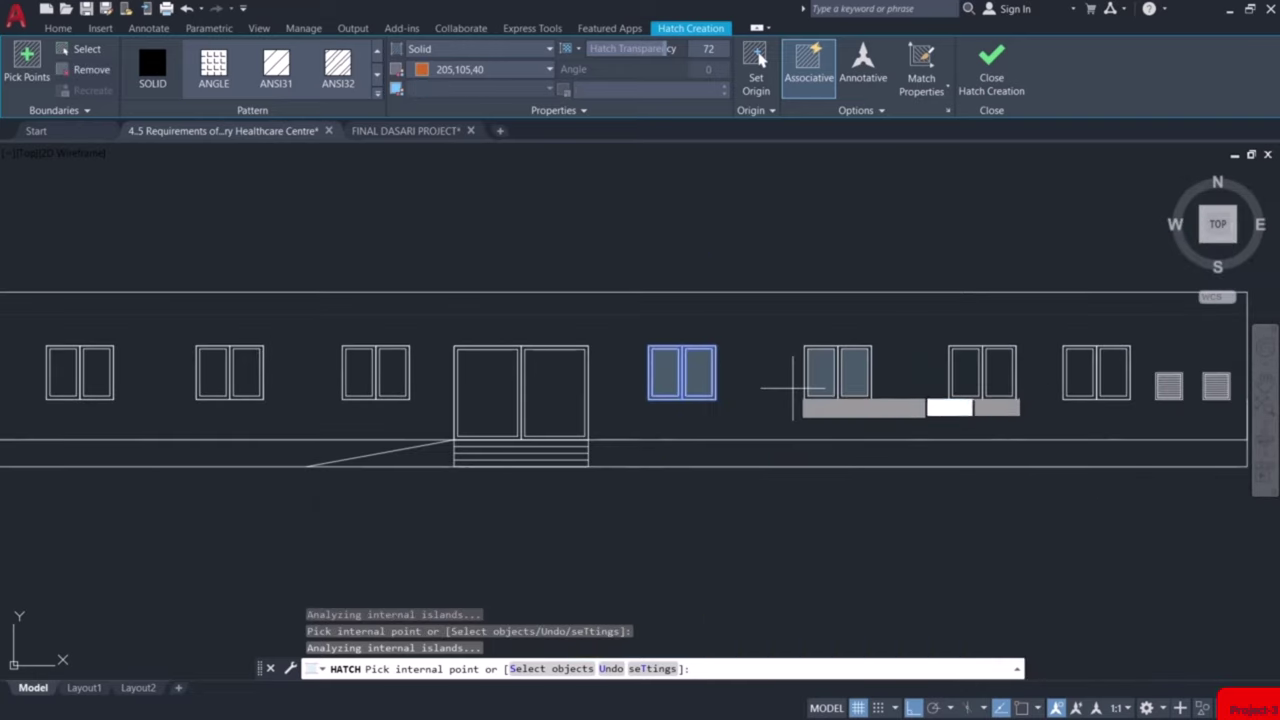
scroll(820, 370, "up", 8)
left_click(779, 366)
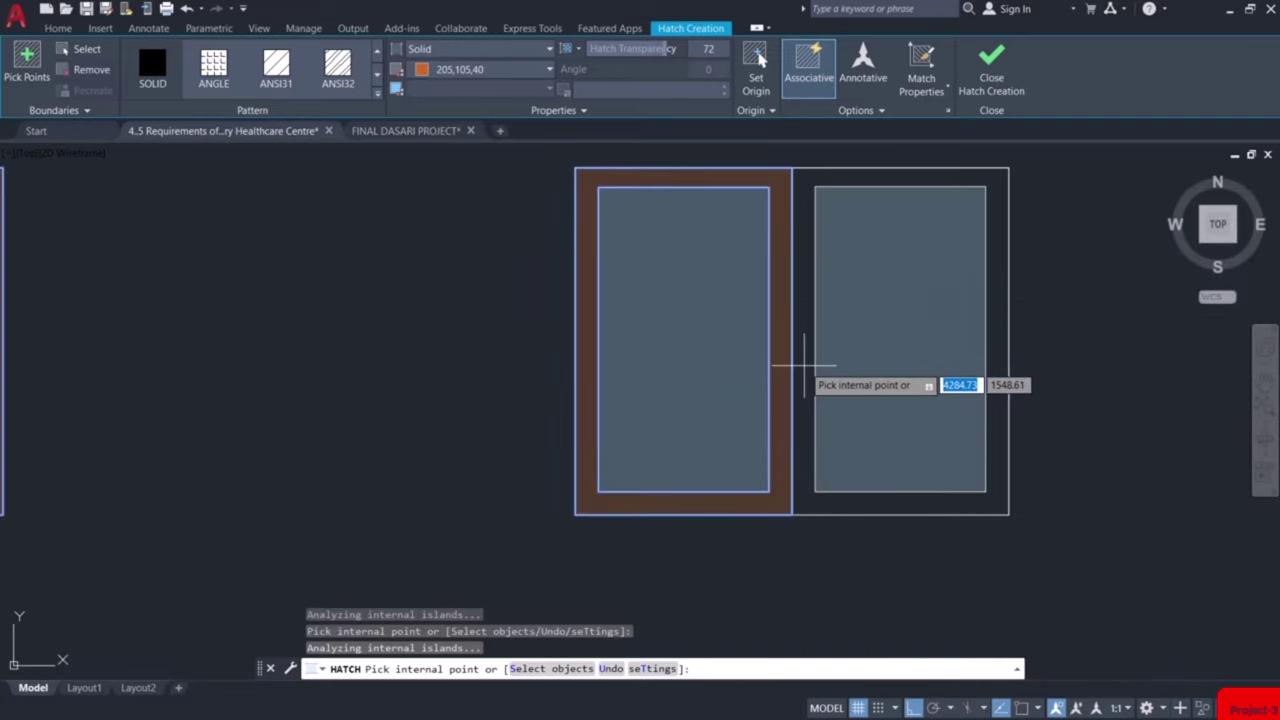
left_click(804, 366)
scroll(804, 366, "down", 6)
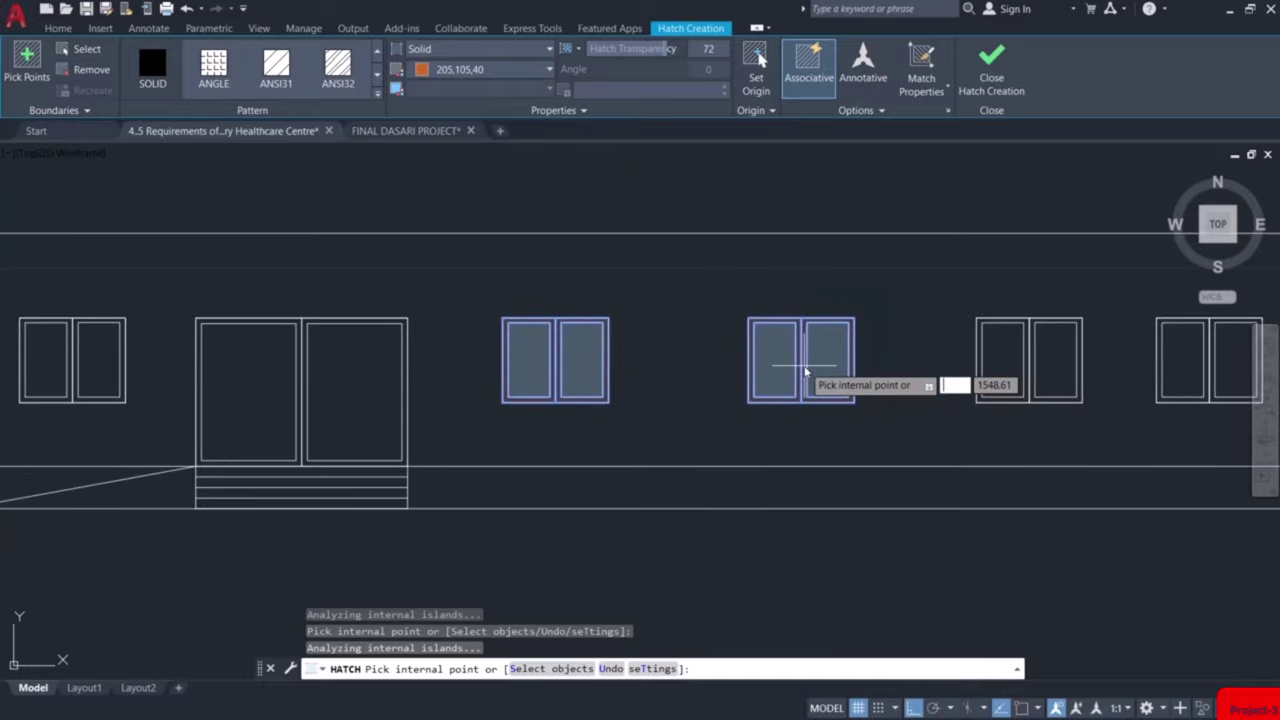
Overlay the four panes of the two windows east of the door with the GOST_GLASS pattern hatch
scroll(540, 366, "up", 3)
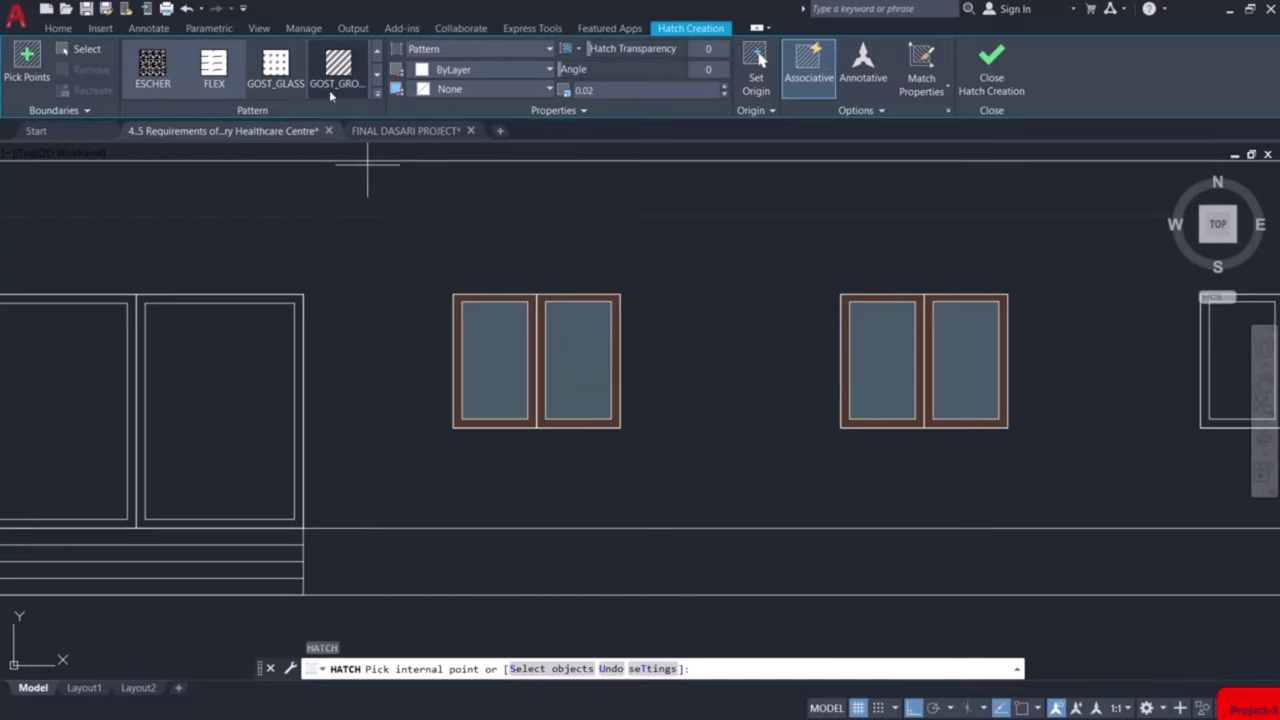
left_click(494, 354)
left_click(585, 360)
left_click(898, 360)
left_click(960, 370)
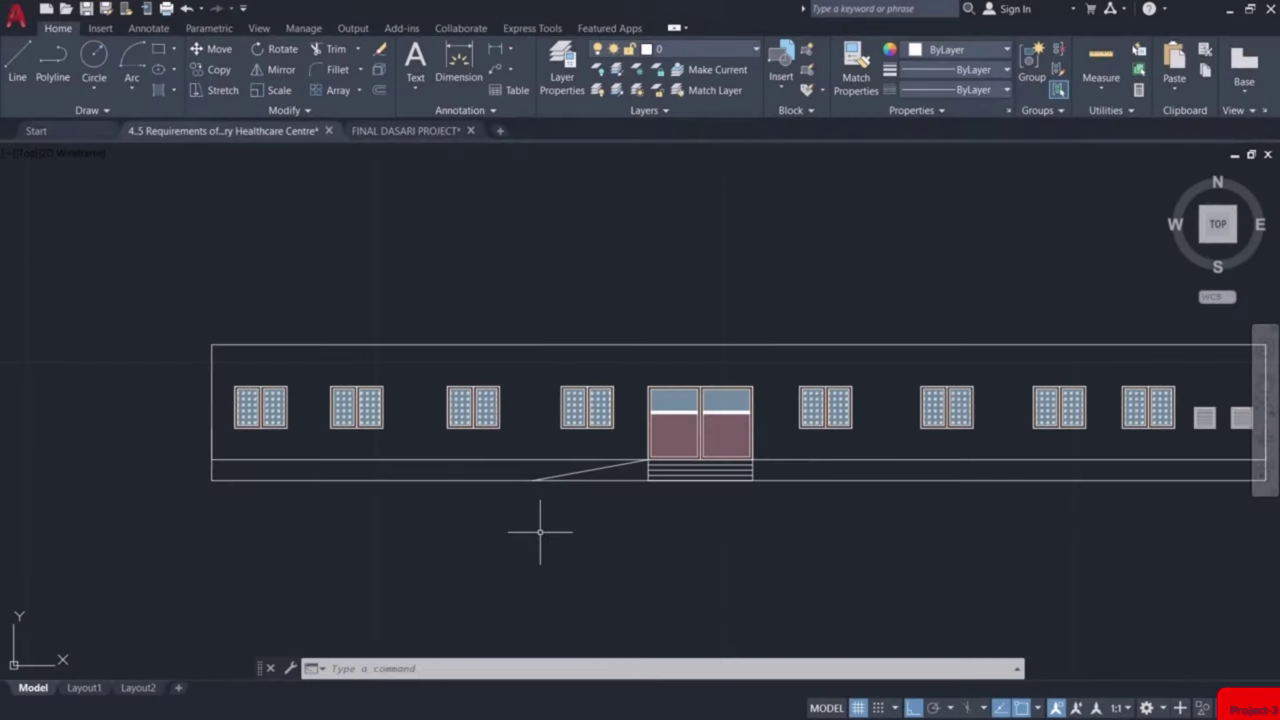
Examine the hatched windows, double door and louvred ventilators along the whole front elevation
scroll(486, 471, "up", 4)
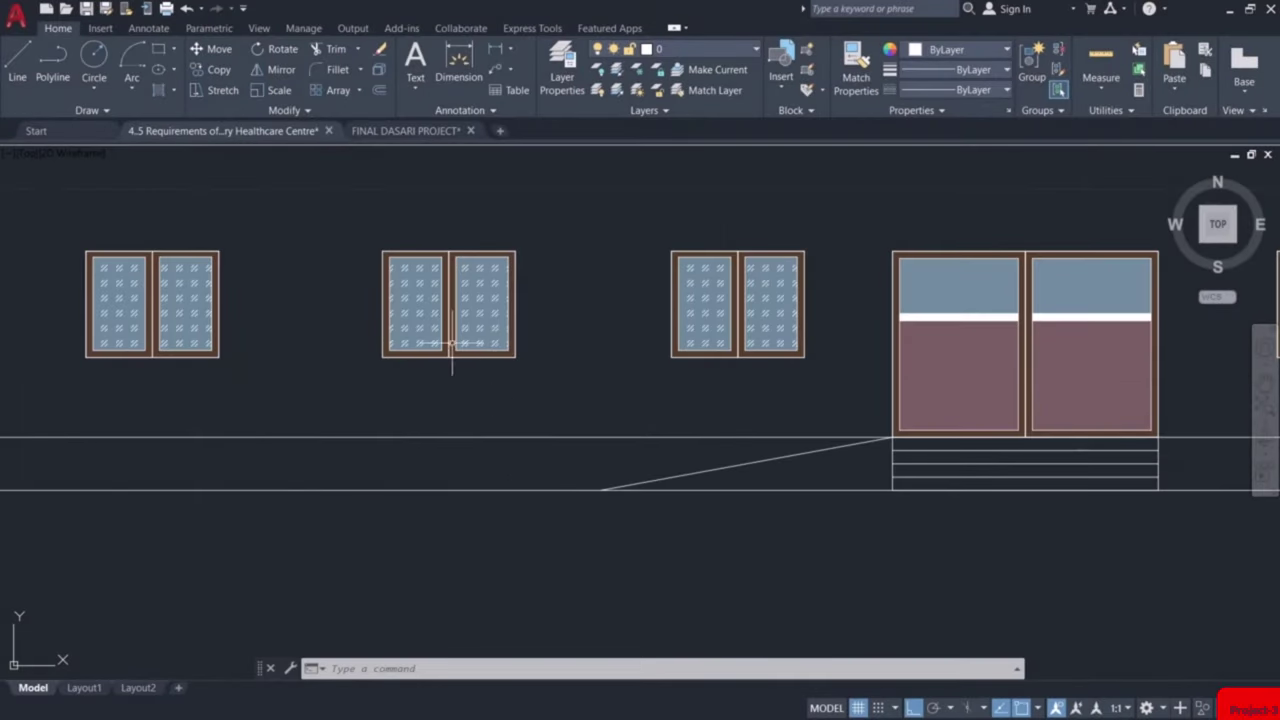
scroll(452, 342, "up", 2)
scroll(534, 349, "down", 6)
middle_click_drag(845, 371, 528, 392)
scroll(863, 420, "up", 3)
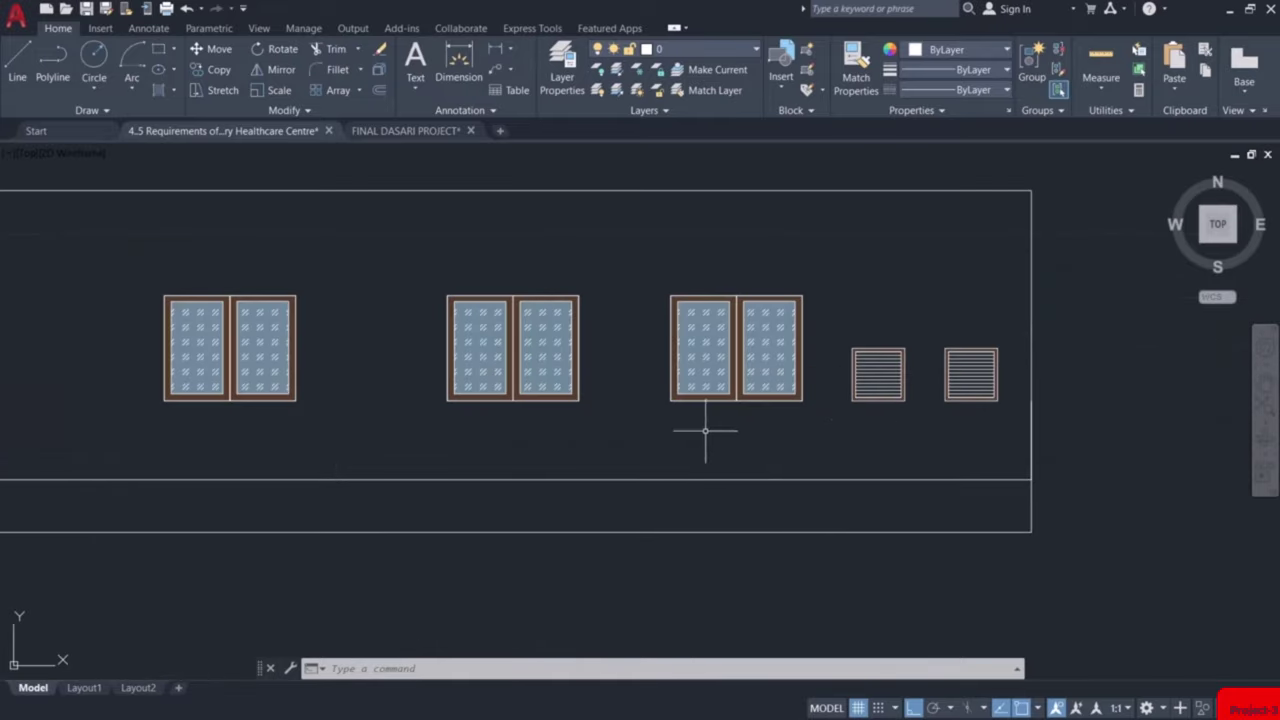
middle_click_drag(554, 437, 1000, 429)
middle_click_drag(420, 434, 937, 429)
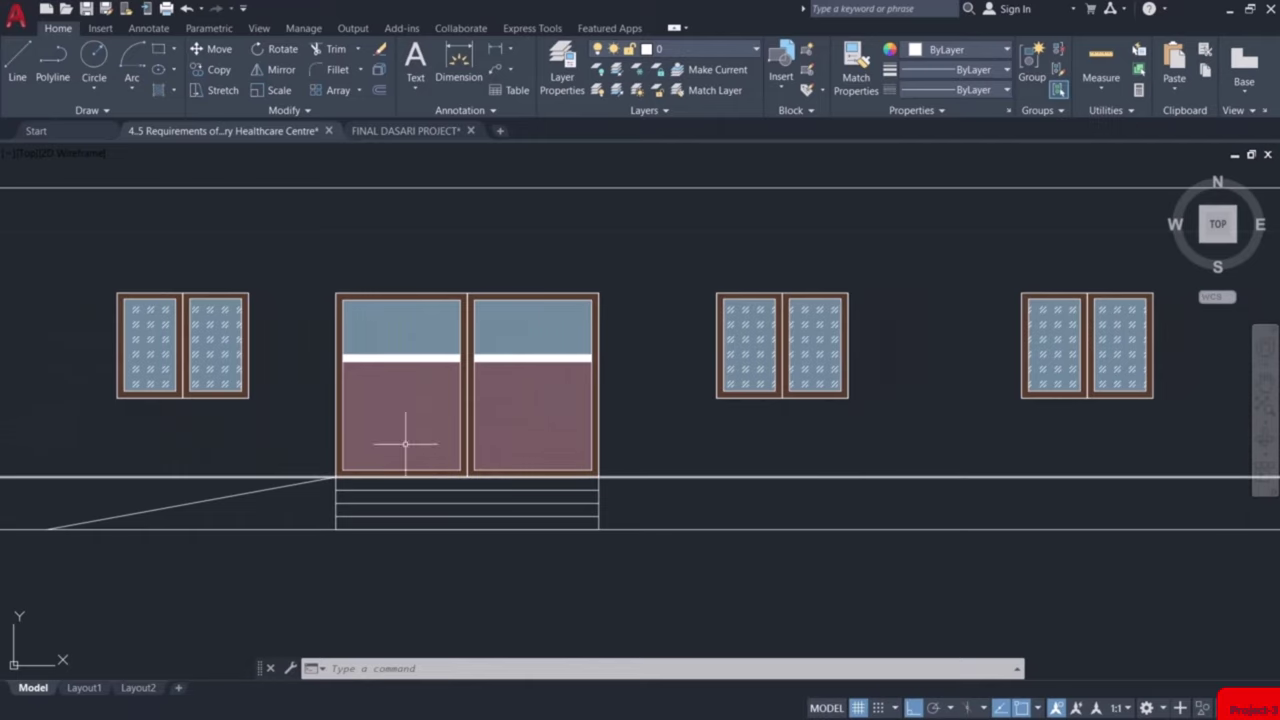
scroll(590, 420, "down", 4)
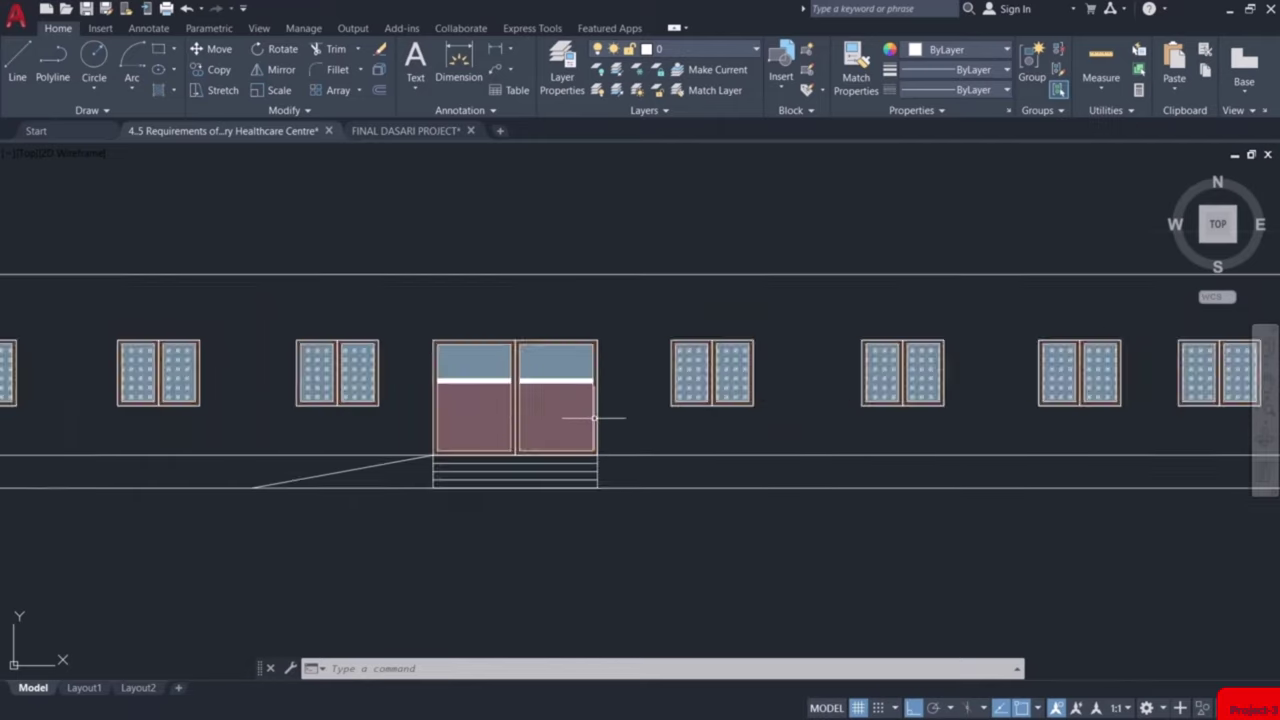
middle_click_drag(663, 451, 743, 500)
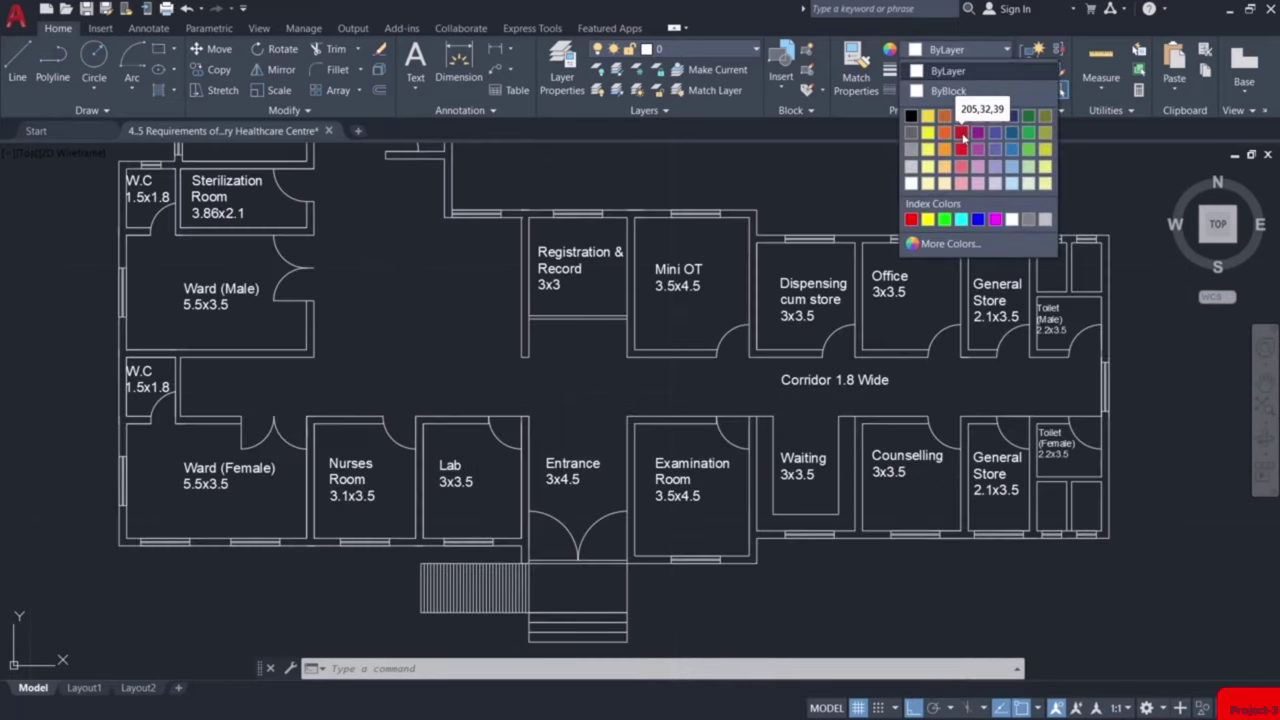
Set the drawing colour to 205,32,39 and draw a horizontal section line about 32 long across the plan through Ward (Female) and the Entrance
left_click(962, 133)
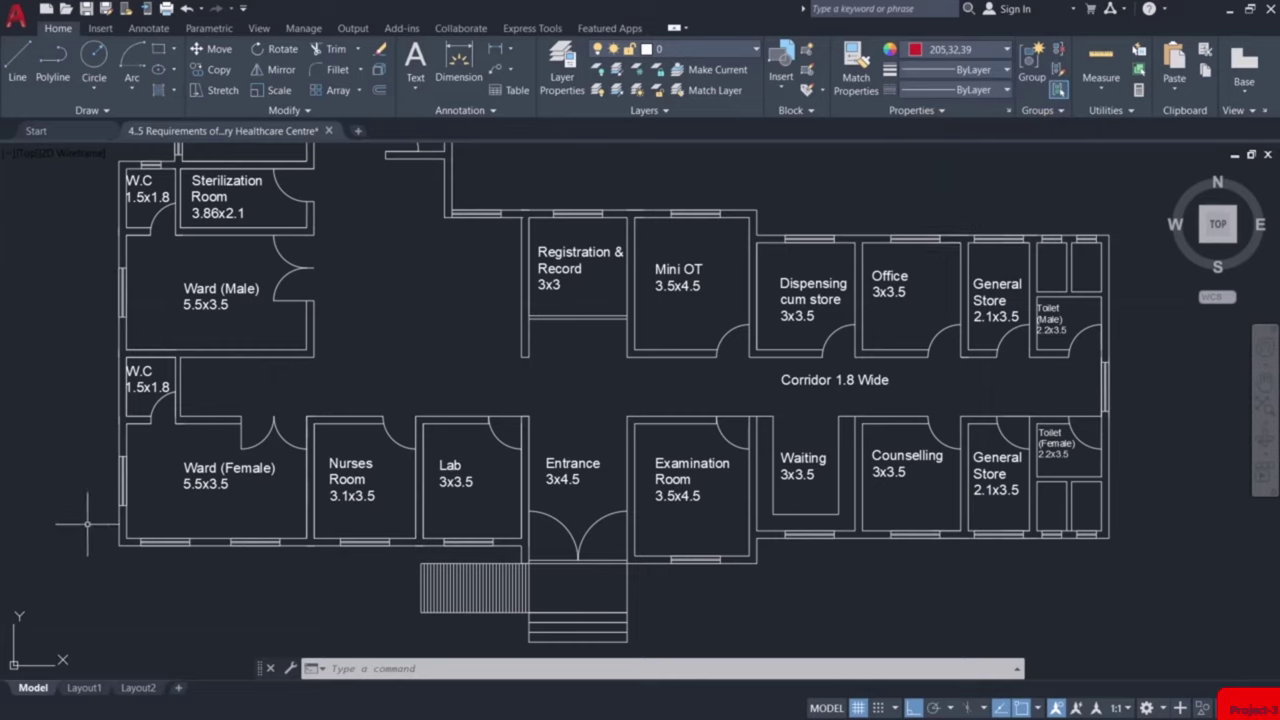
type("l")
key("Return")
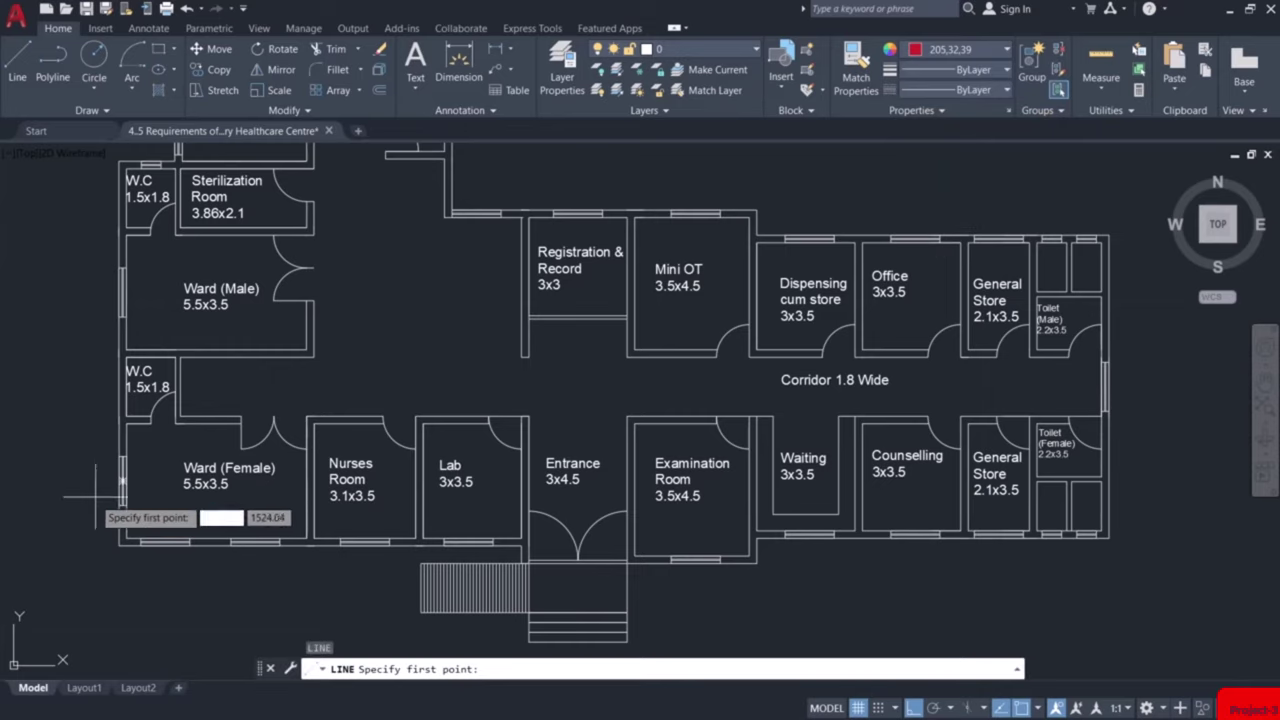
left_click(112, 492)
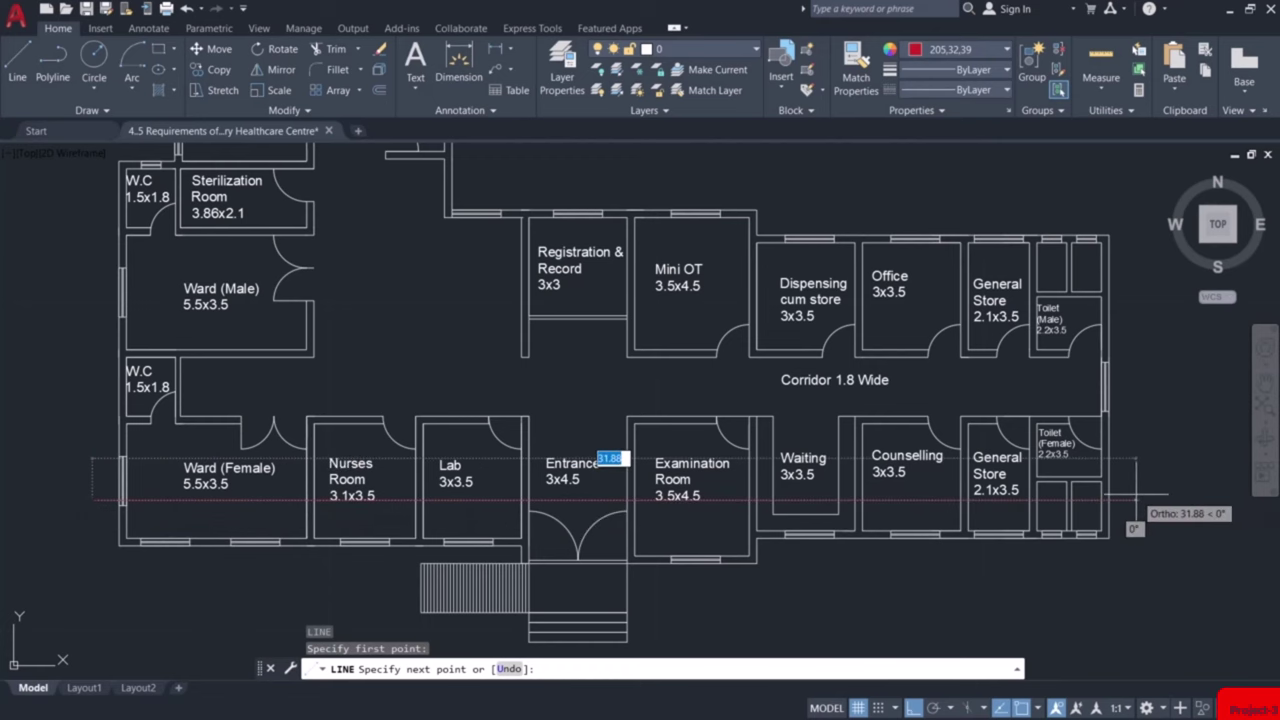
left_click(1137, 497)
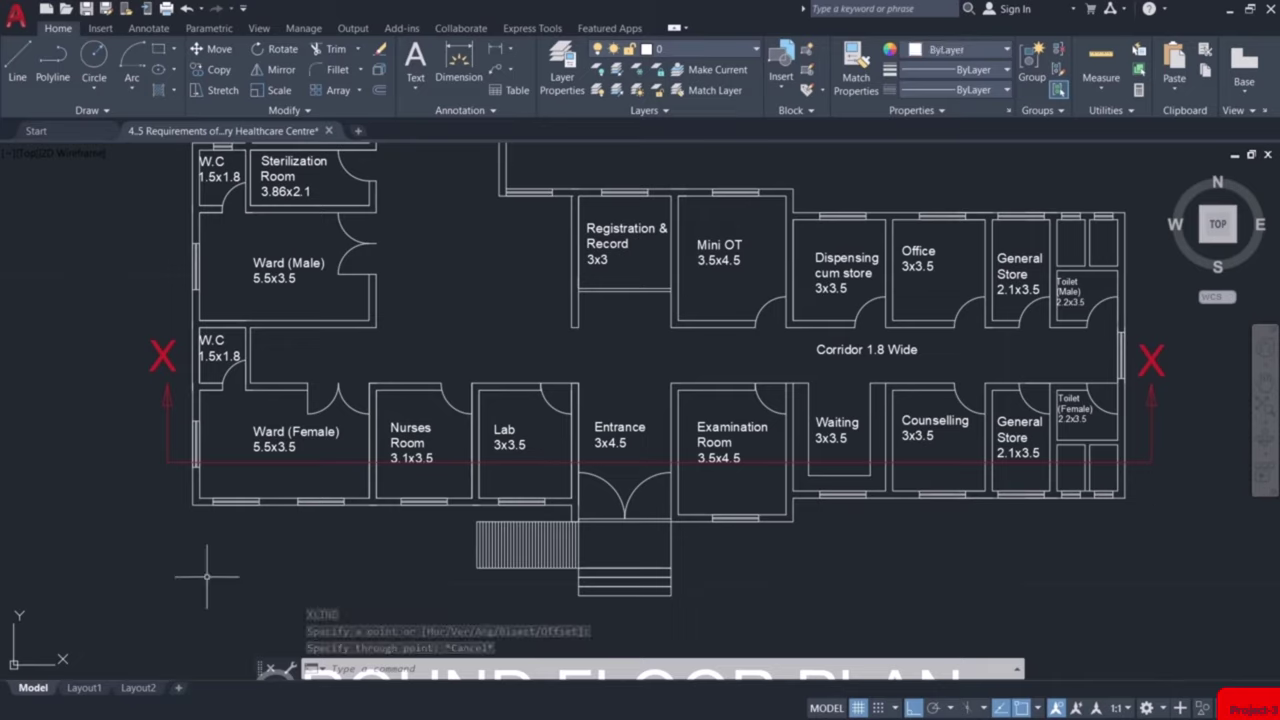
Draw vertical construction lines through the floor plan's outer west and east wall corners
type("l")
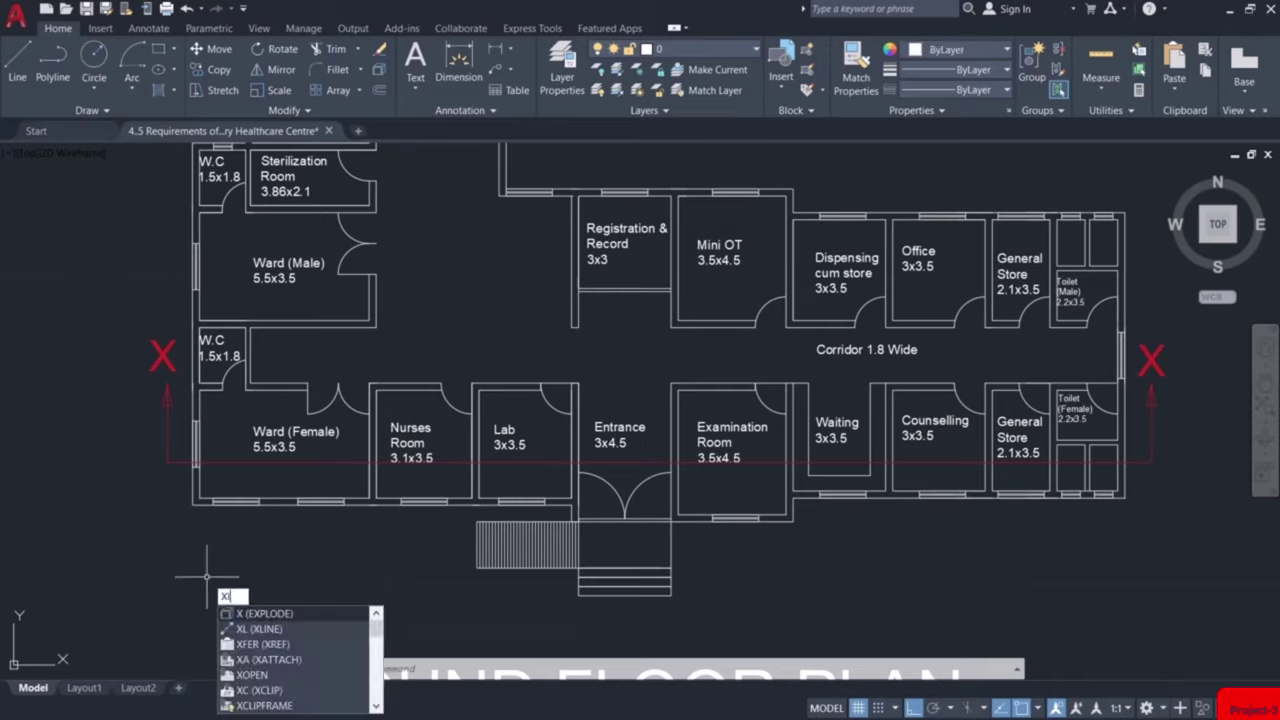
key("Return")
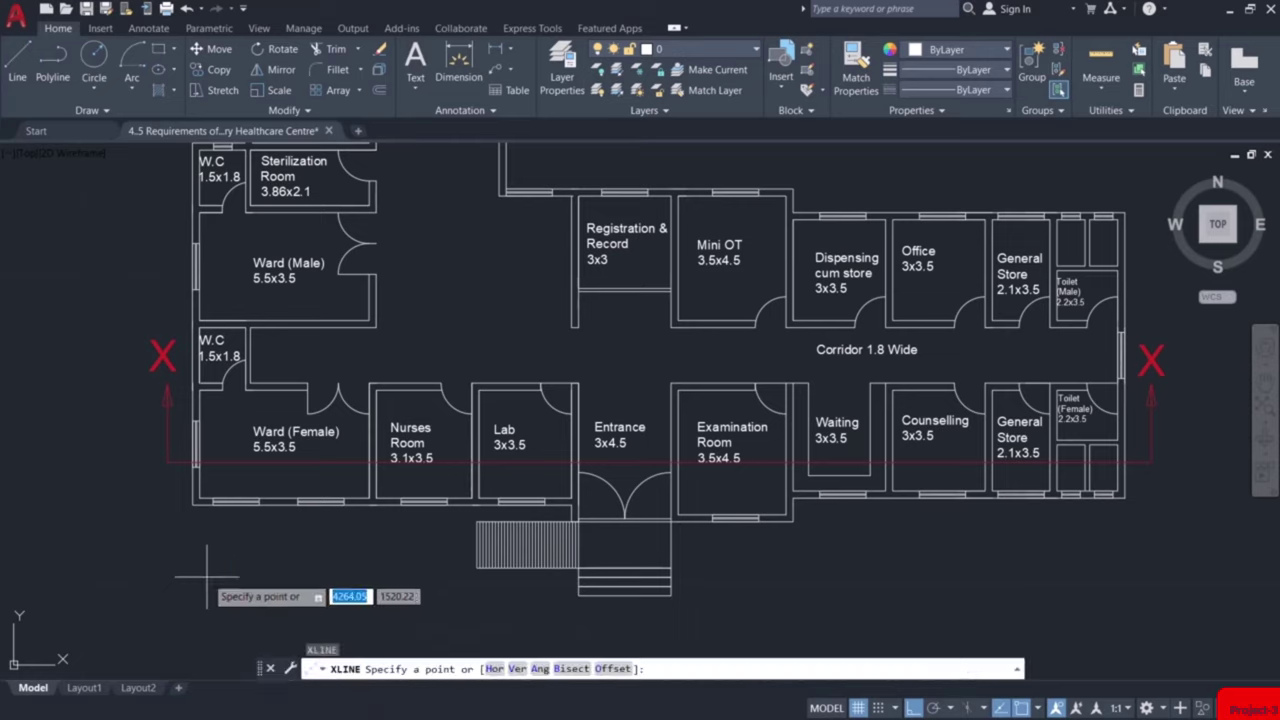
left_click(193, 503)
left_click(193, 542)
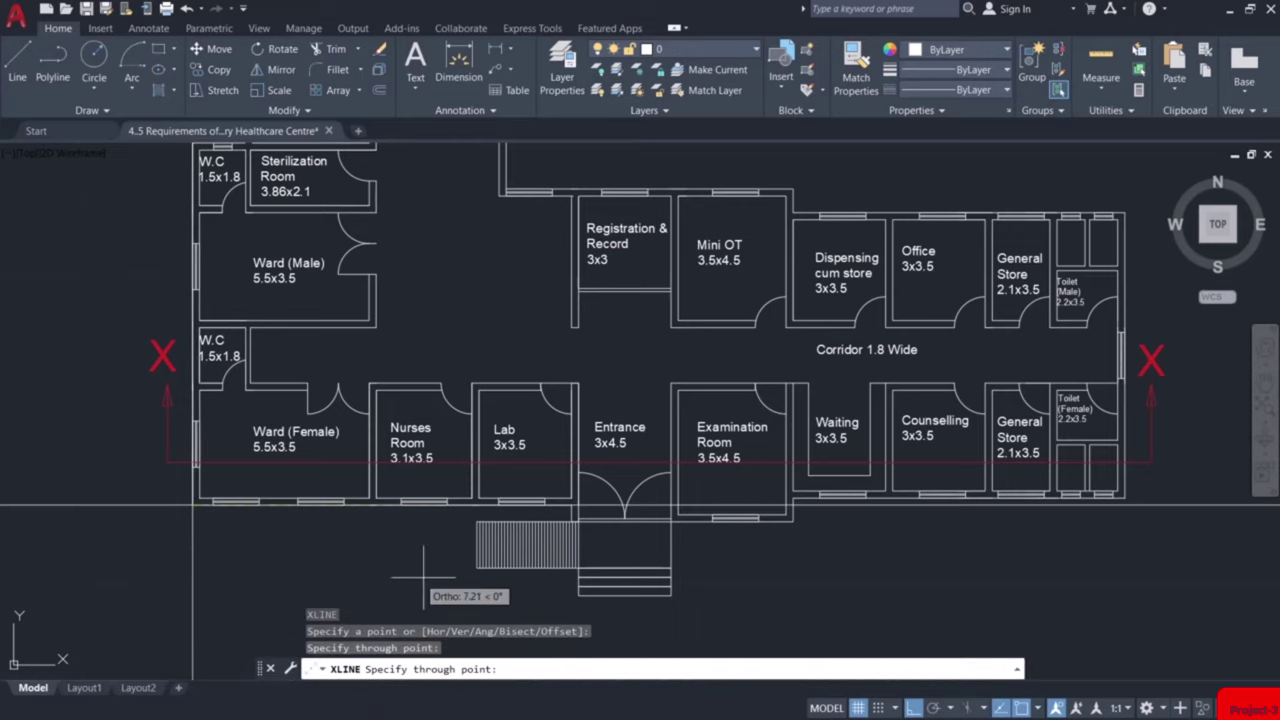
key("Return")
key("Return")
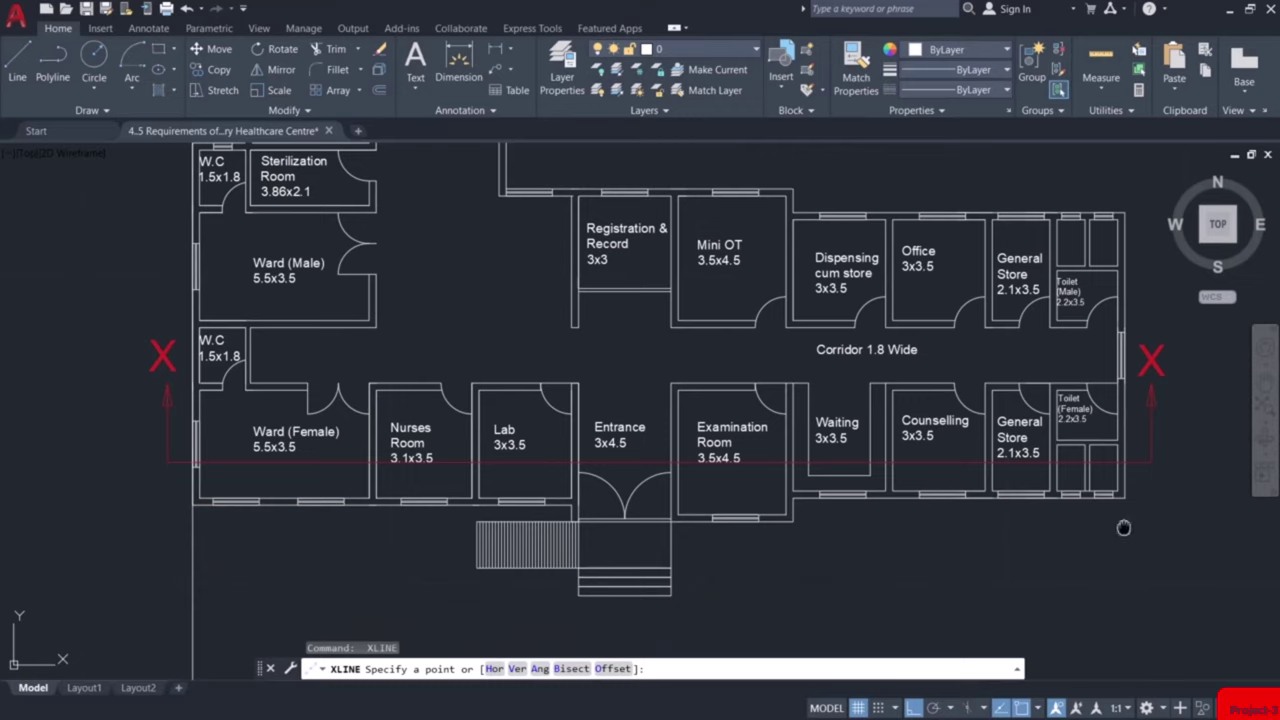
middle_click_drag(1119, 523, 990, 530)
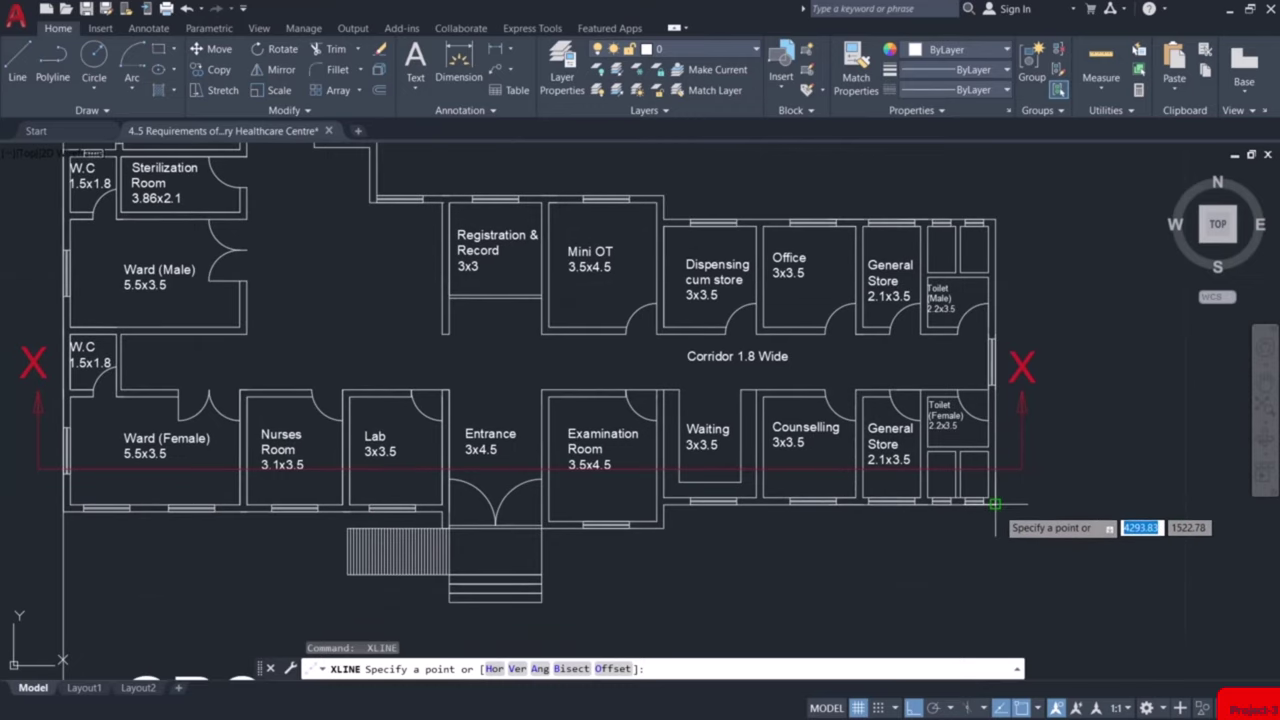
left_click(995, 518)
key("Escape")
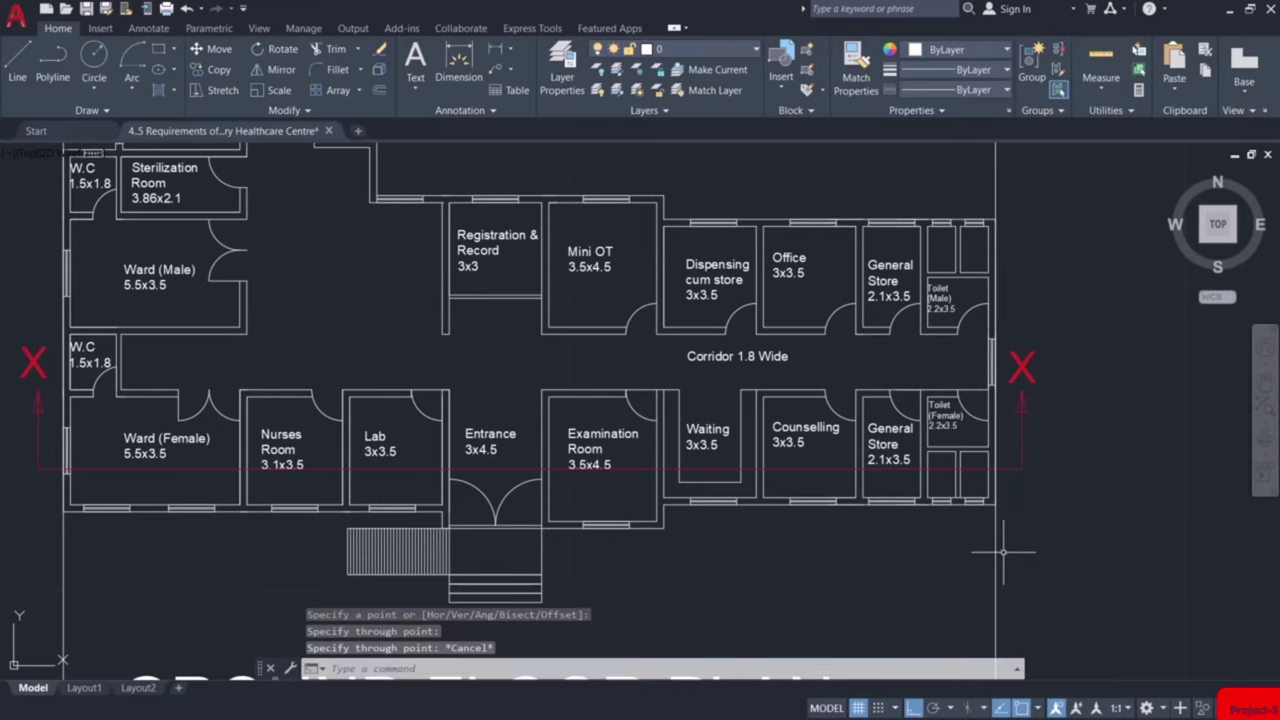
Draw a horizontal base line between the two vertical construction lines, above the Labour Room end of the plan
scroll(1000, 550, "down", 4)
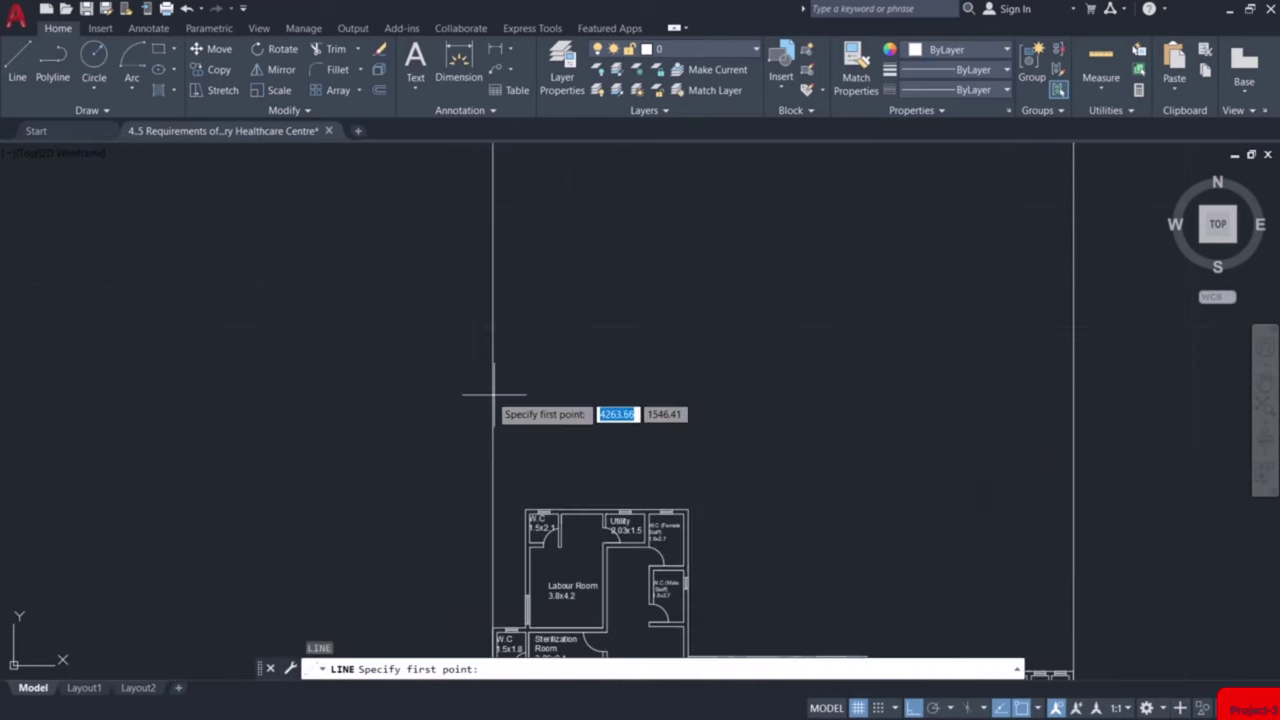
left_click(493, 395)
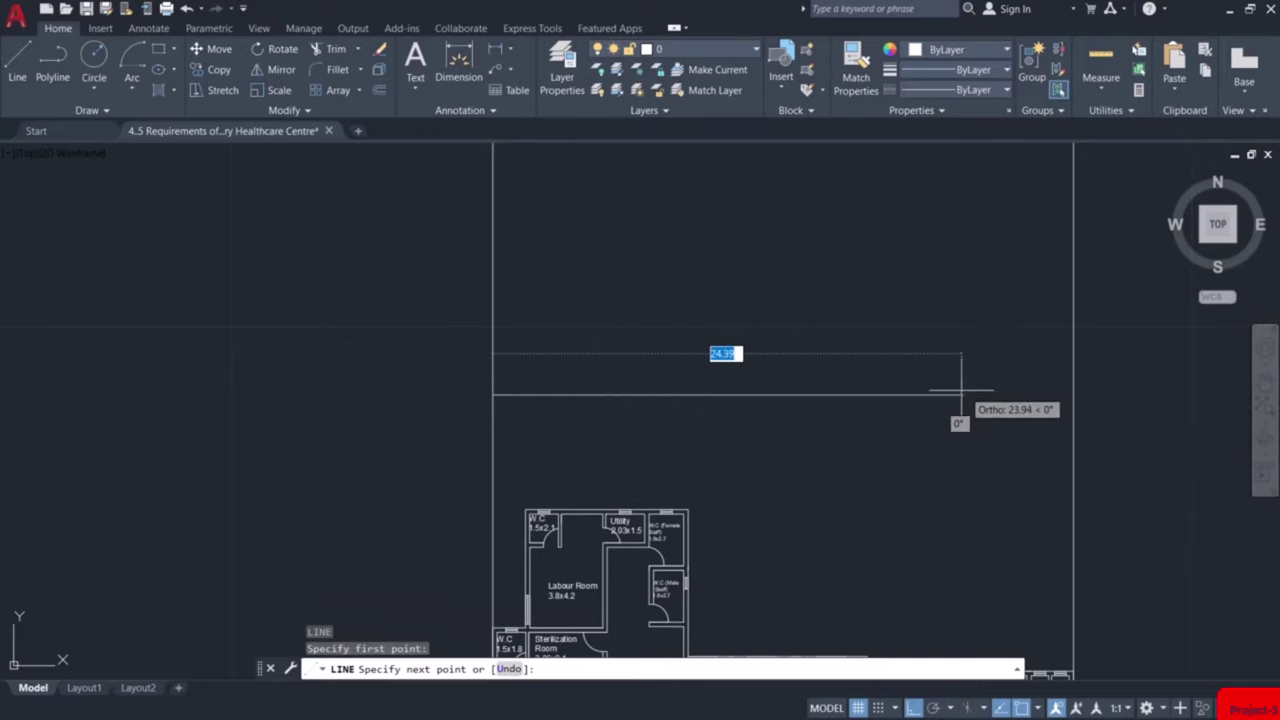
left_click(1073, 395)
key("Escape")
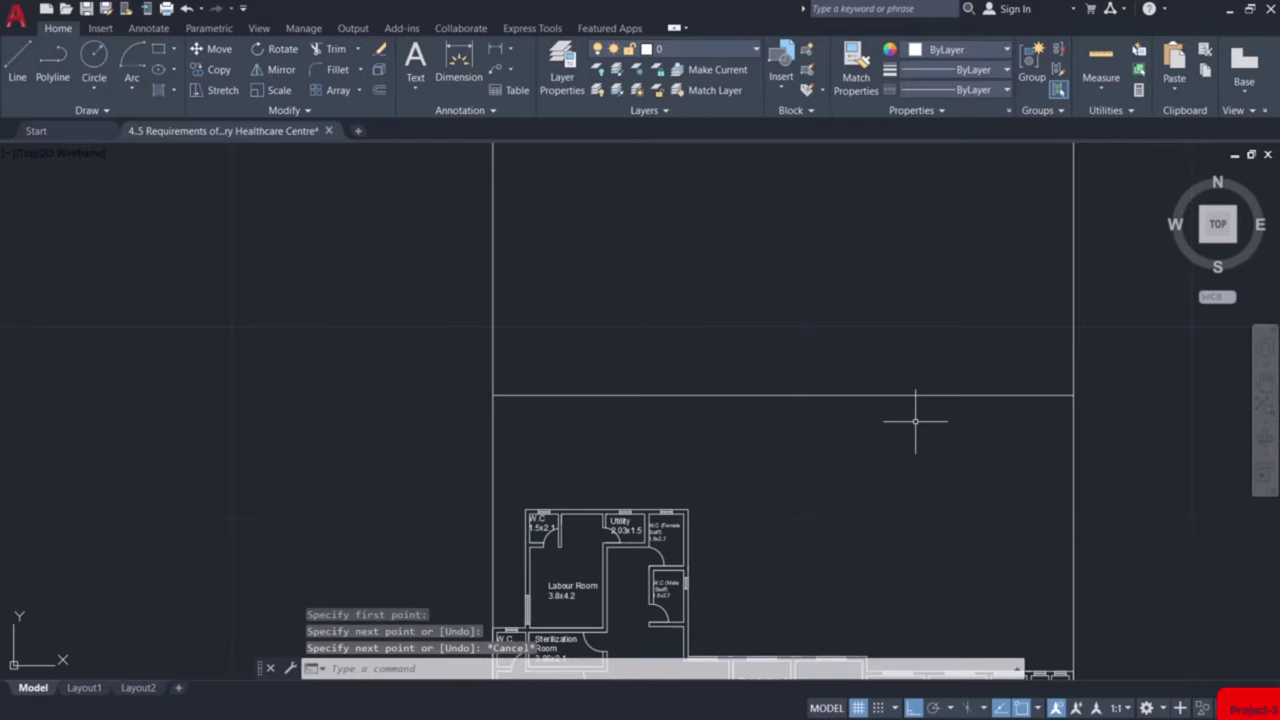
Offset the horizontal base line 0.6 upward
middle_click_drag(915, 421, 856, 471)
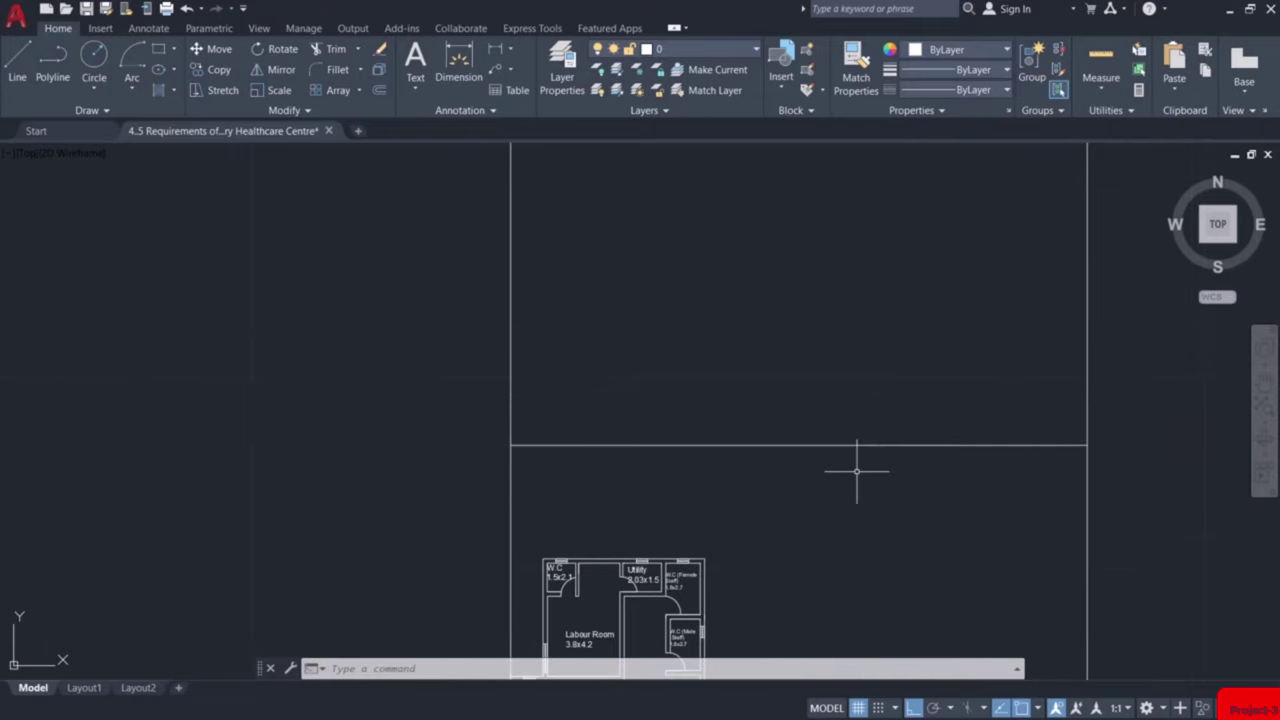
key("Return")
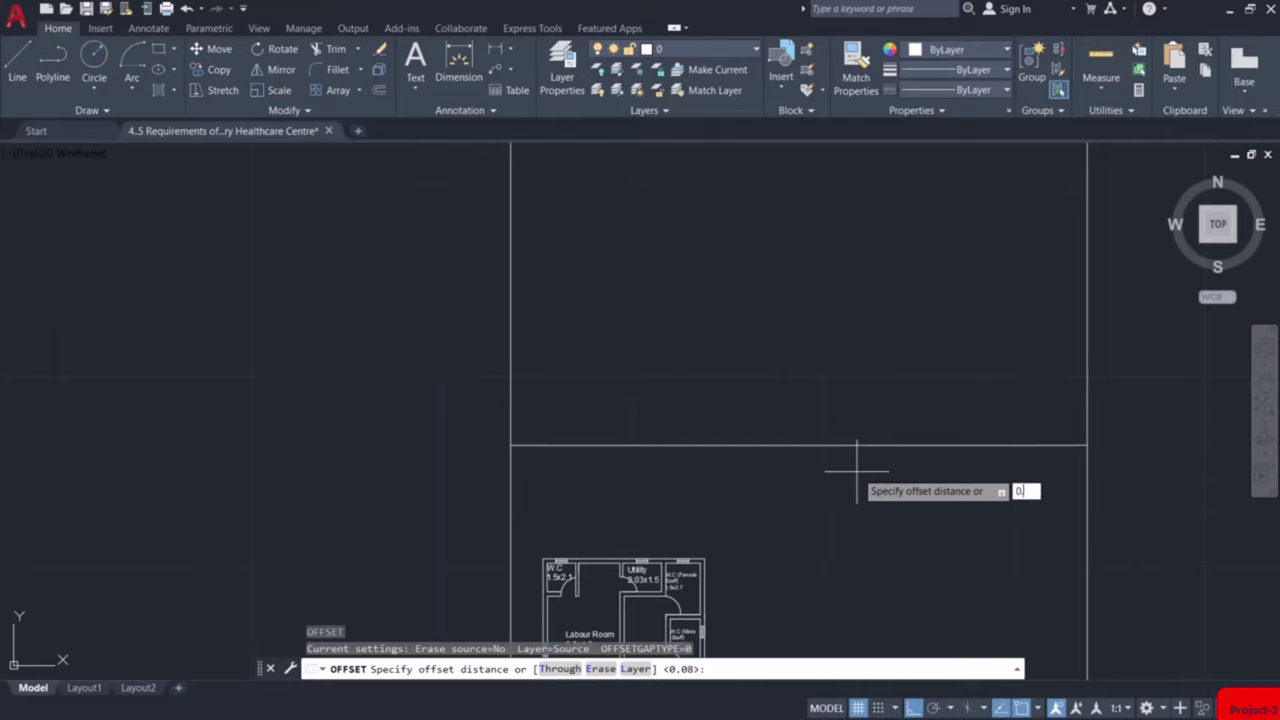
key("Return")
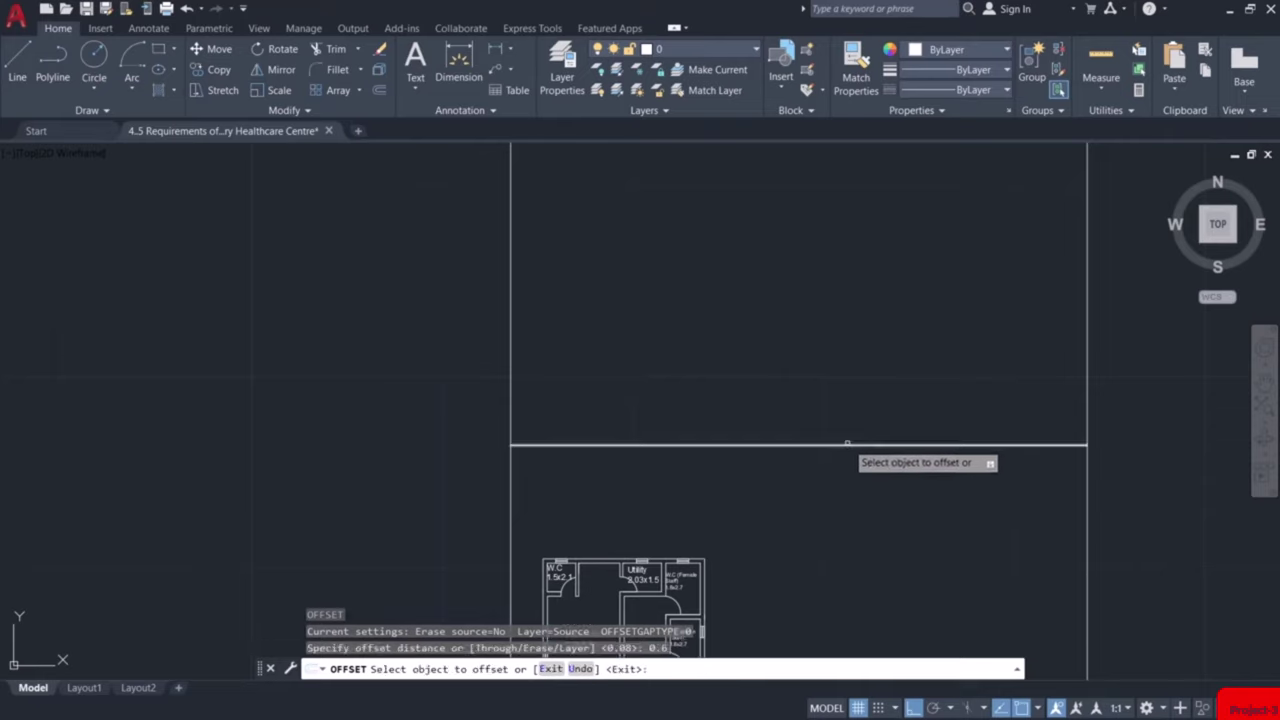
left_click(847, 445)
left_click(835, 425)
scroll(835, 430, "up", 3)
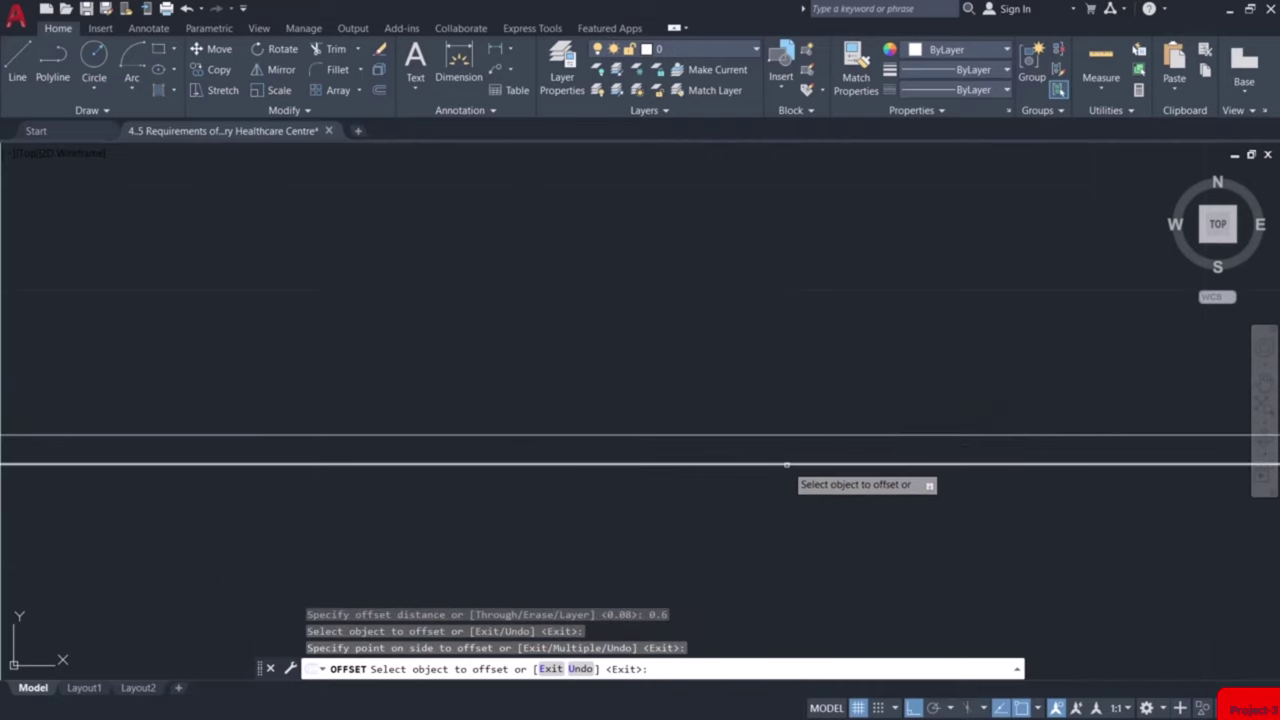
key("Escape")
Offset the upper horizontal line 3.3 upward and close both ends of the section outline with vertical lines
scroll(786, 460, "down", 3)
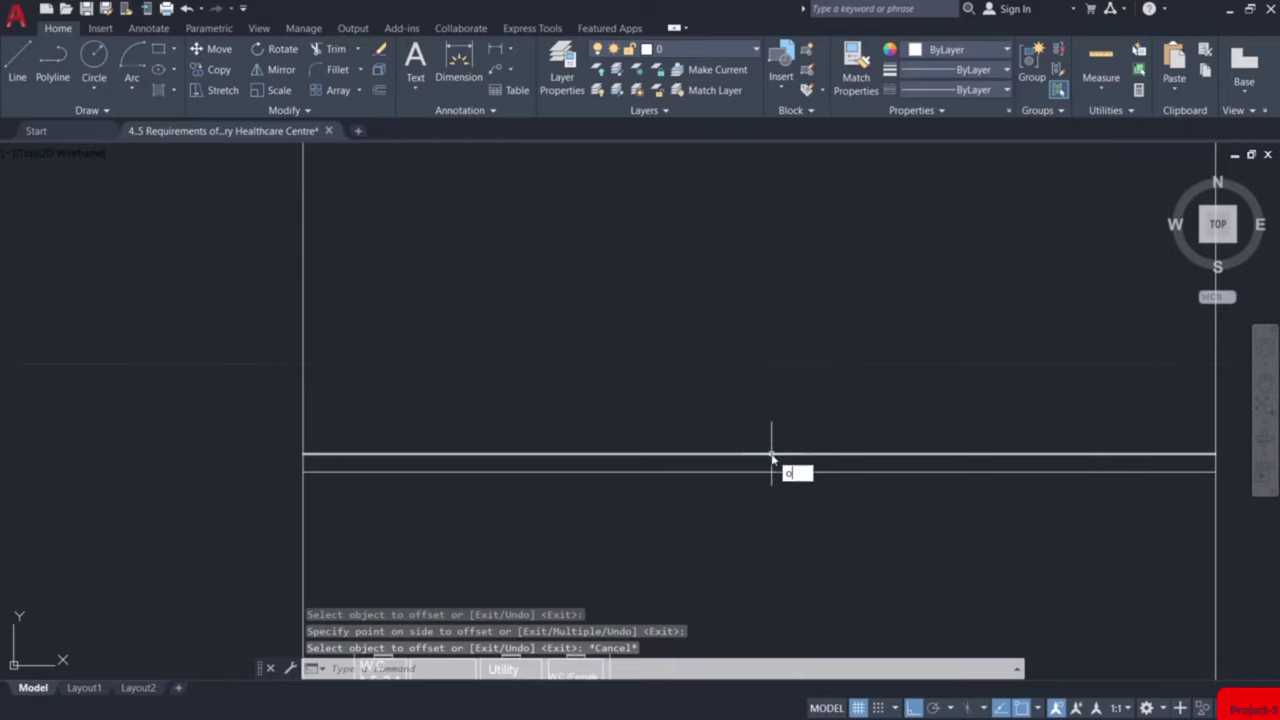
key("Return")
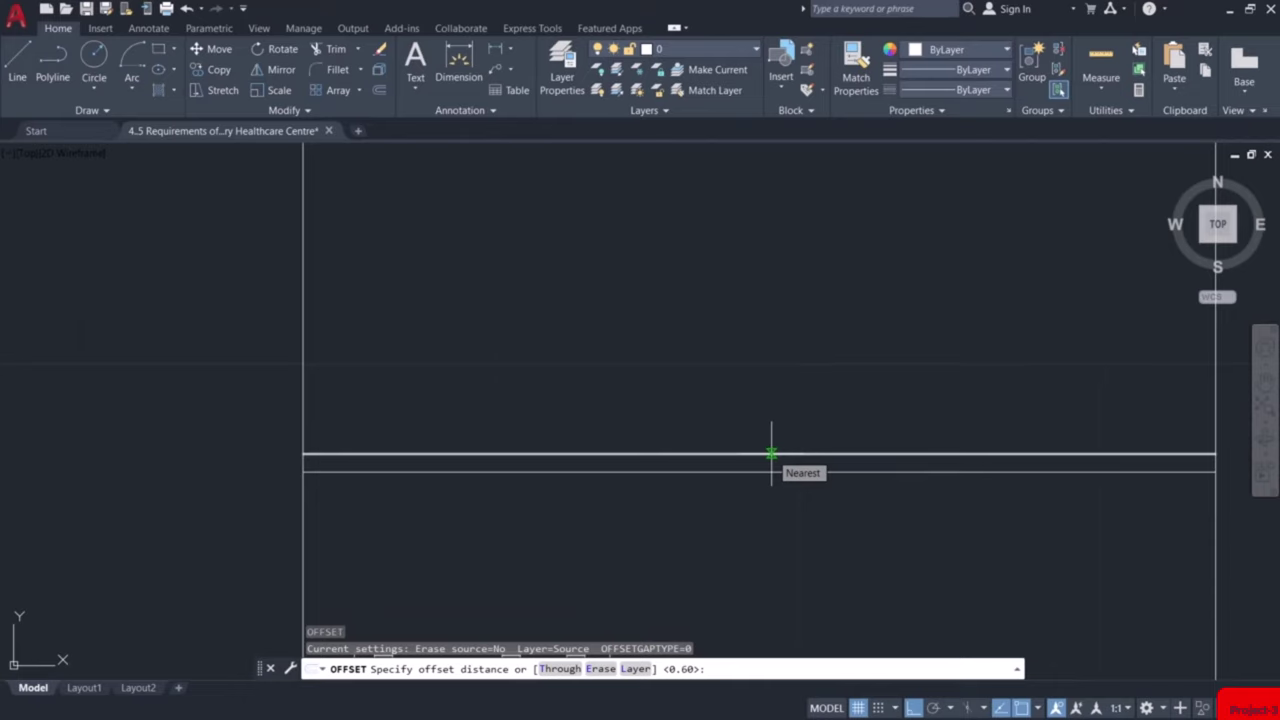
type("3")
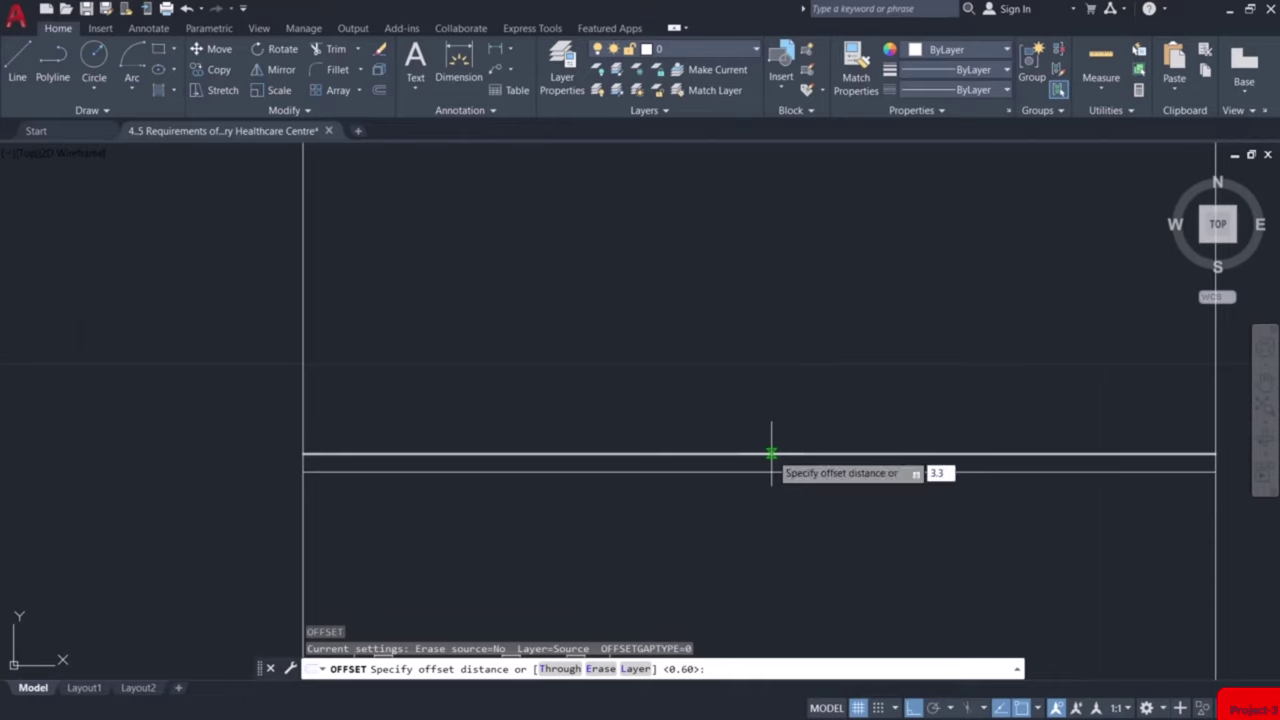
type(".3")
key("Return")
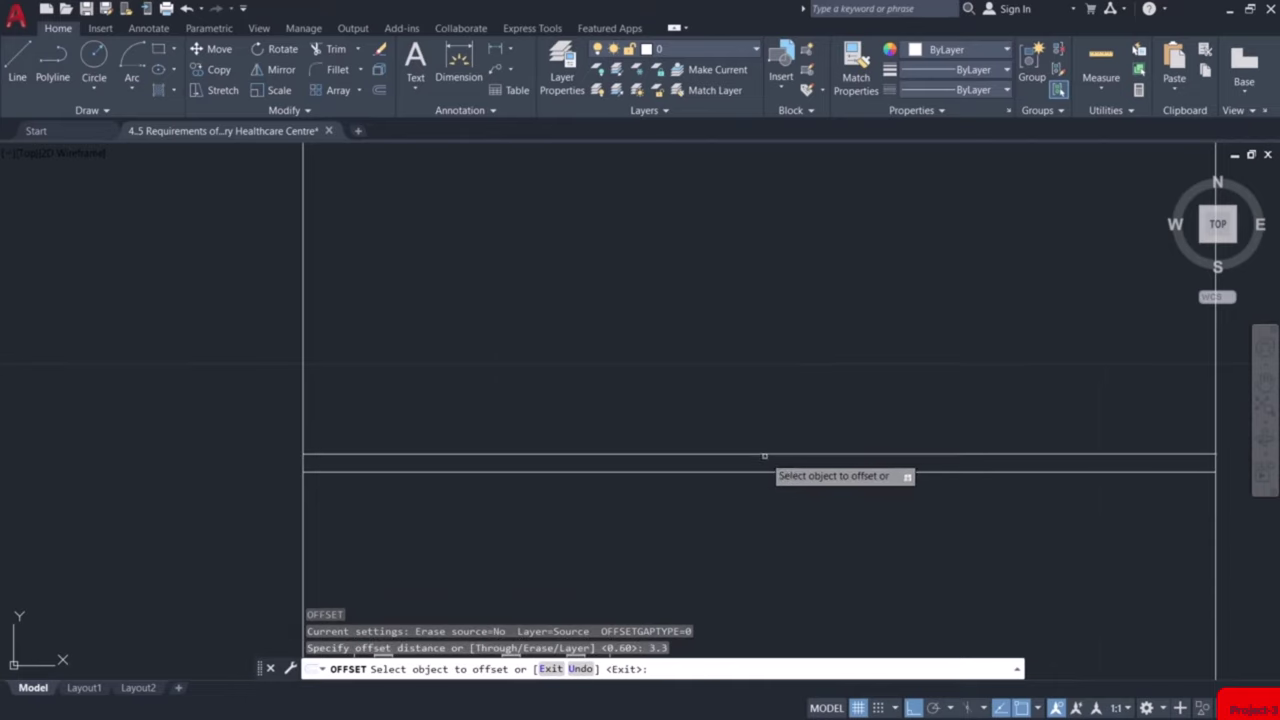
left_click(770, 455)
left_click(786, 396)
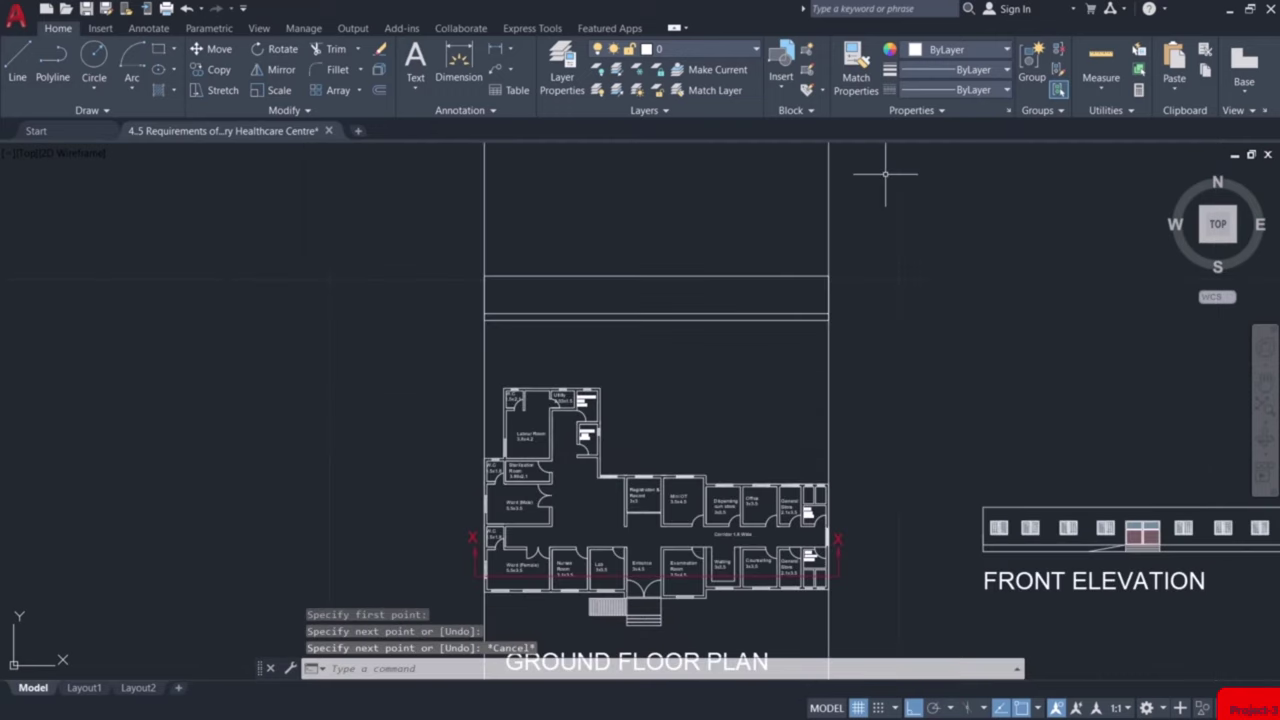
Erase the two vertical construction lines running past the section outline
left_click(886, 178)
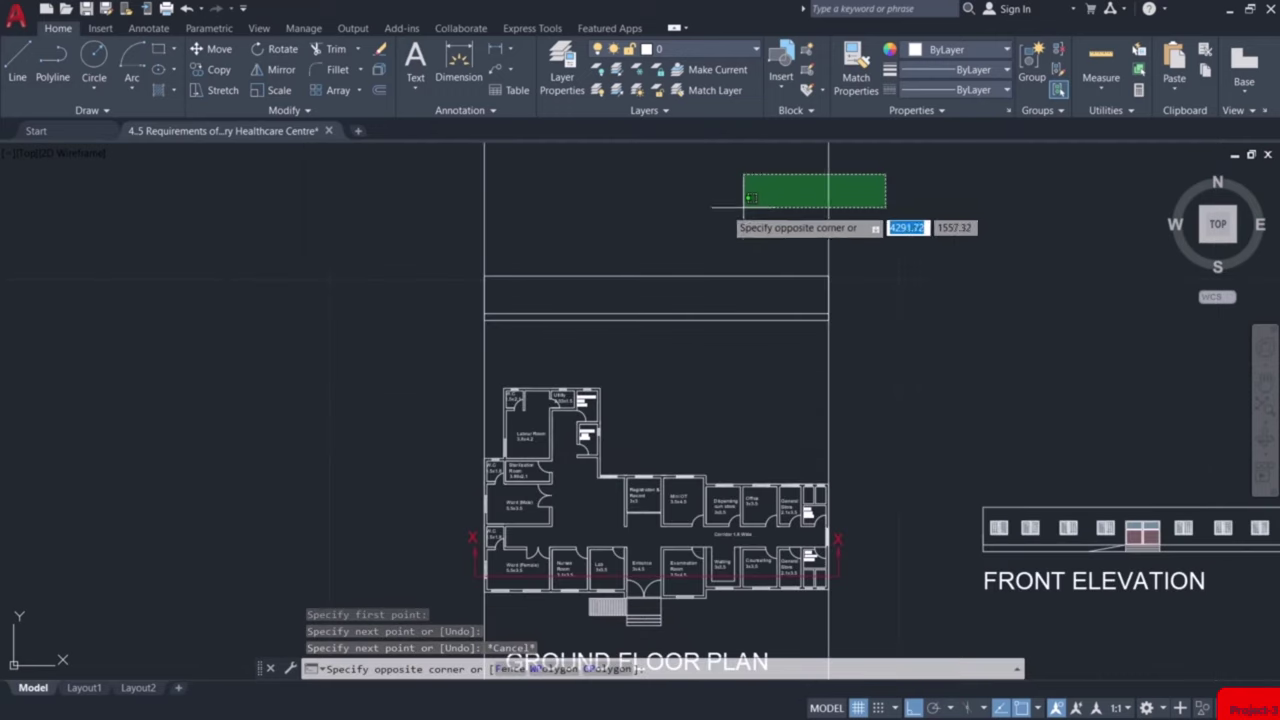
left_click(424, 210)
key("Delete")
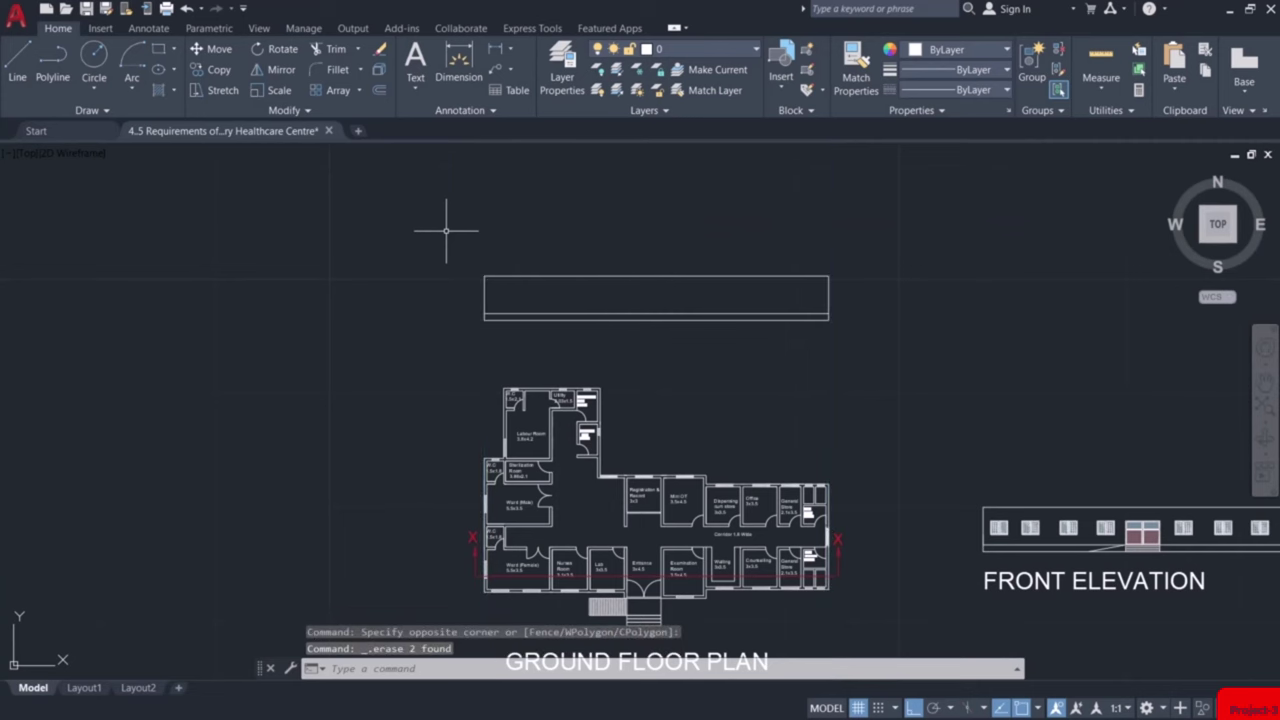
Project vertical construction lines from the outer and inner faces of Ward (Female)'s west wall
scroll(565, 451, "up", 5)
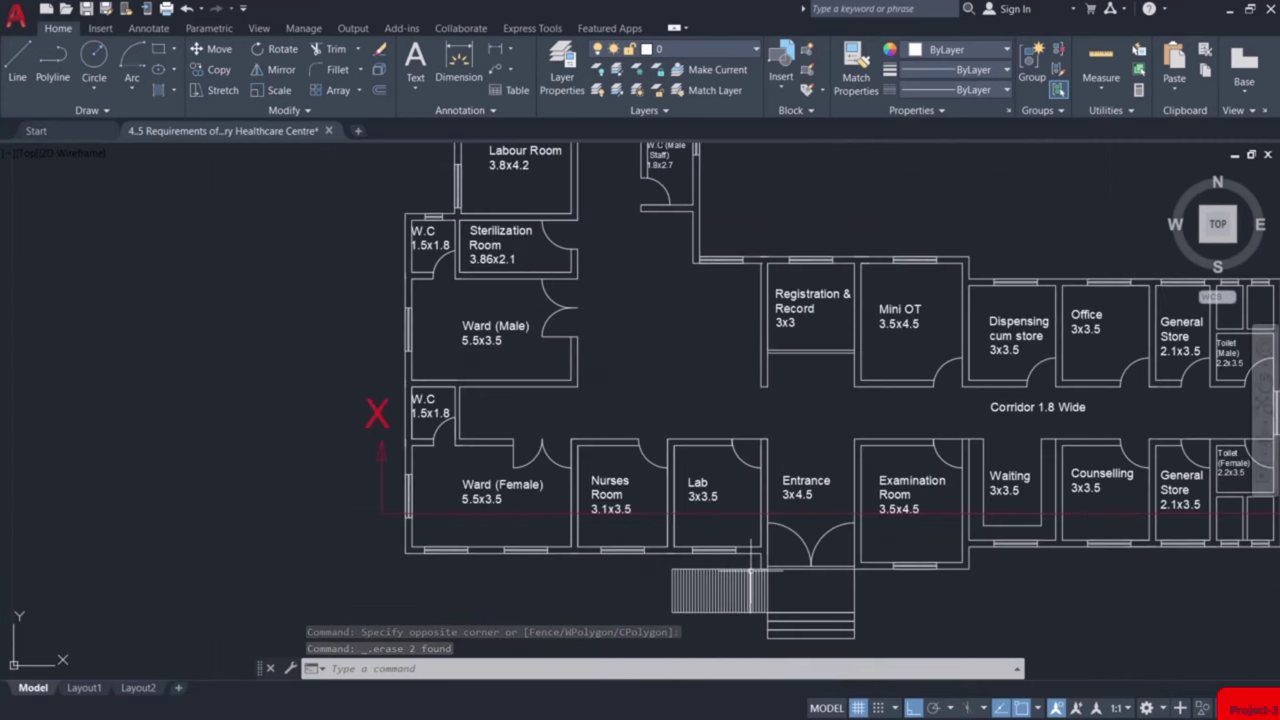
middle_click_drag(739, 551, 620, 481)
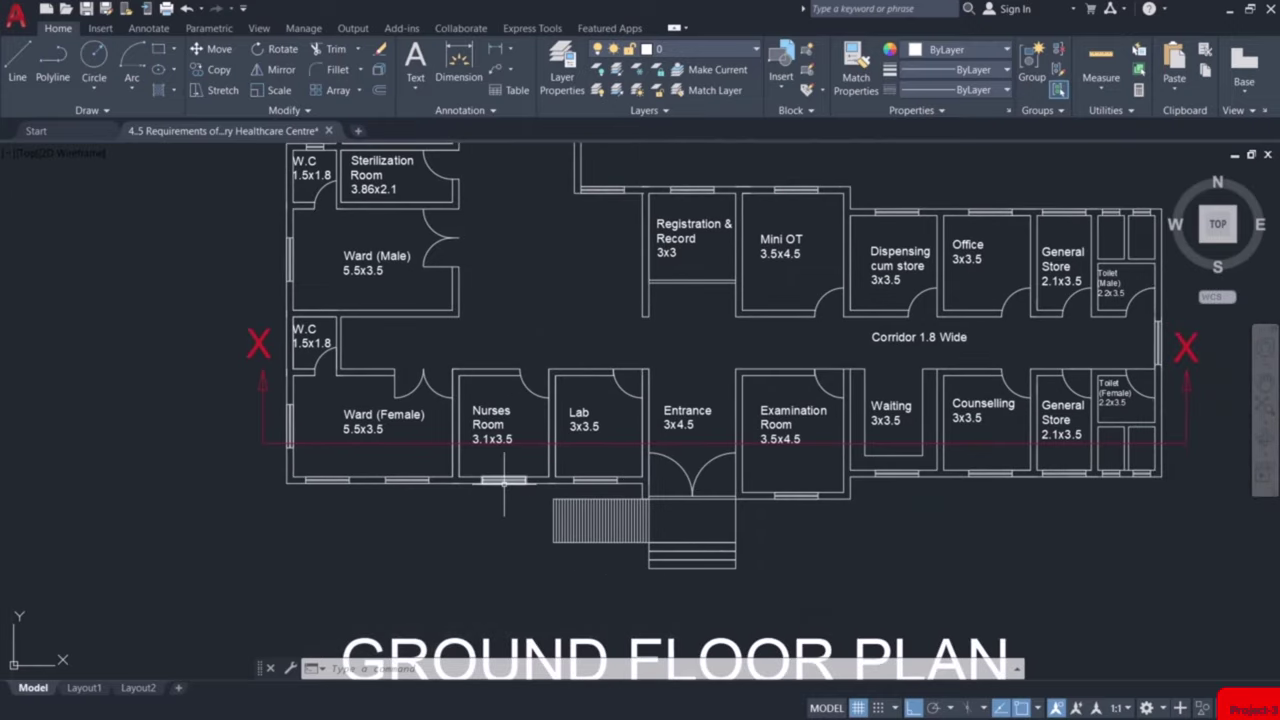
scroll(485, 465, "up", 2)
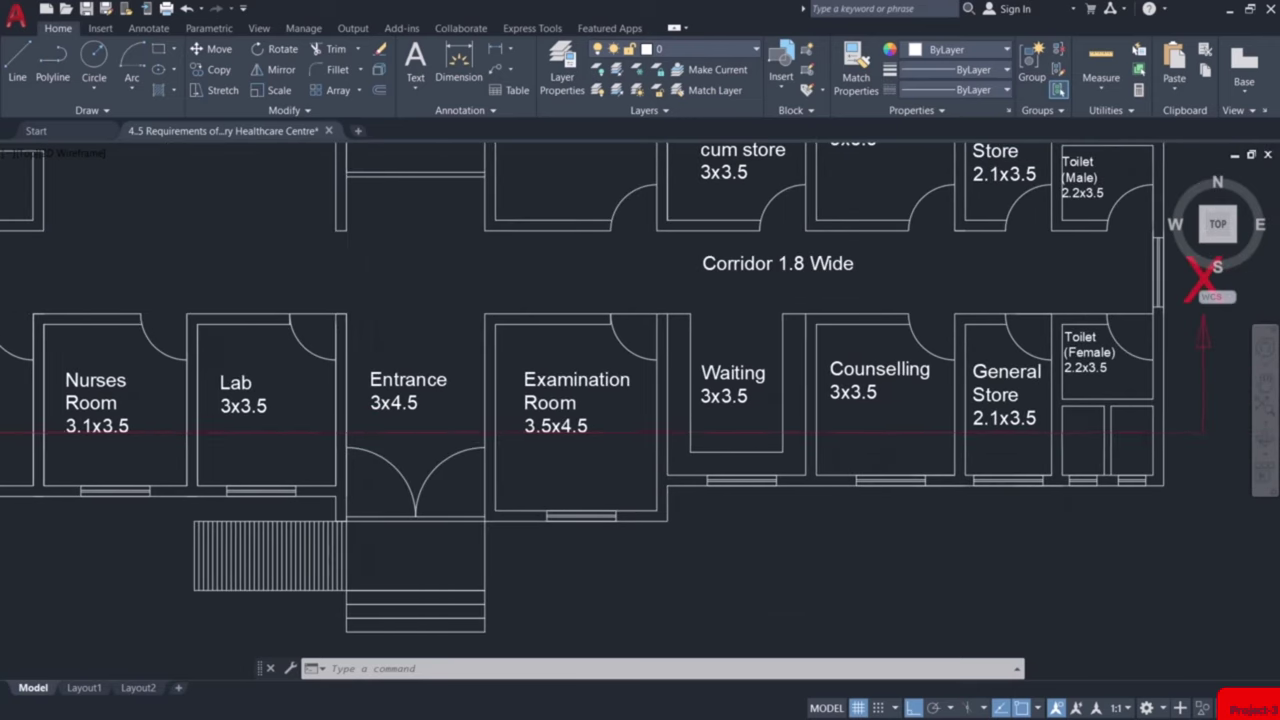
scroll(1121, 440, "down", 2)
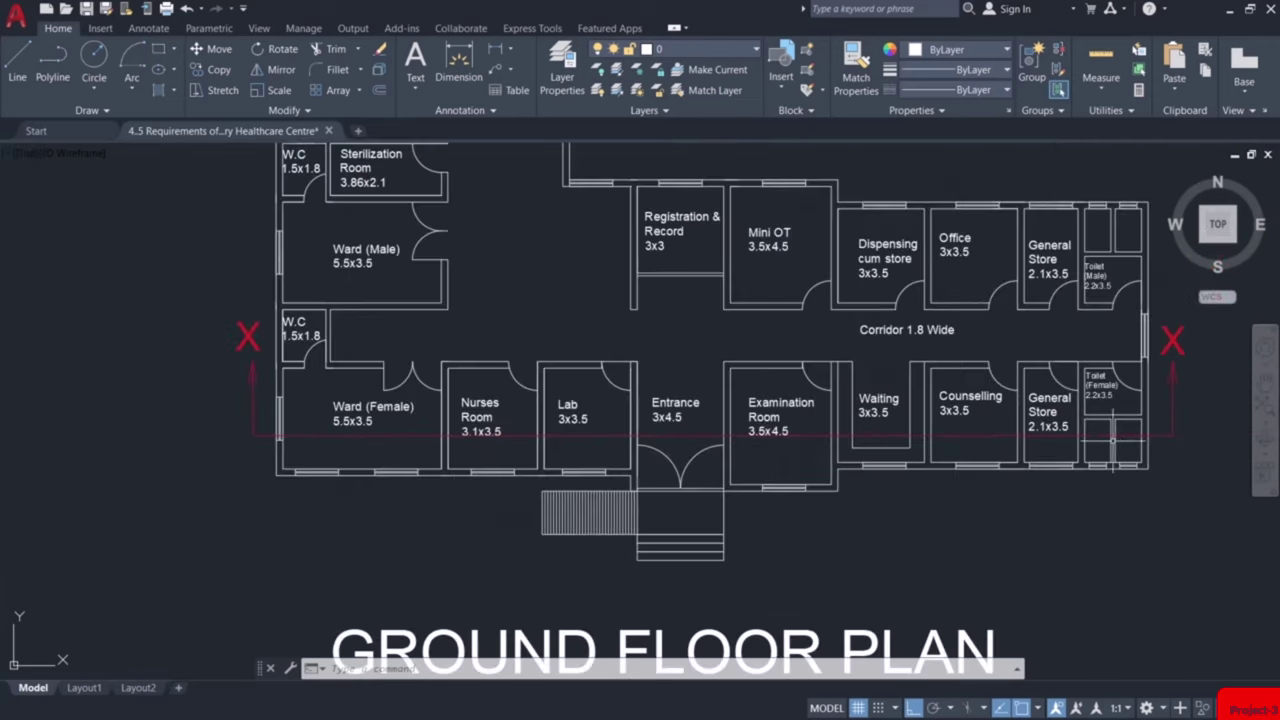
scroll(267, 432, "up", 2)
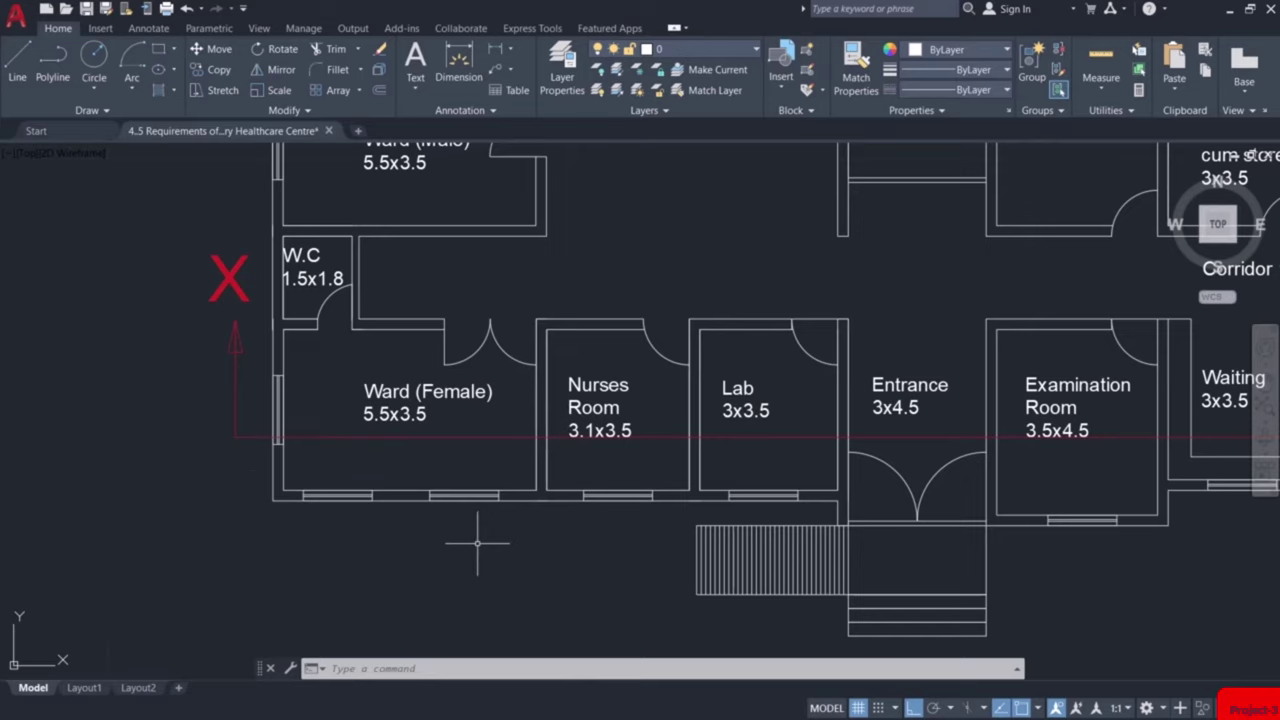
type("l")
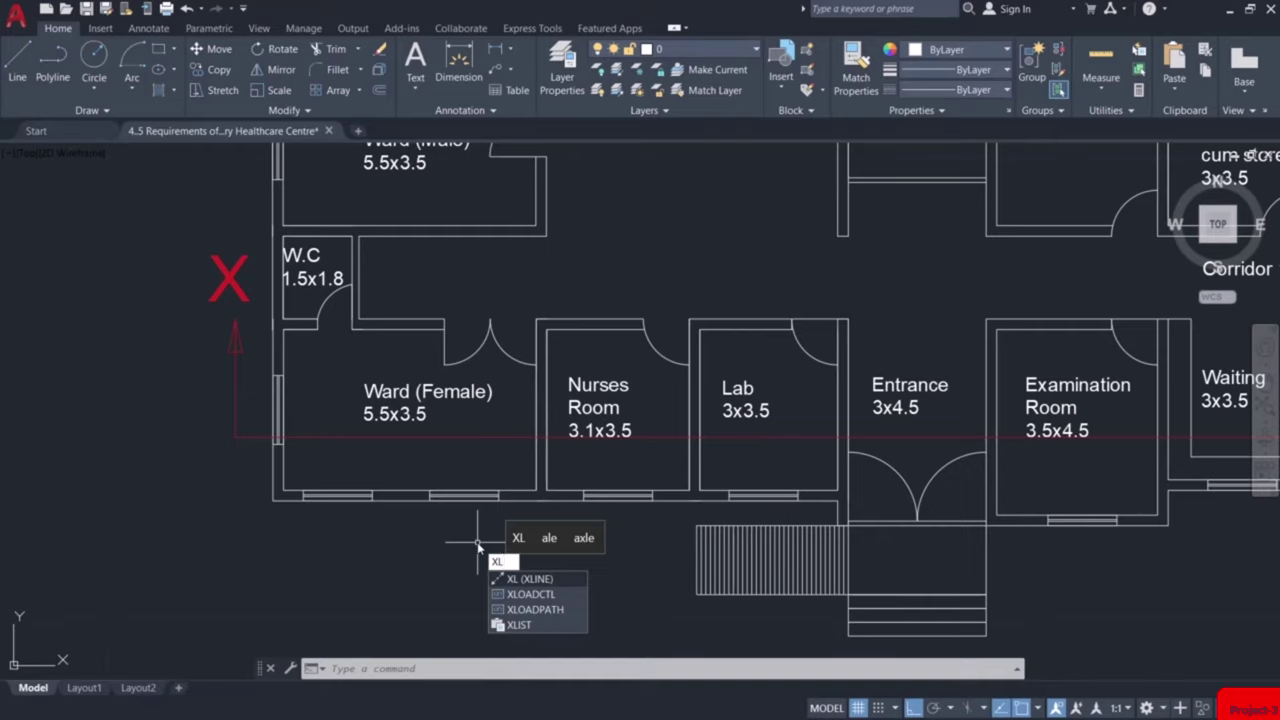
key("Return")
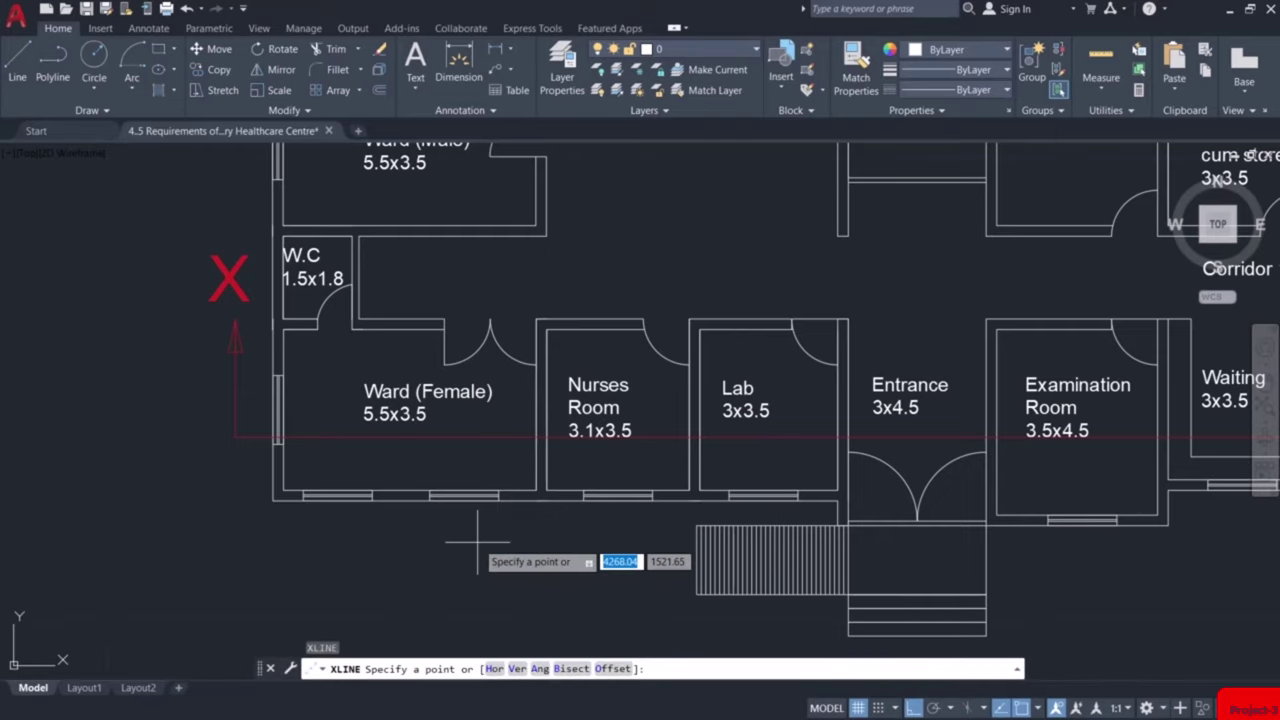
left_click(515, 669)
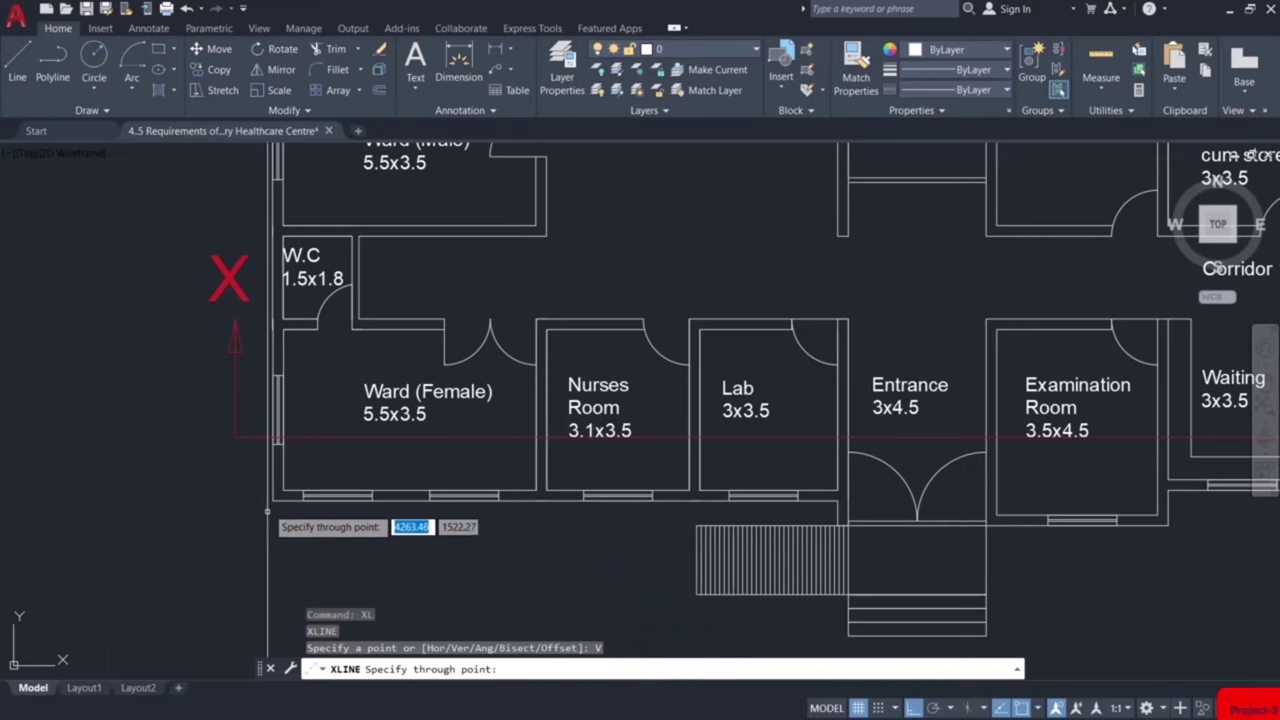
scroll(273, 500, "up", 4)
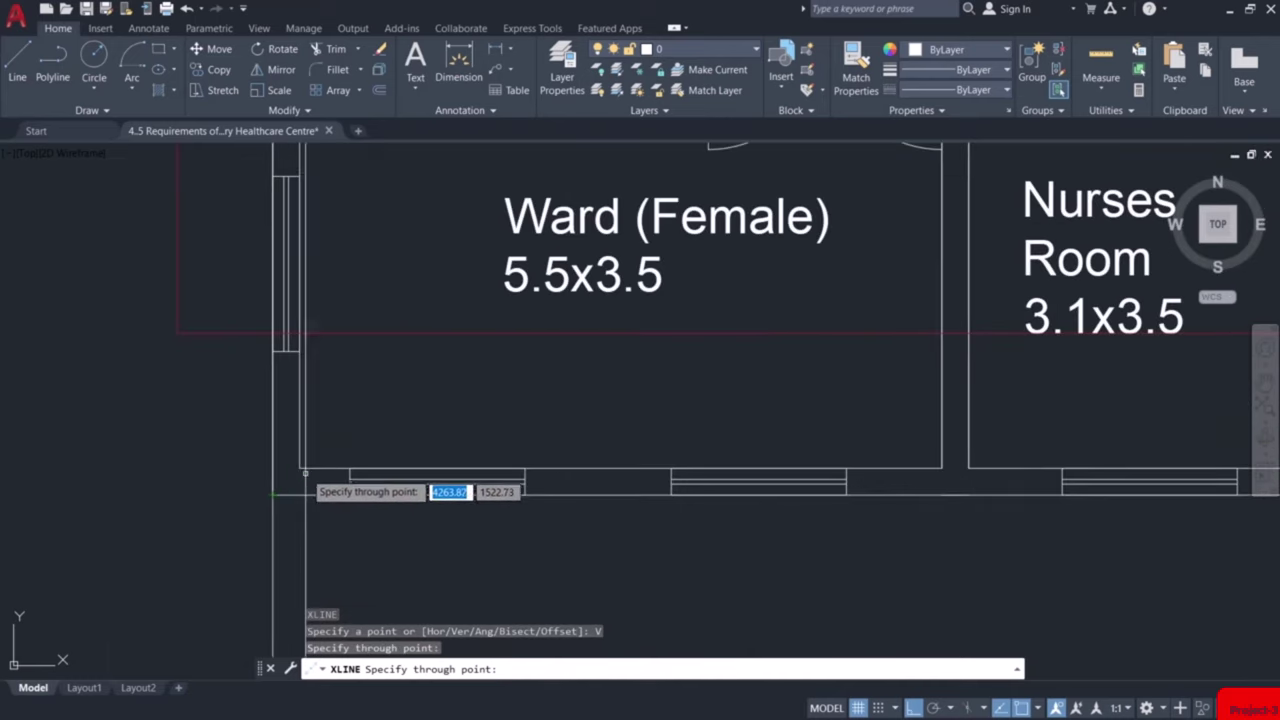
left_click(299, 468)
Add vertical construction lines along both faces of the two walls enclosing the Nurses Room
scroll(643, 477, "down", 2)
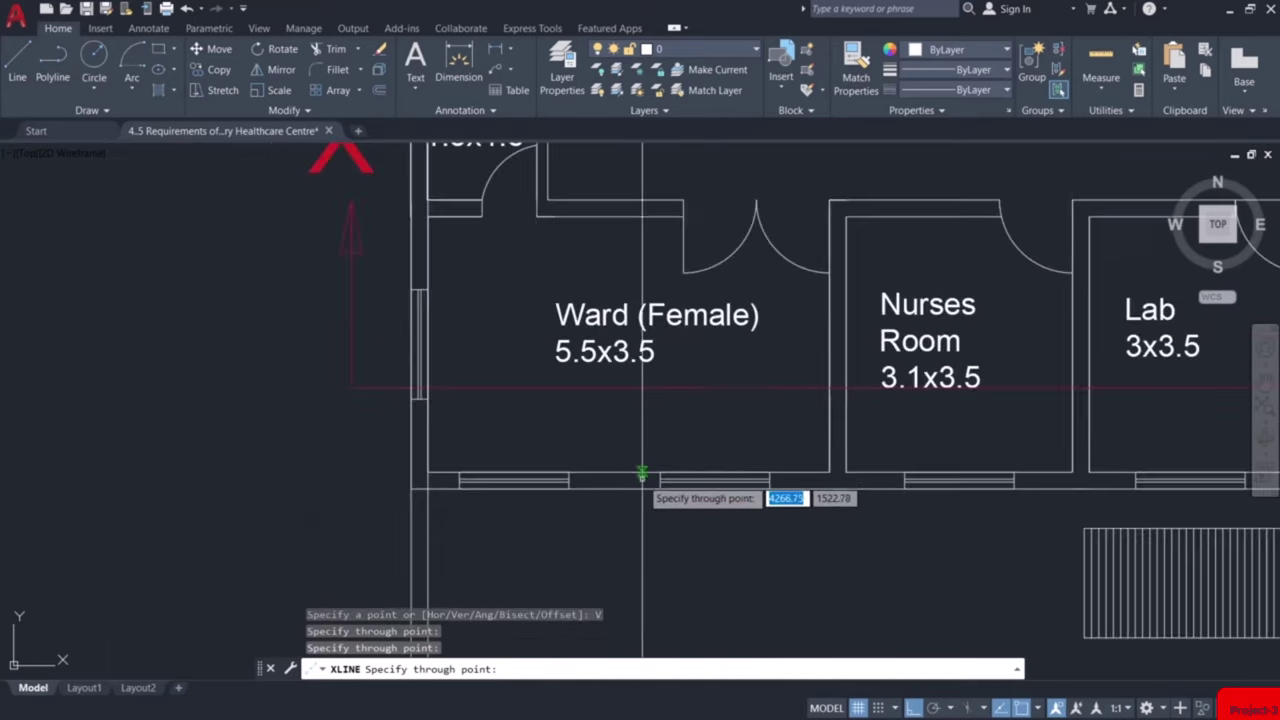
middle_click_drag(694, 477, 394, 480)
scroll(530, 490, "up", 6)
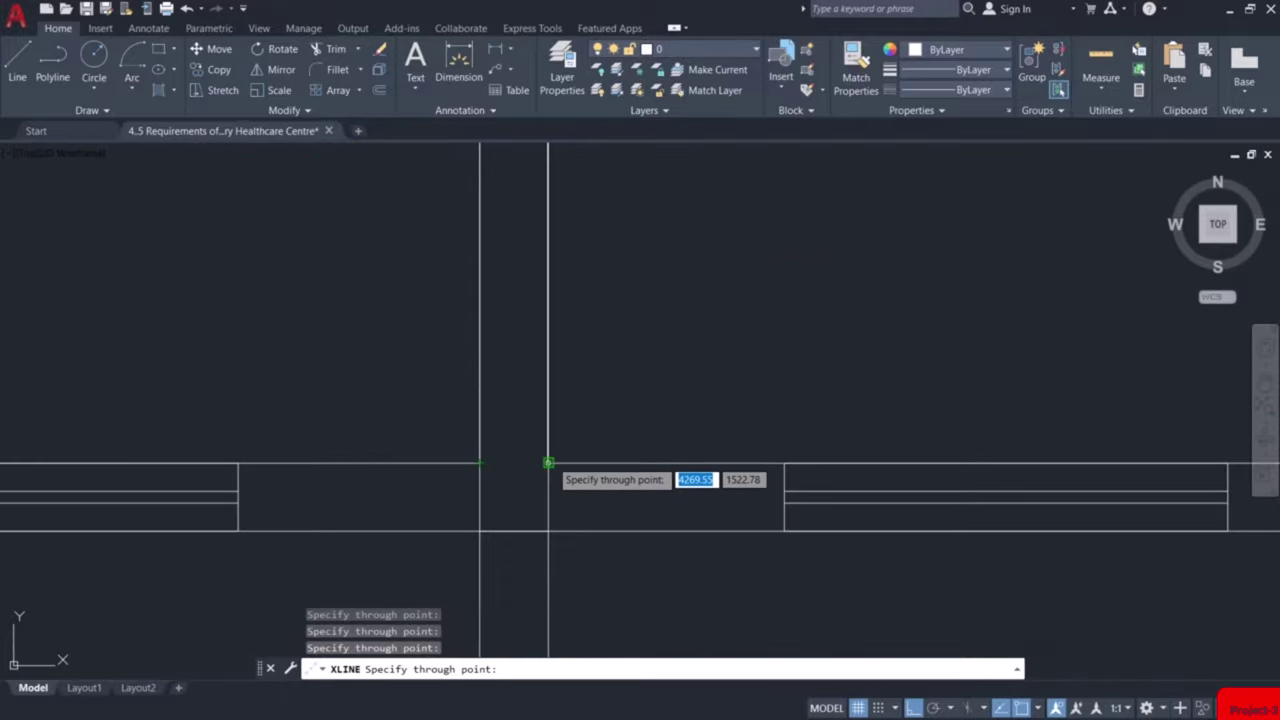
scroll(560, 465, "down", 5)
scroll(732, 470, "up", 6)
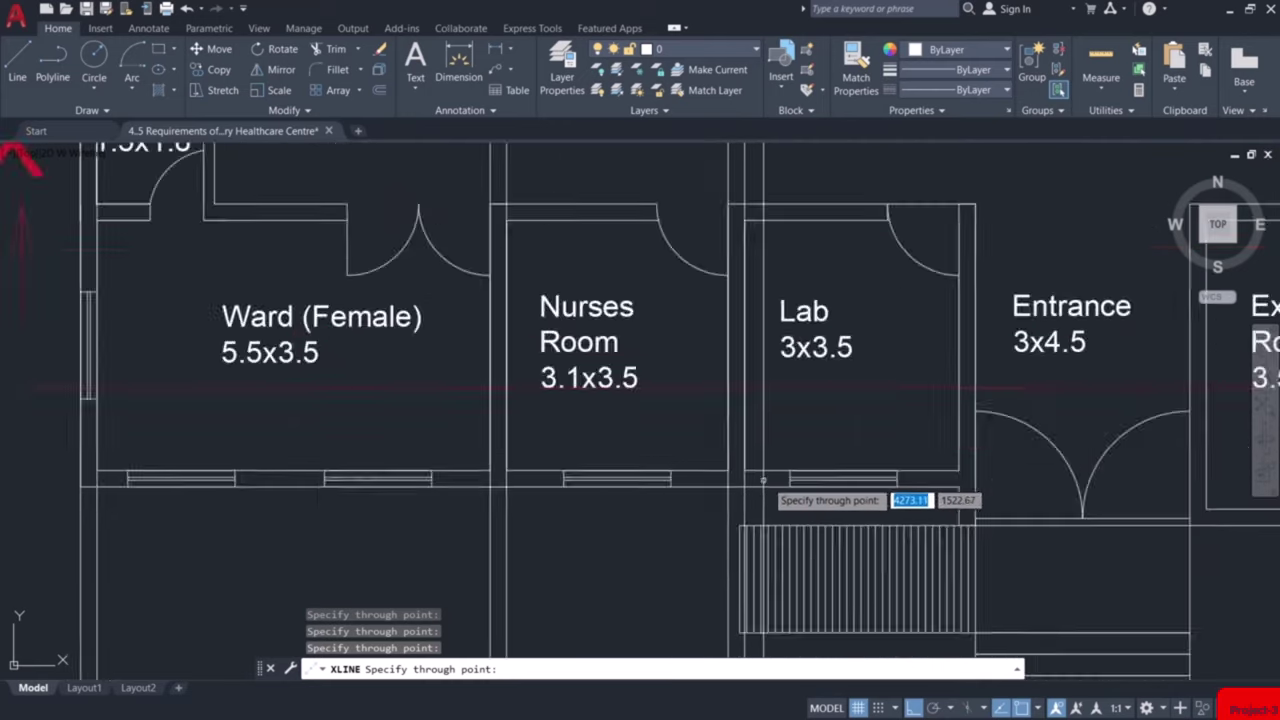
Project vertical construction lines from both faces of the two walls enclosing the Entrance
scroll(735, 468, "down", 4)
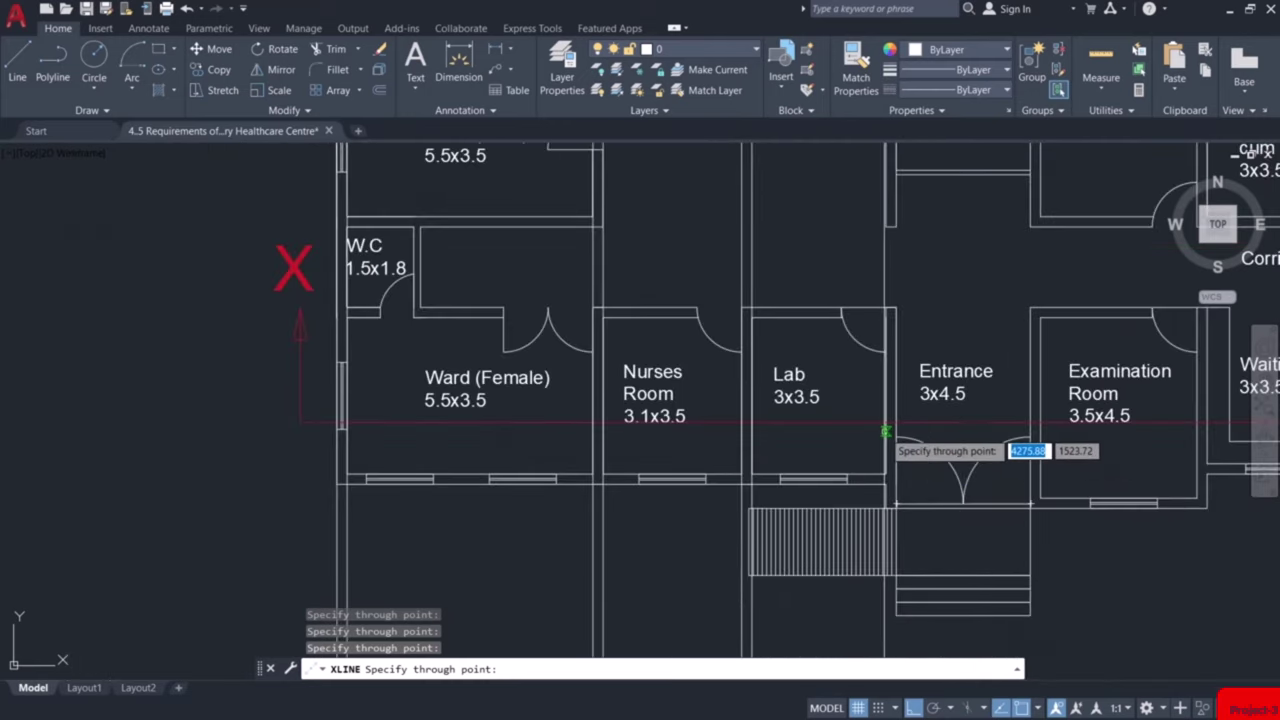
scroll(880, 400, "up", 5)
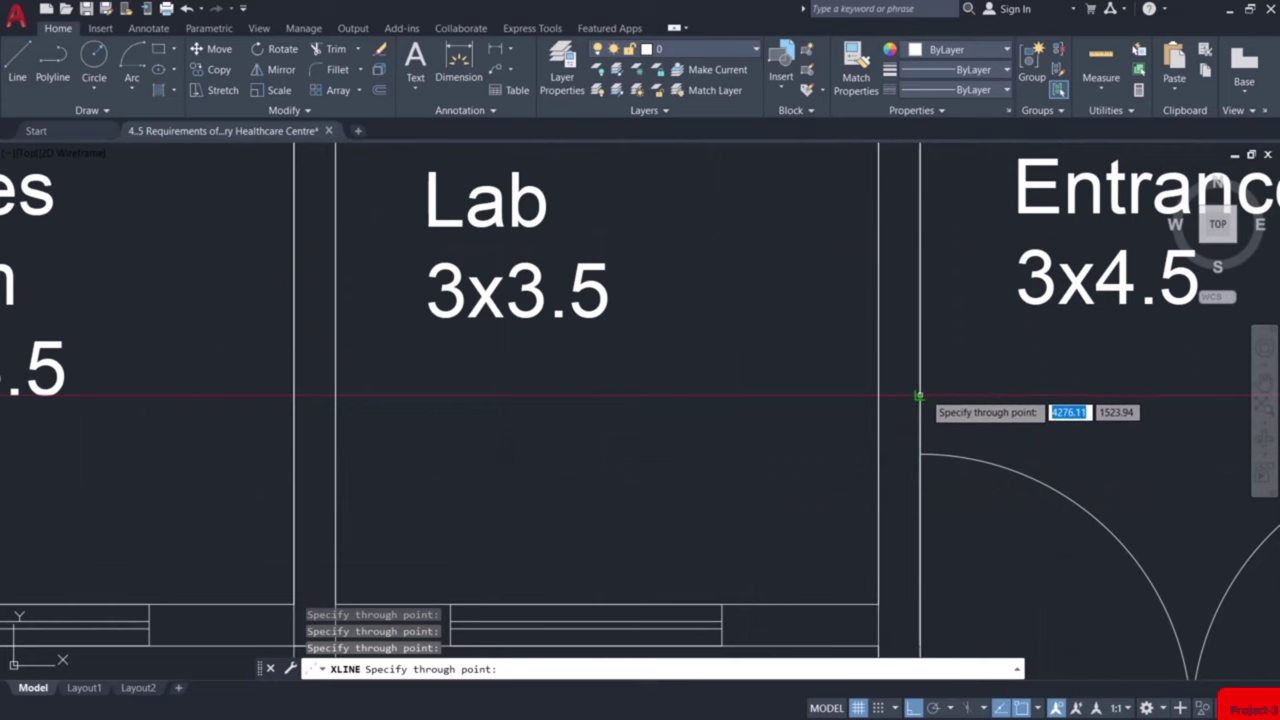
scroll(1013, 428, "down", 5)
scroll(1015, 422, "up", 5)
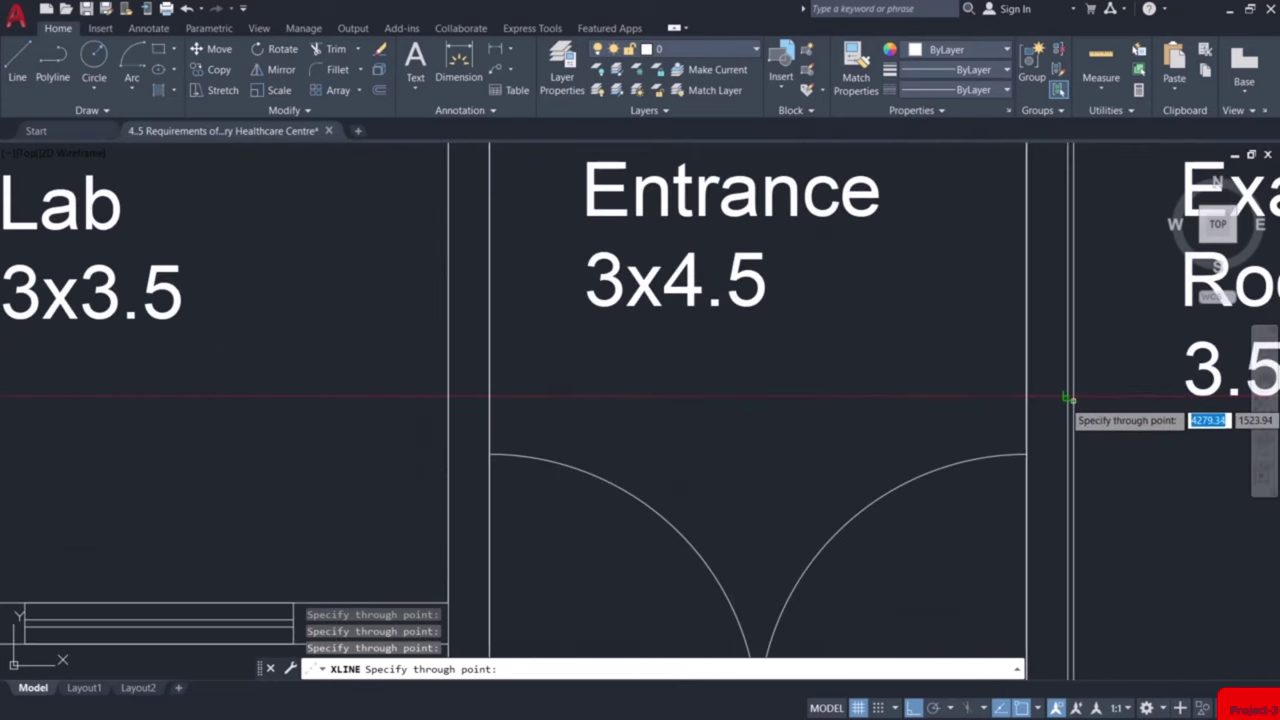
scroll(1068, 400, "down", 5)
Add vertical construction lines along both faces of the Examination Room's east wall and Counselling's west wall
scroll(800, 435, "up", 2)
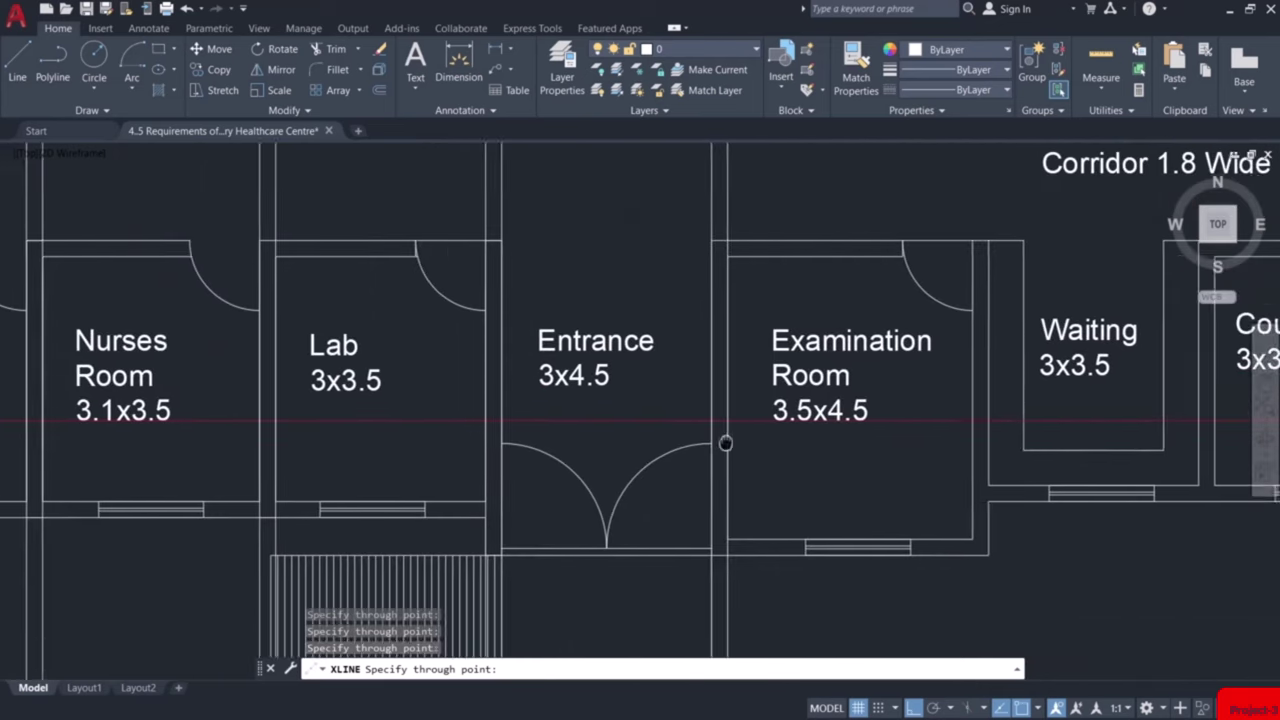
scroll(802, 431, "up", 4)
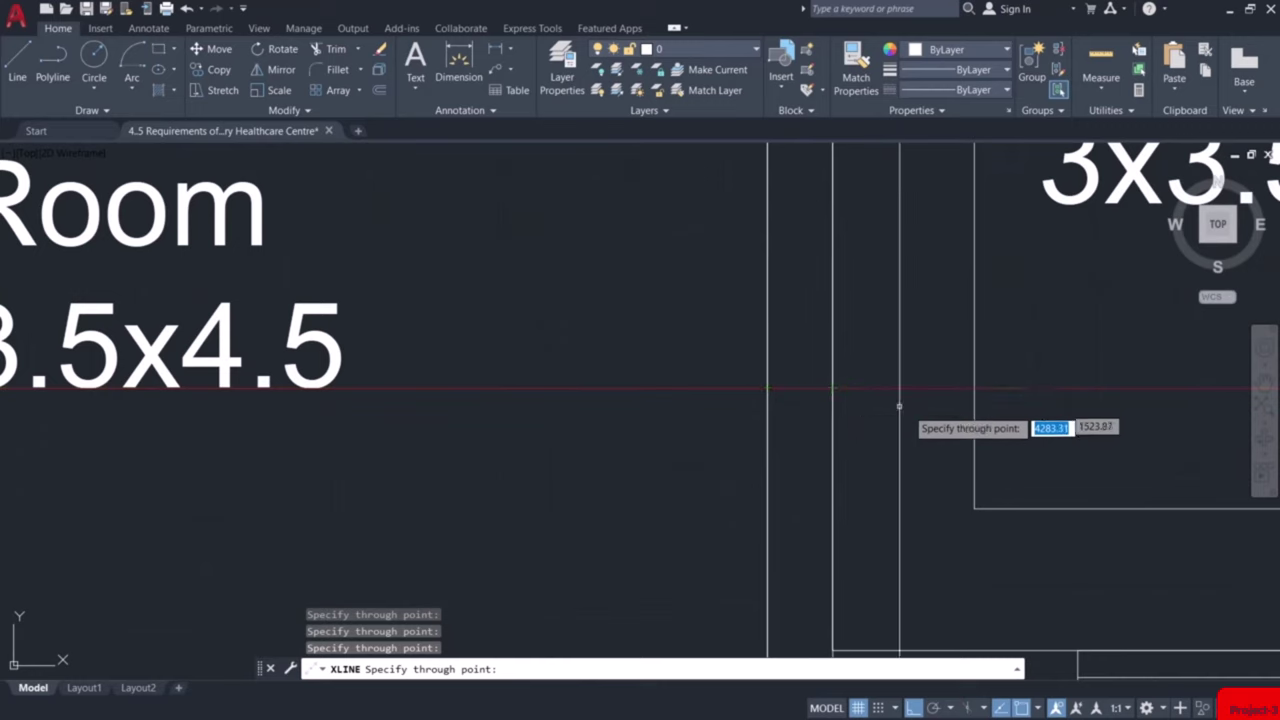
scroll(965, 405, "down", 4)
scroll(1040, 410, "up", 3)
scroll(1118, 392, "up", 4)
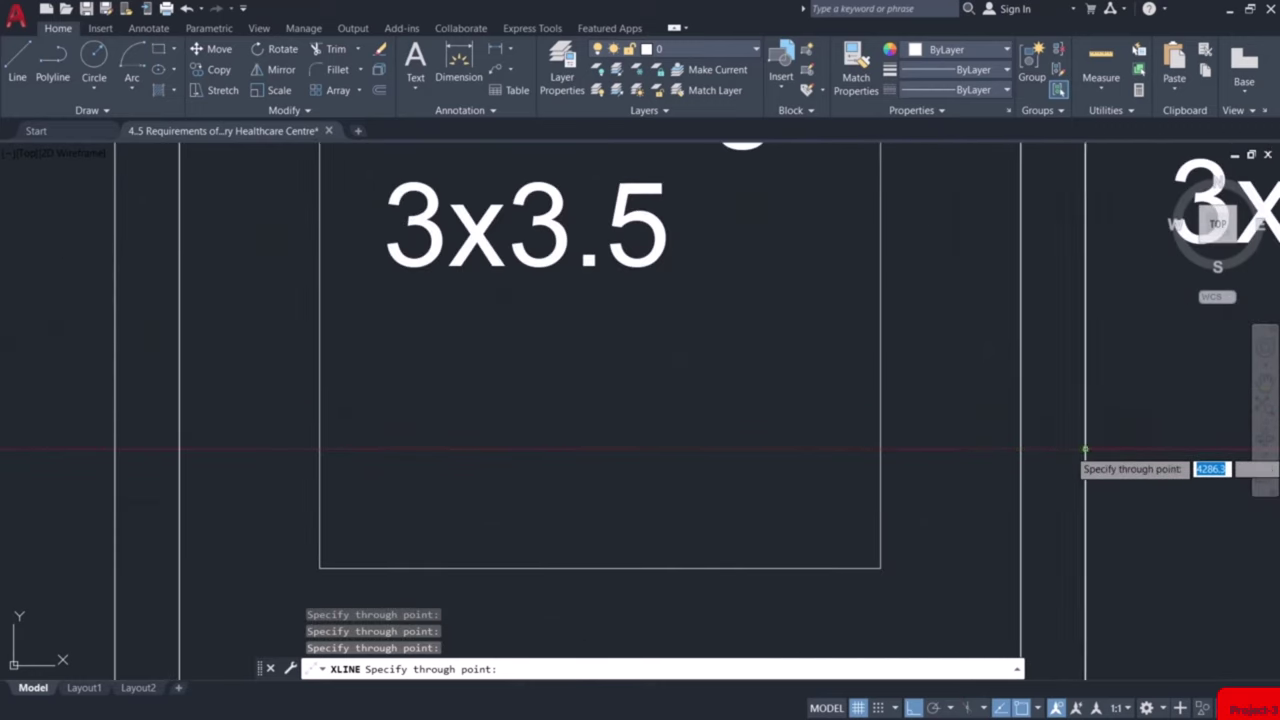
Place vertical construction lines along both faces of the two walls enclosing the southern General Store
scroll(1130, 467, "down", 5)
middle_click_drag(1131, 467, 728, 440)
scroll(786, 423, "up", 6)
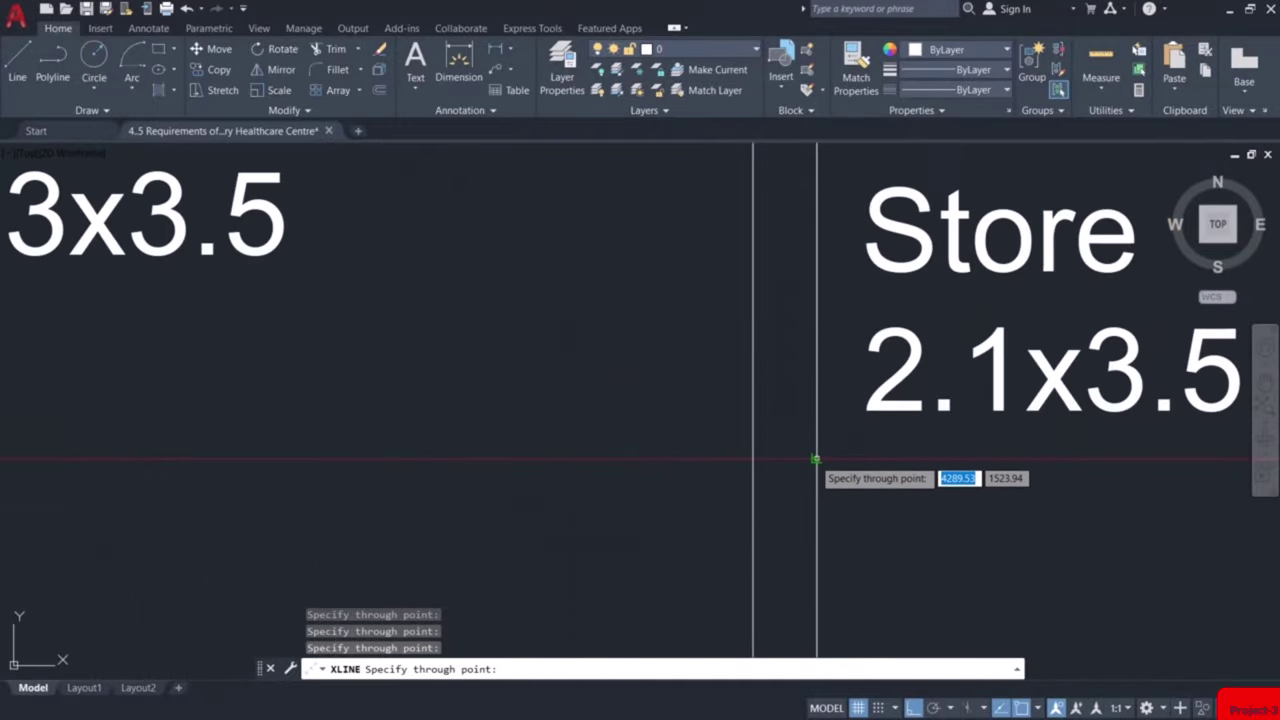
scroll(869, 459, "down", 2)
scroll(869, 459, "down", 3)
middle_click_drag(980, 457, 797, 457)
scroll(815, 472, "up", 5)
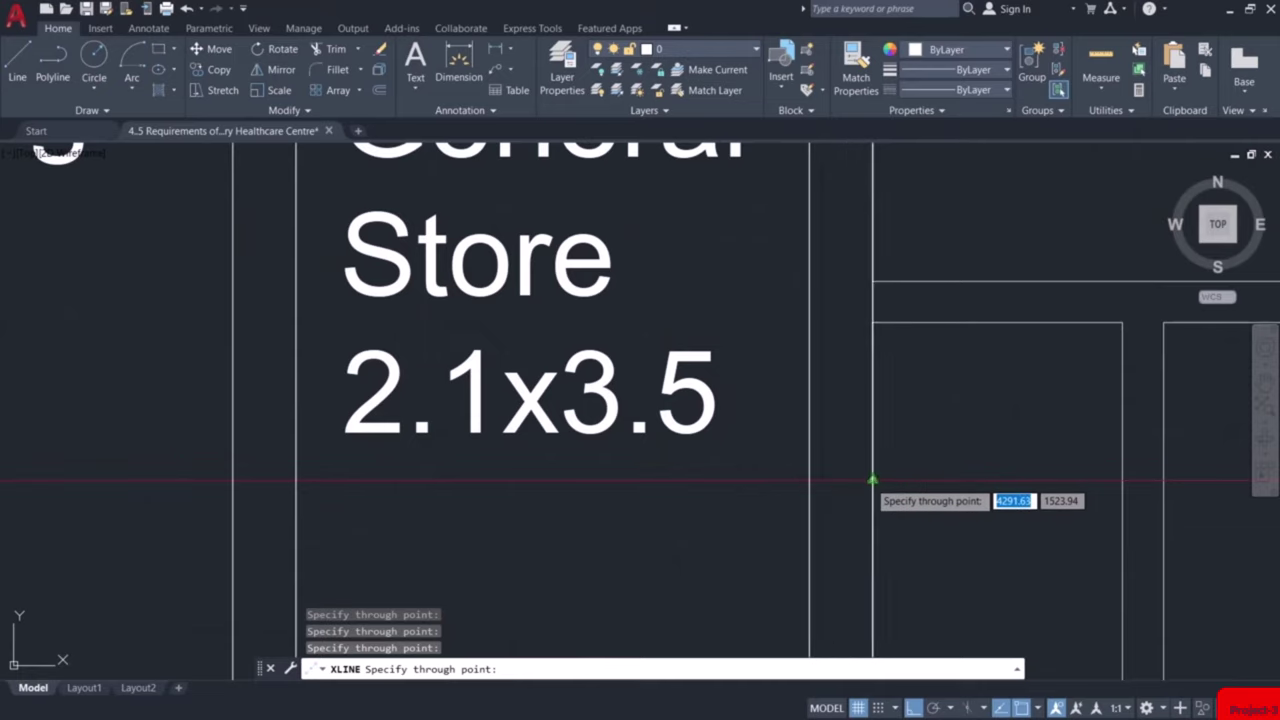
Project vertical construction lines from both faces of the toilet partition and the building's east outer wall, and end the construction line command
left_click(1124, 482)
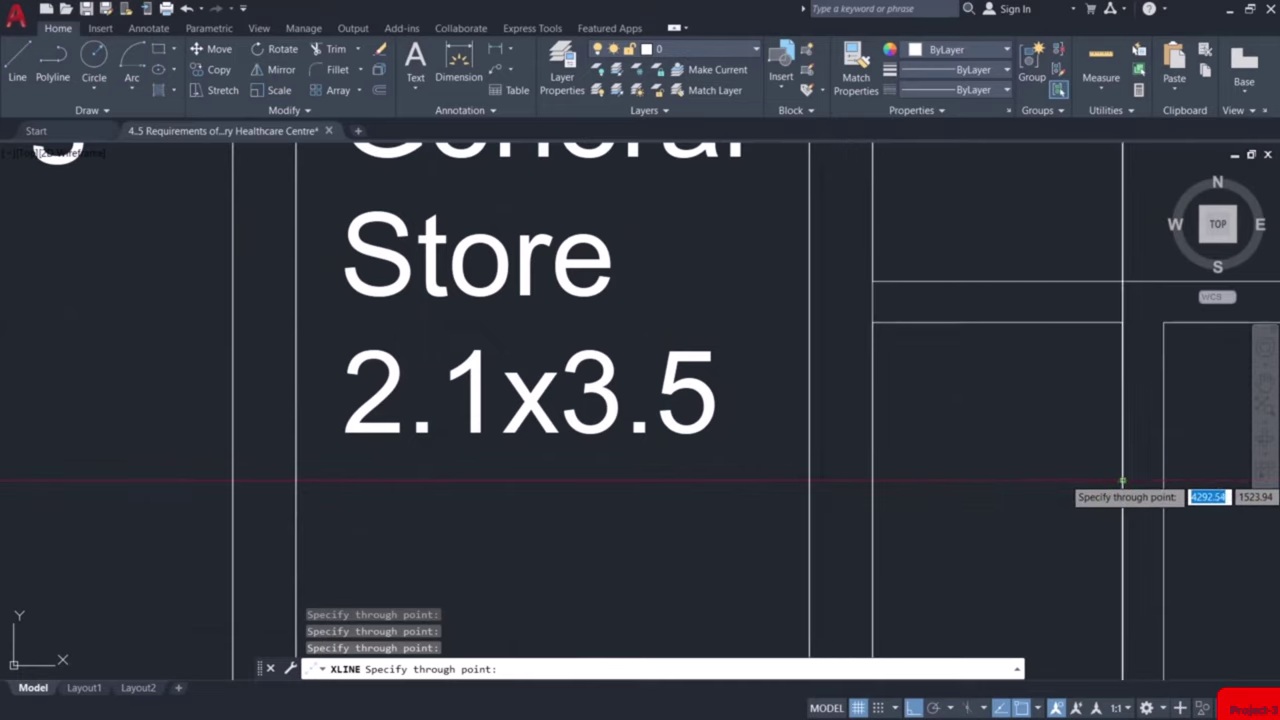
middle_click_drag(1163, 482, 781, 485)
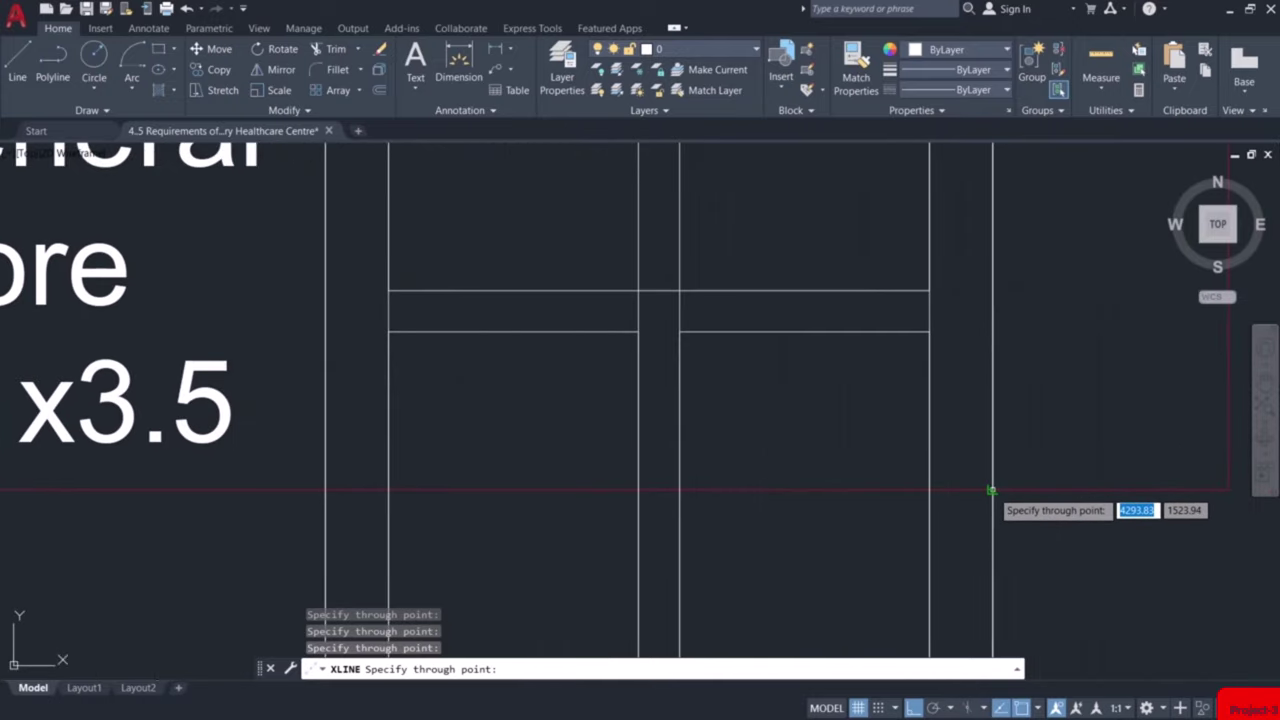
scroll(992, 490, "down", 5)
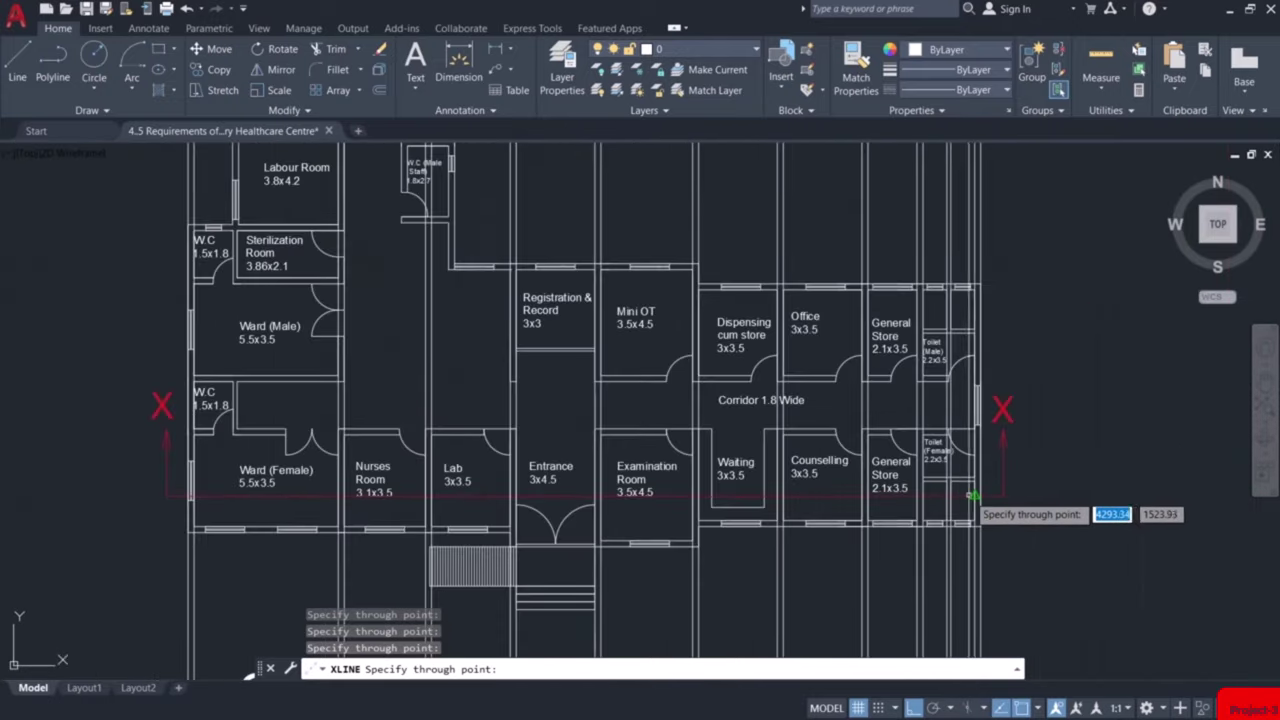
key("Escape")
scroll(968, 492, "down", 3)
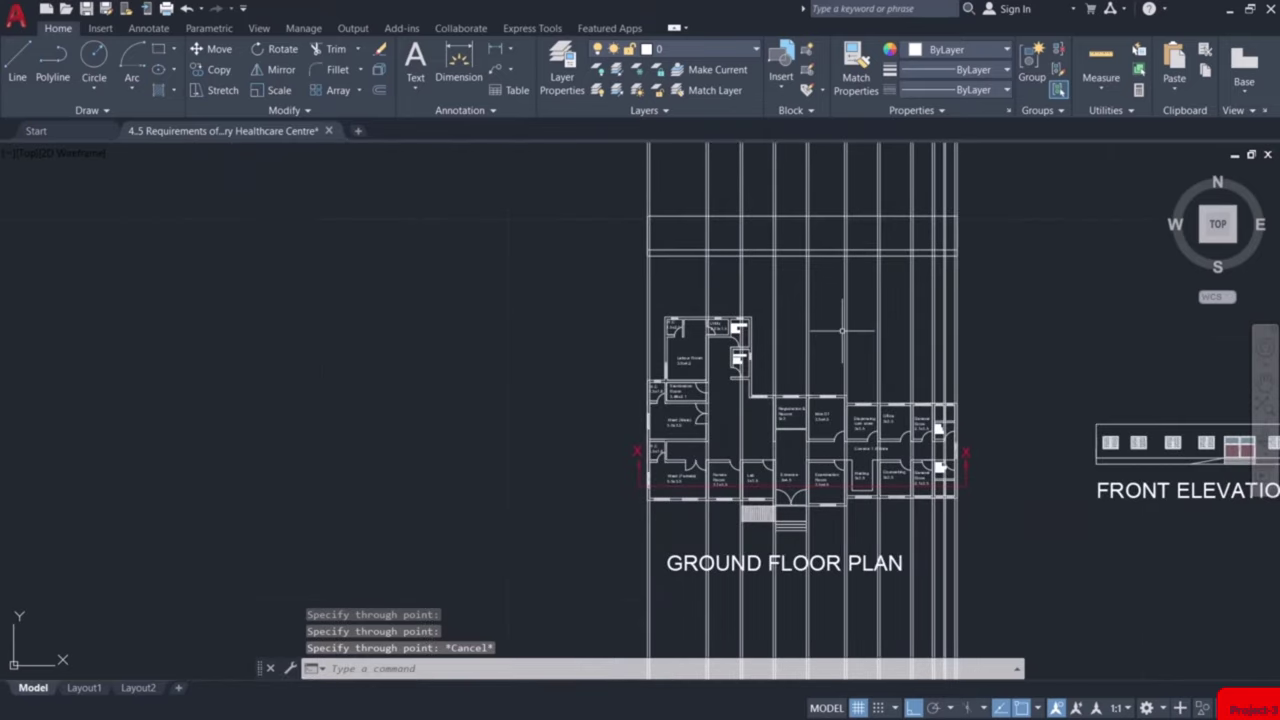
middle_click_drag(842, 330, 814, 390)
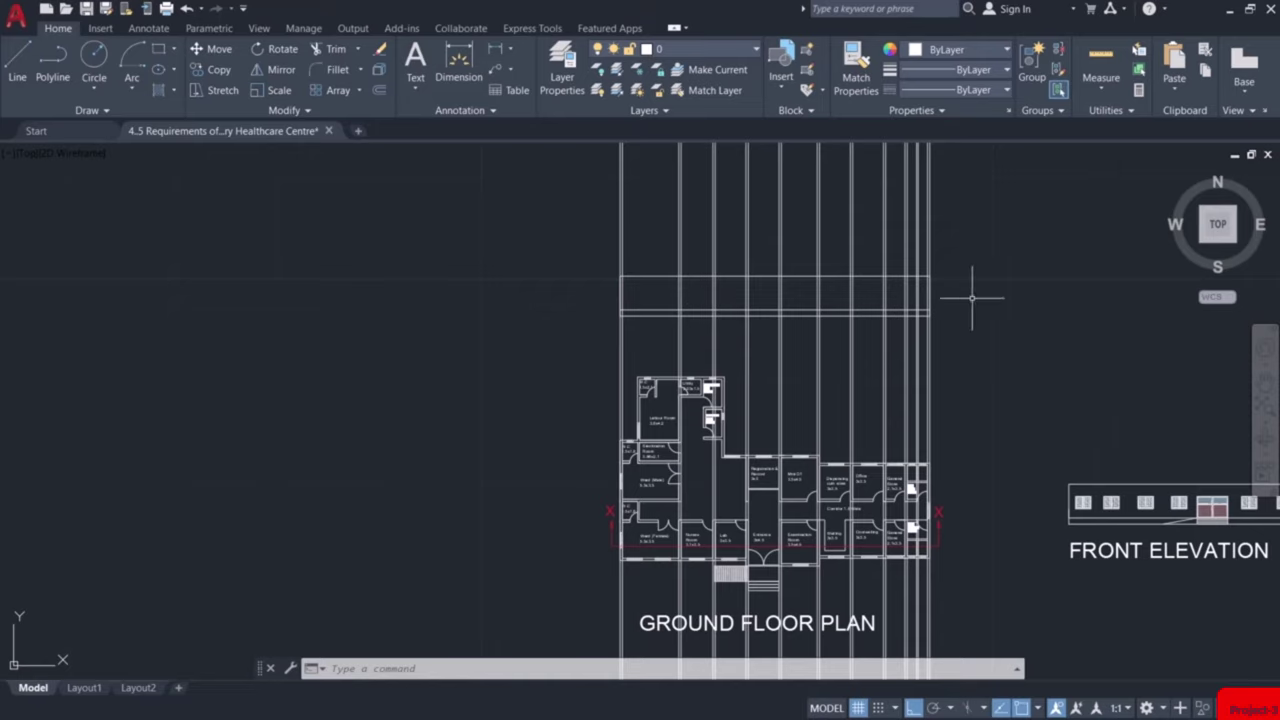
type("T")
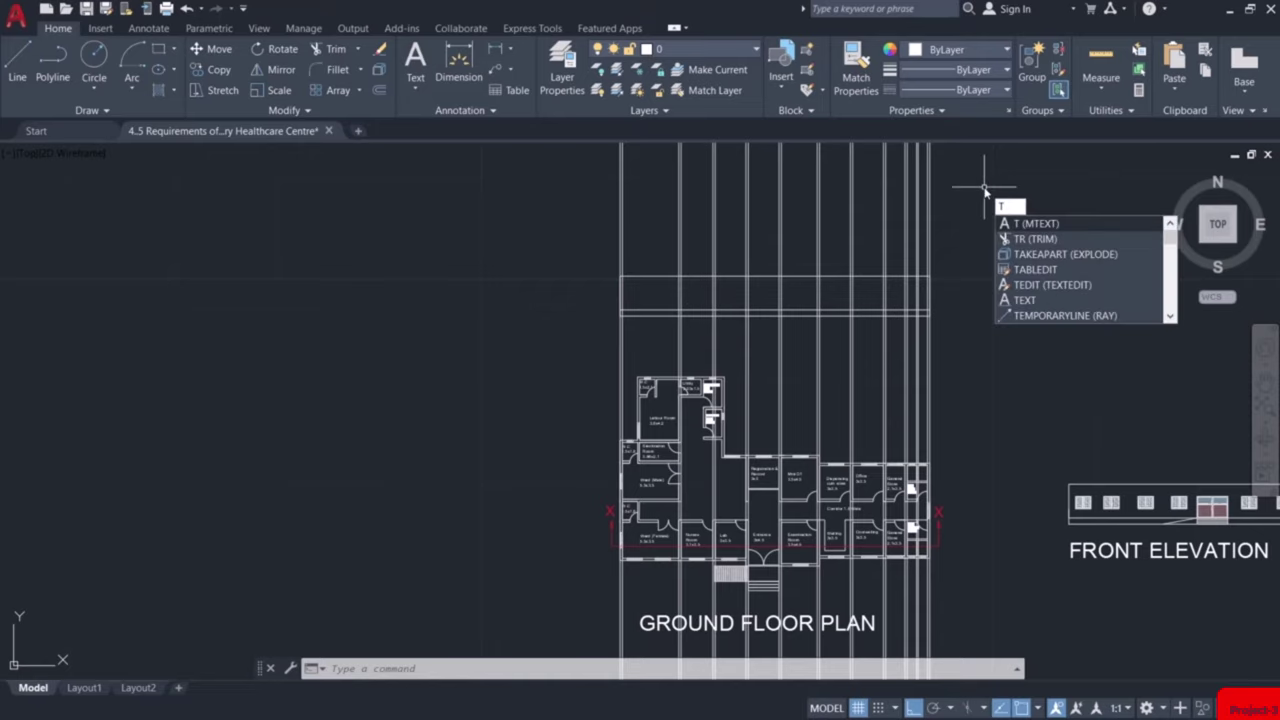
key("Escape")
key("Escape")
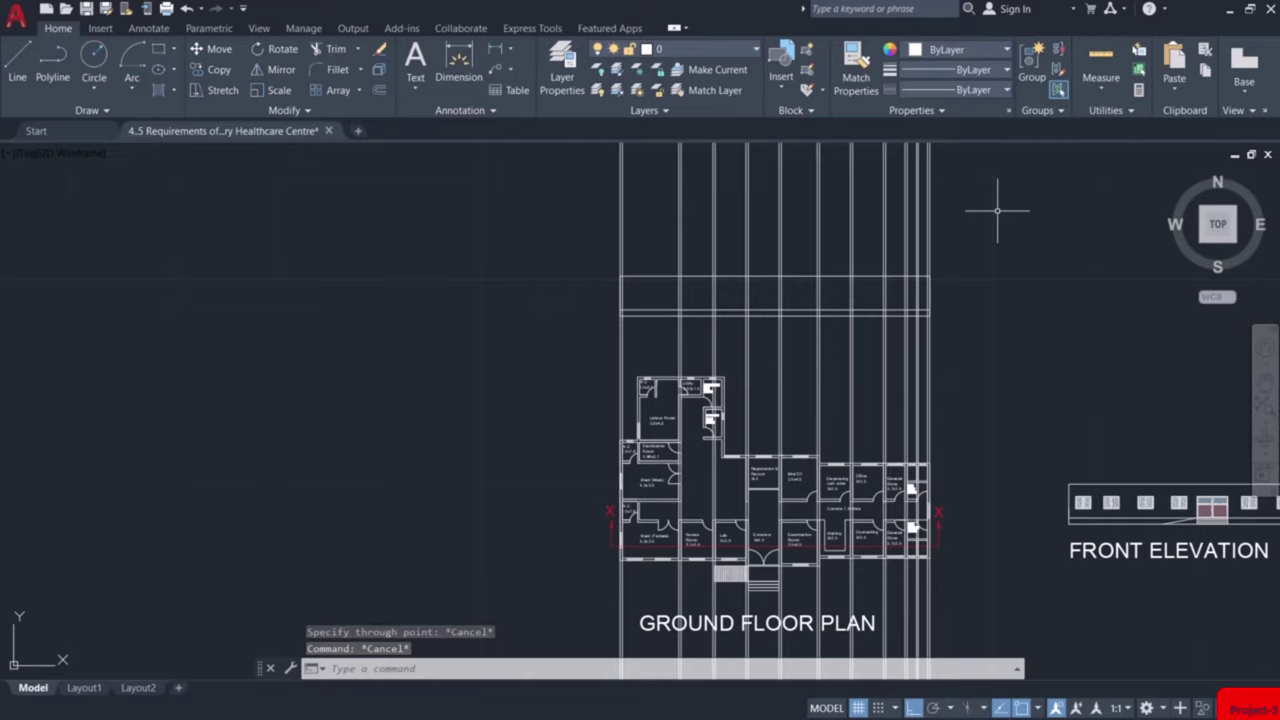
Trim the projected wall lines above the section outline and between its lower edge and the ground floor plan using fence selections
type("TR")
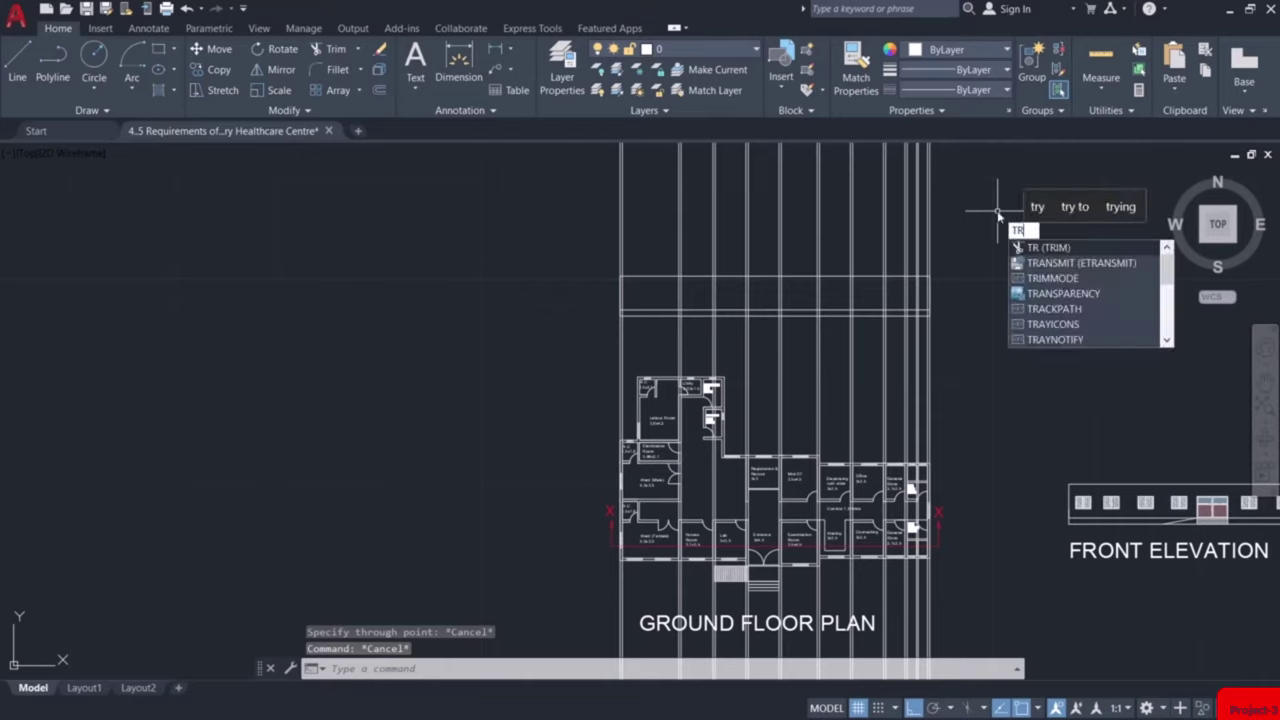
key("Return")
left_click(978, 198)
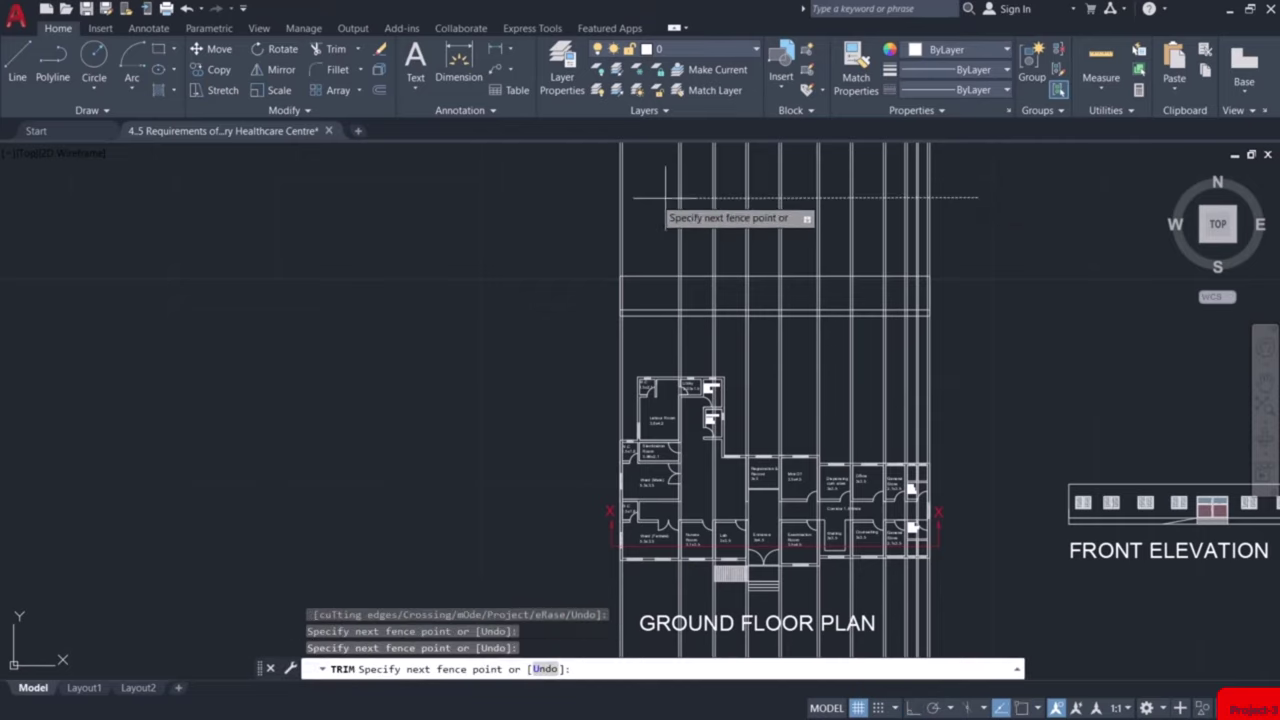
left_click(533, 200)
key("Return")
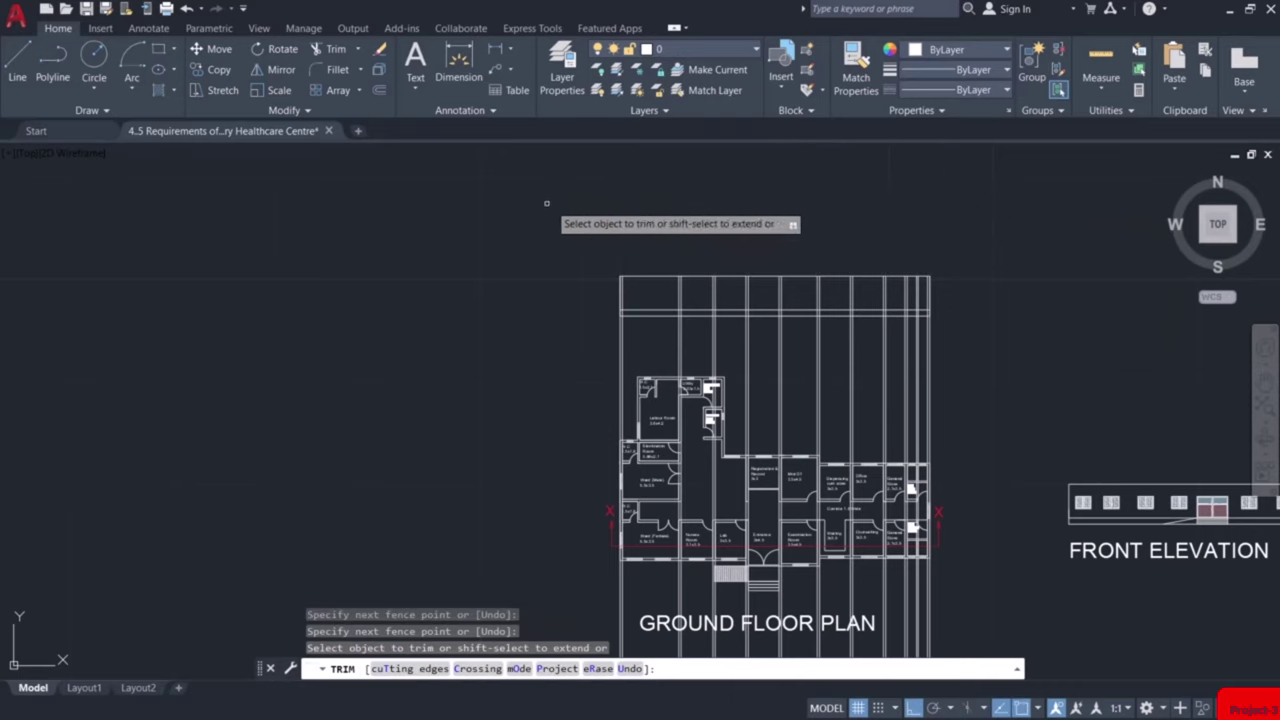
left_click(970, 330)
left_click(548, 341)
key("Return")
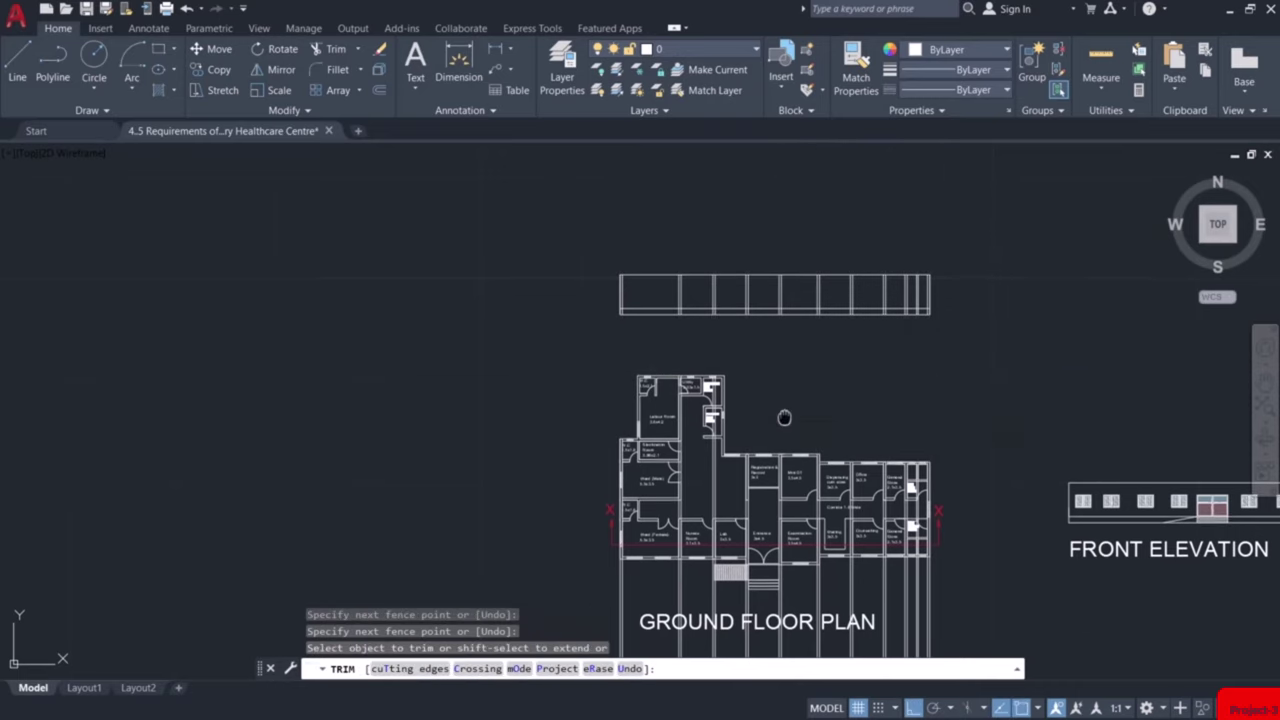
middle_click_drag(786, 420, 764, 260)
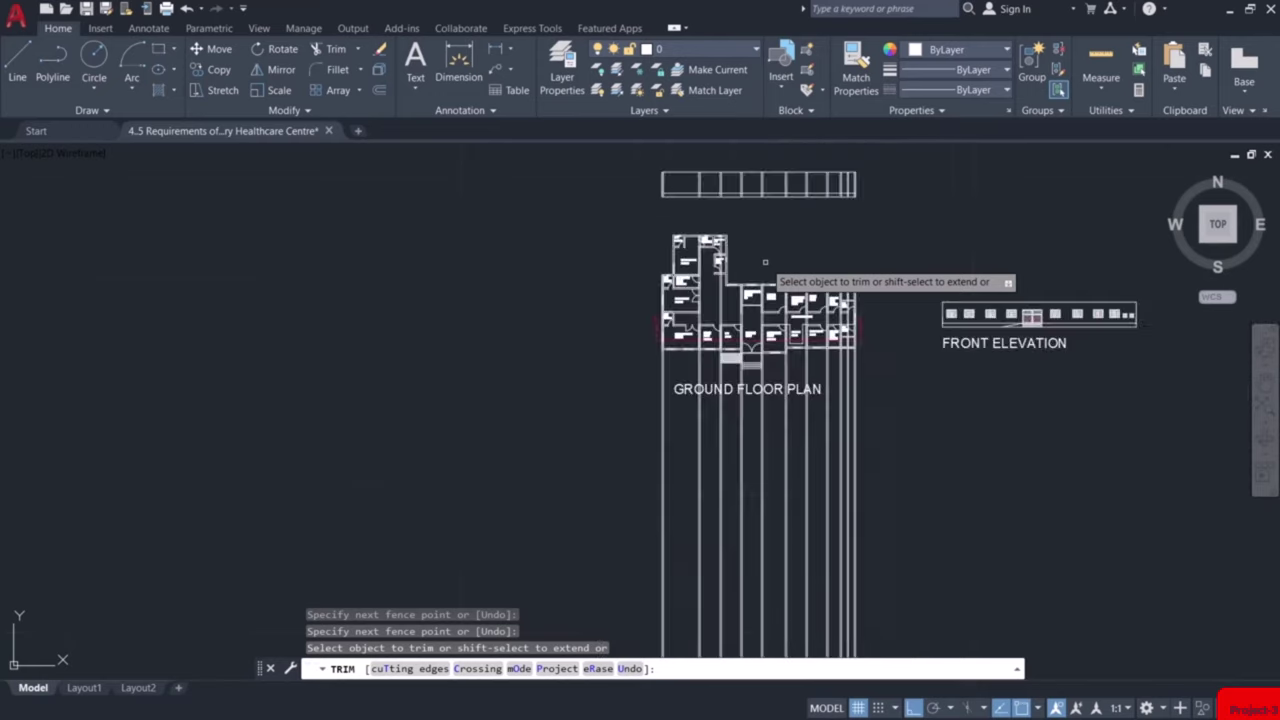
middle_click_drag(754, 246, 755, 340)
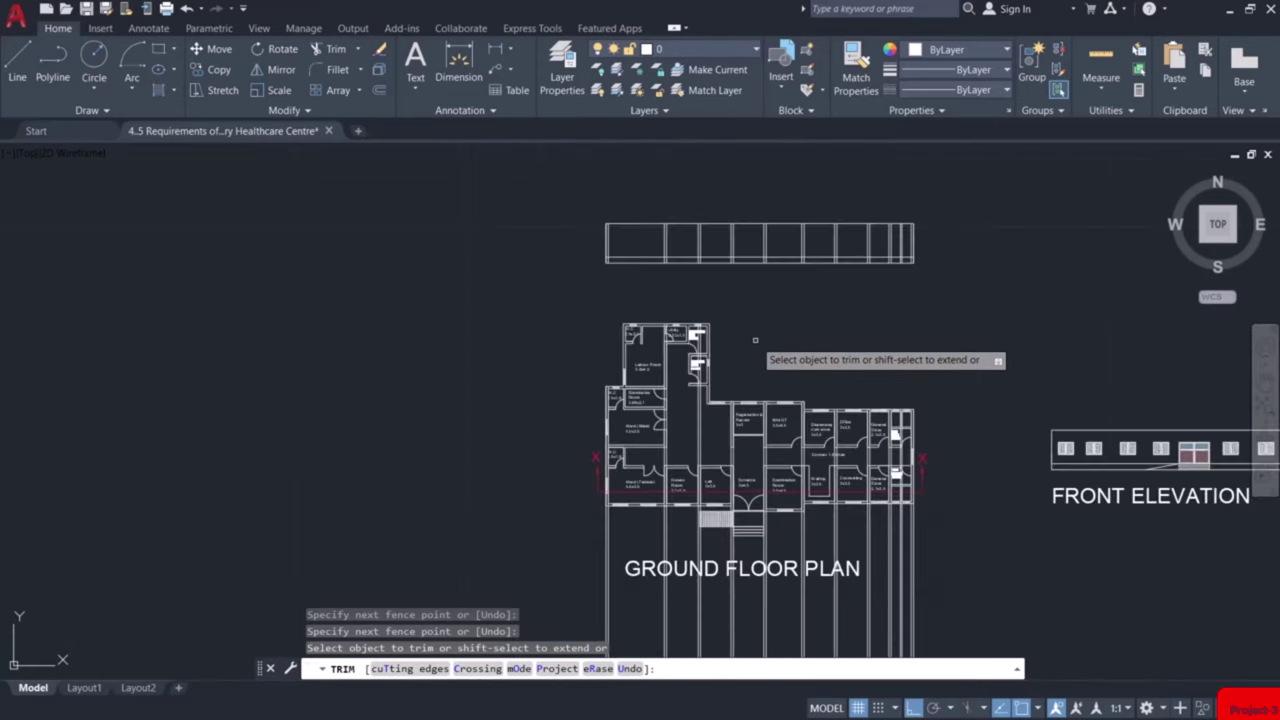
key("Escape")
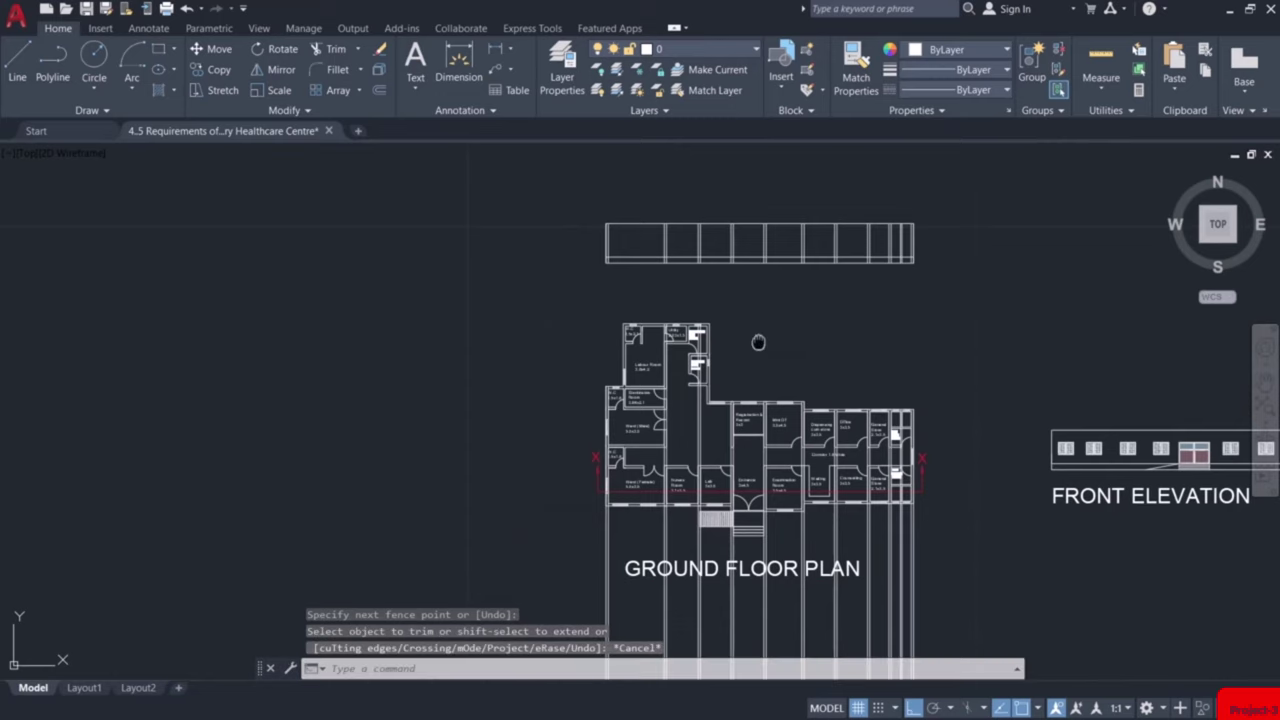
Erase the leftover vertical construction lines running through and below the ground floor plan
middle_click_drag(758, 342, 750, 211)
left_click(983, 530)
left_click(535, 564)
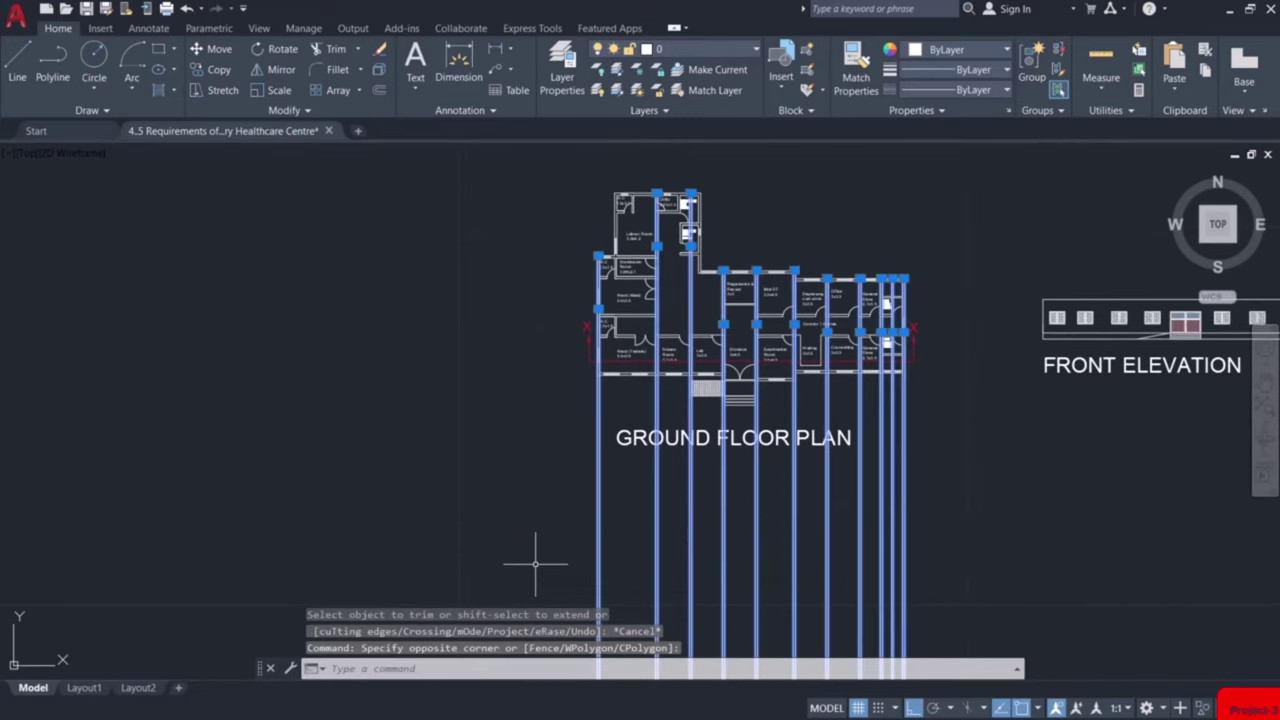
key("Delete")
middle_click_drag(725, 263, 728, 400)
scroll(702, 348, "up", 5)
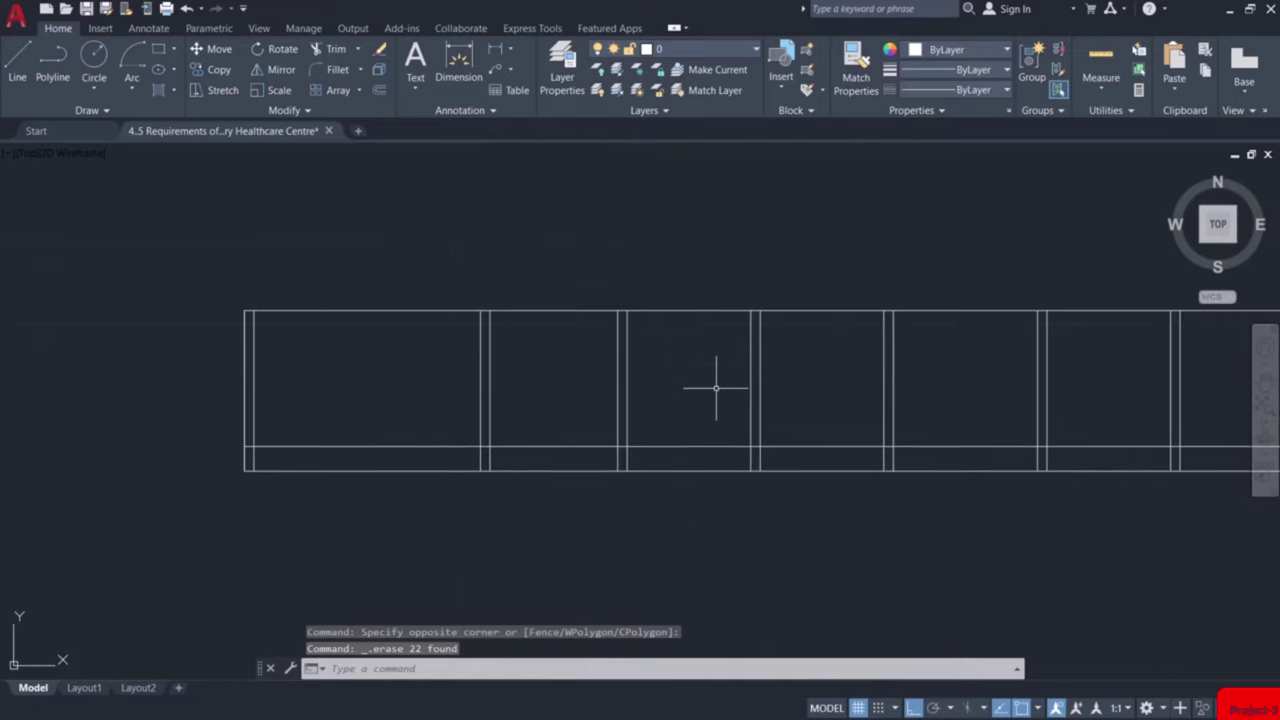